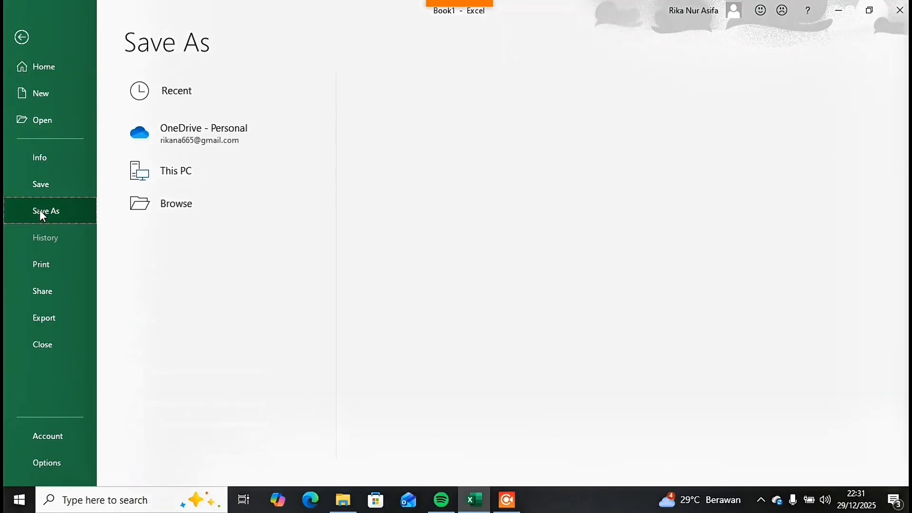
Step: Save the workbook in the Documents folder under the name Aplikasi Excel Akuntansi
{"action": "left_click", "coordinate": [171, 249]}
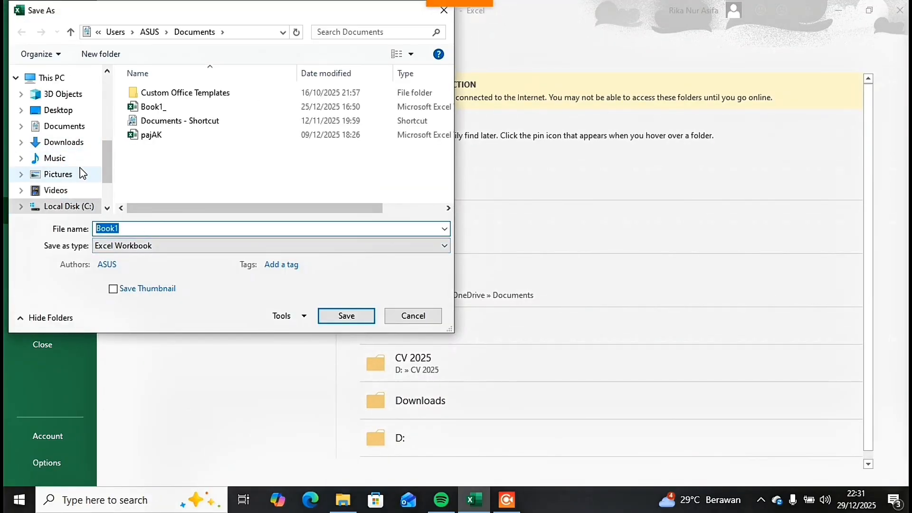
{"action": "left_click", "coordinate": [61, 127]}
{"action": "left_click", "coordinate": [127, 228]}
{"action": "key", "text": "BackSpace"}
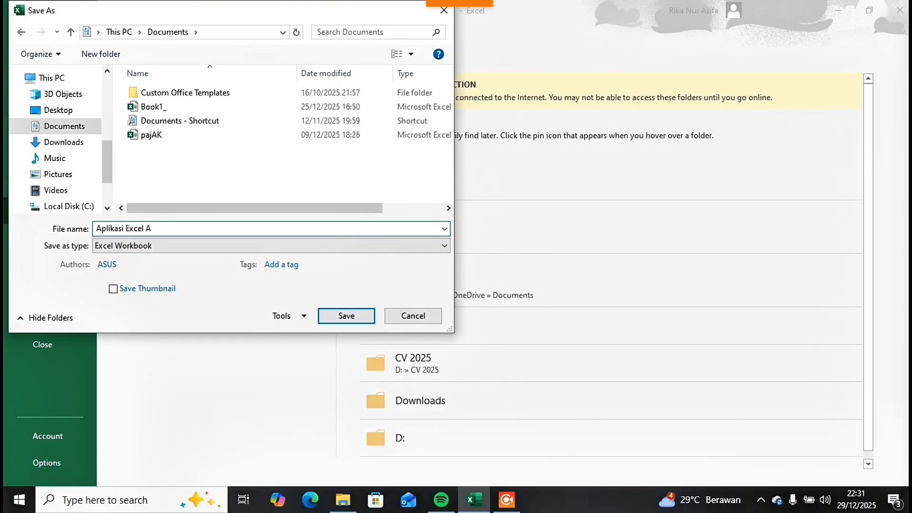
{"action": "key", "text": "Return"}
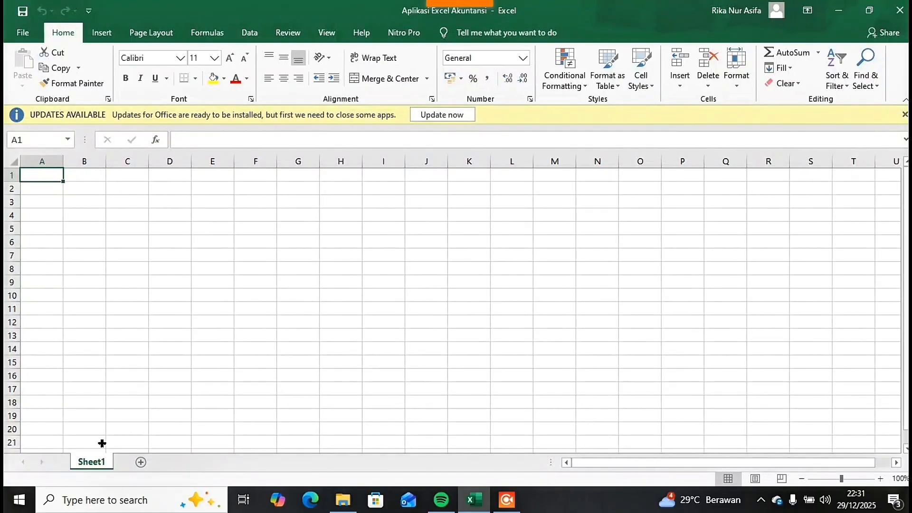
Step: Rename the Sheet1 worksheet to Akun
{"action": "right_click", "coordinate": [102, 461]}
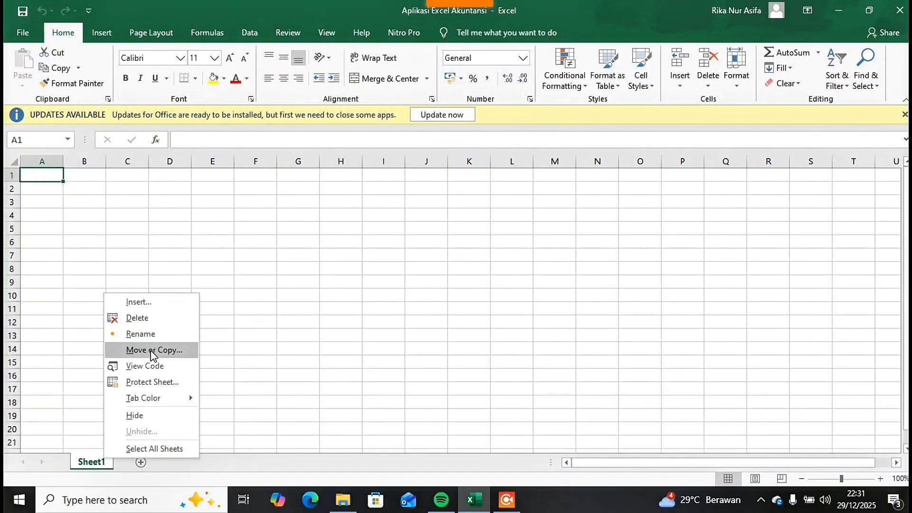
{"action": "left_click", "coordinate": [149, 335]}
{"action": "key", "text": "BackSpace"}
{"action": "type", "text": "Akun"}
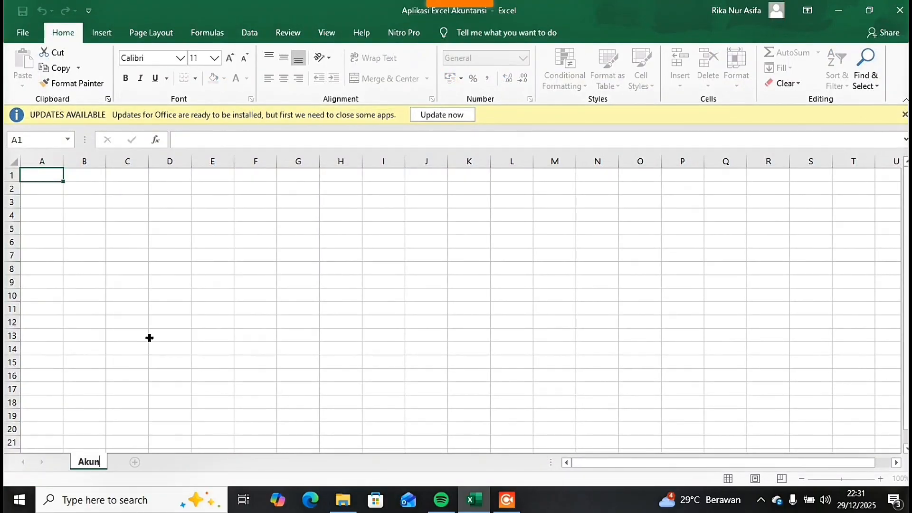
{"action": "key", "text": "Return"}
Step: Narrow column A and enter the title DAFTAR AKUN in cell B2
{"action": "left_click_drag", "start_coordinate": [62, 160], "coordinate": [39, 162]}
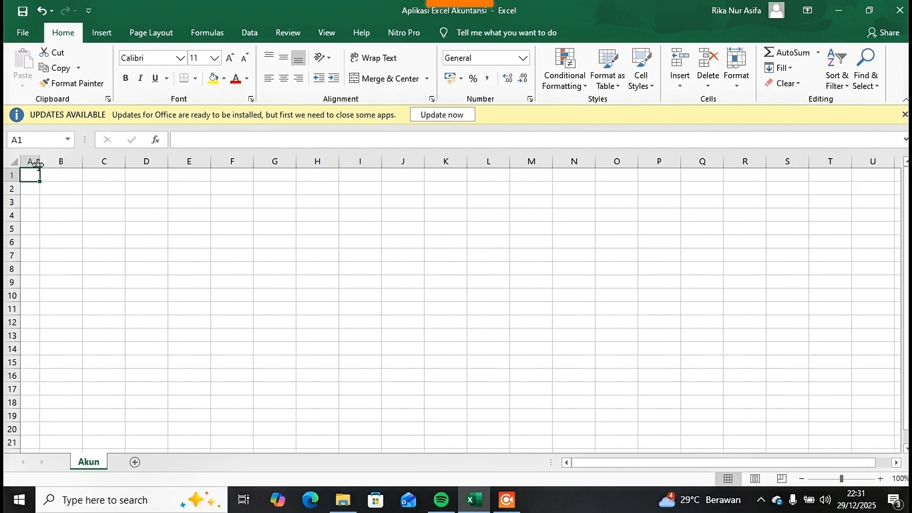
{"action": "left_click", "coordinate": [66, 188]}
{"action": "type", "text": "DAFT"}
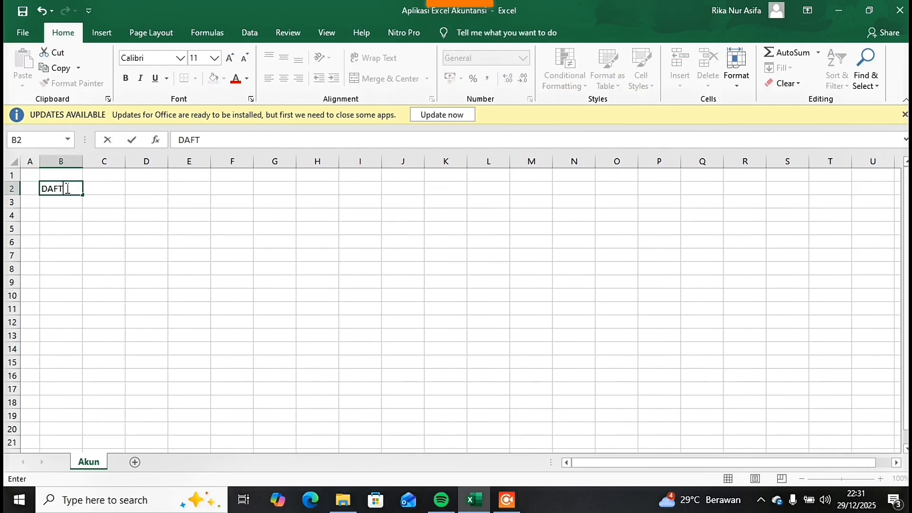
{"action": "key", "text": "Return"}
{"action": "key", "text": "Return"}
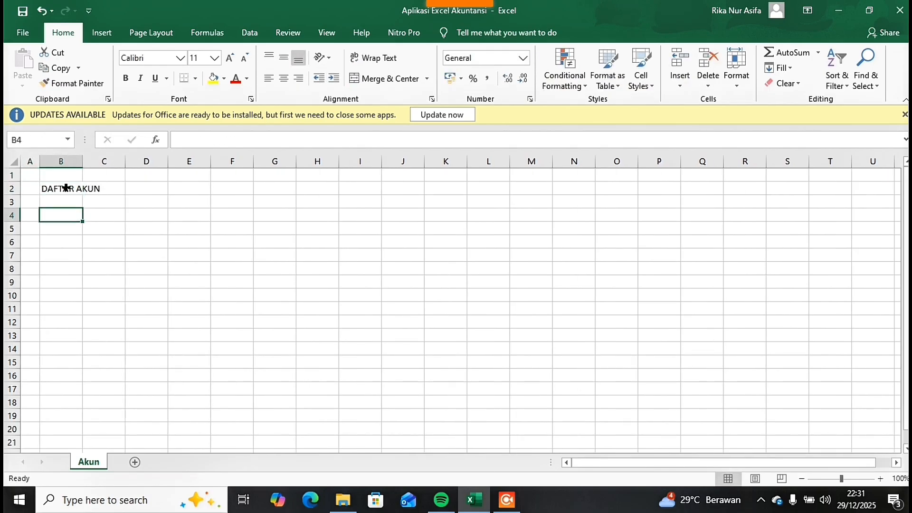
Step: Enter the table headers Kode, Nama Akun, POS, SN and Saldo Awal in cells B4 to F4
{"action": "type", "text": "Kode"}
{"action": "key", "text": "Tab"}
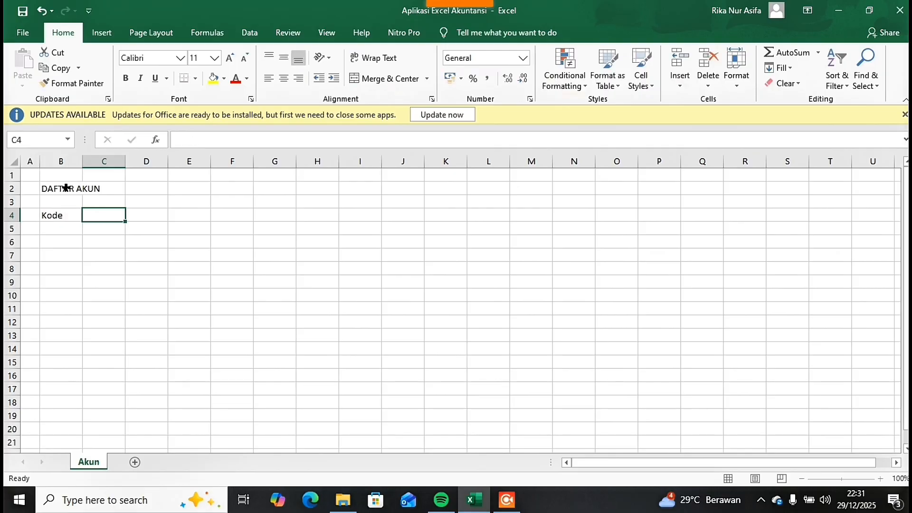
{"action": "type", "text": "Nama Akun"}
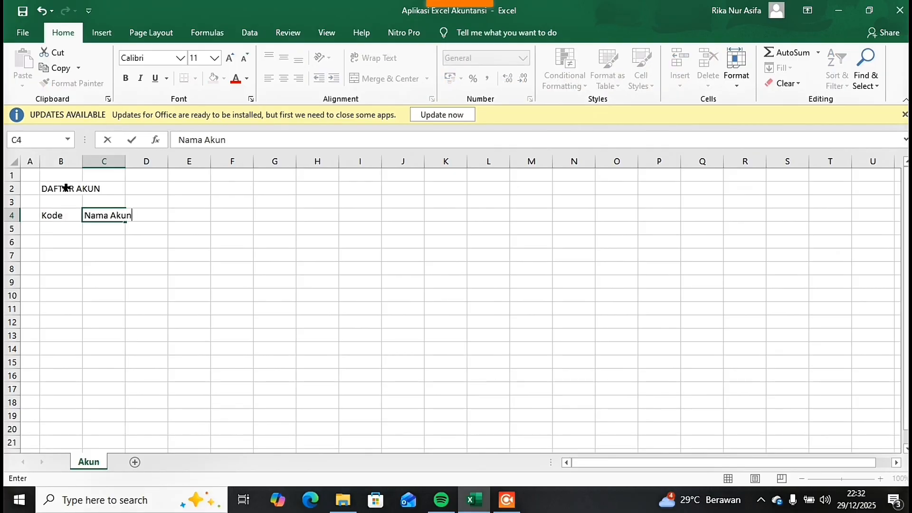
{"action": "key", "text": "Tab"}
{"action": "type", "text": "POS"}
{"action": "key", "text": "Tab"}
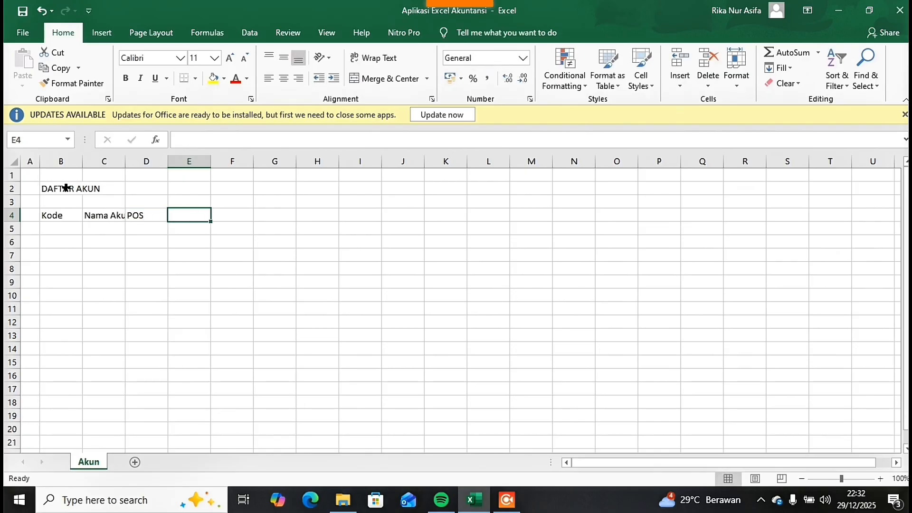
{"action": "type", "text": "SN"}
{"action": "key", "text": "Tab"}
{"action": "type", "text": "Saldo Awal"}
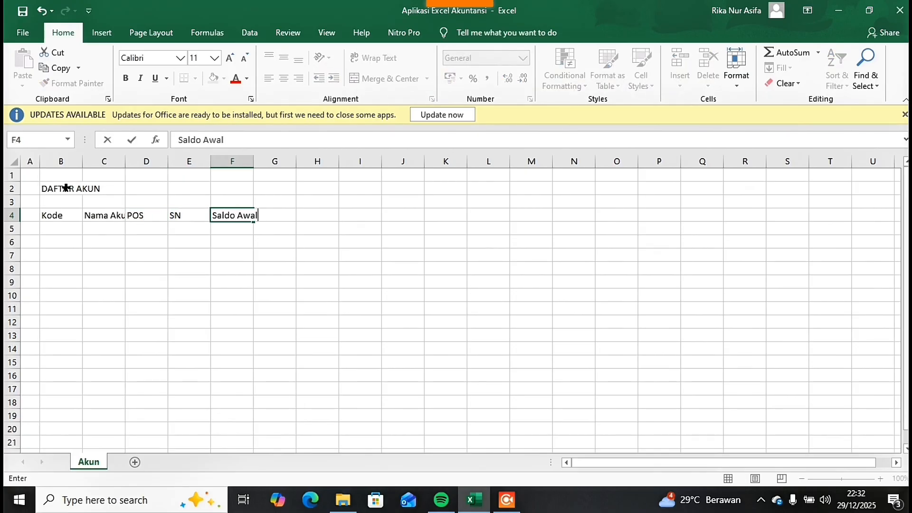
{"action": "key", "text": "Return"}
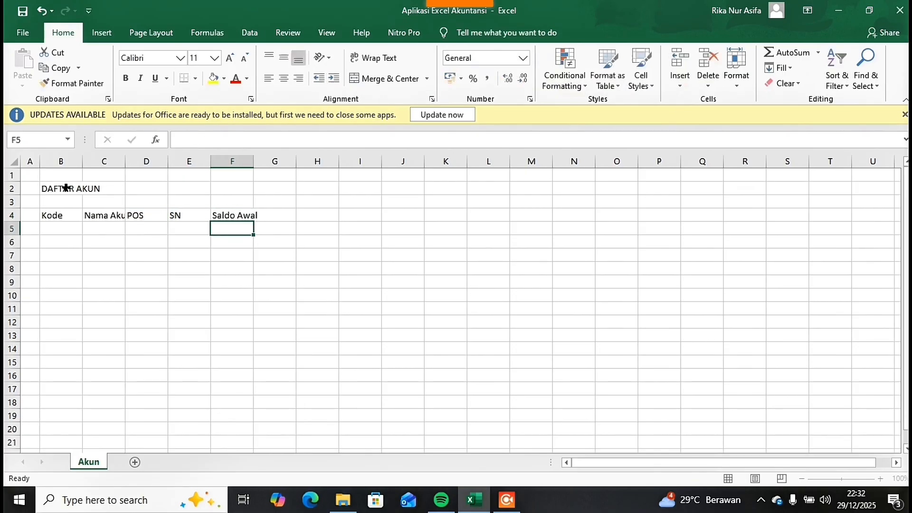
Step: Enter the subheaders Debit in F5 and Kredit in G5 beneath Saldo Awal
{"action": "type", "text": "Debit"}
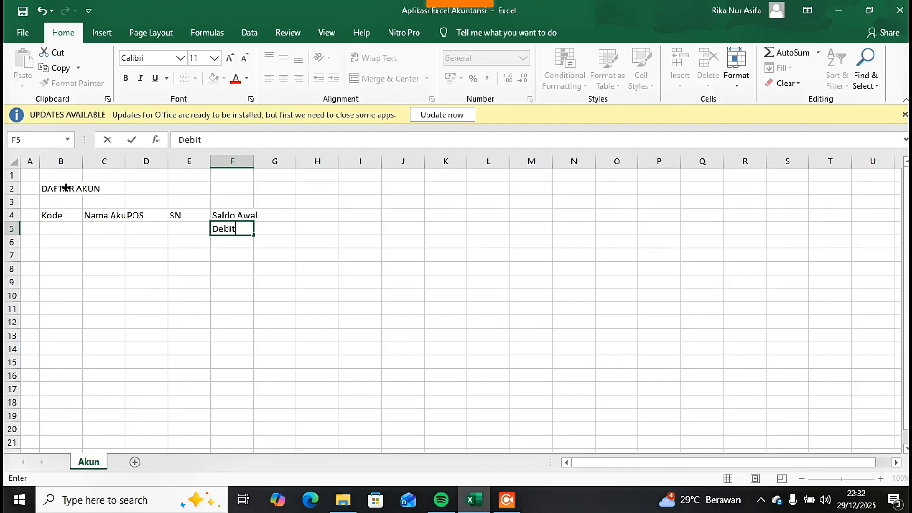
{"action": "key", "text": "Tab"}
{"action": "type", "text": "Kredi"}
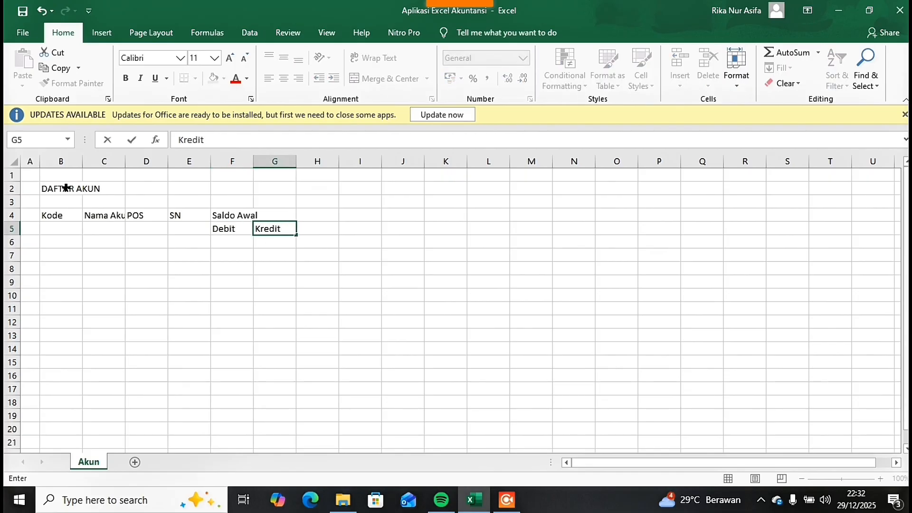
{"action": "left_click", "coordinate": [136, 295]}
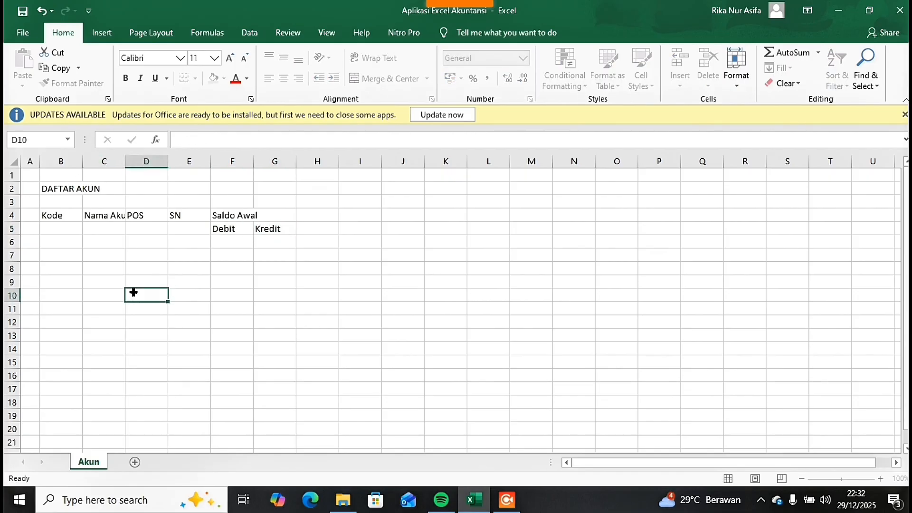
Step: Widen column C to make room for long account names
{"action": "left_click_drag", "start_coordinate": [136, 295], "coordinate": [135, 175]}
{"action": "left_click_drag", "start_coordinate": [127, 159], "coordinate": [241, 159]}
{"action": "left_click", "coordinate": [160, 255]}
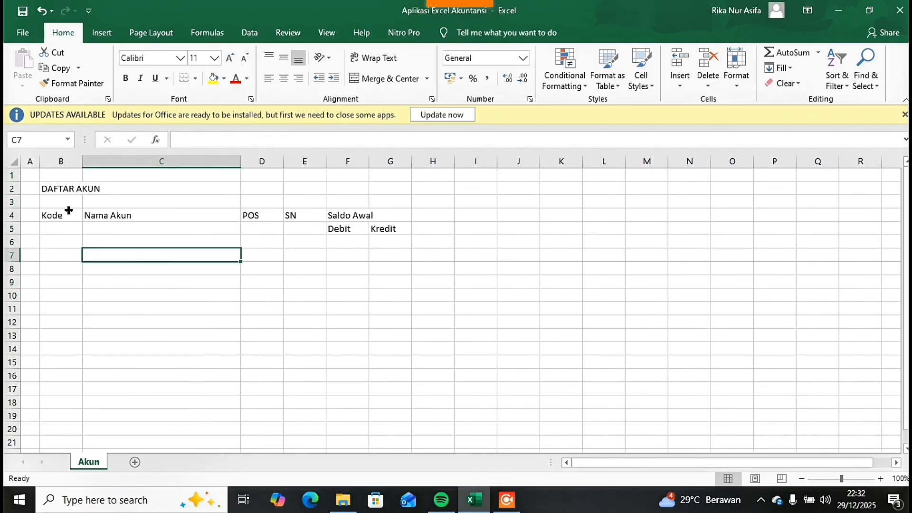
Step: Center the header range B4:G5 horizontally and apply all borders to it
{"action": "left_click_drag", "start_coordinate": [69, 210], "coordinate": [408, 230]}
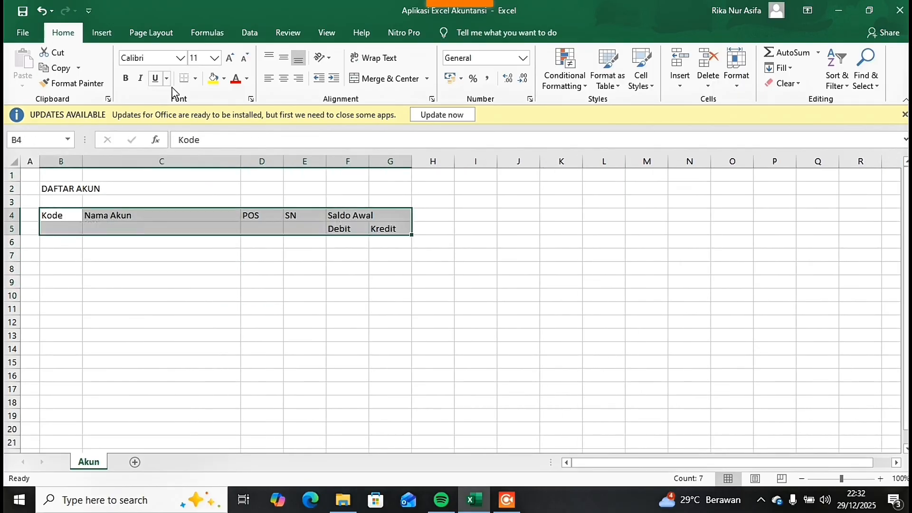
{"action": "left_click", "coordinate": [284, 78]}
{"action": "left_click", "coordinate": [195, 79]}
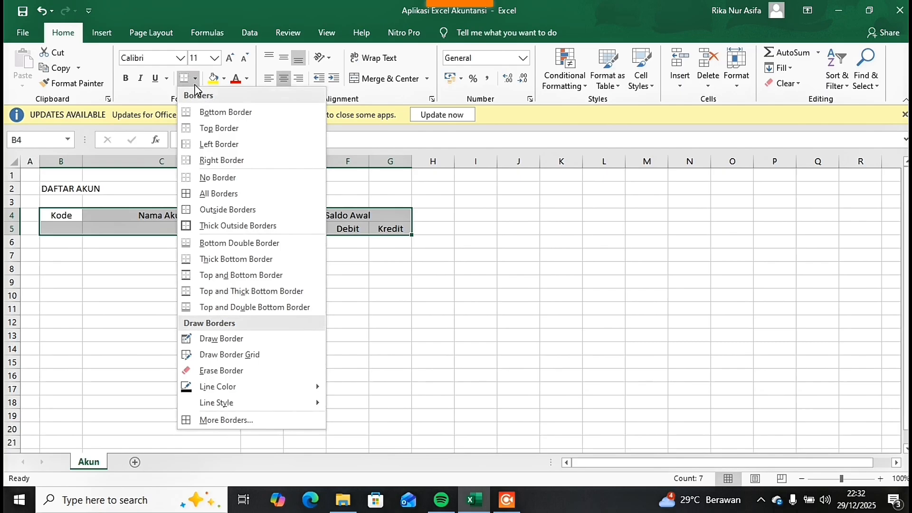
{"action": "left_click", "coordinate": [212, 193]}
Step: Apply all borders to the table body in columns B to G, from row 6 downward
{"action": "left_click_drag", "start_coordinate": [63, 240], "coordinate": [359, 182]}
{"action": "scroll", "coordinate": [167, 323], "scroll_direction": "up", "scroll_amount": 9}
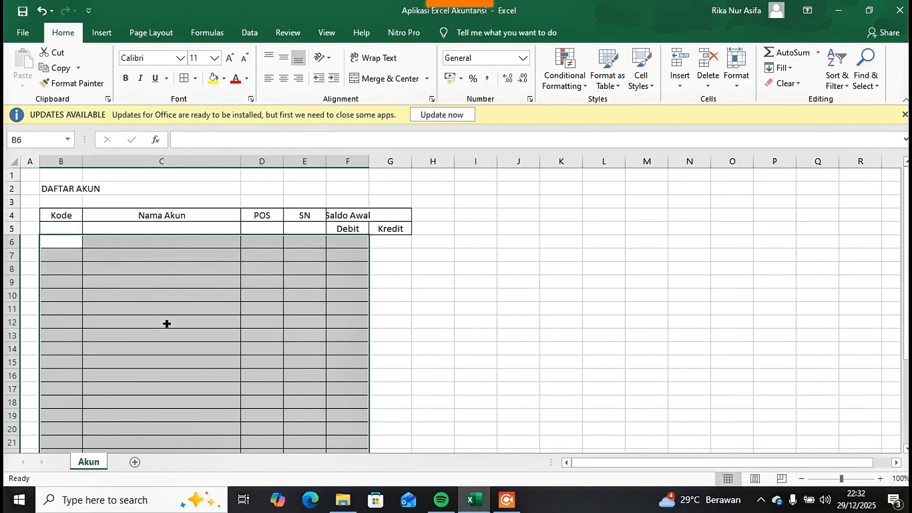
{"action": "left_click_drag", "start_coordinate": [397, 245], "coordinate": [375, 429]}
{"action": "scroll", "coordinate": [198, 226], "scroll_direction": "up", "scroll_amount": 4}
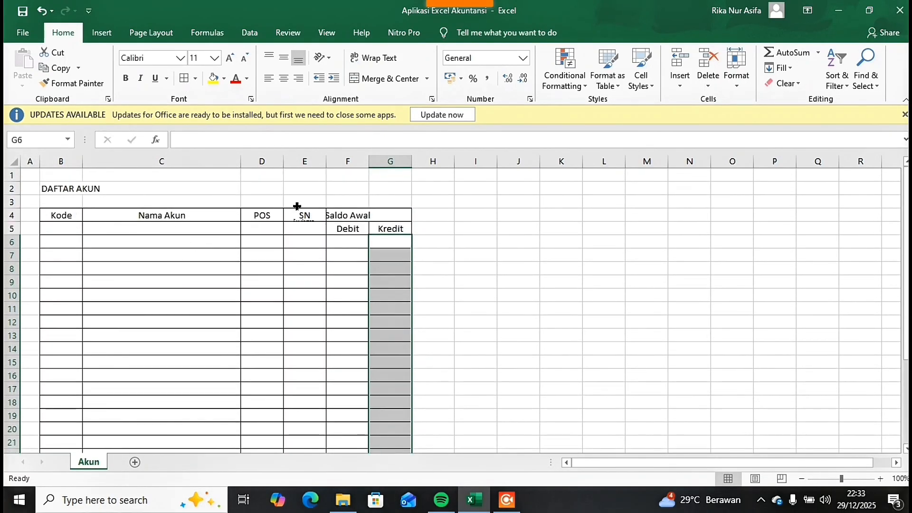
Step: Merge and center Saldo Awal across F4:G4 and Kode across B4:B5, with Kode middle-aligned vertically
{"action": "left_click_drag", "start_coordinate": [346, 216], "coordinate": [381, 220]}
{"action": "left_click", "coordinate": [386, 79]}
{"action": "left_click_drag", "start_coordinate": [61, 216], "coordinate": [61, 230]}
{"action": "left_click", "coordinate": [386, 78]}
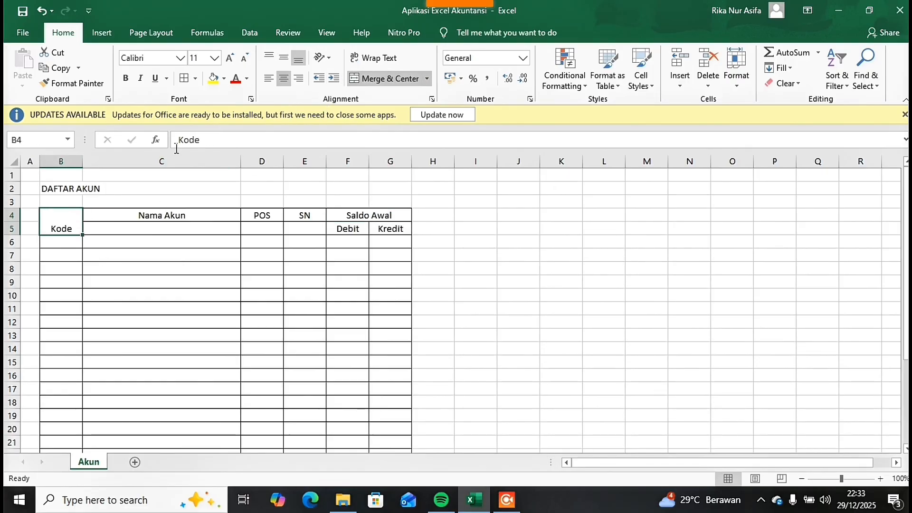
{"action": "left_click", "coordinate": [284, 58]}
Step: Merge and center the Nama Akun header across C4:C5 and middle-align it vertically
{"action": "left_click_drag", "start_coordinate": [172, 208], "coordinate": [178, 228]}
{"action": "left_click", "coordinate": [386, 78]}
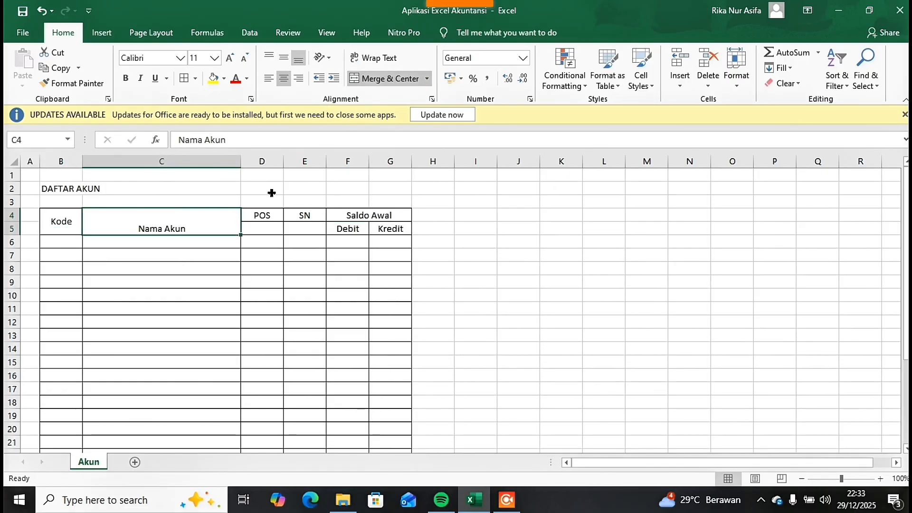
{"action": "left_click", "coordinate": [283, 58]}
{"action": "left_click", "coordinate": [283, 58]}
{"action": "left_click", "coordinate": [284, 58]}
Step: Merge the POS header across D4:D5 and the SN header across E4:E5, centering both horizontally and vertically
{"action": "left_click_drag", "start_coordinate": [261, 215], "coordinate": [264, 228]}
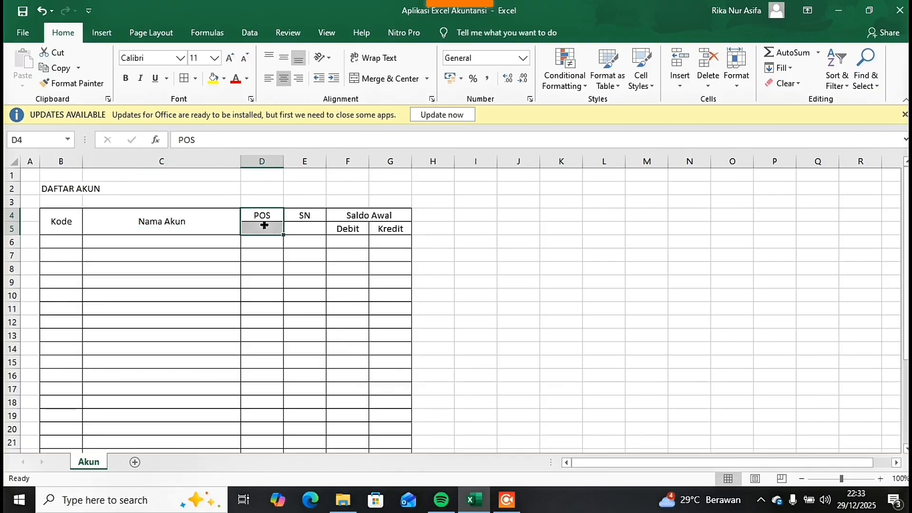
{"action": "left_click", "coordinate": [386, 78]}
{"action": "left_click_drag", "start_coordinate": [303, 215], "coordinate": [305, 226]}
{"action": "left_click", "coordinate": [368, 78]}
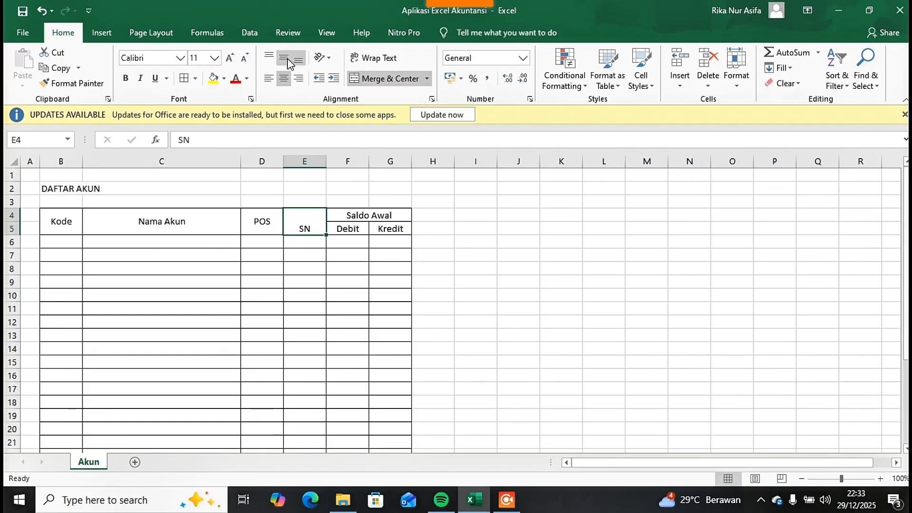
{"action": "left_click", "coordinate": [285, 58]}
Step: Give the header block B4:G5 a light blue fill and bold text
{"action": "left_click_drag", "start_coordinate": [69, 229], "coordinate": [368, 211]}
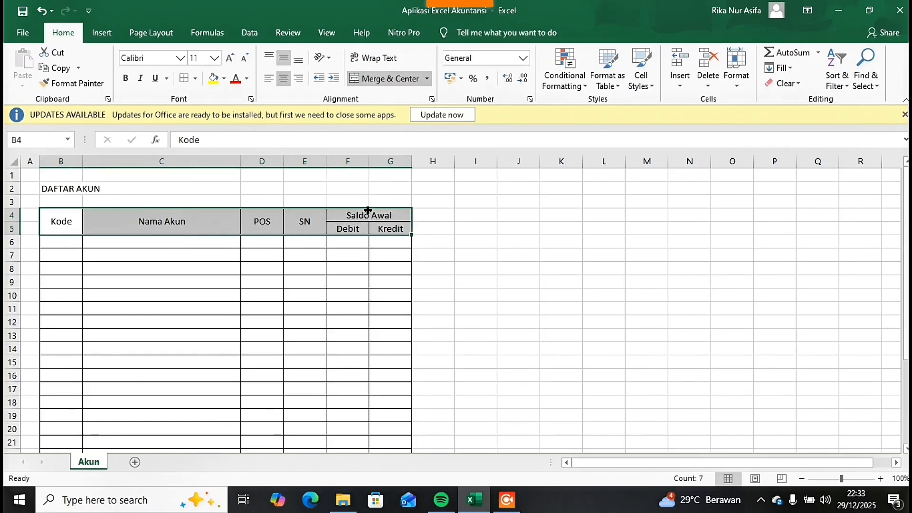
{"action": "left_click", "coordinate": [223, 78]}
{"action": "left_click", "coordinate": [303, 120]}
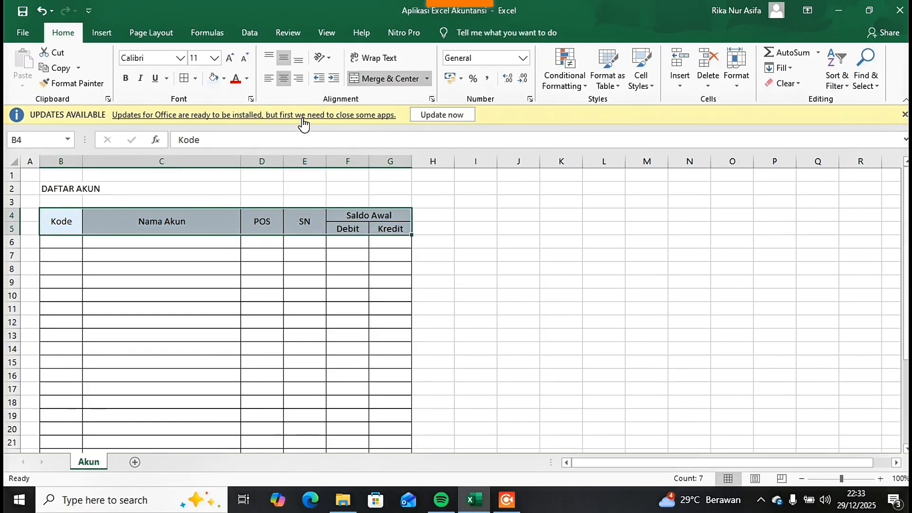
Step: Merge and center the DAFTAR AKUN title across B2:G2, formatted bold and middle-aligned with a light blue fill and outside borders
{"action": "left_click_drag", "start_coordinate": [72, 189], "coordinate": [394, 190]}
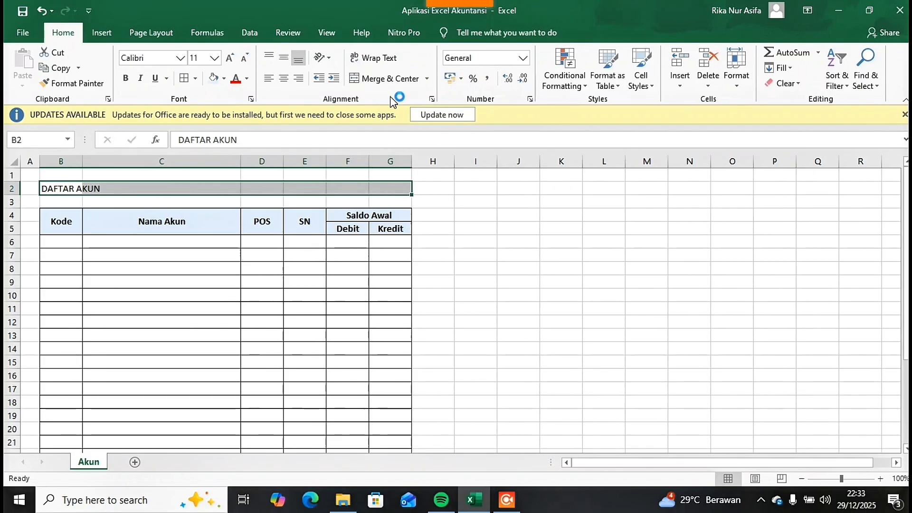
{"action": "left_click", "coordinate": [374, 77]}
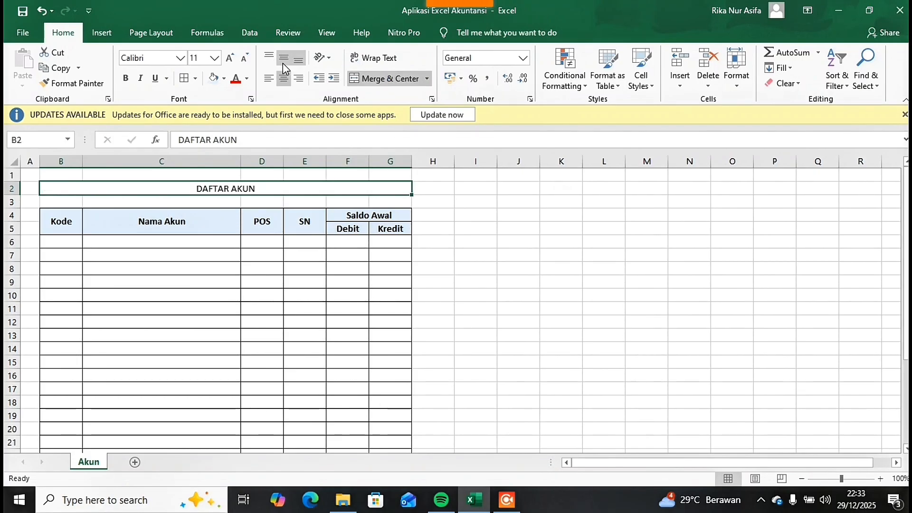
{"action": "left_click", "coordinate": [213, 78]}
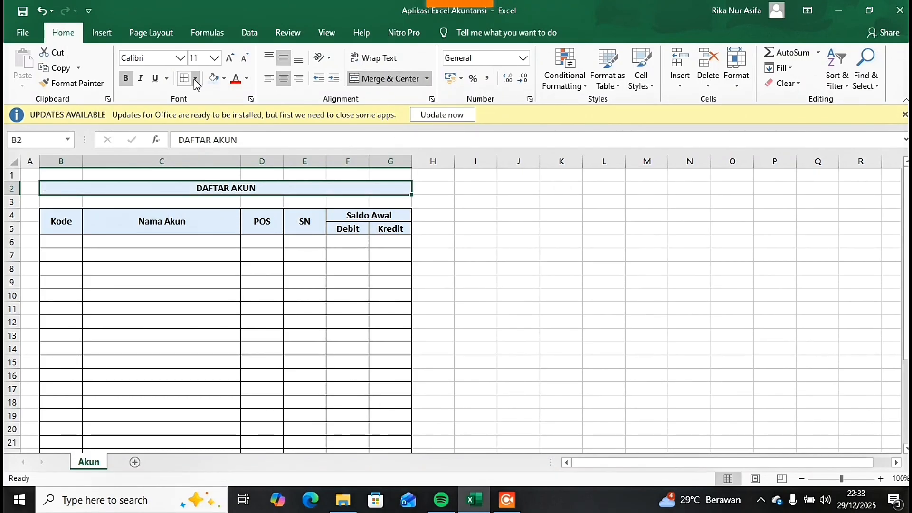
{"action": "left_click", "coordinate": [195, 78]}
{"action": "left_click", "coordinate": [214, 211]}
{"action": "left_click", "coordinate": [145, 309]}
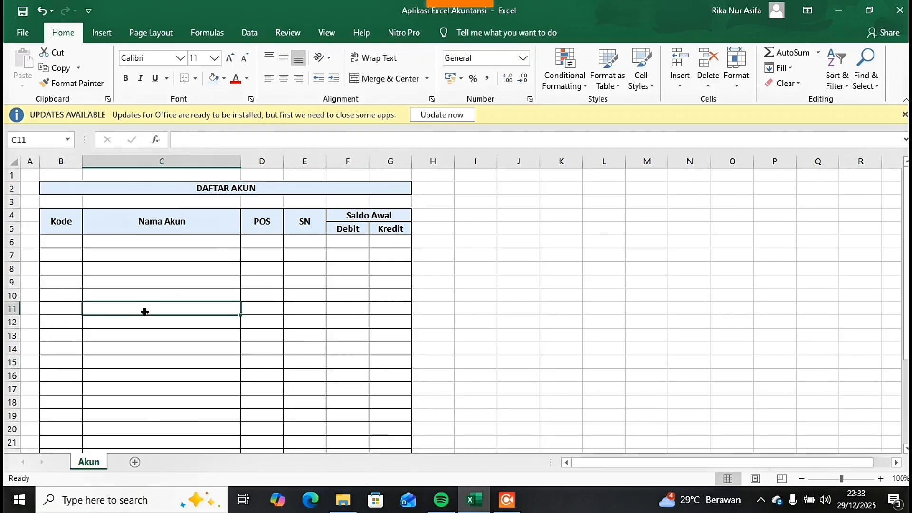
Step: Enter code 1-111 with account name Kas in row 6 and fill the code series down to 1-114 in B9
{"action": "left_click", "coordinate": [69, 240]}
{"action": "type", "text": "1-111"}
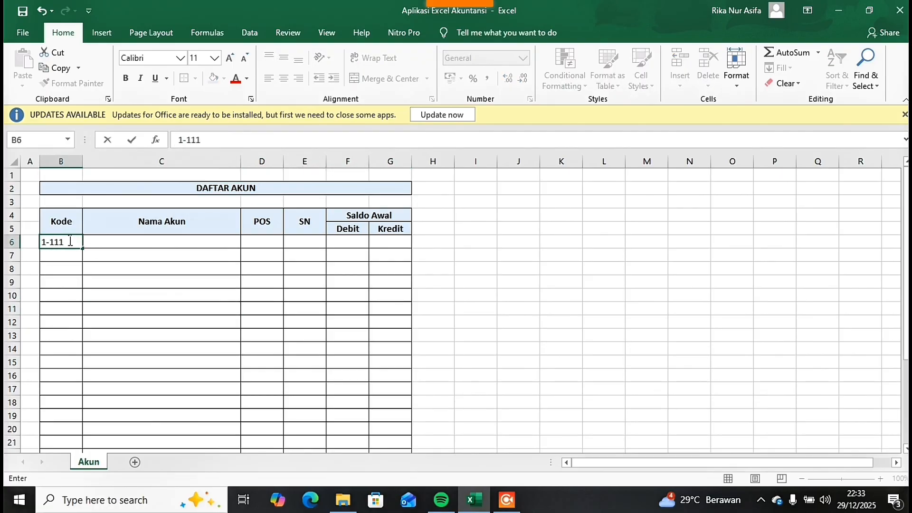
{"action": "key", "text": "Tab"}
{"action": "type", "text": "Kas"}
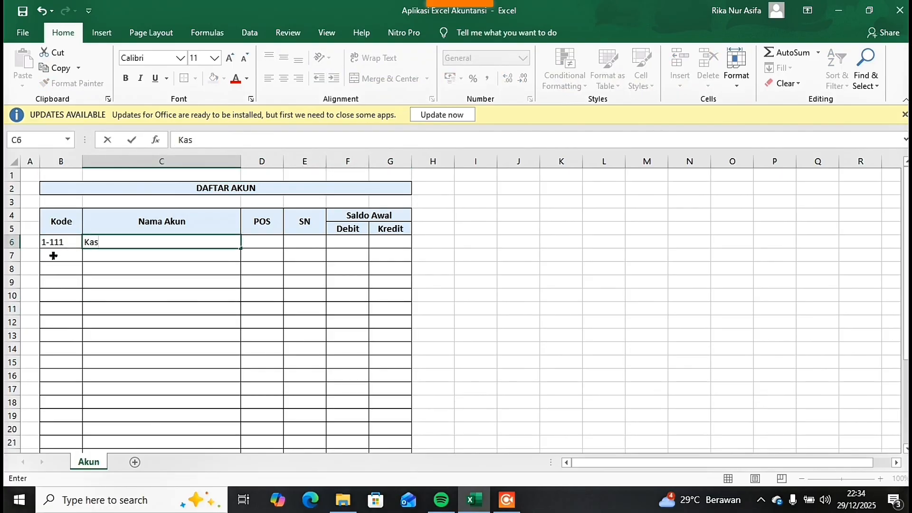
{"action": "key", "text": "Return"}
{"action": "left_click", "coordinate": [53, 241]}
{"action": "left_click_drag", "start_coordinate": [83, 248], "coordinate": [76, 284]}
Step: Enter the account names Bank Mandiri, Piutang Usaha and Cadangan Kerugian Piutang in C7:C9 beside codes 1-112 to 1-114
{"action": "left_click", "coordinate": [101, 255]}
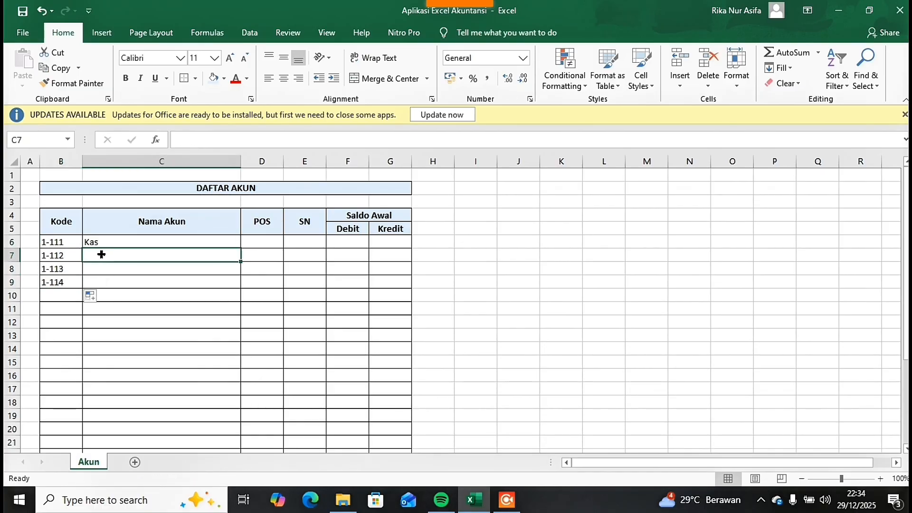
{"action": "type", "text": "b"}
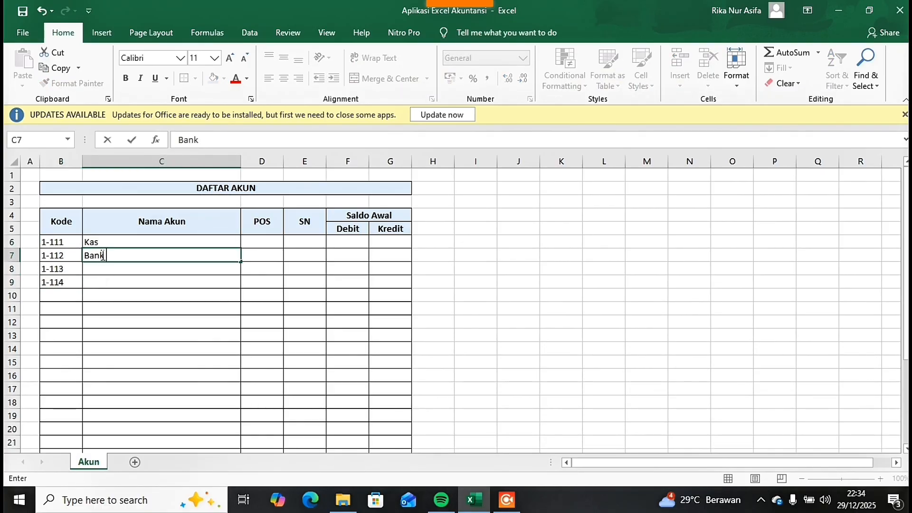
{"action": "type", "text": "ank Mandiri"}
{"action": "key", "text": "Return"}
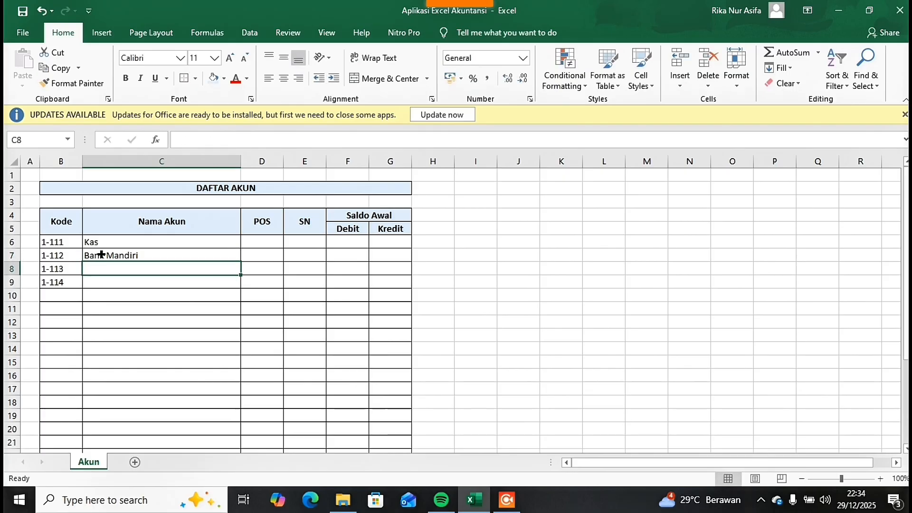
{"action": "type", "text": "Piutang"}
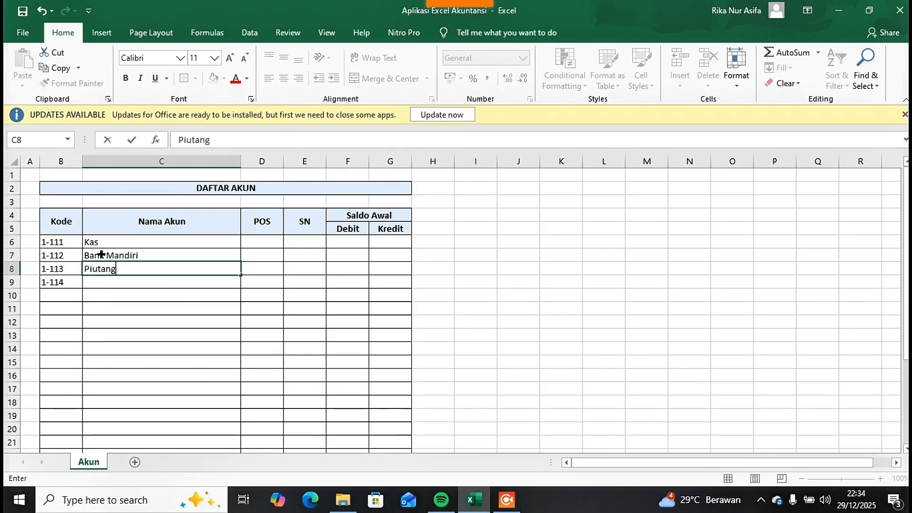
{"action": "type", "text": " Usaha"}
{"action": "key", "text": "Return"}
{"action": "type", "text": "Cada"}
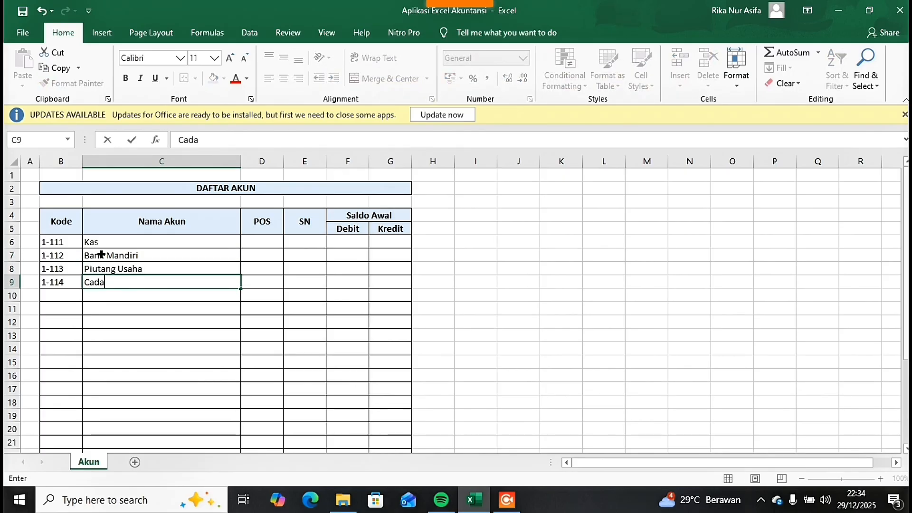
{"action": "type", "text": "ngan Kerugian Piutang"}
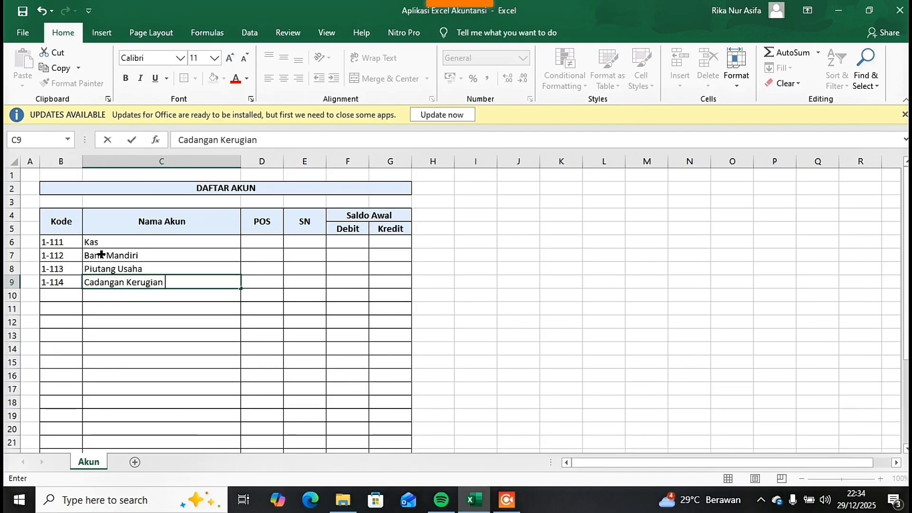
Step: Add accounts 1-121 Persediaan Barang Dagang in row 10 and 1-131 Perlengkapan Kantor in row 11
{"action": "left_click", "coordinate": [62, 290]}
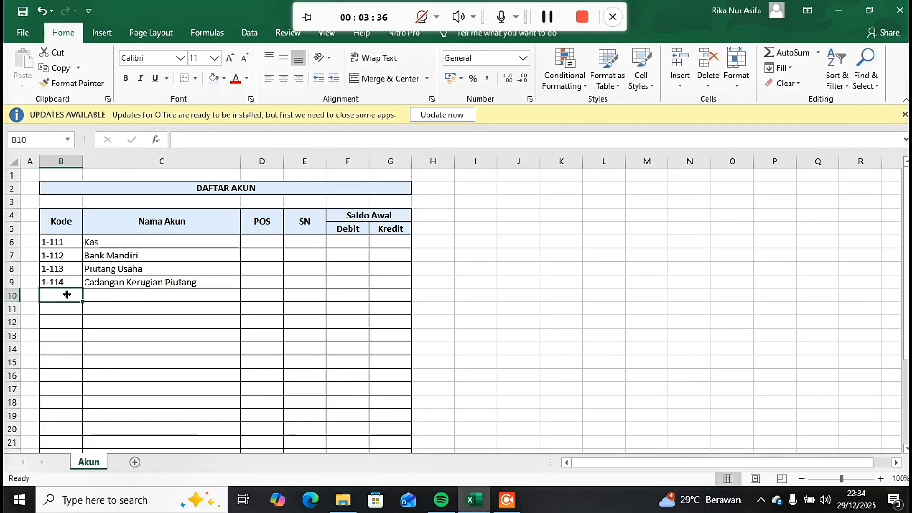
{"action": "type", "text": "1-121"}
{"action": "key", "text": "Tab"}
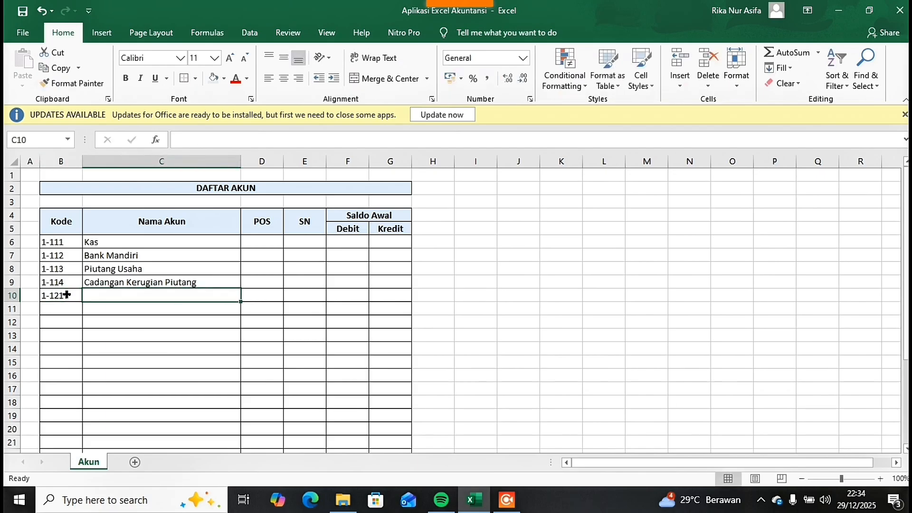
{"action": "type", "text": "Persediaan Baran"}
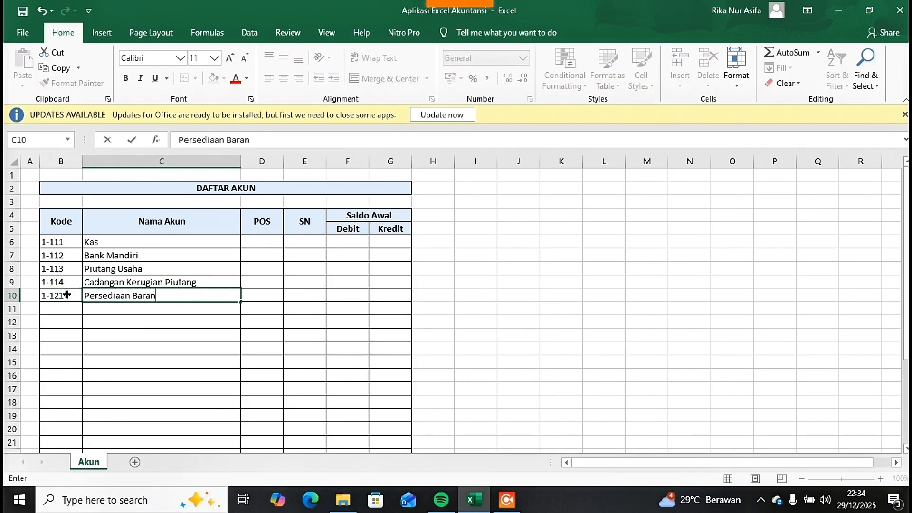
{"action": "type", "text": "g Dagang"}
{"action": "key", "text": "Return"}
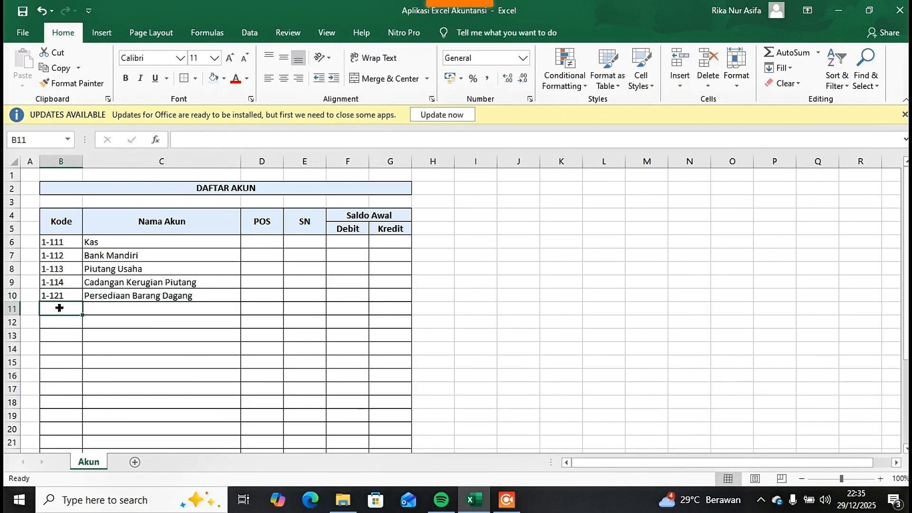
{"action": "type", "text": "1-131"}
{"action": "key", "text": "Tab"}
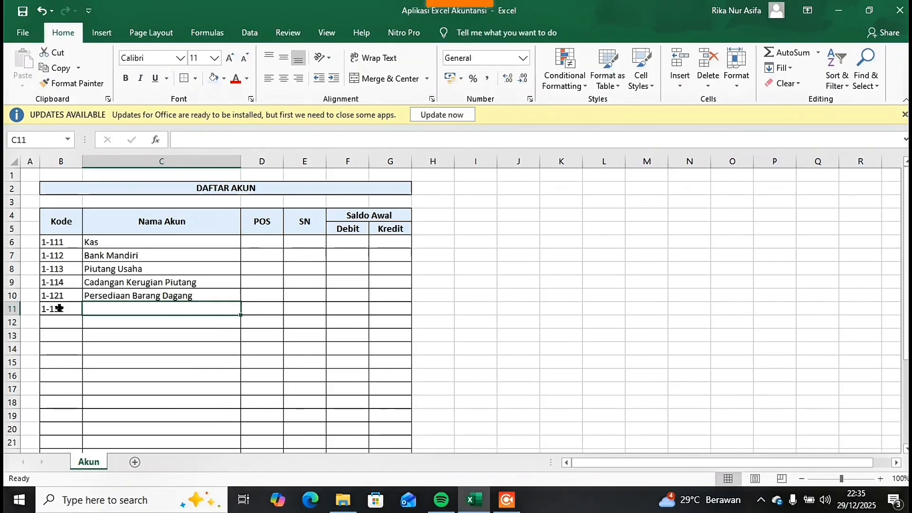
{"action": "type", "text": "Perlengka"}
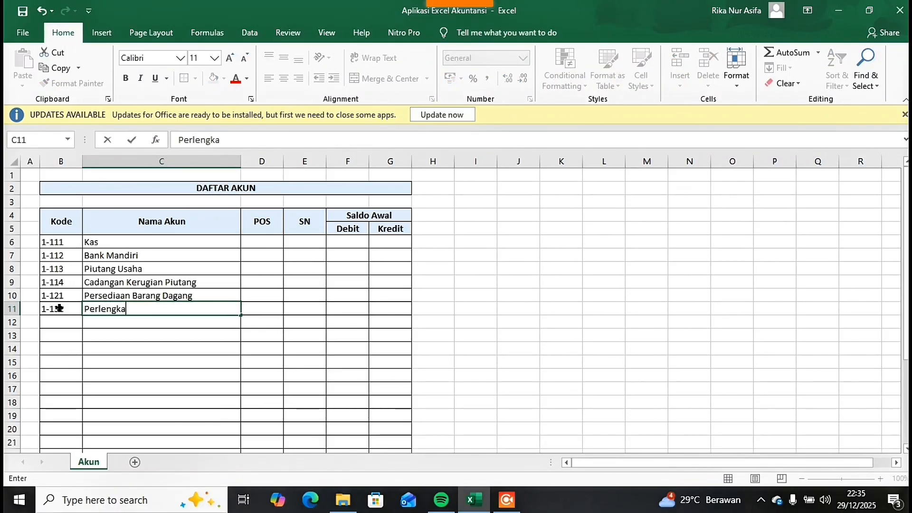
{"action": "type", "text": "pan Kantor"}
{"action": "key", "text": "Return"}
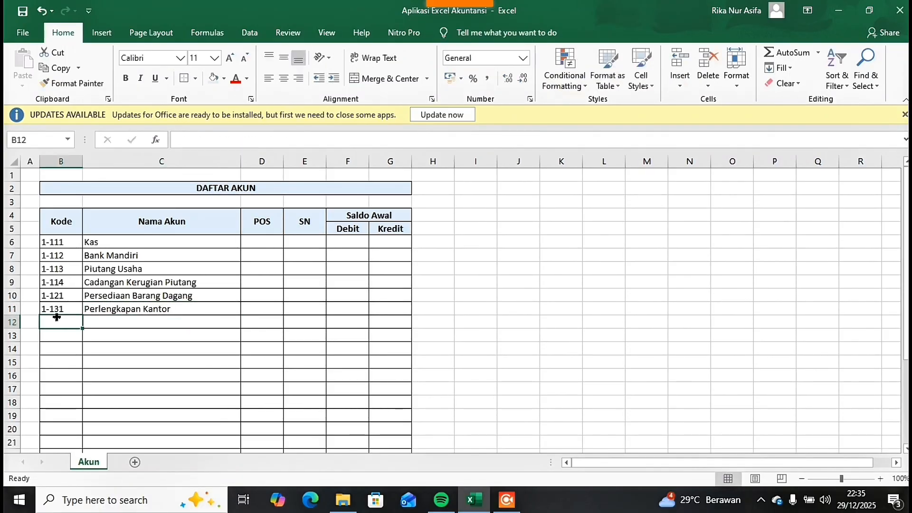
Step: Add account 1-141 with the name Sewa Dibayar Dimuka in row 12
{"action": "type", "text": "1-41"}
{"action": "key", "text": "BackSpace"}
{"action": "key", "text": "BackSpace"}
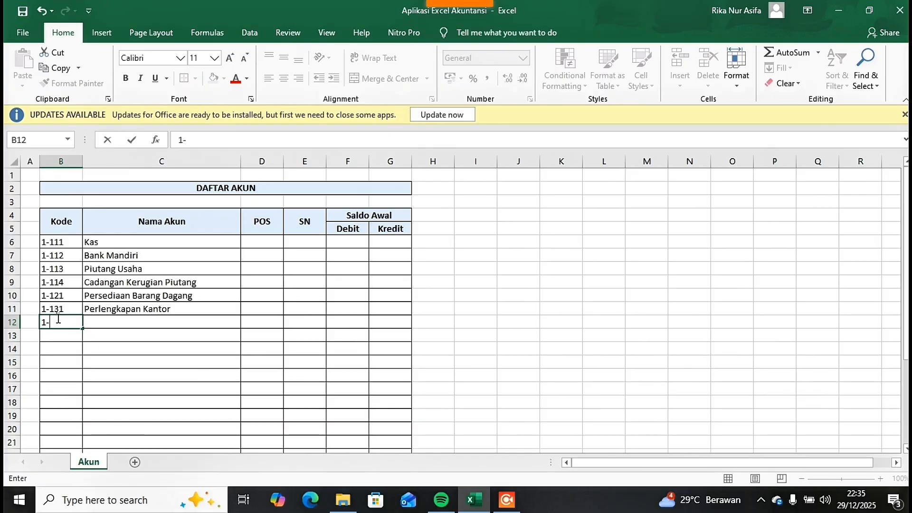
{"action": "type", "text": "141"}
{"action": "key", "text": "Tab"}
{"action": "type", "text": "ew"}
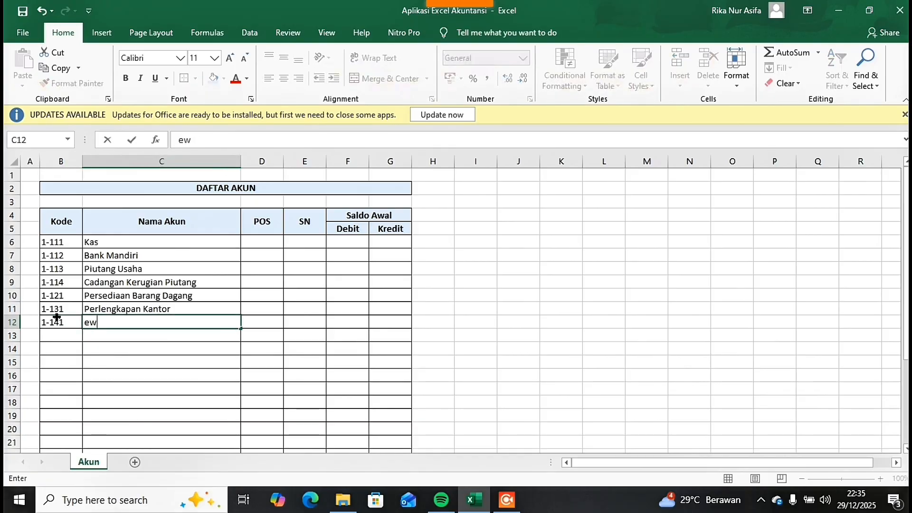
{"action": "key", "text": "BackSpace"}
{"action": "key", "text": "BackSpace"}
{"action": "key", "text": "BackSpace"}
{"action": "type", "text": "Sewa Dibayar Dimuka"}
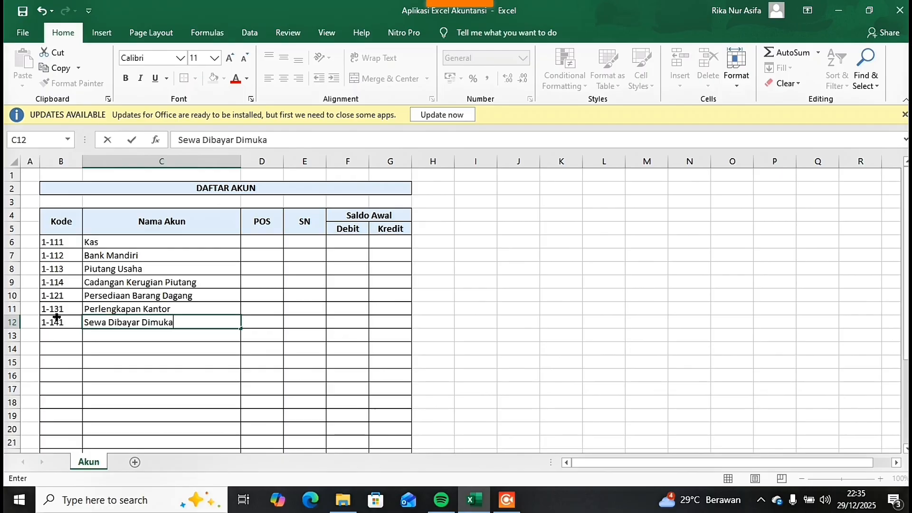
{"action": "key", "text": "Return"}
Step: Add accounts 1-211 Gedung Kantor in row 13 and 1-212 Akum. Penyusutan Gedung in row 14
{"action": "type", "text": "1-211"}
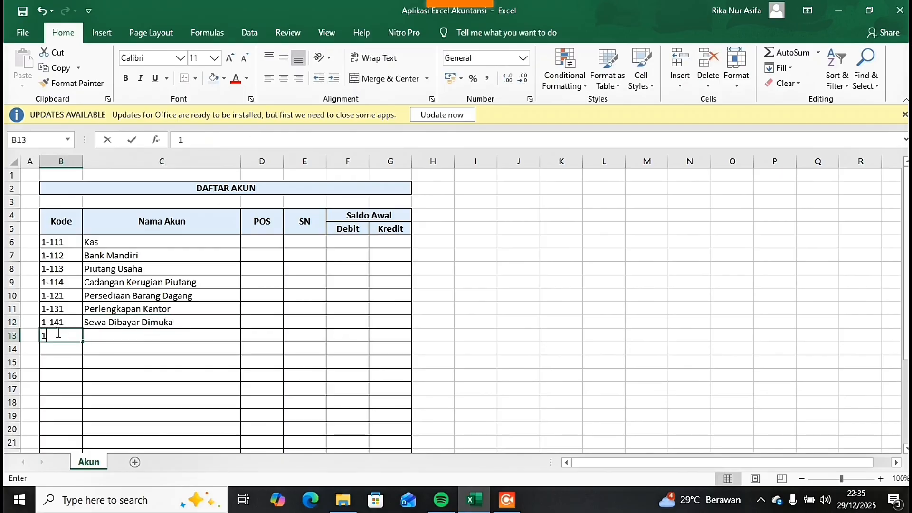
{"action": "key", "text": "Tab"}
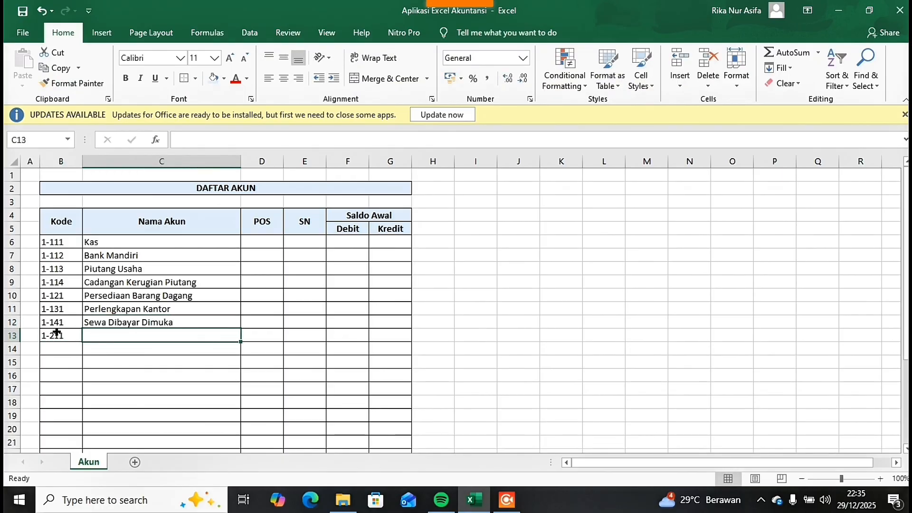
{"action": "type", "text": "Gedung Kantor"}
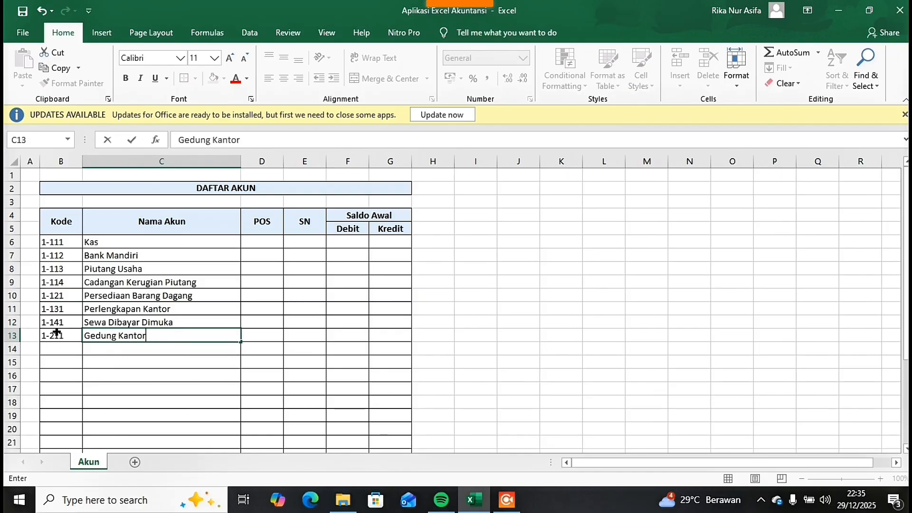
{"action": "key", "text": "Return"}
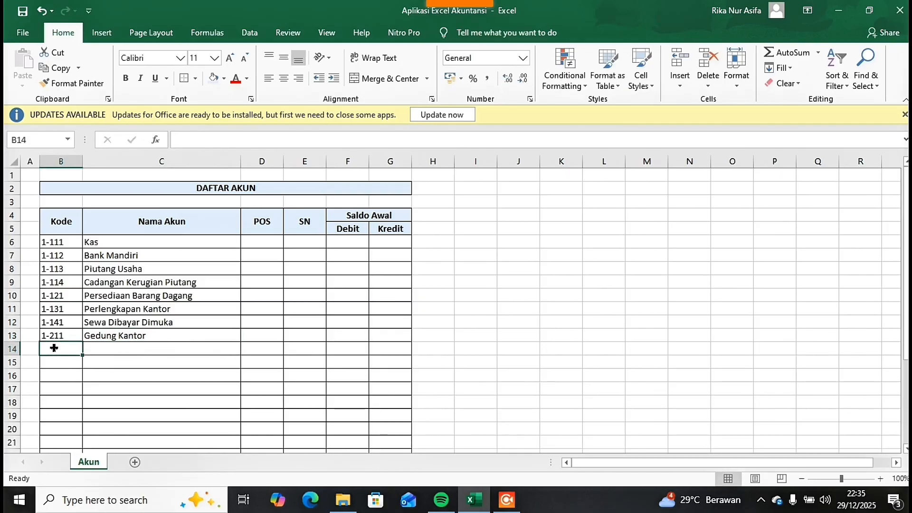
{"action": "type", "text": "212"}
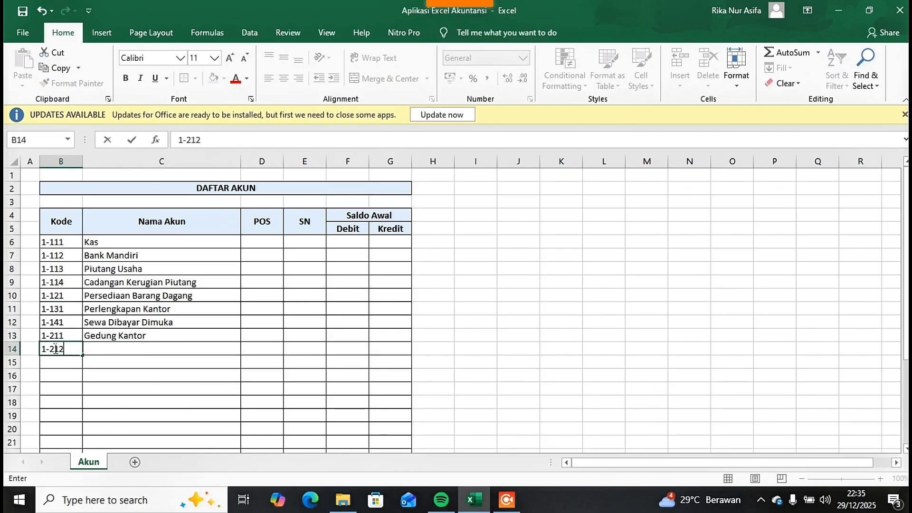
{"action": "key", "text": "Tab"}
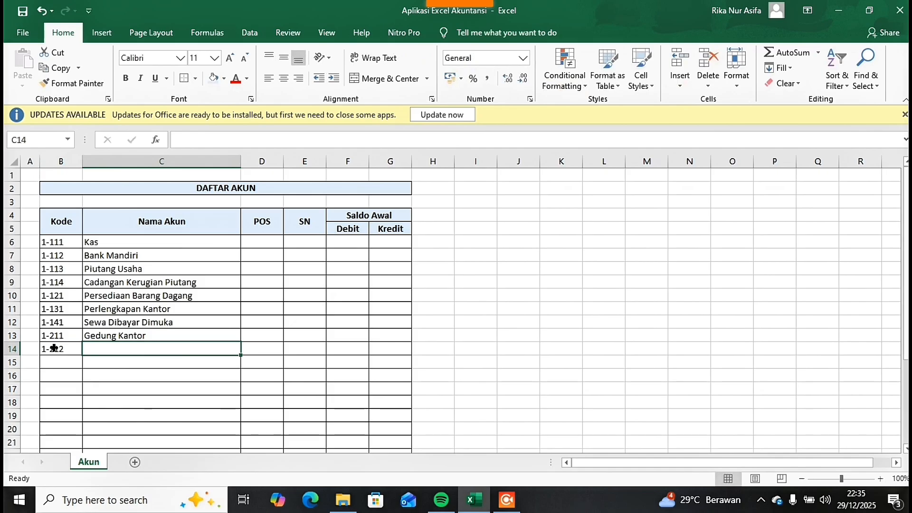
{"action": "type", "text": "Akum"}
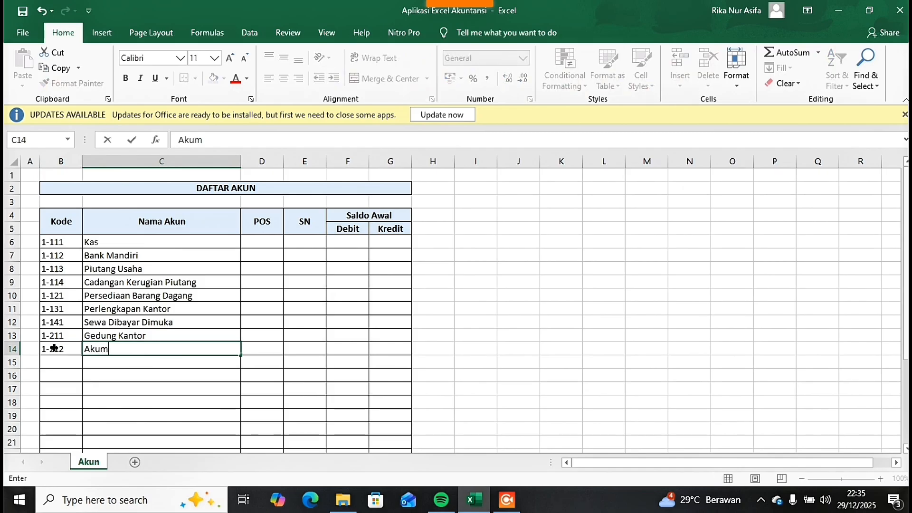
{"action": "type", "text": ". Penyusutan Gedung"}
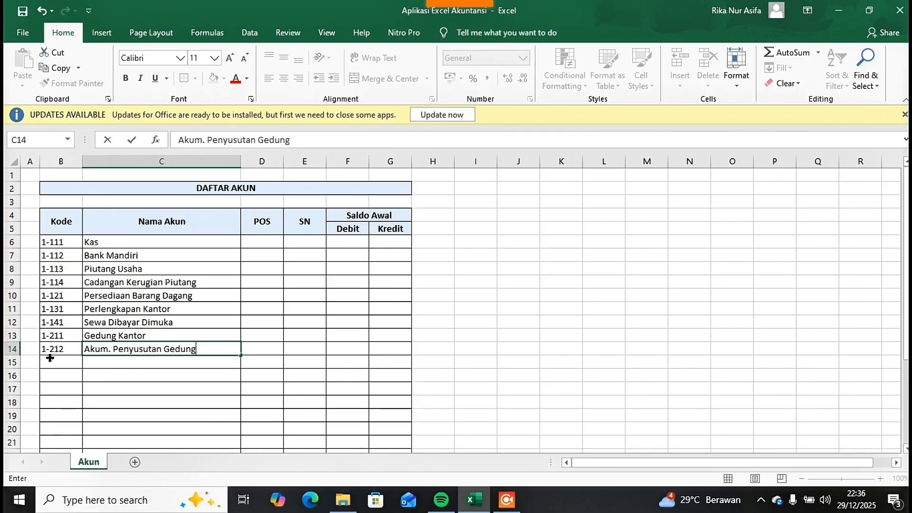
Step: Add accounts 1-221 Peralatan Komputer in row 15 and 1-222 Akum. Penyusutan Peralatan in row 16
{"action": "left_click", "coordinate": [50, 359]}
{"action": "type", "text": "1-221"}
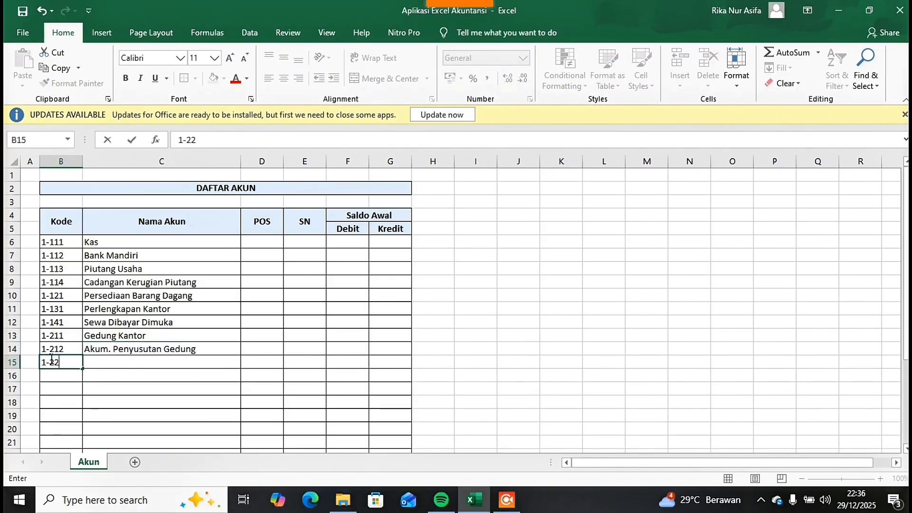
{"action": "key", "text": "Tab"}
{"action": "type", "text": "Peralatan K"}
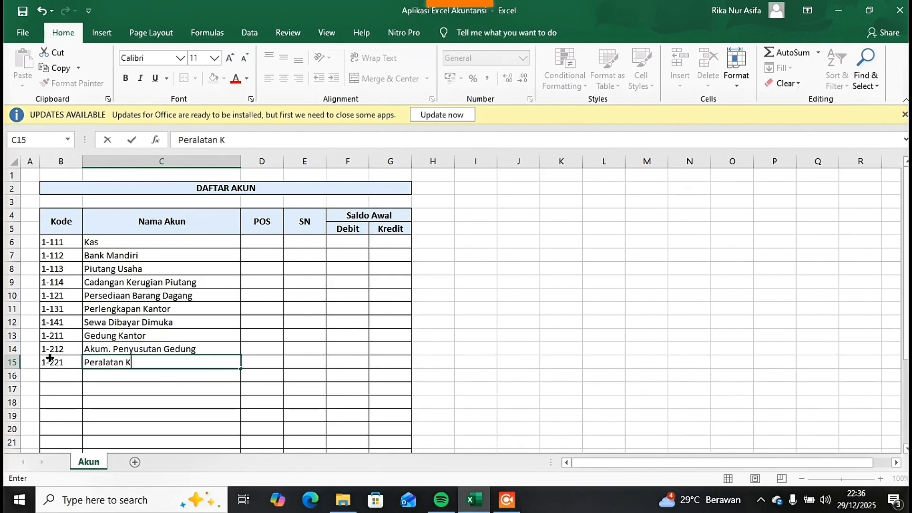
{"action": "type", "text": "omputer"}
{"action": "left_click", "coordinate": [59, 372]}
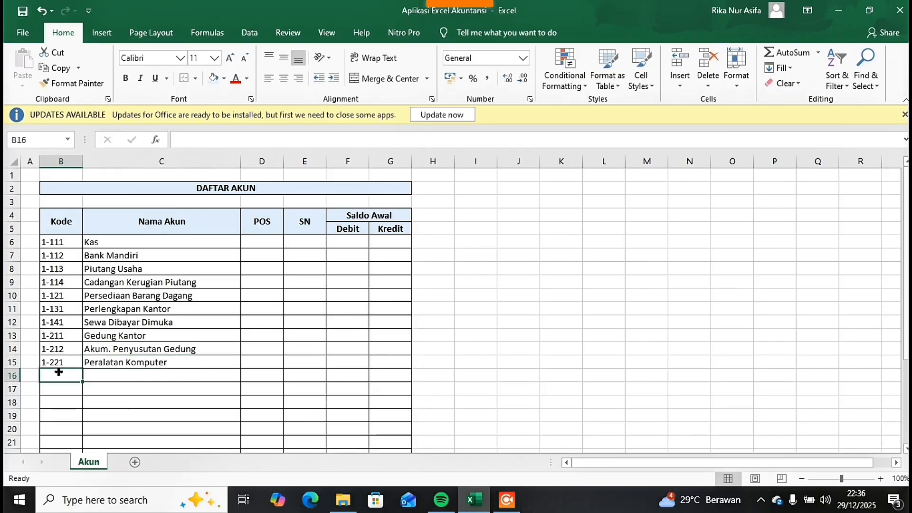
{"action": "type", "text": "1-222"}
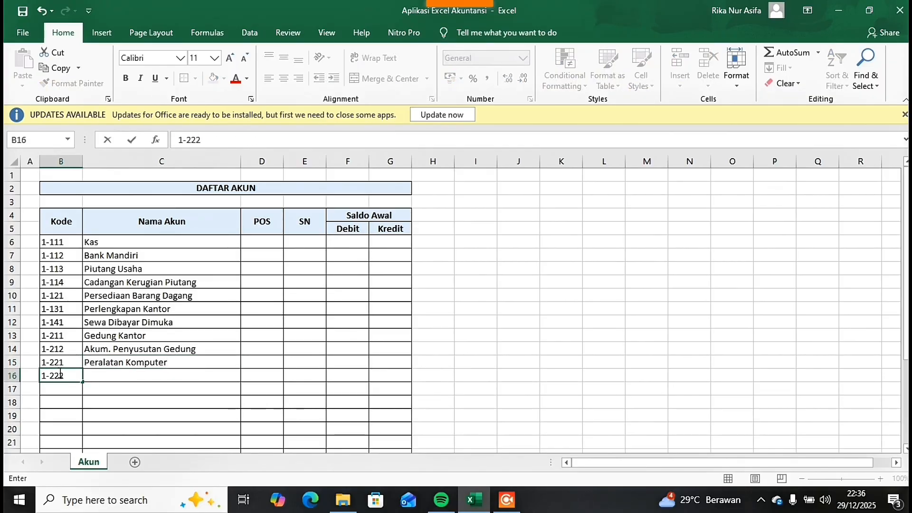
{"action": "key", "text": "Tab"}
{"action": "type", "text": "Akum. Pr"}
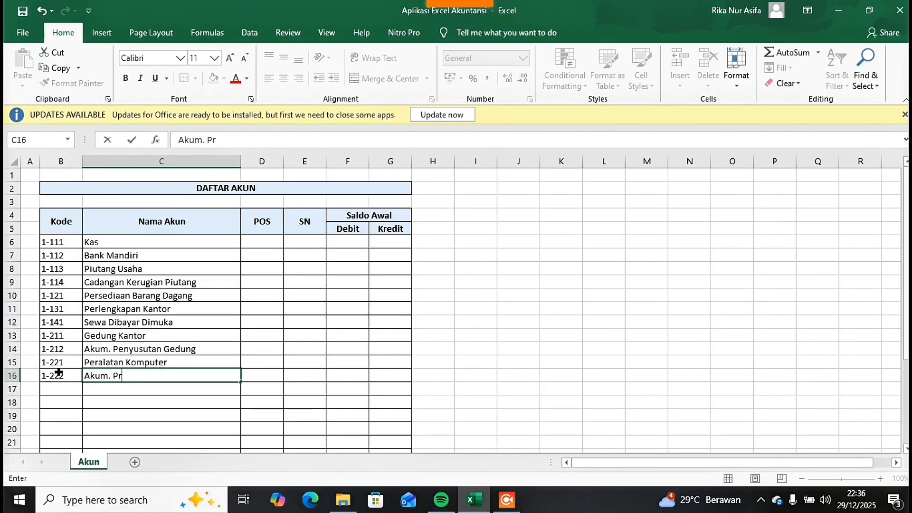
{"action": "key", "text": "BackSpace"}
{"action": "type", "text": "enyusutan Peralatan"}
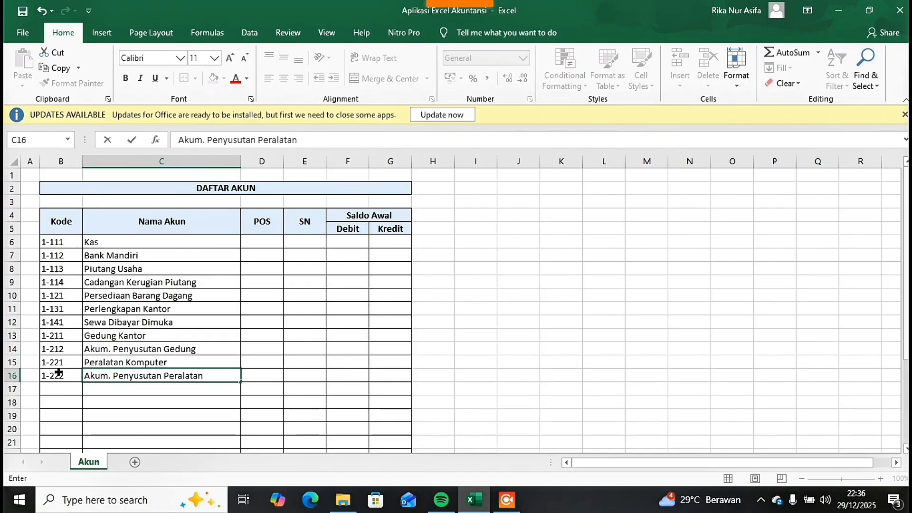
Step: Add account 1-231 with the name Kendaraan in row 17
{"action": "left_click", "coordinate": [53, 387]}
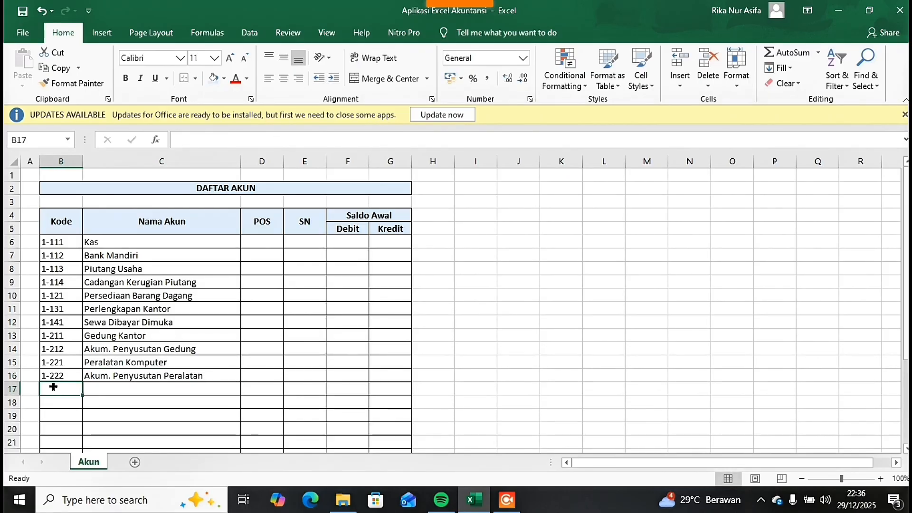
{"action": "type", "text": "1-231"}
{"action": "key", "text": "Tab"}
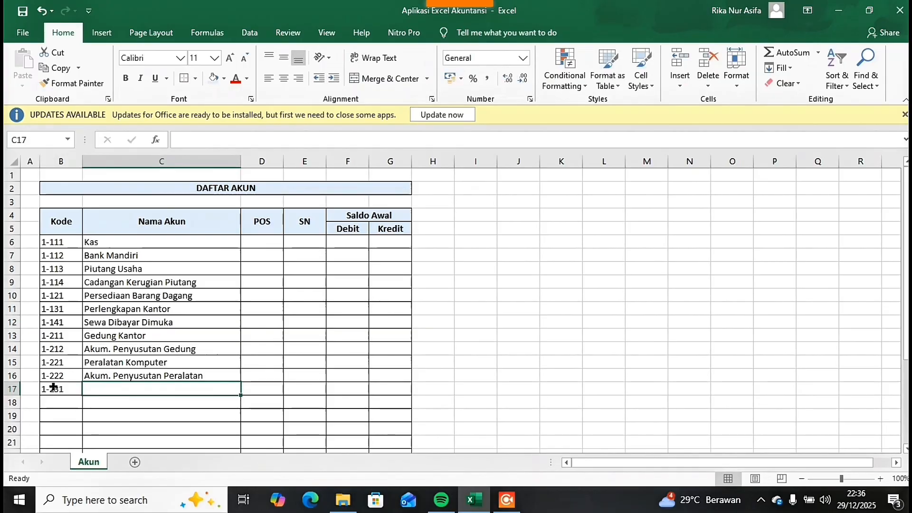
{"action": "type", "text": "kE"}
{"action": "key", "text": "BackSpace"}
{"action": "key", "text": "BackSpace"}
{"action": "type", "text": "Ke"}
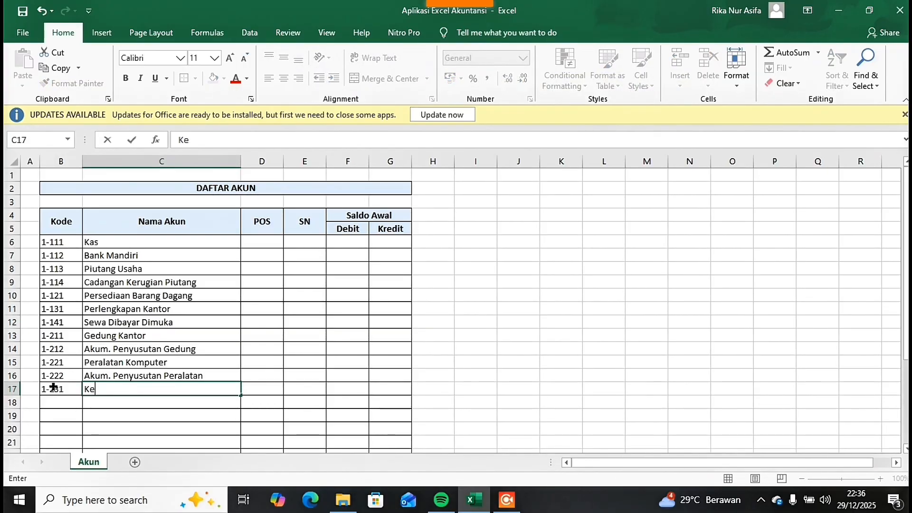
{"action": "type", "text": "ndaraan"}
{"action": "key", "text": "Return"}
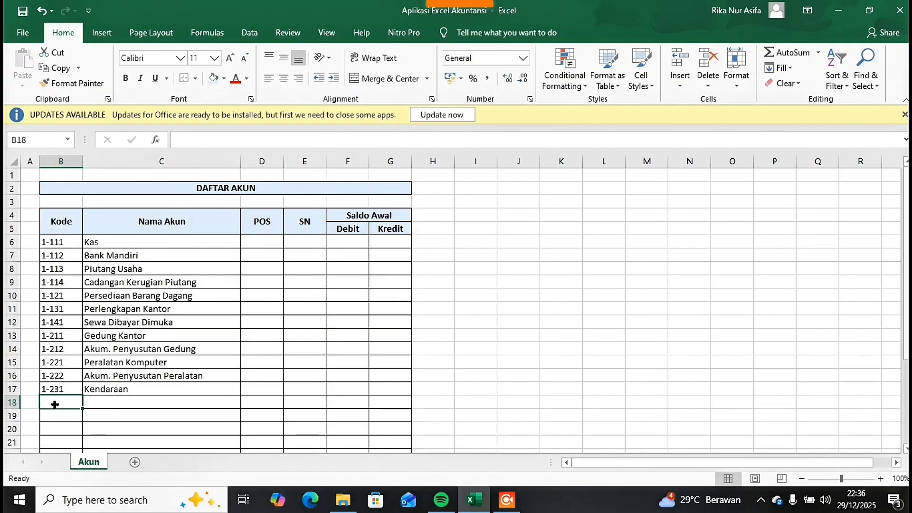
Step: Add accounts 2-111 Hutang Gaji in row 18 and 2-112 Hutang Dagang in row 19
{"action": "type", "text": "2-111"}
{"action": "key", "text": "Tab"}
{"action": "type", "text": "Hu"}
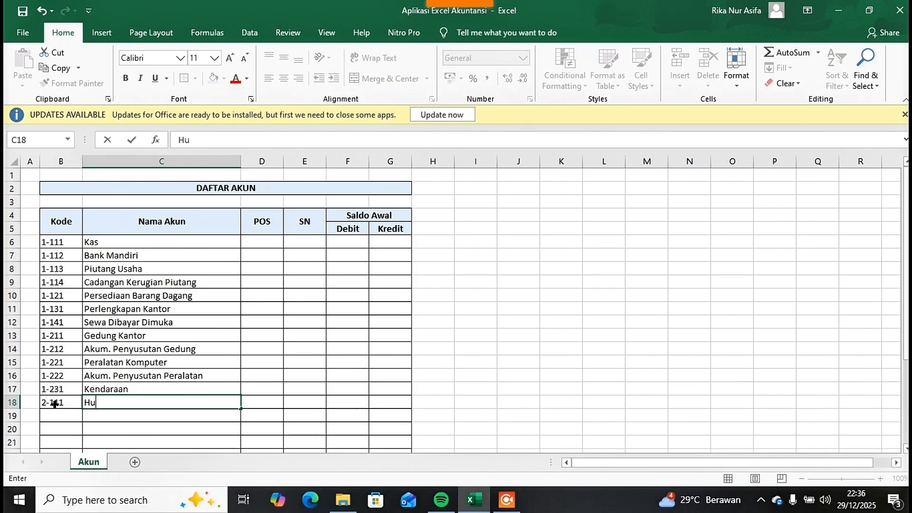
{"action": "type", "text": "tang Gaji"}
{"action": "key", "text": "Return"}
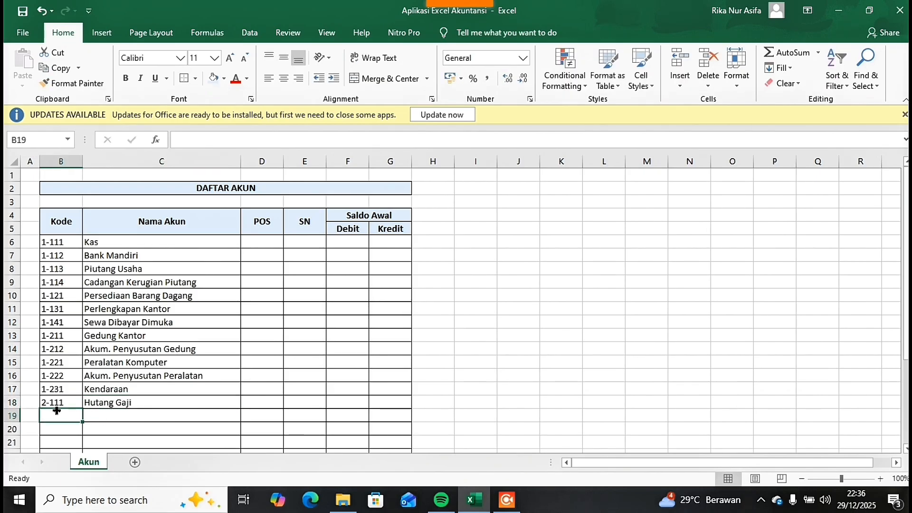
{"action": "type", "text": "2-112"}
{"action": "key", "text": "Tab"}
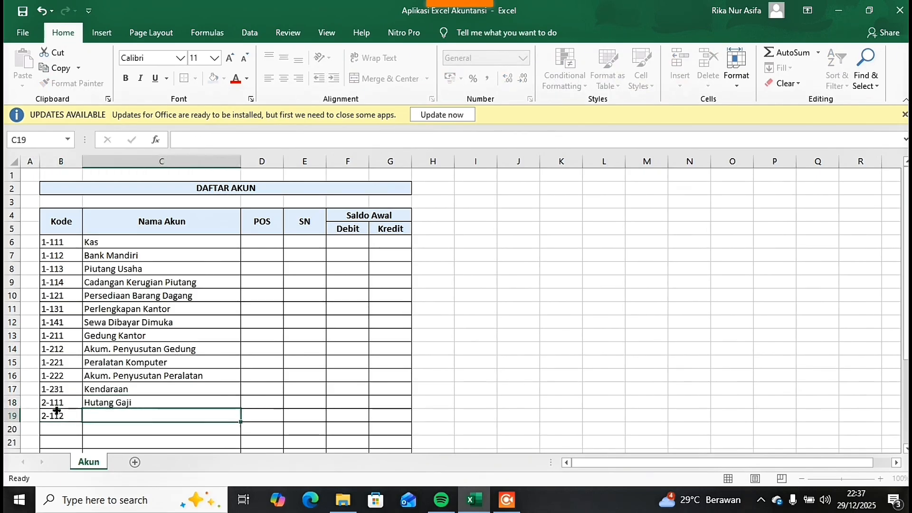
{"action": "type", "text": "Hutang Dagang"}
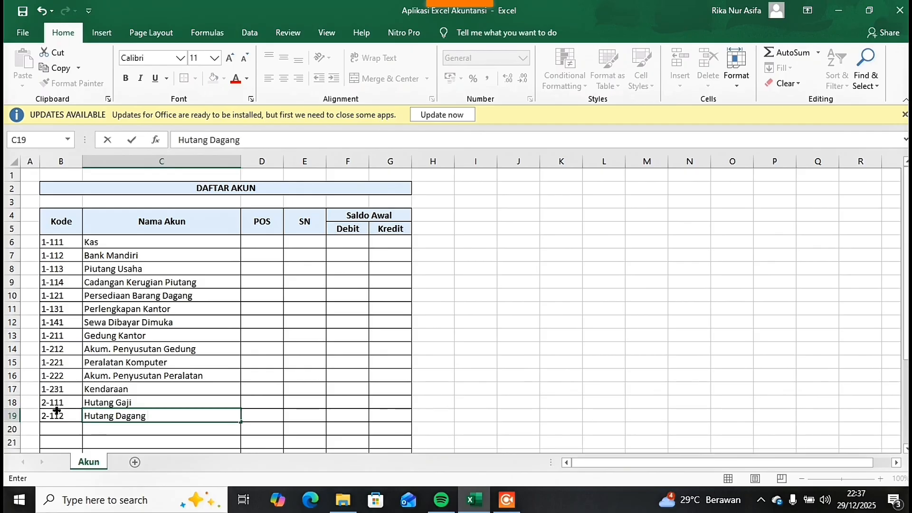
{"action": "key", "text": "Return"}
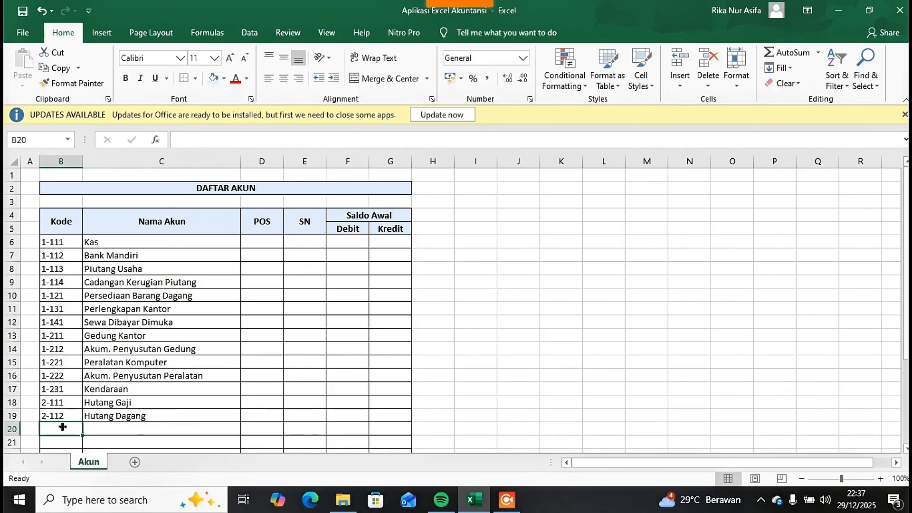
Step: Add account 2-211 with the name Hutang Bank in row 20
{"action": "double_click", "coordinate": [63, 427]}
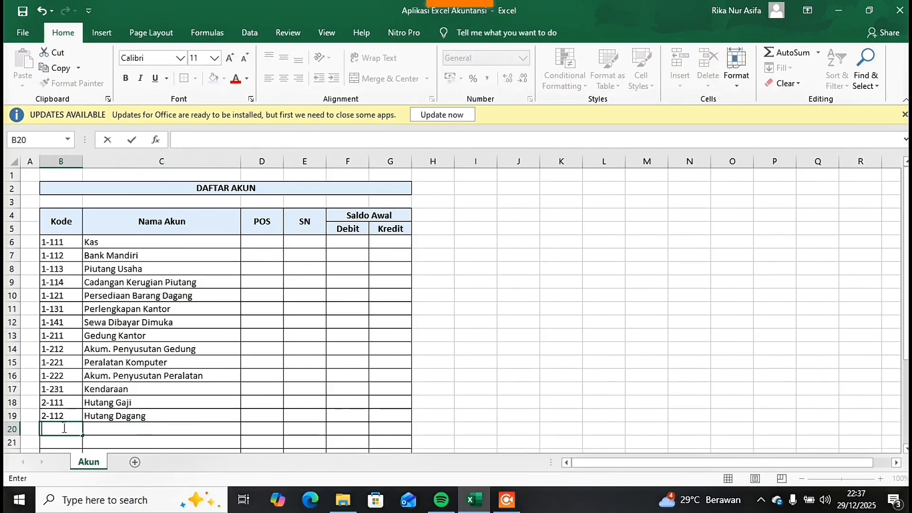
{"action": "key", "text": "Tab"}
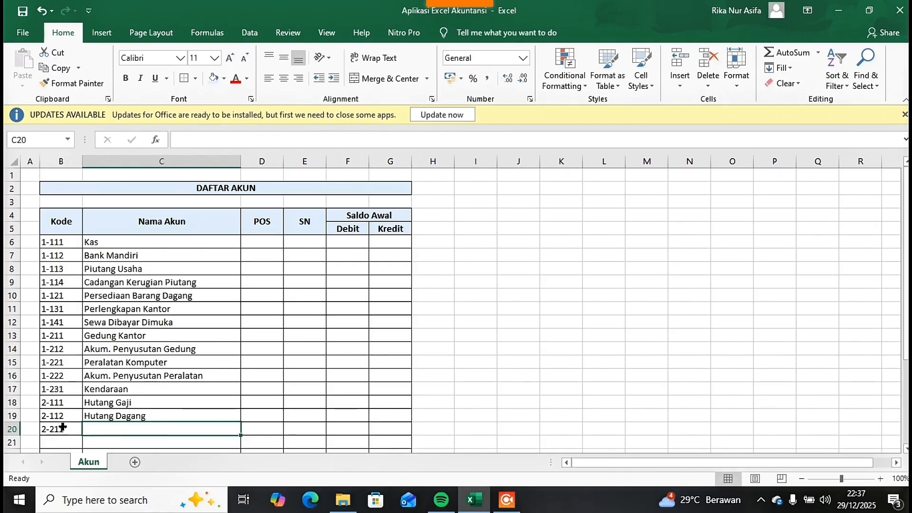
{"action": "type", "text": "Hutang BAN"}
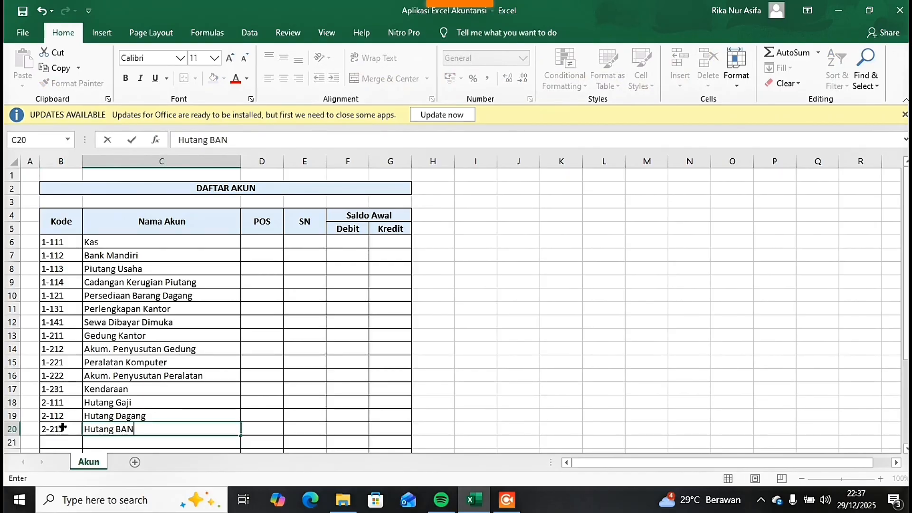
{"action": "key", "text": "BackSpace"}
{"action": "key", "text": "BackSpace"}
{"action": "type", "text": "a"}
Step: Add account 3-111 with the name Modal Saham in row 21
{"action": "left_click", "coordinate": [64, 438]}
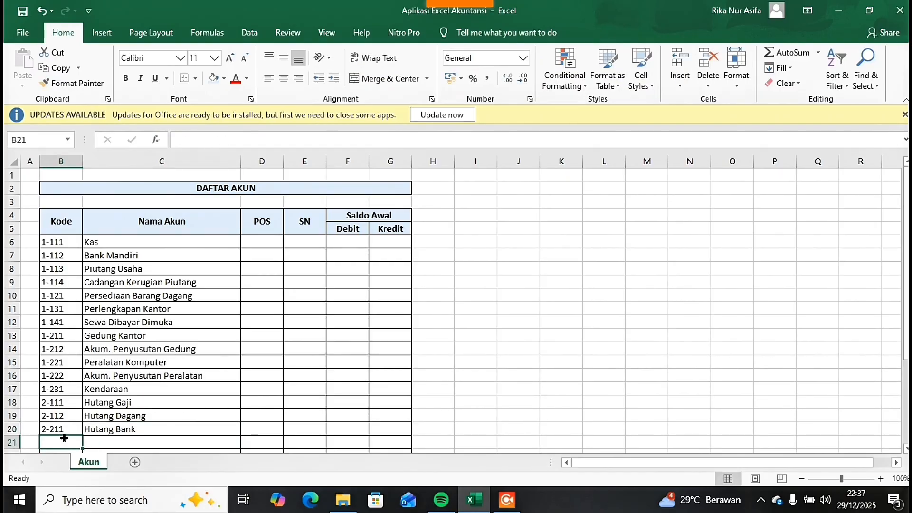
{"action": "type", "text": "3-111"}
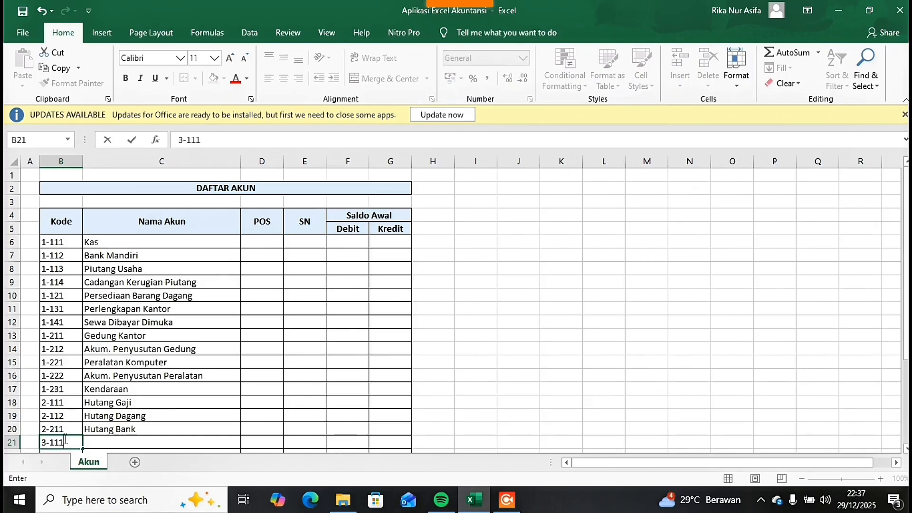
{"action": "key", "text": "Tab"}
{"action": "type", "text": "Modal Saham"}
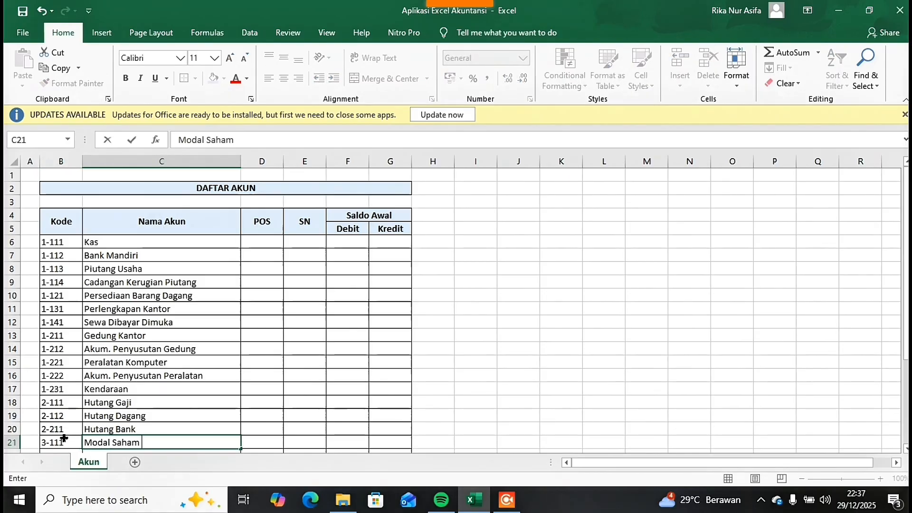
Step: Add account 3-112 with the name Prive/Dividen in row 22
{"action": "scroll", "coordinate": [204, 340], "scroll_direction": "down", "scroll_amount": 3}
{"action": "left_click", "coordinate": [72, 335]}
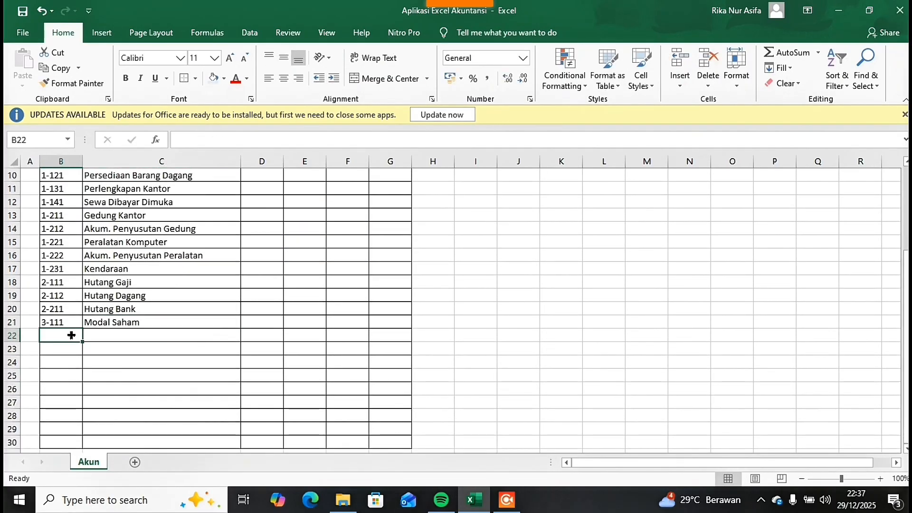
{"action": "type", "text": "3-112"}
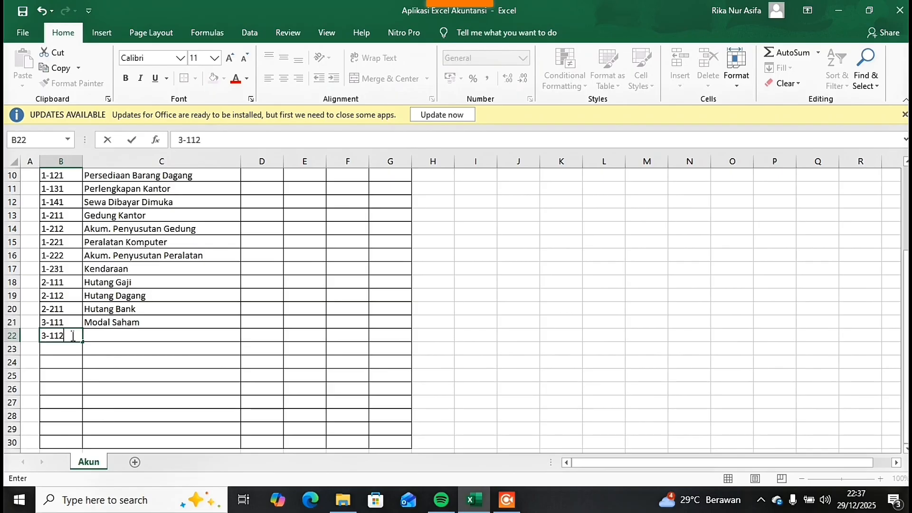
{"action": "key", "text": "Tab"}
{"action": "type", "text": "Prive/"}
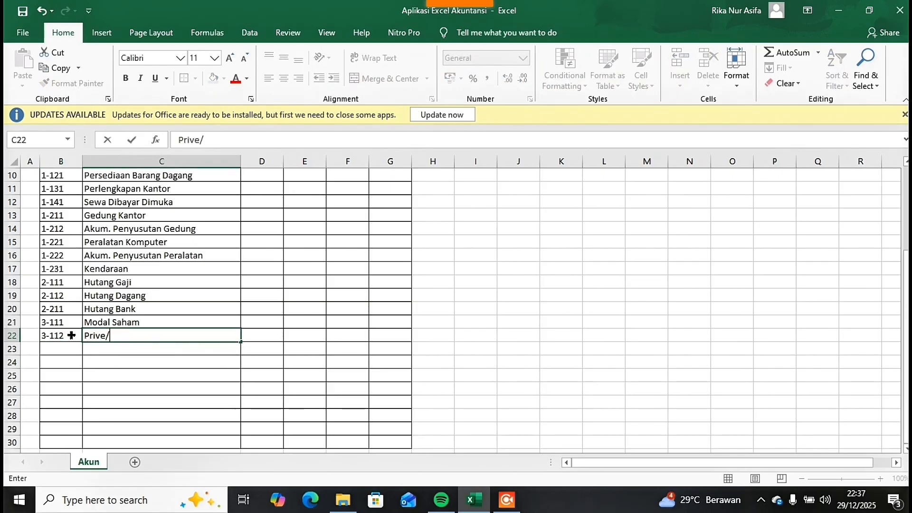
{"action": "type", "text": "dIVIDEN"}
{"action": "key", "text": "BackSpace"}
{"action": "key", "text": "BackSpace"}
{"action": "key", "text": "BackSpace"}
{"action": "key", "text": "BackSpace"}
{"action": "key", "text": "BackSpace"}
{"action": "type", "text": "ividen"}
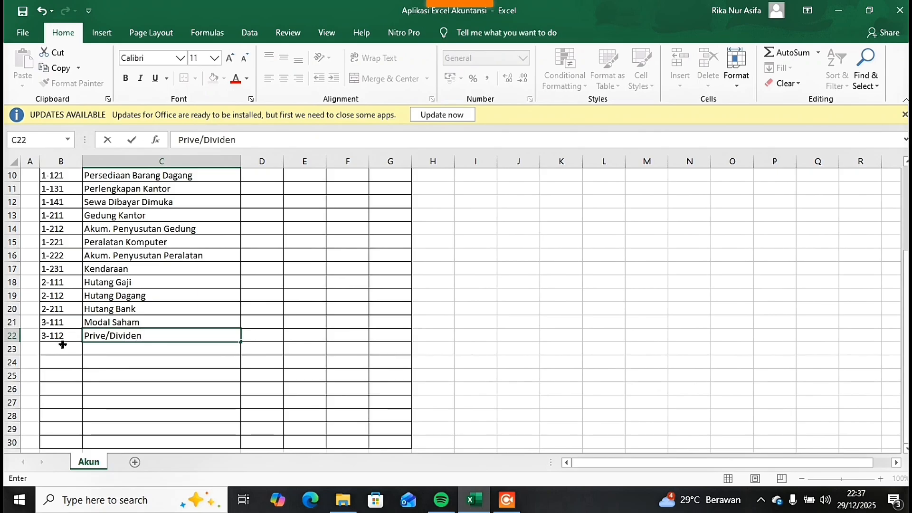
Step: Add account 4-111 with the name Pendapatn Penjualan in row 23
{"action": "left_click", "coordinate": [62, 345]}
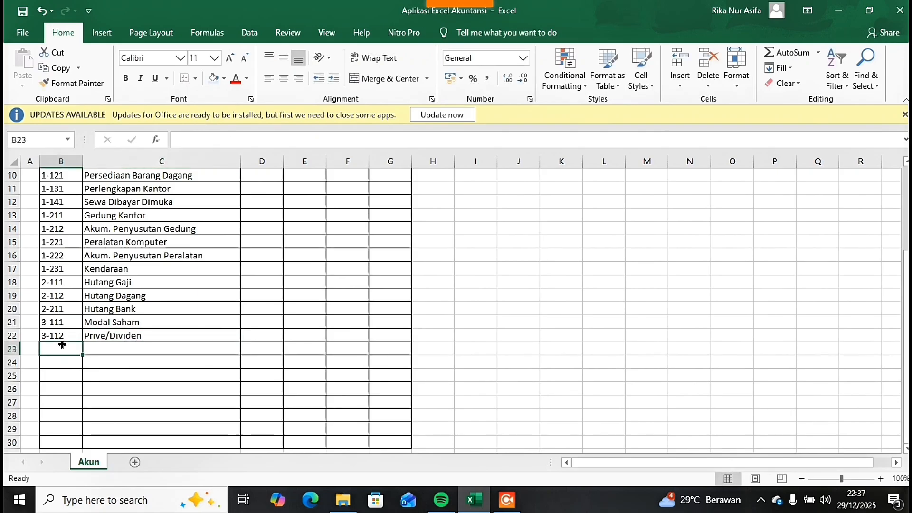
{"action": "type", "text": "-111"}
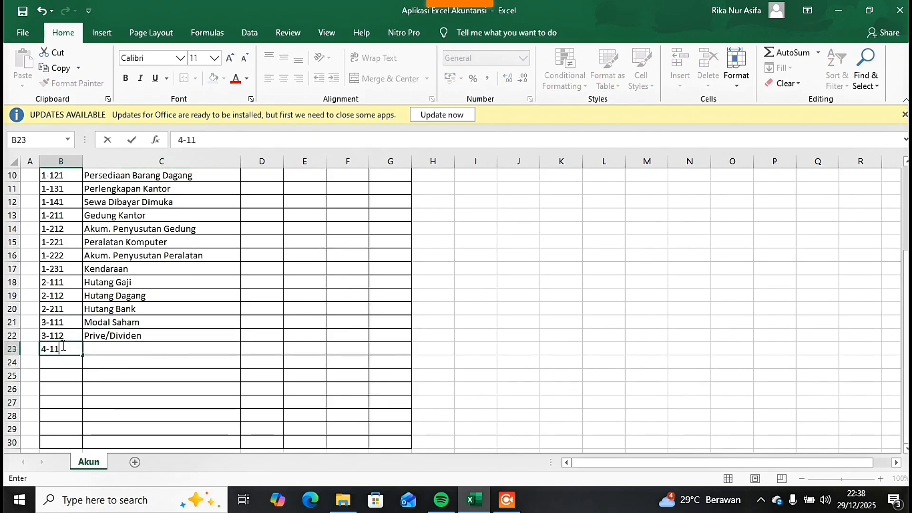
{"action": "key", "text": "Tab"}
{"action": "type", "text": "p"}
{"action": "key", "text": "BackSpace"}
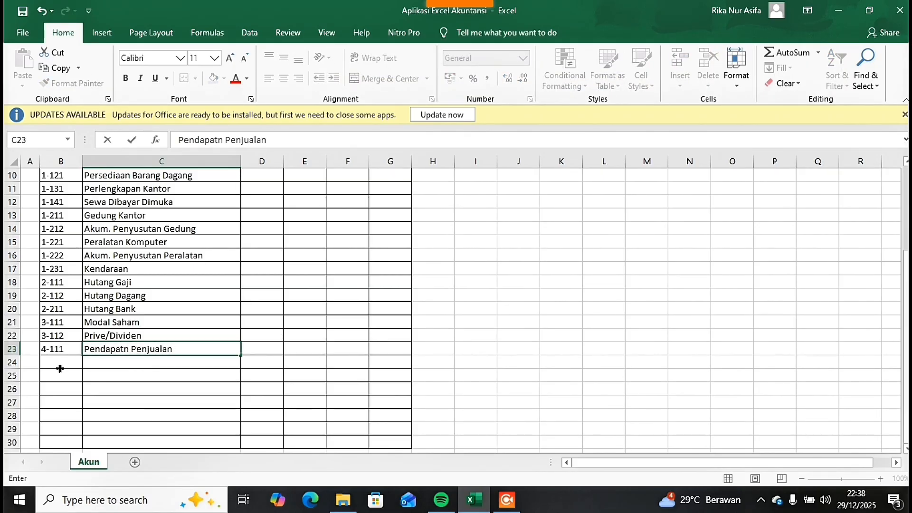
Step: Add account 4-112 with the name Retur Penjualan in row 24
{"action": "left_click", "coordinate": [61, 361]}
{"action": "type", "text": "4"}
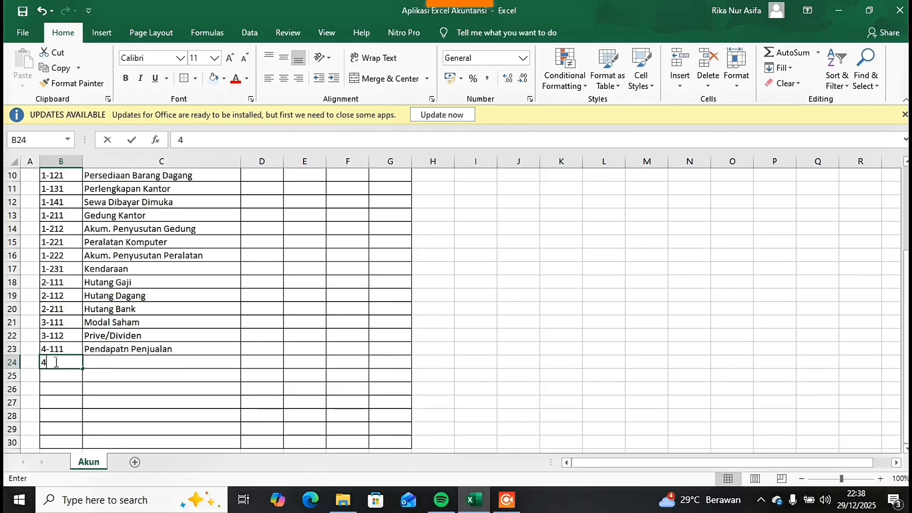
{"action": "type", "text": "-112"}
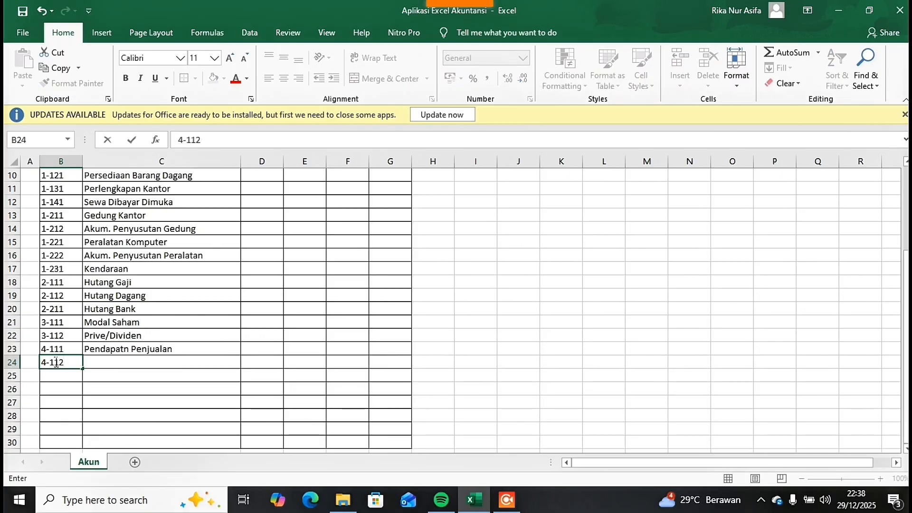
{"action": "key", "text": "Tab"}
{"action": "type", "text": "Retur"}
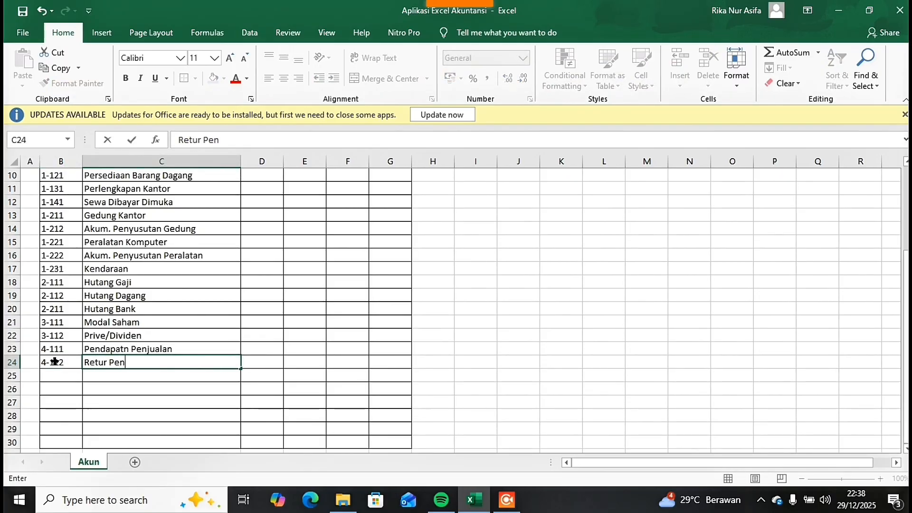
{"action": "key", "text": "Return"}
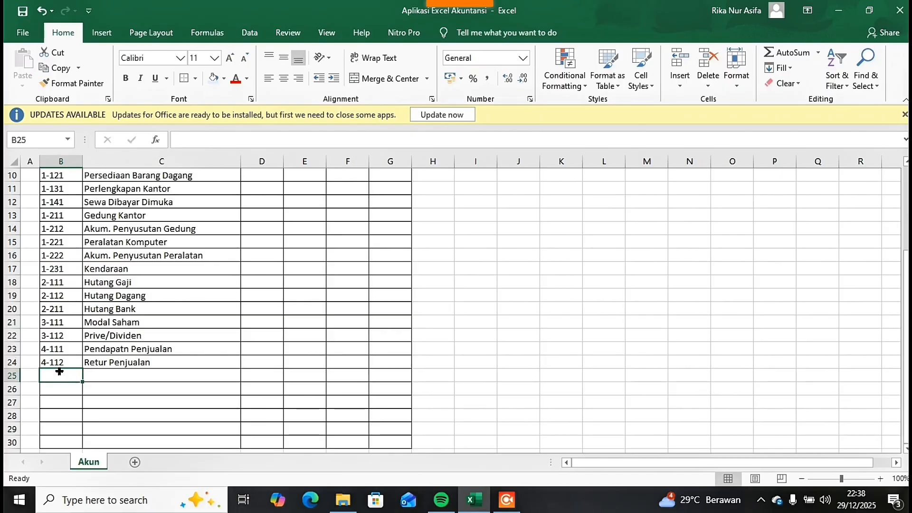
Step: Add account 5-111 Beban Gaji in row 25 and fill its code series down through 5-115 in row 29
{"action": "type", "text": "5-111"}
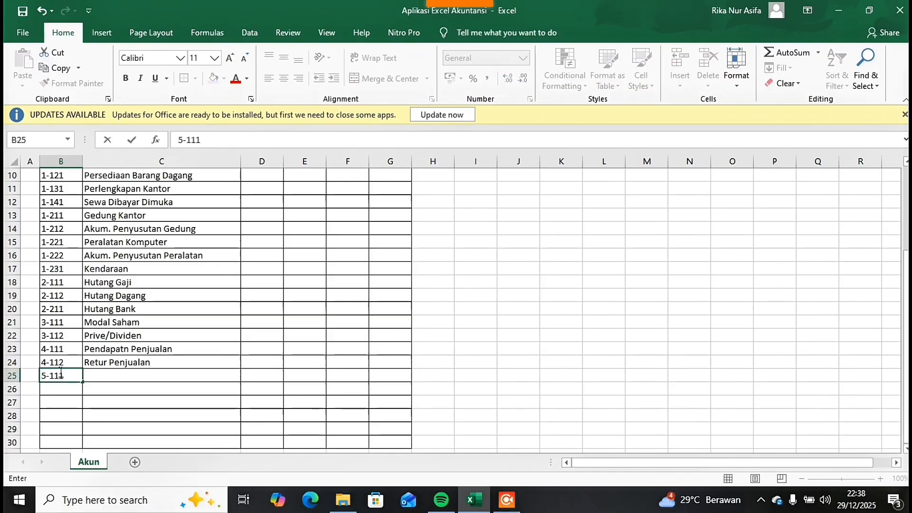
{"action": "key", "text": "Tab"}
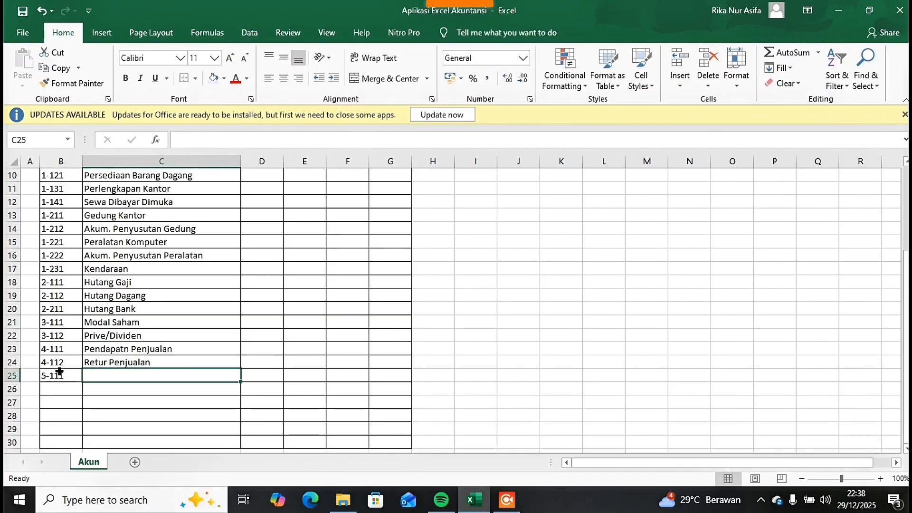
{"action": "type", "text": "BE"}
{"action": "type", "text": "eban Gaji"}
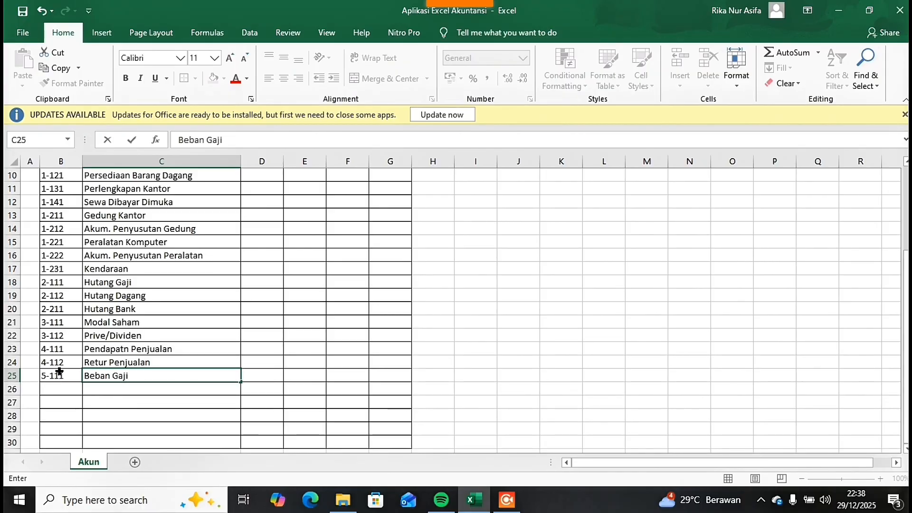
{"action": "left_click", "coordinate": [59, 371]}
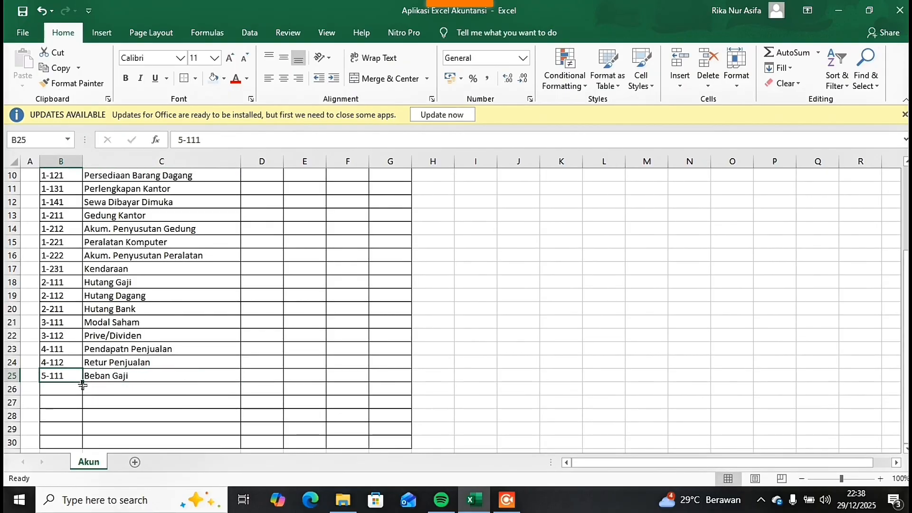
{"action": "left_click_drag", "start_coordinate": [82, 383], "coordinate": [83, 430]}
Step: Name account 5-112 Beban Sewa and account 5-113 Beban Listrik & Air
{"action": "left_click", "coordinate": [125, 394]}
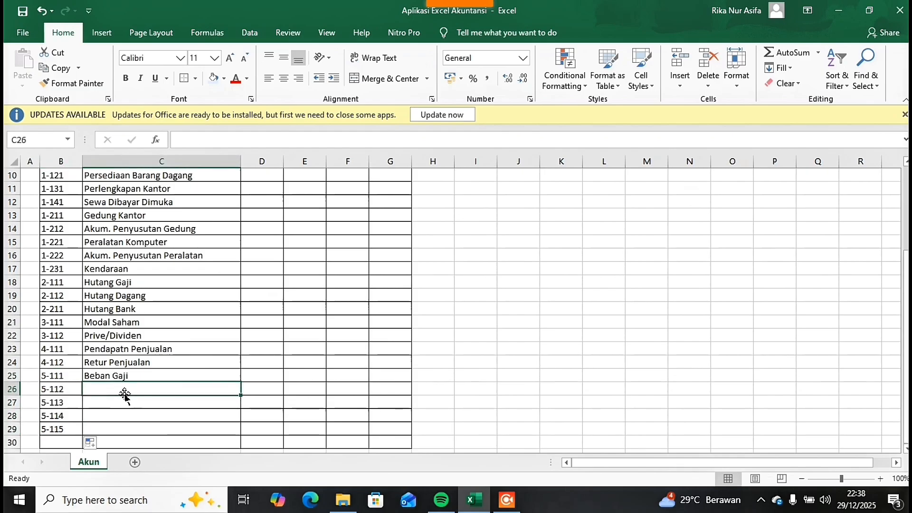
{"action": "type", "text": "Beban Sewa"}
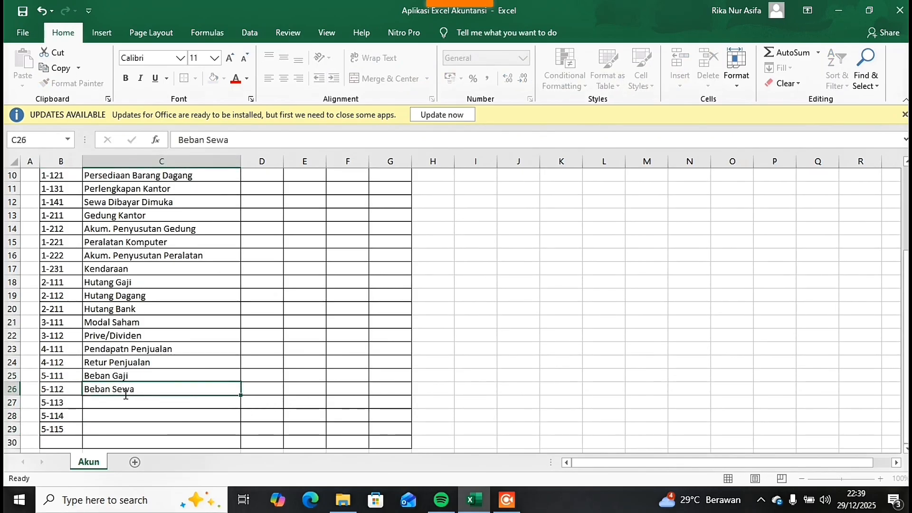
{"action": "left_click", "coordinate": [126, 399]}
{"action": "type", "text": "Beban Listrik"}
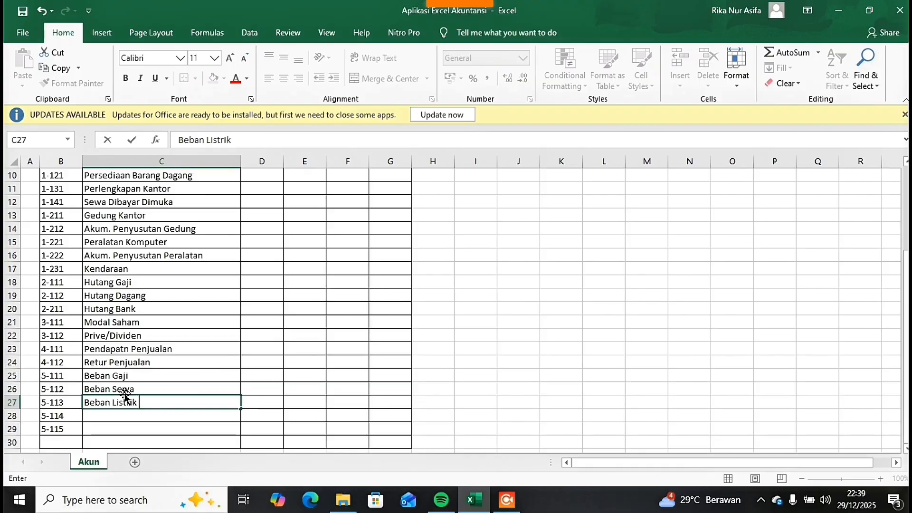
{"action": "type", "text": " & Ait"}
{"action": "key", "text": "Return"}
Step: Name account 5-114 Beban Perlengkapan and account 5-115 Beban Penyusutan
{"action": "type", "text": "Beban"}
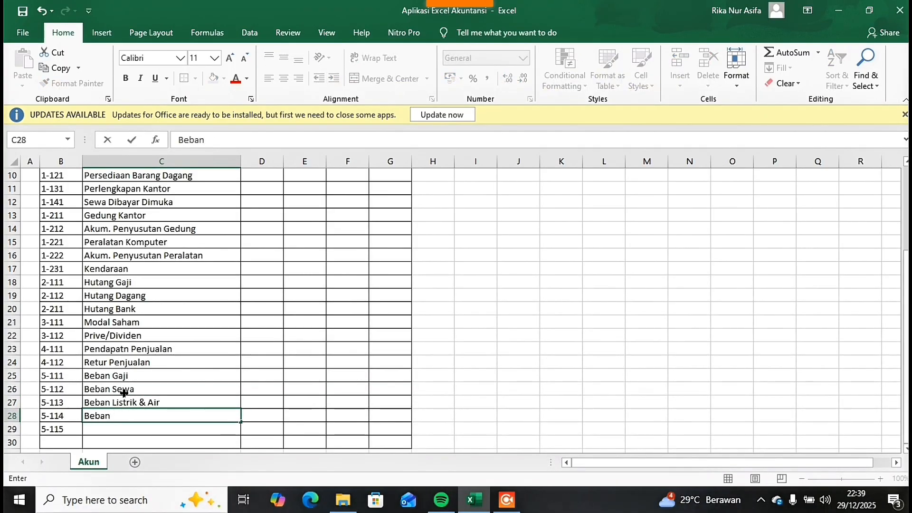
{"action": "type", "text": " Perlengkapan"}
{"action": "key", "text": "Return"}
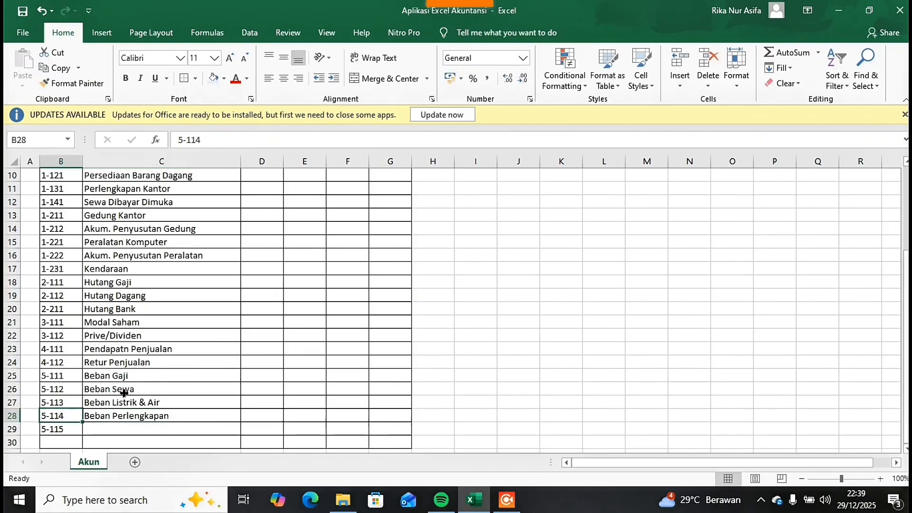
{"action": "type", "text": "Beban Pe"}
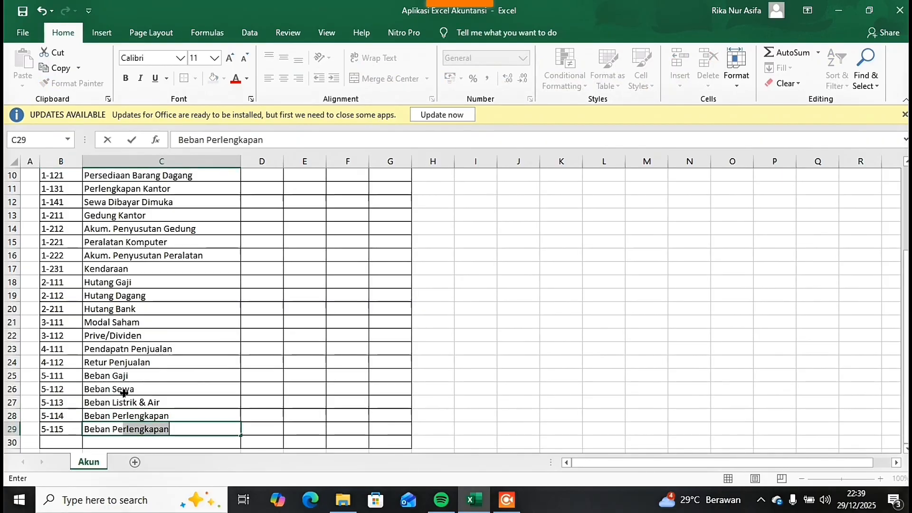
{"action": "type", "text": "nyusutan"}
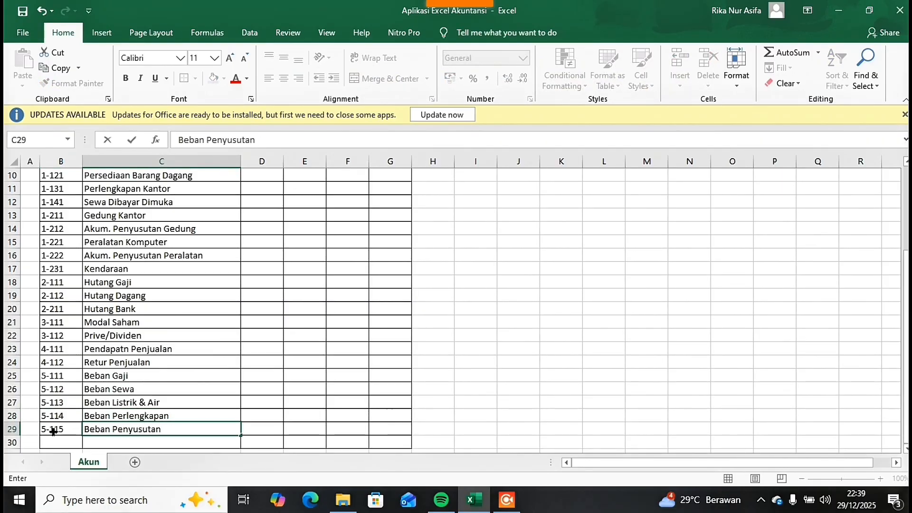
Step: Add account 6-111 with the name Pendapatan Bunga in row 30
{"action": "left_click", "coordinate": [52, 441]}
{"action": "type", "text": "6-111"}
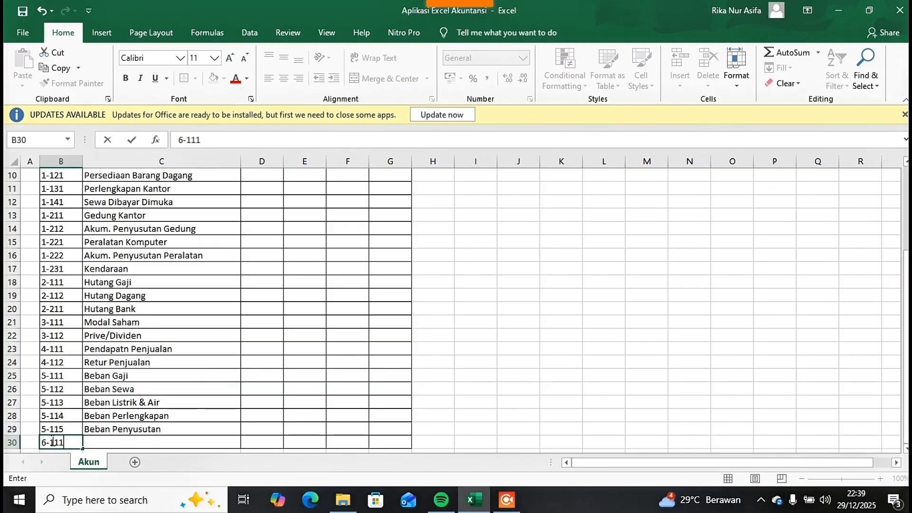
{"action": "key", "text": "Tab"}
{"action": "type", "text": "Pendapatn"}
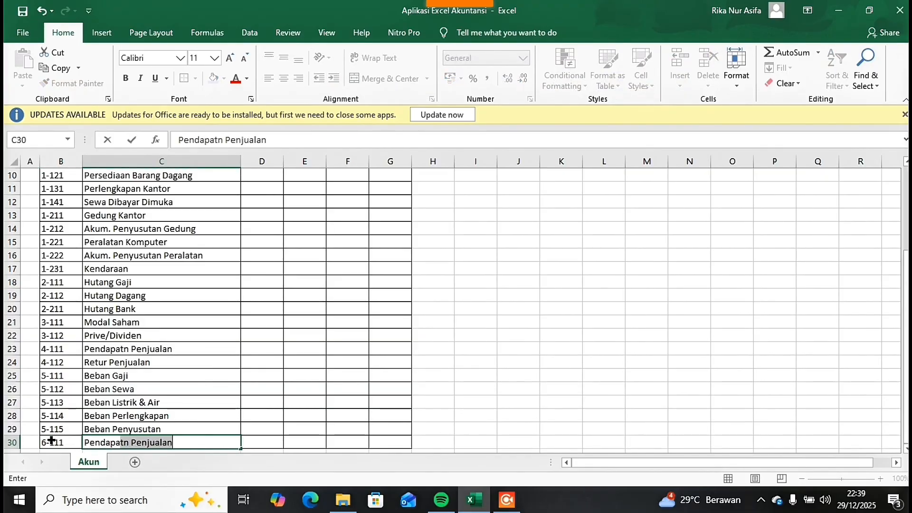
{"action": "key", "text": "BackSpace"}
{"action": "key", "text": "BackSpace"}
{"action": "type", "text": "an Bunga"}
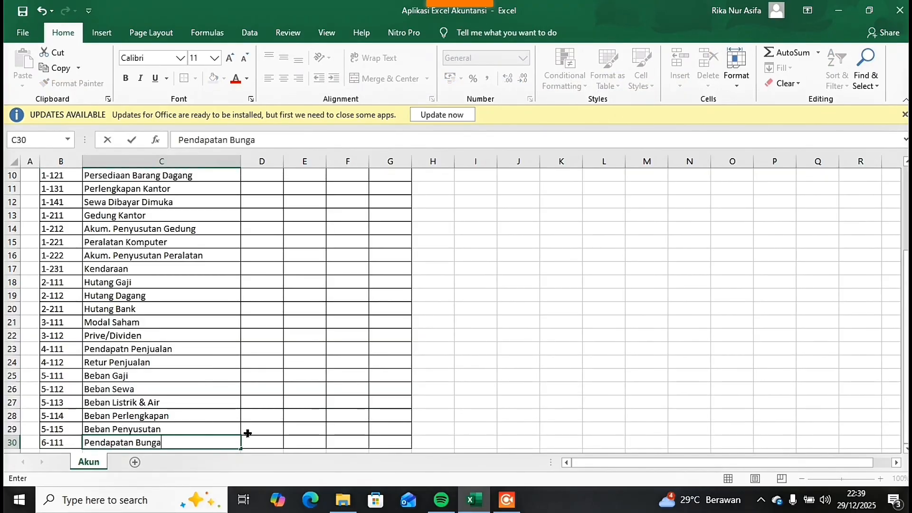
Step: Set up list data validation for POS cell D6 with the source Nrc;Lr
{"action": "scroll", "coordinate": [253, 380], "scroll_direction": "up", "scroll_amount": 3}
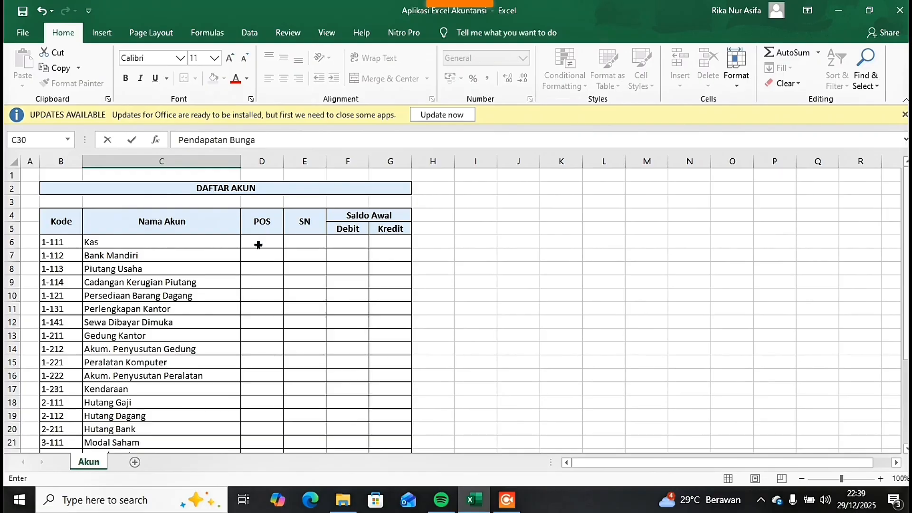
{"action": "left_click", "coordinate": [258, 244]}
{"action": "left_click", "coordinate": [253, 32]}
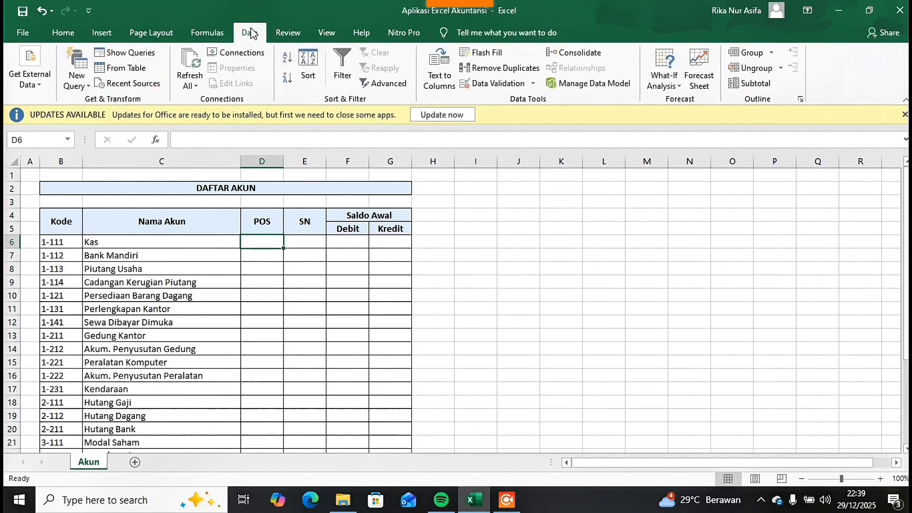
{"action": "left_click", "coordinate": [487, 83]}
{"action": "left_click", "coordinate": [319, 290]}
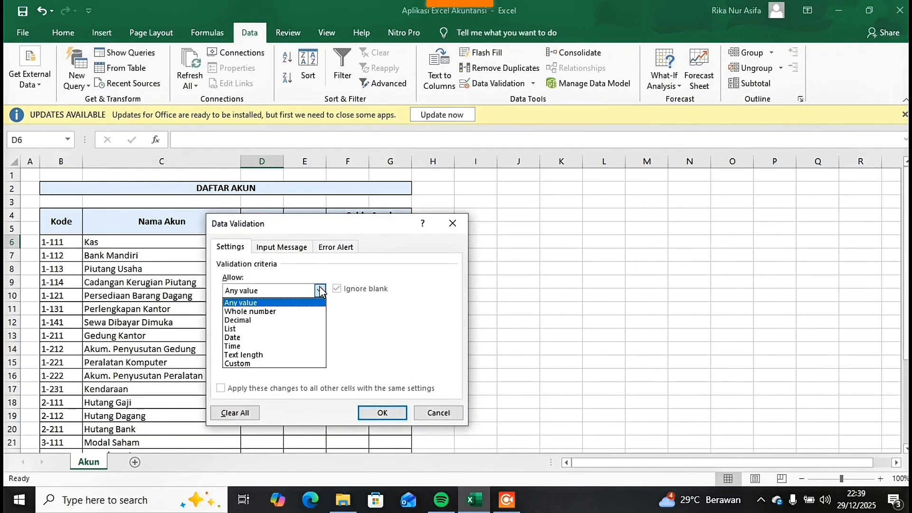
{"action": "left_click", "coordinate": [270, 329]}
{"action": "left_click", "coordinate": [260, 344]}
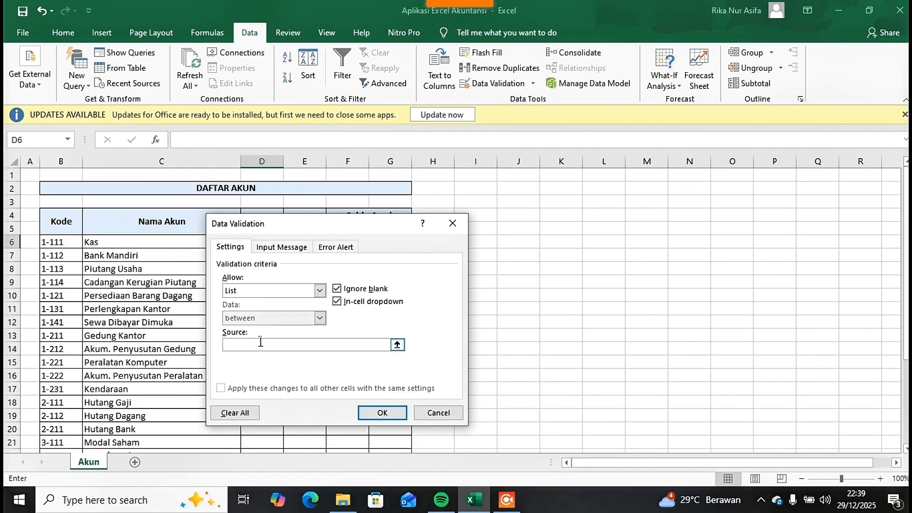
{"action": "type", "text": "Nrc;Lr"}
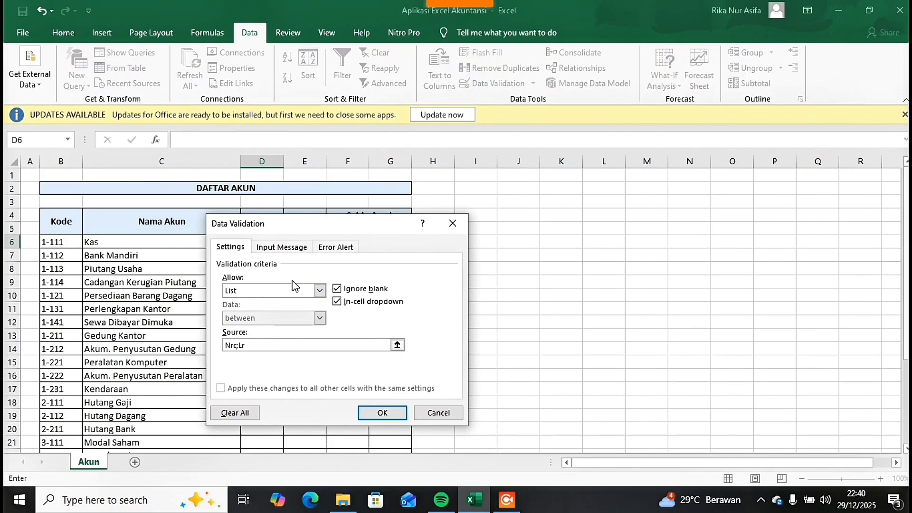
Step: Give D6 the input message "Created by Gaskeun" and an error alert titled "Eror" reading "Silahkan Pilih Salah Satu"
{"action": "left_click", "coordinate": [289, 249]}
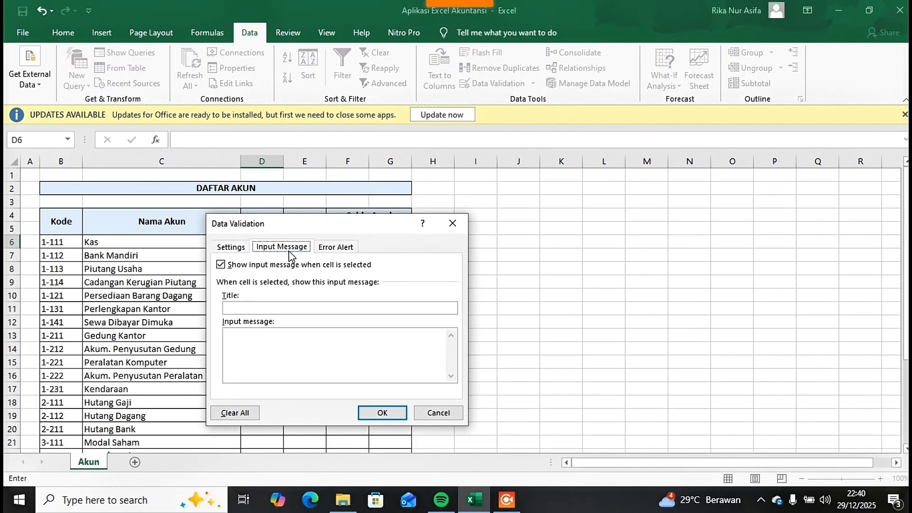
{"action": "left_click", "coordinate": [236, 338]}
{"action": "type", "text": "Created by Gaskeun"}
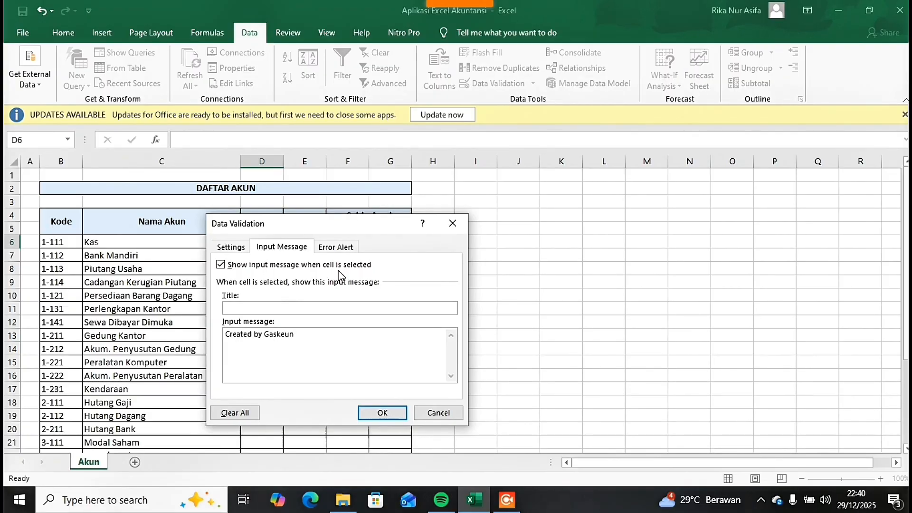
{"action": "left_click", "coordinate": [336, 248]}
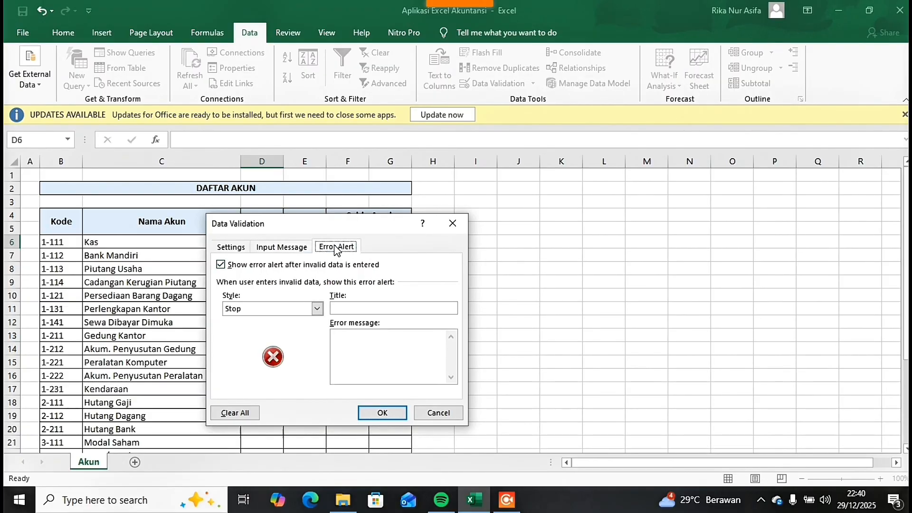
{"action": "left_click", "coordinate": [352, 308]}
{"action": "type", "text": "Eror"}
{"action": "type", "text": "ilih Salah Satu"}
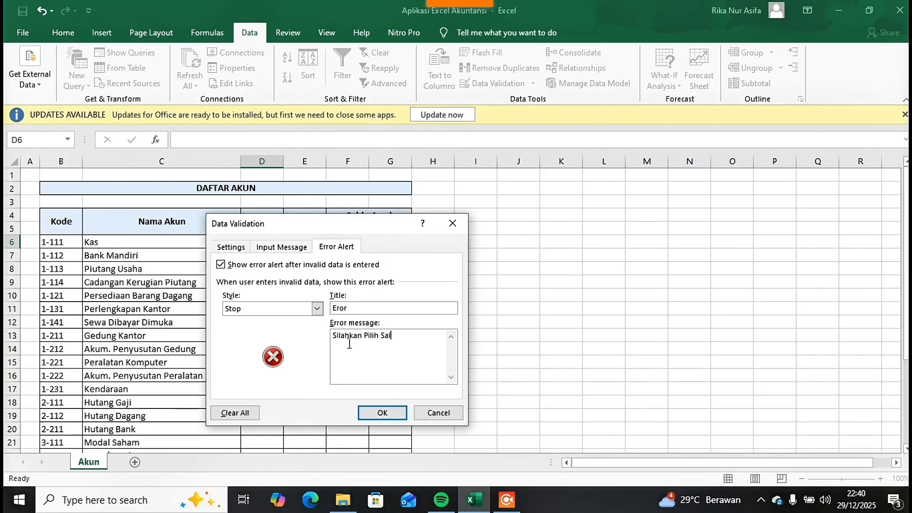
{"action": "left_click", "coordinate": [383, 413]}
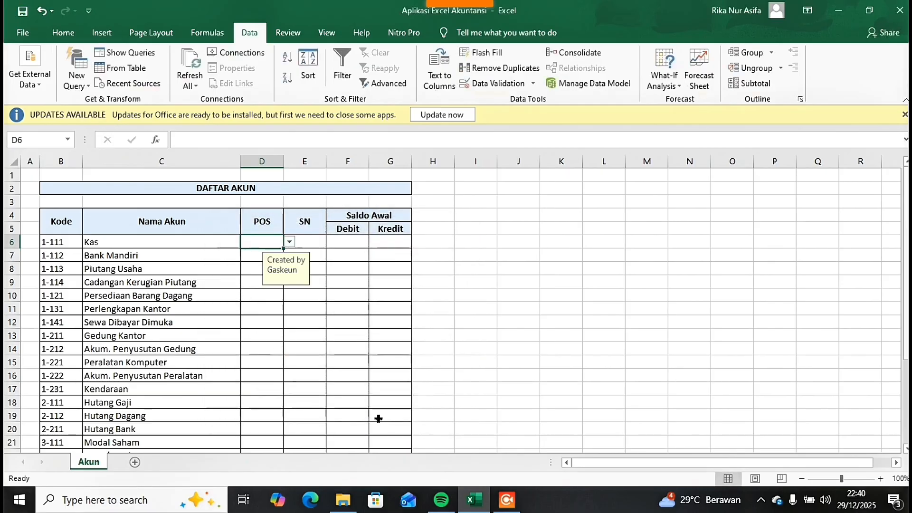
Step: Check the dropdown in D6 and copy its validation down the POS column to the last account row
{"action": "left_click", "coordinate": [290, 242]}
{"action": "left_click", "coordinate": [292, 242]}
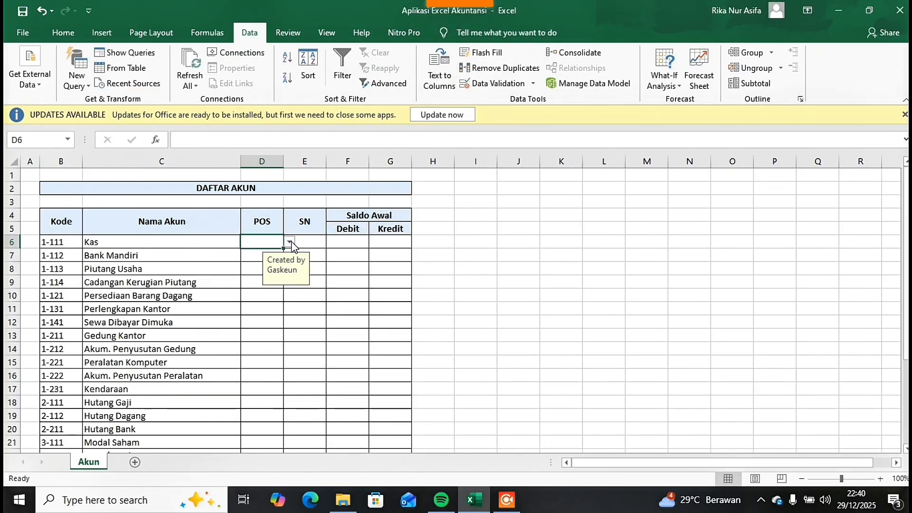
{"action": "left_click_drag", "start_coordinate": [284, 249], "coordinate": [275, 429]}
Step: Set up list data validation for SN cell E6 with the source Db;Kr
{"action": "scroll", "coordinate": [329, 312], "scroll_direction": "up", "scroll_amount": 4}
{"action": "left_click", "coordinate": [306, 243]}
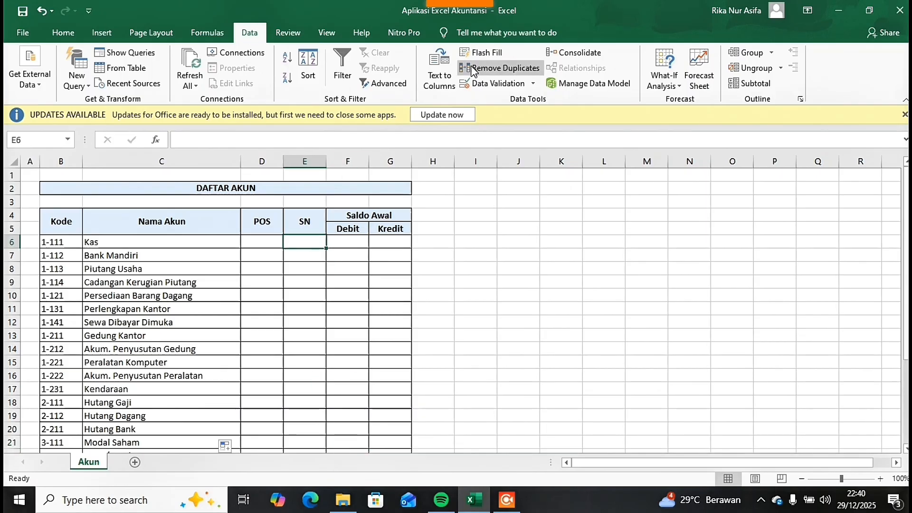
{"action": "left_click", "coordinate": [477, 85]}
{"action": "left_click", "coordinate": [230, 246]}
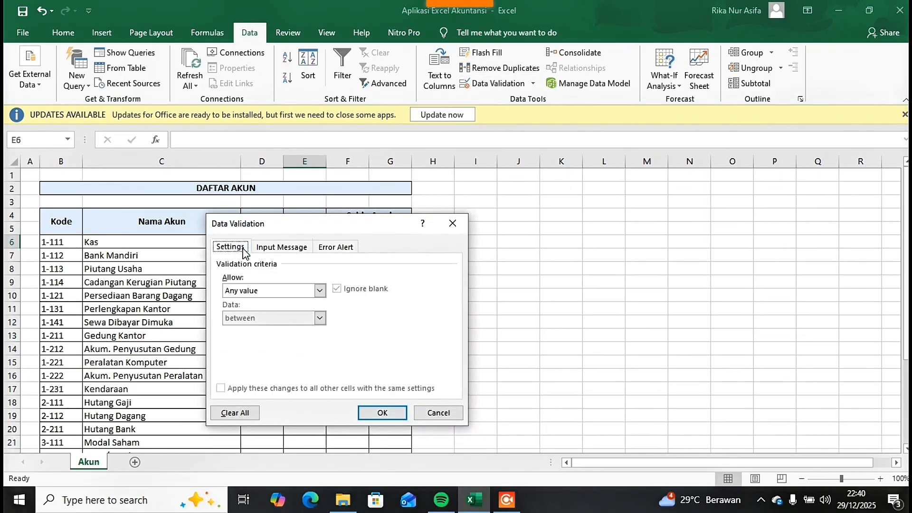
{"action": "left_click", "coordinate": [319, 290]}
{"action": "left_click", "coordinate": [266, 325]}
{"action": "left_click", "coordinate": [251, 344]}
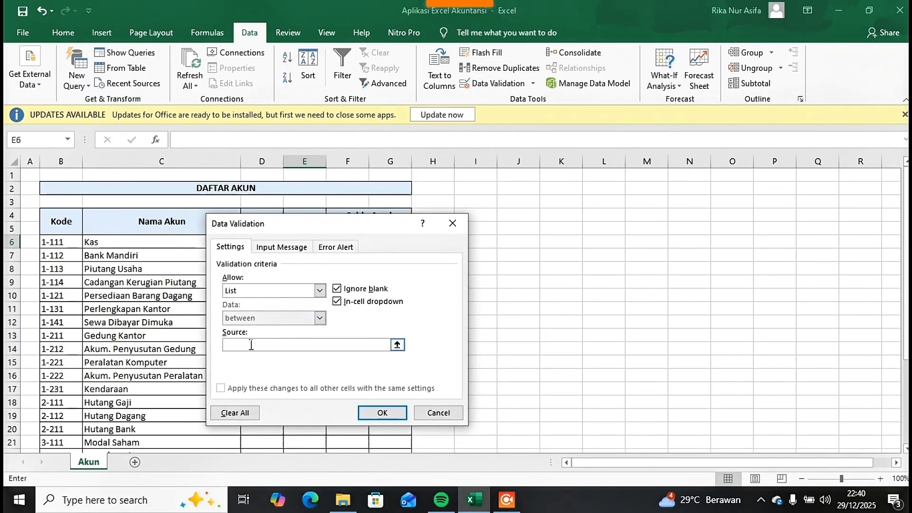
{"action": "type", "text": "Db;Kr"}
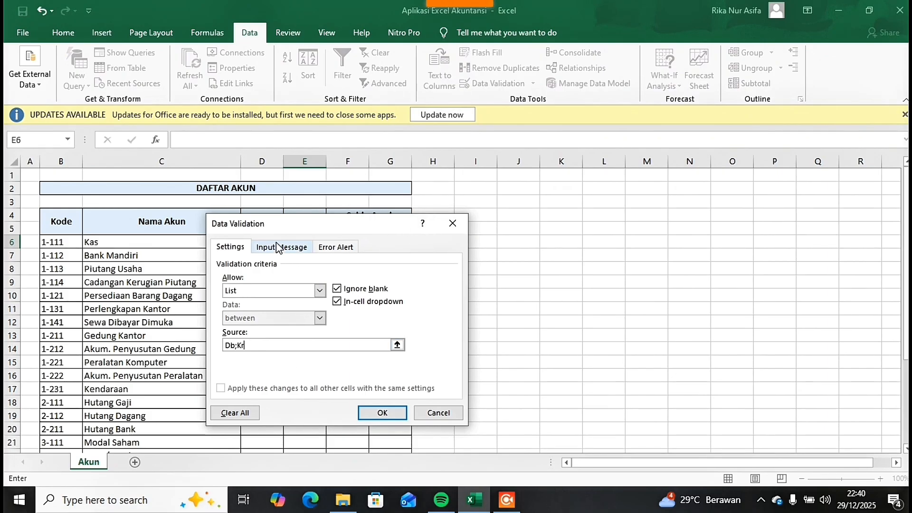
Step: Give E6 the input message "Created by Gaskeun" and an error alert titled "Eror" with the same message as the POS cell's
{"action": "left_click", "coordinate": [278, 247]}
{"action": "left_click", "coordinate": [261, 333]}
{"action": "type", "text": "Created"}
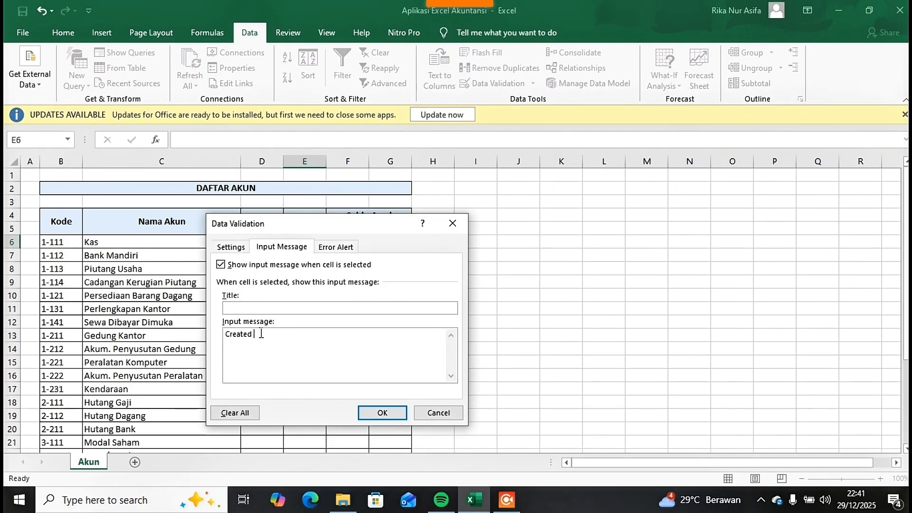
{"action": "type", "text": " by Gaske"}
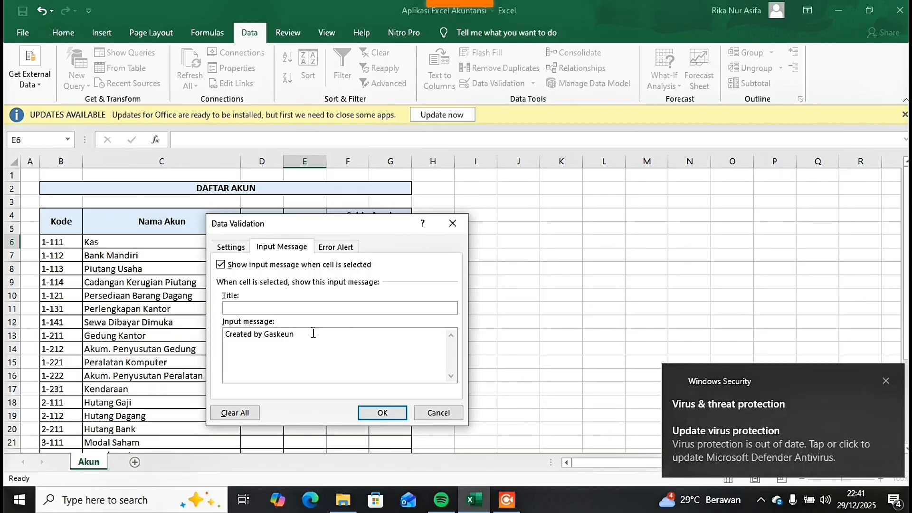
{"action": "type", "text": "un"}
{"action": "left_click", "coordinate": [335, 247]}
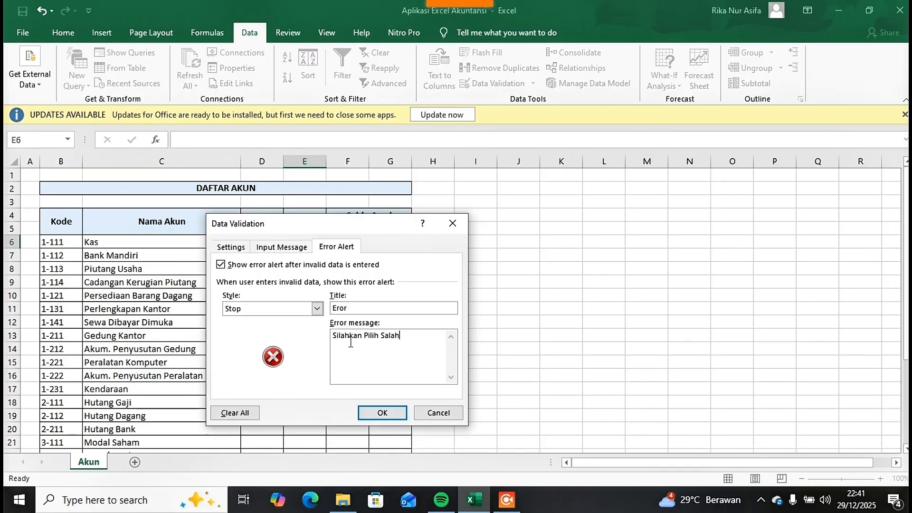
{"action": "left_click", "coordinate": [382, 412]}
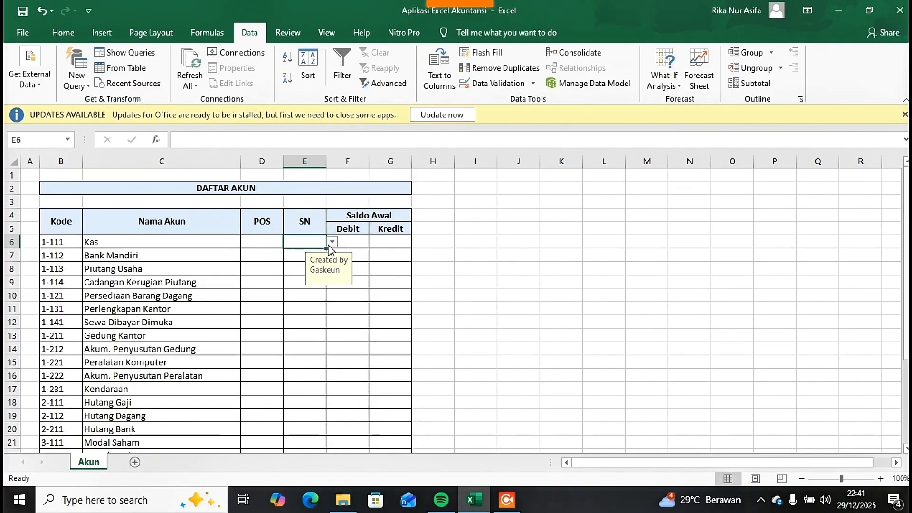
Step: Copy the E6 validation down the SN column through row 30
{"action": "left_click_drag", "start_coordinate": [327, 248], "coordinate": [301, 403]}
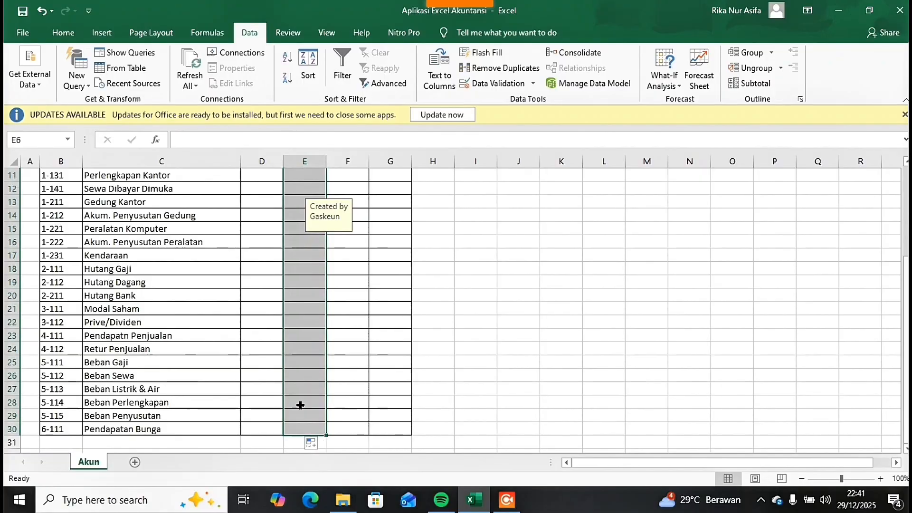
{"action": "left_click", "coordinate": [271, 373]}
{"action": "scroll", "coordinate": [254, 286], "scroll_direction": "up", "scroll_amount": 3}
Step: Set the POS of Kas to Nrc and fill it down through Prive/Dividen in row 22
{"action": "left_click", "coordinate": [262, 238]}
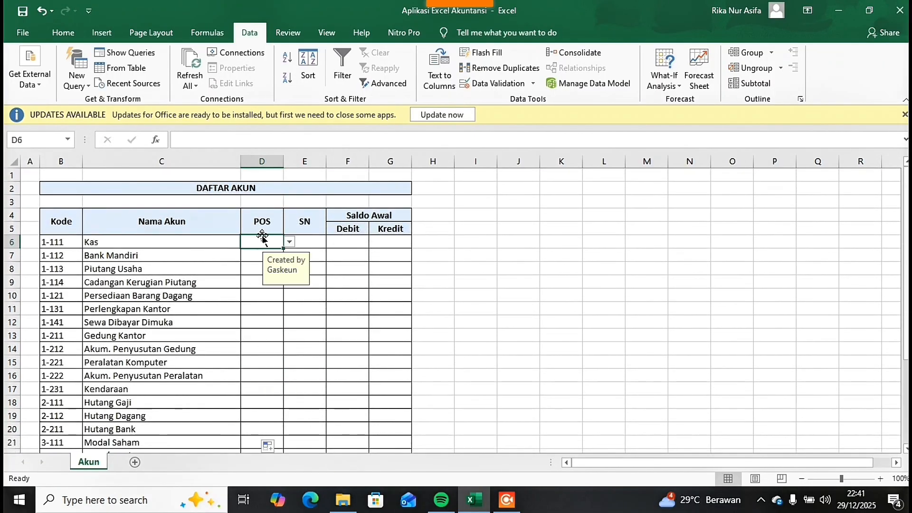
{"action": "left_click", "coordinate": [59, 244]}
{"action": "scroll", "coordinate": [55, 428], "scroll_direction": "down", "scroll_amount": 1}
{"action": "left_click", "coordinate": [50, 444]}
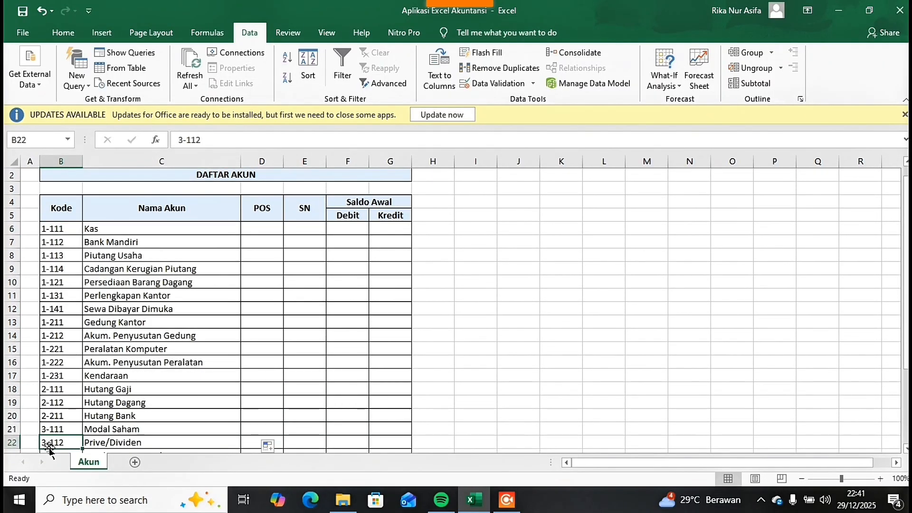
{"action": "left_click", "coordinate": [266, 227]}
{"action": "left_click", "coordinate": [289, 229]}
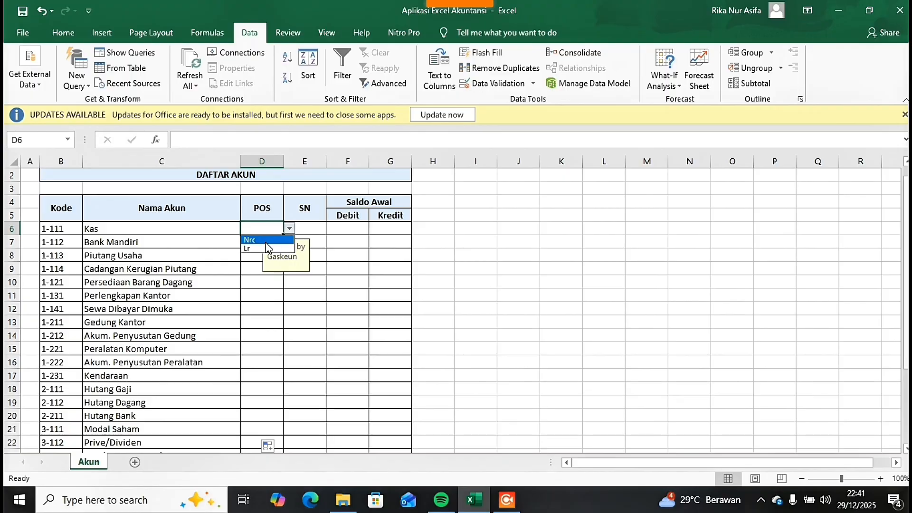
{"action": "left_click", "coordinate": [285, 237]}
{"action": "left_click_drag", "start_coordinate": [285, 236], "coordinate": [273, 443]}
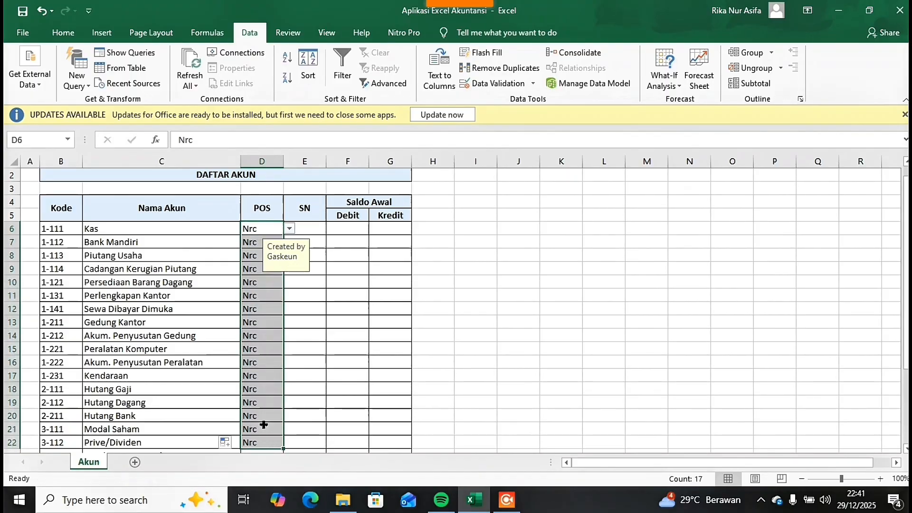
Step: Set the POS of account 4-111 in row 23 to Lr and fill it down through Pendapatan Bunga in row 30
{"action": "scroll", "coordinate": [137, 310], "scroll_direction": "down", "scroll_amount": 3}
{"action": "left_click", "coordinate": [61, 402]}
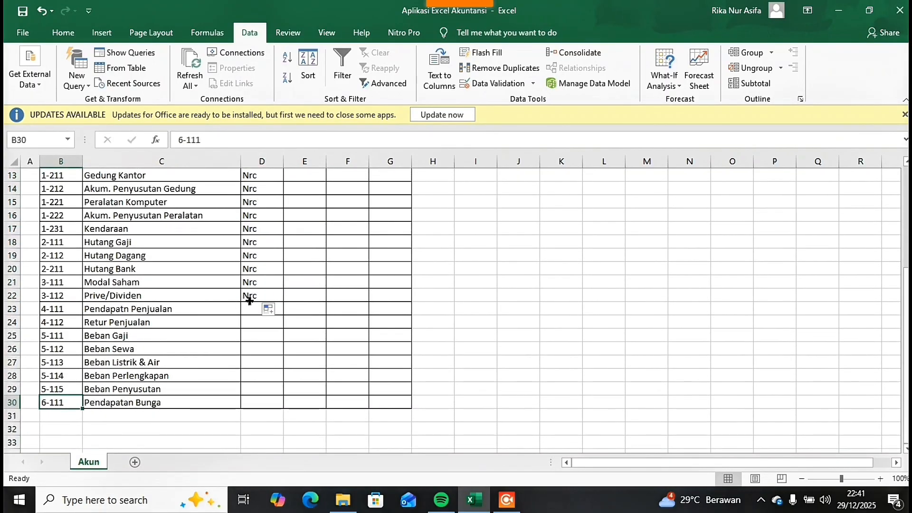
{"action": "left_click", "coordinate": [250, 304]}
{"action": "left_click", "coordinate": [289, 309]}
{"action": "left_click", "coordinate": [289, 309]}
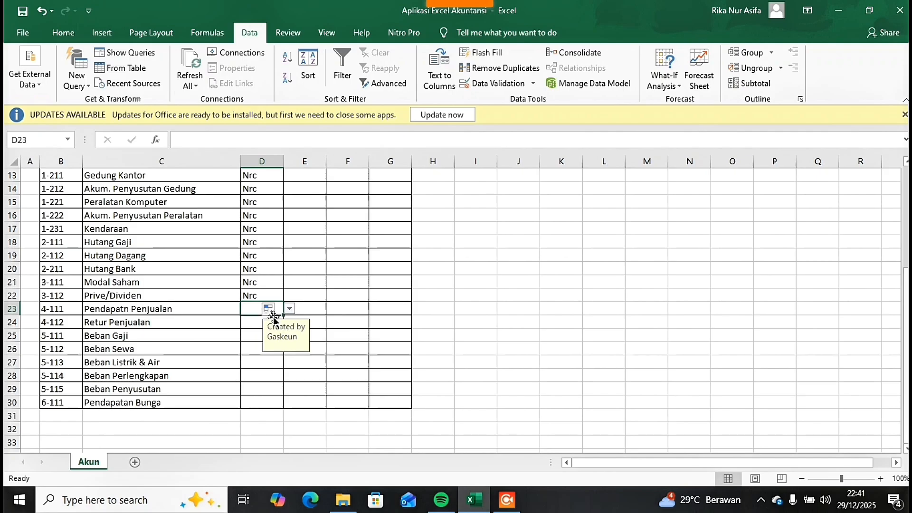
{"action": "left_click", "coordinate": [289, 308]}
{"action": "left_click", "coordinate": [265, 328]}
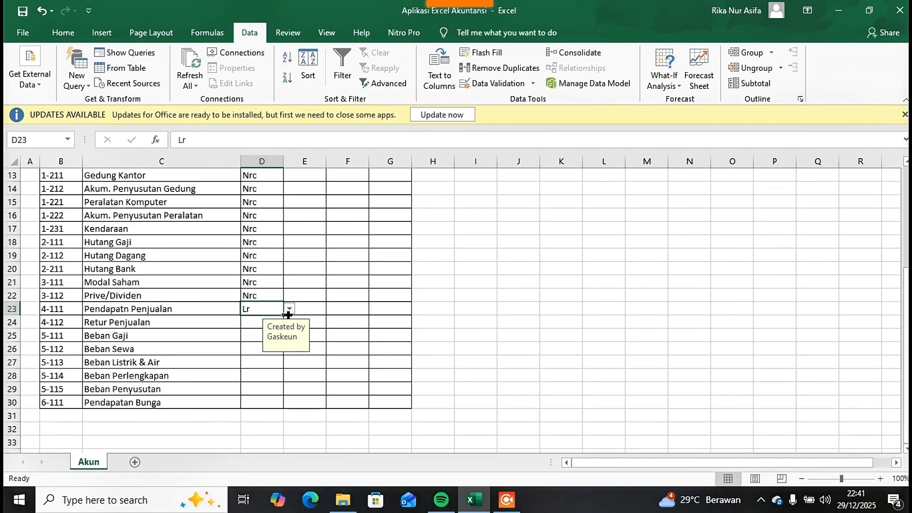
{"action": "left_click", "coordinate": [288, 312]}
{"action": "left_click", "coordinate": [278, 318]}
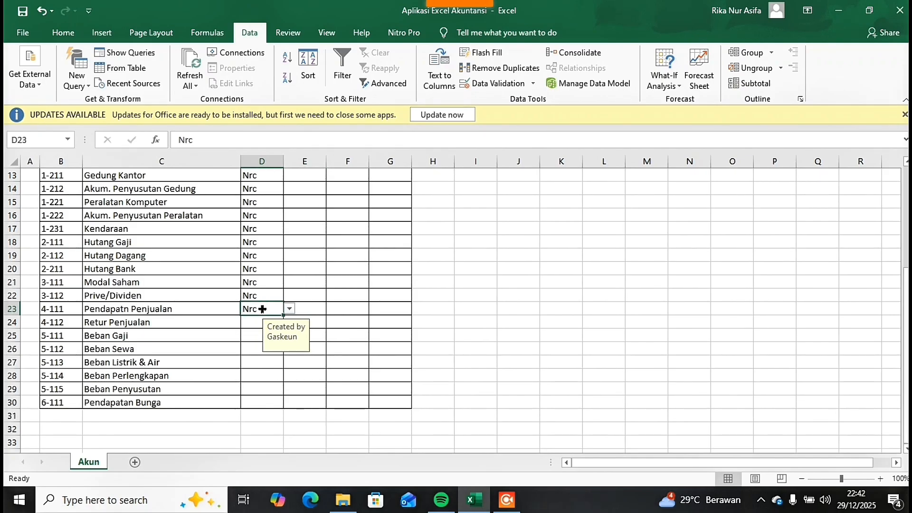
{"action": "left_click", "coordinate": [289, 309]}
{"action": "left_click_drag", "start_coordinate": [280, 315], "coordinate": [277, 413]}
{"action": "left_click", "coordinate": [314, 331]}
Step: Set the SN of Kas to Db and fill it down the column through row 30
{"action": "scroll", "coordinate": [309, 285], "scroll_direction": "up", "scroll_amount": 4}
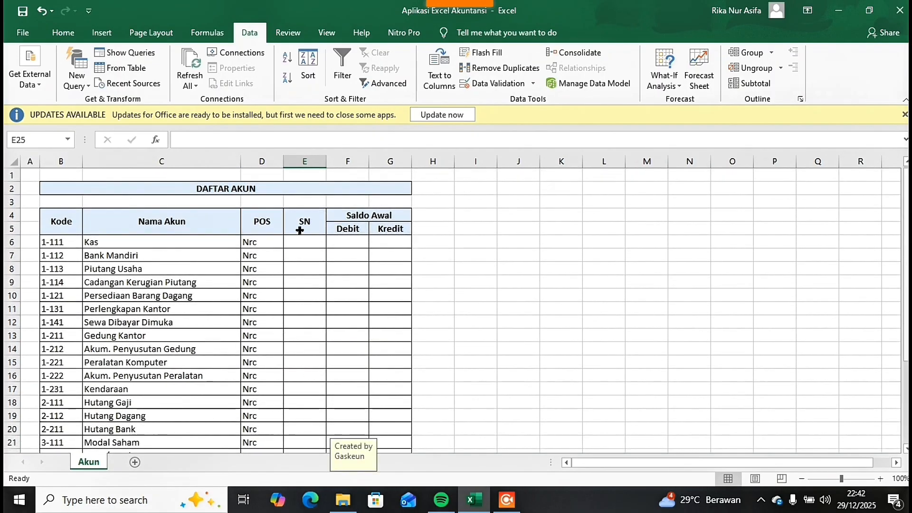
{"action": "left_click", "coordinate": [304, 241]}
{"action": "left_click", "coordinate": [332, 241]}
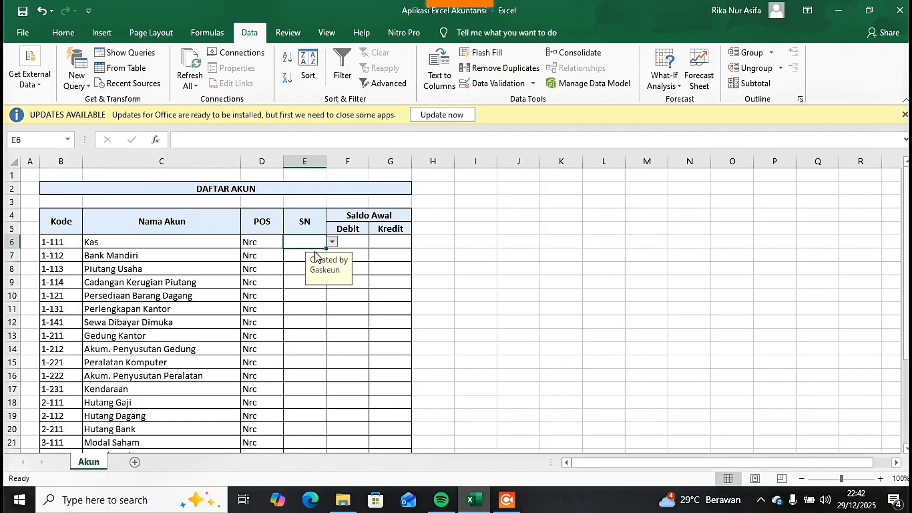
{"action": "left_click", "coordinate": [314, 252]}
{"action": "left_click_drag", "start_coordinate": [325, 246], "coordinate": [313, 444]}
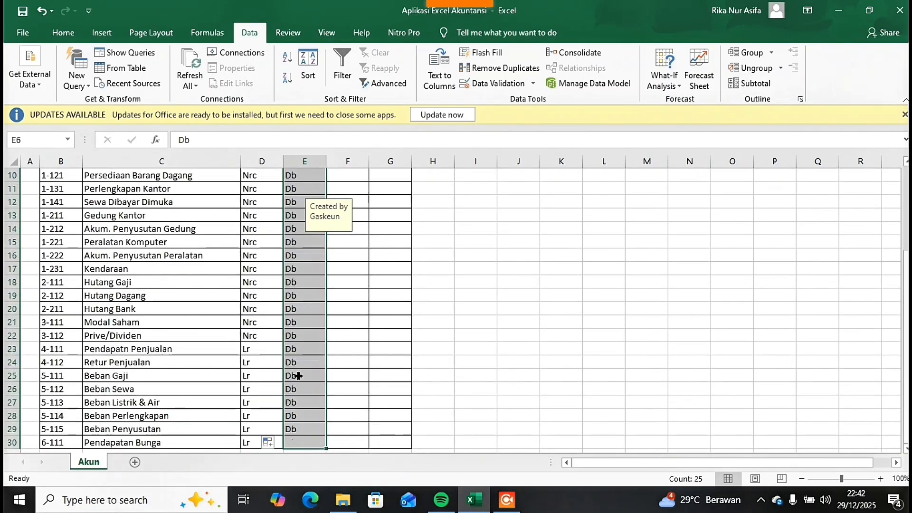
Step: Set the SN of Cadangan Kerugian Piutang, Akum. Penyusutan Gedung and Akum. Penyusutan Peralatan to Kr
{"action": "scroll", "coordinate": [297, 377], "scroll_direction": "up", "scroll_amount": 3}
{"action": "left_click", "coordinate": [292, 280]}
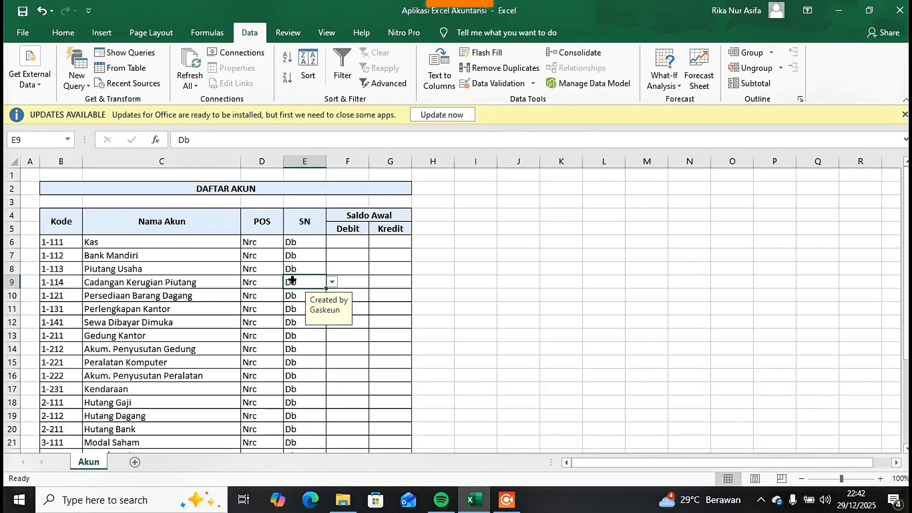
{"action": "left_click", "coordinate": [332, 282]}
{"action": "left_click", "coordinate": [306, 297]}
{"action": "left_click_drag", "start_coordinate": [303, 349], "coordinate": [331, 349]}
{"action": "left_click", "coordinate": [331, 349]}
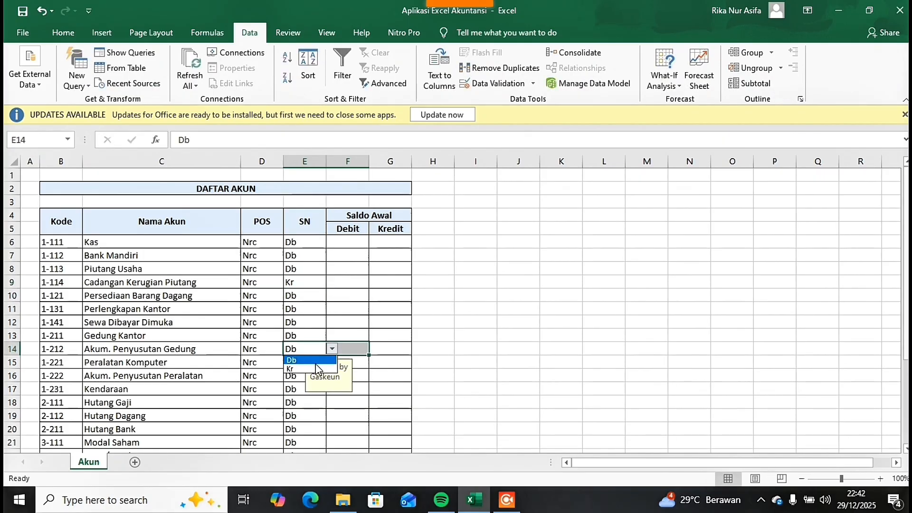
{"action": "left_click", "coordinate": [316, 369]}
{"action": "left_click", "coordinate": [291, 377]}
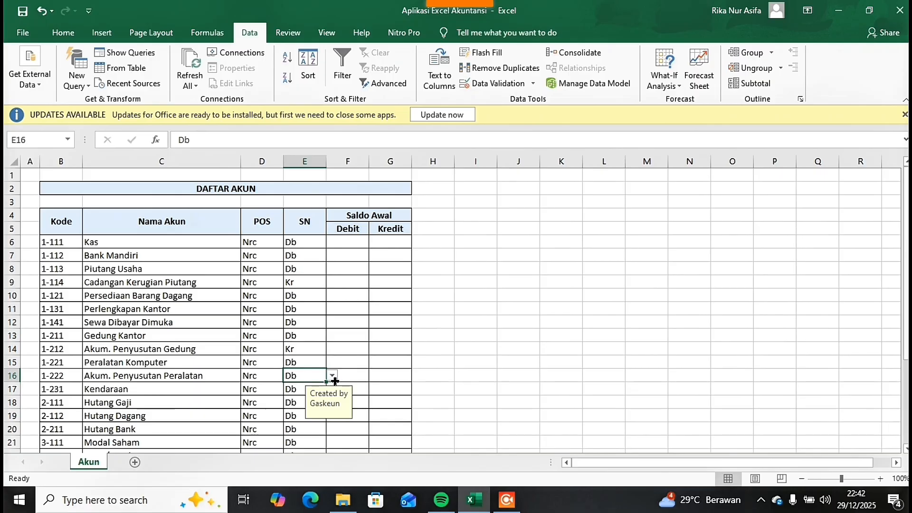
{"action": "left_click", "coordinate": [332, 375]}
{"action": "left_click", "coordinate": [299, 397]}
Step: Set the SN of Hutang Gaji to Kr and fill it down through Modal Saham in row 21
{"action": "scroll", "coordinate": [268, 396], "scroll_direction": "down", "scroll_amount": 1}
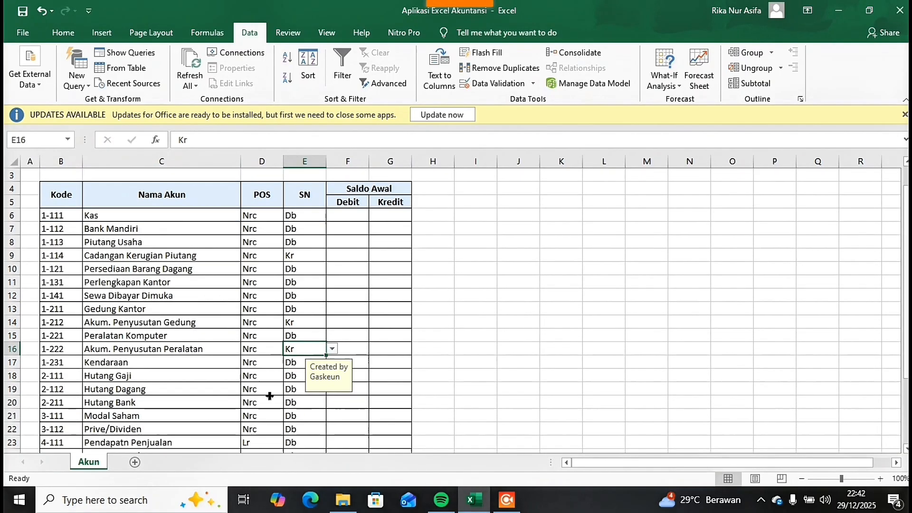
{"action": "left_click", "coordinate": [292, 373]}
{"action": "left_click", "coordinate": [332, 376]}
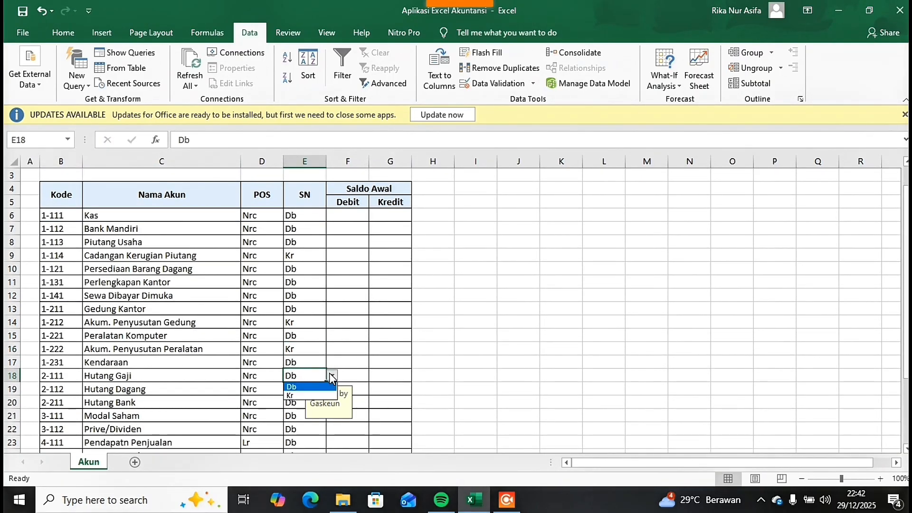
{"action": "left_click", "coordinate": [296, 397]}
{"action": "left_click", "coordinate": [295, 398]}
{"action": "left_click", "coordinate": [307, 376]}
{"action": "left_click_drag", "start_coordinate": [324, 380], "coordinate": [328, 380]}
{"action": "left_click", "coordinate": [328, 386]}
{"action": "left_click", "coordinate": [324, 378]}
{"action": "left_click", "coordinate": [328, 381]}
{"action": "left_click", "coordinate": [314, 378]}
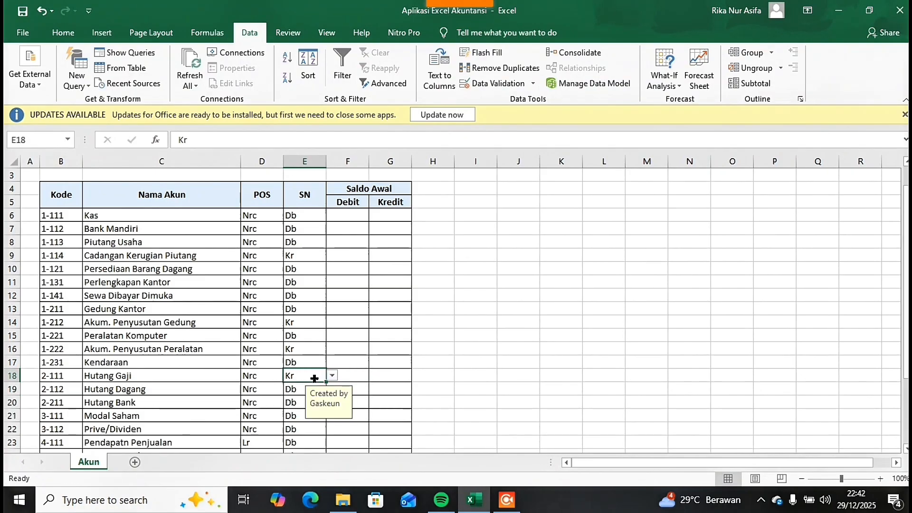
{"action": "left_click", "coordinate": [332, 376]}
{"action": "left_click_drag", "start_coordinate": [325, 381], "coordinate": [294, 416]}
Step: Set the SN of account 4-111 in row 23 and of Pendapatan Bunga in row 30 to Kr
{"action": "scroll", "coordinate": [292, 425], "scroll_direction": "down", "scroll_amount": 1}
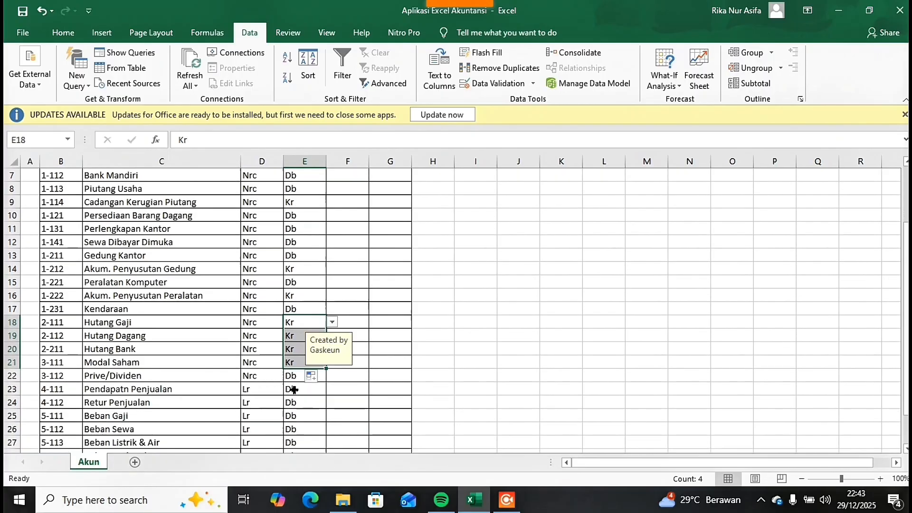
{"action": "left_click", "coordinate": [297, 389]}
{"action": "left_click", "coordinate": [332, 388]}
{"action": "left_click", "coordinate": [301, 410]}
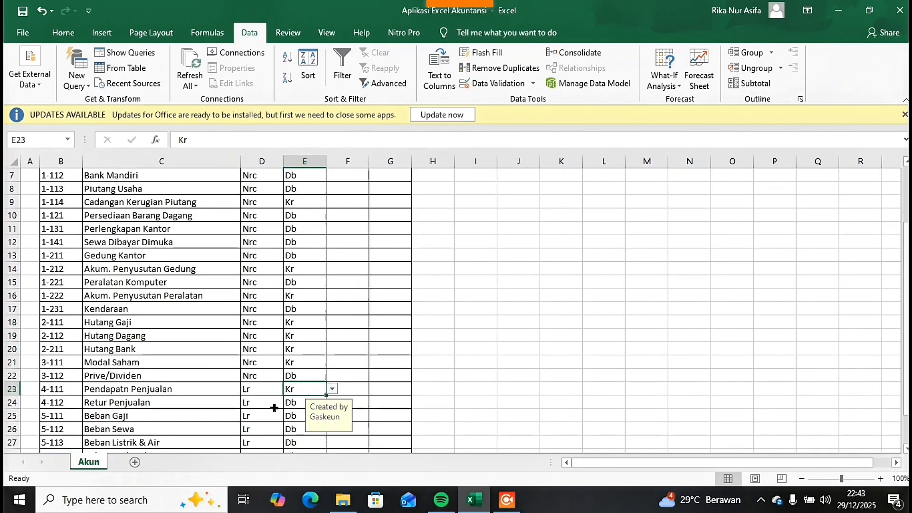
{"action": "scroll", "coordinate": [275, 407], "scroll_direction": "down", "scroll_amount": 2}
{"action": "left_click", "coordinate": [324, 399]}
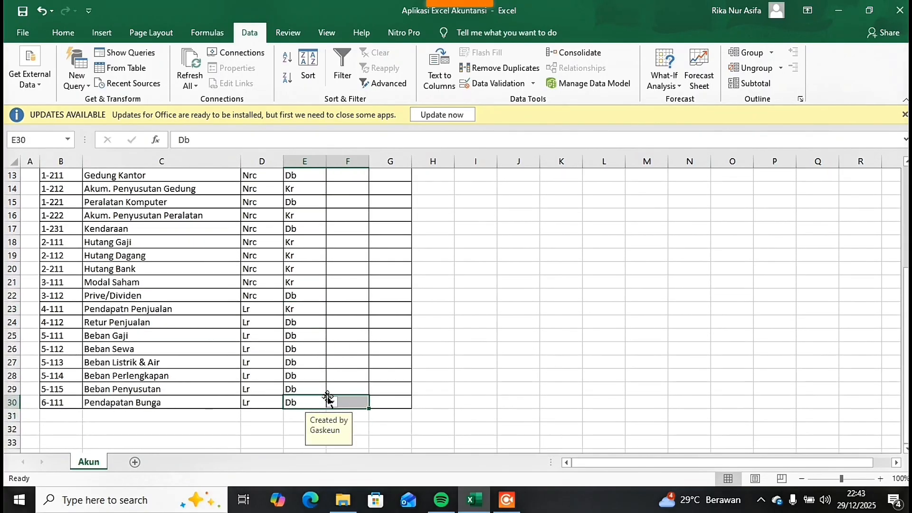
{"action": "left_click", "coordinate": [332, 402]}
{"action": "left_click", "coordinate": [292, 422]}
{"action": "left_click", "coordinate": [374, 323]}
Step: Apply the Accounting number format to the Saldo Awal cells F6:G30
{"action": "scroll", "coordinate": [374, 324], "scroll_direction": "up", "scroll_amount": 4}
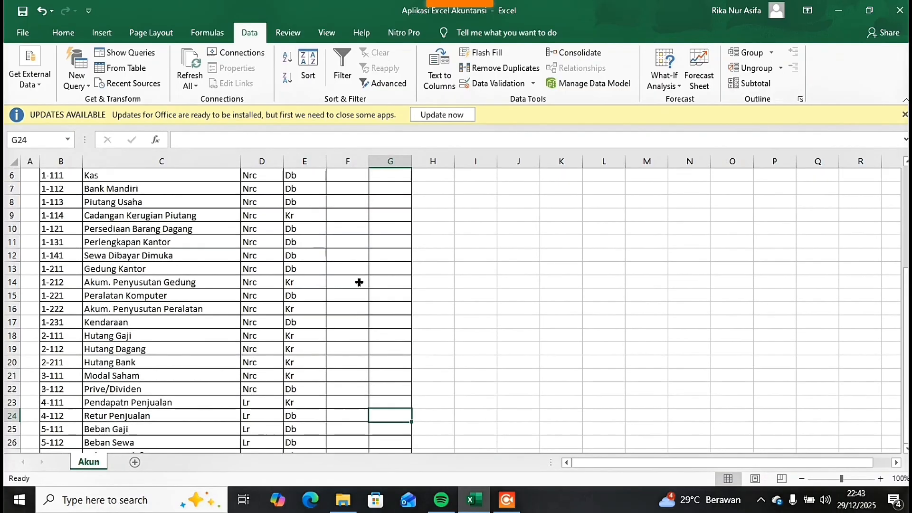
{"action": "left_click_drag", "start_coordinate": [354, 233], "coordinate": [387, 429]}
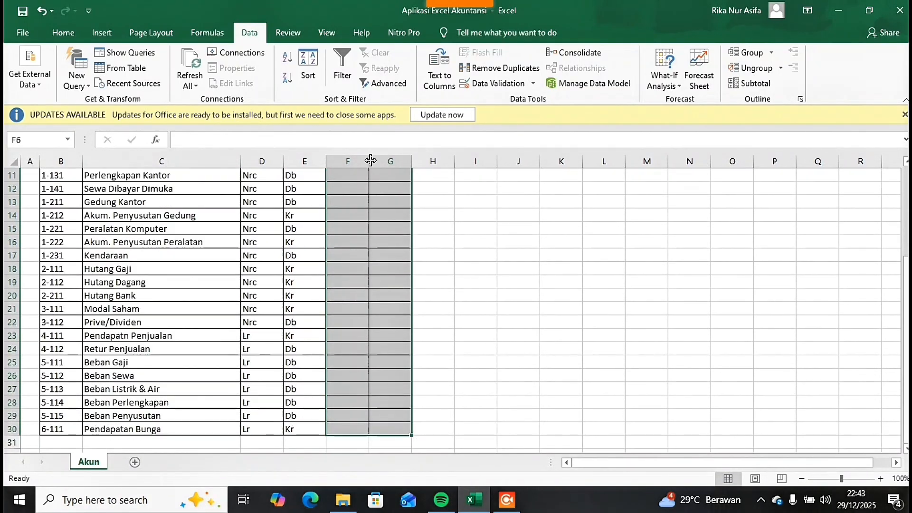
{"action": "left_click", "coordinate": [64, 32]}
{"action": "left_click", "coordinate": [486, 86]}
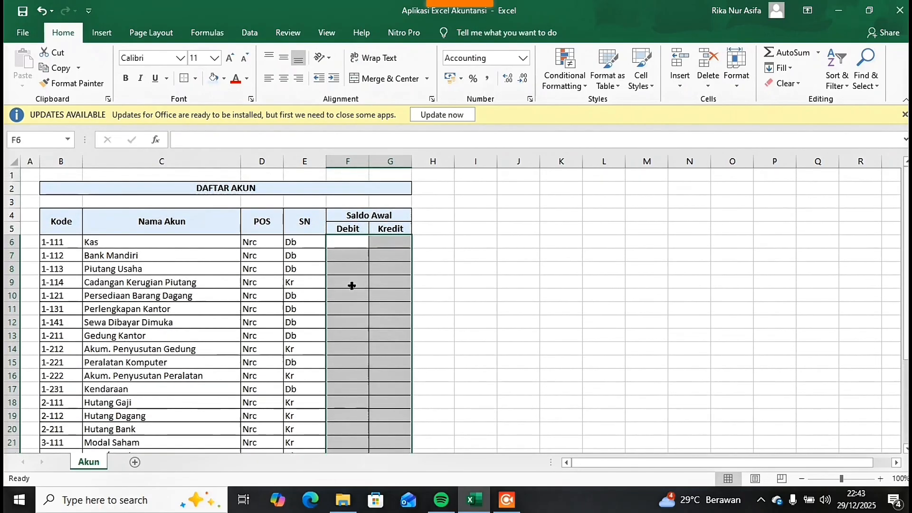
Step: Enter the label Balance in E31 and apply all borders to E31:G31
{"action": "scroll", "coordinate": [252, 352], "scroll_direction": "down", "scroll_amount": 6}
{"action": "left_click", "coordinate": [297, 351]}
{"action": "type", "text": "Bala"}
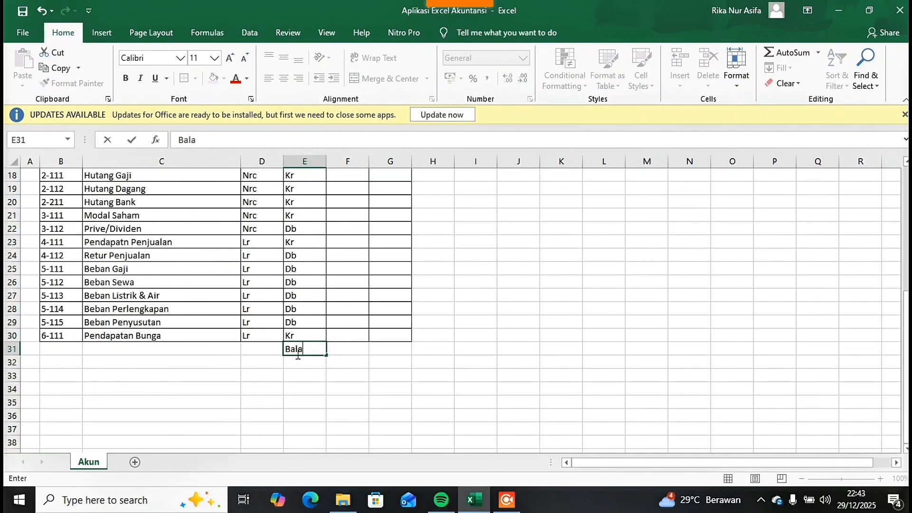
{"action": "type", "text": "nce"}
{"action": "left_click", "coordinate": [347, 350]}
{"action": "left_click_drag", "start_coordinate": [306, 350], "coordinate": [383, 349]}
{"action": "left_click", "coordinate": [195, 79]}
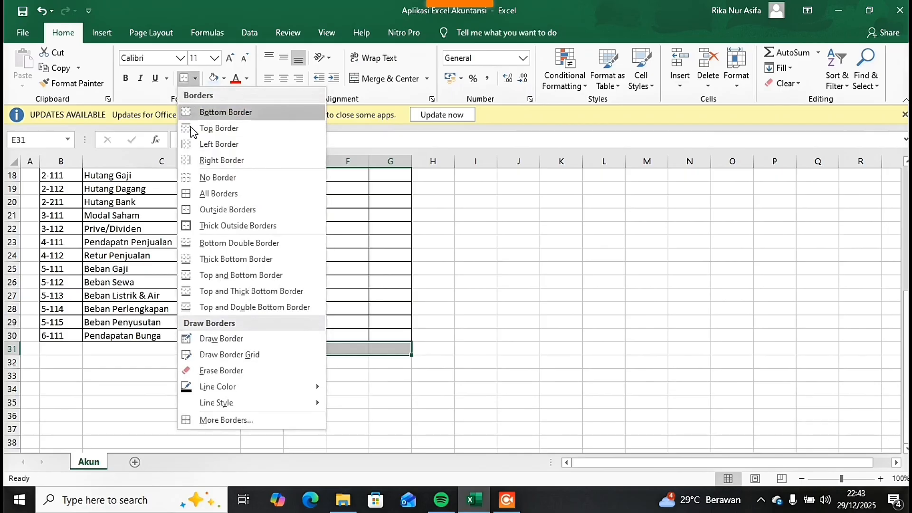
{"action": "left_click", "coordinate": [210, 195]}
Step: Format F31:G31 as Accounting and total the Debit column in F31 with =SUM(F6:F30)
{"action": "left_click", "coordinate": [350, 353]}
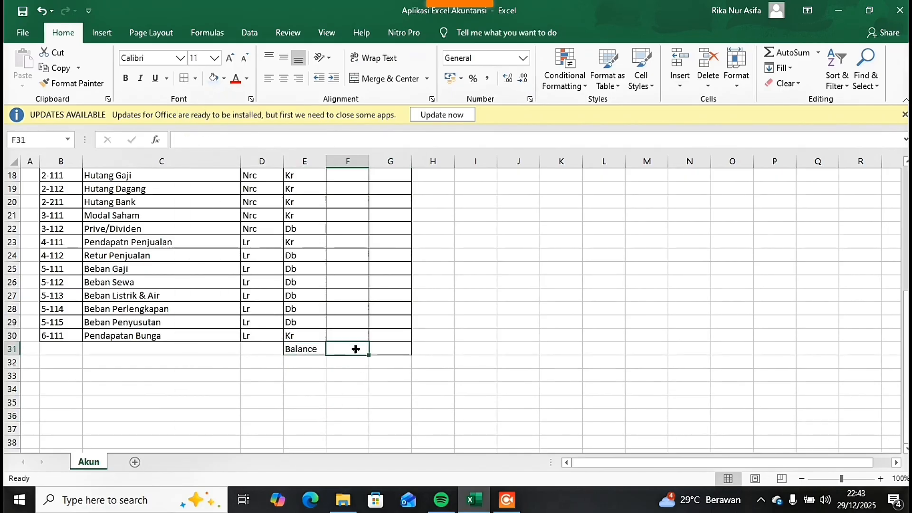
{"action": "left_click_drag", "start_coordinate": [356, 349], "coordinate": [387, 348]}
{"action": "left_click", "coordinate": [486, 78]}
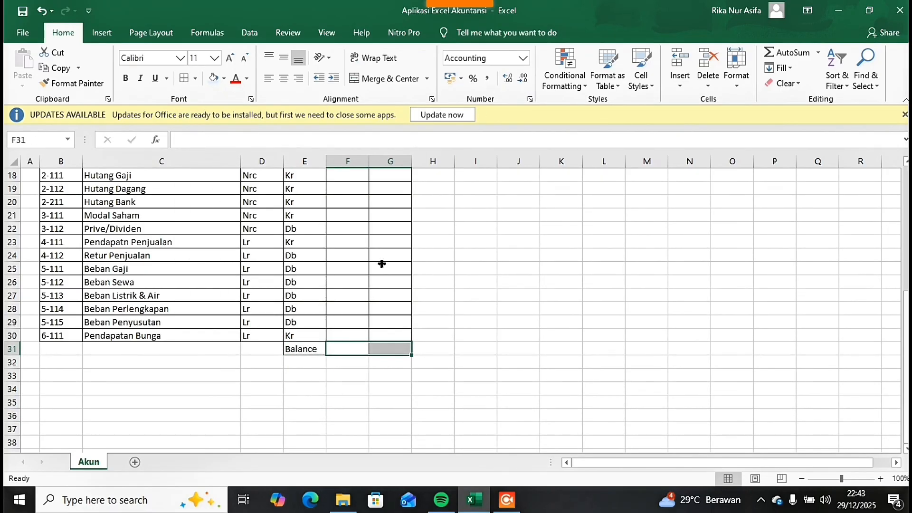
{"action": "left_click", "coordinate": [344, 347]}
{"action": "type", "text": "=sum"}
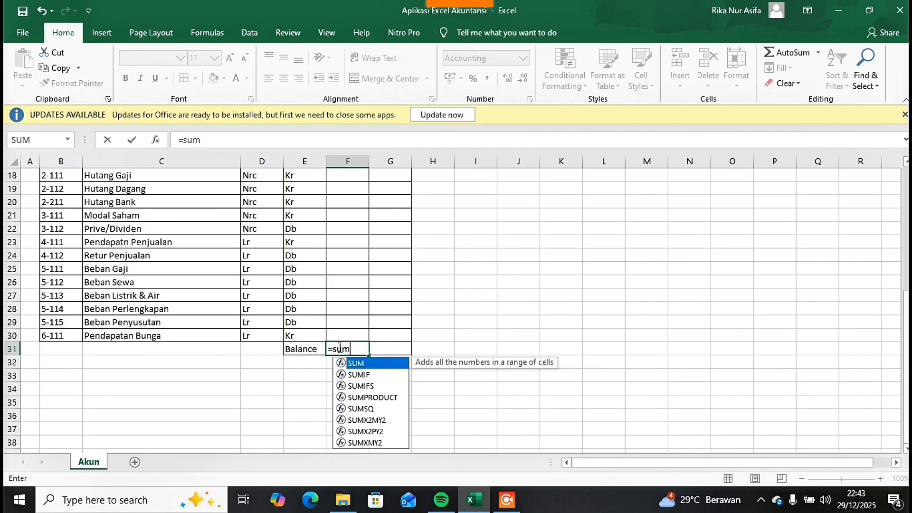
{"action": "double_click", "coordinate": [356, 364]}
{"action": "scroll", "coordinate": [355, 323], "scroll_direction": "up", "scroll_amount": 6}
{"action": "left_click_drag", "start_coordinate": [352, 297], "coordinate": [349, 429]}
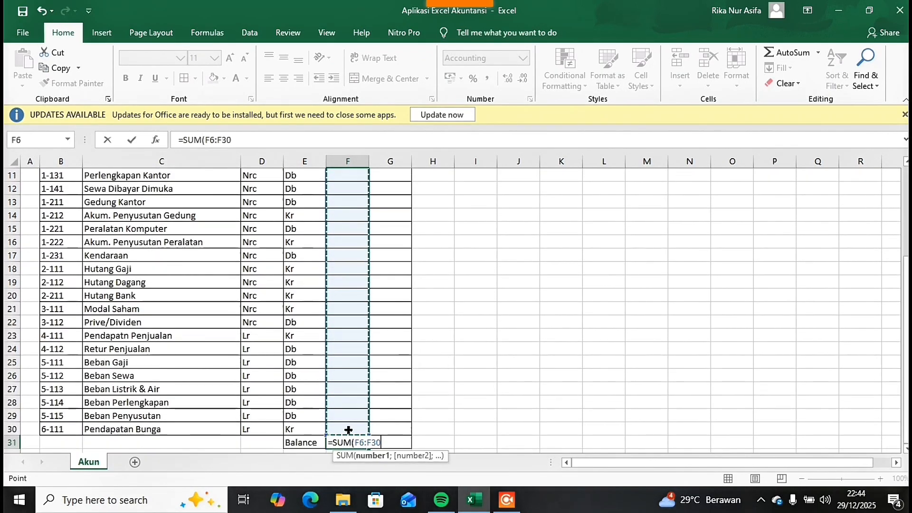
{"action": "type", "text": ")"}
{"action": "key", "text": "Return"}
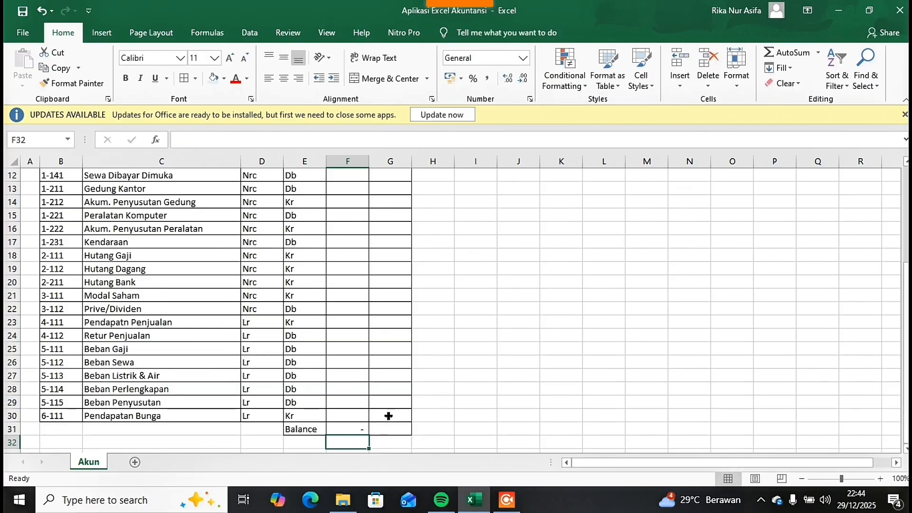
Step: Copy the Debit total formula from F31 to G31 to total the Kredit column
{"action": "left_click", "coordinate": [386, 426]}
{"action": "left_click", "coordinate": [353, 429]}
{"action": "key", "text": "ctrl+c"}
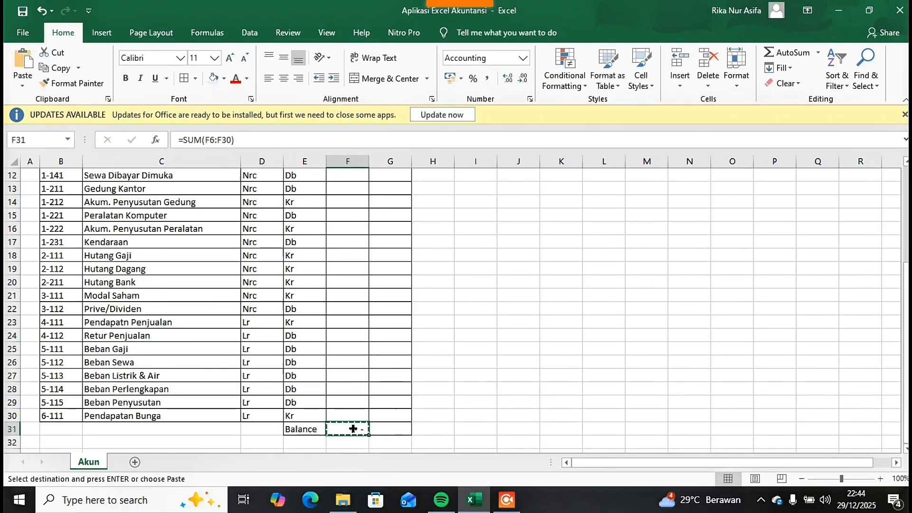
{"action": "left_click", "coordinate": [401, 426]}
{"action": "key", "text": "ctrl+v"}
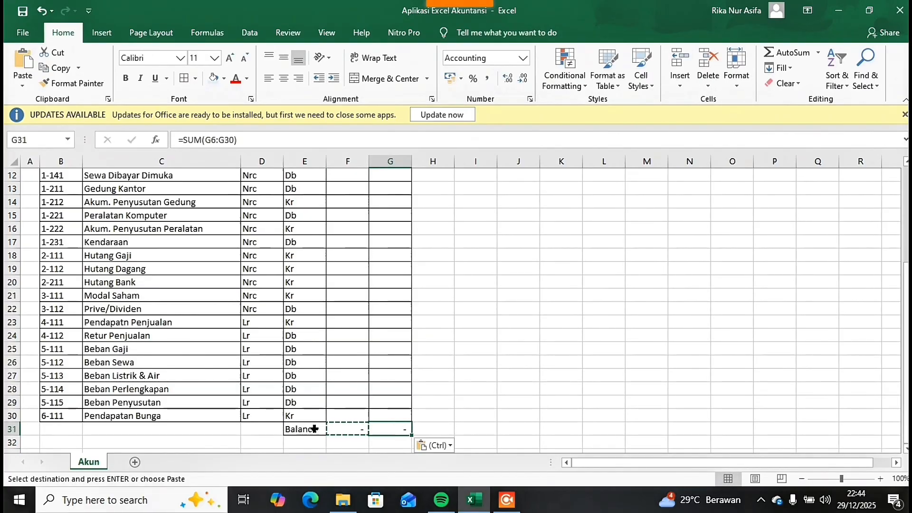
Step: Center the Balance row E31:G31 and make the Balance label bold and italic
{"action": "left_click_drag", "start_coordinate": [314, 429], "coordinate": [394, 429]}
{"action": "left_click", "coordinate": [285, 80]}
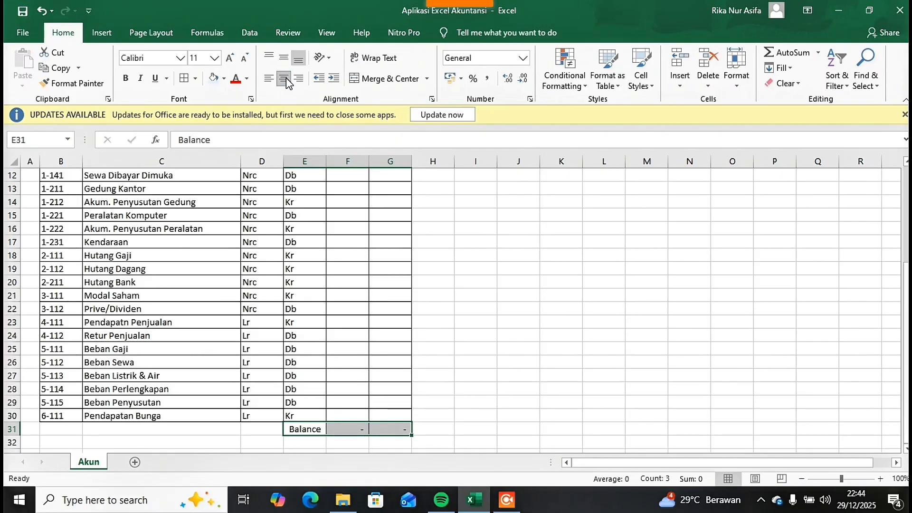
{"action": "left_click", "coordinate": [304, 428]}
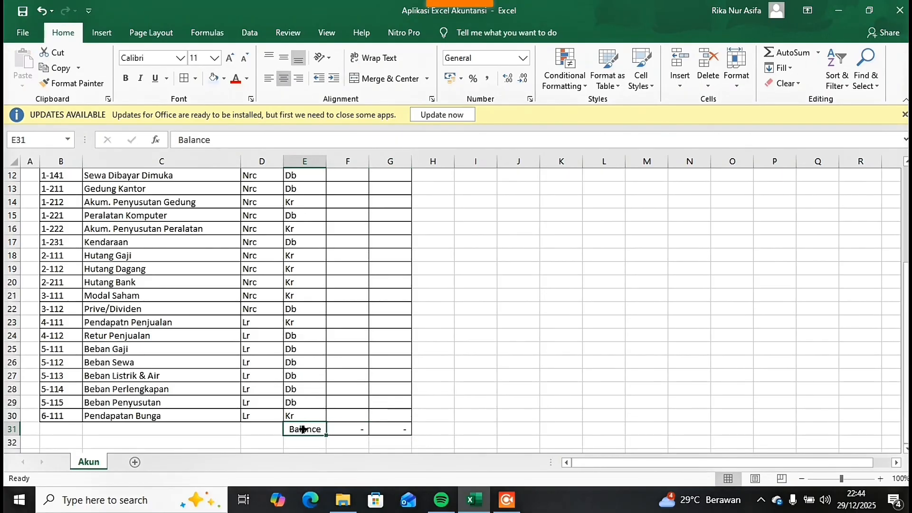
{"action": "key", "text": "ctrl+i"}
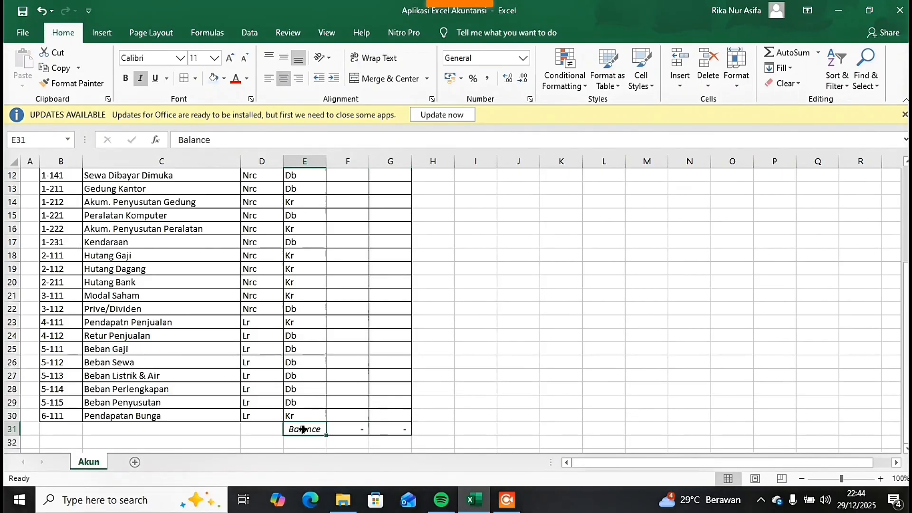
{"action": "key", "text": "ctrl+b"}
Step: Center the POS and SN values in D6:E30
{"action": "scroll", "coordinate": [332, 309], "scroll_direction": "up", "scroll_amount": 4}
{"action": "left_click_drag", "start_coordinate": [258, 240], "coordinate": [304, 412]}
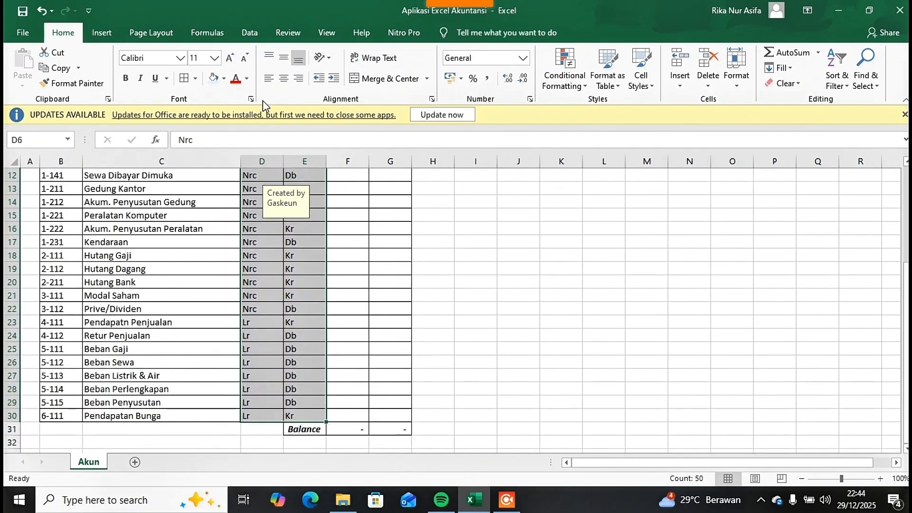
{"action": "left_click", "coordinate": [284, 78]}
{"action": "scroll", "coordinate": [361, 285], "scroll_direction": "up", "scroll_amount": 4}
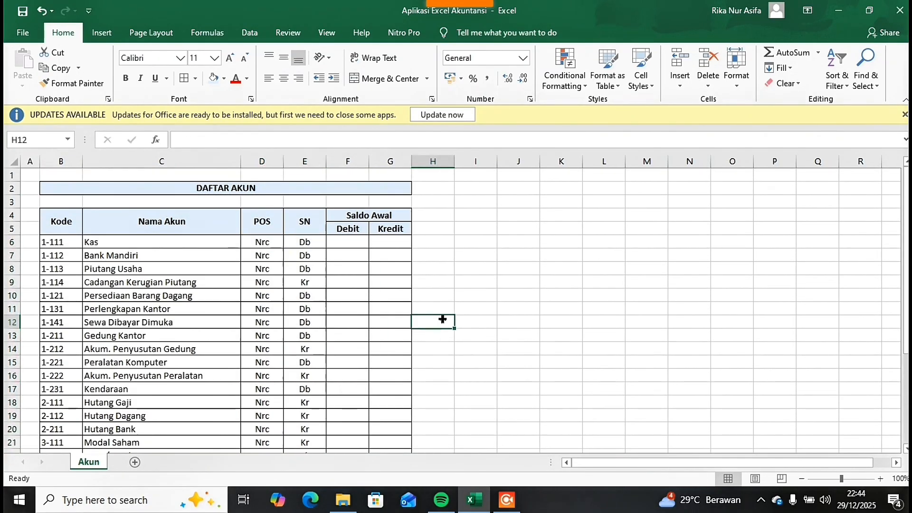
Step: Hide all columns from I to the end of the sheet and turn off the gridlines
{"action": "left_click", "coordinate": [477, 161]}
{"action": "key", "text": "ctrl+shift+Right"}
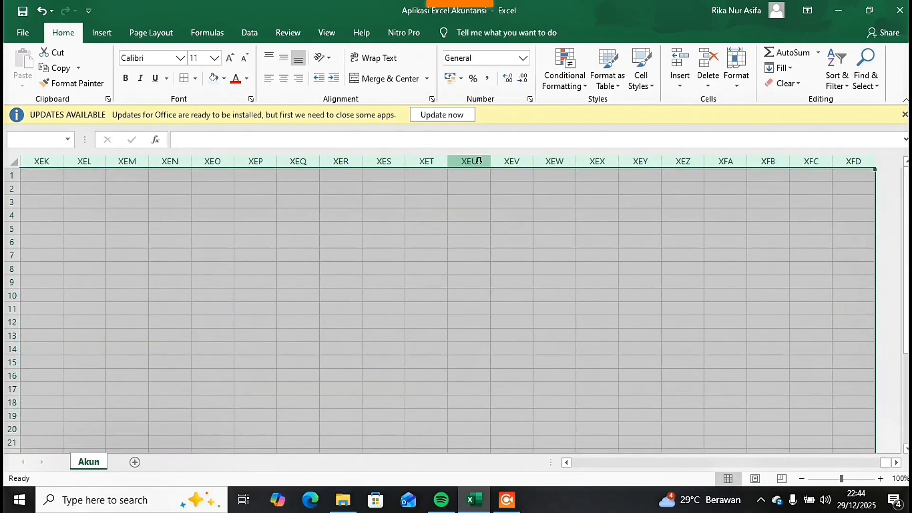
{"action": "right_click", "coordinate": [415, 261]}
{"action": "left_click", "coordinate": [453, 433]}
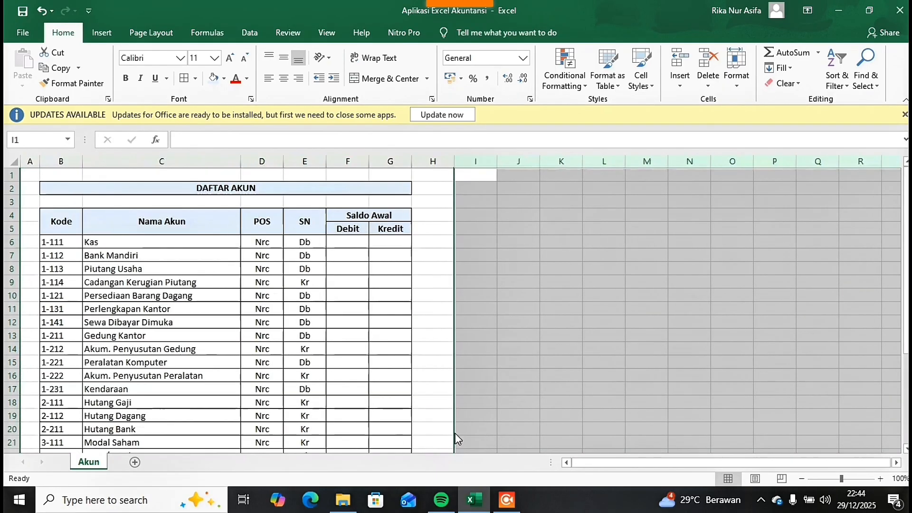
{"action": "left_click", "coordinate": [425, 315]}
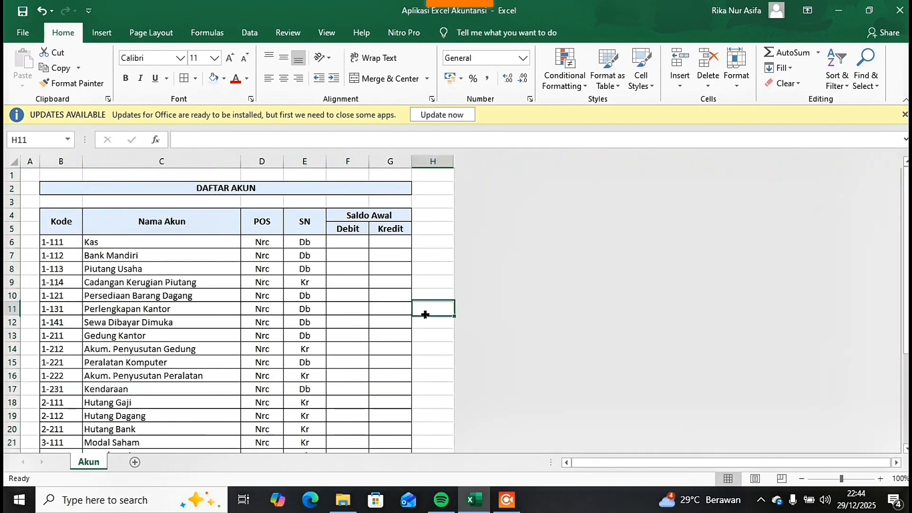
{"action": "left_click", "coordinate": [326, 27]}
{"action": "left_click", "coordinate": [158, 78]}
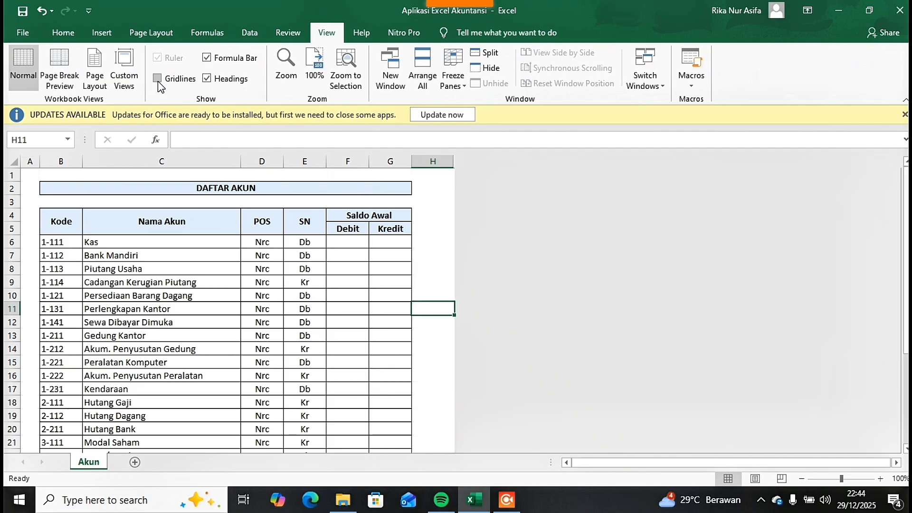
Step: Define the name T_Akun for columns B through G
{"action": "left_click", "coordinate": [72, 164]}
{"action": "left_click_drag", "start_coordinate": [72, 163], "coordinate": [399, 161]}
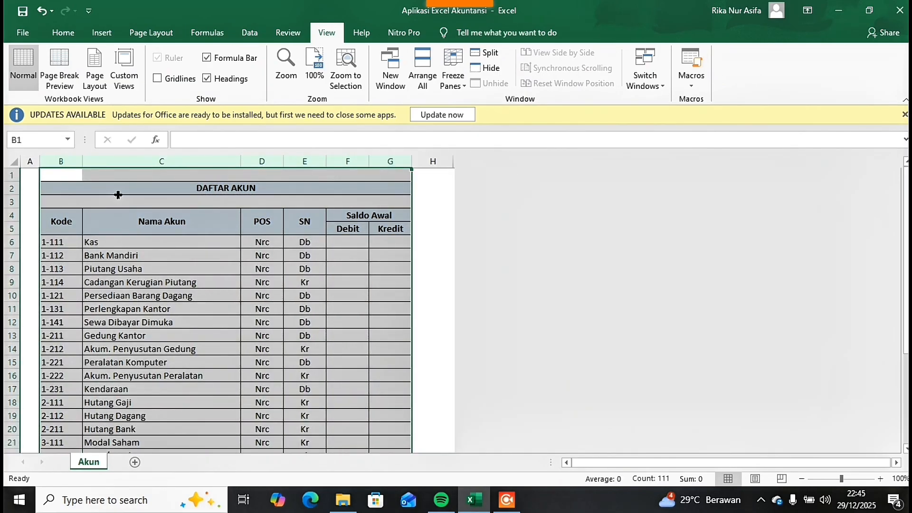
{"action": "left_click", "coordinate": [38, 138]}
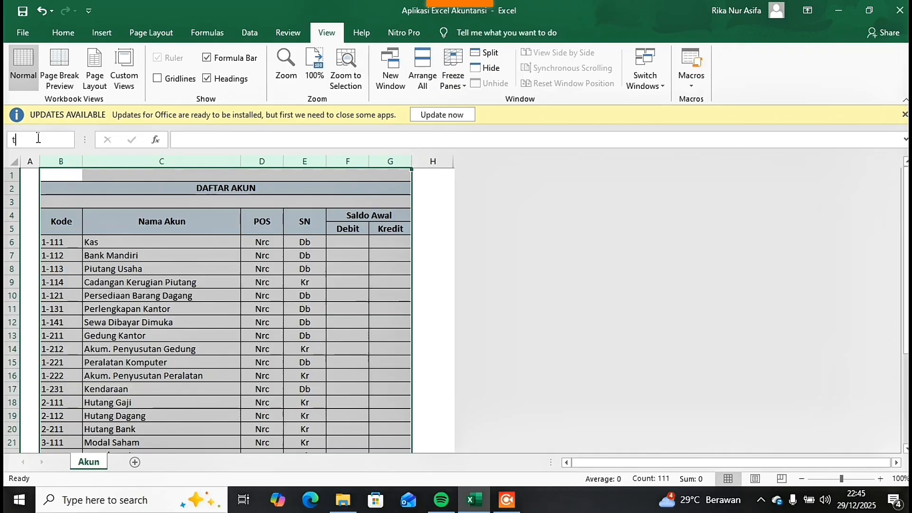
{"action": "type", "text": "T_Ak"}
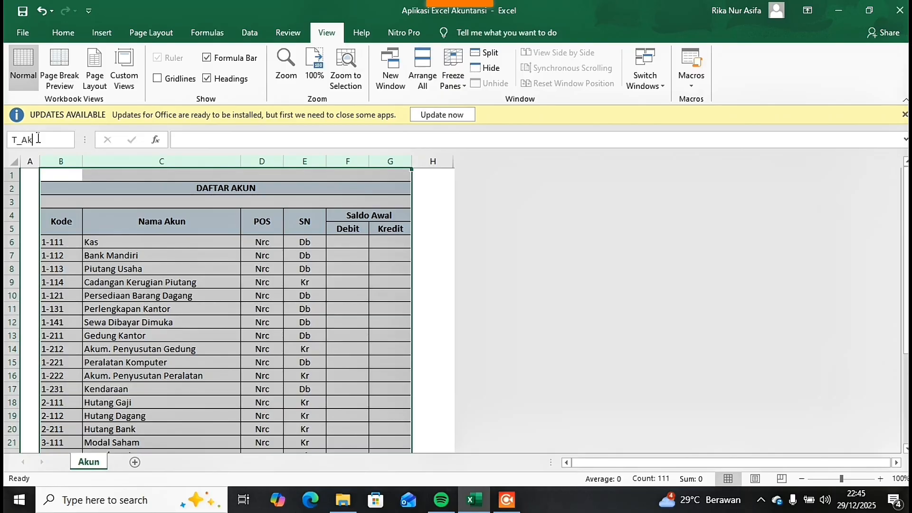
{"action": "type", "text": "un"}
{"action": "key", "text": "Return"}
Step: Define the name Kodeakun for the account codes in B6:B30 and slightly reduce the height of row 3
{"action": "left_click", "coordinate": [92, 268]}
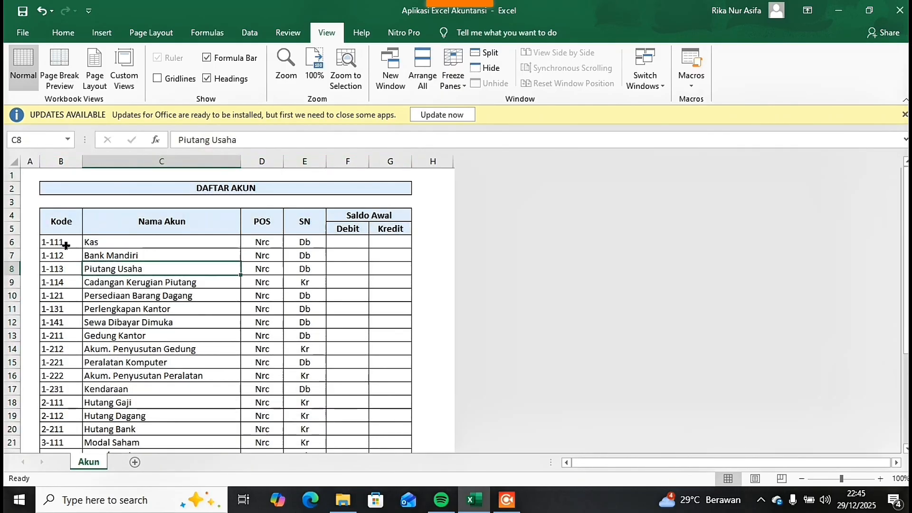
{"action": "left_click_drag", "start_coordinate": [66, 245], "coordinate": [66, 417]}
{"action": "key", "text": "BackSpace"}
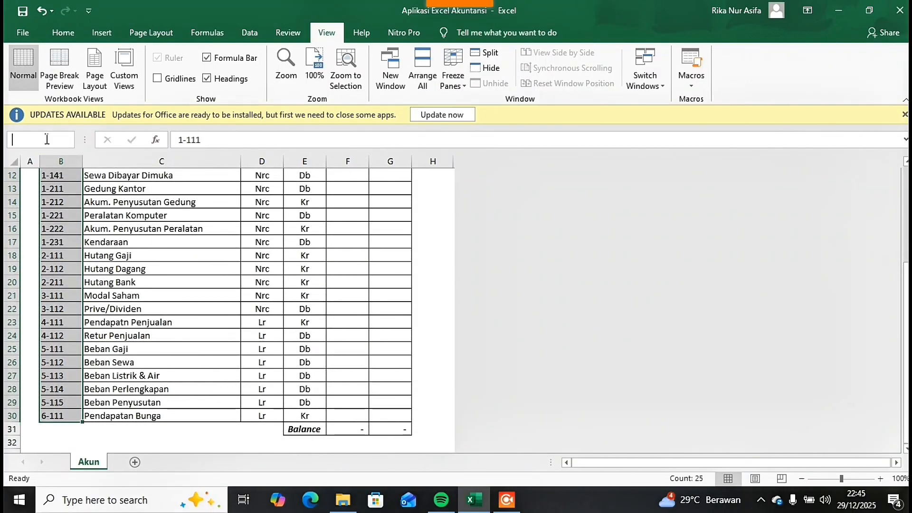
{"action": "type", "text": "Kodea"}
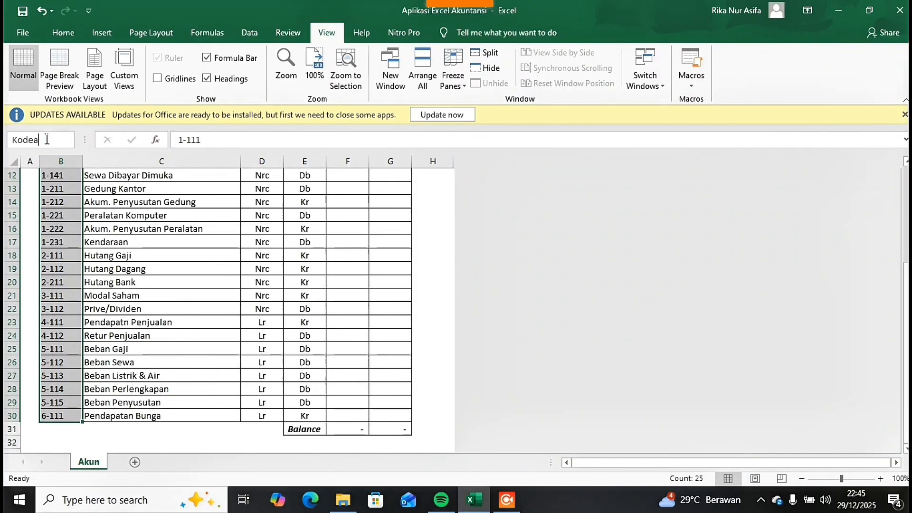
{"action": "type", "text": "kun"}
{"action": "key", "text": "Return"}
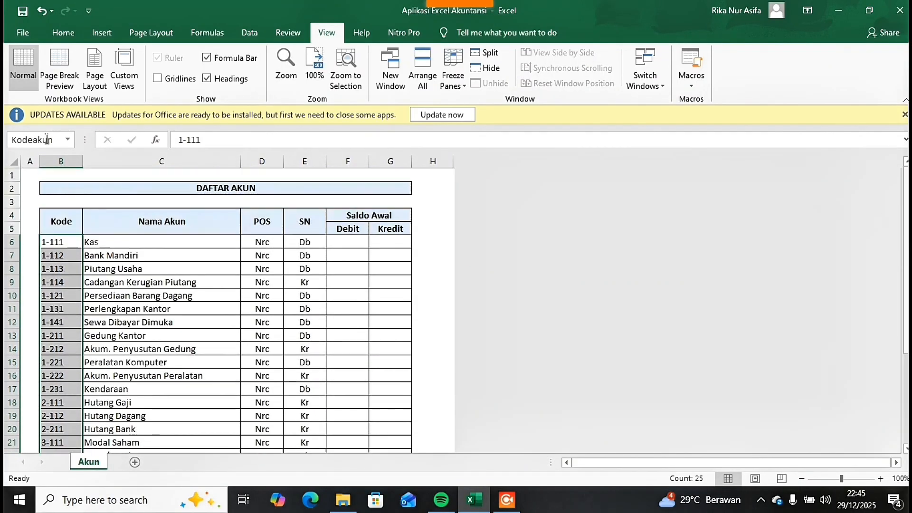
{"action": "left_click", "coordinate": [130, 201]}
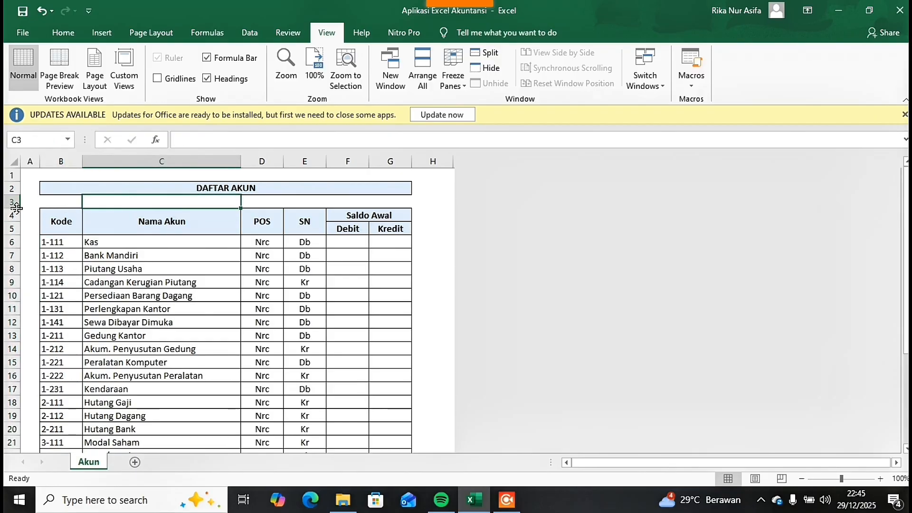
{"action": "left_click_drag", "start_coordinate": [14, 207], "coordinate": [16, 201]}
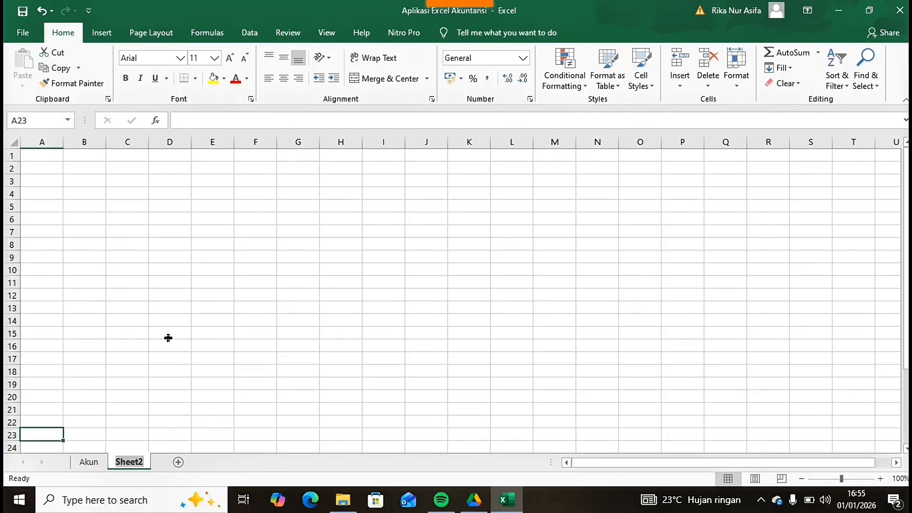
Step: Rename the new sheet as Jurnal and narrow column A to about half its width
{"action": "type", "text": "Jurnal"}
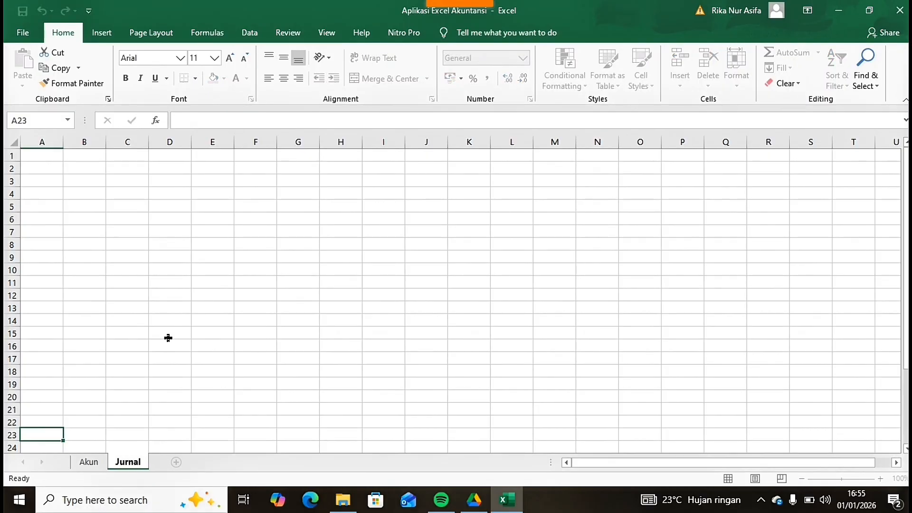
{"action": "key", "text": "Return"}
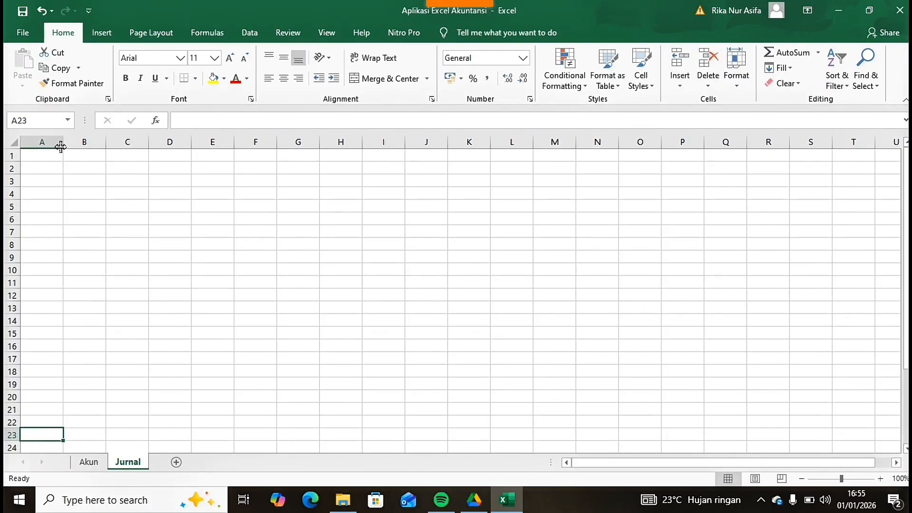
{"action": "left_click_drag", "start_coordinate": [62, 142], "coordinate": [40, 150]}
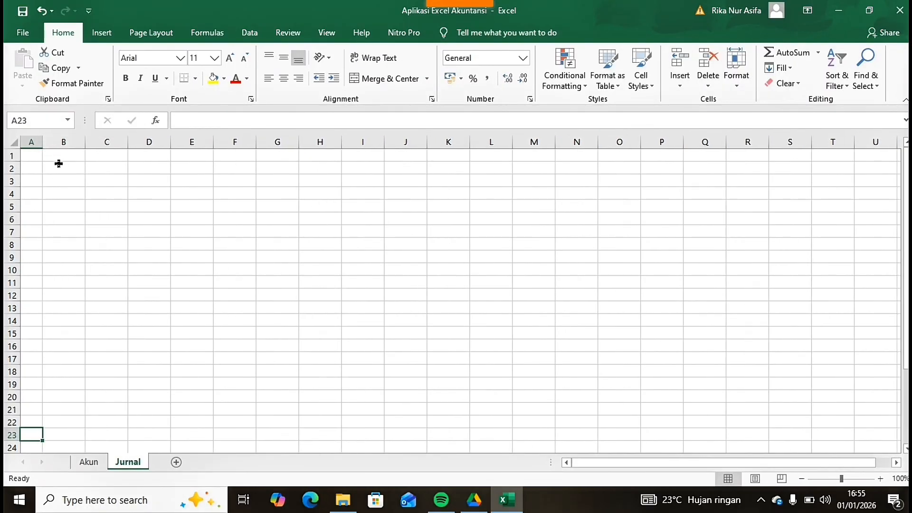
Step: Enter the company line "Nama Perusahaan (PT. Gaskeun)" in B2 of the Jurnal sheet
{"action": "left_click", "coordinate": [58, 163]}
{"action": "type", "text": "Nam"}
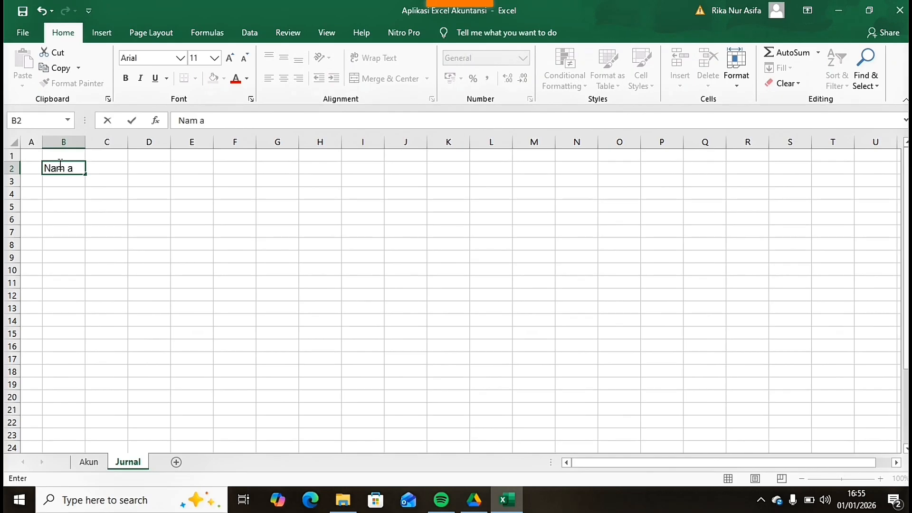
{"action": "type", "text": "a Perusahaan "}
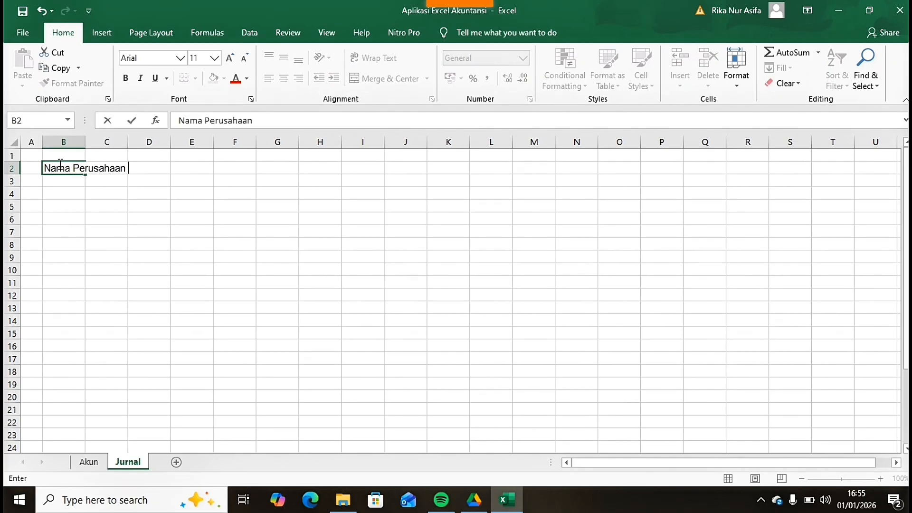
{"action": "type", "text": "(PT.GA"}
{"action": "type", "text": "Gaskeun"}
{"action": "type", "text": ")"}
{"action": "key", "text": "Return"}
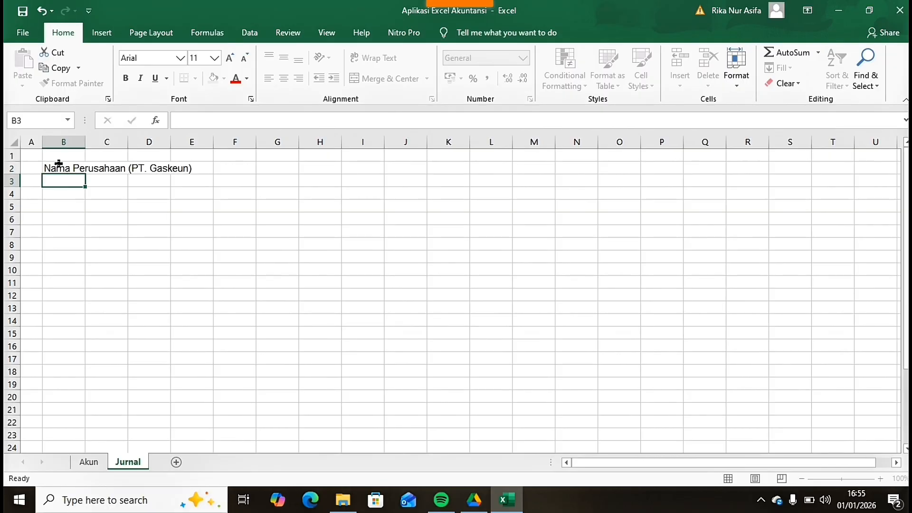
Step: Enter the title "Form Jurnal" in B3 and "Periode Januari 2025" in B4
{"action": "type", "text": "Form Jurnal"}
{"action": "key", "text": "Return"}
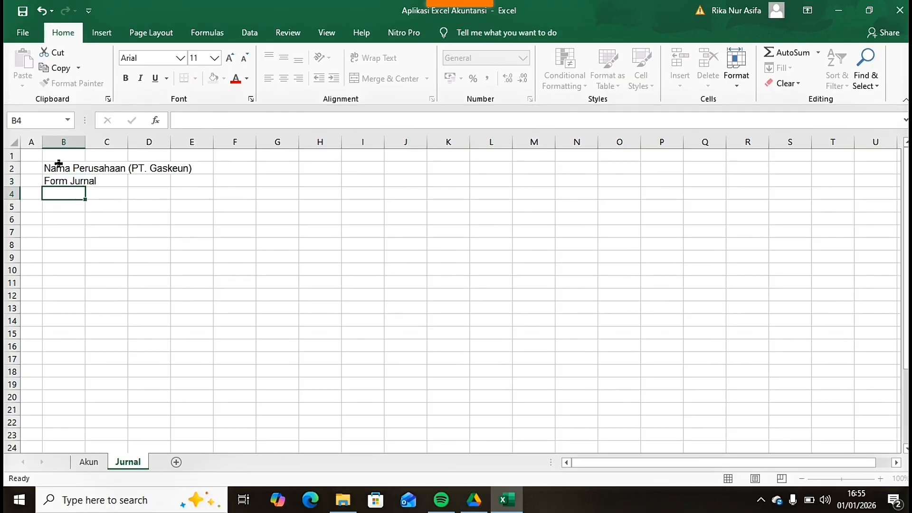
{"action": "type", "text": "Periode Janu"}
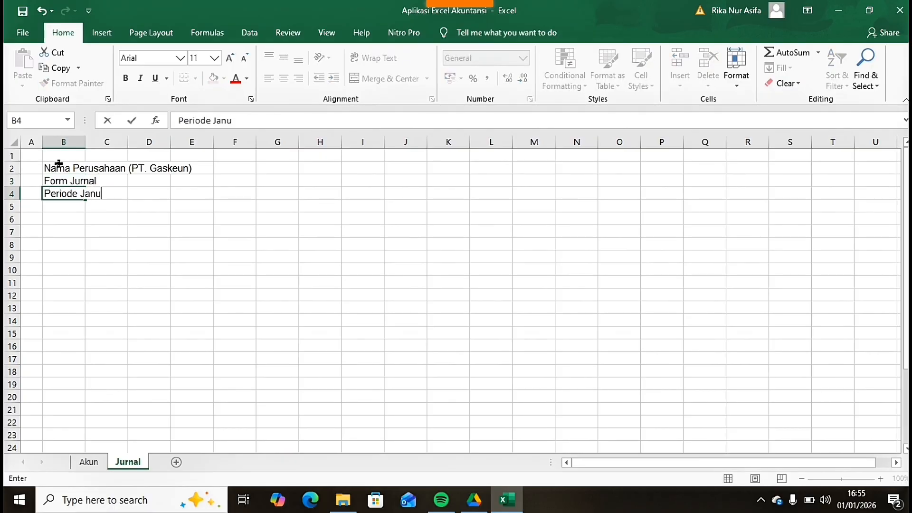
{"action": "type", "text": "ari 2025"}
{"action": "key", "text": "Return"}
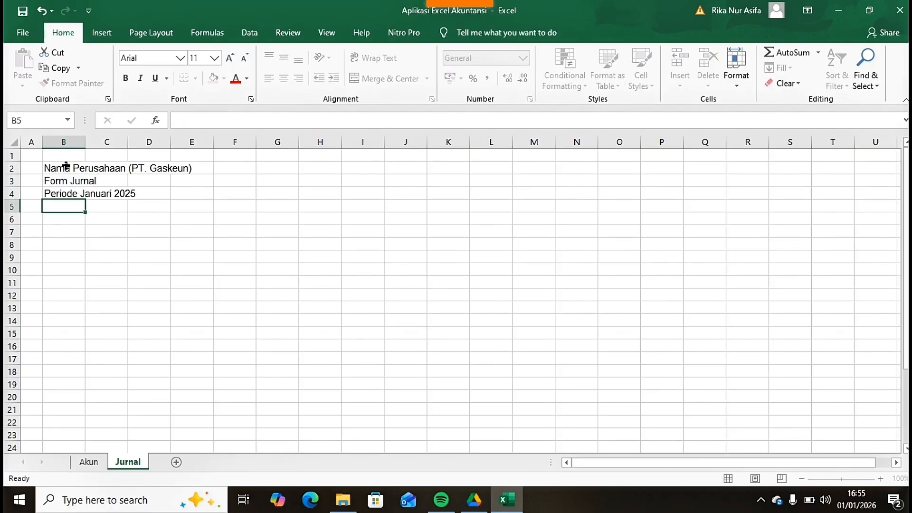
Step: Enter the first three column headings, Tanggal, Ref. and Keterangan, in B6:D6
{"action": "key", "text": "Return"}
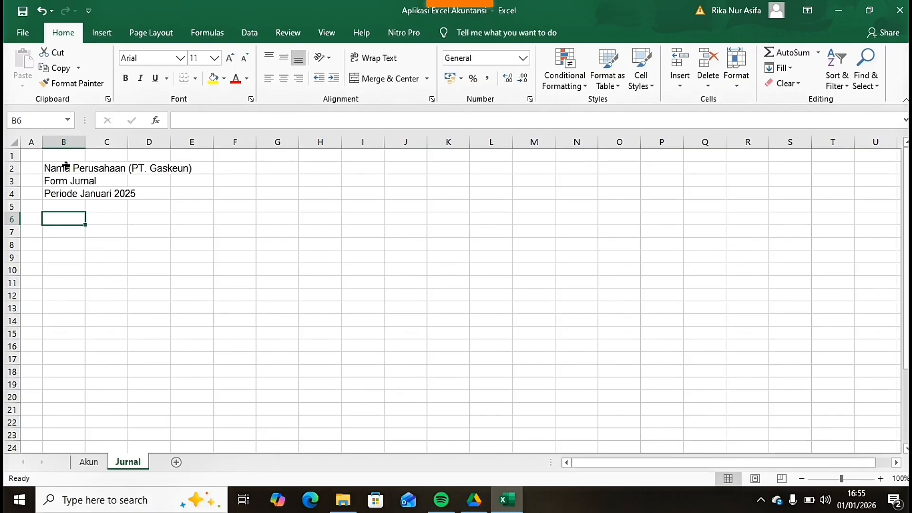
{"action": "type", "text": "Tanggal"}
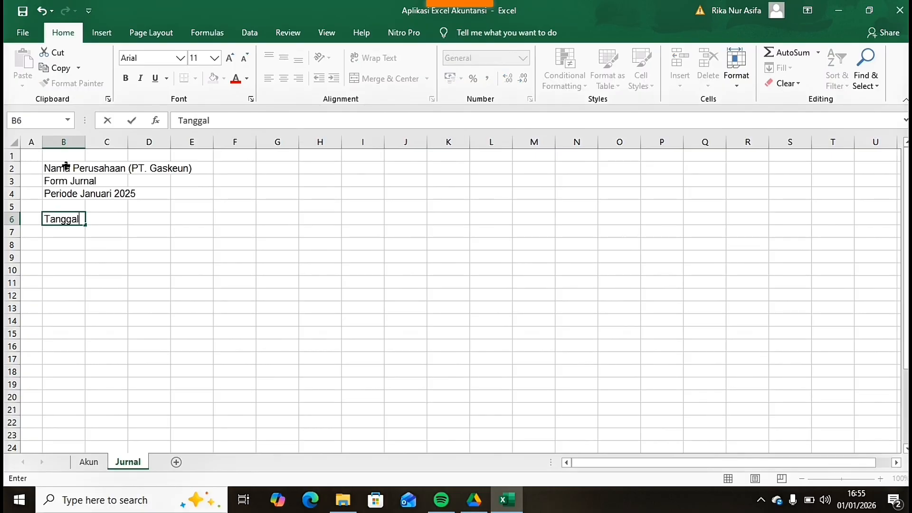
{"action": "key", "text": "Tab"}
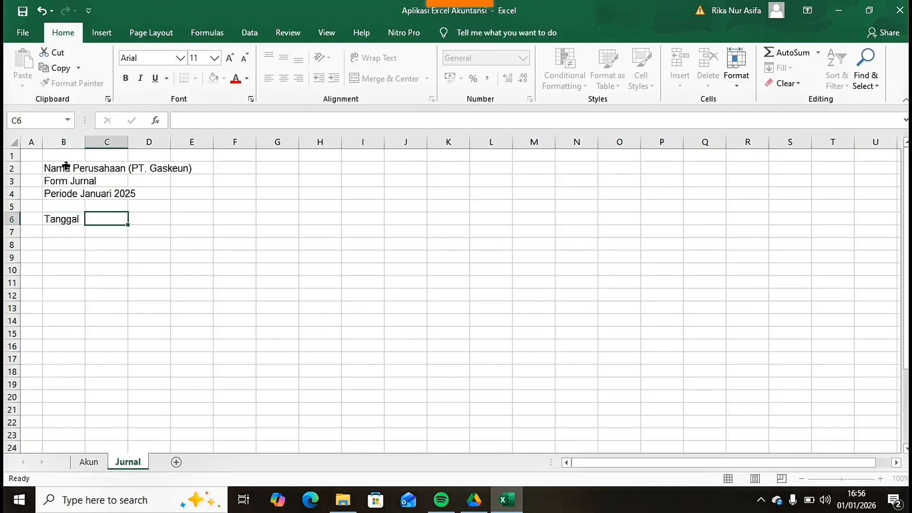
{"action": "type", "text": "Ref."}
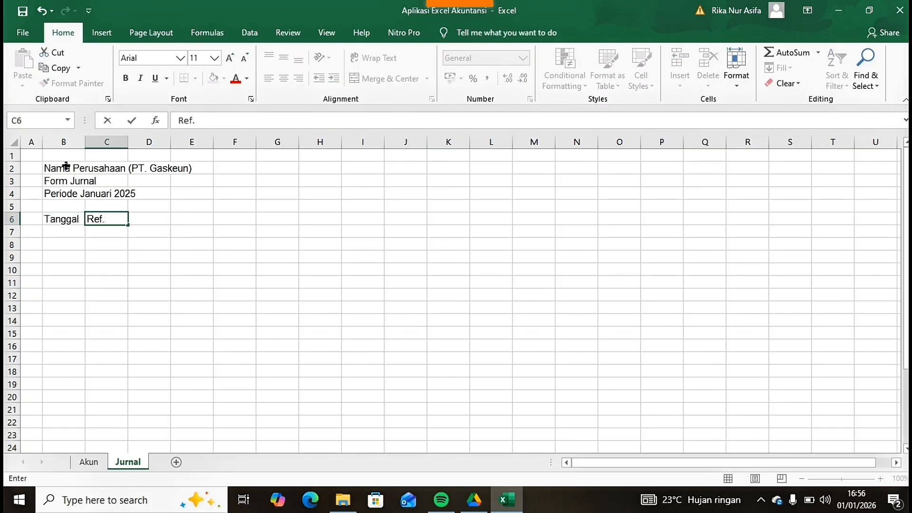
{"action": "key", "text": "Tab"}
{"action": "type", "text": "Ke"}
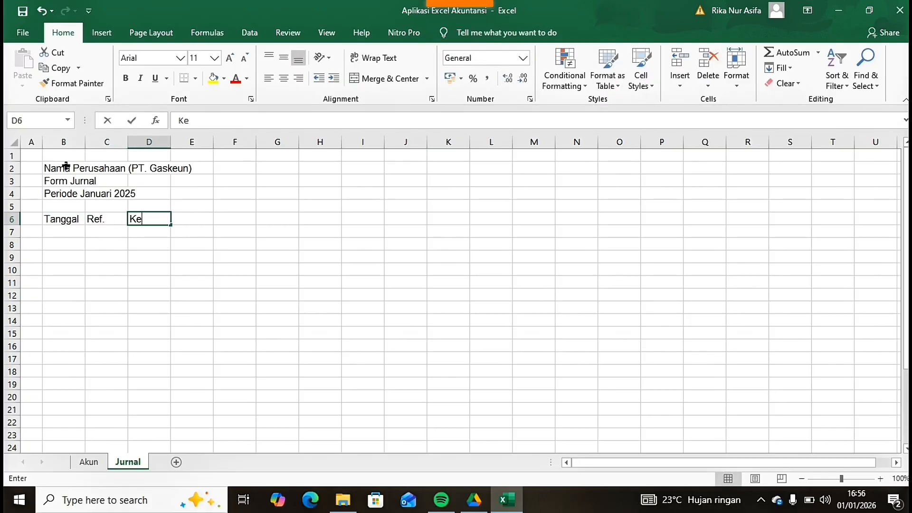
{"action": "type", "text": "terangan"}
{"action": "key", "text": "Tab"}
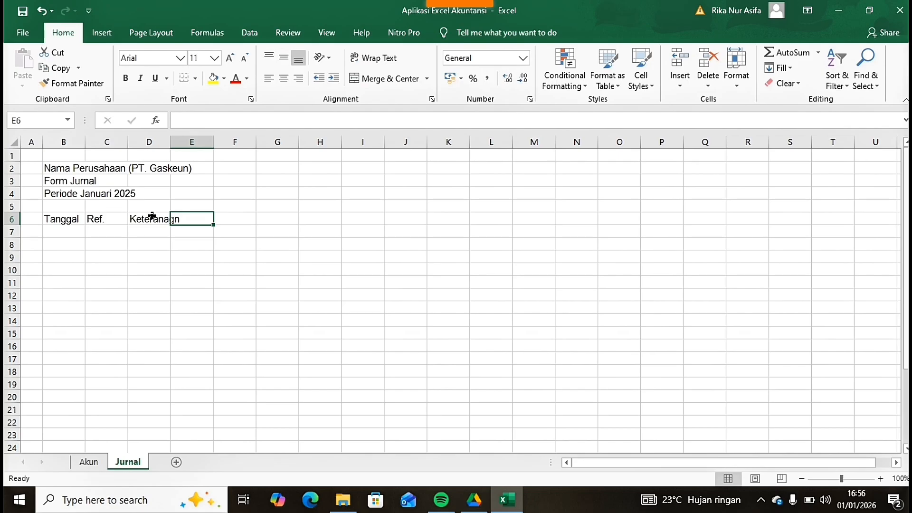
Step: Correct the misspelled heading in D6 to Keterangan
{"action": "double_click", "coordinate": [158, 218]}
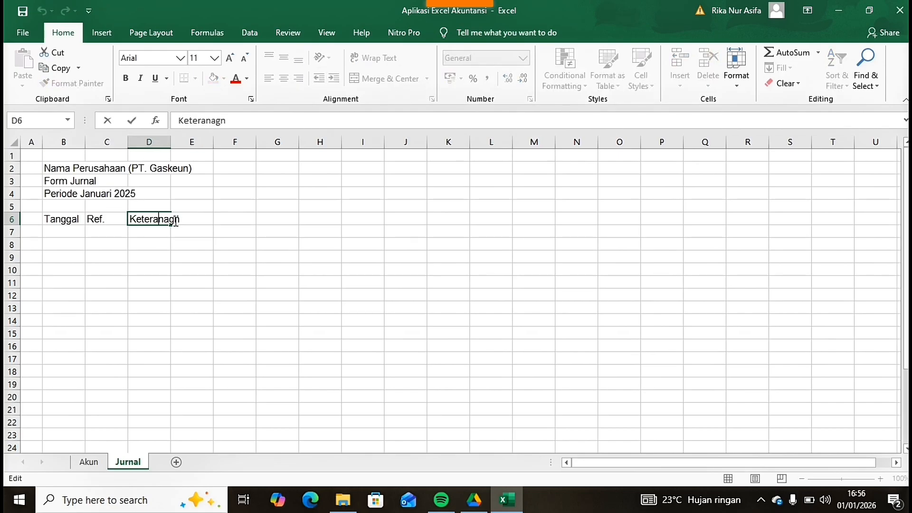
{"action": "key", "text": "BackSpace"}
{"action": "key", "text": "BackSpace"}
{"action": "key", "text": "BackSpace"}
{"action": "key", "text": "BackSpace"}
{"action": "left_click", "coordinate": [232, 218]}
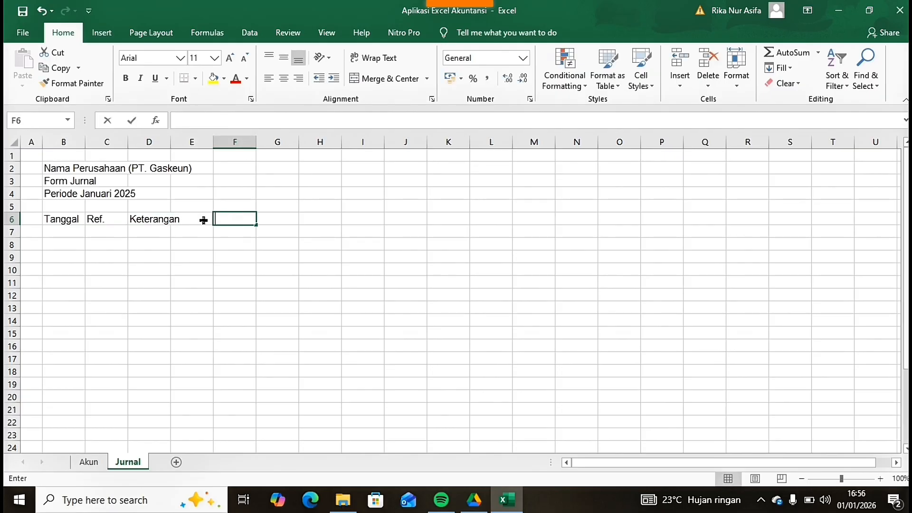
Step: Enter the remaining column headings Kode, Nama Akun, Debit and Kredit in E6:H6
{"action": "left_click", "coordinate": [203, 219]}
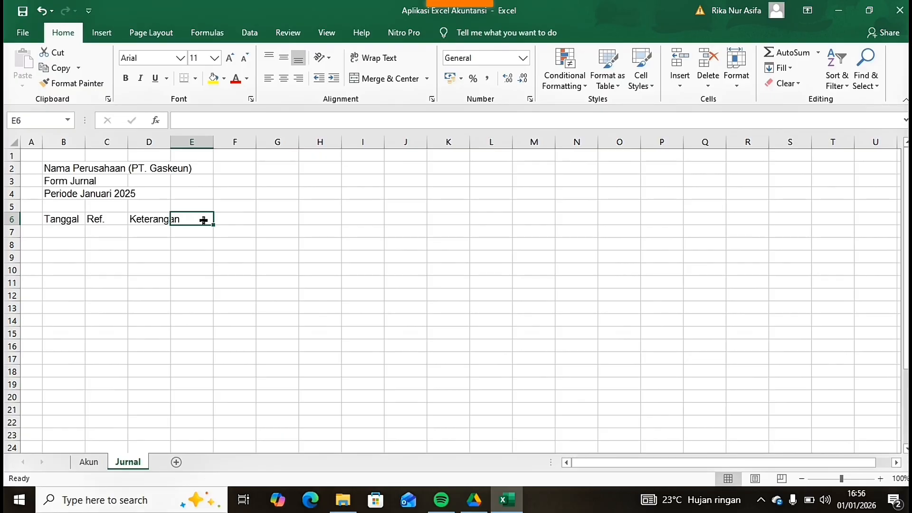
{"action": "type", "text": "Kode"}
{"action": "key", "text": "Tab"}
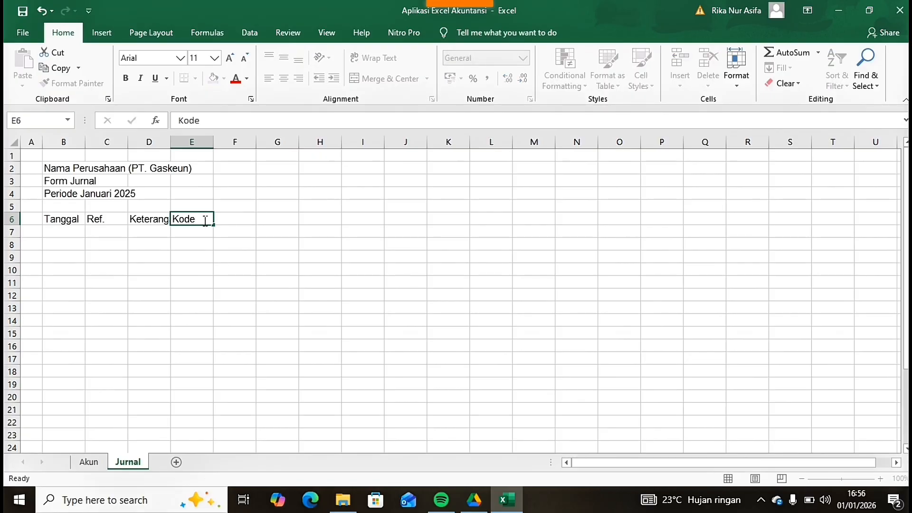
{"action": "type", "text": "Nama"}
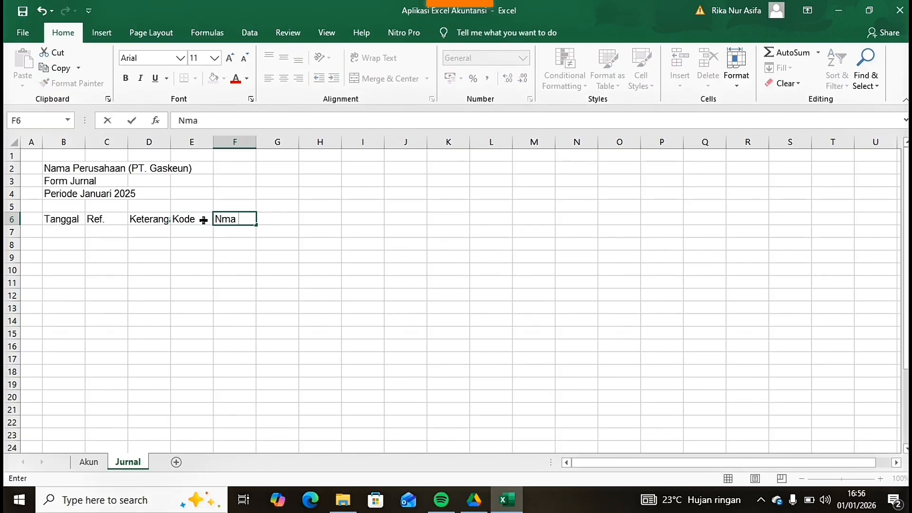
{"action": "type", "text": " Akun"}
{"action": "key", "text": "Tab"}
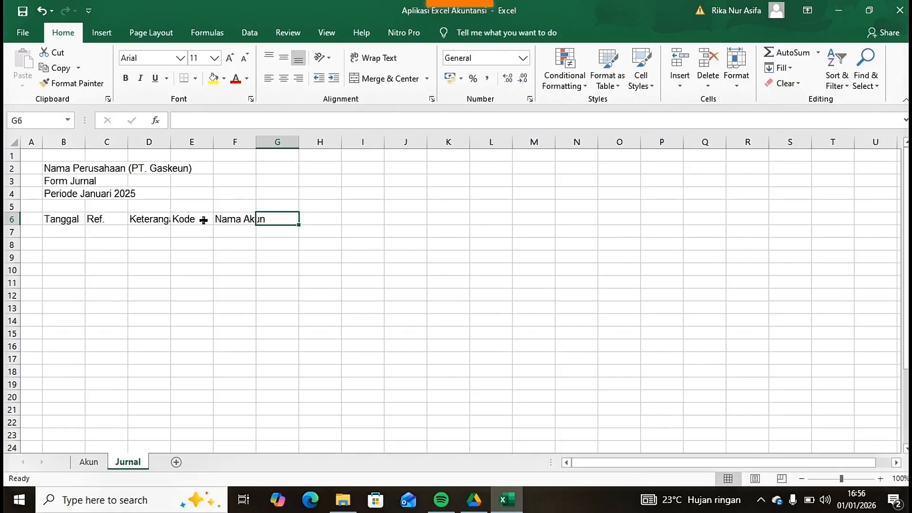
{"action": "type", "text": "Debit"}
{"action": "key", "text": "Tab"}
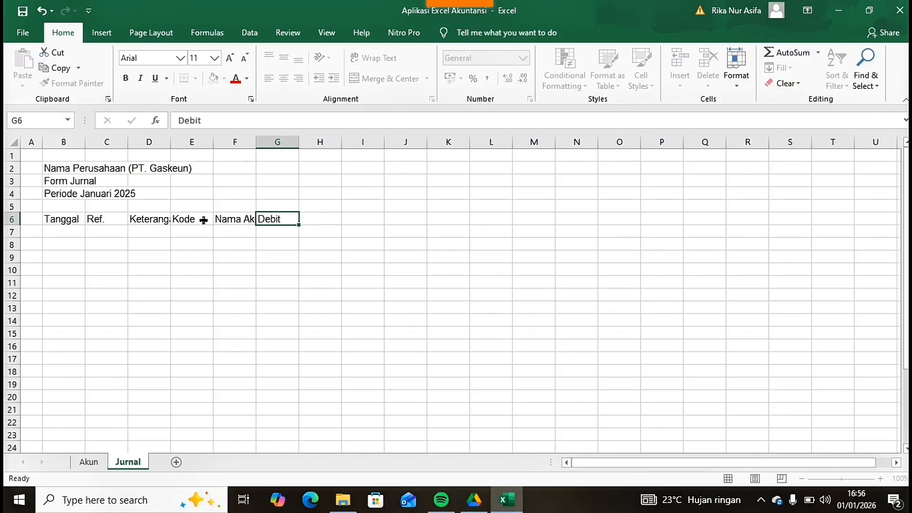
{"action": "type", "text": "Kredit"}
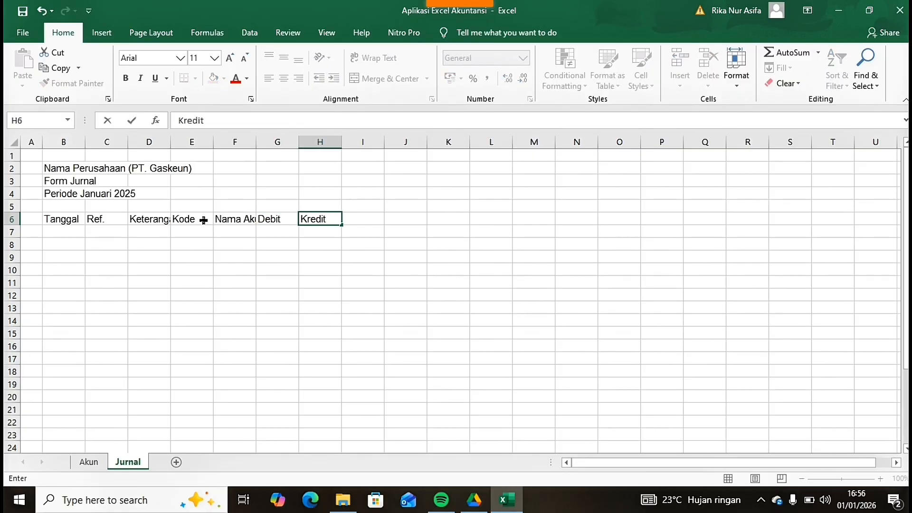
{"action": "key", "text": "Return"}
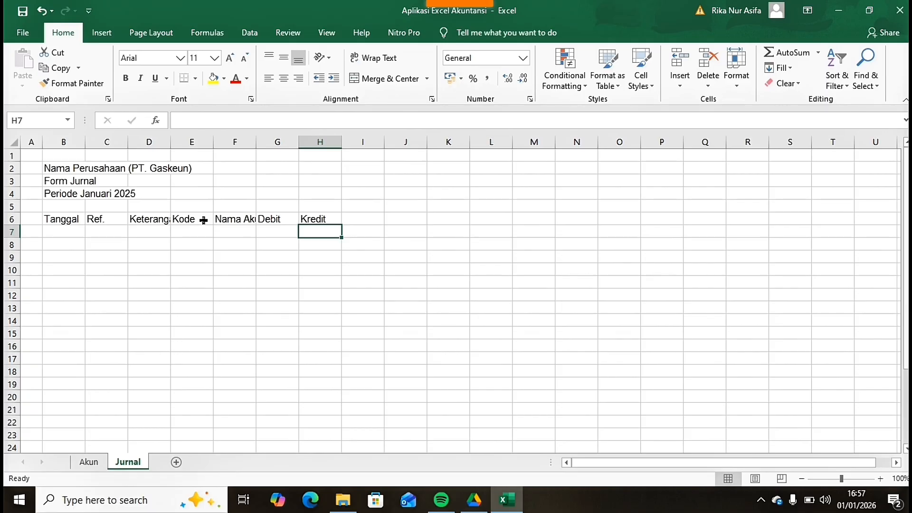
Step: Widen the Keterangan column D and the Nama Akun column F to nearly three times their original width
{"action": "left_click_drag", "start_coordinate": [170, 142], "coordinate": [212, 142]}
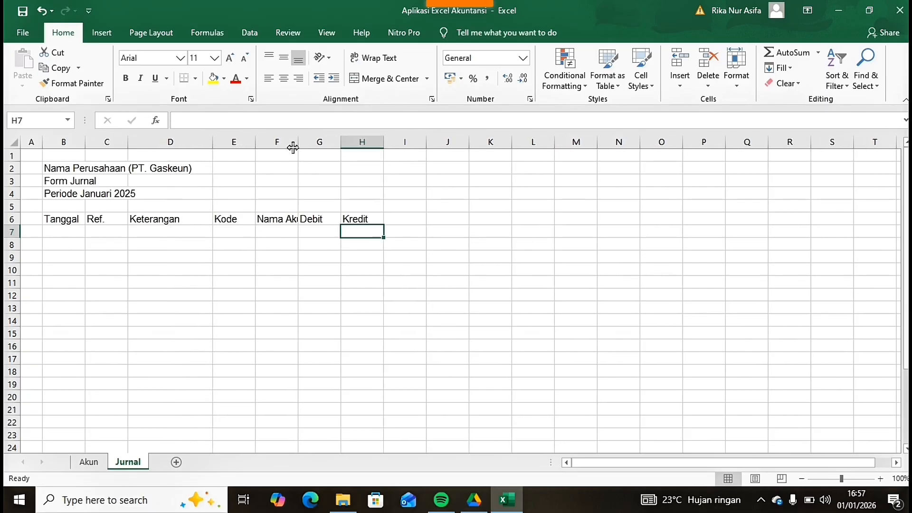
{"action": "left_click_drag", "start_coordinate": [297, 149], "coordinate": [373, 159]}
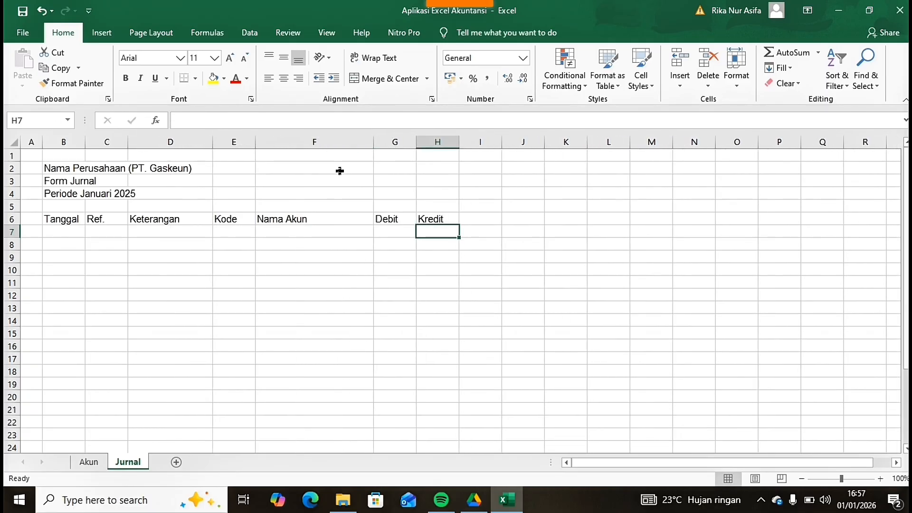
{"action": "left_click_drag", "start_coordinate": [213, 142], "coordinate": [251, 142]}
Step: Center the column headings in B6:H6 and fill them with light blue
{"action": "left_click_drag", "start_coordinate": [62, 219], "coordinate": [474, 219]}
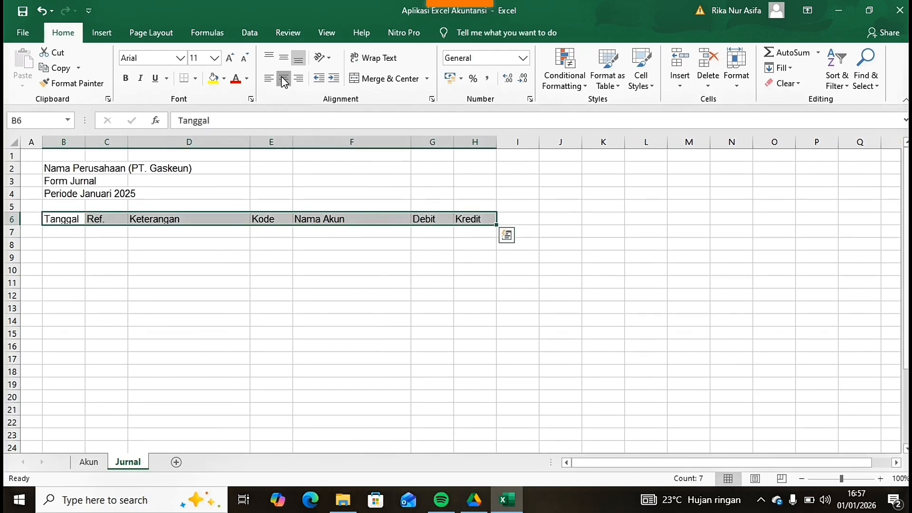
{"action": "left_click", "coordinate": [284, 79]}
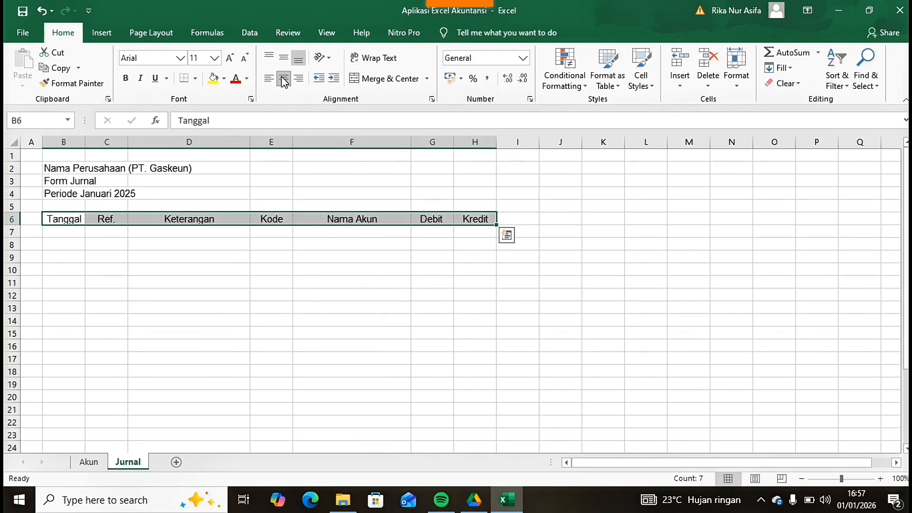
{"action": "left_click", "coordinate": [223, 78]}
{"action": "left_click", "coordinate": [224, 78]}
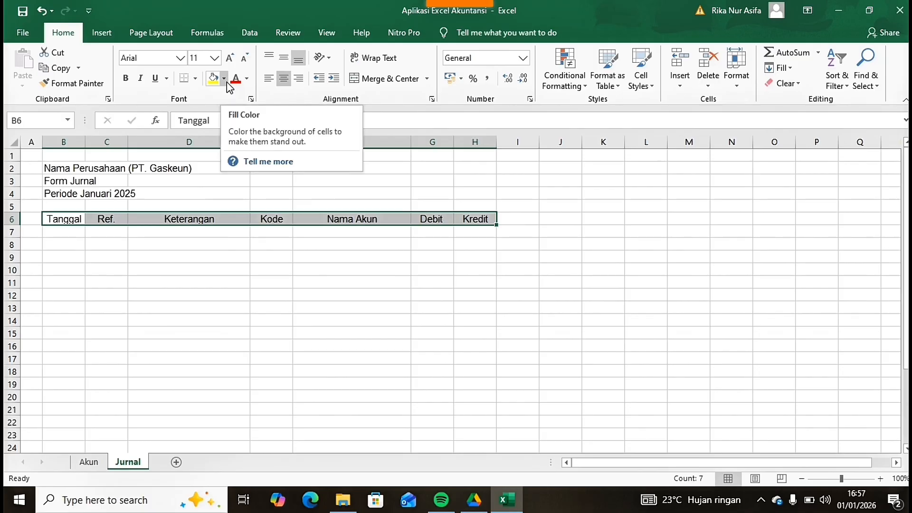
{"action": "left_click", "coordinate": [227, 82]}
{"action": "left_click", "coordinate": [301, 130]}
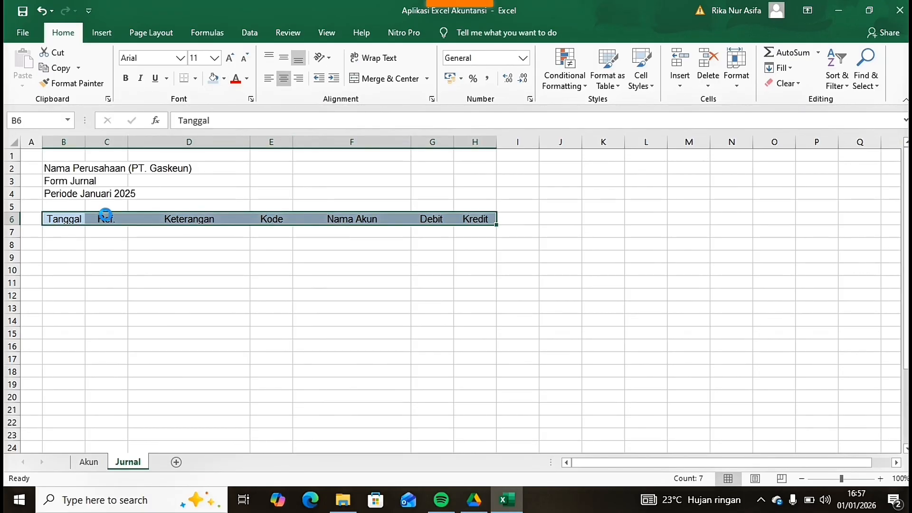
Step: Bold the column headings in B6:H6 and apply all borders to the journal table B6:H25
{"action": "key", "text": "ctrl+b"}
{"action": "left_click", "coordinate": [195, 79]}
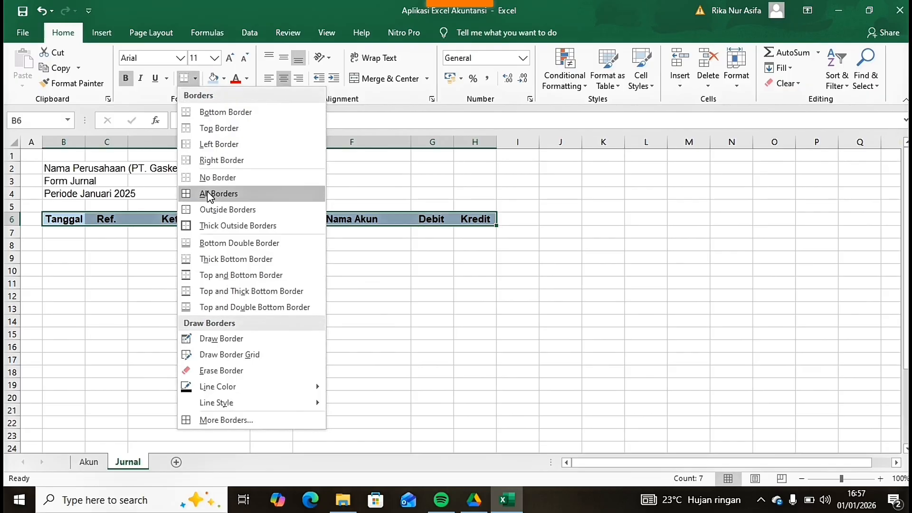
{"action": "left_click", "coordinate": [207, 193]}
{"action": "left_click_drag", "start_coordinate": [92, 230], "coordinate": [472, 360]}
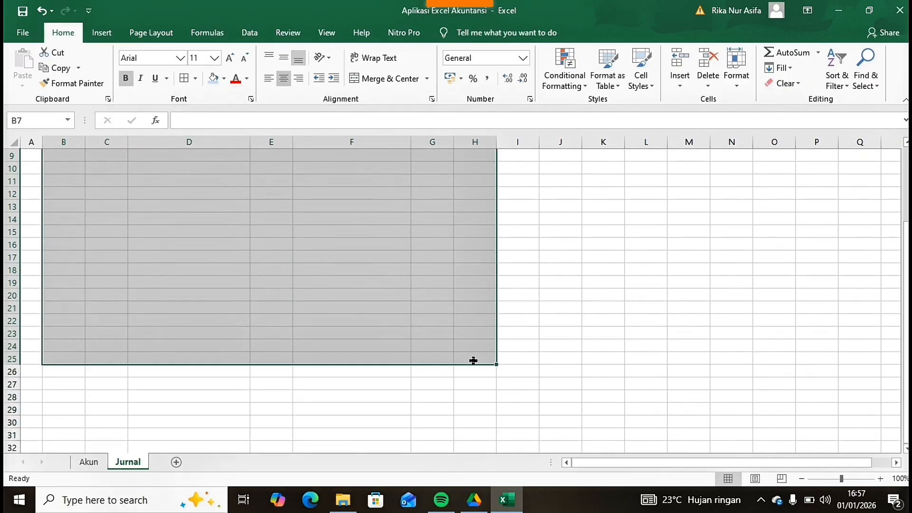
{"action": "left_click", "coordinate": [183, 81]}
Step: Merge and center each of the three title lines in rows 2 to 4 across columns B to H
{"action": "scroll", "coordinate": [247, 232], "scroll_direction": "up", "scroll_amount": 3}
{"action": "left_click_drag", "start_coordinate": [71, 169], "coordinate": [494, 171]}
{"action": "left_click", "coordinate": [380, 78]}
{"action": "left_click_drag", "start_coordinate": [82, 180], "coordinate": [518, 181]}
{"action": "left_click_drag", "start_coordinate": [78, 181], "coordinate": [484, 181]}
{"action": "left_click", "coordinate": [385, 78]}
{"action": "left_click_drag", "start_coordinate": [75, 195], "coordinate": [485, 193]}
{"action": "left_click", "coordinate": [387, 79]}
Step: Format the title block B2:H4 with bold text, light blue fill and a thick outside border
{"action": "left_click_drag", "start_coordinate": [285, 167], "coordinate": [287, 190]}
{"action": "key", "text": "ctrl+b"}
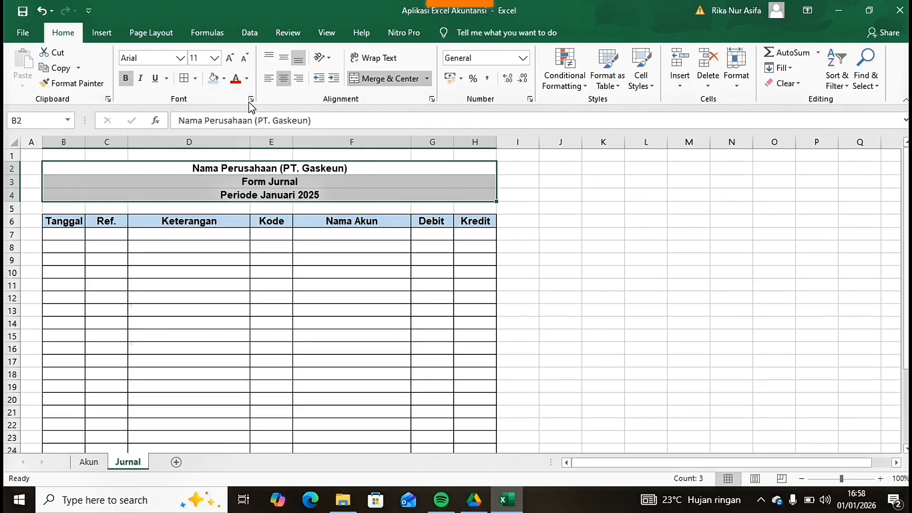
{"action": "left_click", "coordinate": [213, 77]}
{"action": "left_click", "coordinate": [195, 79]}
{"action": "left_click", "coordinate": [209, 227]}
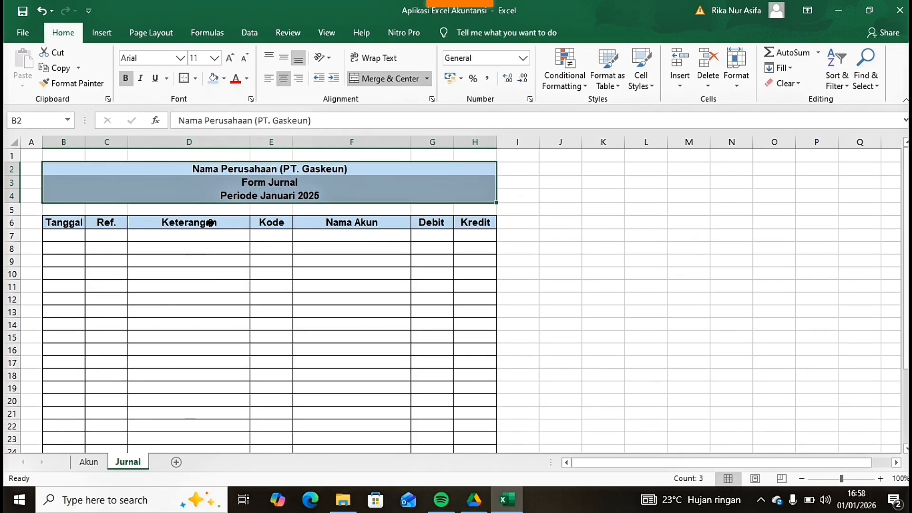
Step: Add list data validation with source =kodeakun to the first Kode cell E7 and open its dropdown
{"action": "left_click", "coordinate": [266, 235]}
{"action": "left_click", "coordinate": [249, 32]}
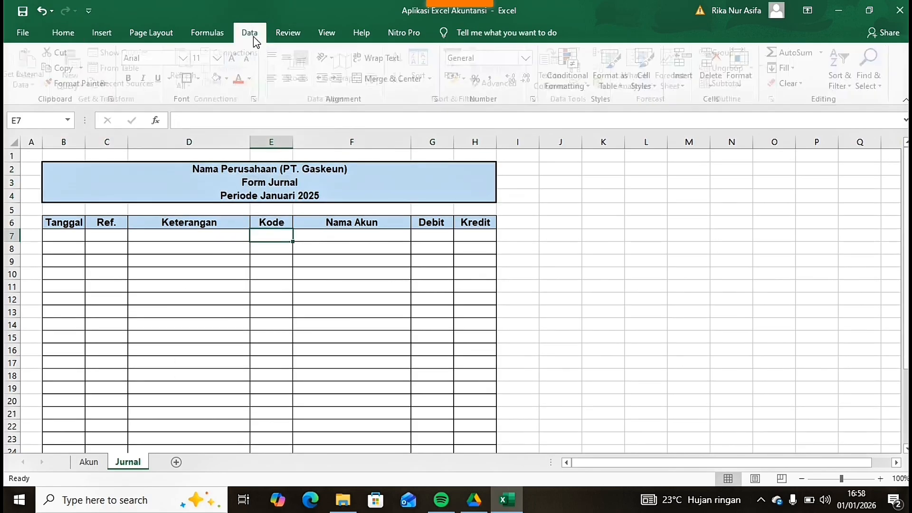
{"action": "left_click", "coordinate": [581, 84]}
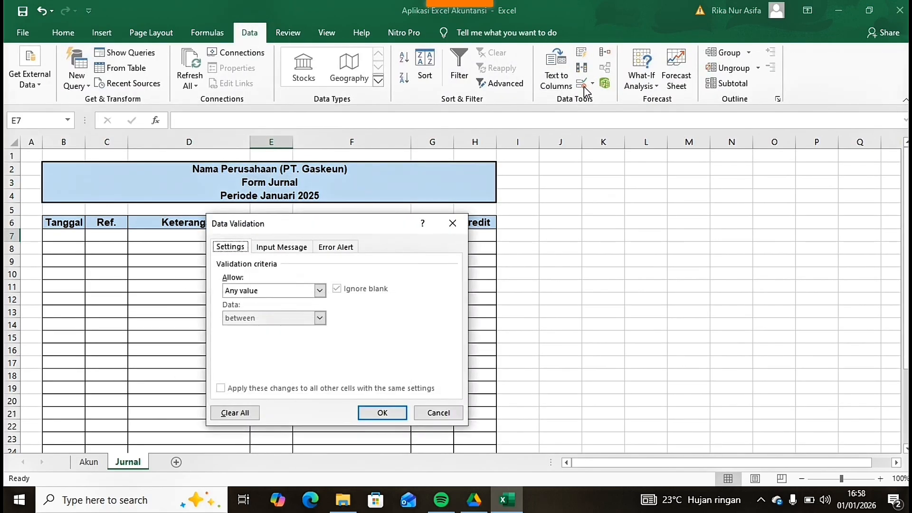
{"action": "left_click", "coordinate": [320, 290]}
{"action": "left_click", "coordinate": [269, 331]}
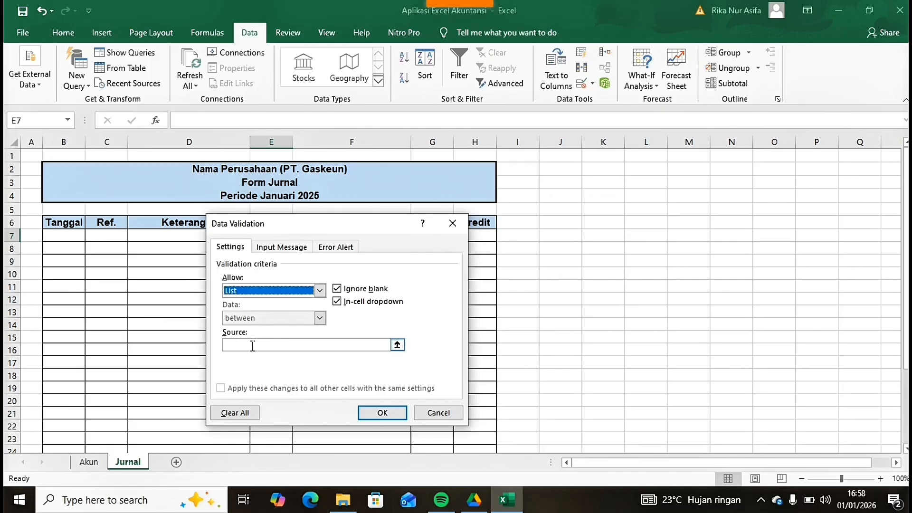
{"action": "left_click", "coordinate": [252, 346]}
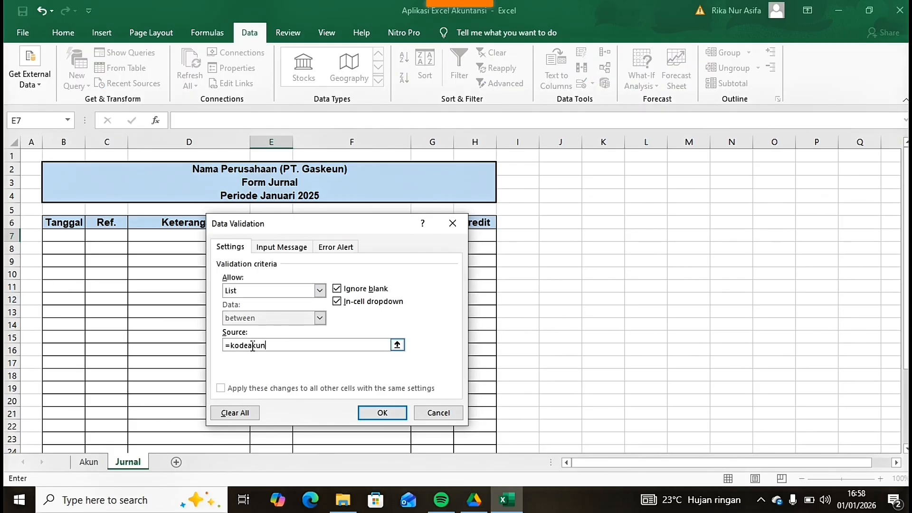
{"action": "left_click", "coordinate": [381, 411]}
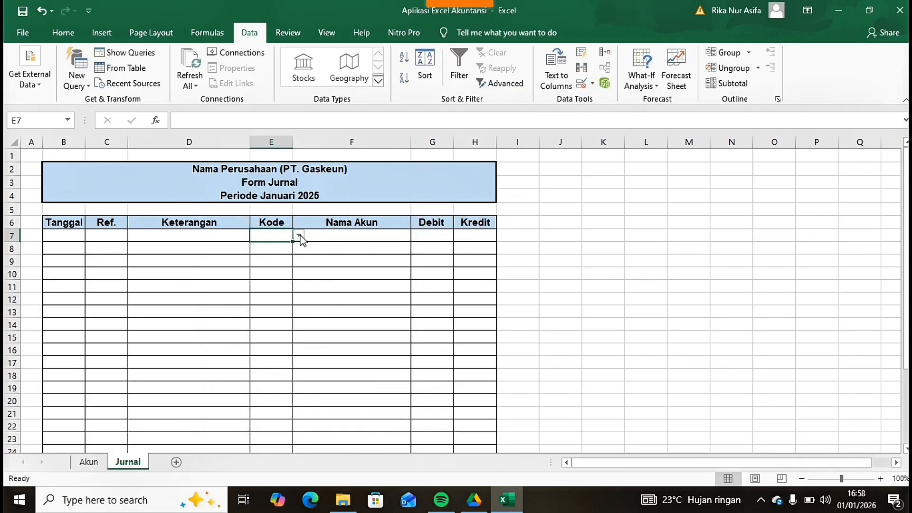
{"action": "left_click", "coordinate": [299, 236]}
Step: Begin an IF formula in F7 that returns empty text when E7 is blank: =IF(E7="";""
{"action": "left_click", "coordinate": [332, 236]}
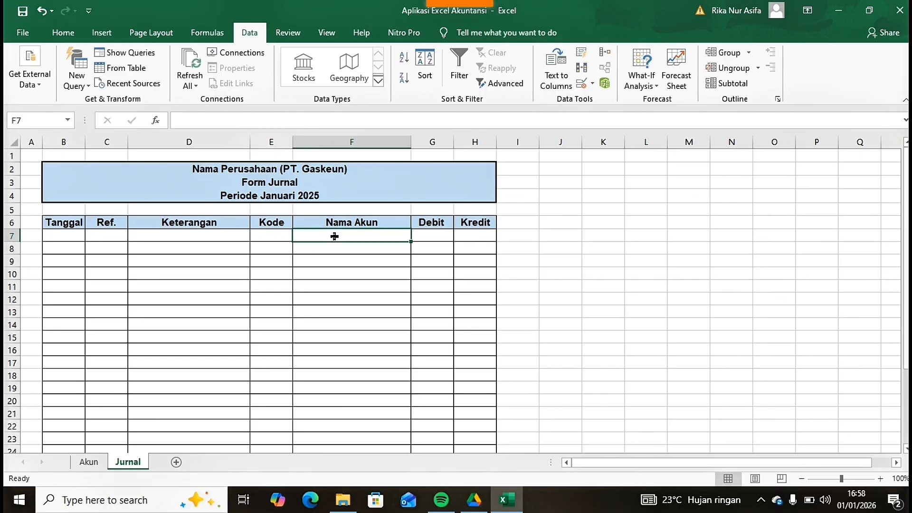
{"action": "type", "text": "=if"}
{"action": "double_click", "coordinate": [335, 251]}
{"action": "left_click", "coordinate": [269, 236]}
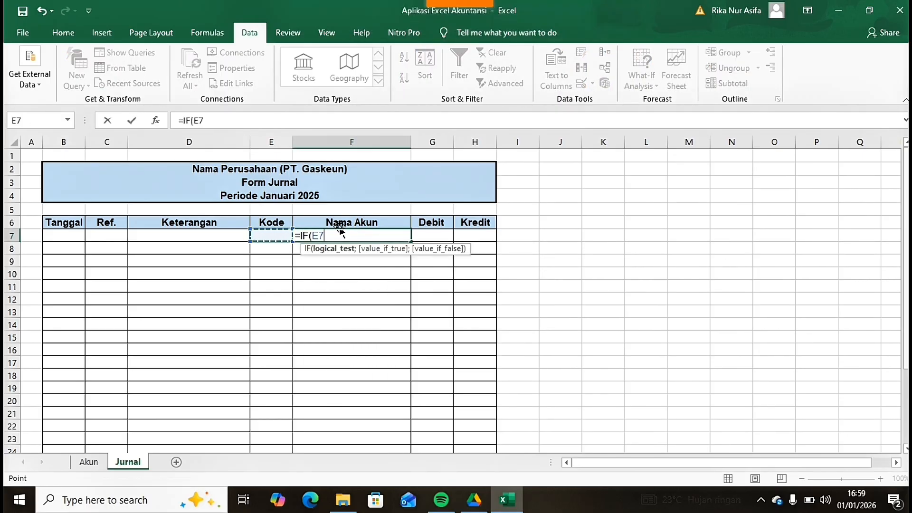
{"action": "type", "text": "=;\"\";"}
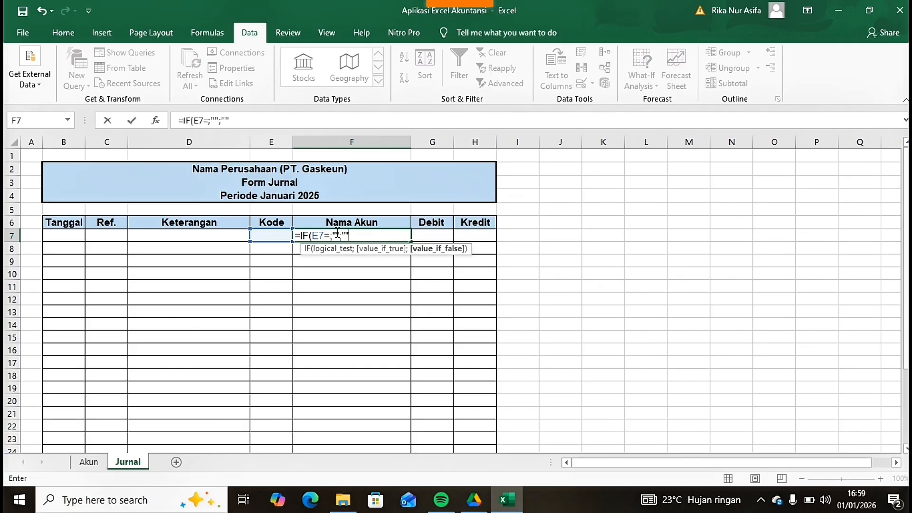
{"action": "left_click", "coordinate": [334, 235]}
{"action": "key", "text": "BackSpace"}
{"action": "left_click", "coordinate": [362, 236]}
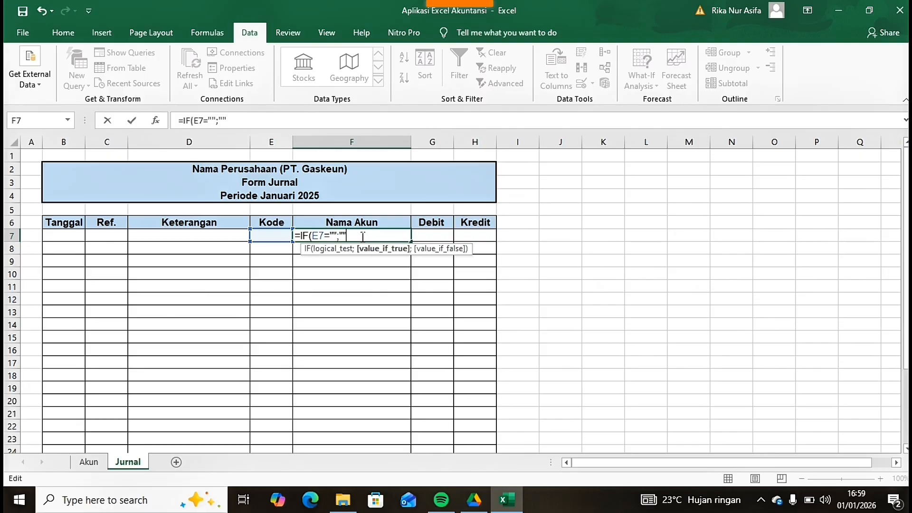
Step: Append VLOOKUP(E7;T_Akun;2;0) to the F7 formula, close the IF function and submit it
{"action": "type", "text": "vloo"}
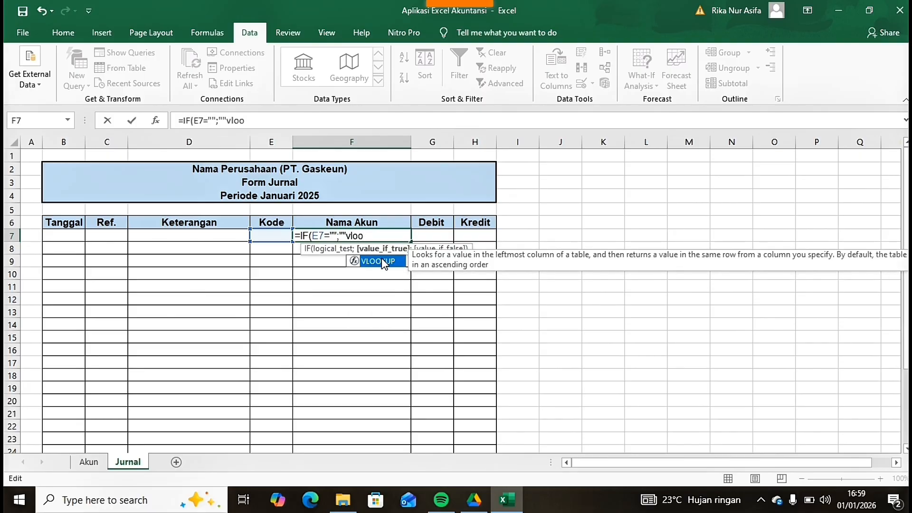
{"action": "double_click", "coordinate": [381, 260]}
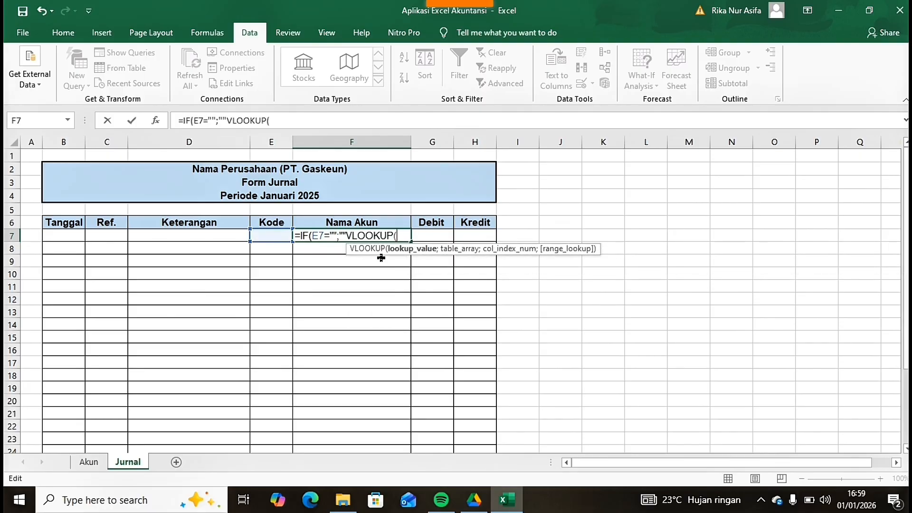
{"action": "left_click", "coordinate": [279, 236]}
{"action": "type", "text": ";t"}
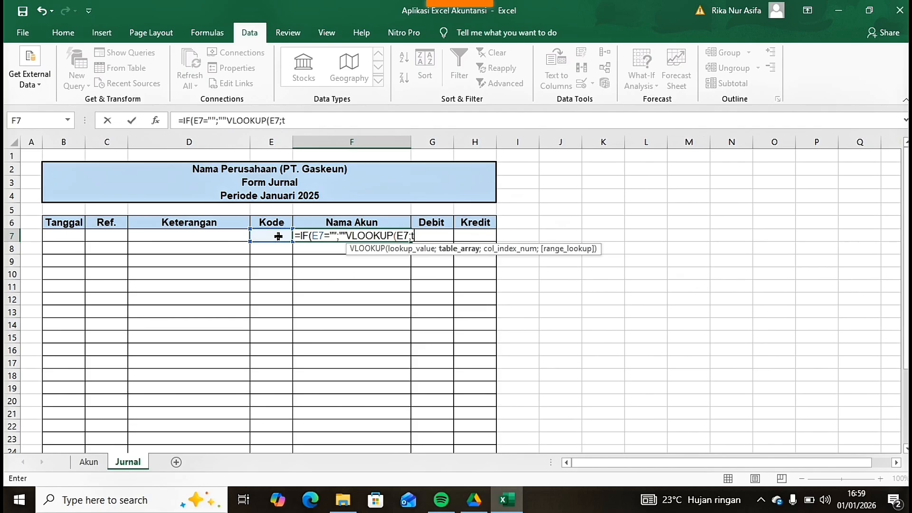
{"action": "double_click", "coordinate": [457, 341]}
{"action": "type", "text": ";2;0)"}
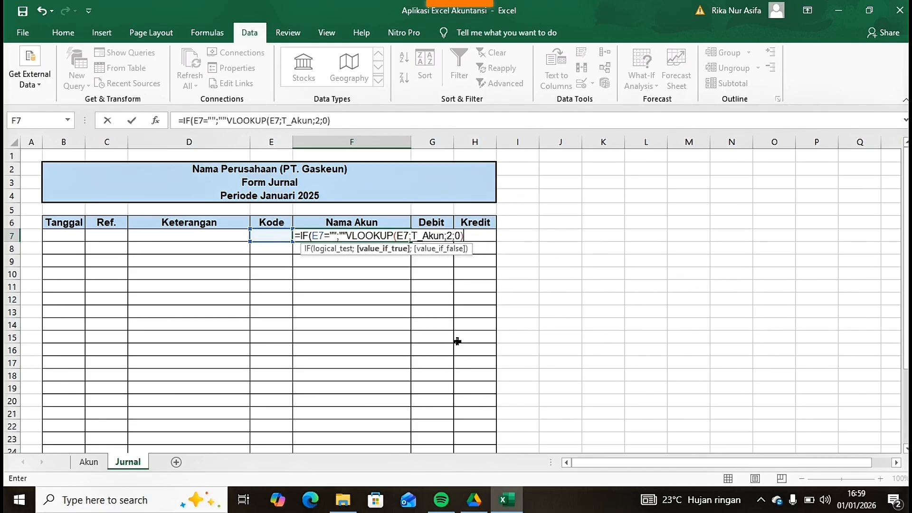
{"action": "type", "text": ")"}
{"action": "key", "text": "Return"}
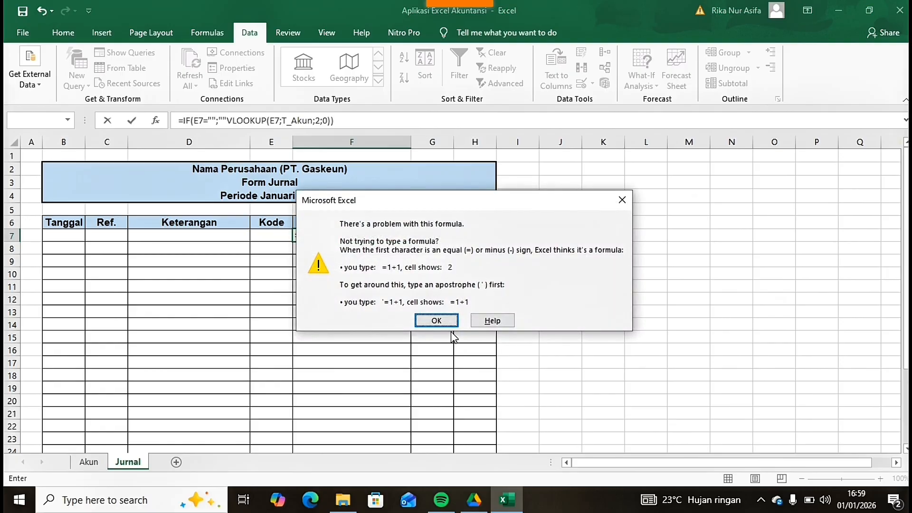
Step: Insert the missing semicolon before VLOOKUP so F7 contains =IF(E7="";"";VLOOKUP(E7;T_Akun;2;0))
{"action": "left_click", "coordinate": [434, 319]}
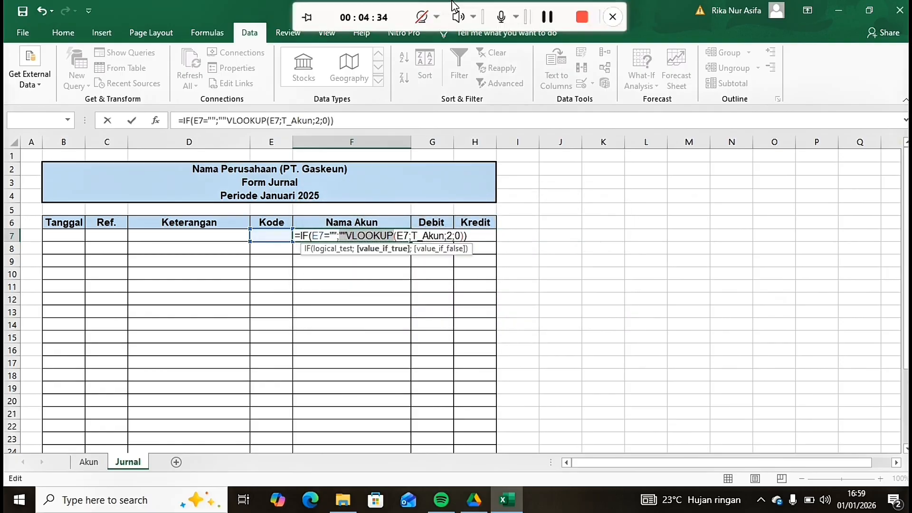
{"action": "left_click", "coordinate": [347, 235]}
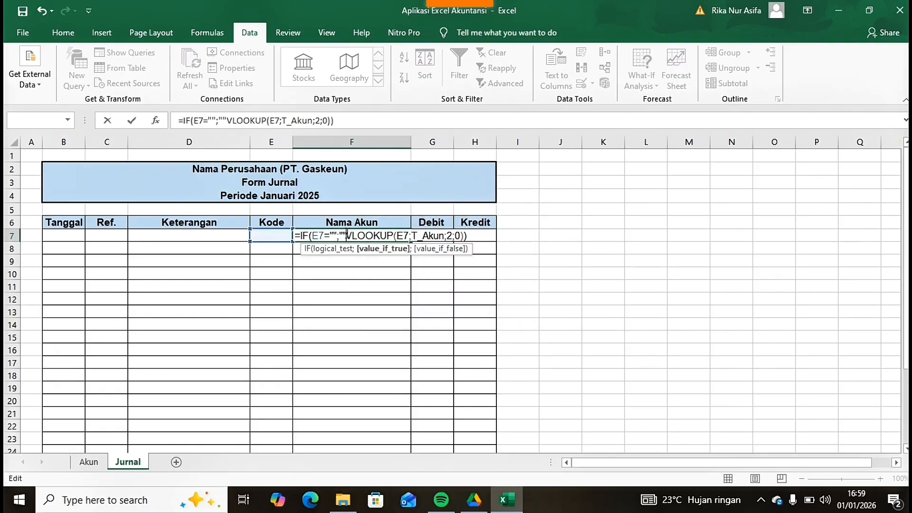
{"action": "type", "text": ";"}
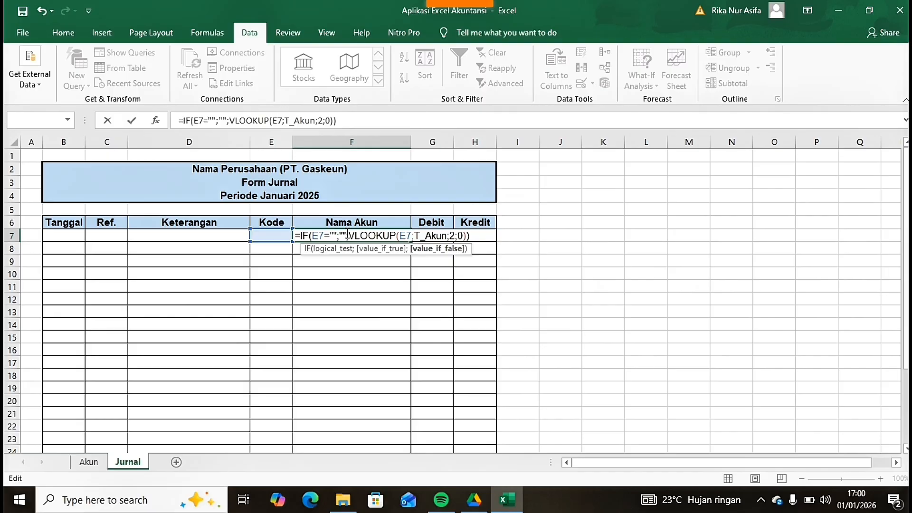
{"action": "key", "text": "Return"}
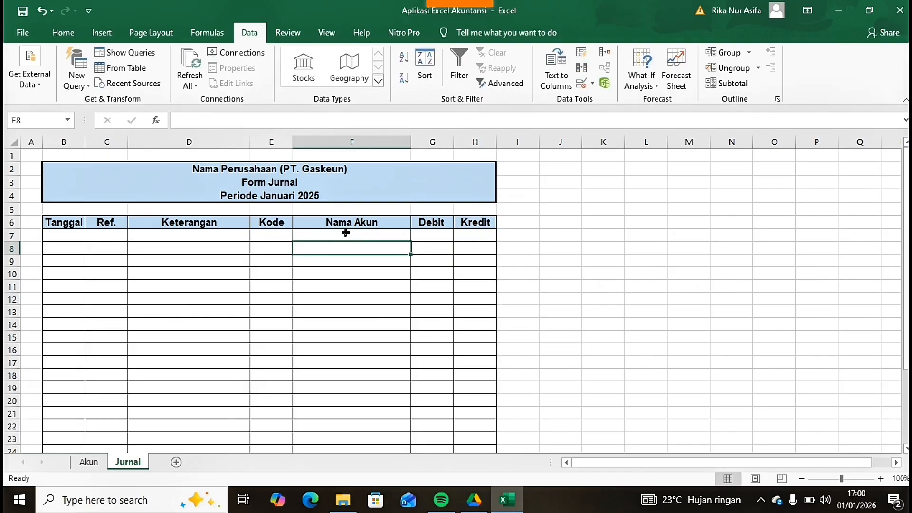
Step: Choose account code 1-111 from the dropdown in E7 to test the account name lookup
{"action": "left_click", "coordinate": [282, 235]}
{"action": "left_click", "coordinate": [298, 236]}
{"action": "left_click", "coordinate": [284, 245]}
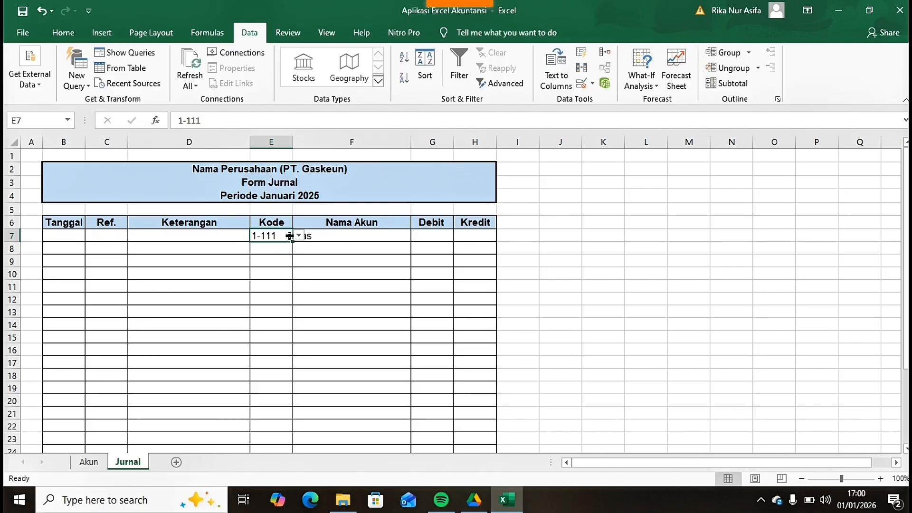
Step: Try filling the code in E7 down to E25, undo the fill, and clear E7
{"action": "left_click_drag", "start_coordinate": [293, 242], "coordinate": [281, 356]}
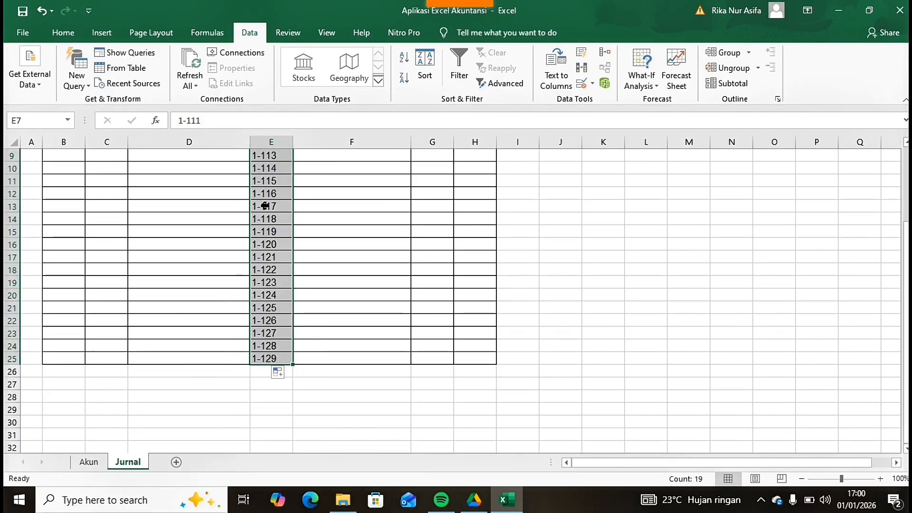
{"action": "left_click", "coordinate": [42, 11]}
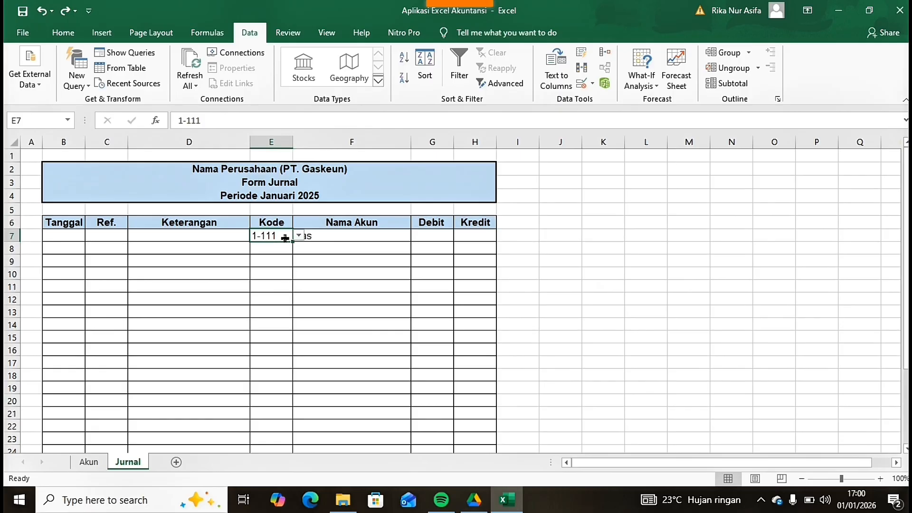
{"action": "key", "text": "BackSpace"}
{"action": "left_click", "coordinate": [319, 239]}
Step: Fill the empty validated cell E7 down to E25 and the account name formula in F7 down to F25
{"action": "left_click", "coordinate": [288, 236]}
{"action": "left_click_drag", "start_coordinate": [294, 244], "coordinate": [290, 372]}
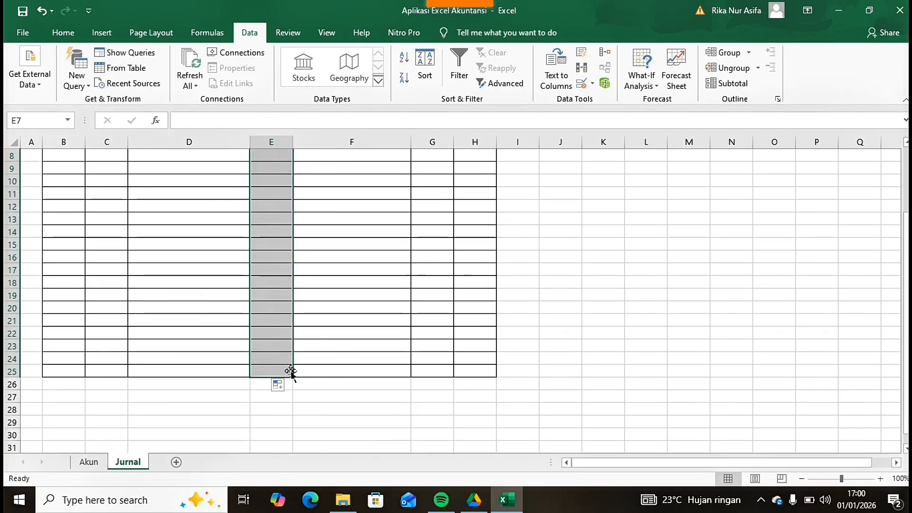
{"action": "scroll", "coordinate": [386, 275], "scroll_direction": "up", "scroll_amount": 3}
{"action": "left_click", "coordinate": [366, 236]}
{"action": "left_click_drag", "start_coordinate": [411, 242], "coordinate": [401, 371]}
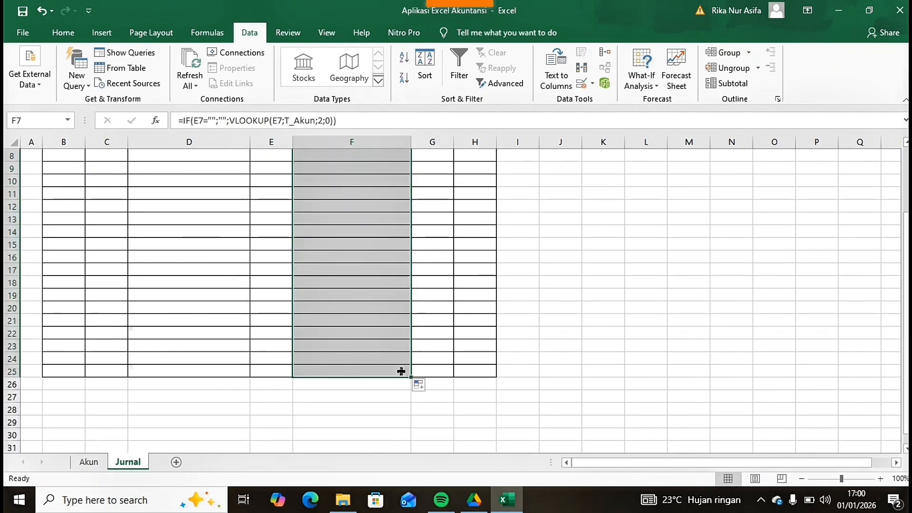
{"action": "left_click", "coordinate": [667, 358]}
{"action": "scroll", "coordinate": [600, 330], "scroll_direction": "up", "scroll_amount": 3}
Step: Insert three new columns before the Tanggal column, starting at column B
{"action": "left_click", "coordinate": [72, 145]}
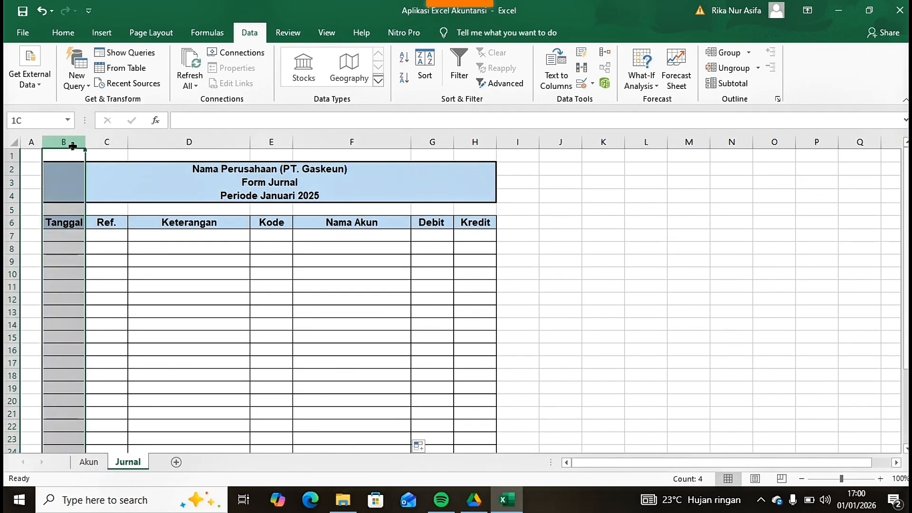
{"action": "right_click", "coordinate": [72, 145]}
{"action": "left_click", "coordinate": [110, 241]}
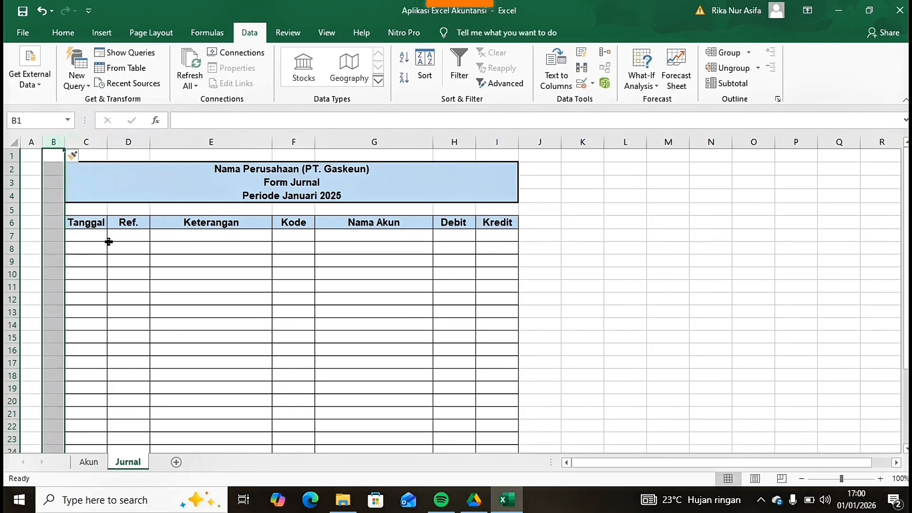
{"action": "right_click", "coordinate": [55, 142]}
{"action": "left_click", "coordinate": [86, 237]}
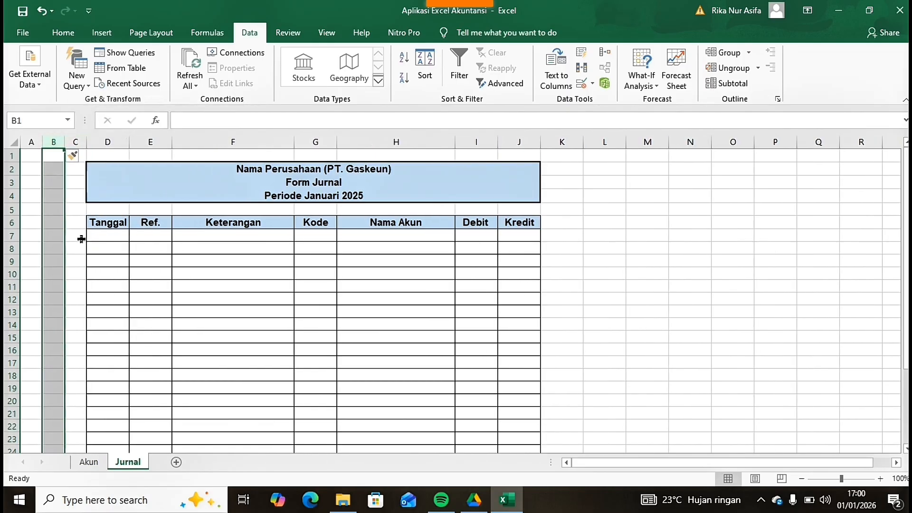
{"action": "right_click", "coordinate": [49, 138]}
{"action": "left_click", "coordinate": [84, 235]}
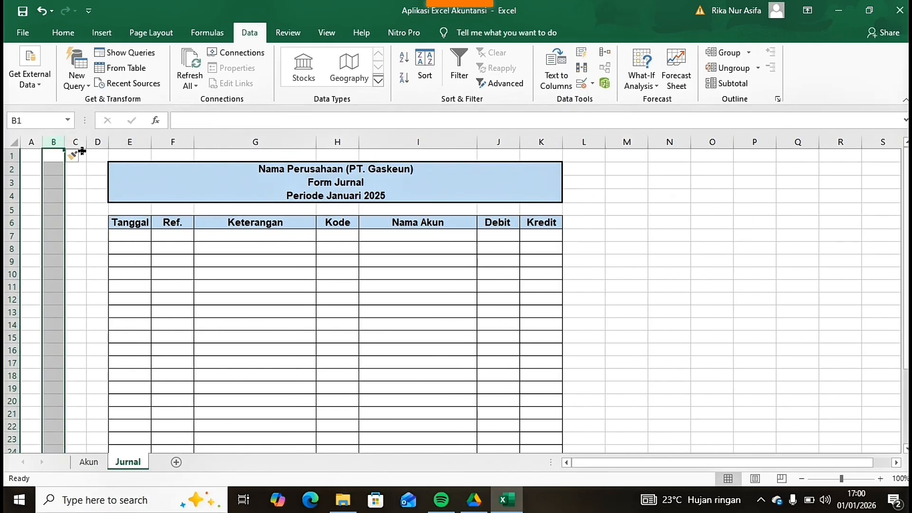
Step: Widen the empty columns B and C beside the journal form
{"action": "left_click_drag", "start_coordinate": [66, 138], "coordinate": [87, 142]}
{"action": "left_click_drag", "start_coordinate": [90, 143], "coordinate": [131, 145]}
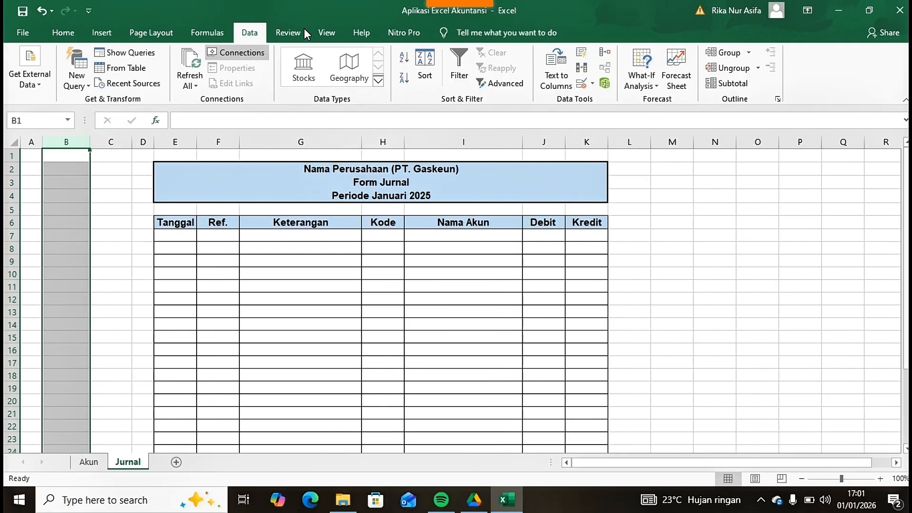
Step: Enter =IF(H7="kode";H7;"") in C7 and fill the formula down to C25
{"action": "left_click", "coordinate": [121, 235]}
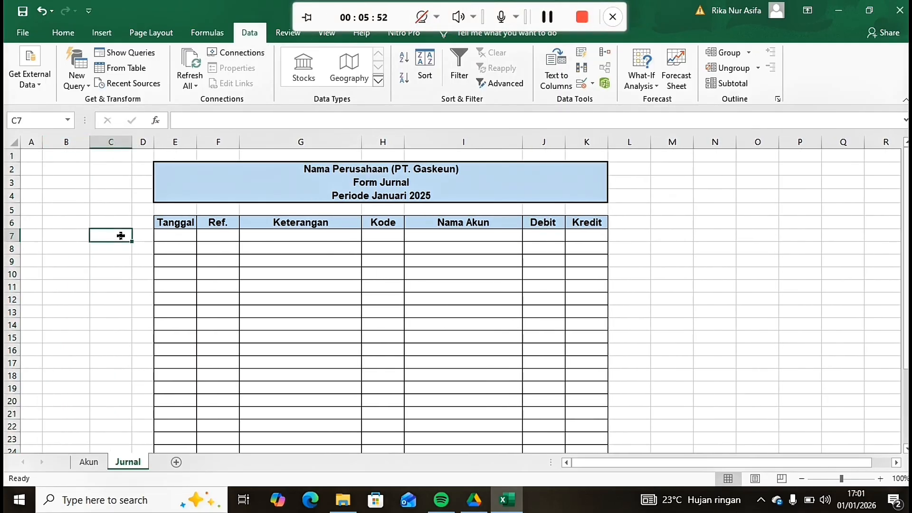
{"action": "type", "text": "=if"}
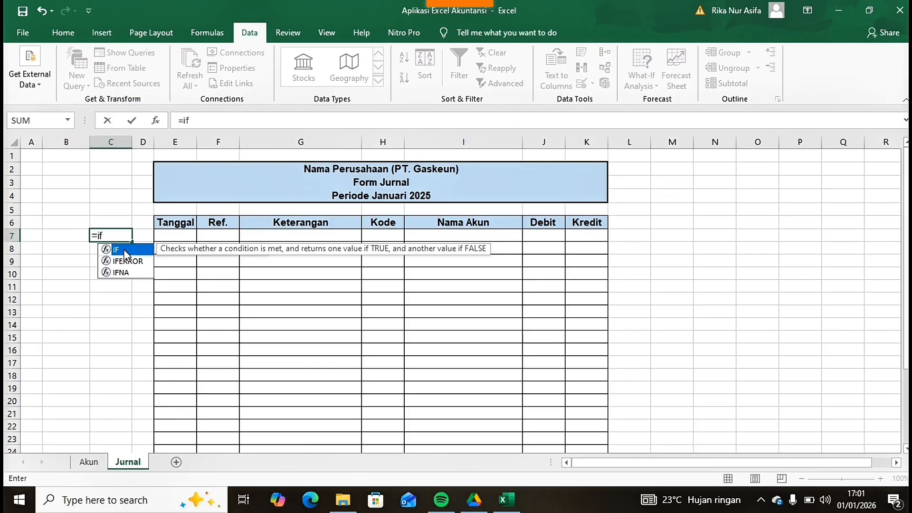
{"action": "double_click", "coordinate": [120, 250]}
{"action": "left_click", "coordinate": [386, 234]}
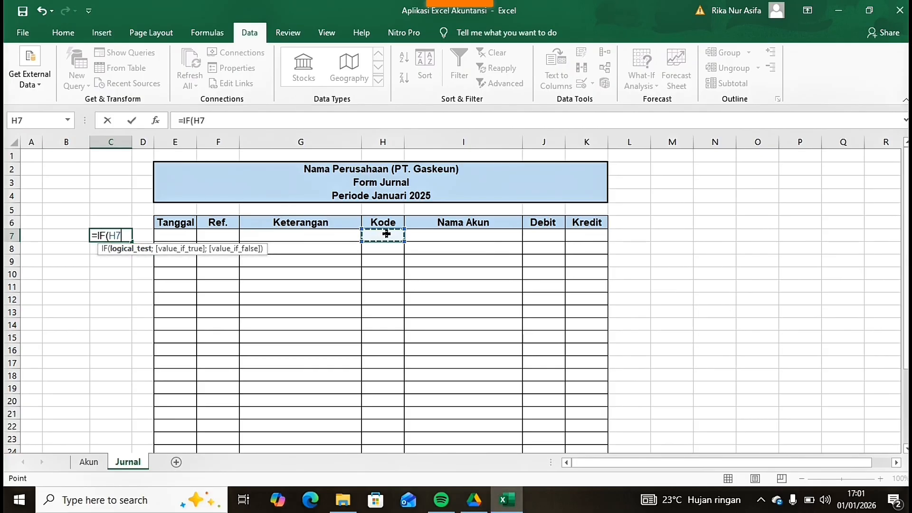
{"action": "type", "text": "=\"k"}
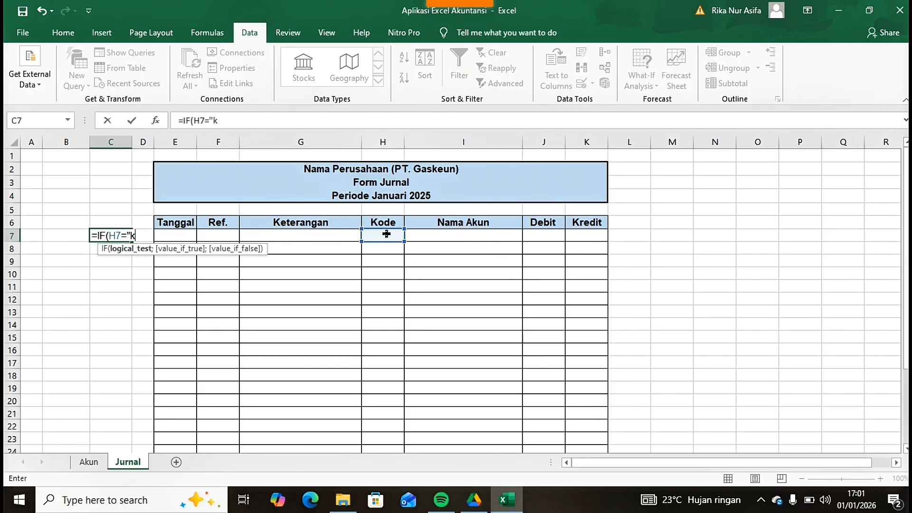
{"action": "type", "text": "ode\";"}
{"action": "left_click", "coordinate": [386, 233]}
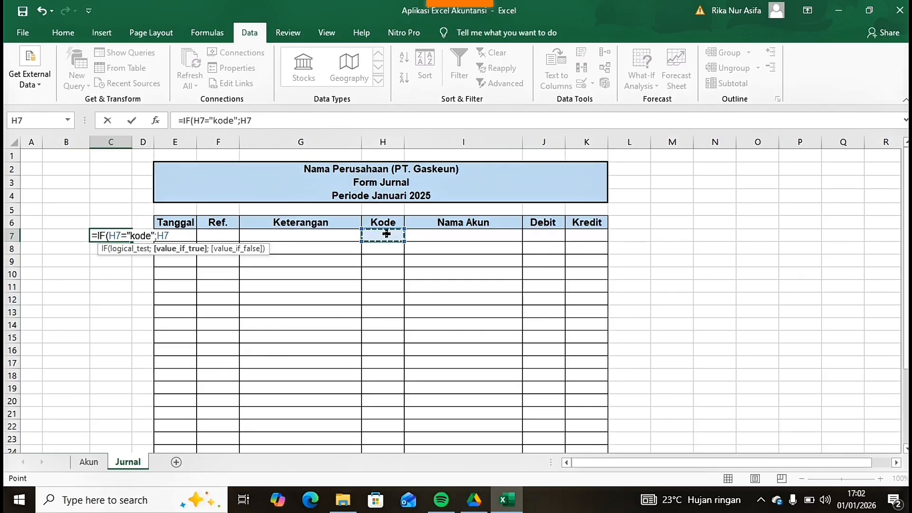
{"action": "type", "text": ";\"\""}
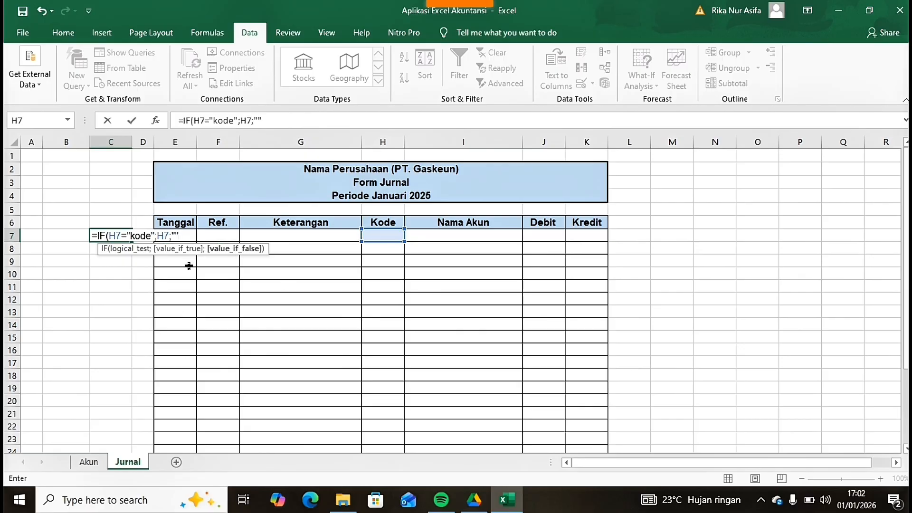
{"action": "type", "text": ")"}
{"action": "key", "text": "Return"}
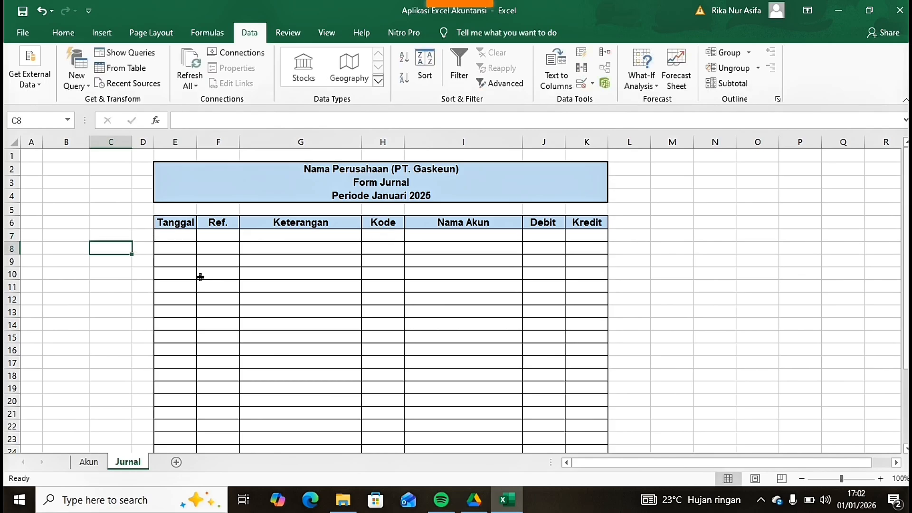
{"action": "left_click", "coordinate": [110, 237]}
{"action": "left_click_drag", "start_coordinate": [131, 242], "coordinate": [132, 354]}
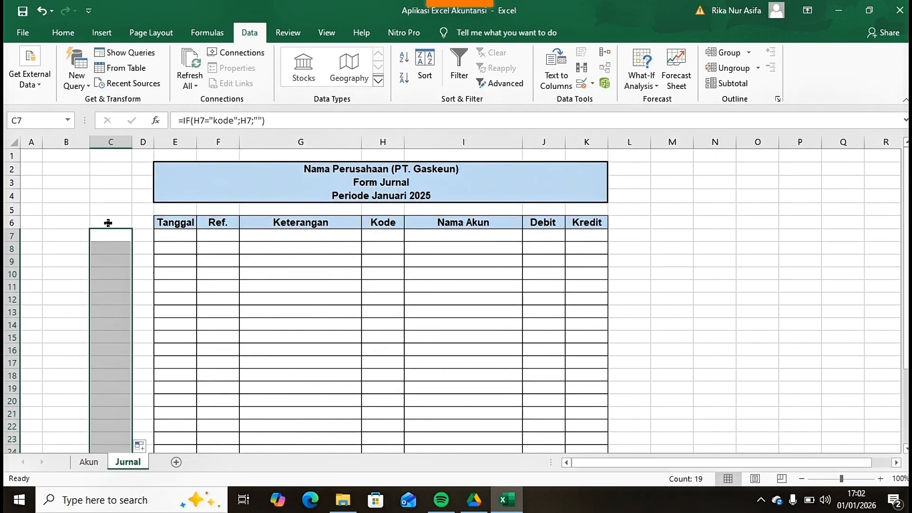
Step: Enter the heading KB in C6 and make it centred and bold
{"action": "left_click", "coordinate": [108, 223]}
{"action": "type", "text": "KB"}
{"action": "key", "text": "Return"}
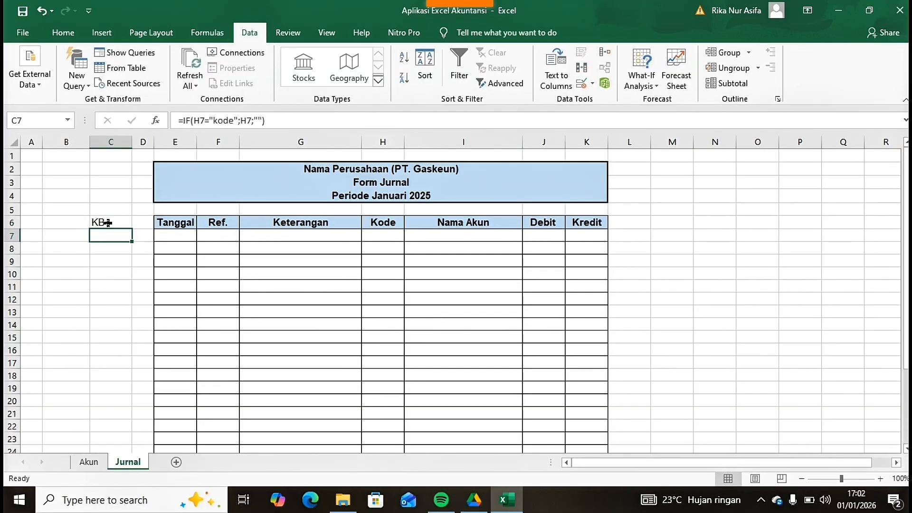
{"action": "left_click", "coordinate": [100, 225]}
{"action": "left_click", "coordinate": [65, 33]}
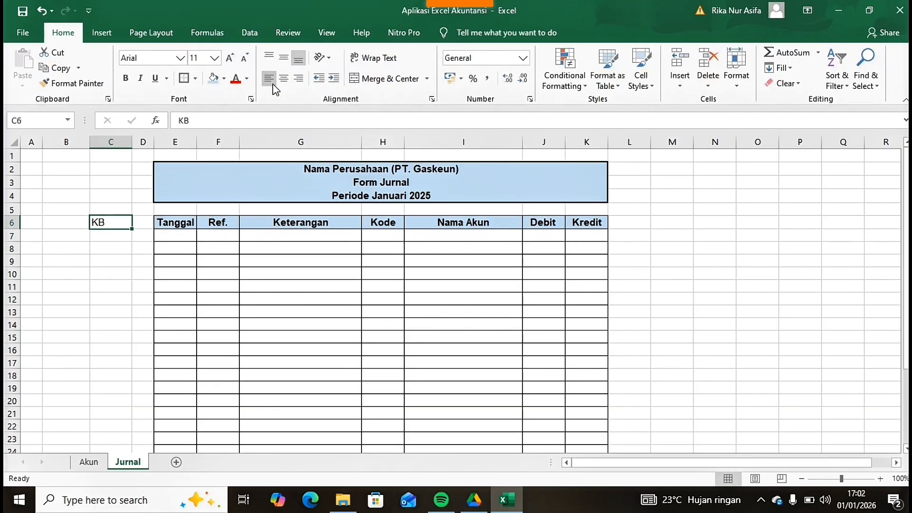
{"action": "left_click", "coordinate": [284, 78]}
{"action": "key", "text": "ctrl+b"}
{"action": "mouse_move", "coordinate": [572, 26]}
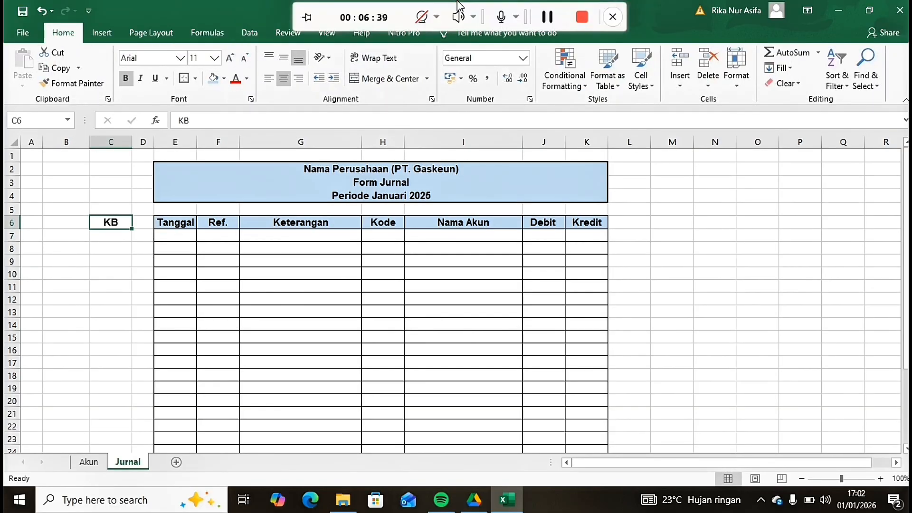
Step: Hide all columns from P to the end of the Jurnal sheet
{"action": "left_click", "coordinate": [666, 211]}
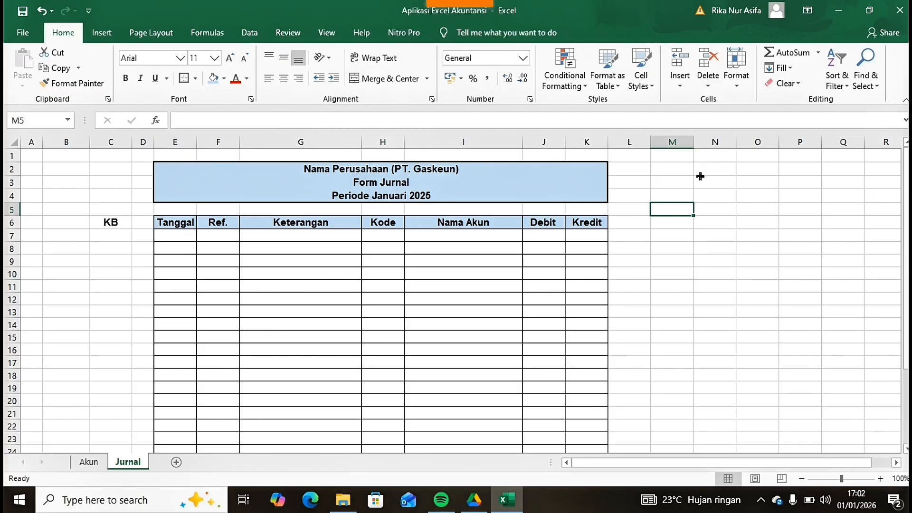
{"action": "left_click", "coordinate": [791, 142]}
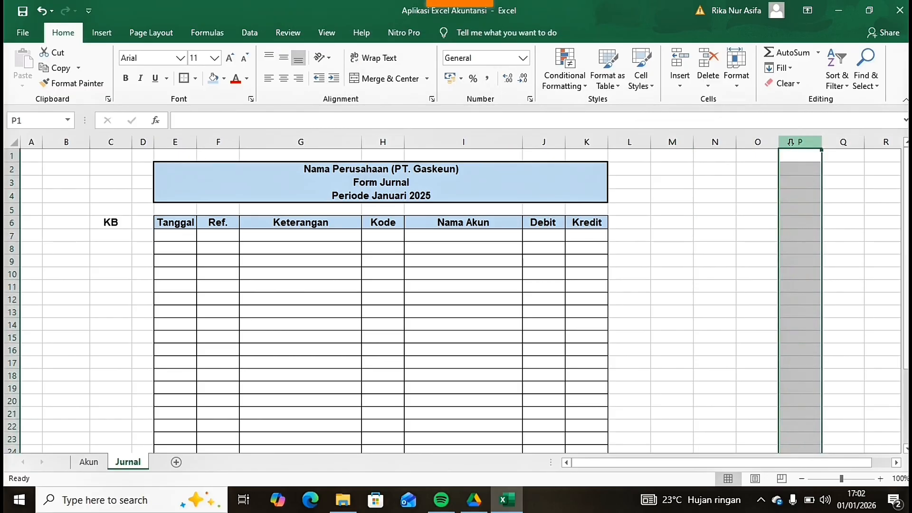
{"action": "key", "text": "ctrl+shift+Right"}
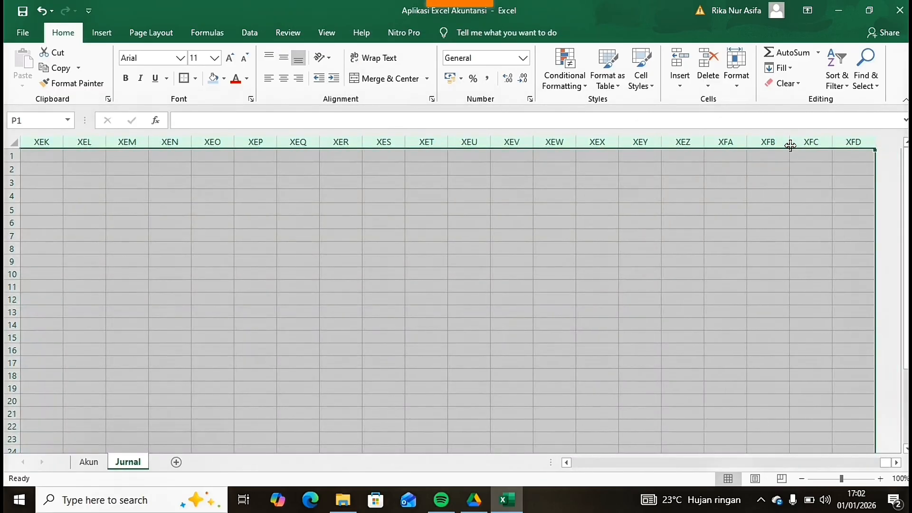
{"action": "right_click", "coordinate": [695, 236]}
{"action": "left_click", "coordinate": [723, 413]}
{"action": "left_click", "coordinate": [527, 250]}
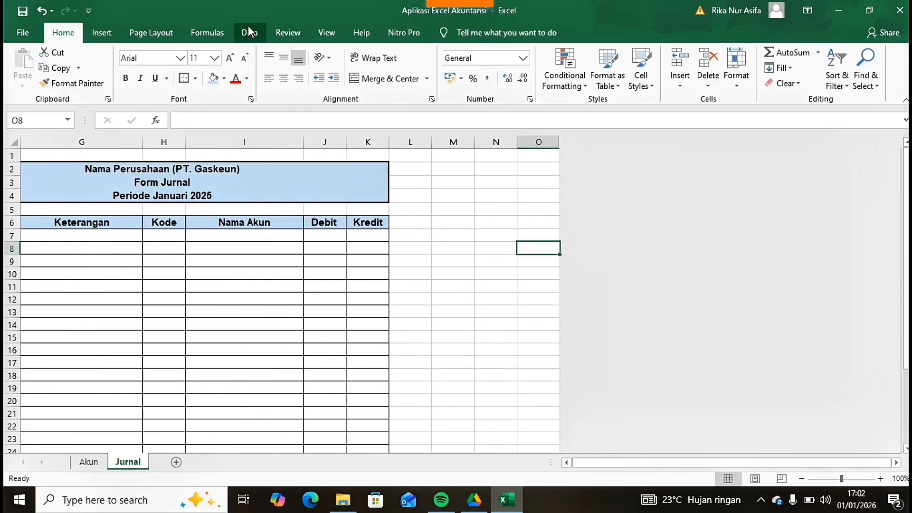
Step: Turn off the gridlines on the Jurnal sheet
{"action": "left_click", "coordinate": [327, 33]}
{"action": "left_click", "coordinate": [195, 79]}
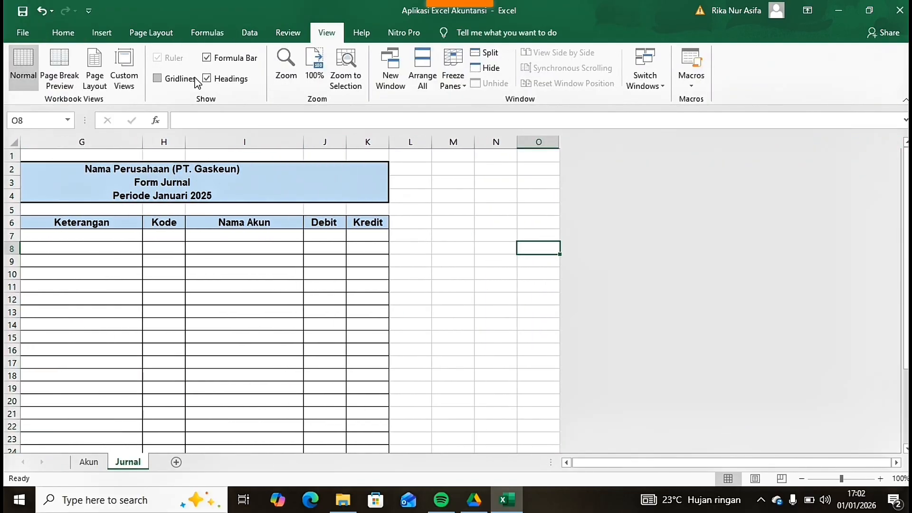
{"action": "scroll", "coordinate": [305, 252], "scroll_direction": "left", "scroll_amount": 4}
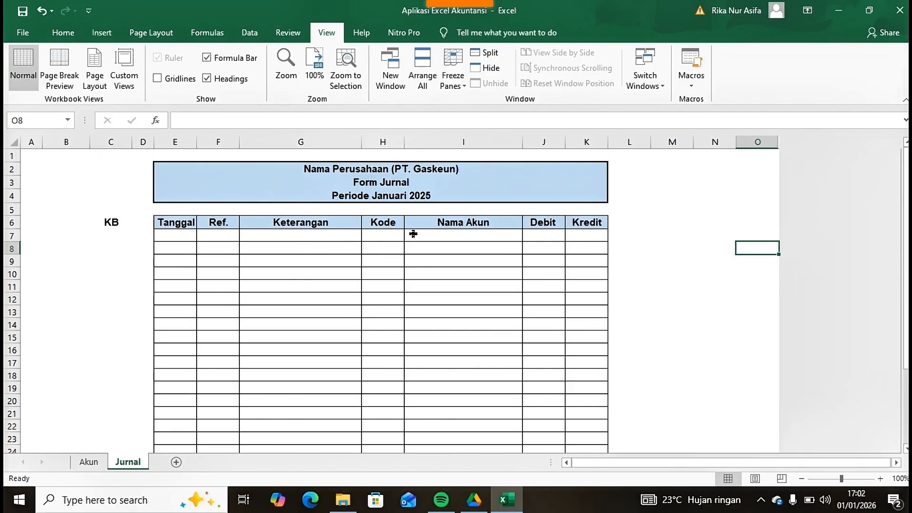
{"action": "scroll", "coordinate": [363, 257], "scroll_direction": "down", "scroll_amount": 7}
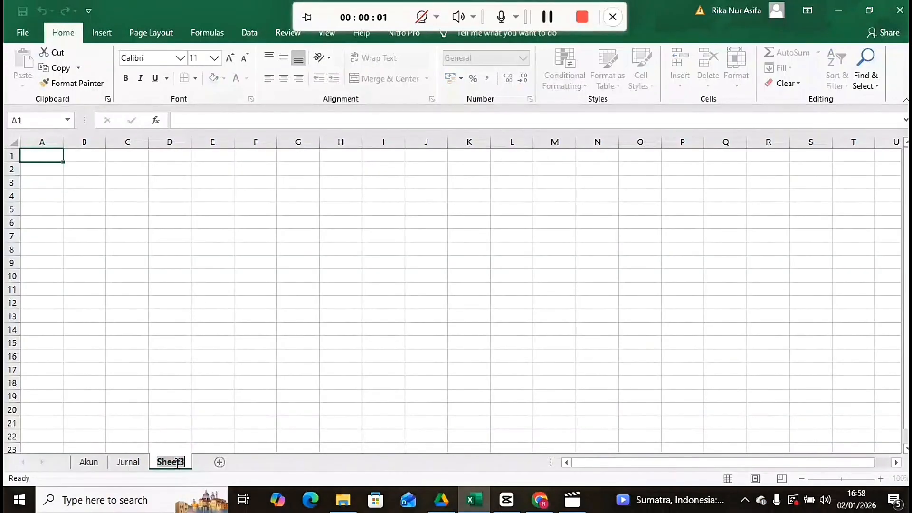
Step: Rename Sheet3 as Buku Besar
{"action": "key", "text": "BackSpace"}
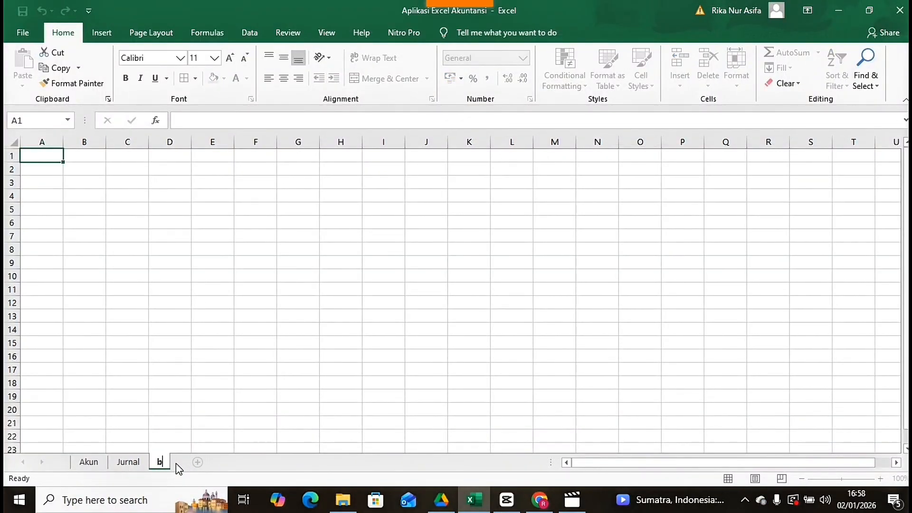
{"action": "type", "text": "Buku Besar"}
{"action": "key", "text": "Return"}
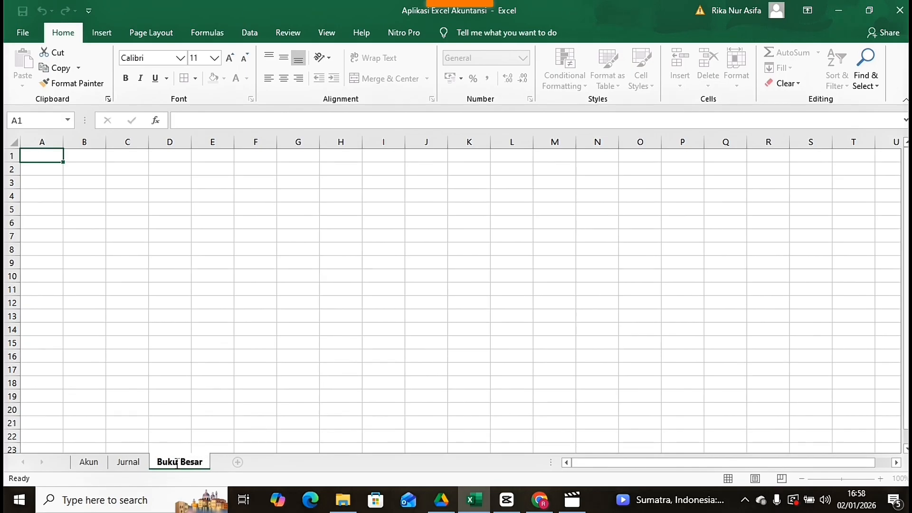
Step: Set the font of the whole Buku Besar sheet to Arial and narrow column A
{"action": "left_click", "coordinate": [13, 141]}
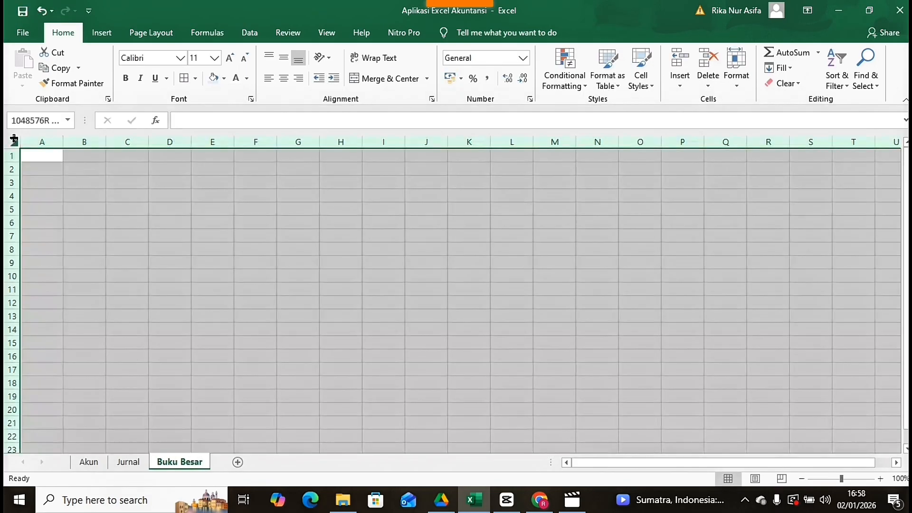
{"action": "left_click", "coordinate": [181, 58]}
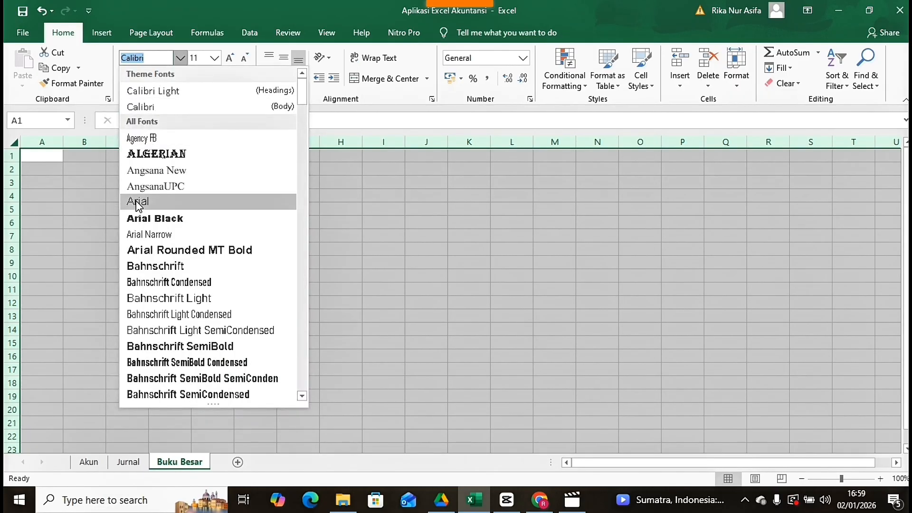
{"action": "left_click", "coordinate": [135, 201]}
{"action": "left_click", "coordinate": [78, 170]}
{"action": "left_click_drag", "start_coordinate": [63, 141], "coordinate": [39, 142]}
Step: Enter the title lines "Nama Perusahaan (PT.Gaskeun)", "Buku Besar", "Akun" and "Periode Januari 2025" in B2 to B5
{"action": "type", "text": "Nama"}
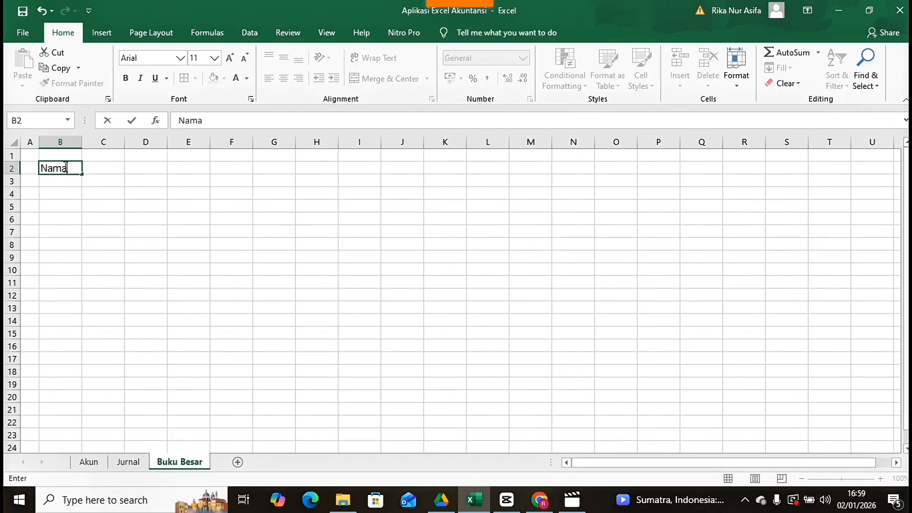
{"action": "type", "text": " Perusahaan"}
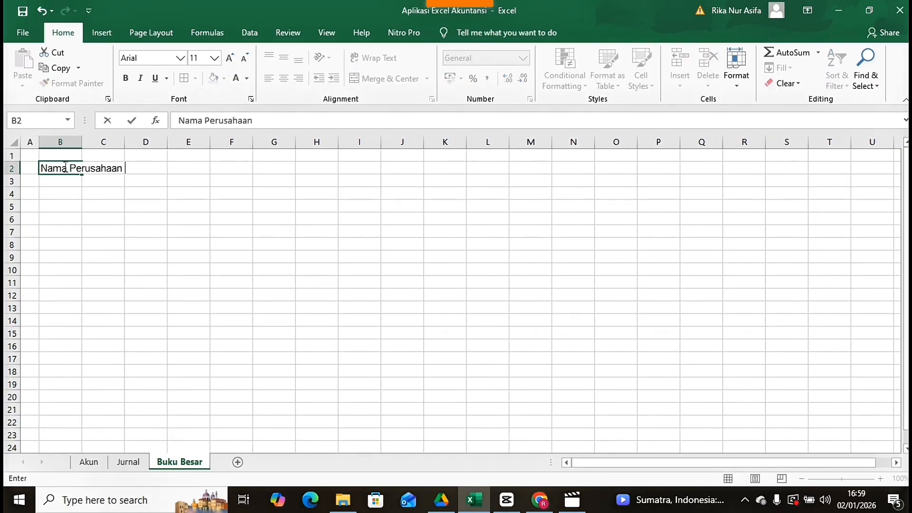
{"action": "type", "text": " (PT.Gaskeun"}
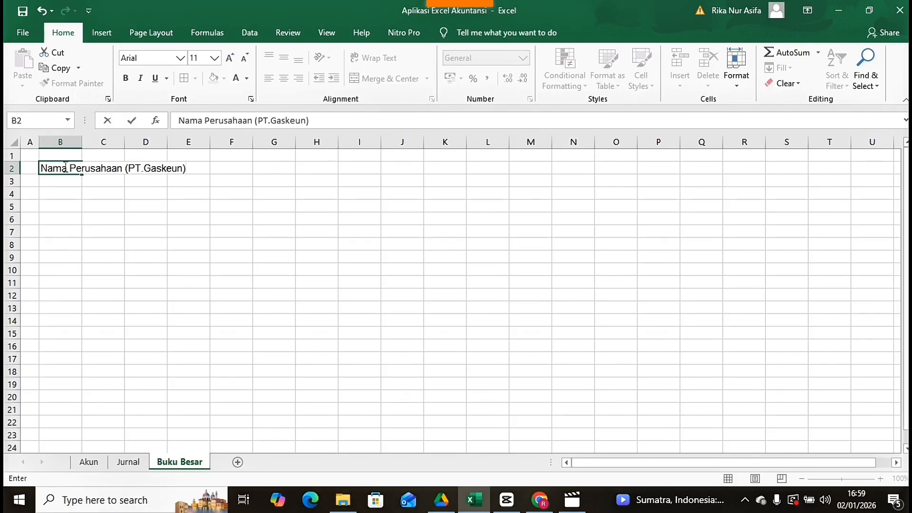
{"action": "key", "text": "Return"}
{"action": "type", "text": "Buku Besar"}
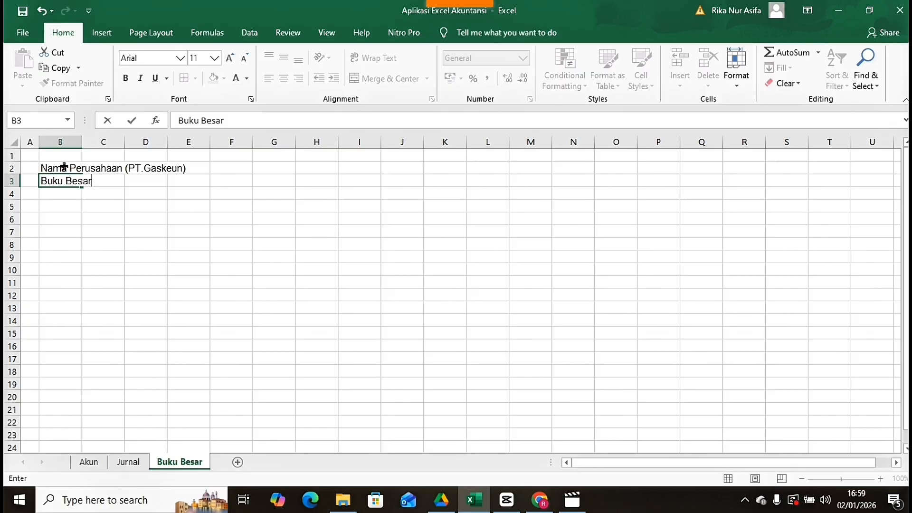
{"action": "key", "text": "Return"}
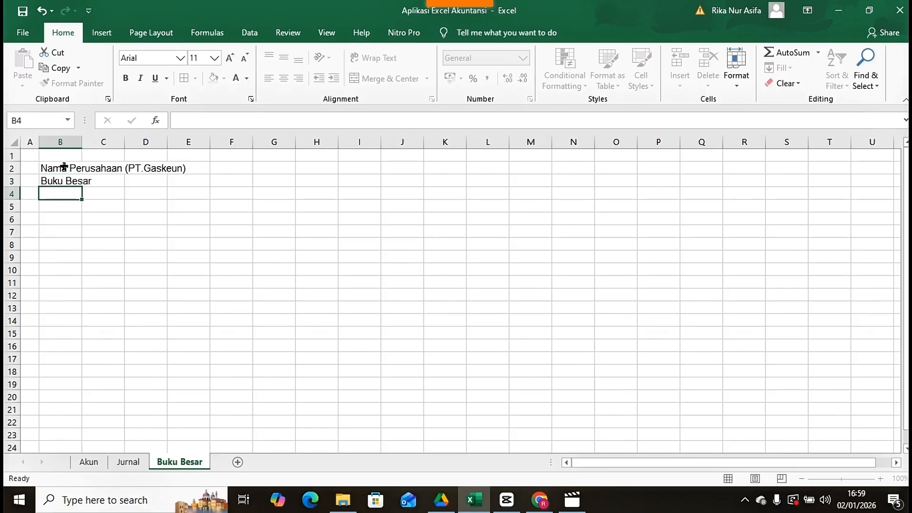
{"action": "type", "text": "Akun"}
{"action": "key", "text": "Return"}
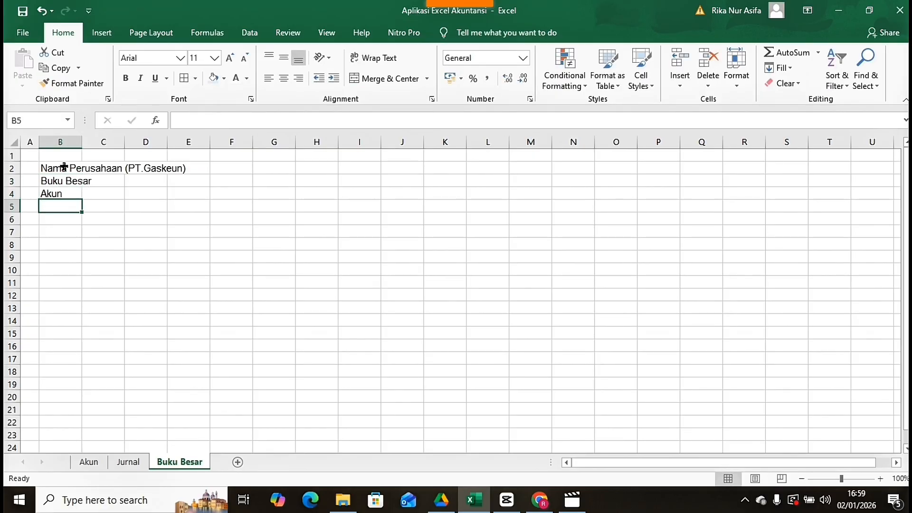
{"action": "type", "text": "Periode Jjanua"}
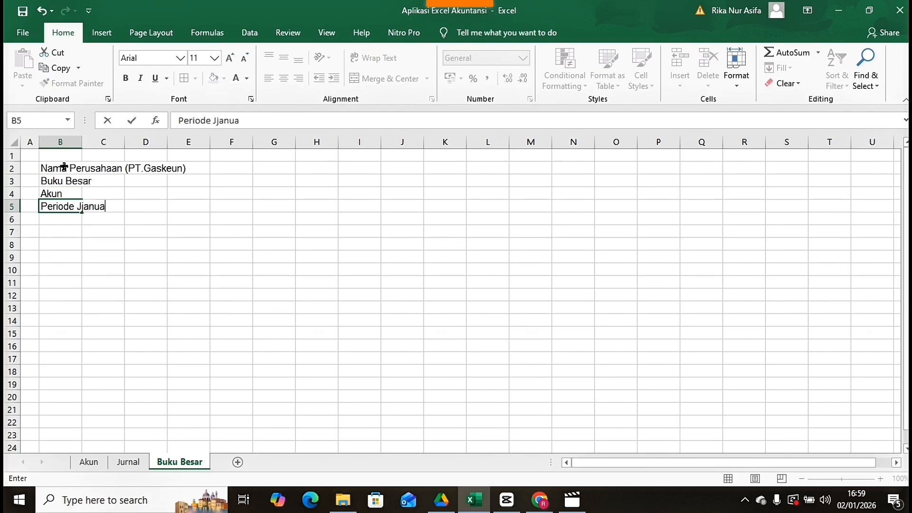
{"action": "type", "text": "ri 2025"}
{"action": "key", "text": "BackSpace"}
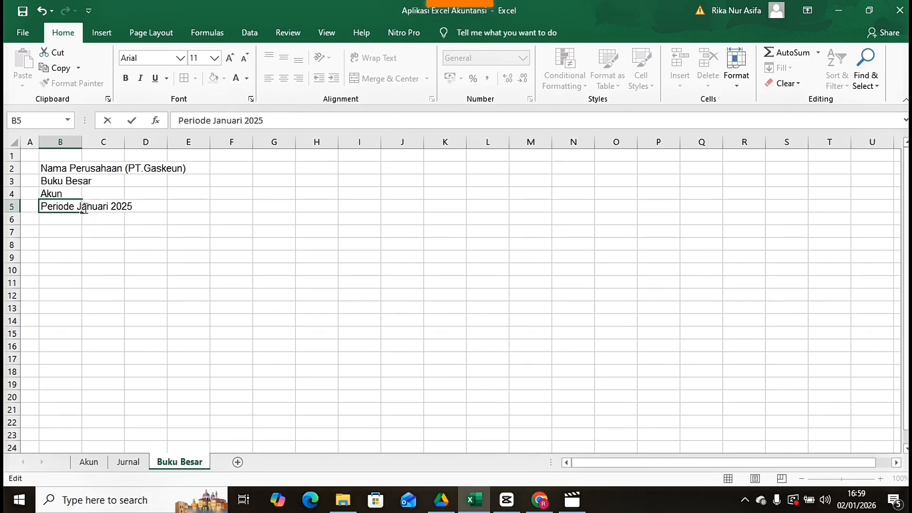
Step: Enter the column headers No, Tanggal, Ref., Keterangan, Debit, Kredit and Saldo in B7 to H7
{"action": "left_click", "coordinate": [72, 233]}
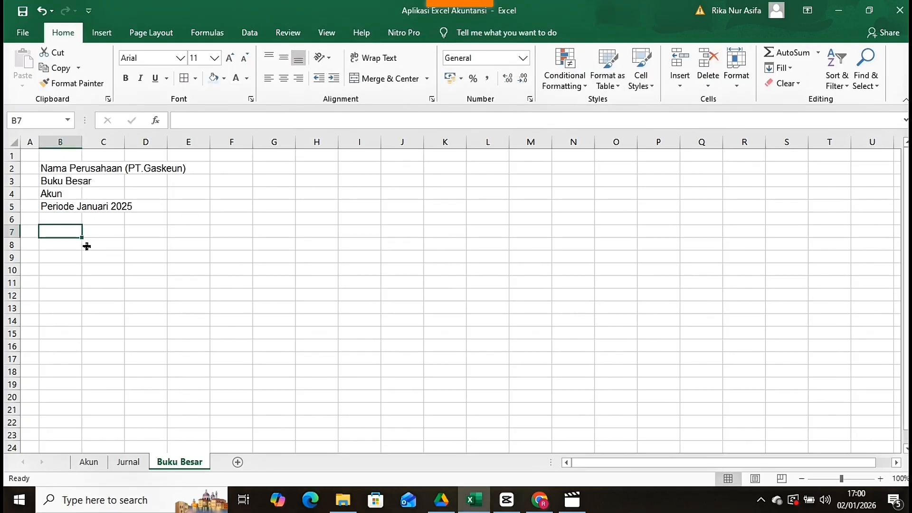
{"action": "type", "text": "No"}
{"action": "key", "text": "Tab"}
{"action": "type", "text": "Tanggal"}
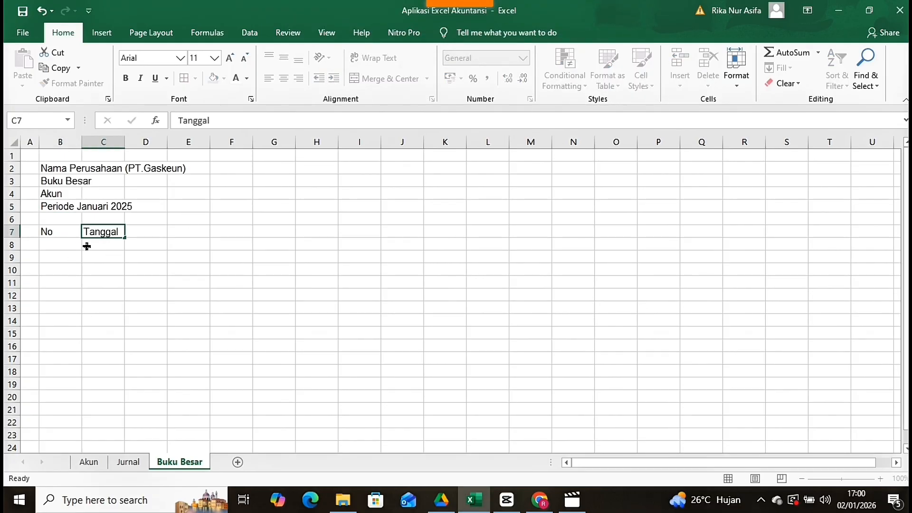
{"action": "key", "text": "Tab"}
{"action": "type", "text": "Ref."}
{"action": "key", "text": "Tab"}
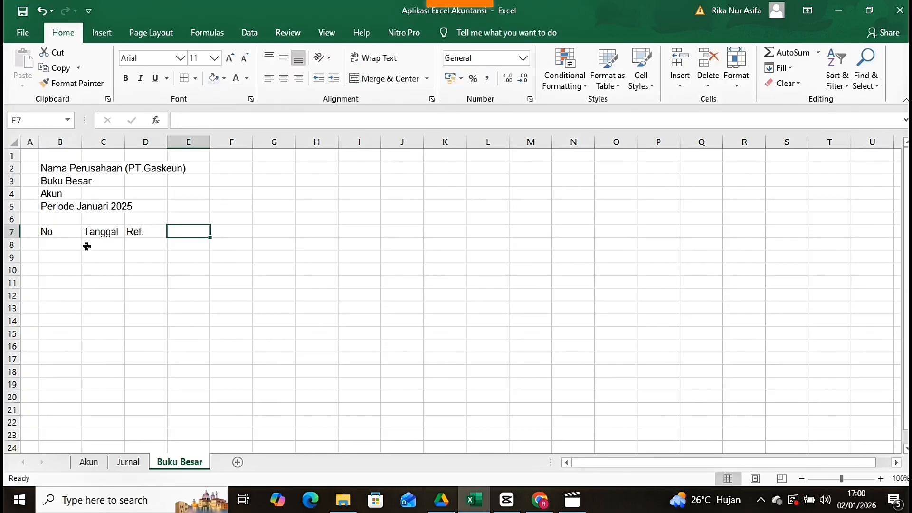
{"action": "type", "text": "Keterangan"}
{"action": "key", "text": "Tab"}
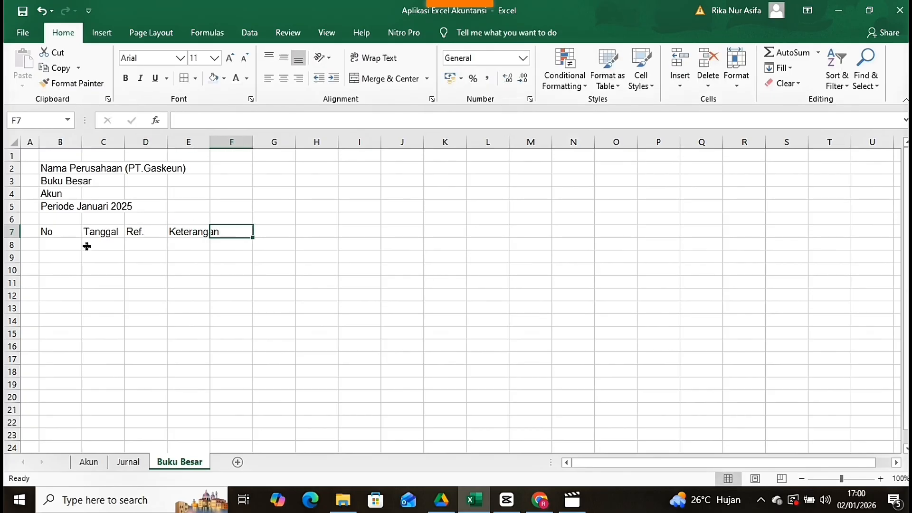
{"action": "type", "text": "Debit"}
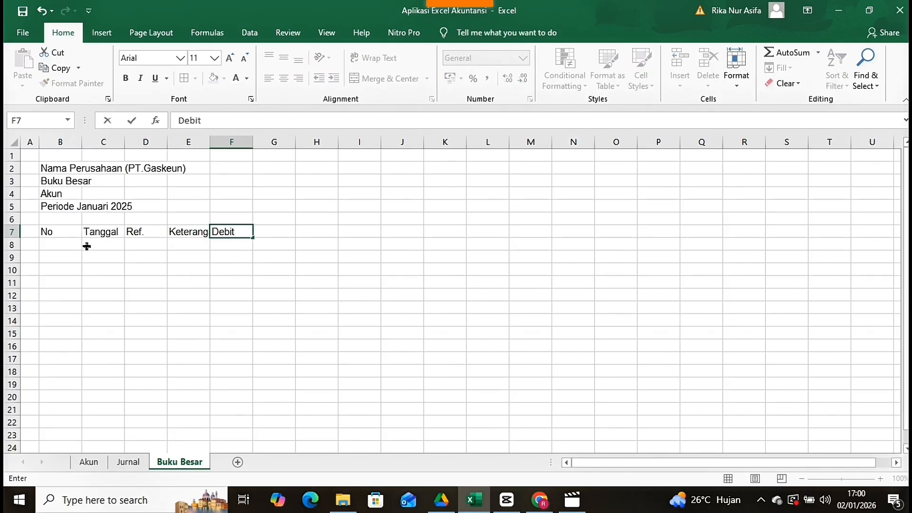
{"action": "key", "text": "Tab"}
{"action": "type", "text": "Kredit"}
{"action": "key", "text": "Tab"}
{"action": "type", "text": "Saldo"}
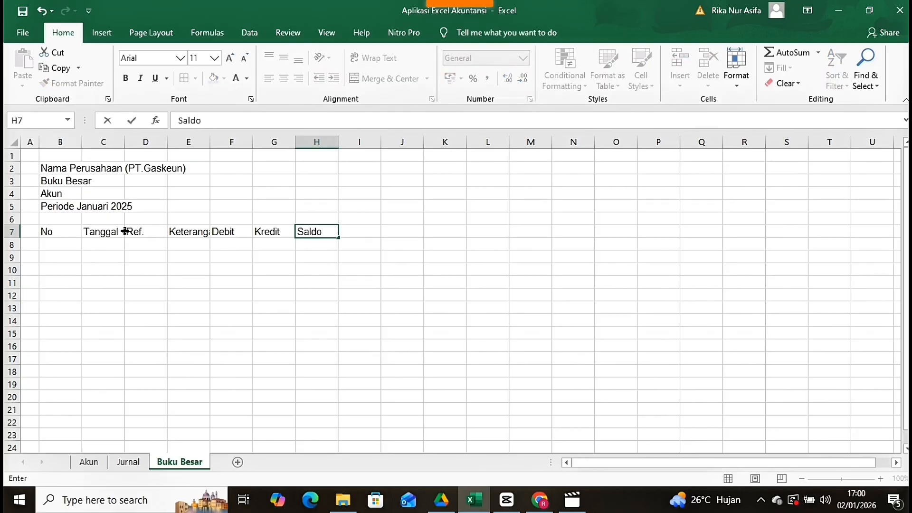
Step: Narrow the No column and widen the Tanggal and Keterangan columns
{"action": "left_click", "coordinate": [232, 142]}
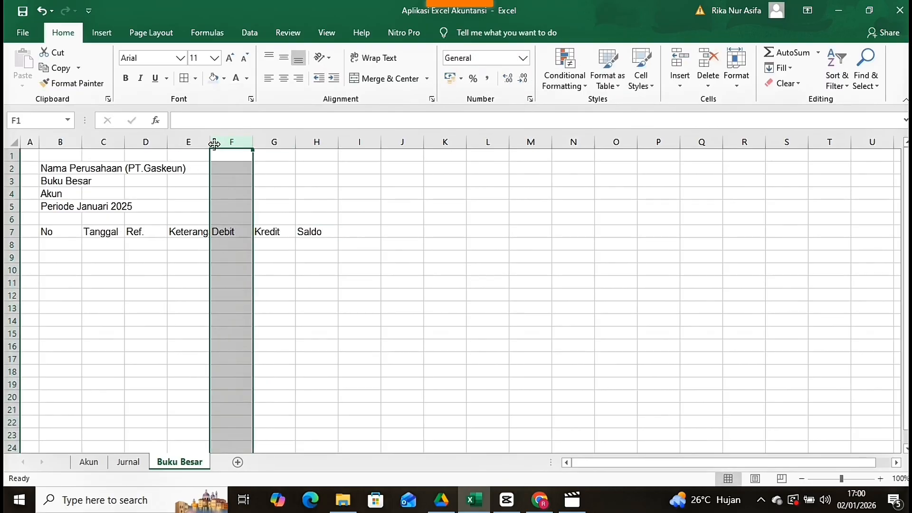
{"action": "left_click_drag", "start_coordinate": [210, 142], "coordinate": [248, 145]}
{"action": "left_click", "coordinate": [336, 282]}
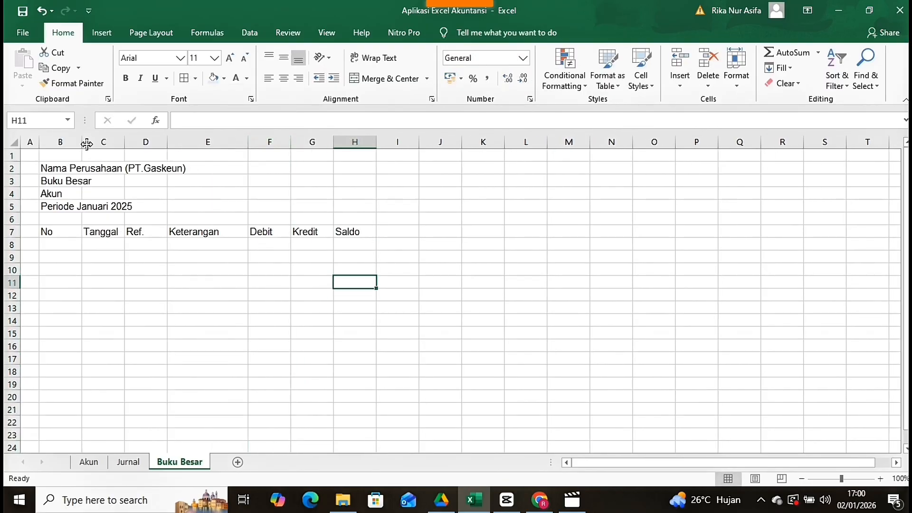
{"action": "left_click_drag", "start_coordinate": [81, 145], "coordinate": [134, 148]}
{"action": "left_click_drag", "start_coordinate": [257, 143], "coordinate": [318, 149]}
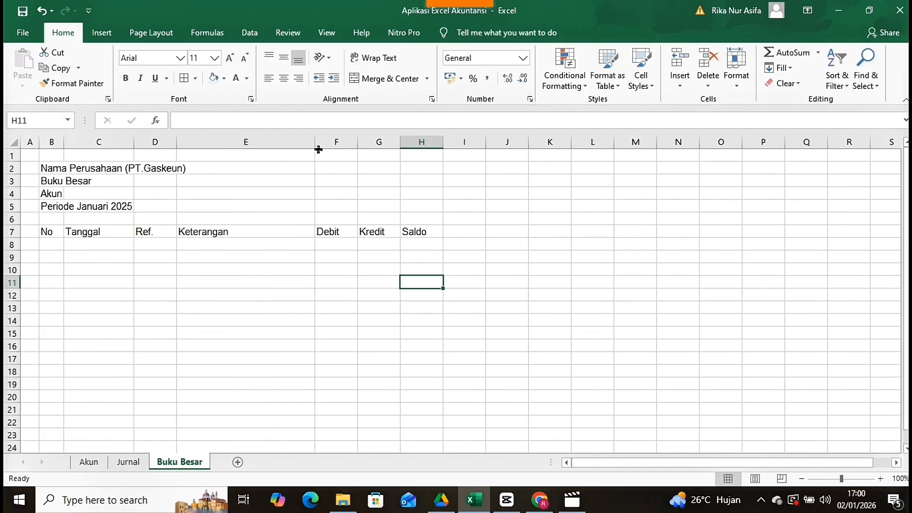
Step: Give header row B7:H7 a light blue fill, all borders and bold centered text, and add all borders to B8:H25
{"action": "left_click_drag", "start_coordinate": [65, 236], "coordinate": [430, 235]}
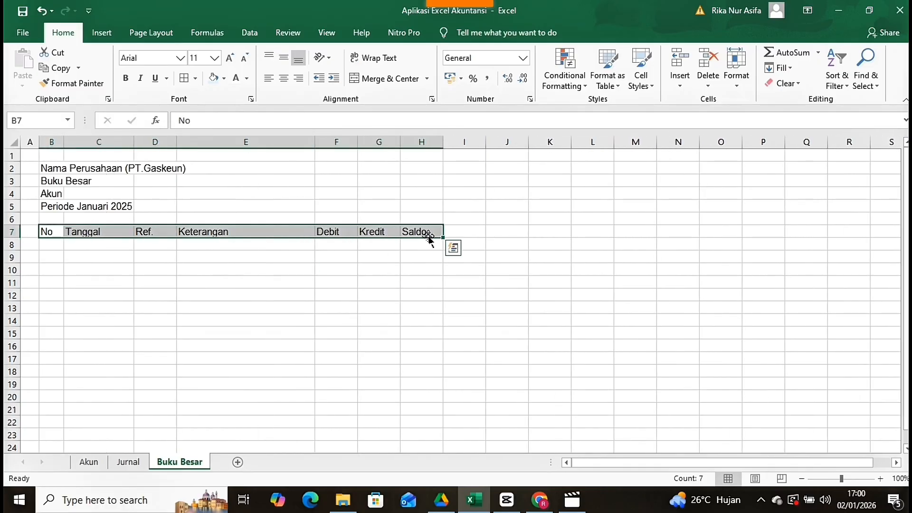
{"action": "left_click", "coordinate": [219, 78]}
{"action": "left_click", "coordinate": [183, 78]}
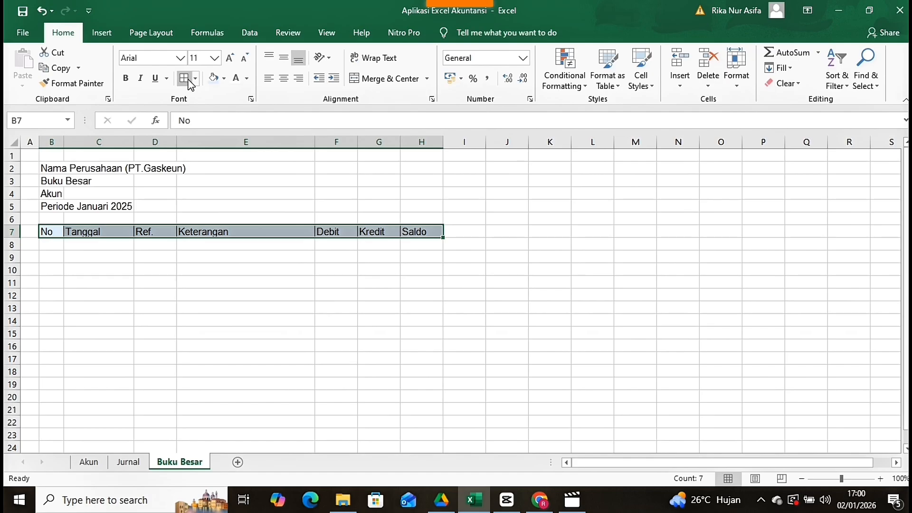
{"action": "left_click", "coordinate": [284, 78]}
{"action": "key", "text": "ctrl+b"}
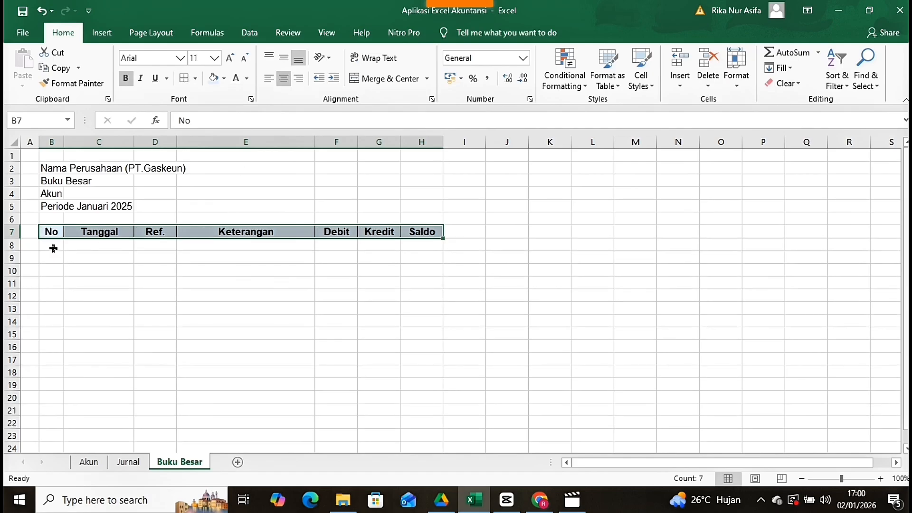
{"action": "left_click_drag", "start_coordinate": [47, 247], "coordinate": [405, 446]}
{"action": "left_click", "coordinate": [184, 78]}
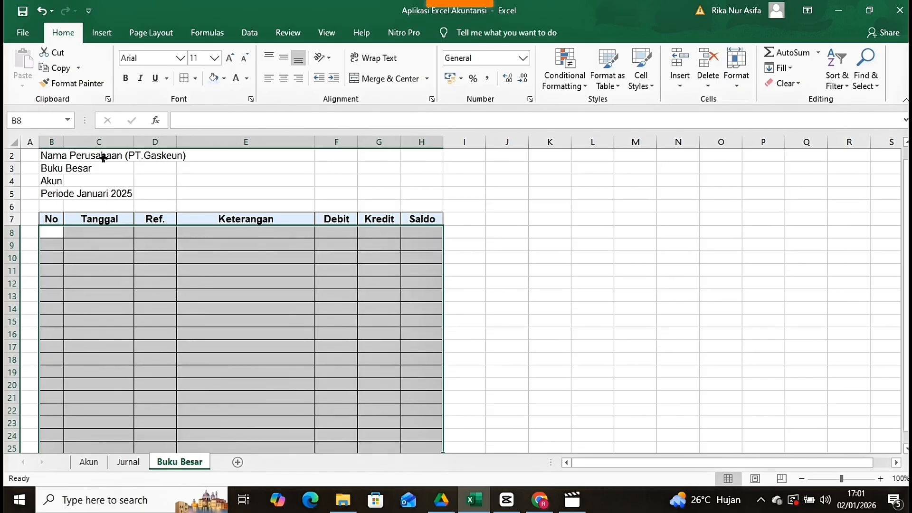
Step: Merge and center each of the four title lines in rows 2 to 5 across columns B to H
{"action": "left_click_drag", "start_coordinate": [101, 156], "coordinate": [328, 167]}
{"action": "left_click_drag", "start_coordinate": [48, 155], "coordinate": [409, 155]}
{"action": "left_click", "coordinate": [386, 78]}
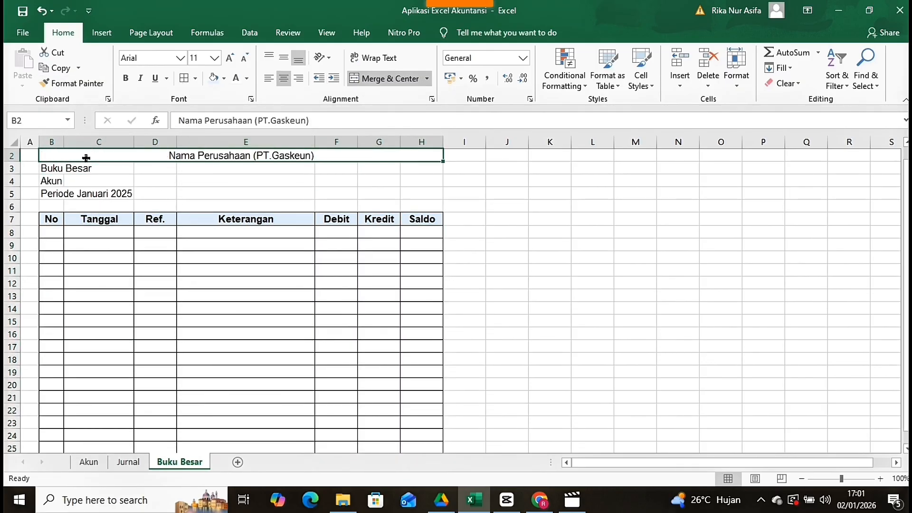
{"action": "left_click", "coordinate": [75, 170]}
{"action": "left_click_drag", "start_coordinate": [75, 169], "coordinate": [409, 173]}
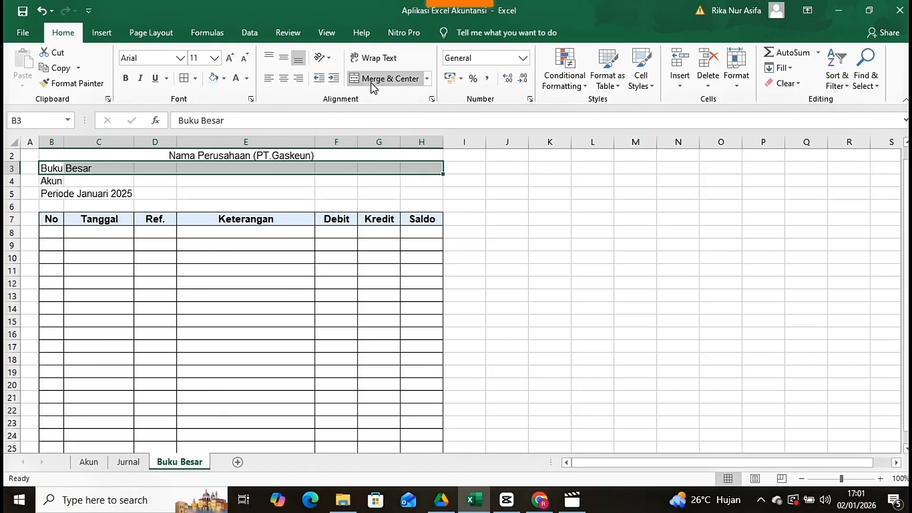
{"action": "left_click", "coordinate": [386, 78]}
{"action": "left_click_drag", "start_coordinate": [47, 183], "coordinate": [403, 186]}
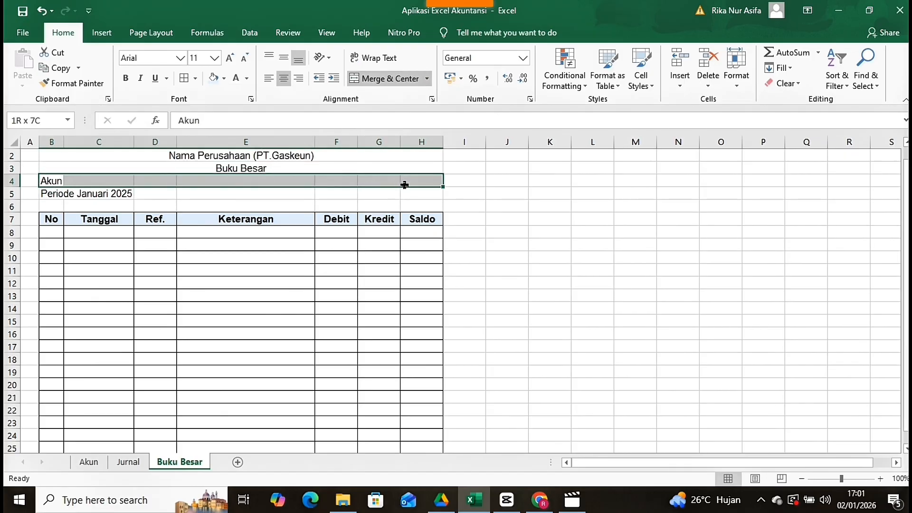
{"action": "left_click", "coordinate": [385, 79]}
{"action": "left_click_drag", "start_coordinate": [90, 189], "coordinate": [418, 193]}
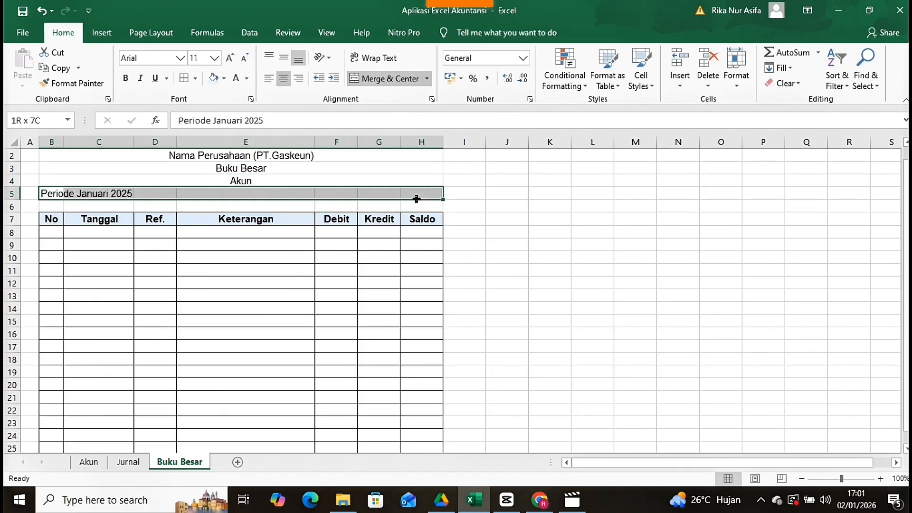
{"action": "left_click", "coordinate": [370, 81]}
Step: Format the title block B2:H5 with a light blue fill, bold text and an outside border, and reduce the height of row 6
{"action": "left_click_drag", "start_coordinate": [193, 156], "coordinate": [187, 191]}
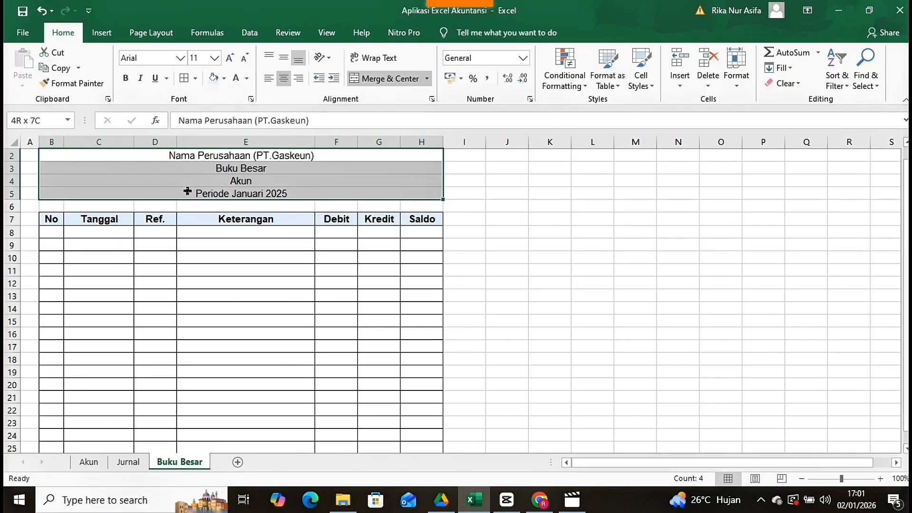
{"action": "left_click", "coordinate": [213, 80]}
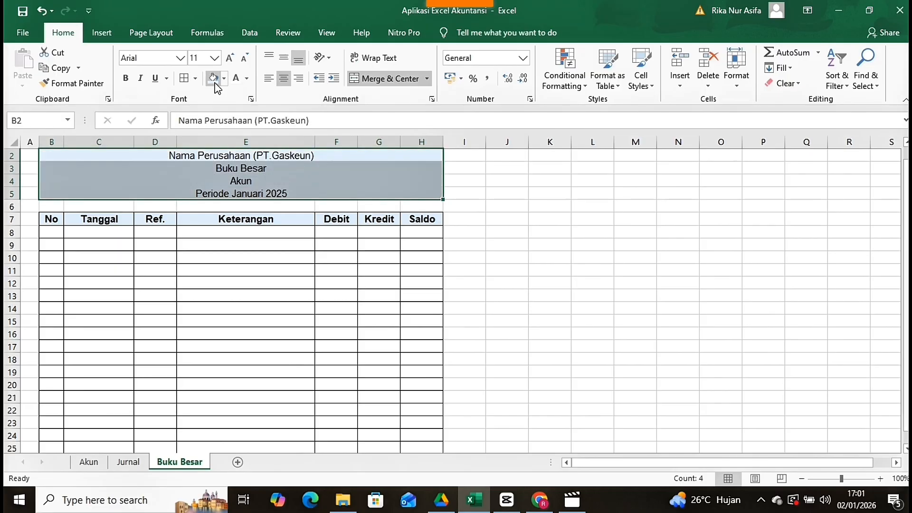
{"action": "left_click", "coordinate": [195, 78]}
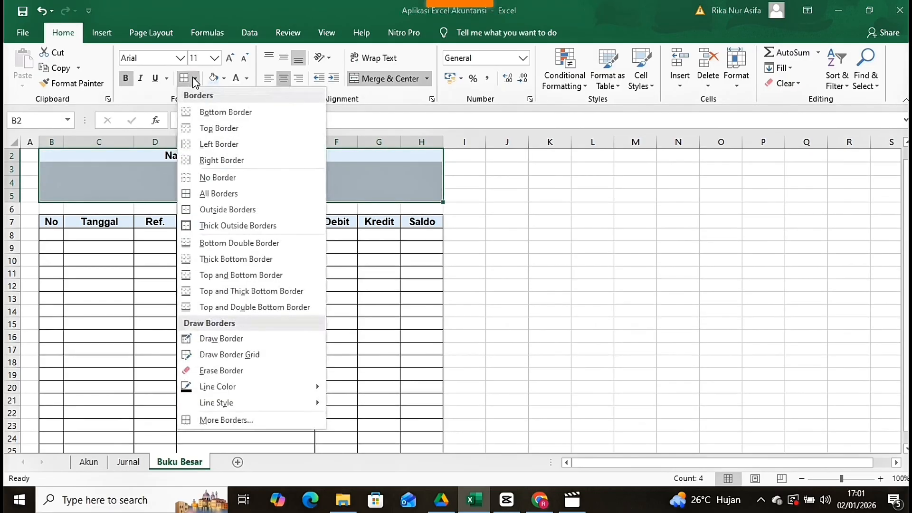
{"action": "left_click", "coordinate": [193, 210]}
{"action": "left_click_drag", "start_coordinate": [12, 216], "coordinate": [12, 210]}
Step: Enter "Saldo Awal" in E8 and the first row number 1 in B9
{"action": "left_click", "coordinate": [203, 231]}
{"action": "type", "text": "Sal"}
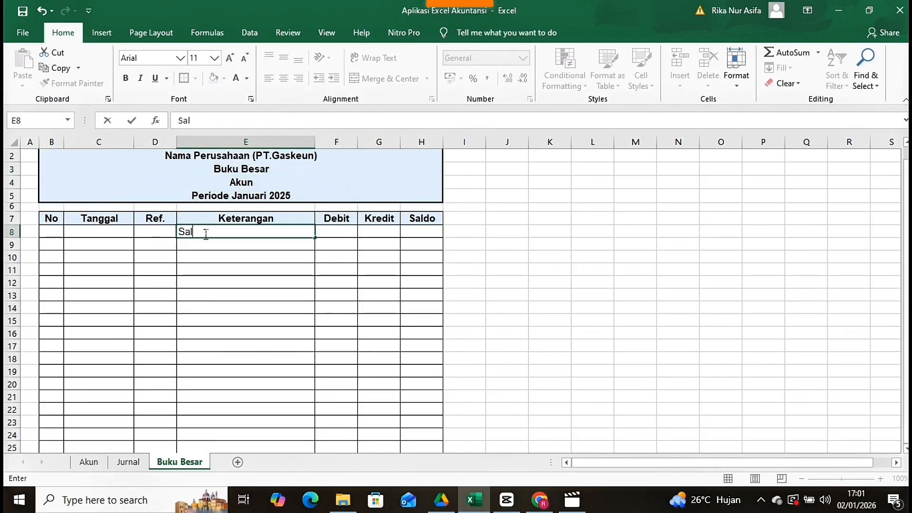
{"action": "type", "text": "do Awal"}
{"action": "key", "text": "Return"}
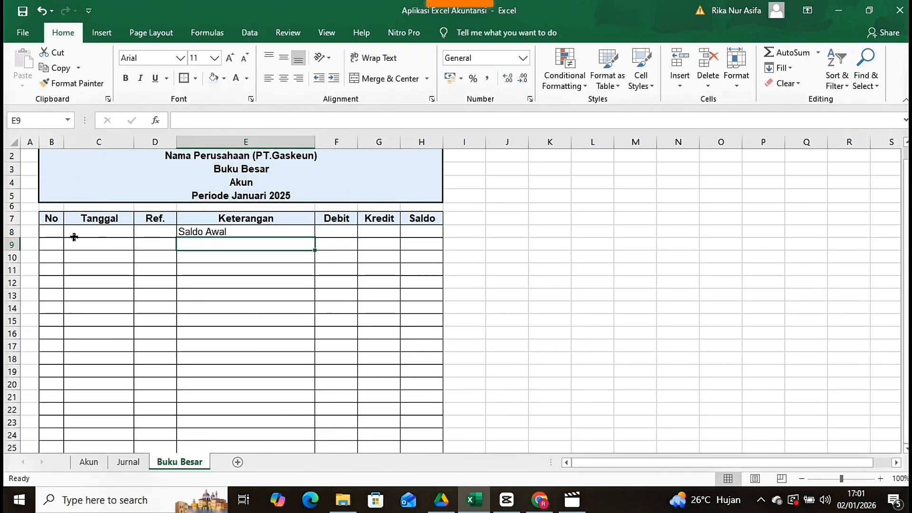
{"action": "left_click", "coordinate": [48, 246]}
{"action": "type", "text": "1"}
{"action": "key", "text": "Return"}
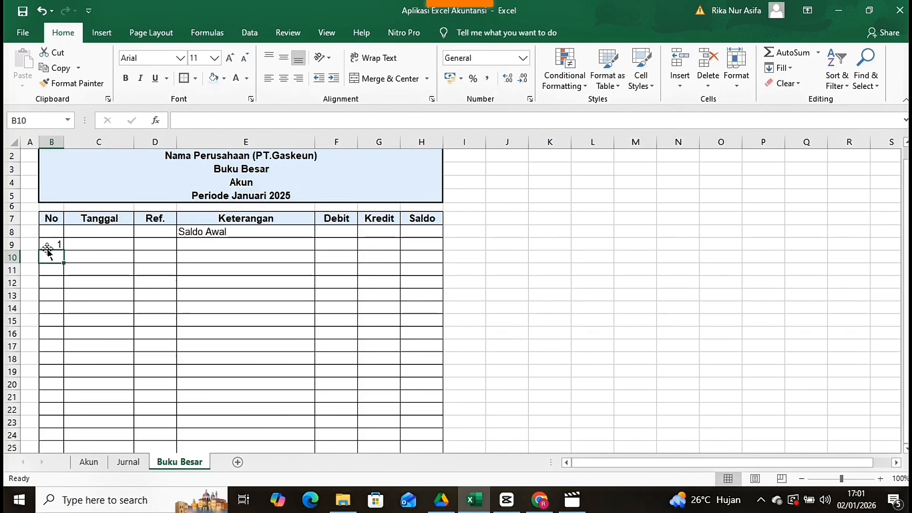
Step: Enter the automatic numbering formula =IF(C9="";"";B9+1) in B10
{"action": "type", "text": "=if"}
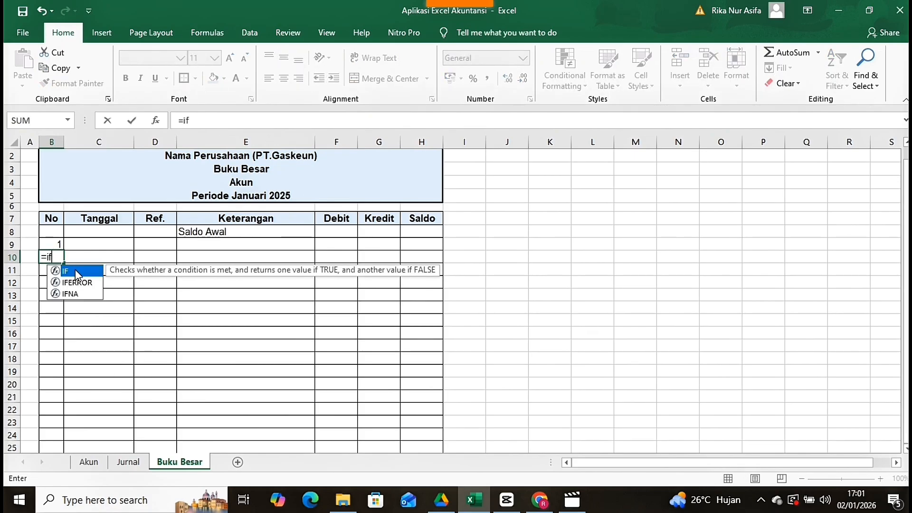
{"action": "double_click", "coordinate": [76, 271]}
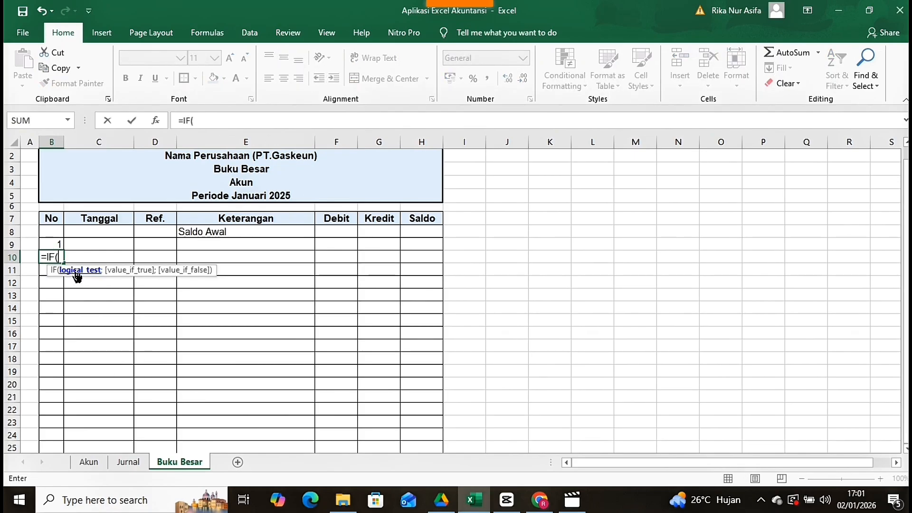
{"action": "left_click", "coordinate": [84, 245]}
{"action": "type", "text": "=\"\"."}
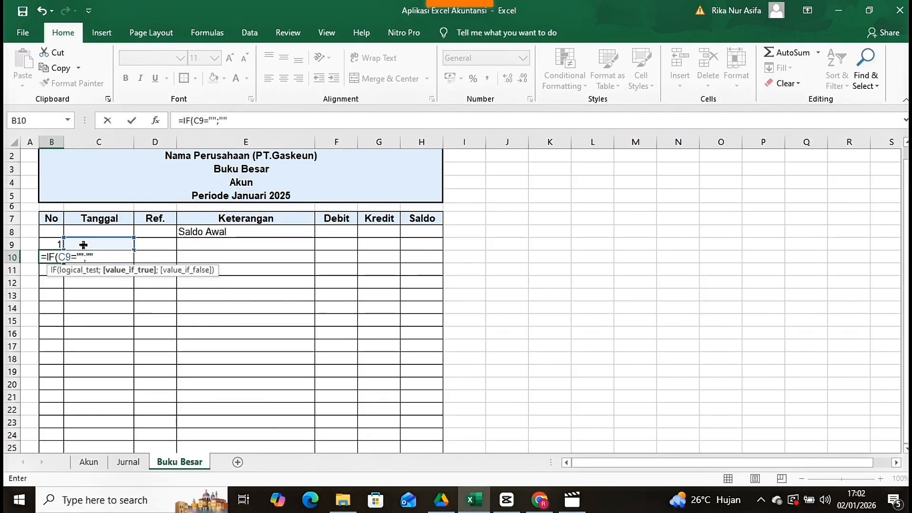
{"action": "type", "text": "\"\";"}
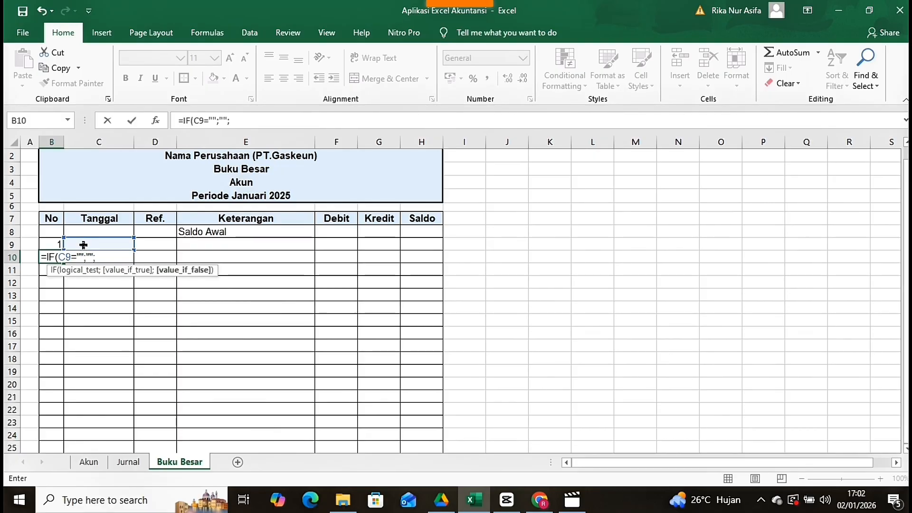
{"action": "left_click", "coordinate": [56, 242]}
{"action": "type", "text": "+"}
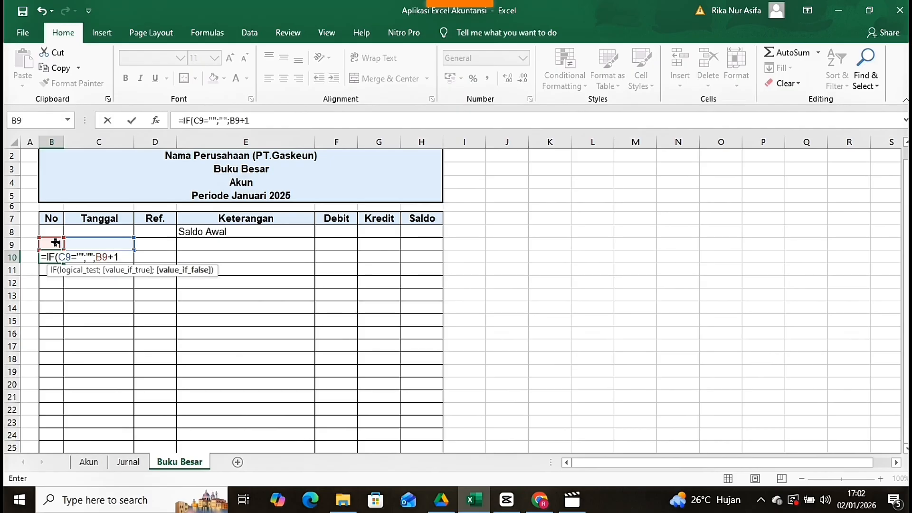
{"action": "type", "text": "1)"}
{"action": "key", "text": "Return"}
Step: Fill the numbering formula from B10 down to B25
{"action": "left_click", "coordinate": [59, 255]}
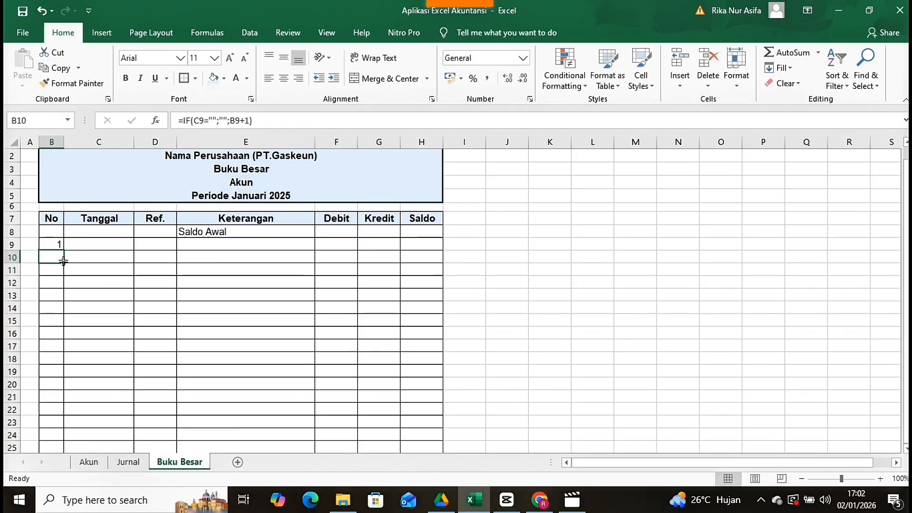
{"action": "mouse_move", "coordinate": [63, 263]}
{"action": "left_mouse_down"}
{"action": "mouse_move", "coordinate": [61, 435]}
{"action": "mouse_move", "coordinate": [51, 270]}
{"action": "left_mouse_up"}
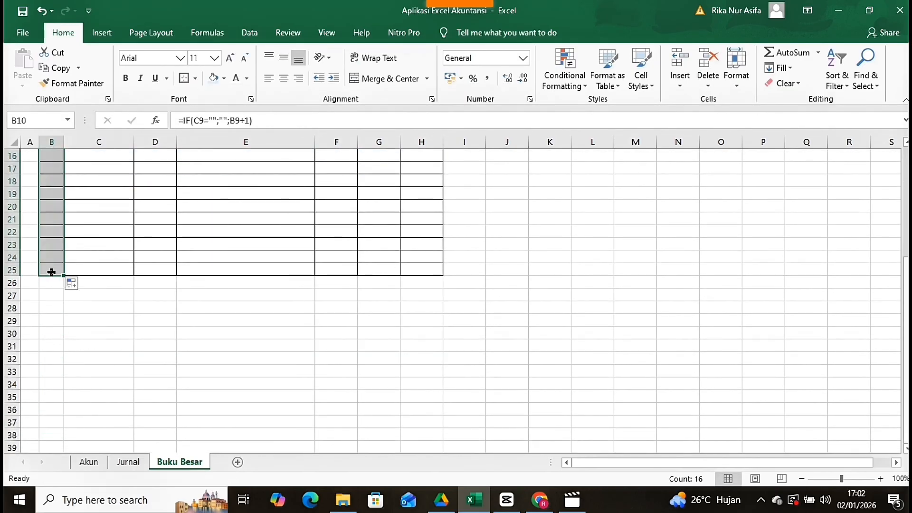
{"action": "scroll", "coordinate": [124, 324], "scroll_direction": "up", "scroll_amount": 5}
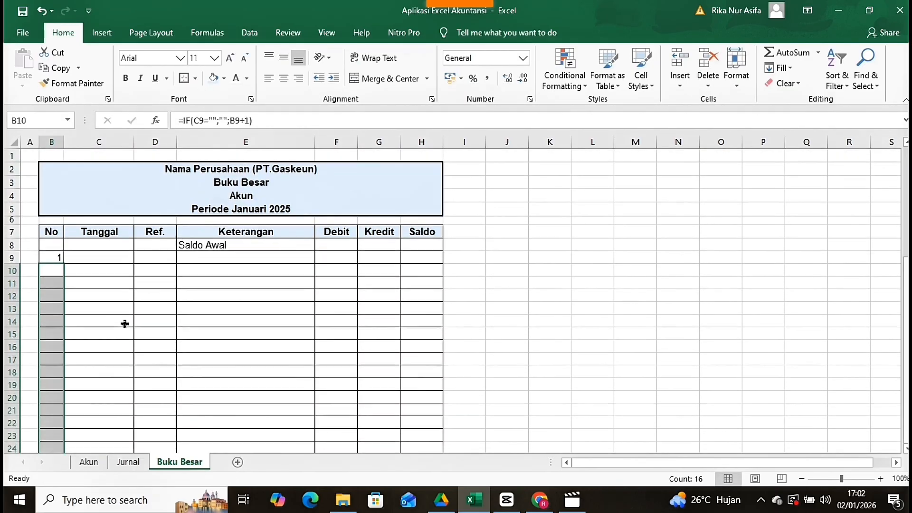
{"action": "left_click", "coordinate": [162, 317]}
Step: Narrow column I, widen column J and enter the label "Pilih Akun" in J2
{"action": "left_click_drag", "start_coordinate": [482, 140], "coordinate": [529, 146]}
{"action": "left_click", "coordinate": [485, 163]}
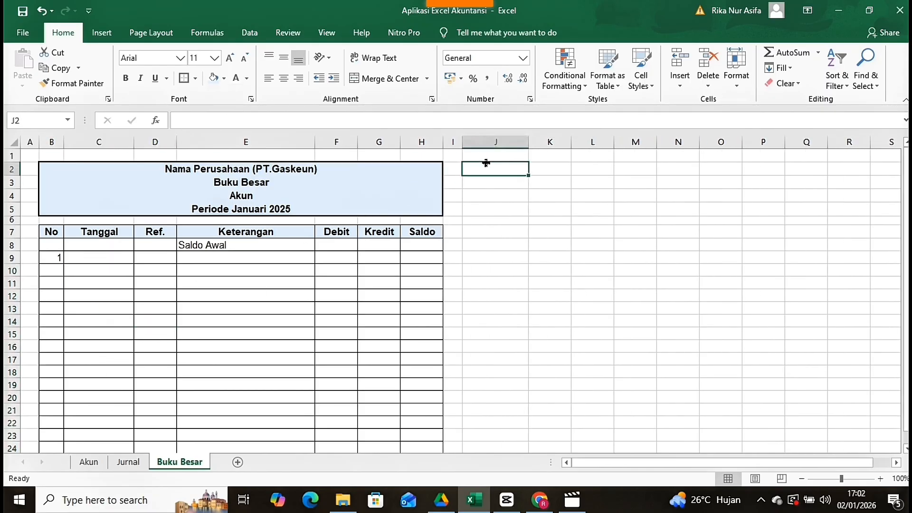
{"action": "type", "text": "Pilih Akun"}
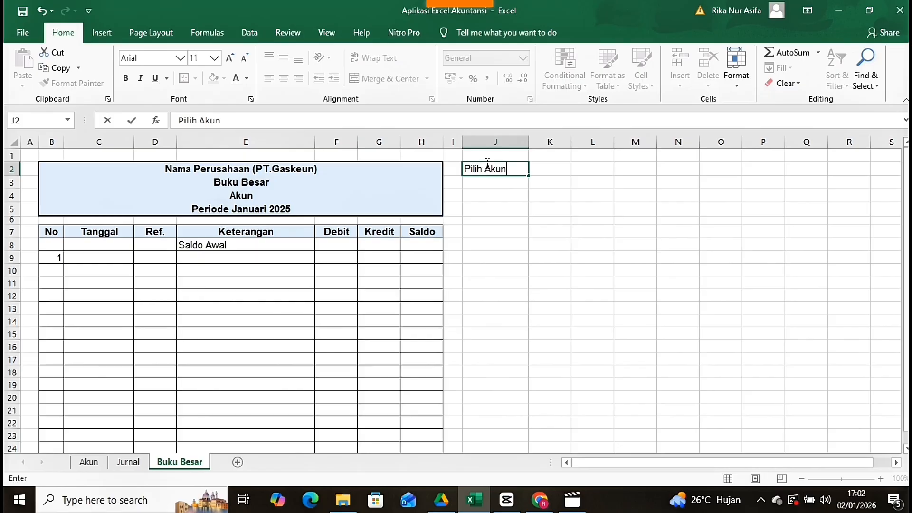
{"action": "key", "text": "Return"}
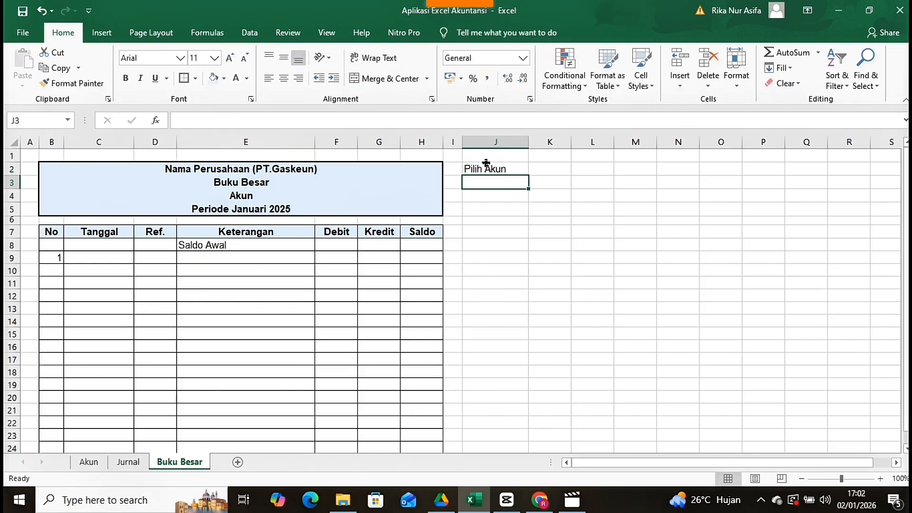
Step: Add a list validation with source =kodeakun to J3 and choose account 1-111
{"action": "left_click", "coordinate": [256, 39]}
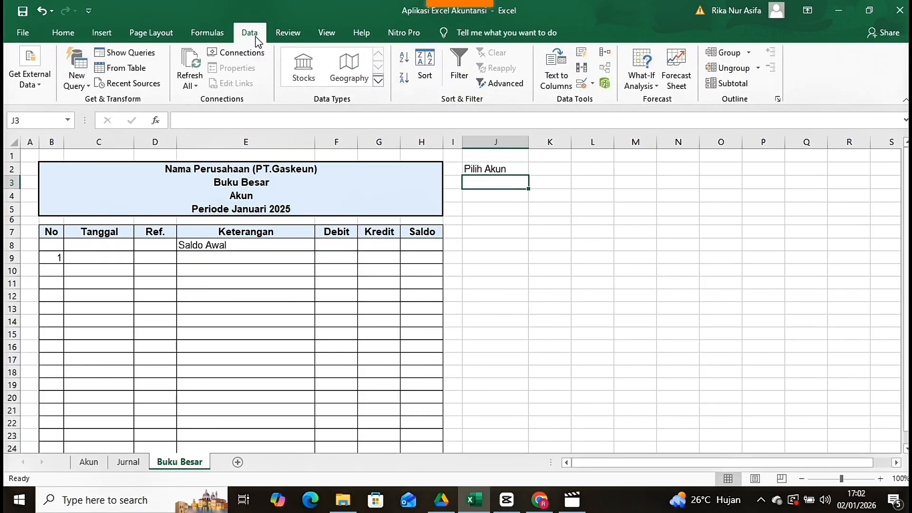
{"action": "left_click", "coordinate": [580, 84]}
{"action": "left_click", "coordinate": [319, 290]}
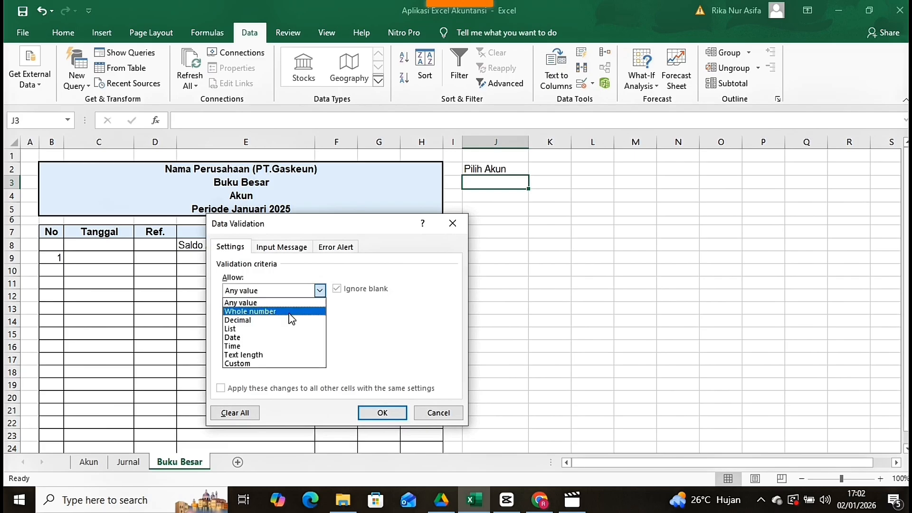
{"action": "left_click", "coordinate": [259, 329]}
{"action": "left_click", "coordinate": [338, 348]}
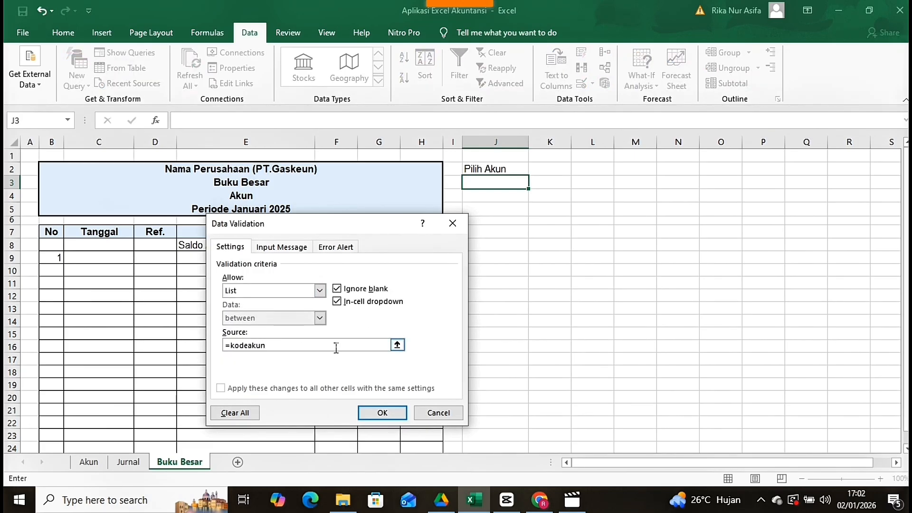
{"action": "type", "text": "=kodeakun"}
{"action": "key", "text": "Return"}
{"action": "left_click", "coordinate": [534, 182]}
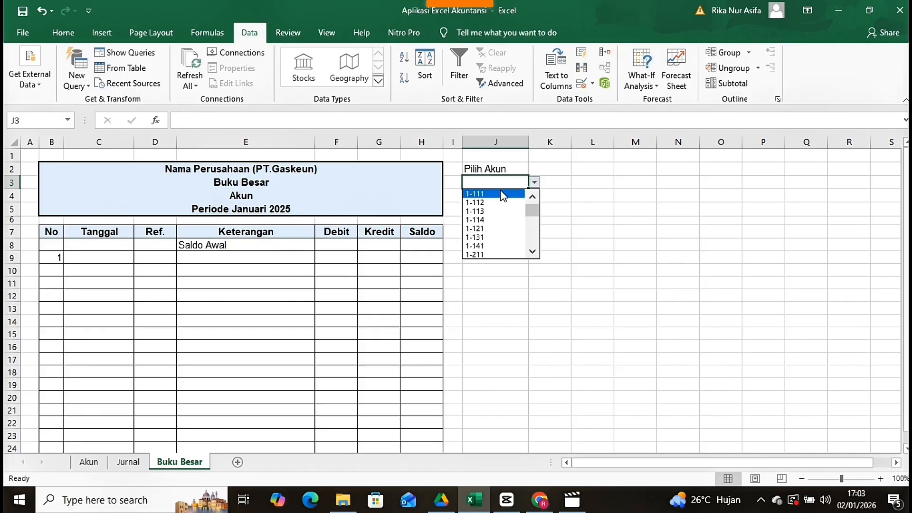
{"action": "left_click", "coordinate": [498, 193]}
Step: Center the contents of J2:J3 horizontally and name cell J3 "Filter"
{"action": "left_click_drag", "start_coordinate": [495, 169], "coordinate": [497, 182]}
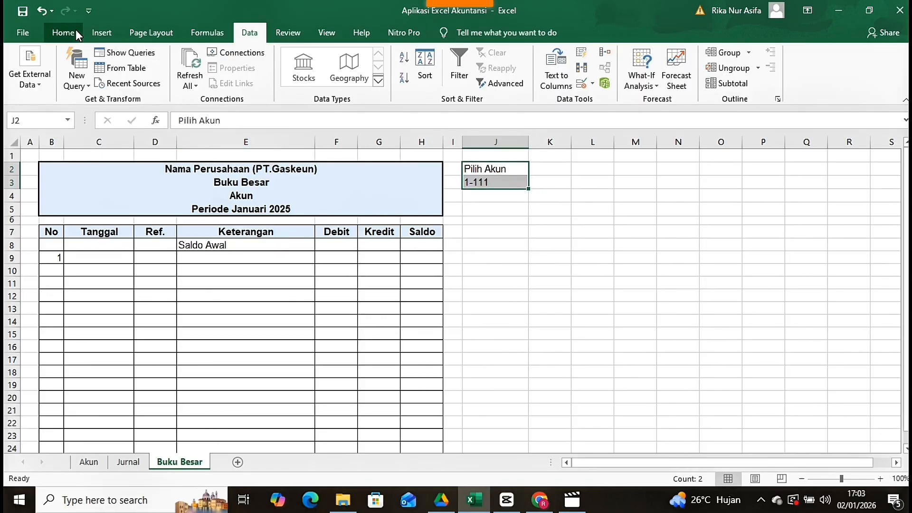
{"action": "left_click", "coordinate": [63, 32]}
{"action": "left_click", "coordinate": [284, 79]}
{"action": "left_click", "coordinate": [521, 231]}
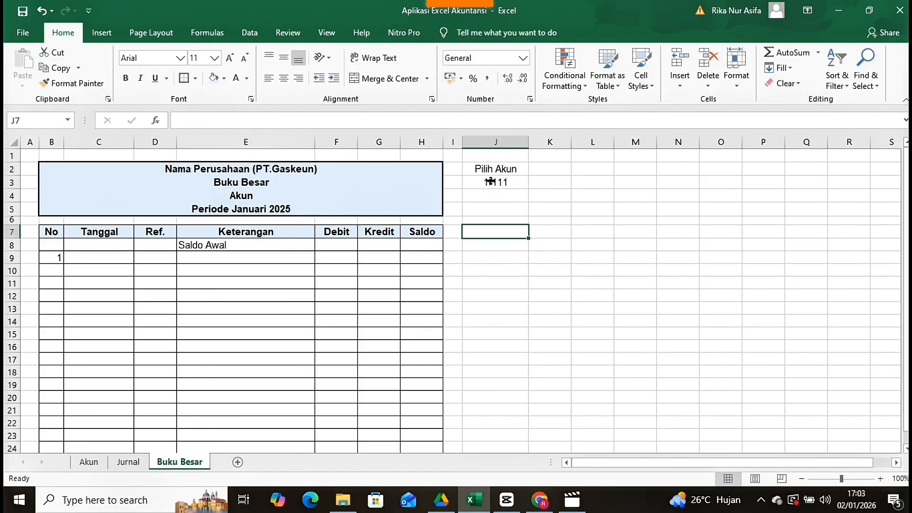
{"action": "left_click", "coordinate": [490, 182]}
{"action": "left_click", "coordinate": [59, 121]}
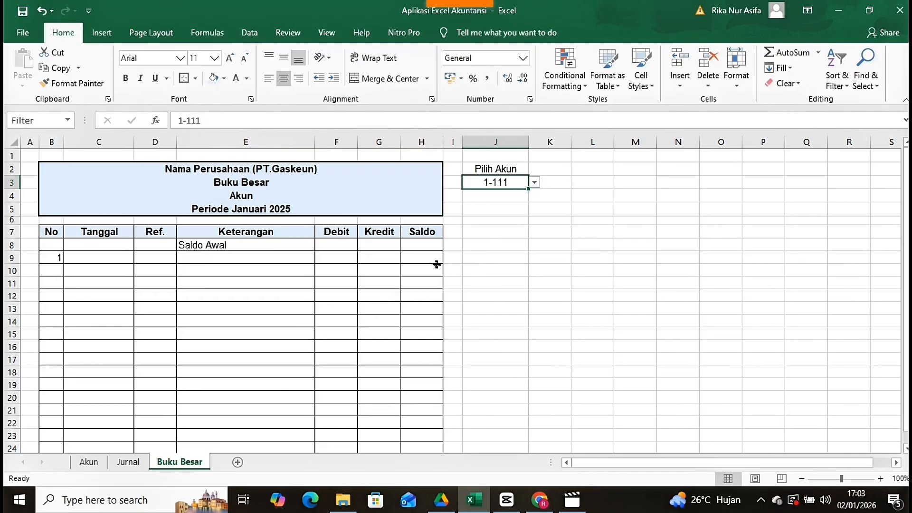
Step: Replace the title "Akun" in B4 with the formula =IF(Filter="";"Pilih Akun!";VLOOKUP(Filter;T_Akun;2;0))
{"action": "left_click", "coordinate": [247, 204]}
{"action": "left_click", "coordinate": [240, 196]}
{"action": "key", "text": "BackSpace"}
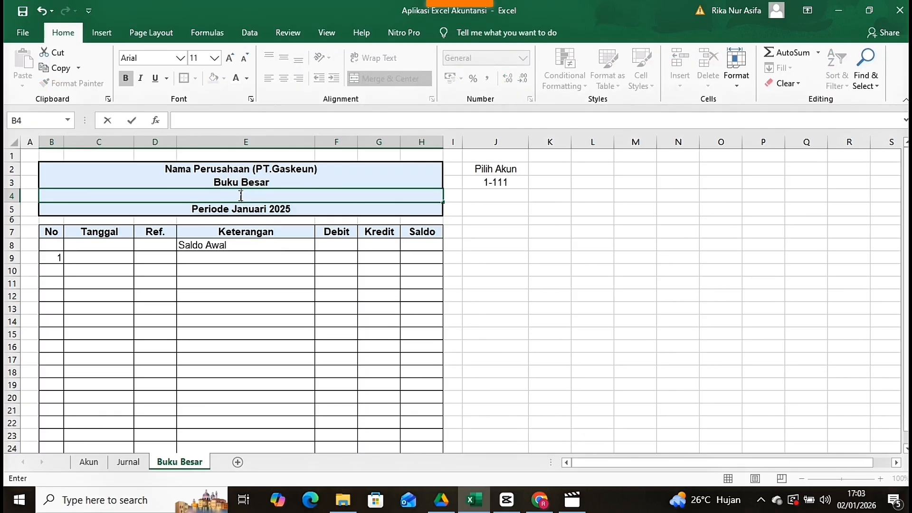
{"action": "type", "text": "=if"}
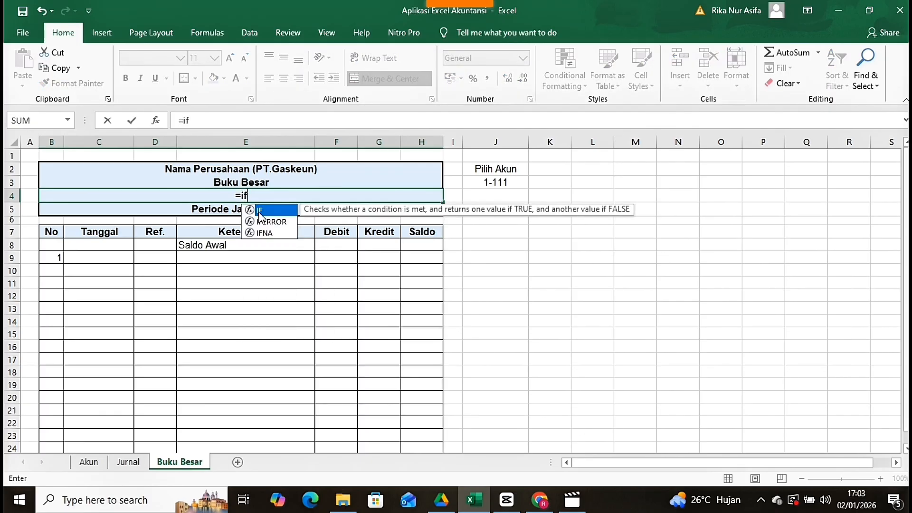
{"action": "key", "text": "Tab"}
{"action": "type", "text": "filter"}
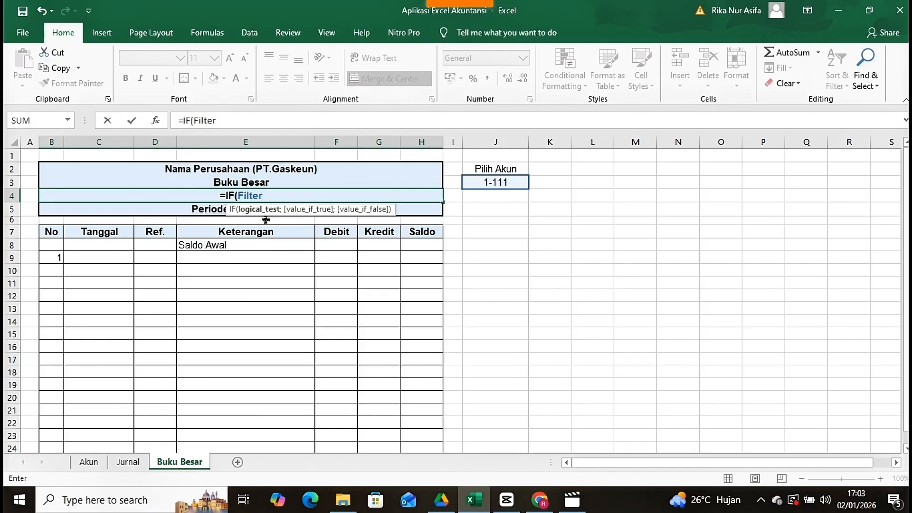
{"action": "type", "text": "=\"\";\"\""}
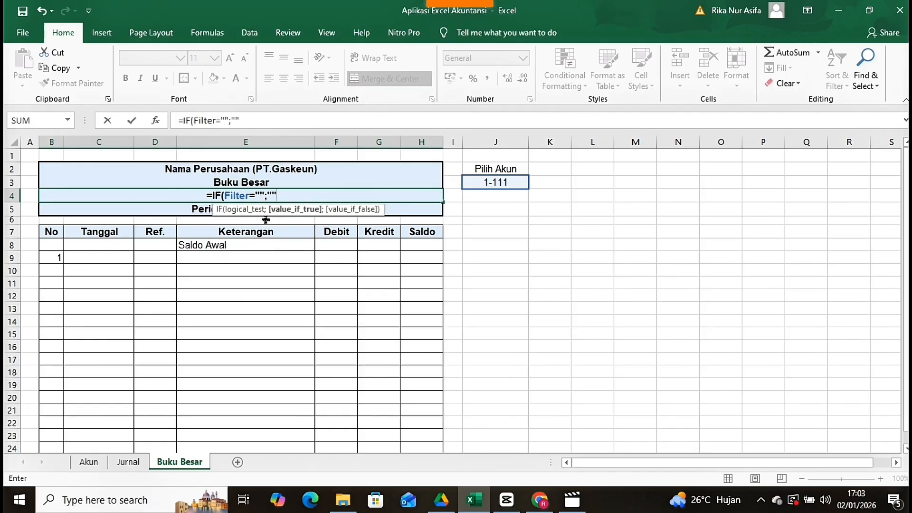
{"action": "key", "text": "BackSpace"}
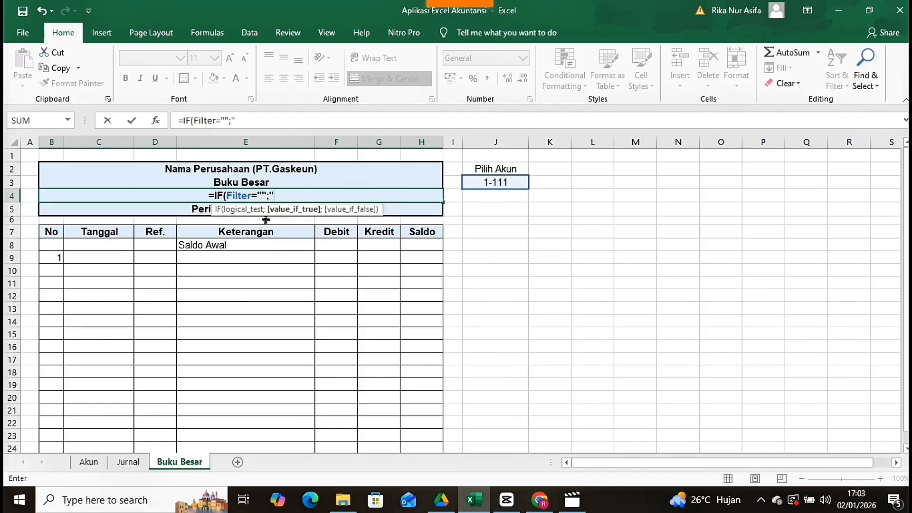
{"action": "type", "text": "Pilih Akun!\""}
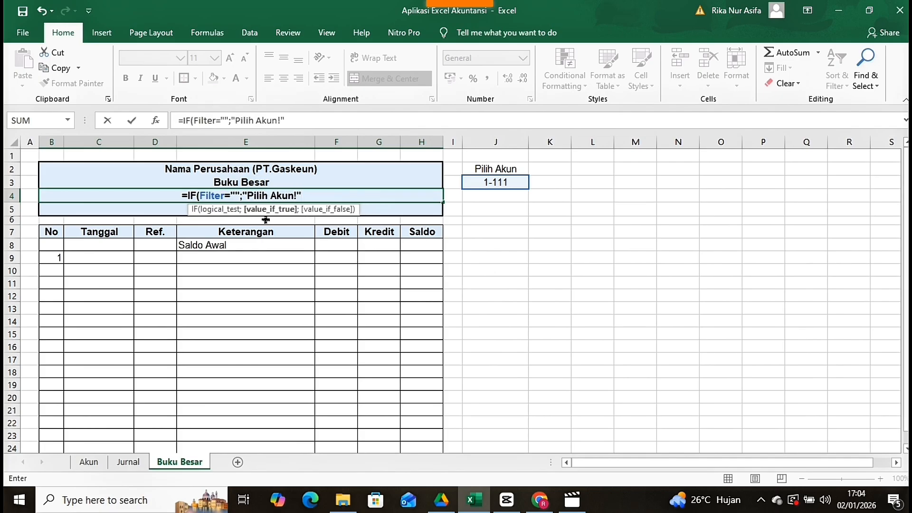
{"action": "type", "text": ";vloo"}
{"action": "double_click", "coordinate": [344, 222]}
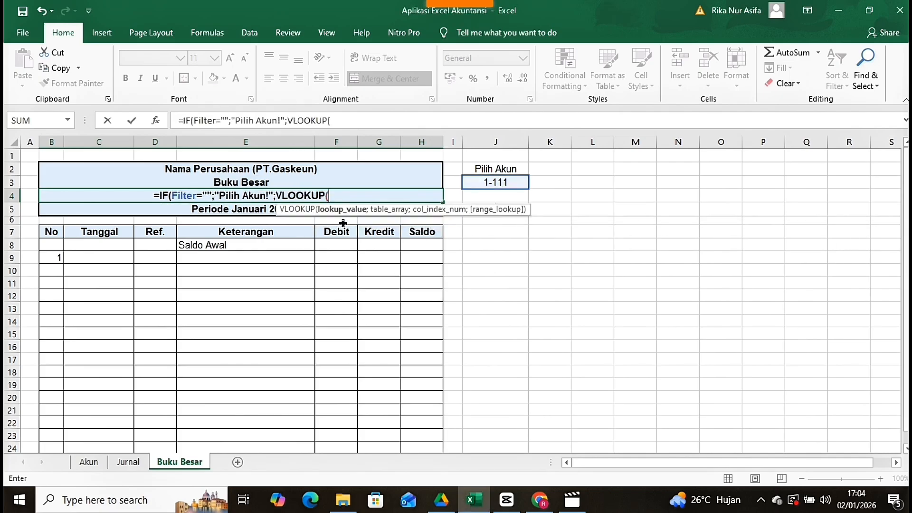
{"action": "left_click", "coordinate": [477, 181]}
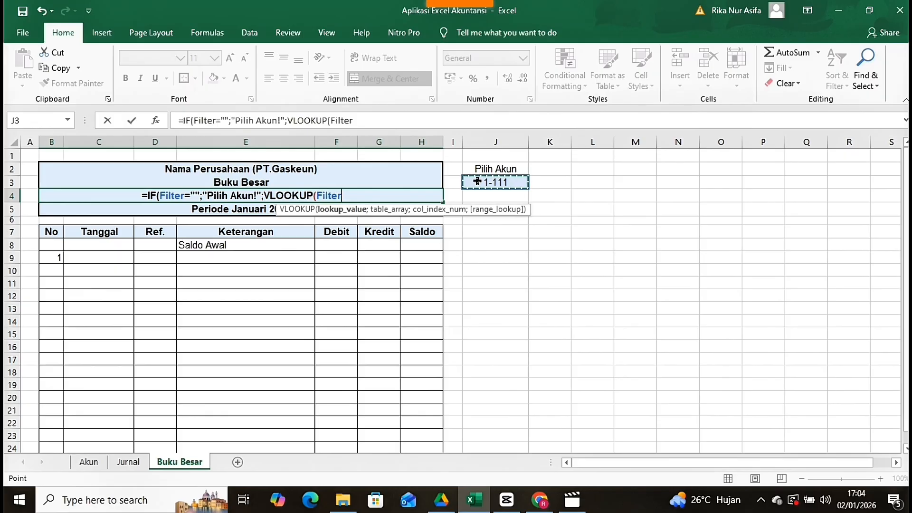
{"action": "type", "text": ";t"}
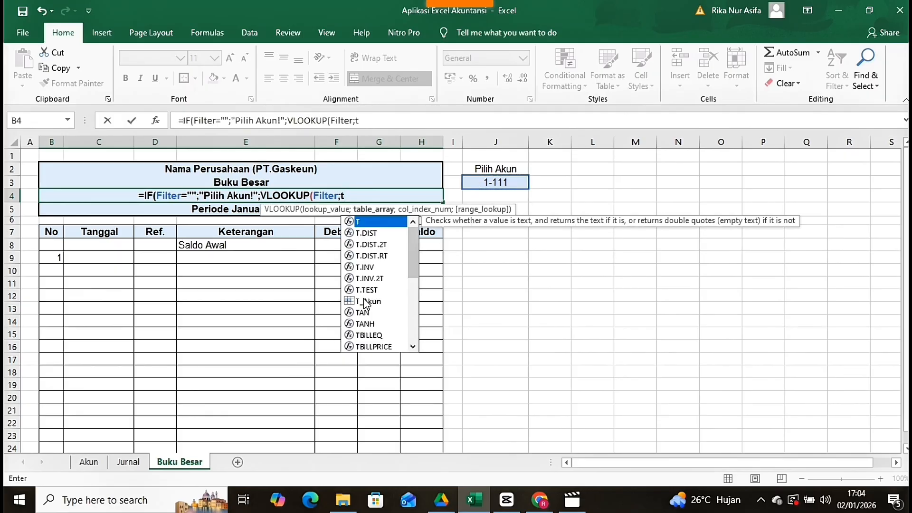
{"action": "double_click", "coordinate": [366, 302]}
{"action": "type", "text": ";2;"}
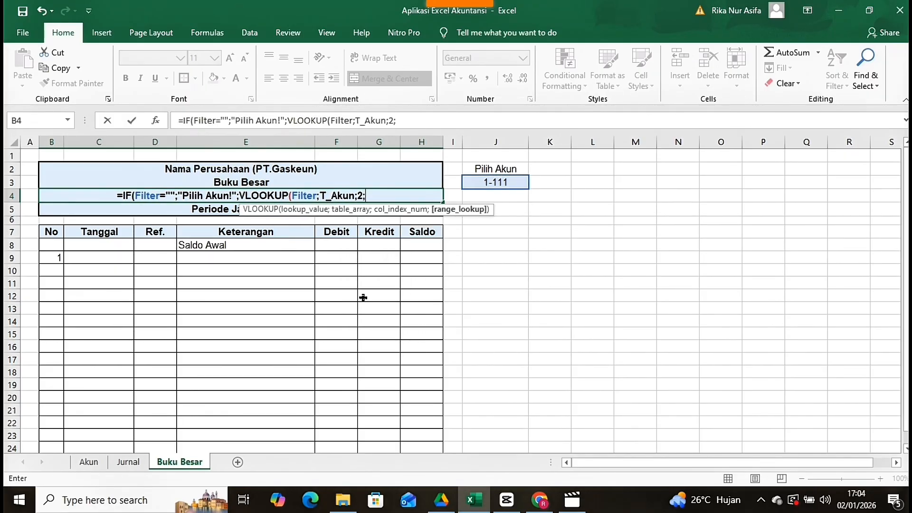
{"action": "type", "text": "0))"}
{"action": "key", "text": "Return"}
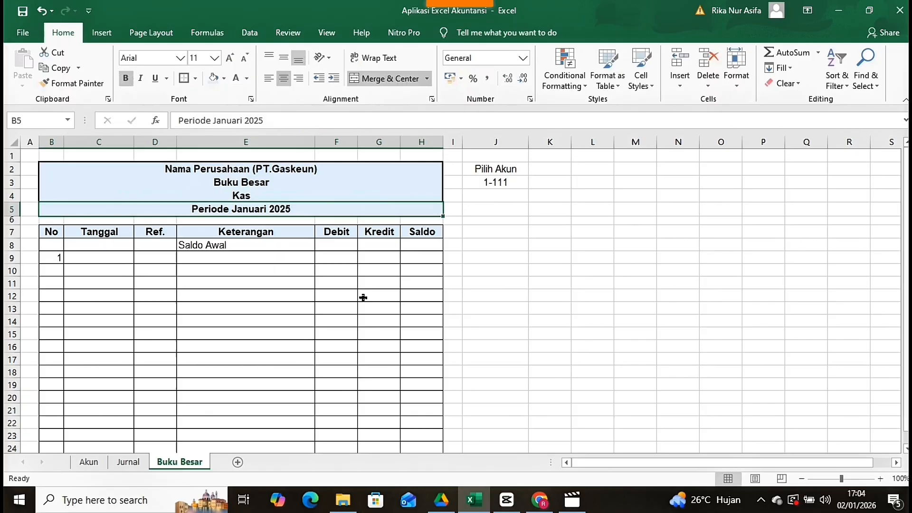
Step: Test the account title by selecting 1-112 and 1-114 in J3, clearing the cell, and selecting 1-111
{"action": "left_click", "coordinate": [270, 197]}
{"action": "left_click", "coordinate": [496, 182]}
{"action": "left_click", "coordinate": [534, 182]}
{"action": "left_click", "coordinate": [494, 204]}
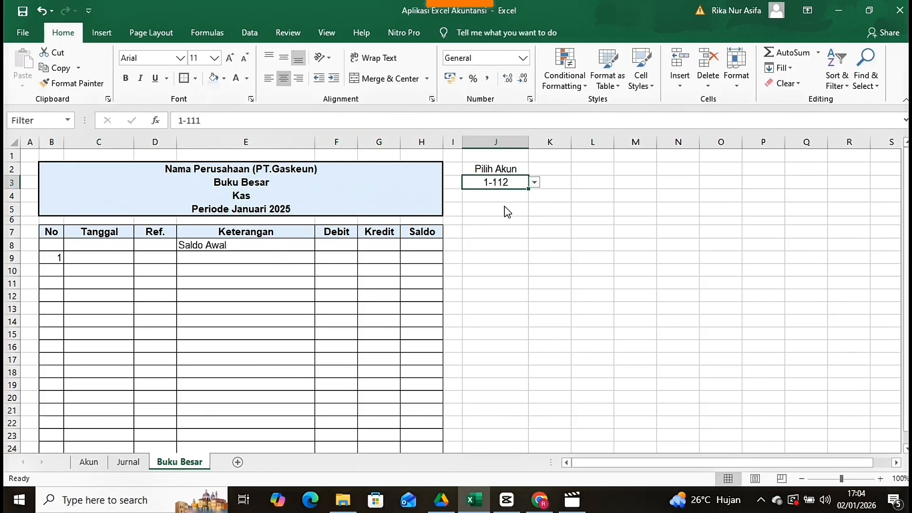
{"action": "left_click", "coordinate": [534, 182]}
{"action": "left_click", "coordinate": [496, 209]}
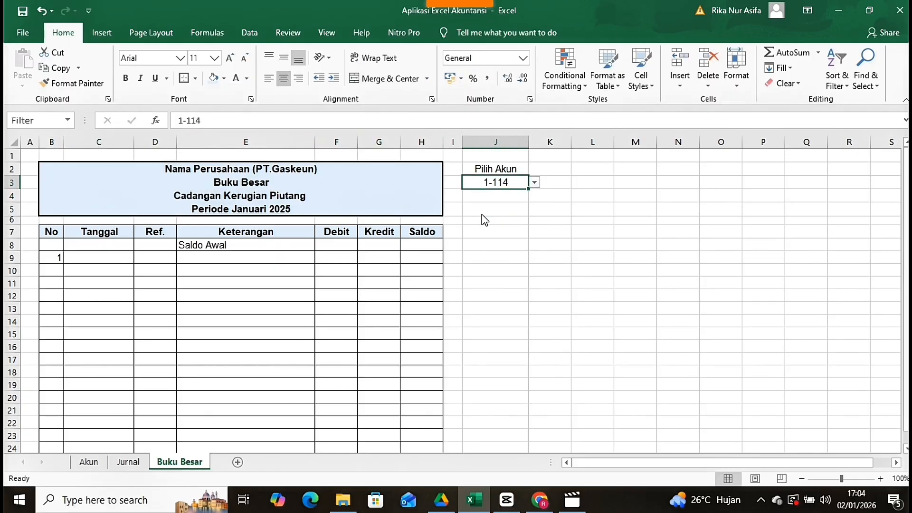
{"action": "key", "text": "BackSpace"}
{"action": "left_click", "coordinate": [499, 209]}
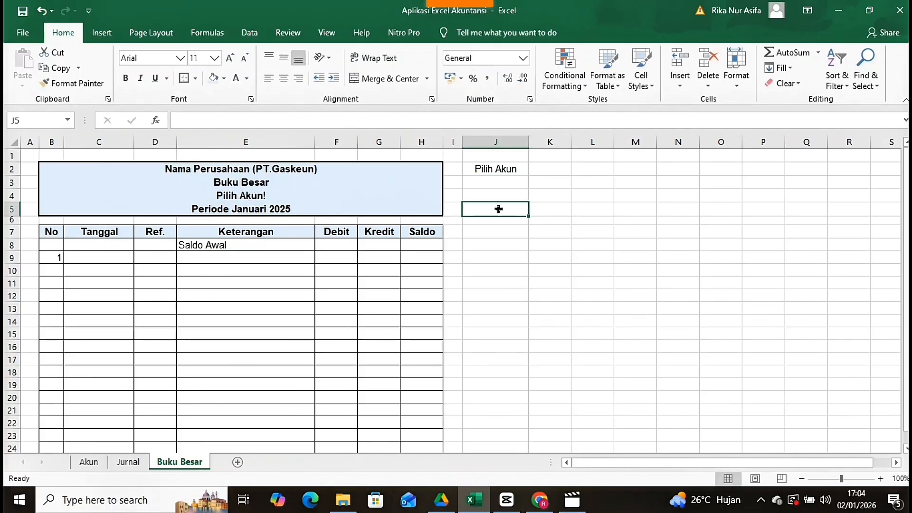
{"action": "left_click", "coordinate": [518, 183]}
{"action": "left_click", "coordinate": [534, 182]}
{"action": "left_click", "coordinate": [498, 193]}
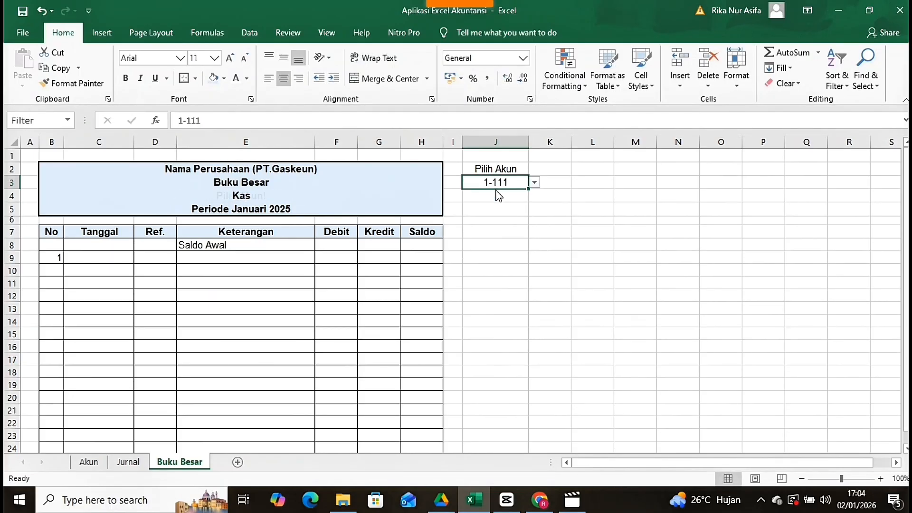
Step: Change the KB formula in C7 of the Jurnal sheet to =IF(H7=Filter;H7;"")
{"action": "left_click", "coordinate": [127, 463]}
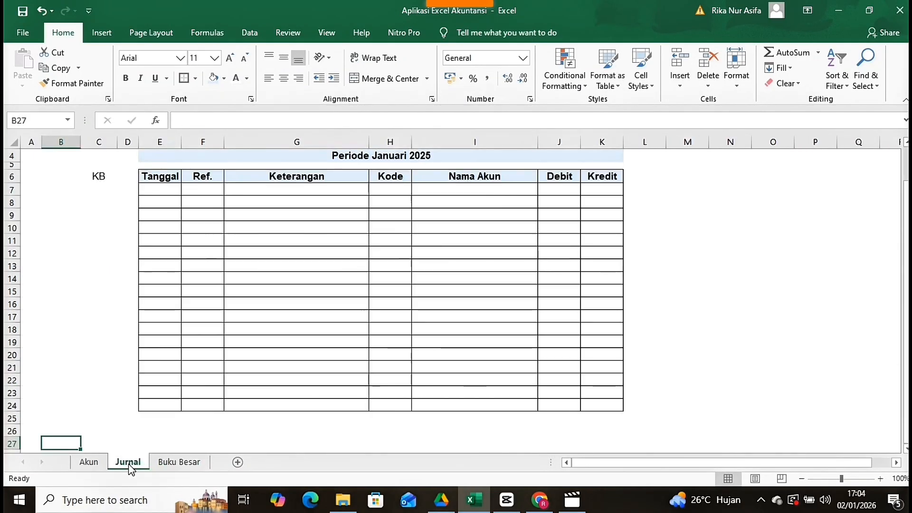
{"action": "left_click", "coordinate": [120, 191]}
{"action": "left_click", "coordinate": [104, 189]}
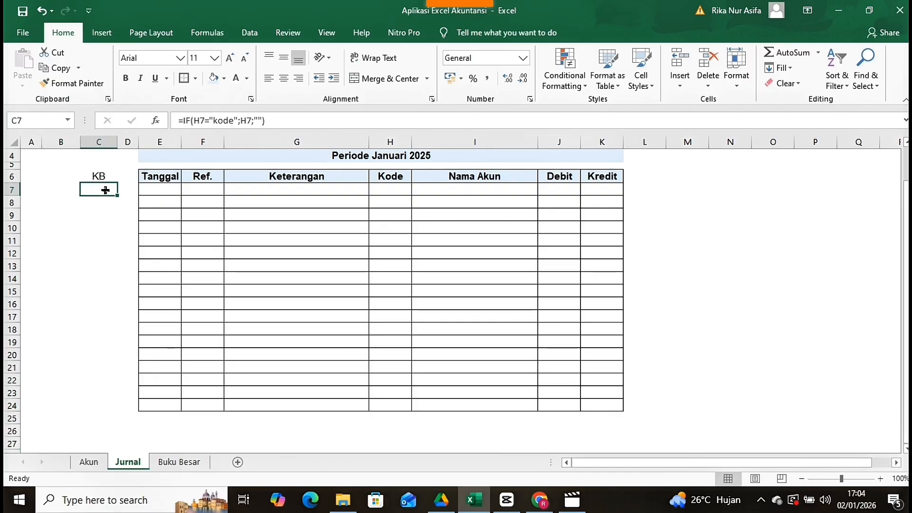
{"action": "left_click", "coordinate": [98, 182]}
{"action": "left_click", "coordinate": [98, 187]}
{"action": "double_click", "coordinate": [99, 189]}
{"action": "left_click_drag", "start_coordinate": [120, 189], "coordinate": [145, 190]}
{"action": "key", "text": "BackSpace"}
{"action": "type", "text": "Filter"}
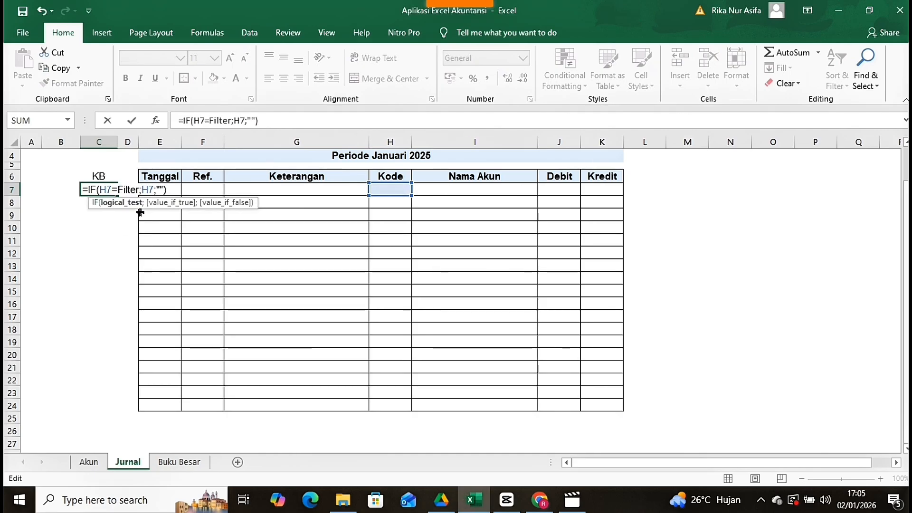
{"action": "key", "text": "Return"}
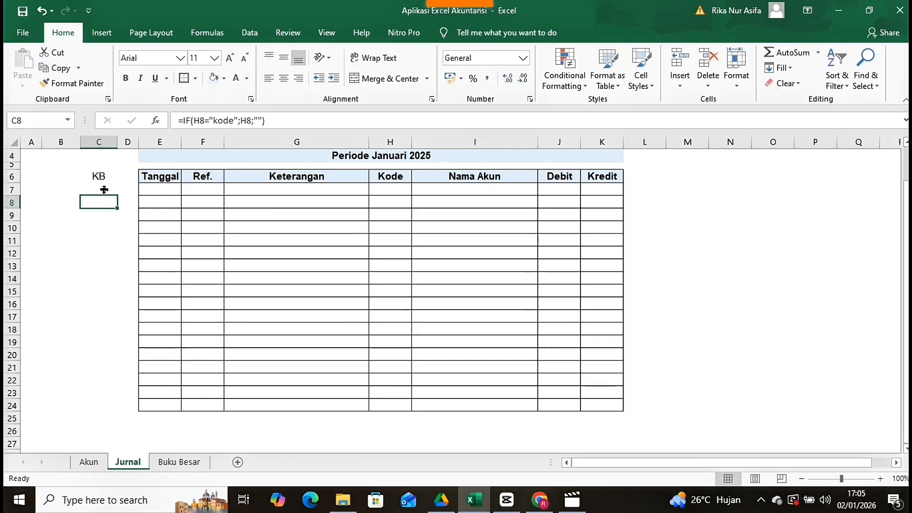
Step: Test the KB formula by choosing code 1-111 in H7 and compare it with the account selected in Buku Besar
{"action": "left_click", "coordinate": [104, 189]}
{"action": "left_click", "coordinate": [386, 190]}
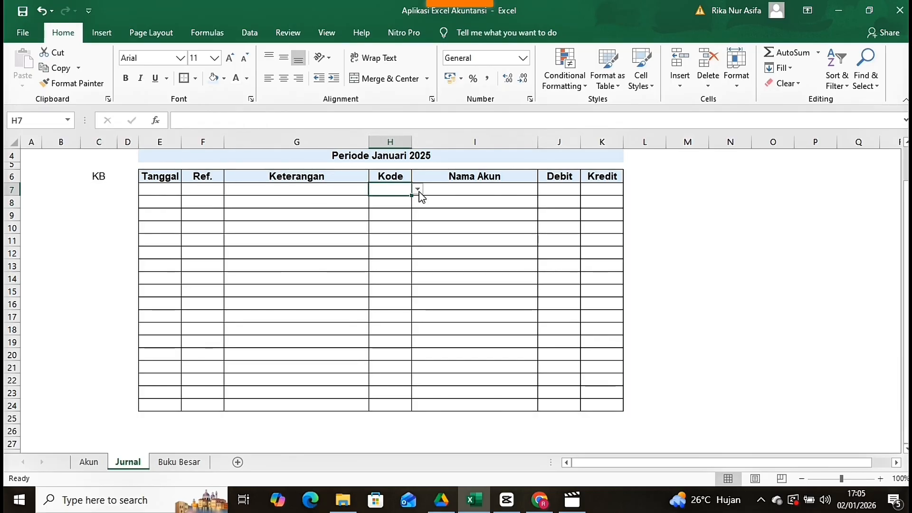
{"action": "left_click", "coordinate": [418, 189]}
{"action": "left_click", "coordinate": [393, 200]}
{"action": "left_click", "coordinate": [421, 215]}
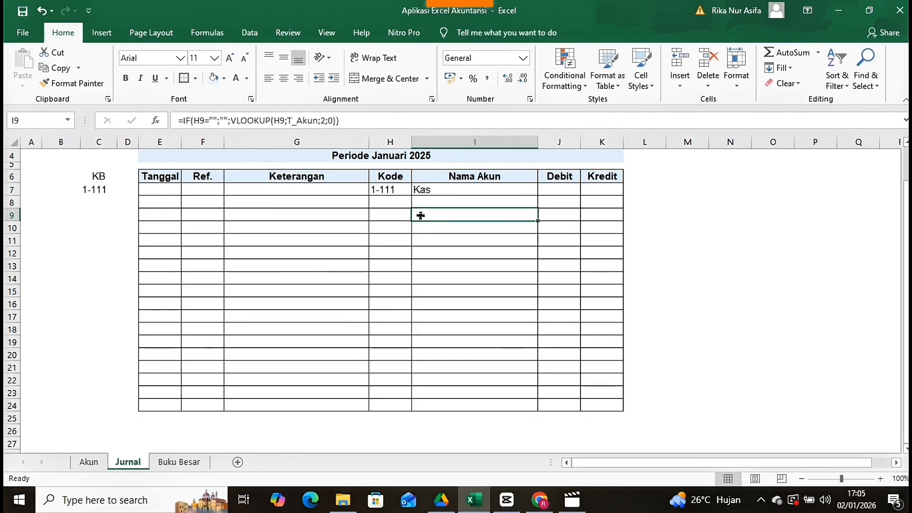
{"action": "left_click", "coordinate": [190, 464]}
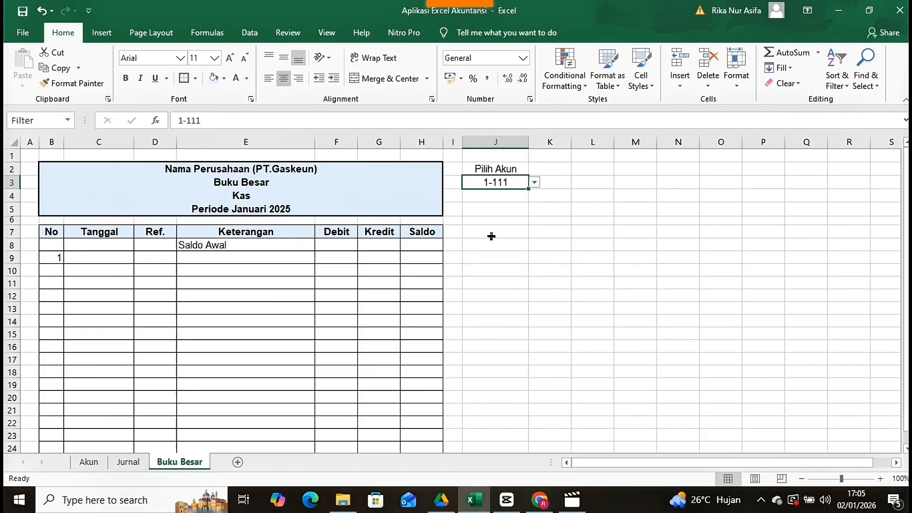
Step: Clear the test code in H7 of Jurnal and the account selection in J3 of Buku Besar
{"action": "left_click", "coordinate": [135, 464]}
{"action": "left_click", "coordinate": [387, 191]}
{"action": "key", "text": "BackSpace"}
{"action": "key", "text": "Delete"}
{"action": "left_click", "coordinate": [128, 462]}
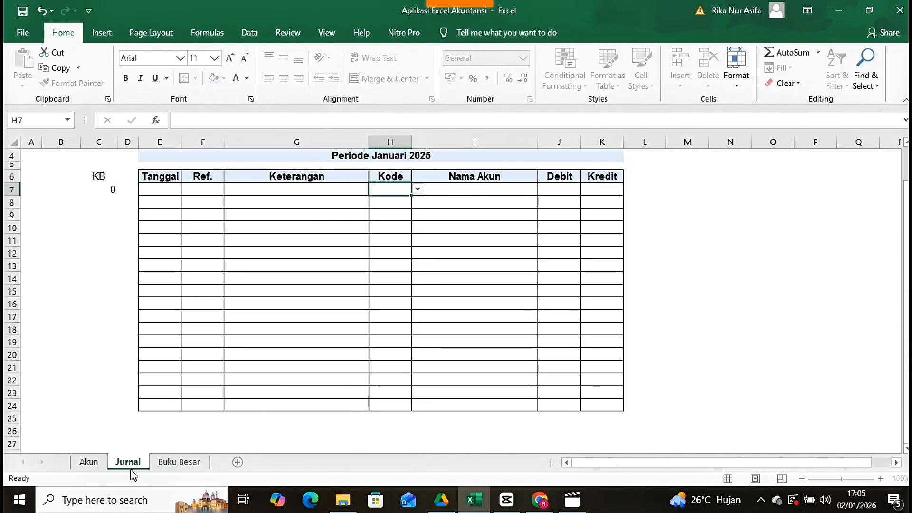
Step: Fill the KB formula from C7 down to C24 in the Jurnal sheet
{"action": "left_click", "coordinate": [104, 193]}
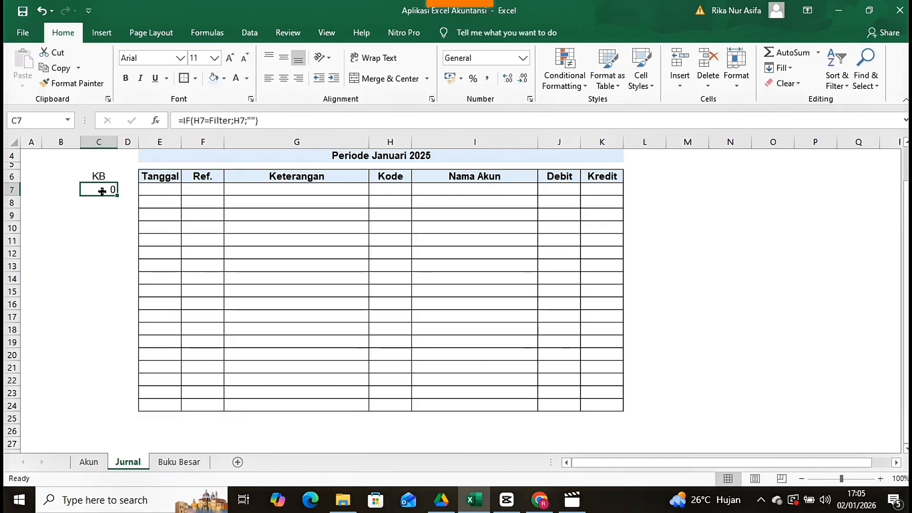
{"action": "left_click_drag", "start_coordinate": [117, 195], "coordinate": [117, 398]}
{"action": "scroll", "coordinate": [124, 355], "scroll_direction": "up", "scroll_amount": 2}
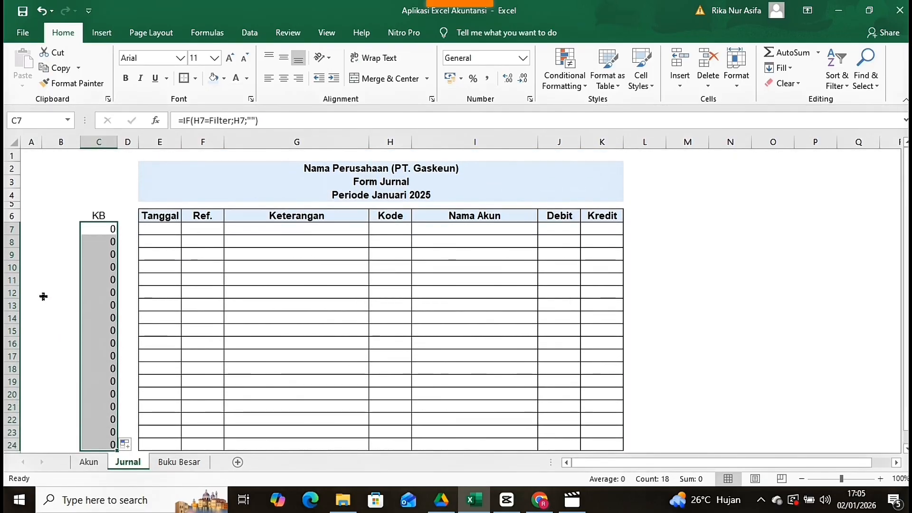
Step: Enter the helper column heading "KB2" in B6
{"action": "left_click", "coordinate": [65, 223]}
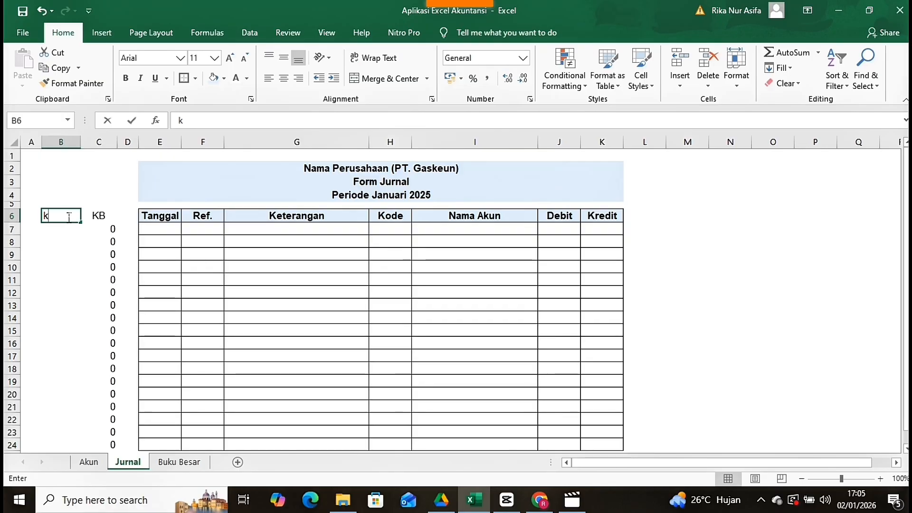
{"action": "type", "text": "KB2"}
{"action": "key", "text": "Return"}
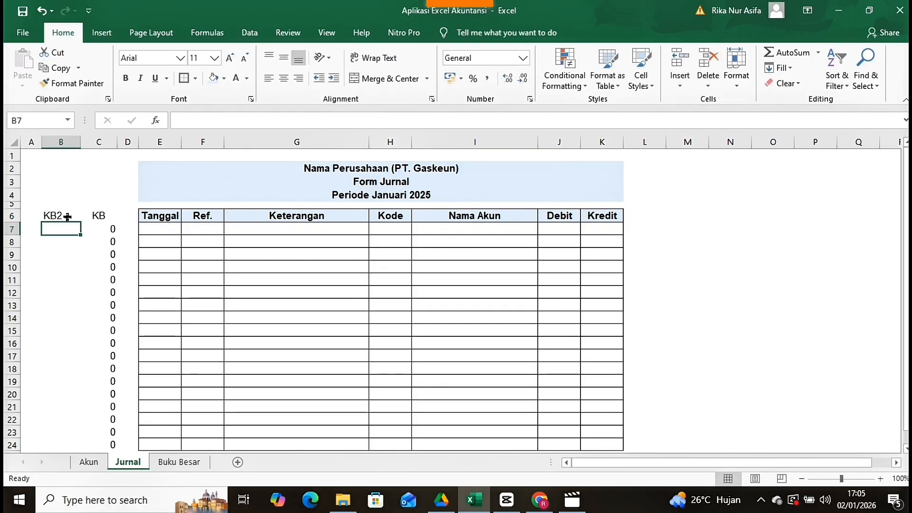
Step: Begin the KB2 formula in B7 with =IF(OR(C7=0;
{"action": "type", "text": "="}
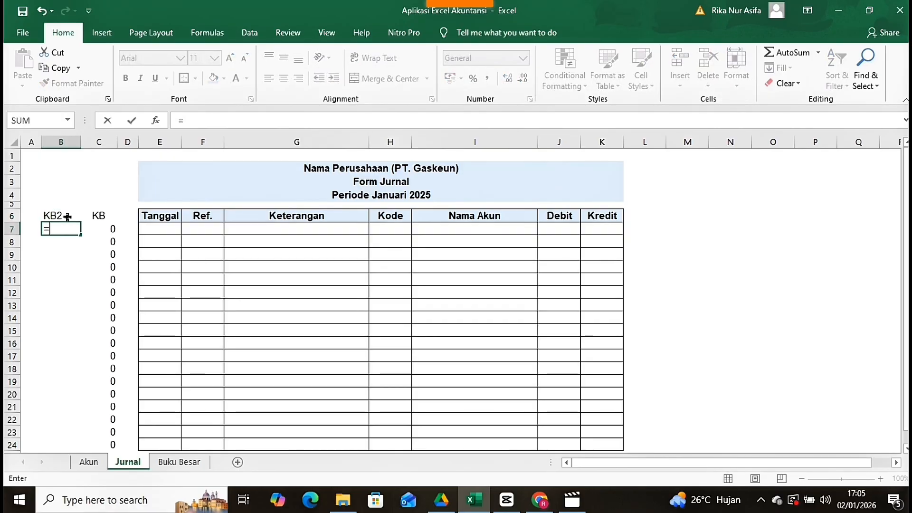
{"action": "type", "text": "IF"}
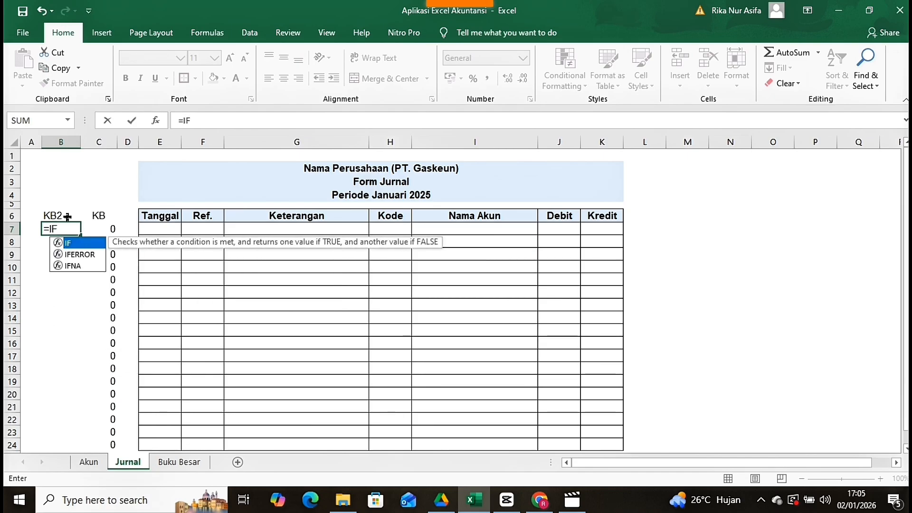
{"action": "double_click", "coordinate": [86, 246]}
{"action": "type", "text": "O"}
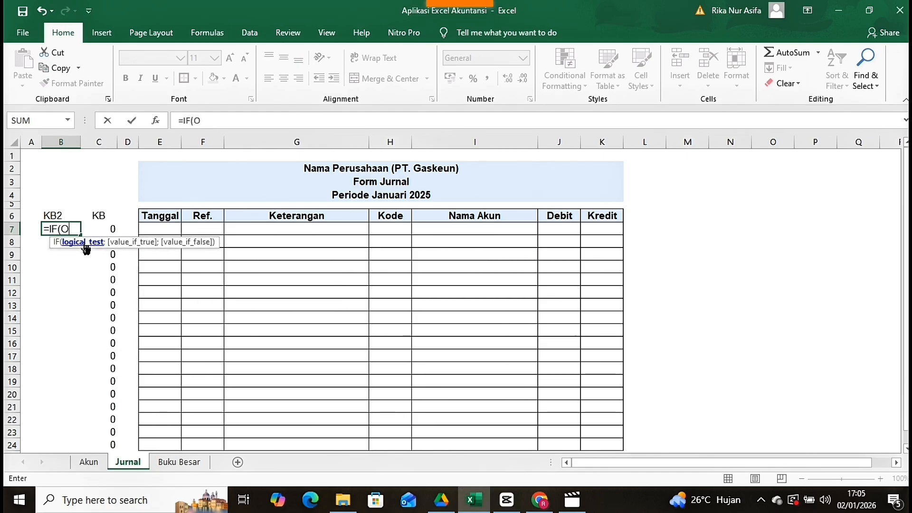
{"action": "type", "text": "R"}
{"action": "double_click", "coordinate": [83, 253]}
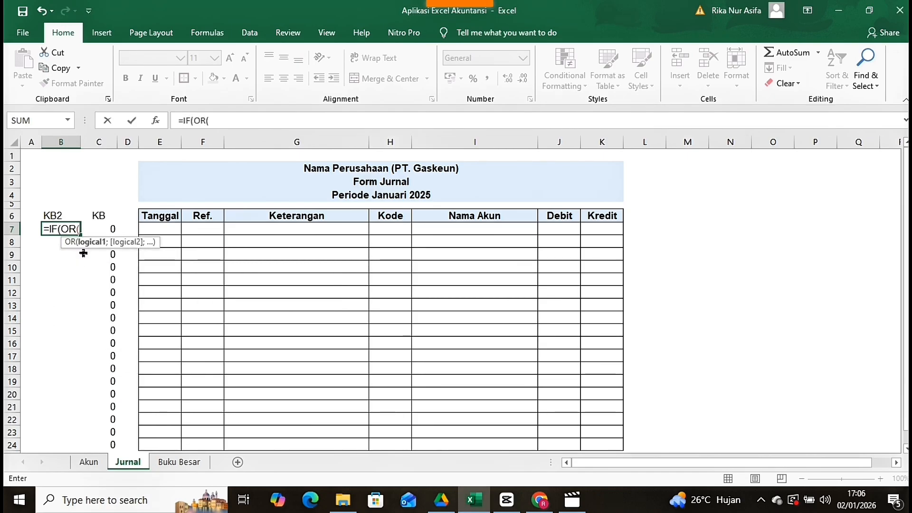
{"action": "left_click", "coordinate": [99, 224]}
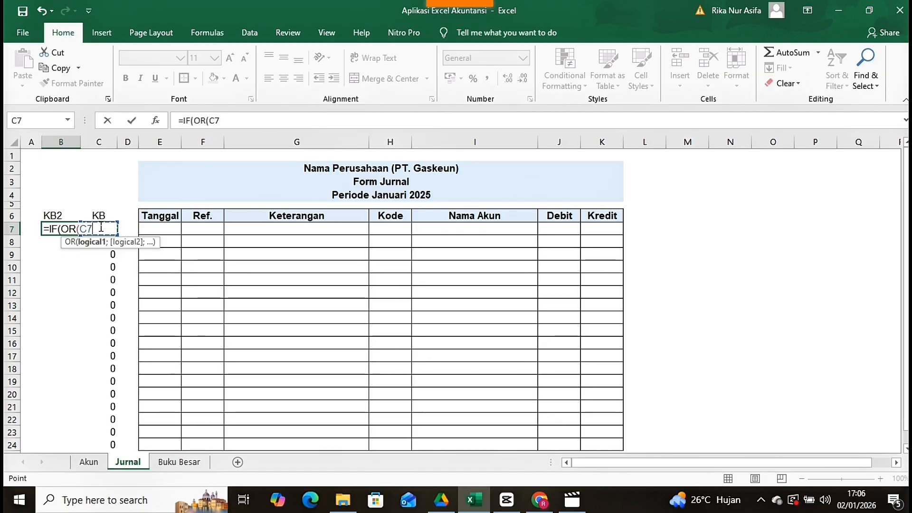
{"action": "type", "text": "=0;"}
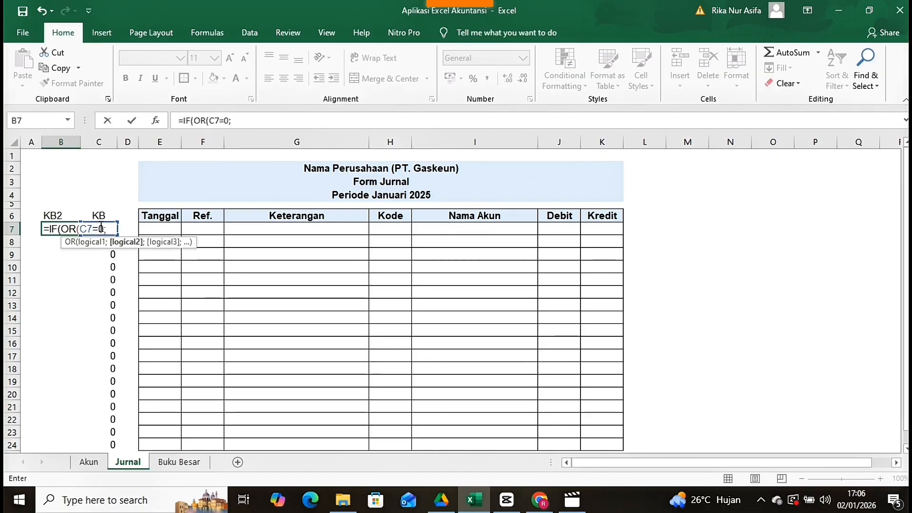
Step: Complete the KB2 formula in B7 as =IF(OR(C7=0;C7="");"";COUNTIF($C$7:C7;C7))
{"action": "type", "text": "C7="}
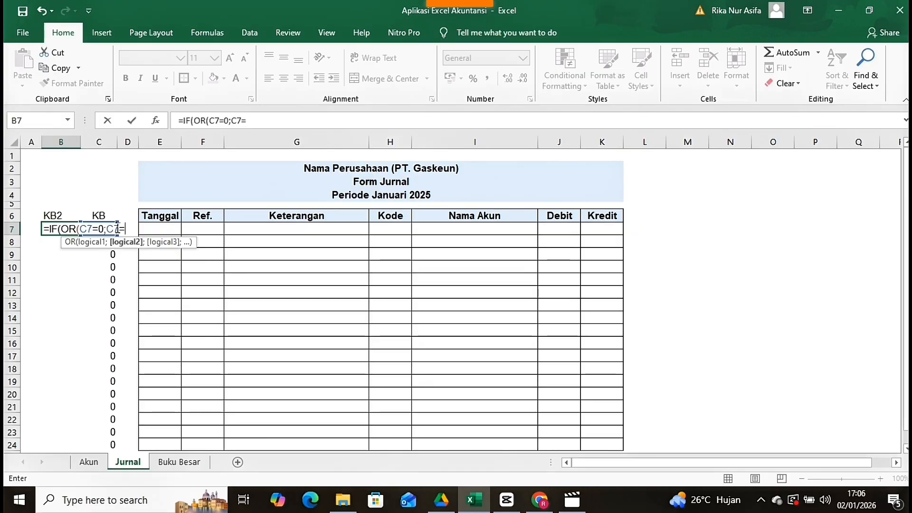
{"action": "type", "text": "\"\")"}
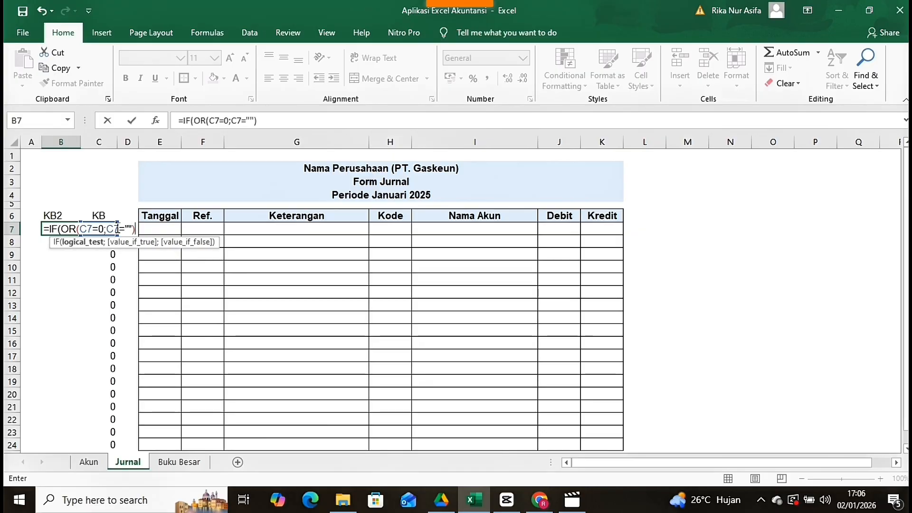
{"action": "type", "text": ";"}
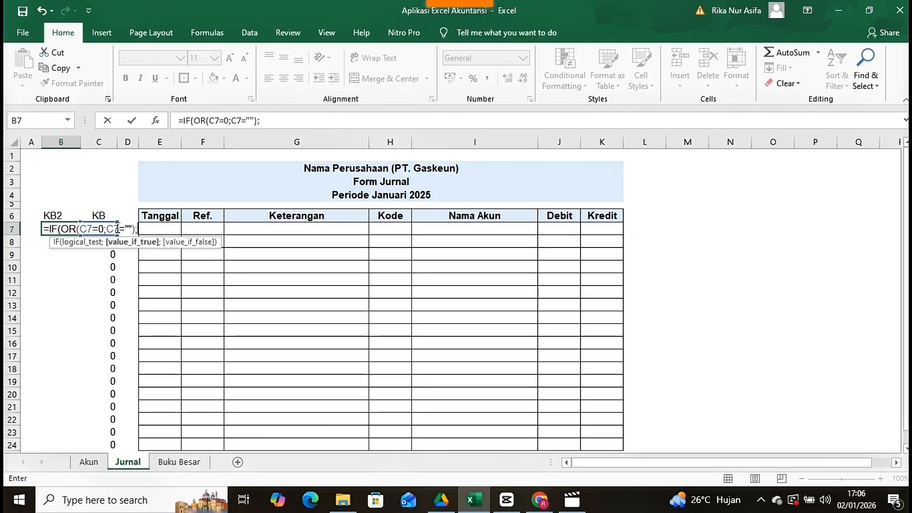
{"action": "type", "text": "\"\";"}
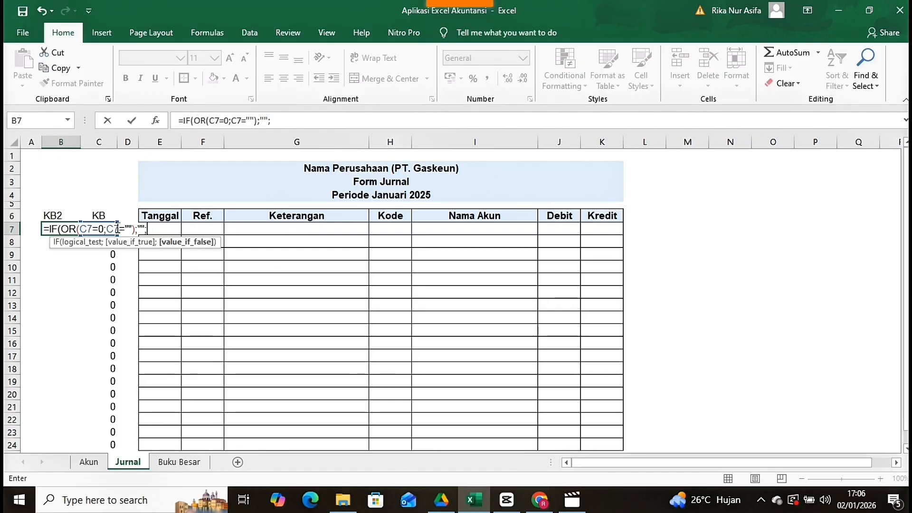
{"action": "type", "text": "coun"}
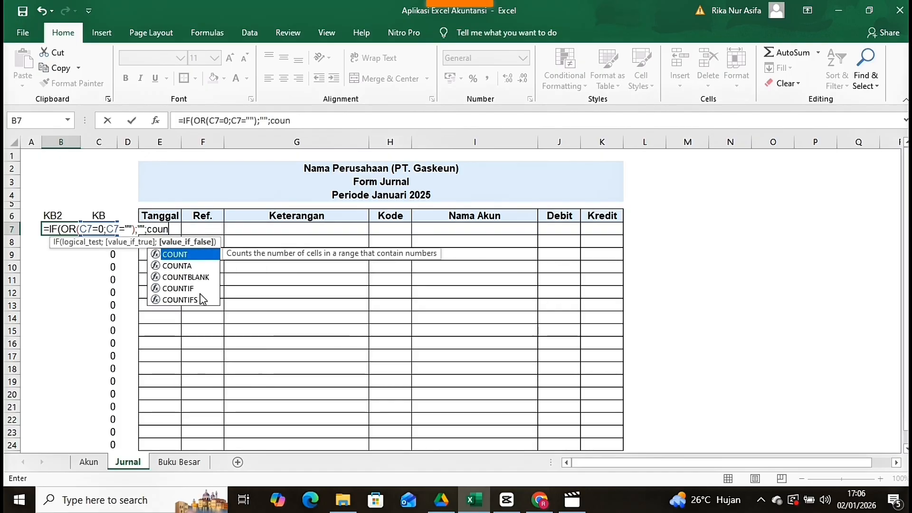
{"action": "double_click", "coordinate": [189, 288]}
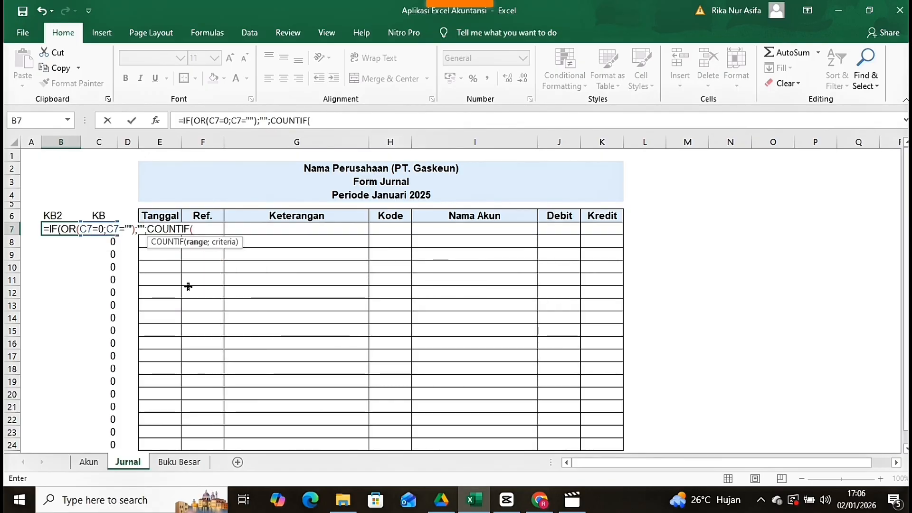
{"action": "type", "text": "C7"}
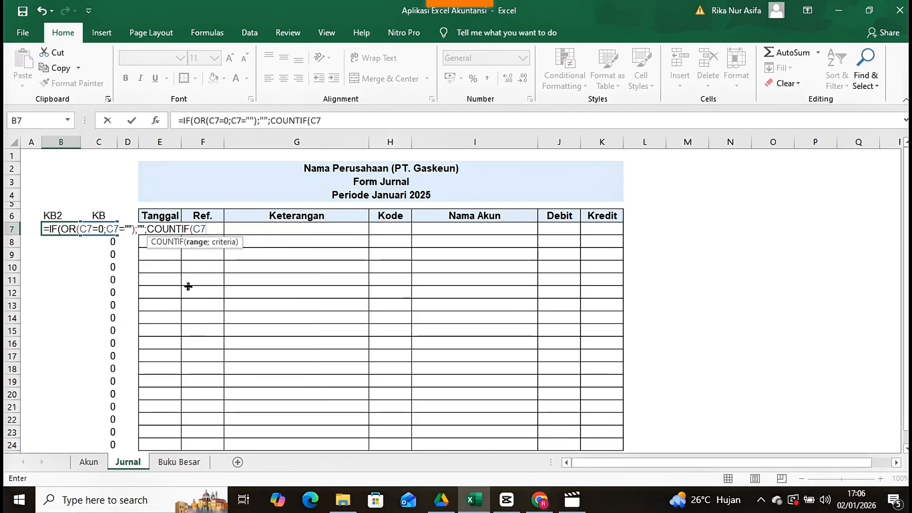
{"action": "key", "text": "F4"}
{"action": "type", "text": ":"}
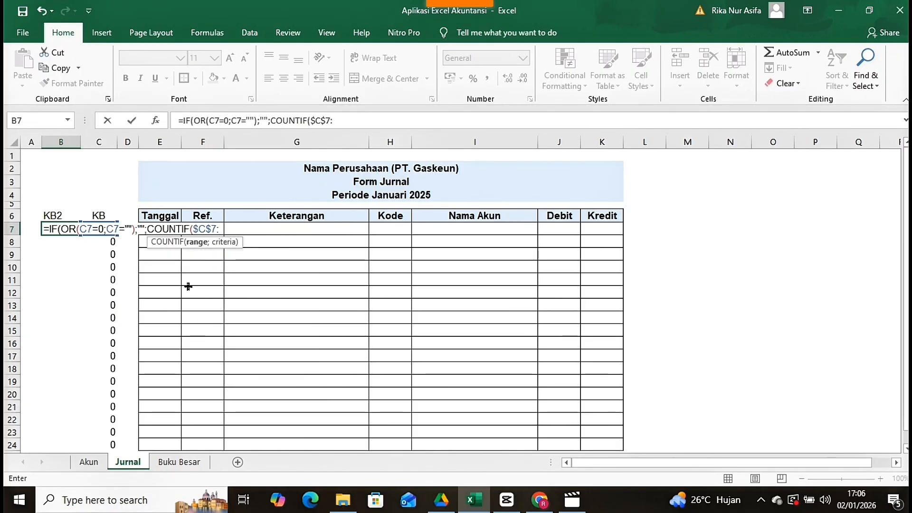
{"action": "type", "text": "C7"}
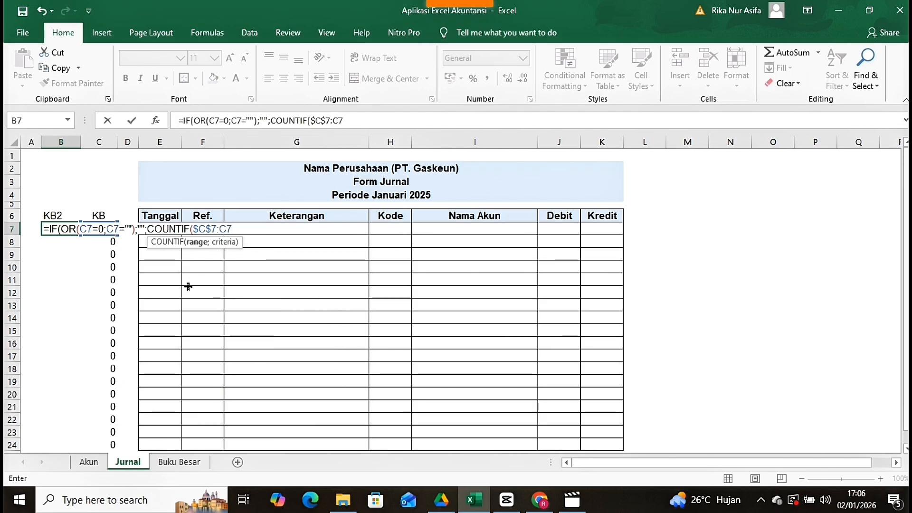
{"action": "type", "text": ";C7"}
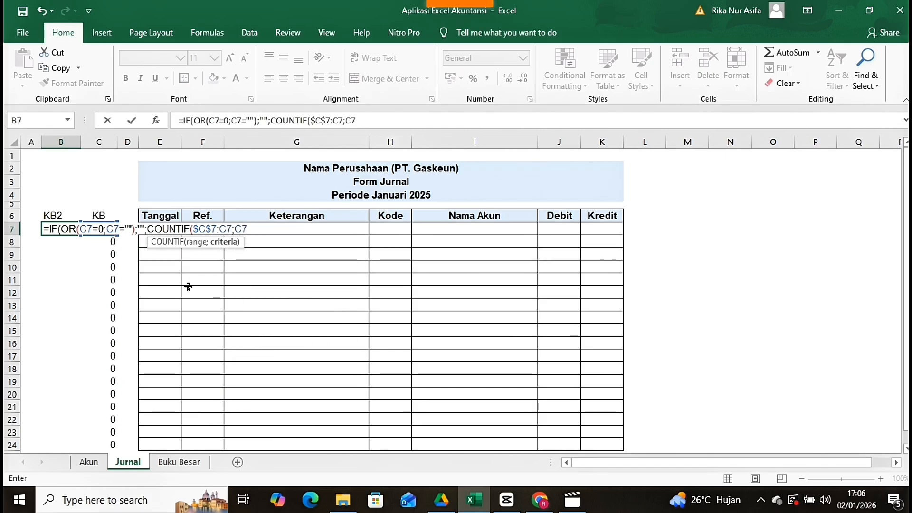
{"action": "type", "text": "))"}
{"action": "key", "text": "Return"}
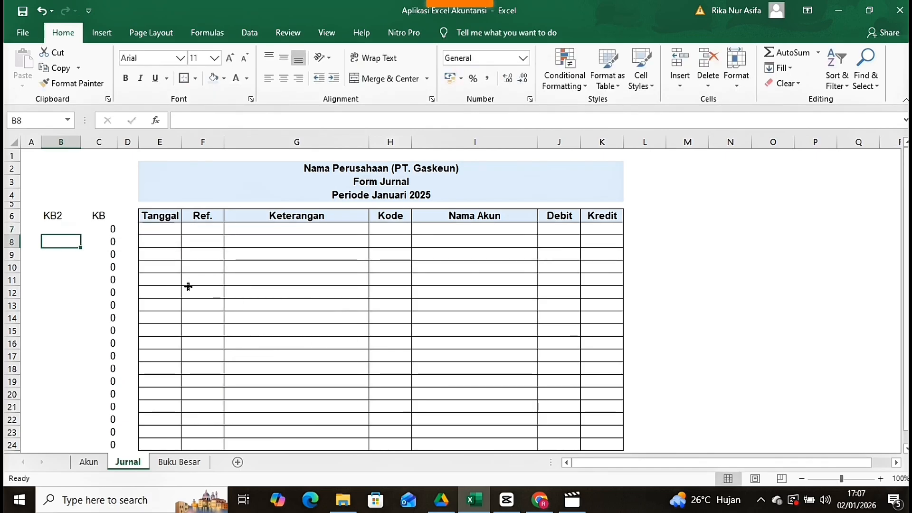
Step: Fill the KB2 formula from B7 down to B24
{"action": "left_click", "coordinate": [75, 230]}
{"action": "left_click_drag", "start_coordinate": [80, 235], "coordinate": [81, 367]}
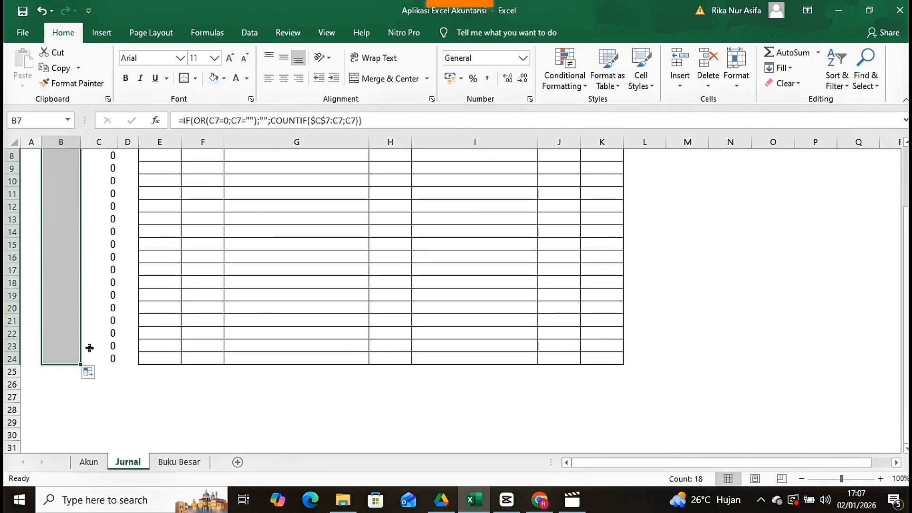
{"action": "left_click", "coordinate": [65, 278]}
Step: Apply all borders to the KB2 and KB columns in B6:C24 and centre their contents horizontally
{"action": "scroll", "coordinate": [50, 204], "scroll_direction": "up", "scroll_amount": 3}
{"action": "left_click_drag", "start_coordinate": [52, 216], "coordinate": [101, 440]}
{"action": "left_click", "coordinate": [195, 78]}
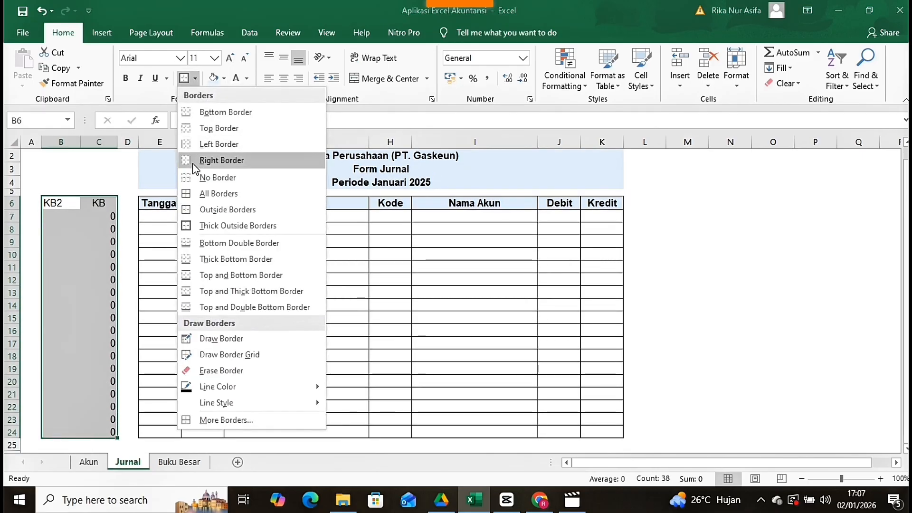
{"action": "left_click", "coordinate": [194, 193]}
{"action": "left_click", "coordinate": [283, 80]}
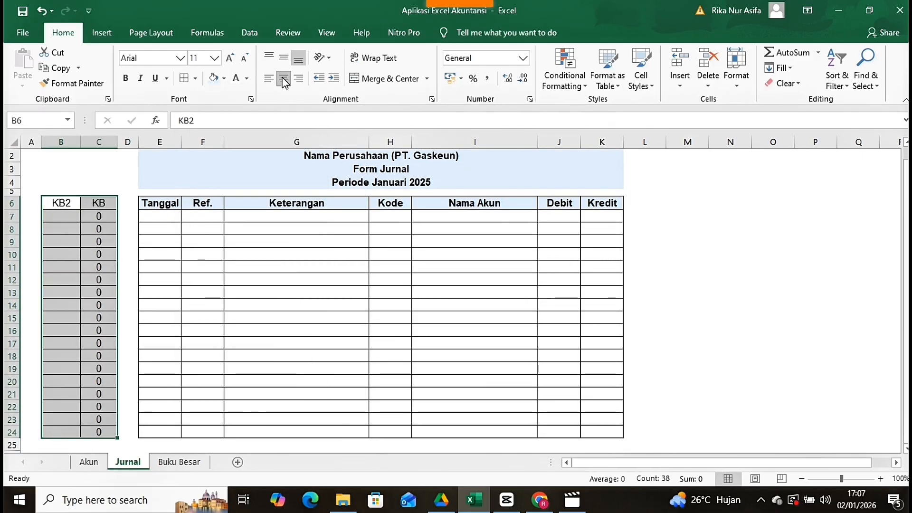
{"action": "left_click", "coordinate": [180, 291]}
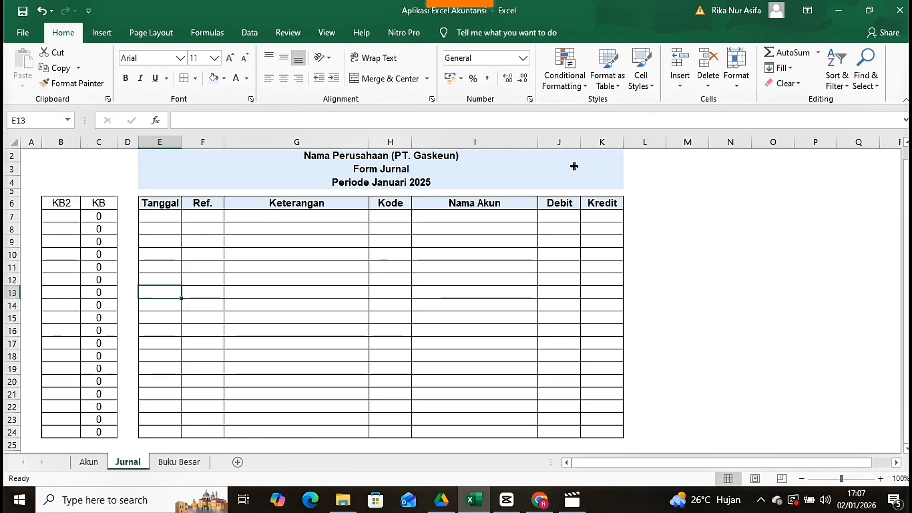
Step: Name the Debit range J6:J24 as JDebit and the Kredit range K6:K24 as JKredit
{"action": "left_click", "coordinate": [556, 206]}
{"action": "left_click_drag", "start_coordinate": [556, 207], "coordinate": [546, 417]}
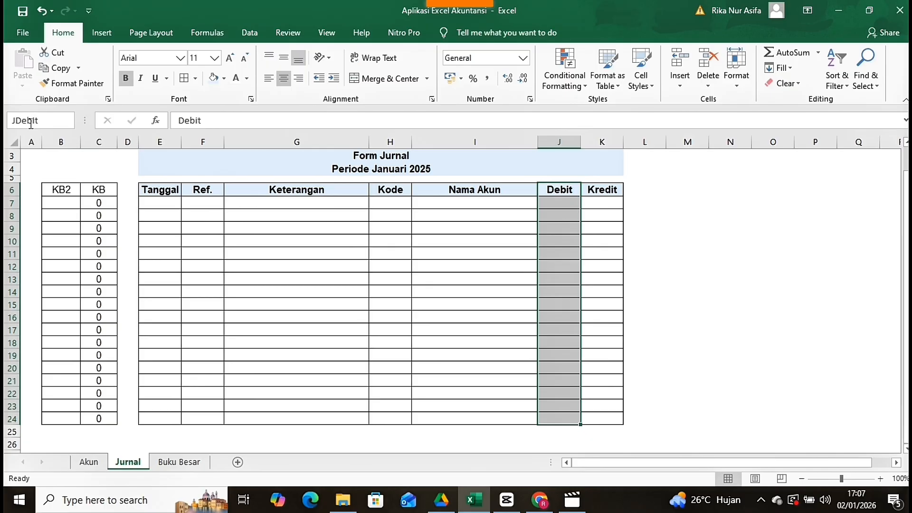
{"action": "left_click", "coordinate": [605, 209]}
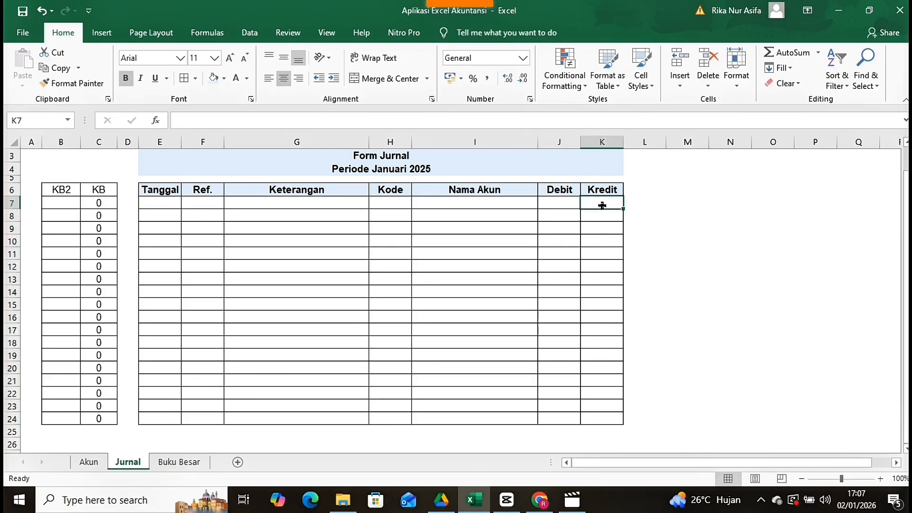
{"action": "left_click_drag", "start_coordinate": [604, 192], "coordinate": [605, 412]}
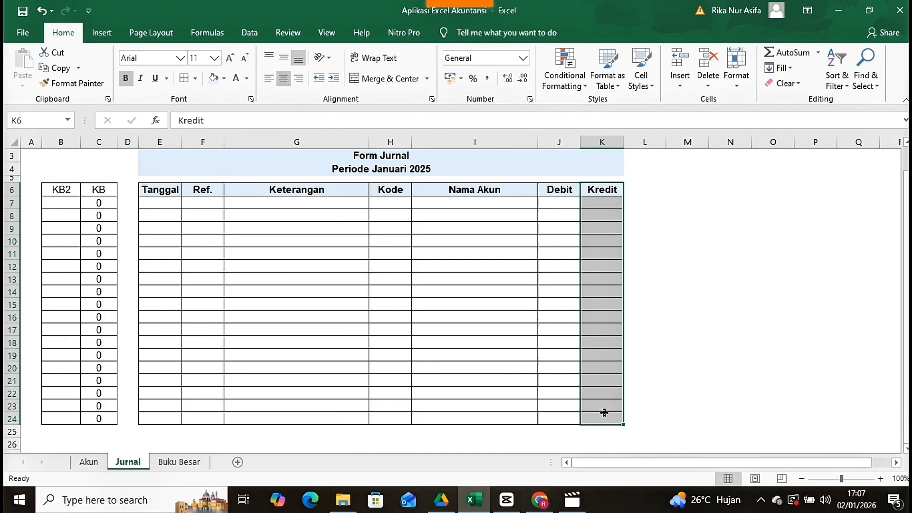
{"action": "left_click", "coordinate": [52, 124]}
{"action": "key", "text": "BackSpace"}
{"action": "type", "text": "JKredit"}
{"action": "key", "text": "Return"}
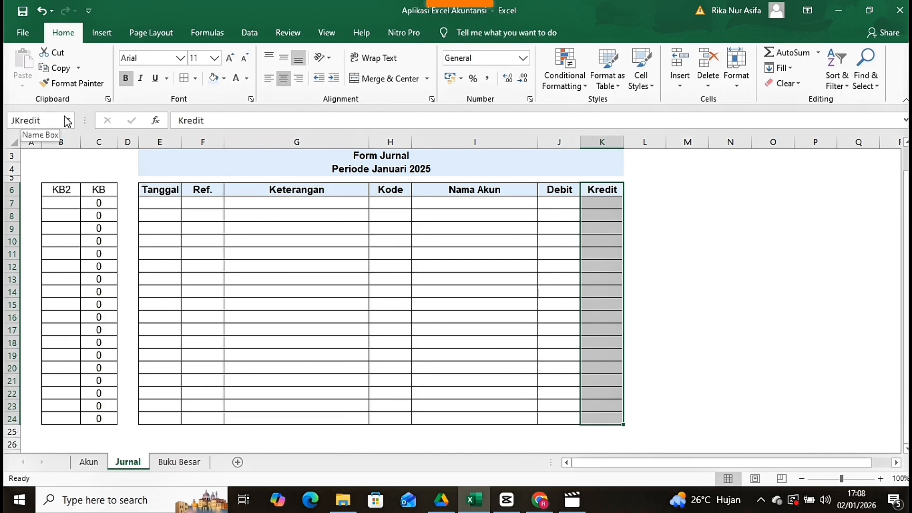
Step: Check which cells the named ranges JDebit and JKredit cover by selecting each one
{"action": "left_click", "coordinate": [67, 120]}
{"action": "left_click", "coordinate": [38, 148]}
{"action": "left_click", "coordinate": [68, 121]}
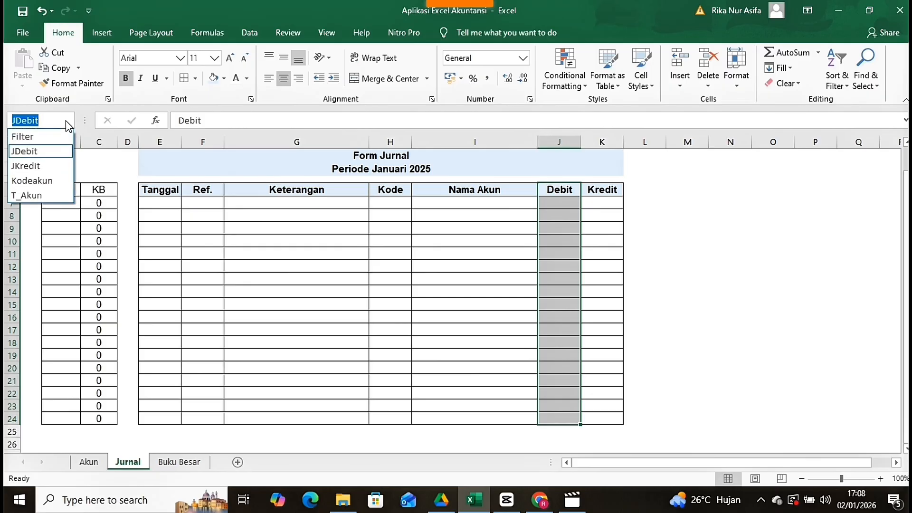
{"action": "left_click", "coordinate": [41, 160]}
{"action": "left_click", "coordinate": [646, 263]}
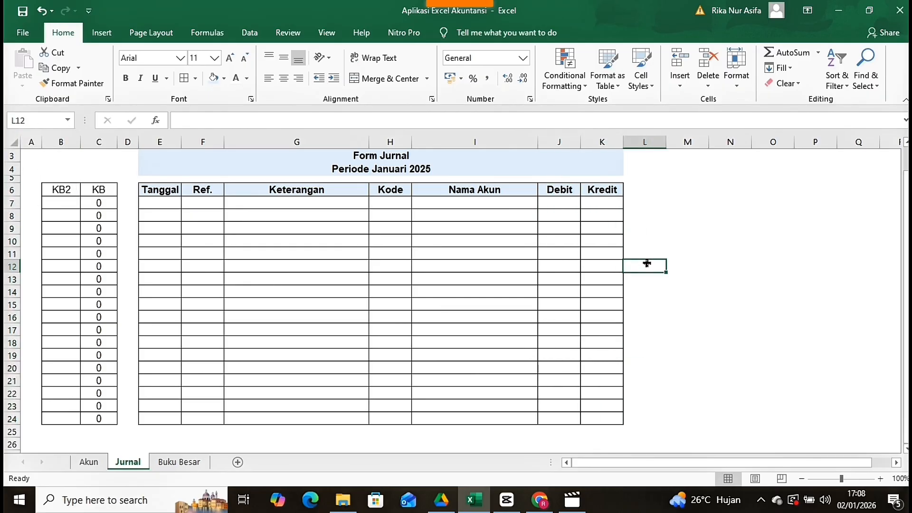
Step: On the Buku Besar sheet, enter =VLOOKUP(Filter;T_Akun;4;0) in K3 beside the Pilih Akun cell
{"action": "left_click", "coordinate": [180, 463]}
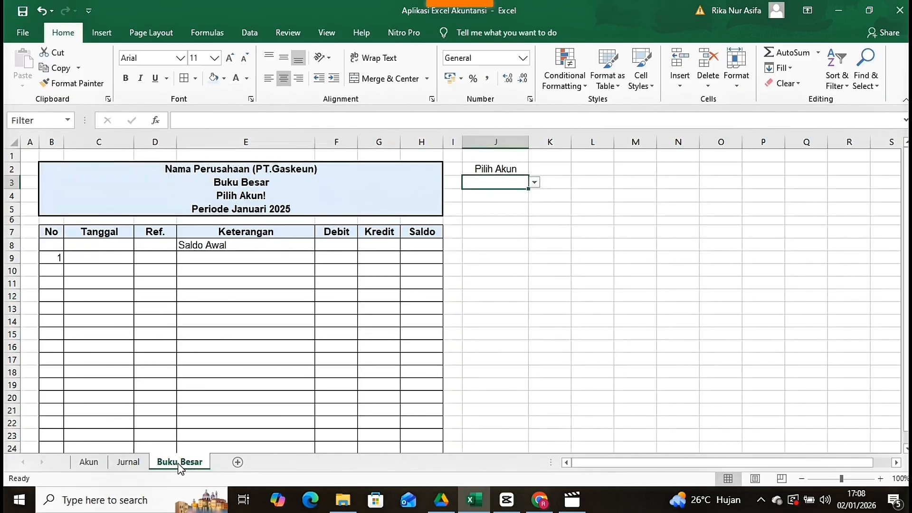
{"action": "left_click", "coordinate": [556, 182]}
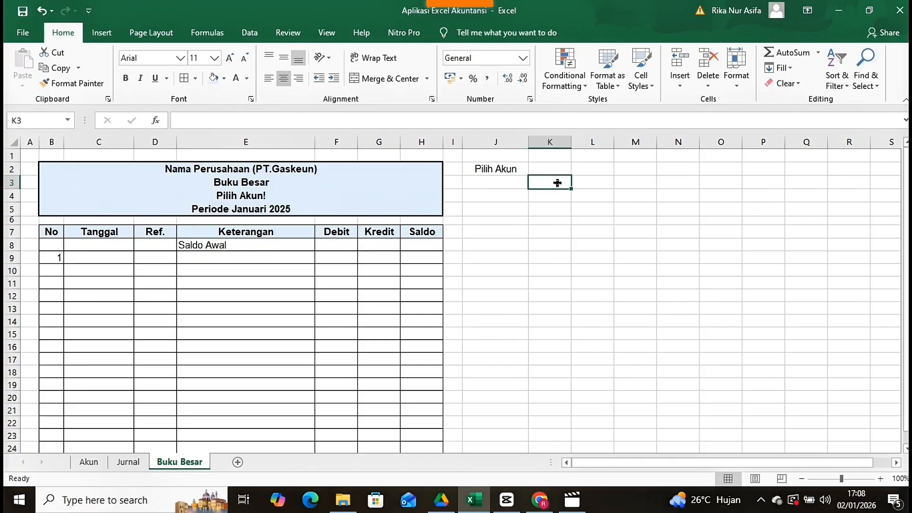
{"action": "type", "text": "=vlook"}
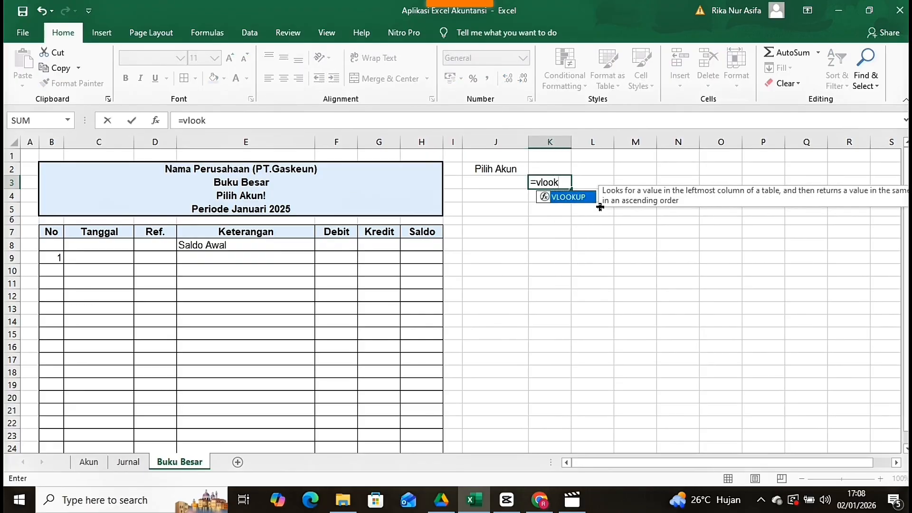
{"action": "double_click", "coordinate": [584, 201]}
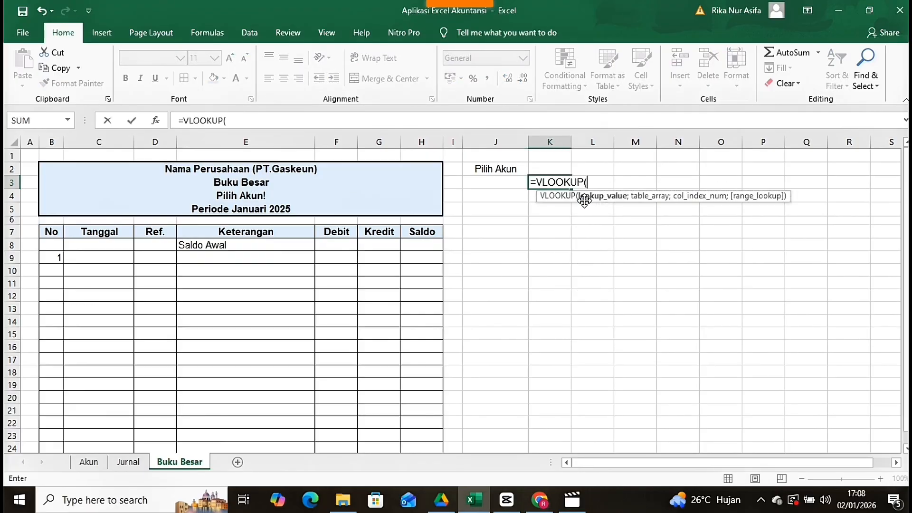
{"action": "left_click", "coordinate": [504, 180]}
{"action": "type", "text": ";t"}
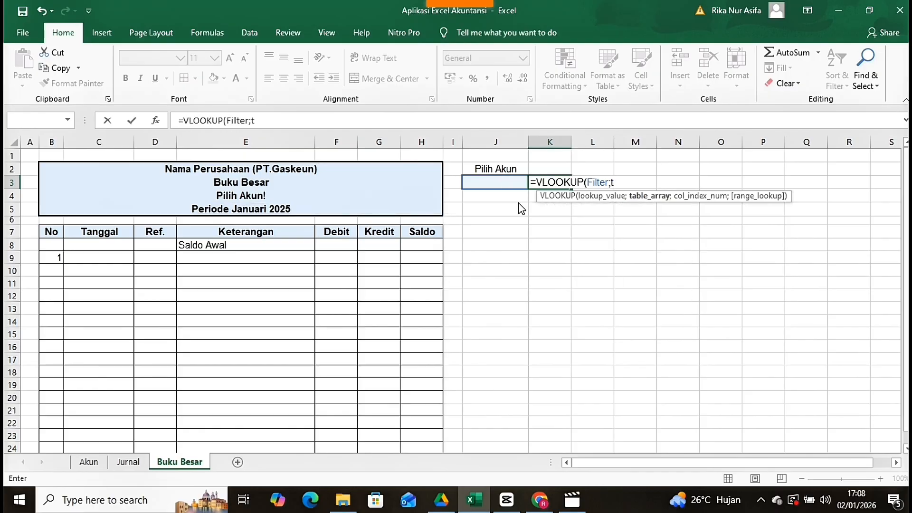
{"action": "key", "text": "Return"}
{"action": "left_click", "coordinate": [461, 286]}
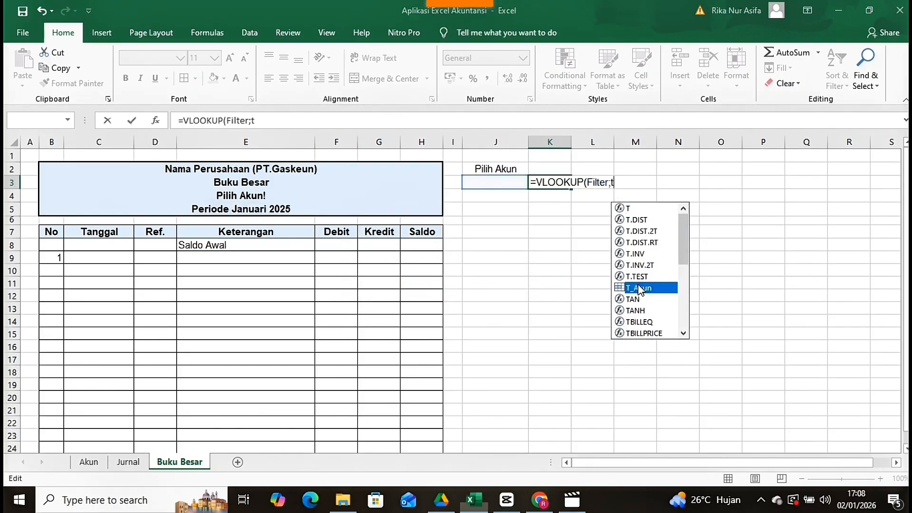
{"action": "double_click", "coordinate": [638, 283]}
{"action": "type", "text": ";4;0)"}
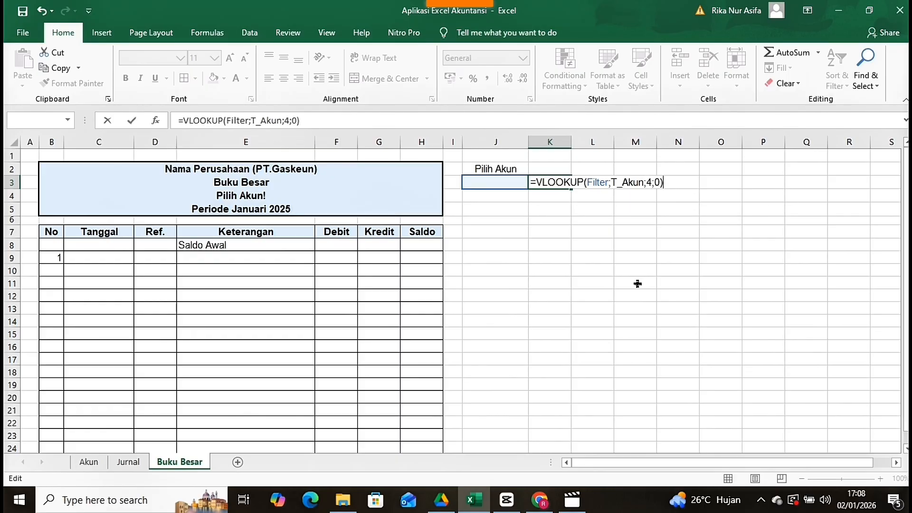
{"action": "key", "text": "Return"}
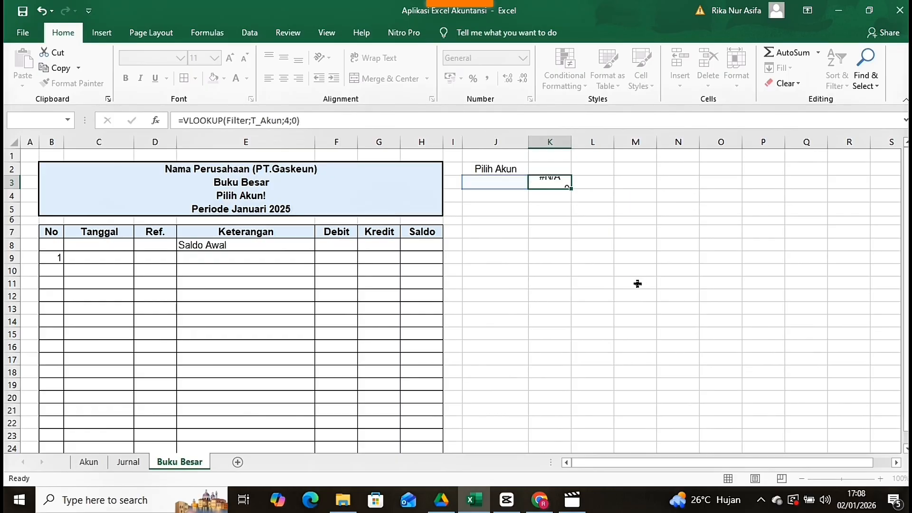
Step: Choose account 1-111 in the Pilih Akun cell J3
{"action": "left_click", "coordinate": [507, 182]}
{"action": "left_click", "coordinate": [535, 182]}
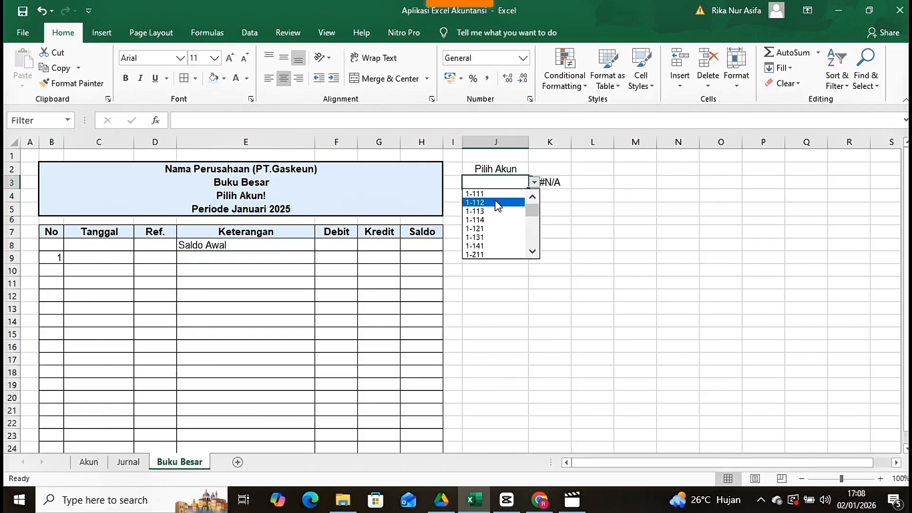
{"action": "left_click", "coordinate": [484, 193]}
{"action": "left_click", "coordinate": [561, 198]}
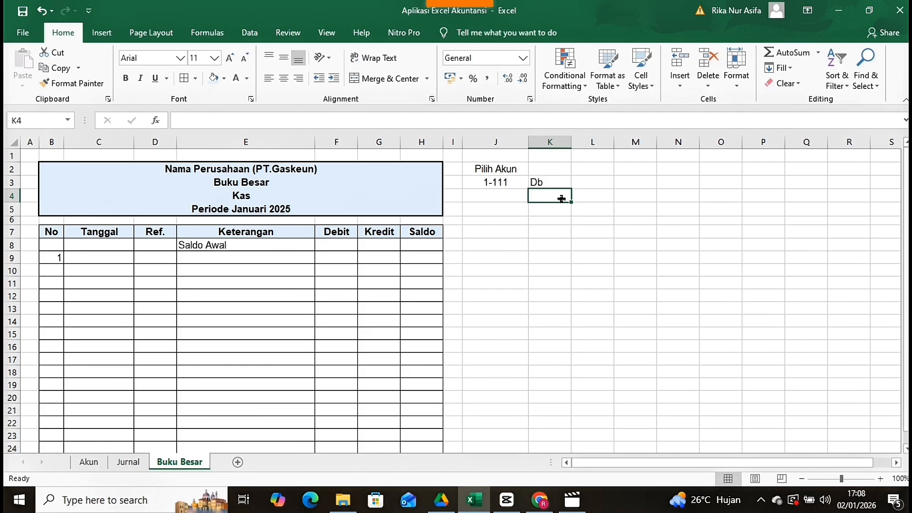
Step: Copy the K3 formula into K4 with column index 5, giving =VLOOKUP(Filter;T_Akun;5;0)
{"action": "left_click", "coordinate": [545, 185]}
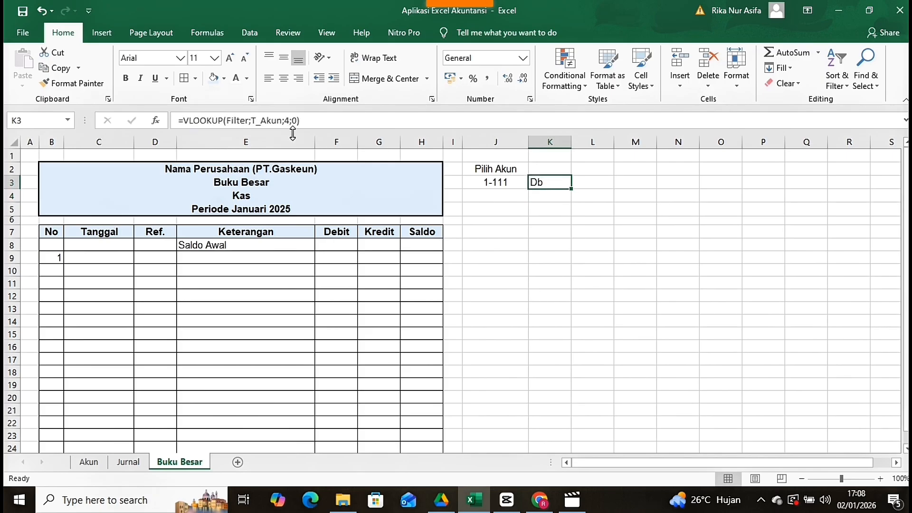
{"action": "left_click_drag", "start_coordinate": [179, 122], "coordinate": [311, 122]}
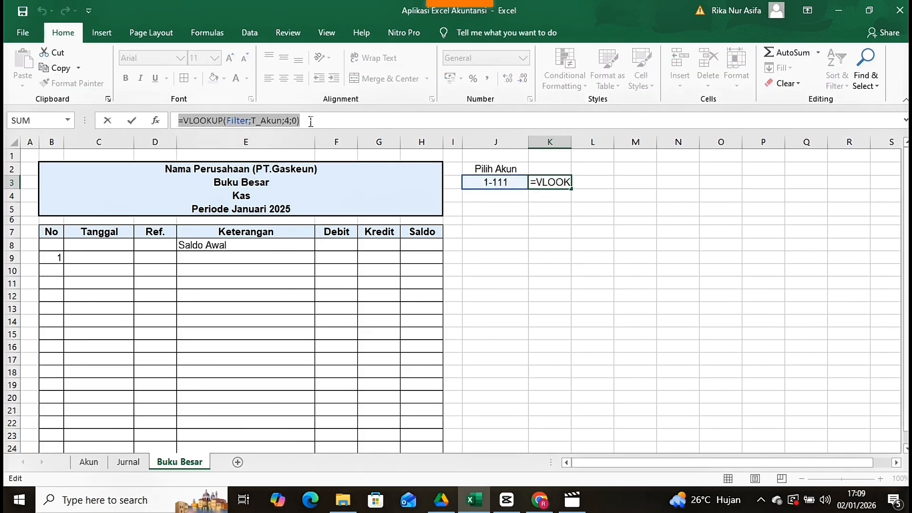
{"action": "key", "text": "ctrl+c"}
{"action": "left_click", "coordinate": [310, 122]}
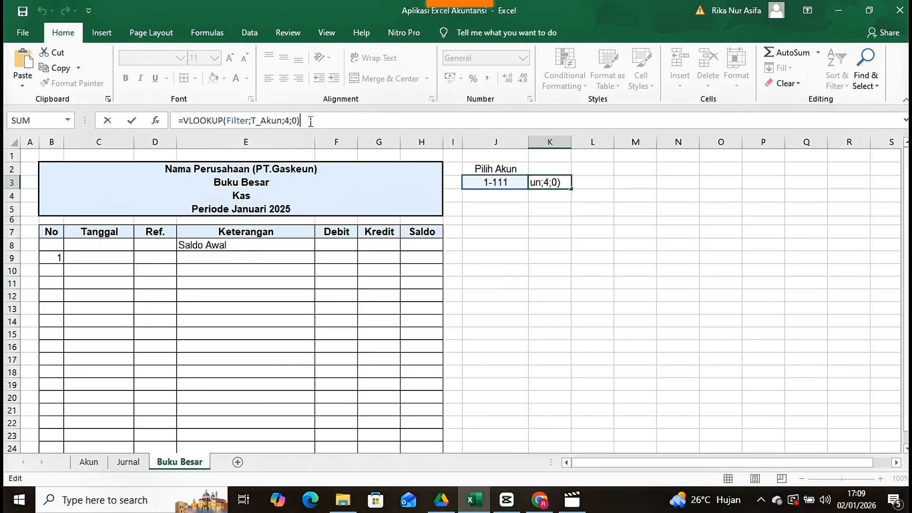
{"action": "left_click", "coordinate": [550, 200]}
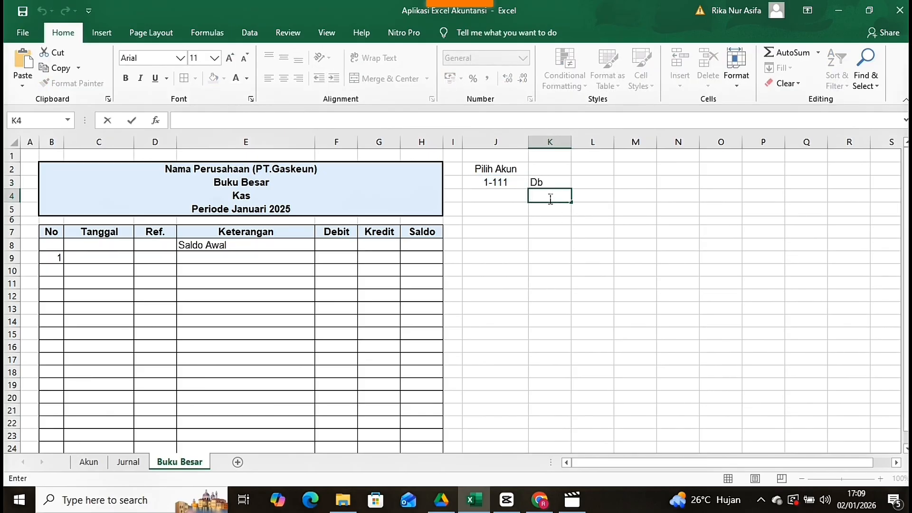
{"action": "key", "text": "ctrl+v"}
{"action": "left_click", "coordinate": [653, 195]}
{"action": "key", "text": "BackSpace"}
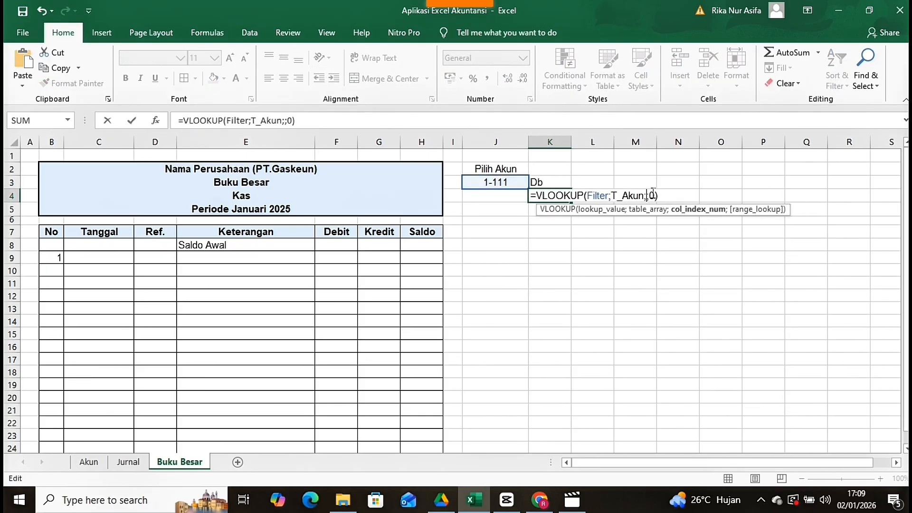
{"action": "type", "text": "5"}
{"action": "key", "text": "Return"}
Step: Enter the copied lookup formula in L4 with column index 5 as =VLOOKUP(Filter;T_Akun;5;0)
{"action": "left_click", "coordinate": [592, 195]}
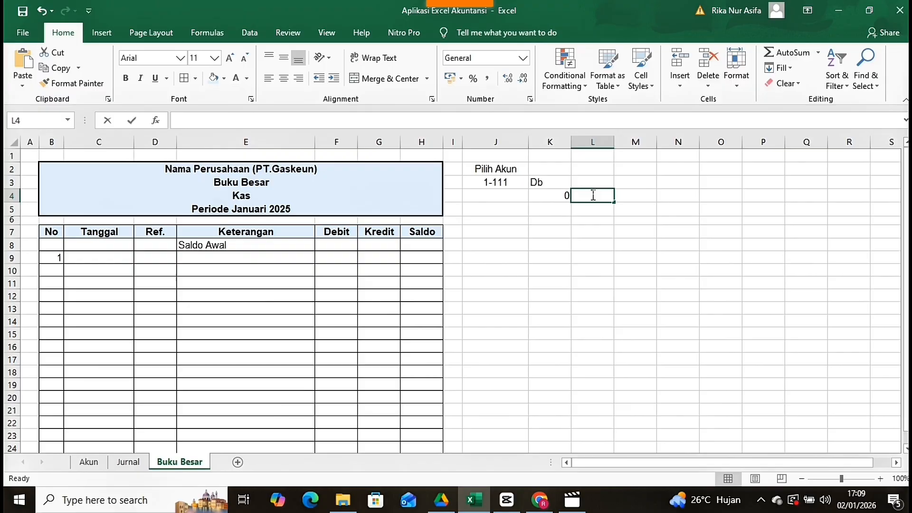
{"action": "key", "text": "ctrl+v"}
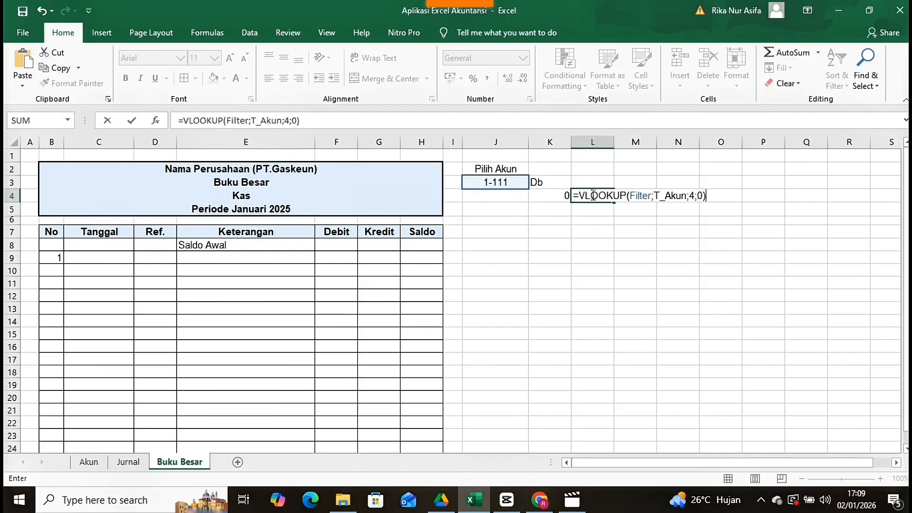
{"action": "left_click", "coordinate": [695, 195]}
{"action": "key", "text": "BackSpace"}
{"action": "type", "text": "5"}
{"action": "key", "text": "Return"}
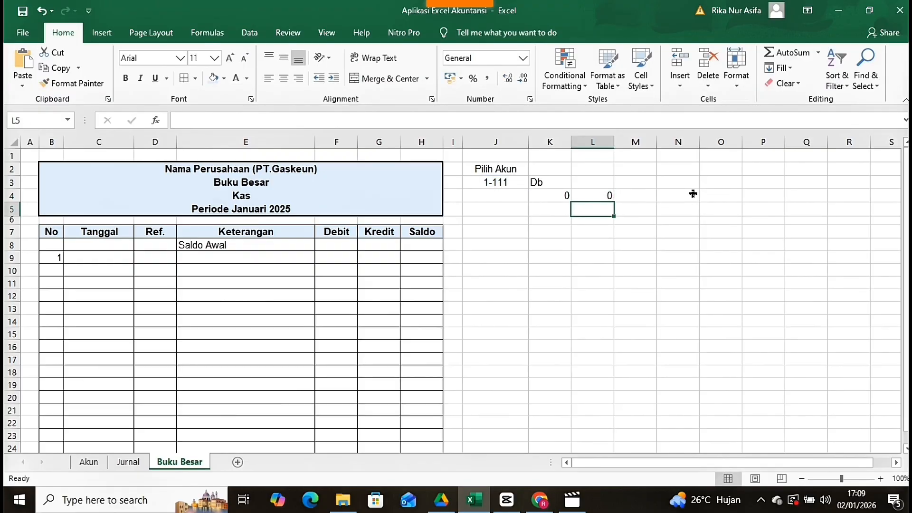
Step: In the Saldo Awal row, link Debit F8 to K4 and Kredit G8 to L4
{"action": "left_click", "coordinate": [345, 243]}
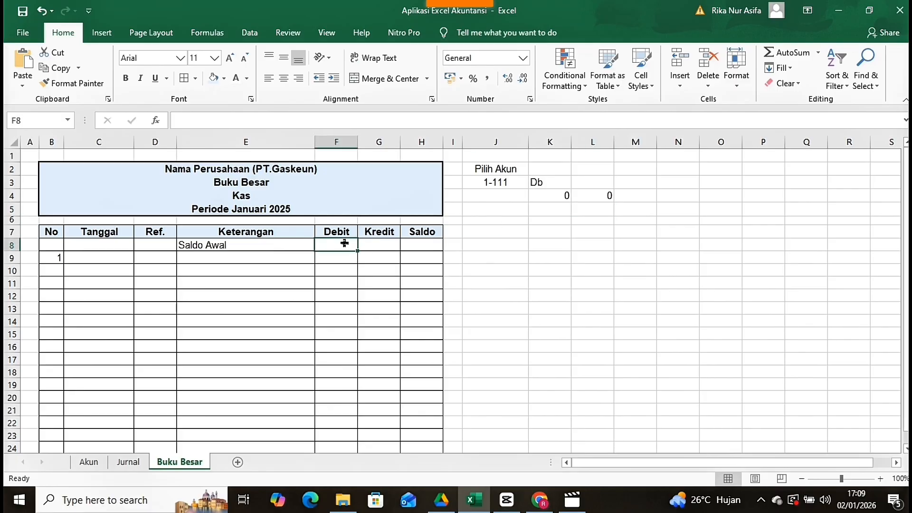
{"action": "type", "text": "="}
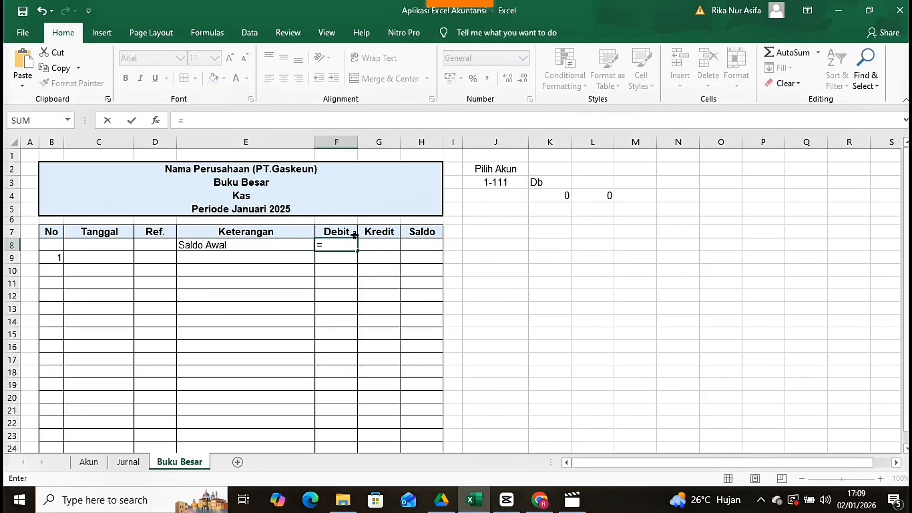
{"action": "left_click", "coordinate": [549, 195]}
{"action": "key", "text": "Return"}
{"action": "left_click", "coordinate": [380, 245]}
{"action": "type", "text": "="}
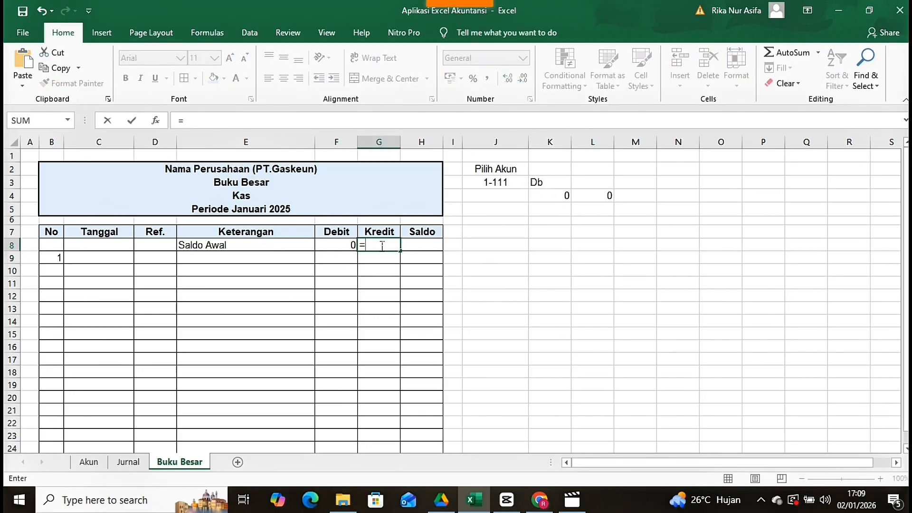
{"action": "left_click", "coordinate": [585, 191]}
{"action": "key", "text": "Return"}
Step: Begin the Saldo formula in H8 with =IF(K3="Db";F8-G8
{"action": "left_click", "coordinate": [413, 242]}
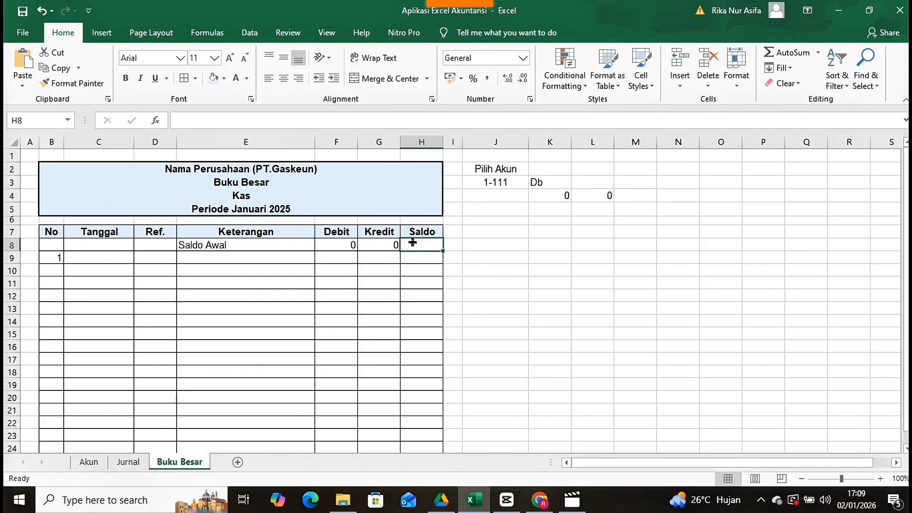
{"action": "type", "text": "=if"}
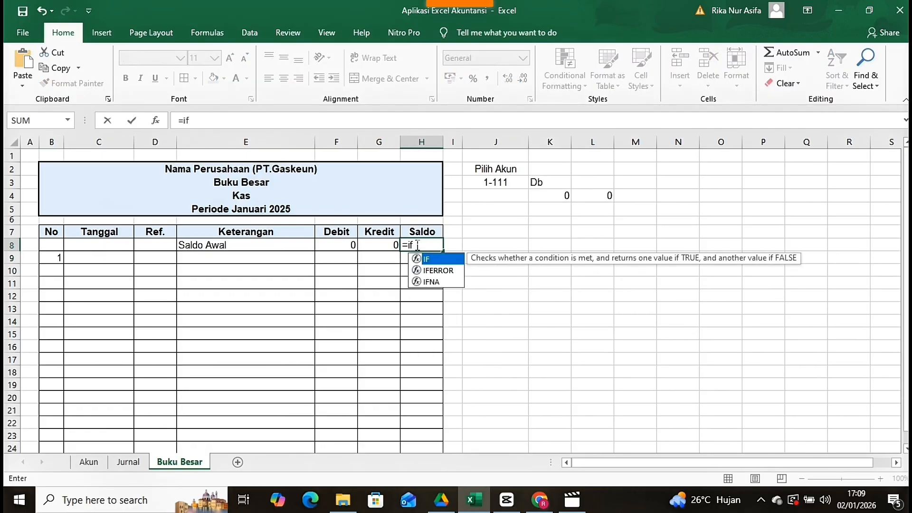
{"action": "double_click", "coordinate": [432, 257]}
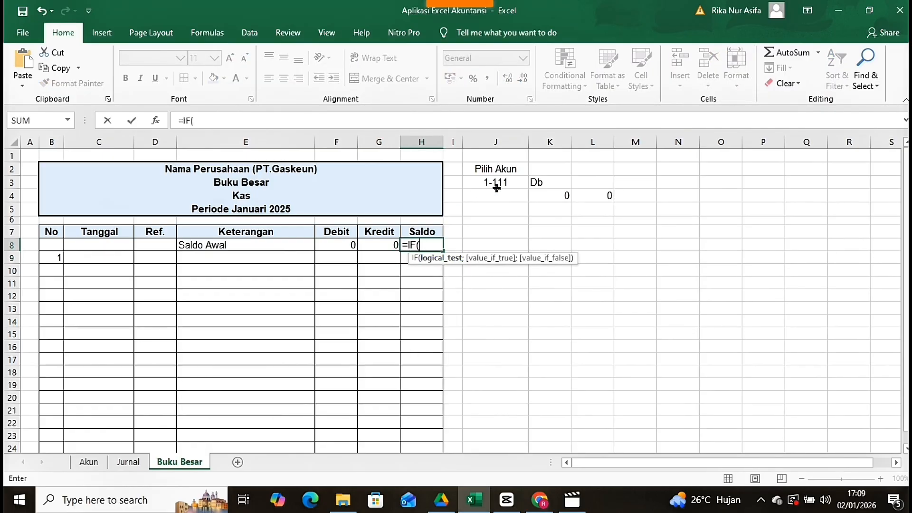
{"action": "left_click", "coordinate": [548, 182]}
{"action": "type", "text": "=\"Db"}
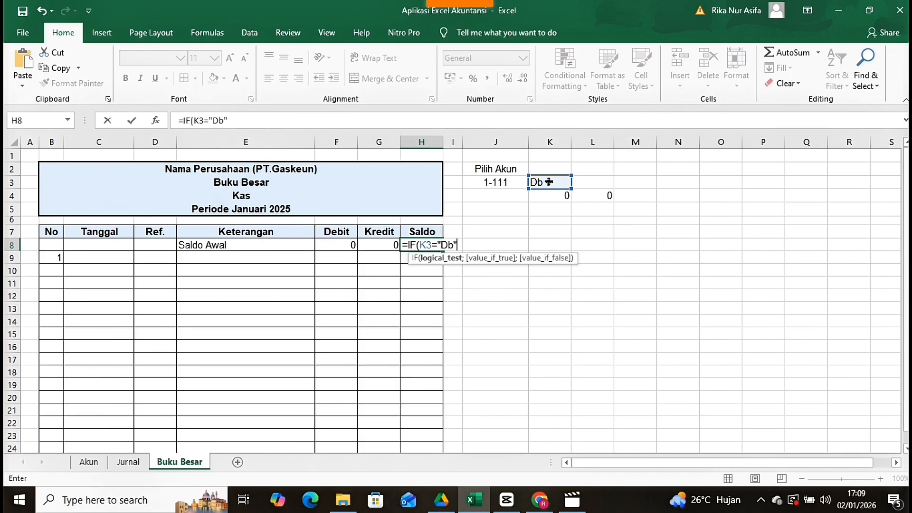
{"action": "type", "text": "\";"}
{"action": "left_click", "coordinate": [339, 246]}
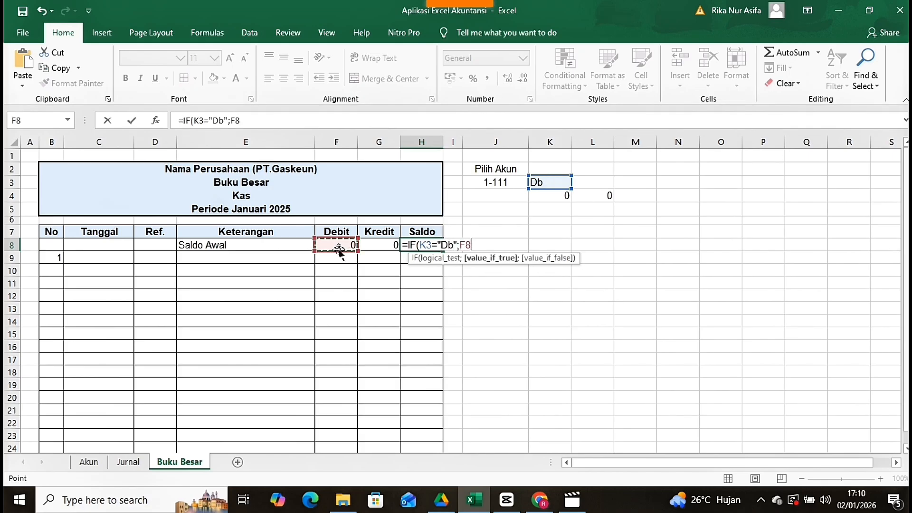
{"action": "type", "text": "-"}
{"action": "left_click", "coordinate": [375, 246]}
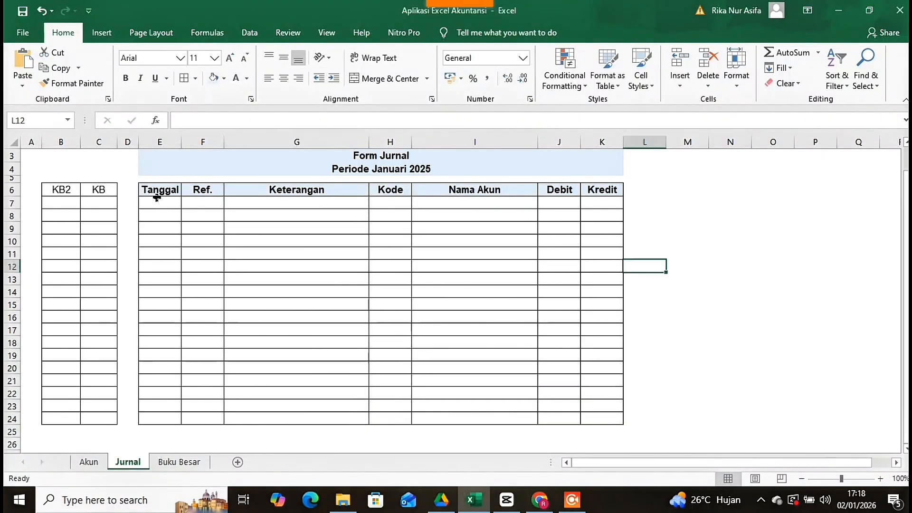
Step: On the Jurnal sheet, enter the date 2/01/2025 in E7 and the description Tambahan Setoran Modal in G7
{"action": "left_click", "coordinate": [158, 202]}
{"action": "type", "text": "2/"}
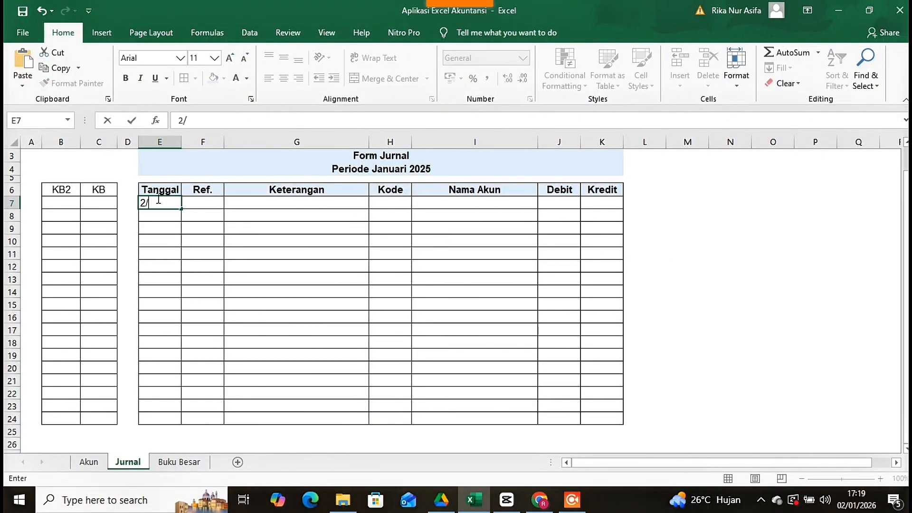
{"action": "type", "text": "01/2025"}
{"action": "key", "text": "Return"}
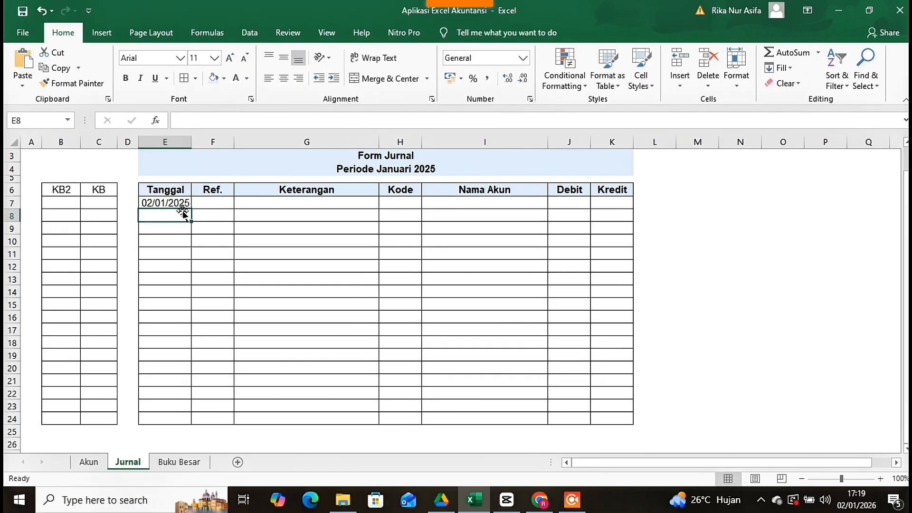
{"action": "left_click", "coordinate": [331, 204]}
{"action": "type", "text": "Tambahan Se"}
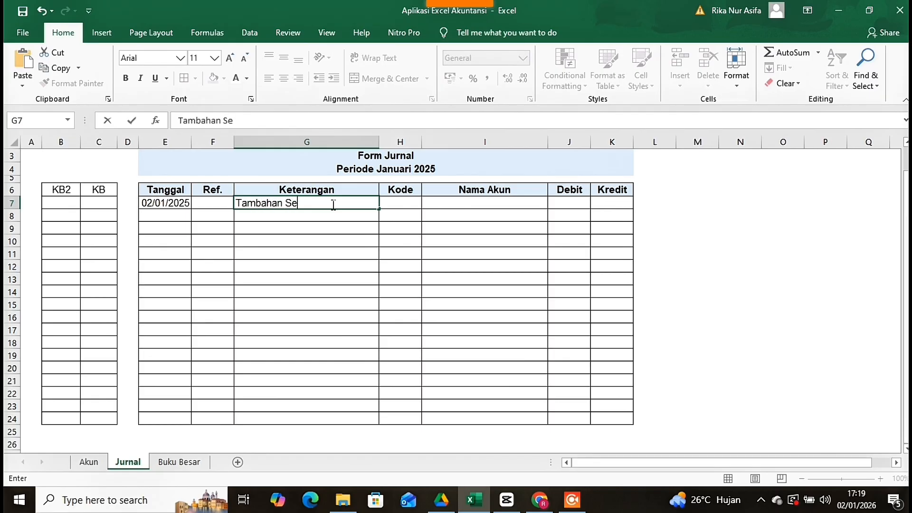
{"action": "type", "text": "toran Modal"}
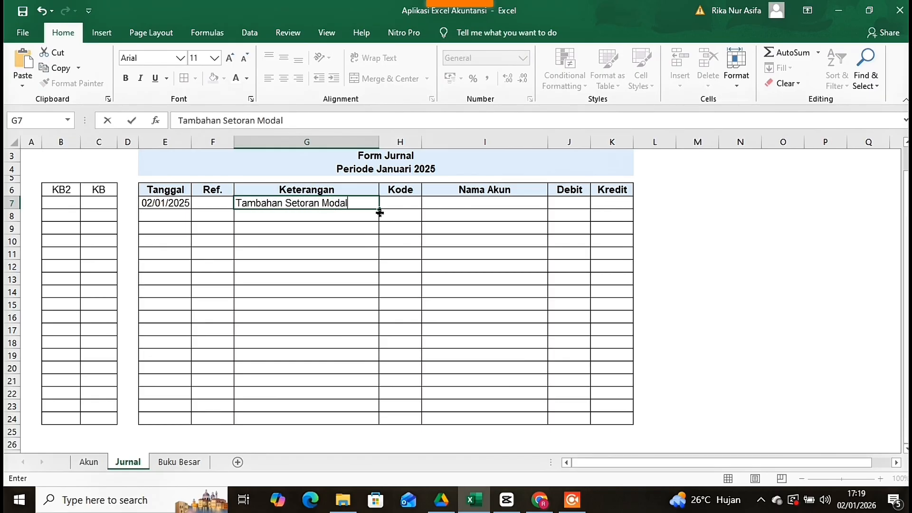
Step: Fill the description down to G8 and set the date in E8 with =E7
{"action": "left_click_drag", "start_coordinate": [379, 212], "coordinate": [380, 221]}
{"action": "left_click", "coordinate": [167, 216]}
{"action": "type", "text": "="}
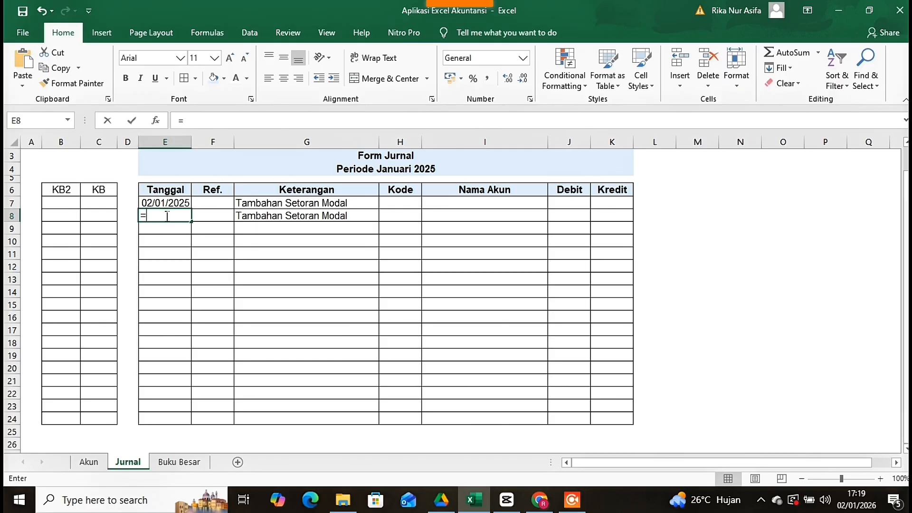
{"action": "left_click", "coordinate": [157, 203]}
{"action": "key", "text": "Return"}
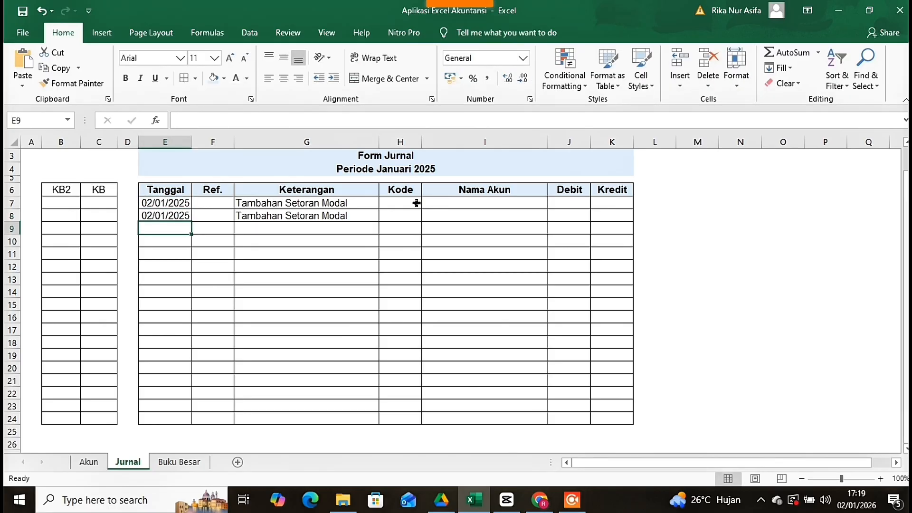
Step: Link the journal codes to the Akun sheet: H7 to Bank Mandiri (=Akun!B7) and H8 to Modal Saham (=Akun!B21)
{"action": "left_click", "coordinate": [416, 204]}
{"action": "type", "text": "="}
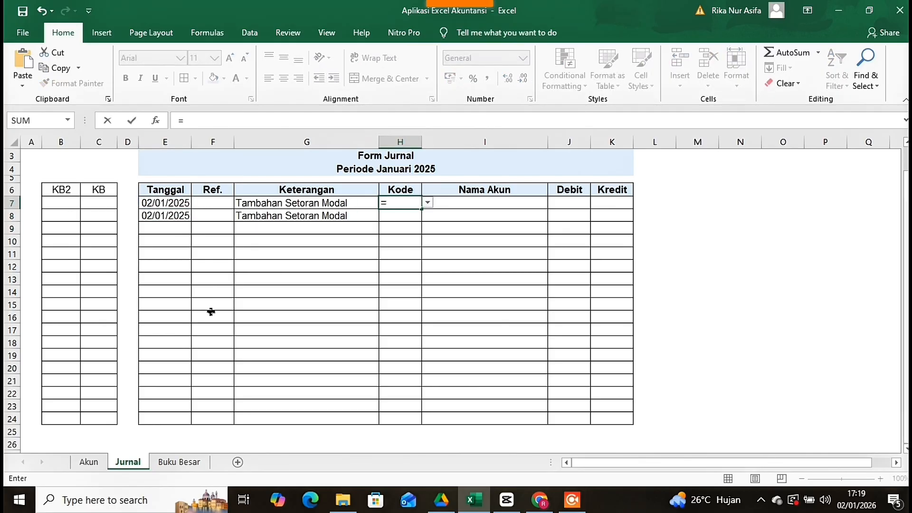
{"action": "left_click", "coordinate": [90, 462]}
{"action": "left_click", "coordinate": [59, 231]}
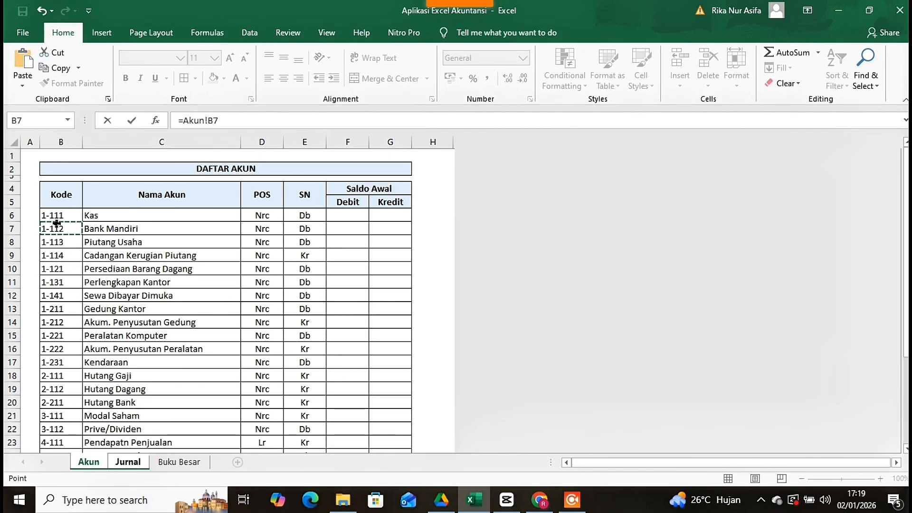
{"action": "key", "text": "Return"}
{"action": "type", "text": "="}
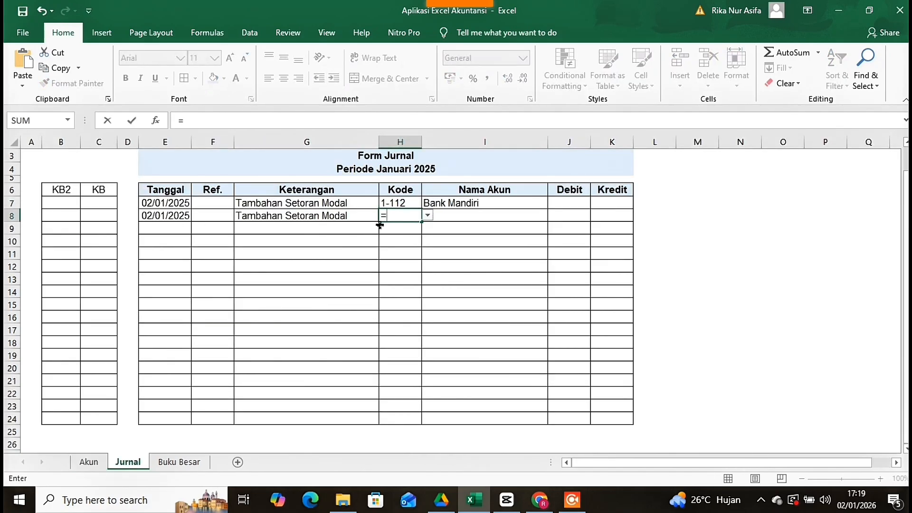
{"action": "left_click", "coordinate": [88, 462]}
{"action": "left_click", "coordinate": [56, 416]}
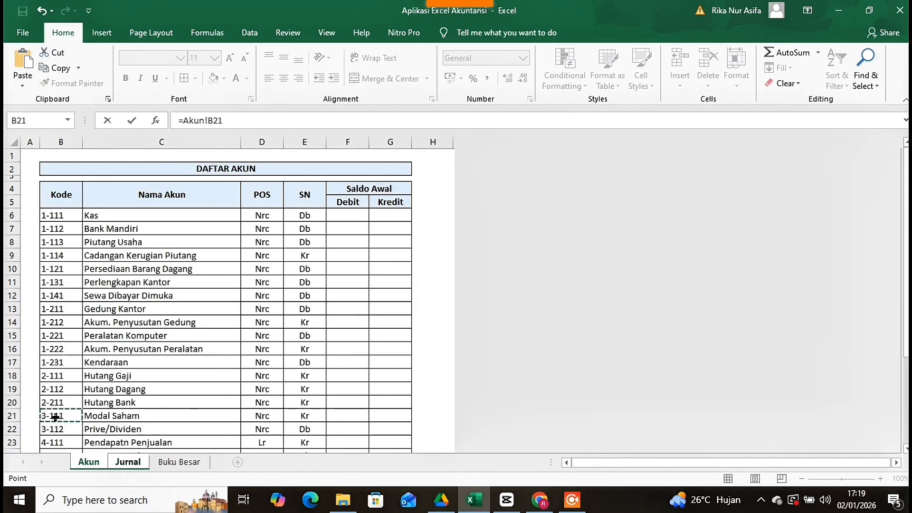
{"action": "key", "text": "Return"}
Step: Apply the Accounting number format to Debit and Kredit cells J7:K24 and enter 50000000 as the Bank Mandiri debit in J7
{"action": "left_click_drag", "start_coordinate": [582, 202], "coordinate": [597, 414]}
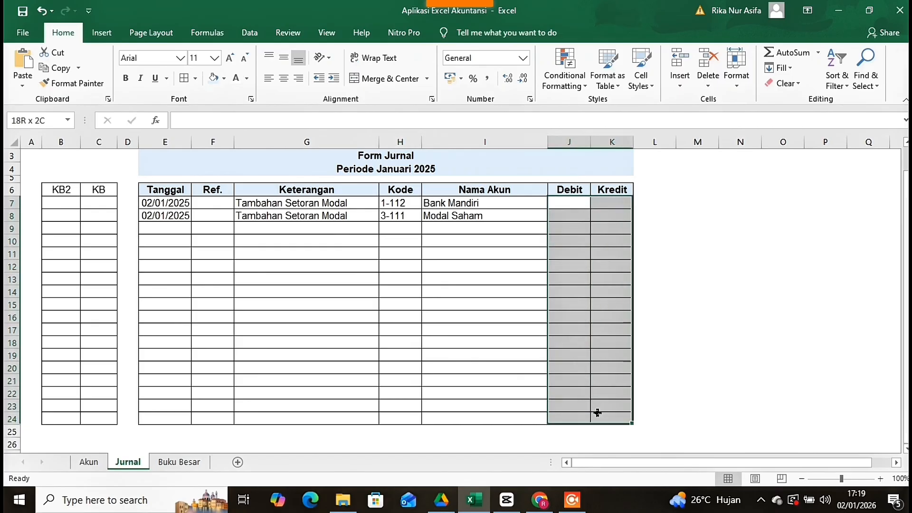
{"action": "left_click", "coordinate": [450, 78]}
{"action": "left_click", "coordinate": [578, 201]}
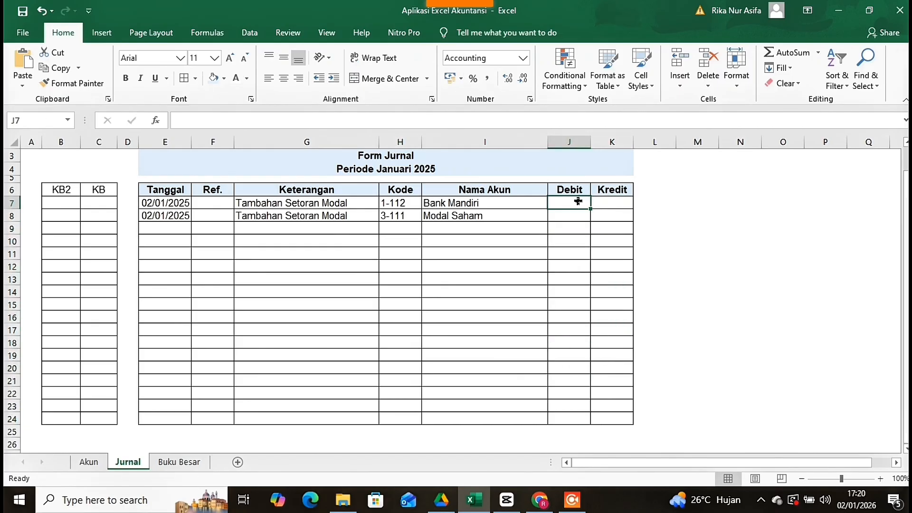
{"action": "type", "text": "50000000"}
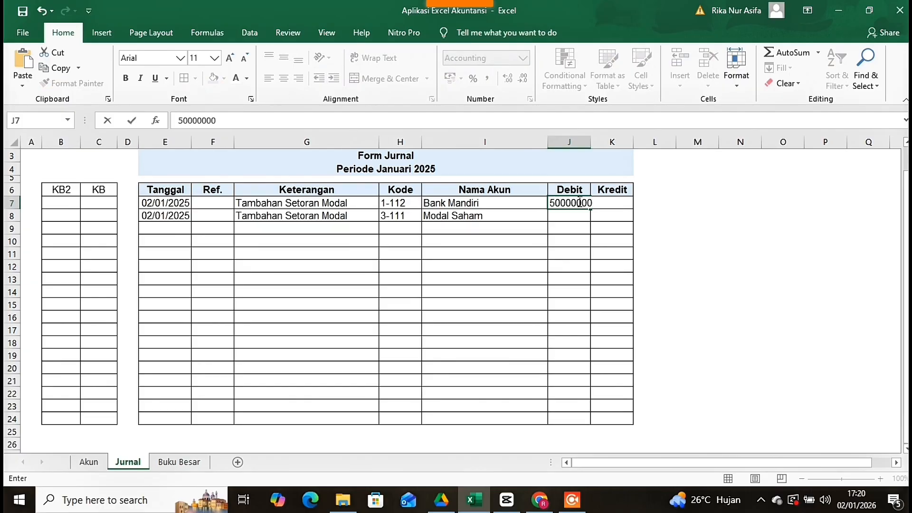
{"action": "key", "text": "Return"}
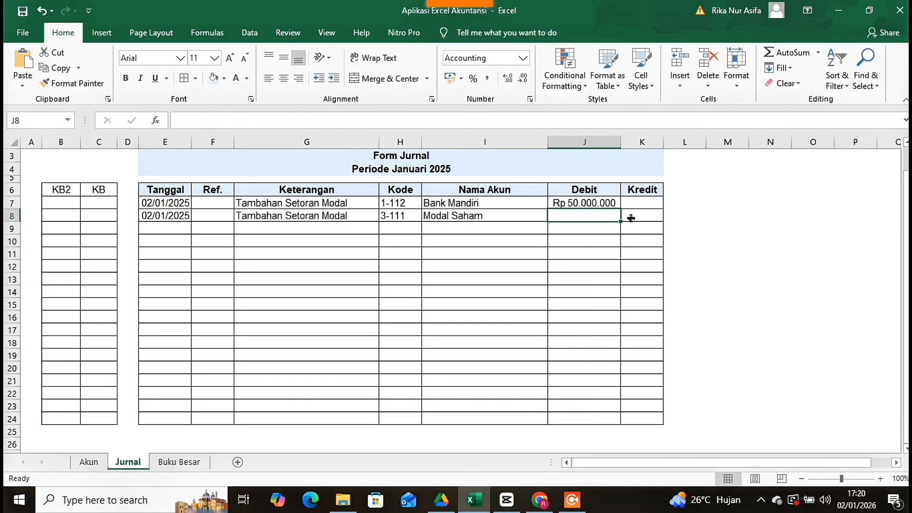
Step: Set the Modal Saham credit in K8 with =J7
{"action": "left_click", "coordinate": [642, 215]}
{"action": "type", "text": "="}
{"action": "left_click", "coordinate": [600, 203]}
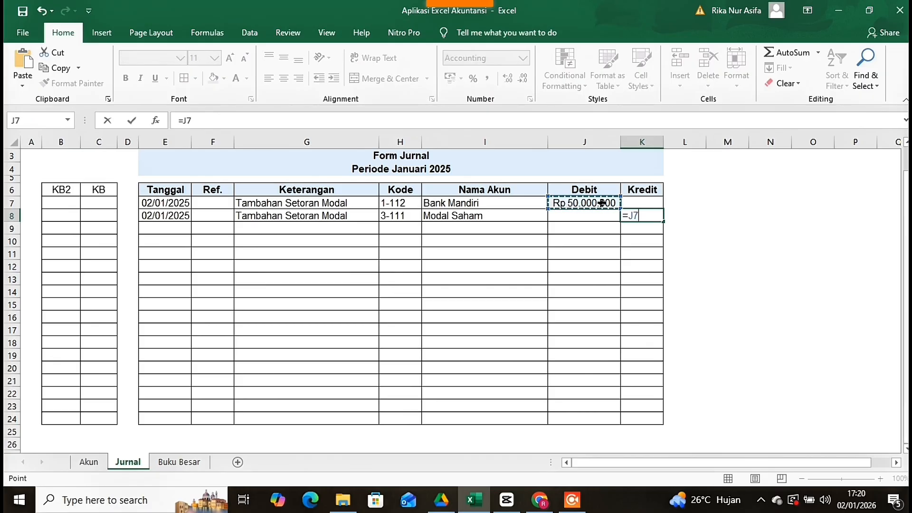
{"action": "key", "text": "Return"}
Step: Enter the next transaction's date 3/01/2025 in E10, leaving row 9 blank
{"action": "left_click", "coordinate": [154, 239]}
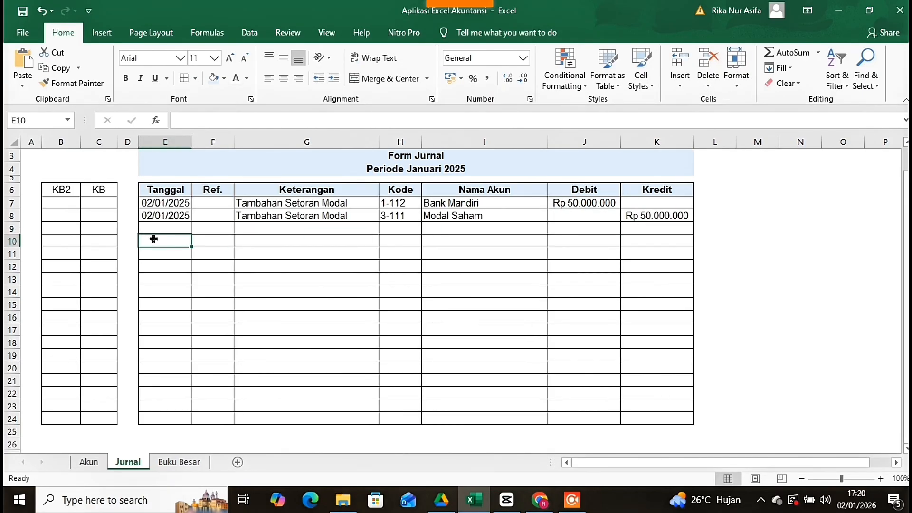
{"action": "type", "text": "3/01/"}
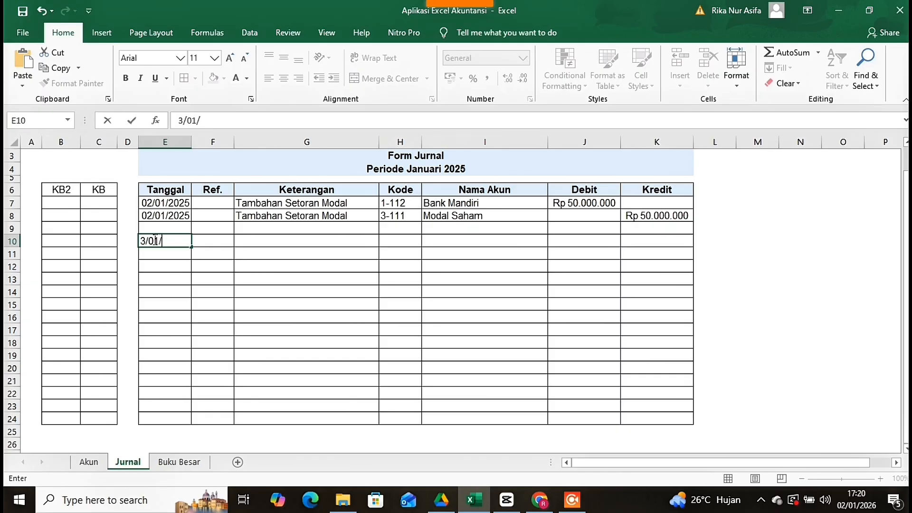
{"action": "type", "text": "2025"}
{"action": "key", "text": "Return"}
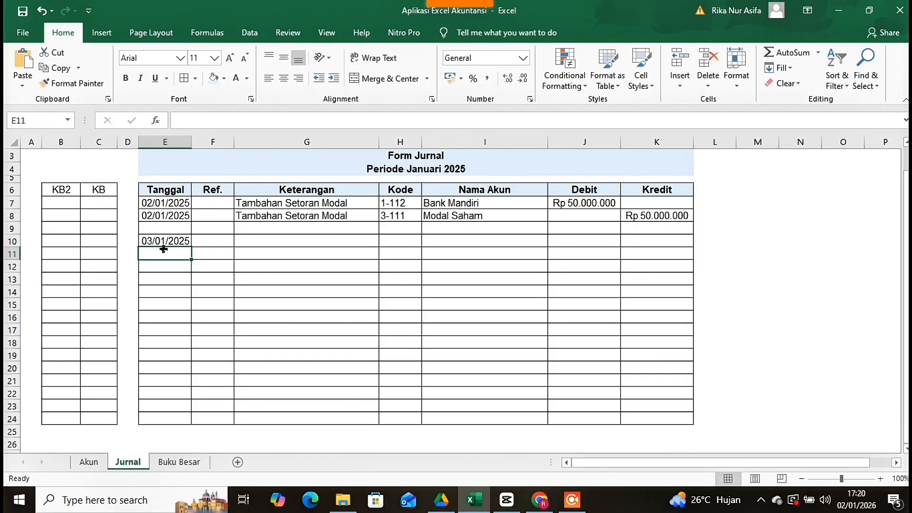
Step: Set the date in E11 to match the row above with =E10
{"action": "type", "text": "="}
{"action": "left_click", "coordinate": [153, 241]}
{"action": "key", "text": "Return"}
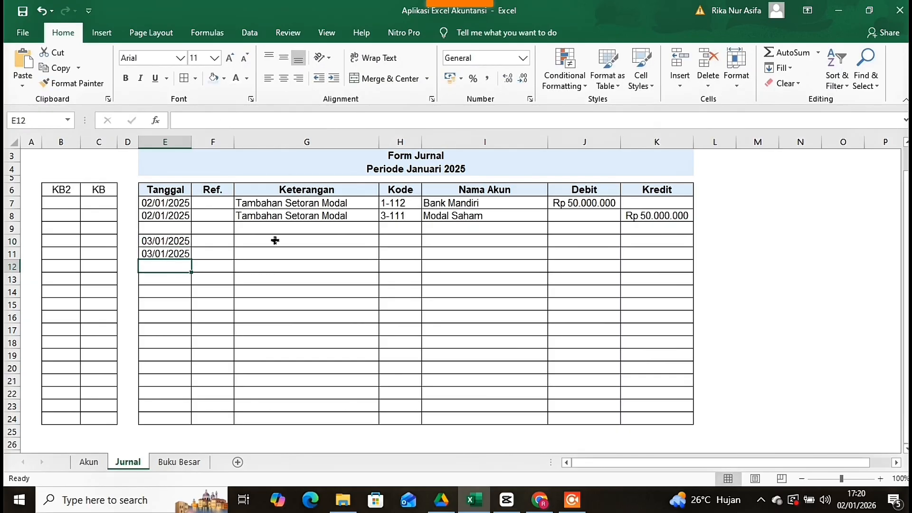
Step: Enter the description "Sewa Dibayar Dimuka" in G10 and fill it down to G11
{"action": "left_click", "coordinate": [275, 241]}
{"action": "type", "text": "Sewa"}
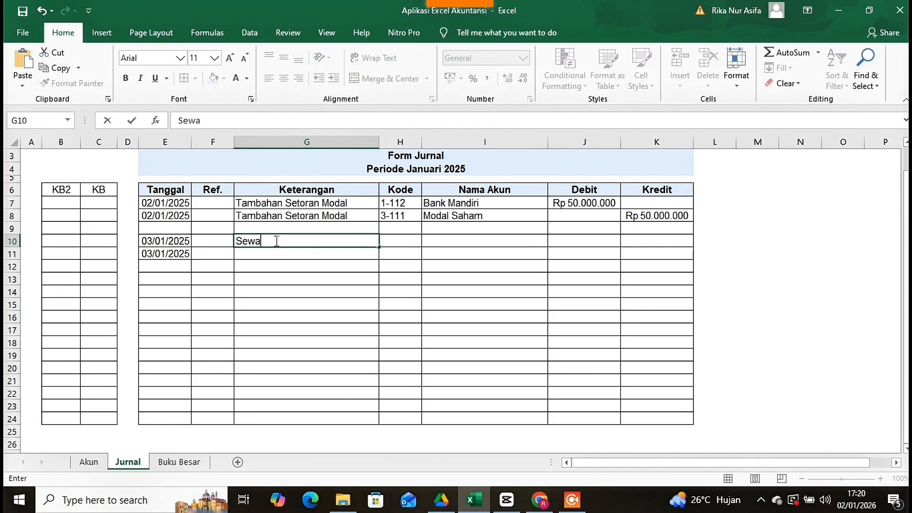
{"action": "type", "text": " Dibayar "}
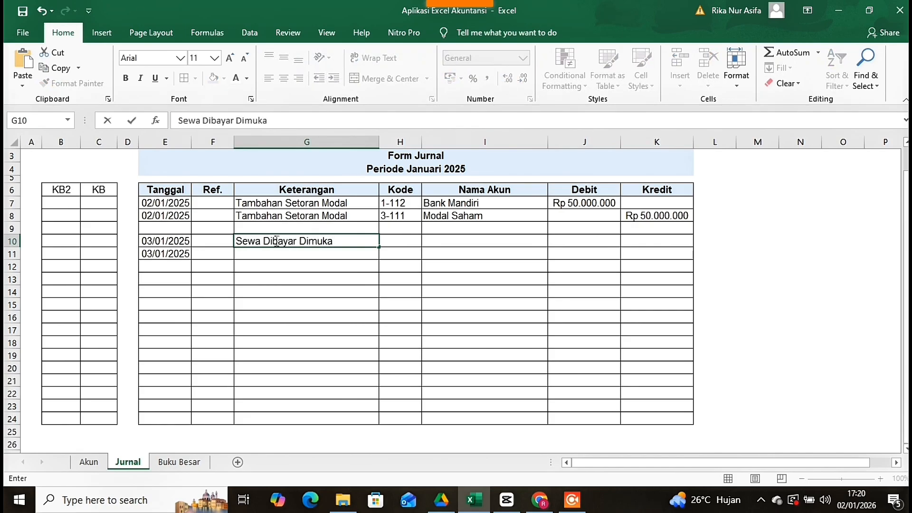
{"action": "type", "text": "Dimuka"}
{"action": "key", "text": "Return"}
{"action": "left_click", "coordinate": [369, 242]}
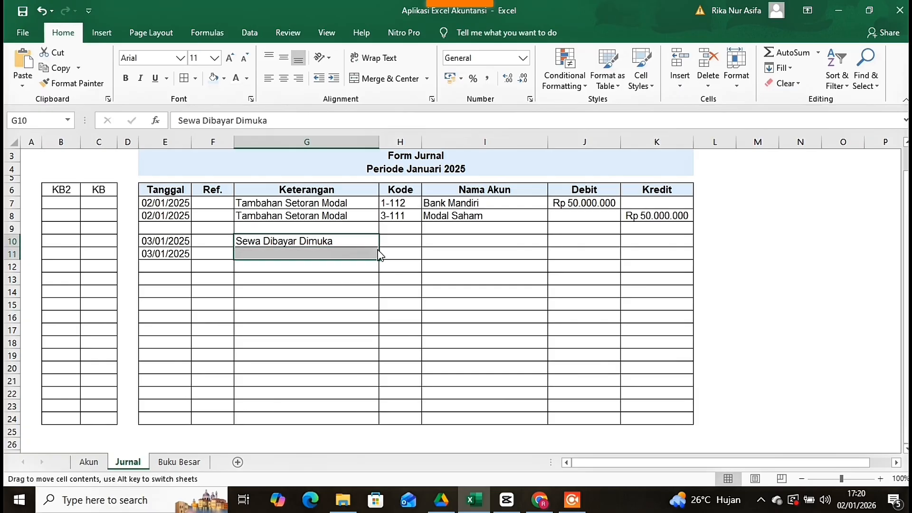
{"action": "left_click_drag", "start_coordinate": [379, 247], "coordinate": [379, 257]}
Step: Link code H10 to Sewa Dibayar Dimuka (=Akun!B12) and choose code 1-112, Bank Mandiri, for H11
{"action": "left_click", "coordinate": [382, 241]}
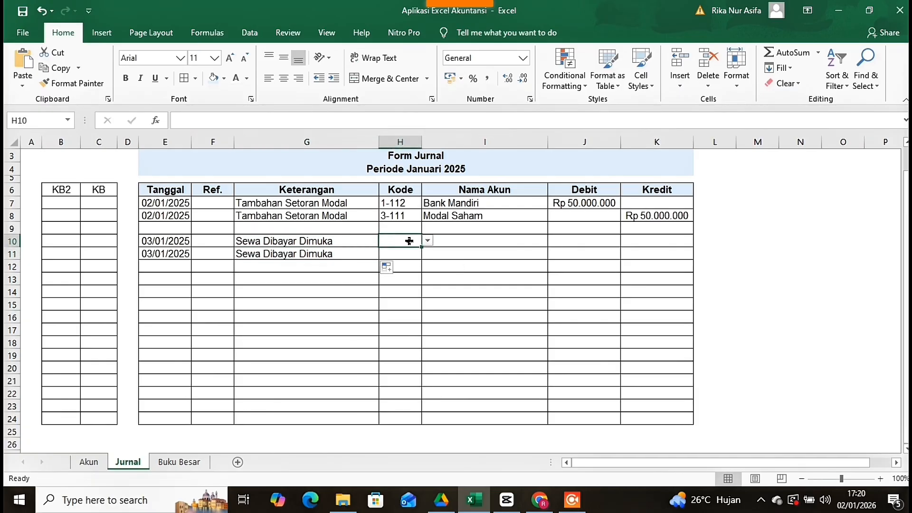
{"action": "type", "text": "="}
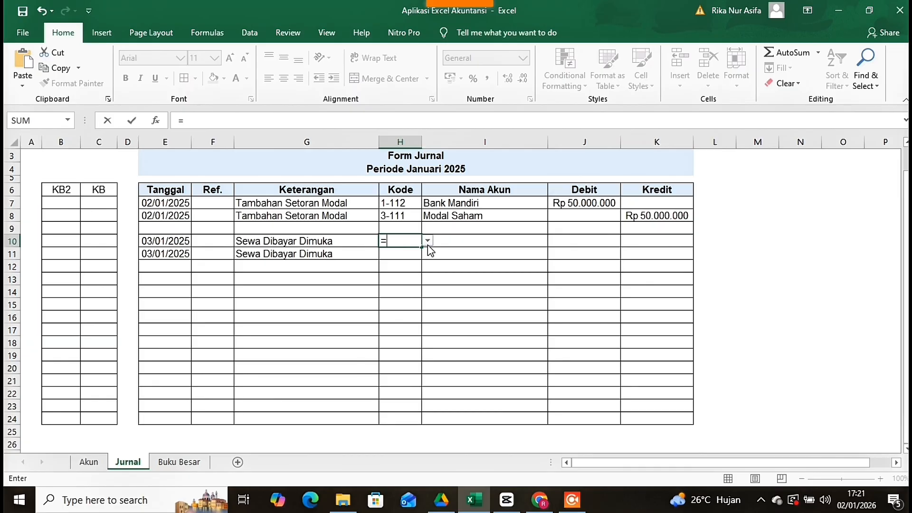
{"action": "left_click", "coordinate": [92, 460]}
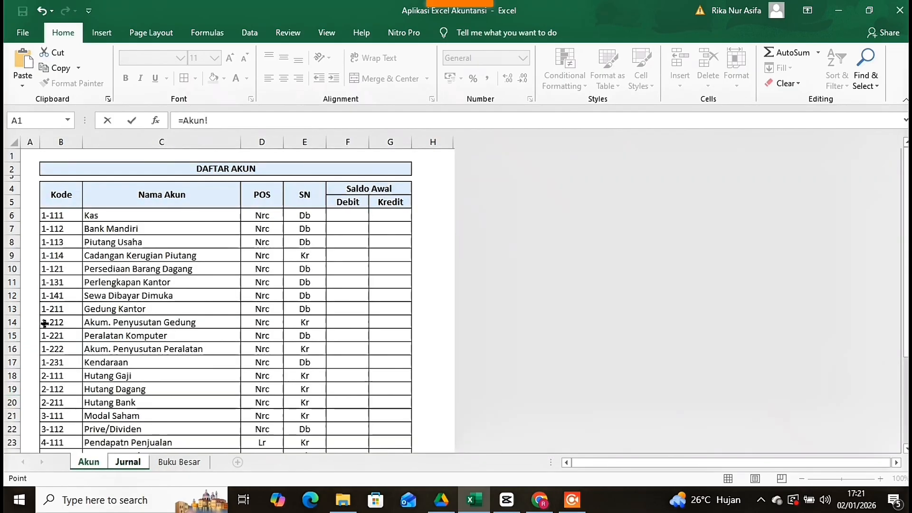
{"action": "left_click", "coordinate": [64, 296]}
{"action": "key", "text": "Return"}
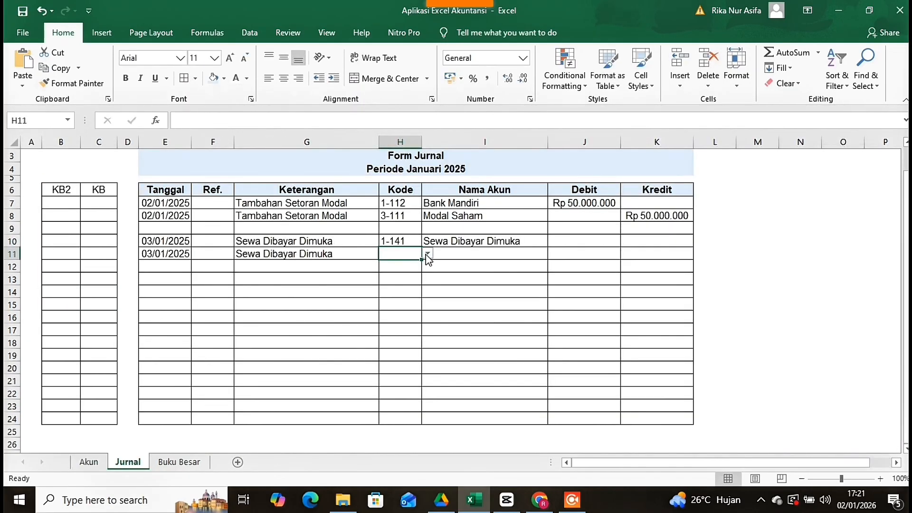
{"action": "left_click", "coordinate": [427, 254]}
{"action": "left_click", "coordinate": [399, 273]}
{"action": "left_click", "coordinate": [487, 302]}
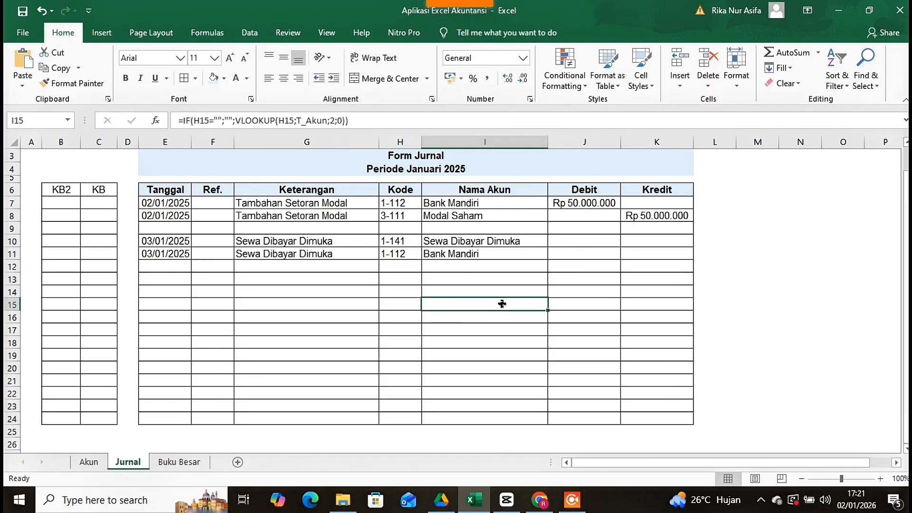
Step: Enter 8000000 as the Sewa Dibayar Dimuka debit in J10 and set the Bank Mandiri credit in K11 with =J10
{"action": "left_click", "coordinate": [588, 236]}
{"action": "type", "text": "8000000"}
{"action": "key", "text": "Return"}
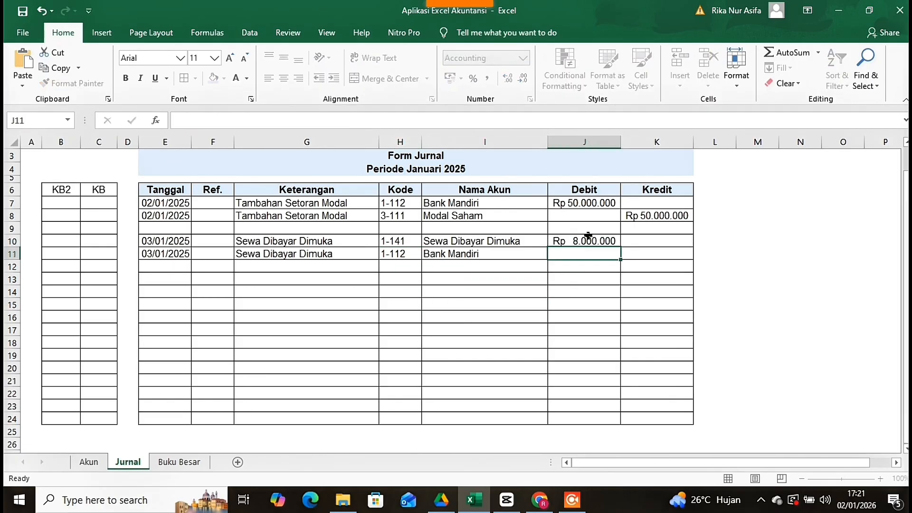
{"action": "left_click", "coordinate": [657, 256]}
{"action": "type", "text": "="}
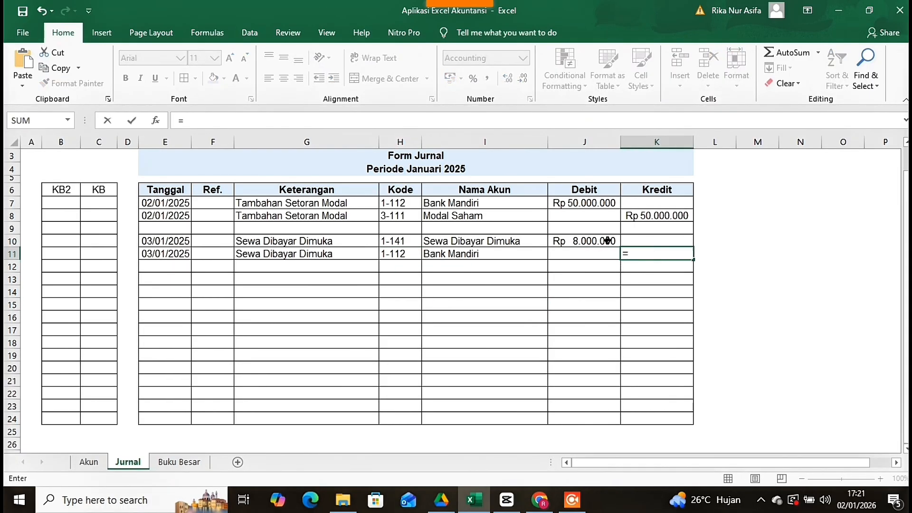
{"action": "left_click", "coordinate": [608, 240]}
{"action": "key", "text": "Return"}
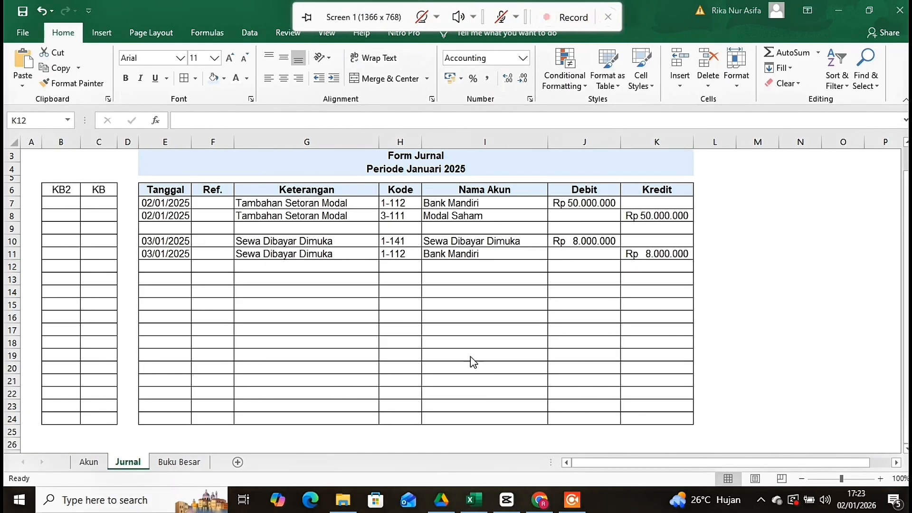
Step: Change the selected account under Pilih Akun on the Buku Besar sheet to 1-112
{"action": "left_click", "coordinate": [182, 464]}
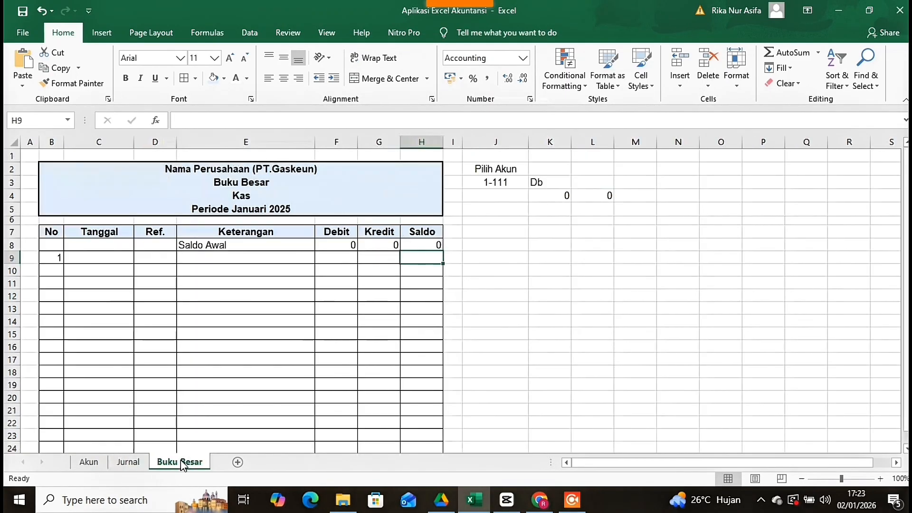
{"action": "left_click", "coordinate": [506, 180]}
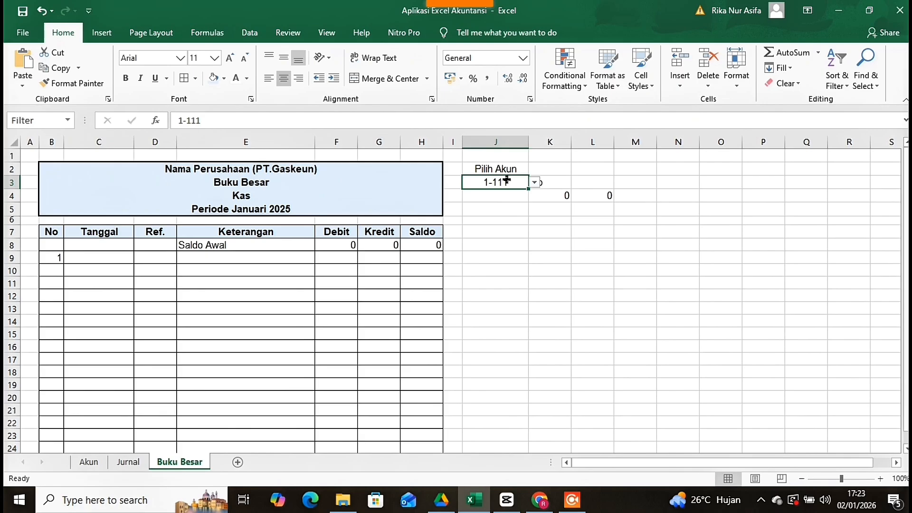
{"action": "type", "text": "1-112"}
{"action": "key", "text": "Return"}
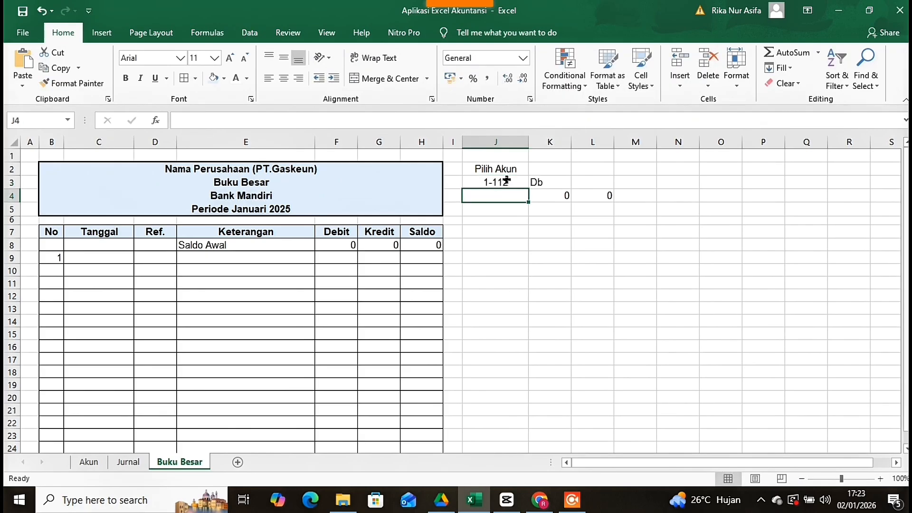
Step: Extend the KB2 formula in Jurnal cell B7 to =IF(OR(C7=0;C7="");"";COUNTIF($C$7:C7;C7)&C7)
{"action": "left_click", "coordinate": [117, 463]}
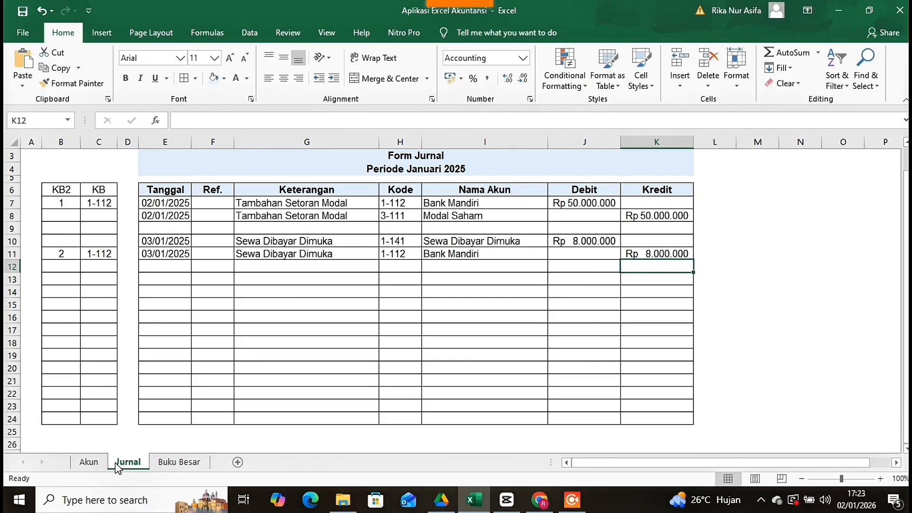
{"action": "left_click", "coordinate": [73, 206]}
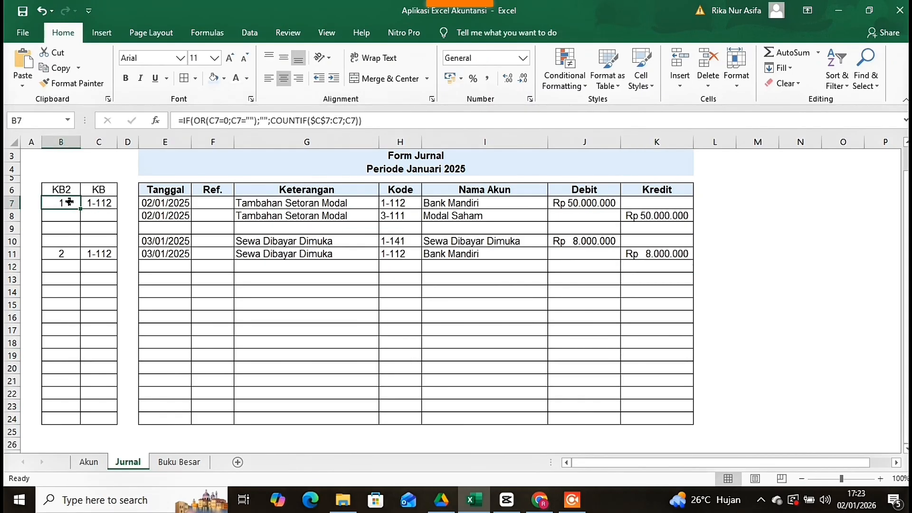
{"action": "double_click", "coordinate": [67, 203]}
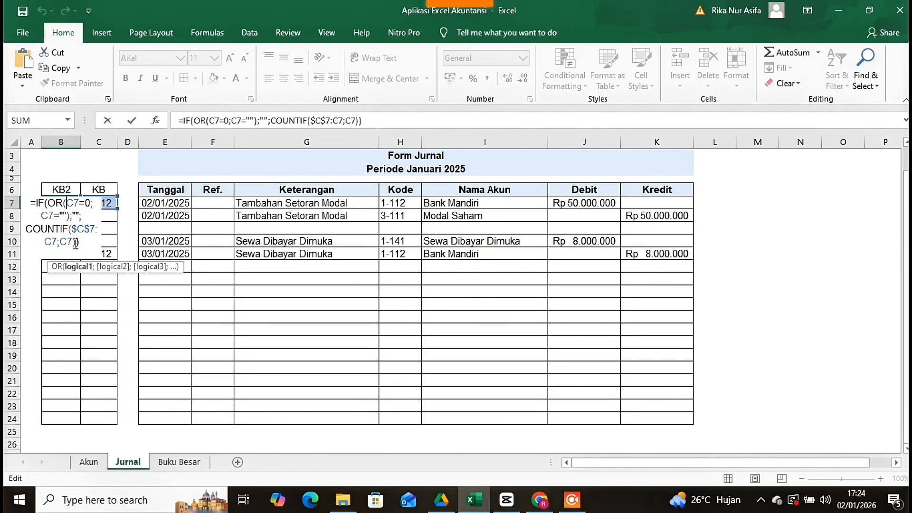
{"action": "left_click", "coordinate": [76, 243]}
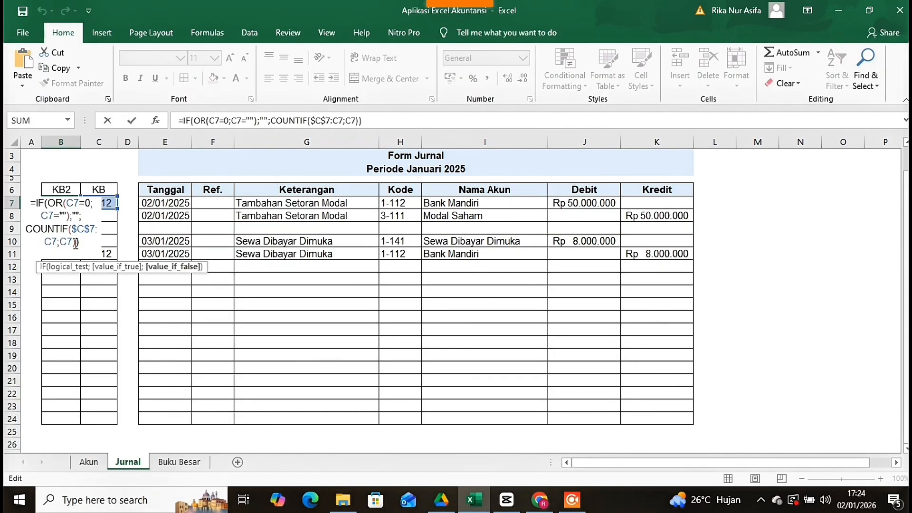
{"action": "type", "text": "&"}
{"action": "left_click", "coordinate": [98, 200]}
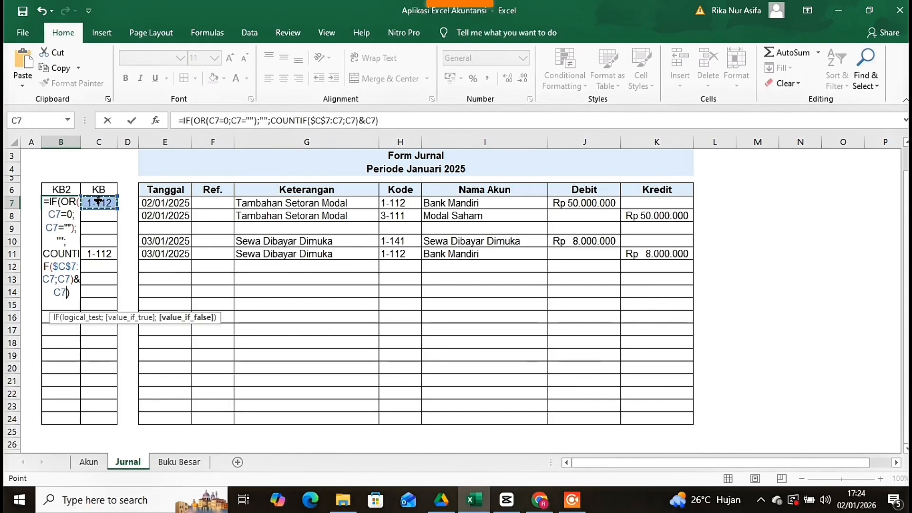
{"action": "key", "text": "Return"}
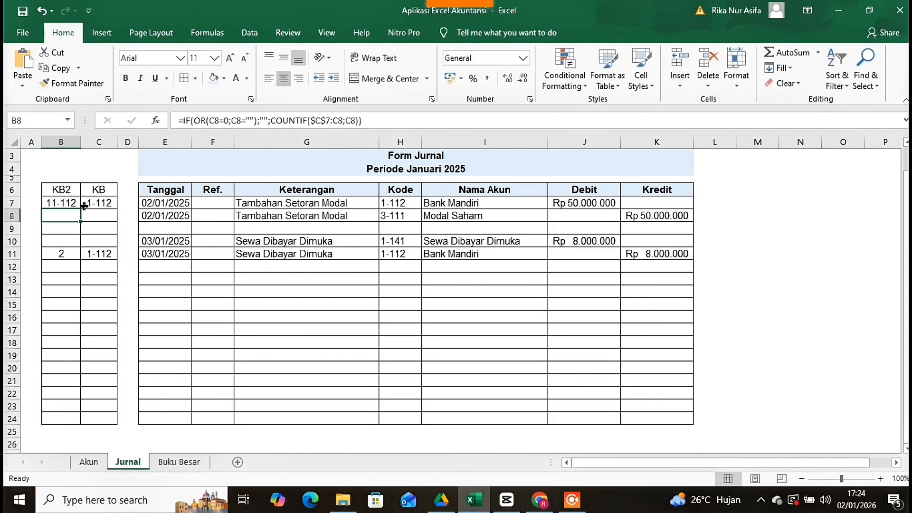
Step: Fill the updated KB2 formula from B7 down to B24
{"action": "left_click", "coordinate": [60, 203]}
{"action": "left_click_drag", "start_coordinate": [81, 205], "coordinate": [69, 423]}
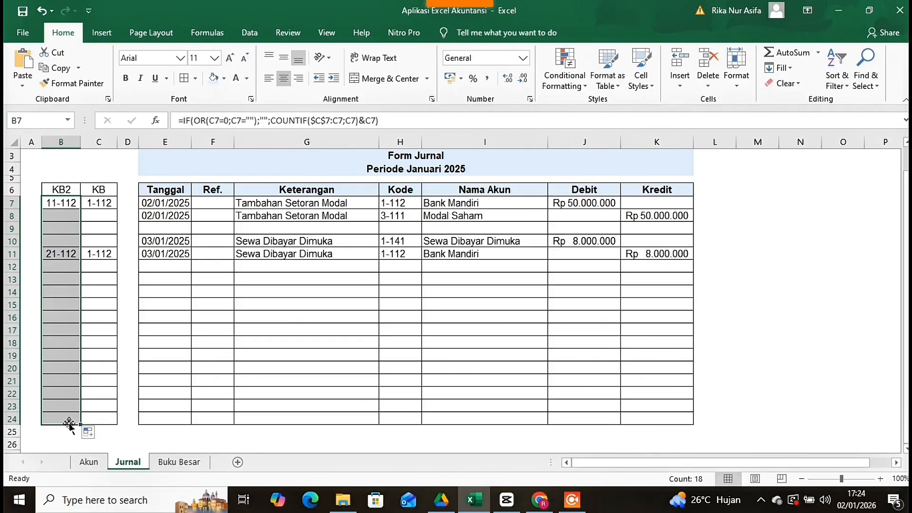
{"action": "left_click", "coordinate": [74, 431]}
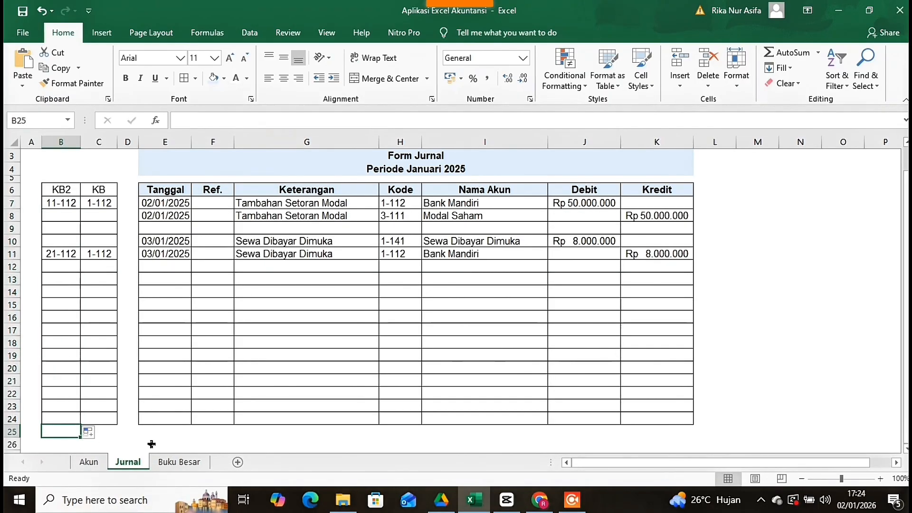
Step: Begin the Tanggal formula in Buku Besar cell C9 with =IF(Filter="";"";VLOOKUP(
{"action": "left_click", "coordinate": [163, 463]}
{"action": "left_click", "coordinate": [90, 259]}
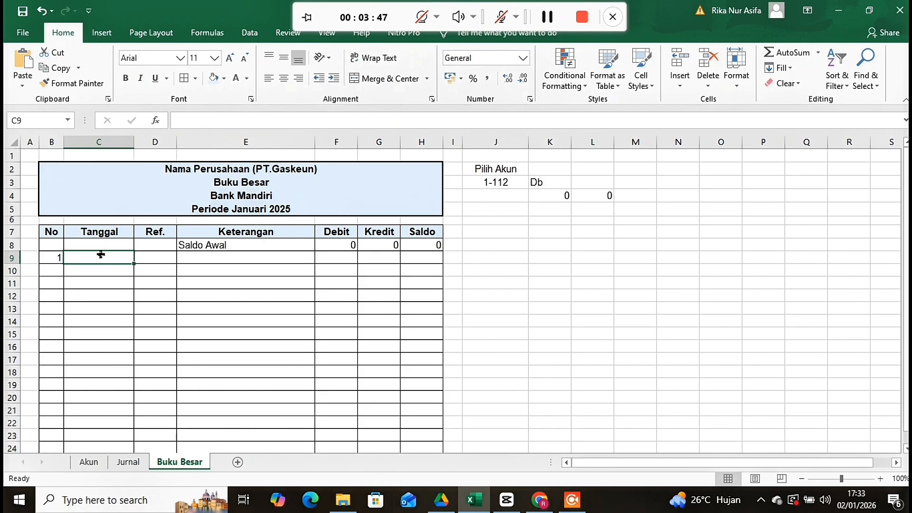
{"action": "type", "text": "=if"}
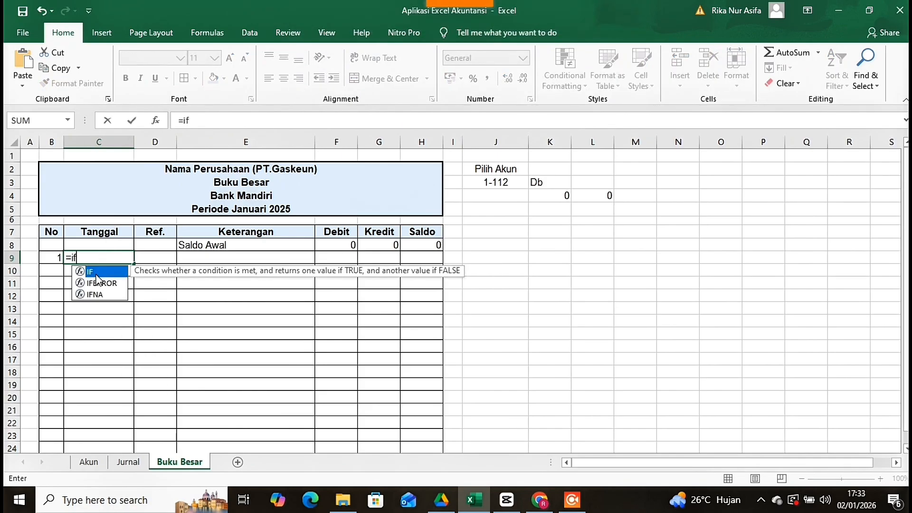
{"action": "double_click", "coordinate": [96, 274]}
{"action": "type", "text": "f"}
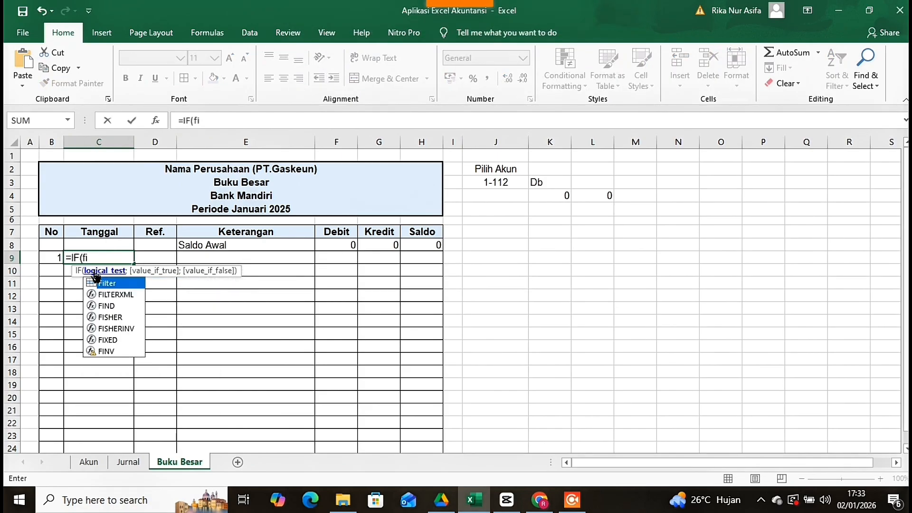
{"action": "double_click", "coordinate": [107, 282]}
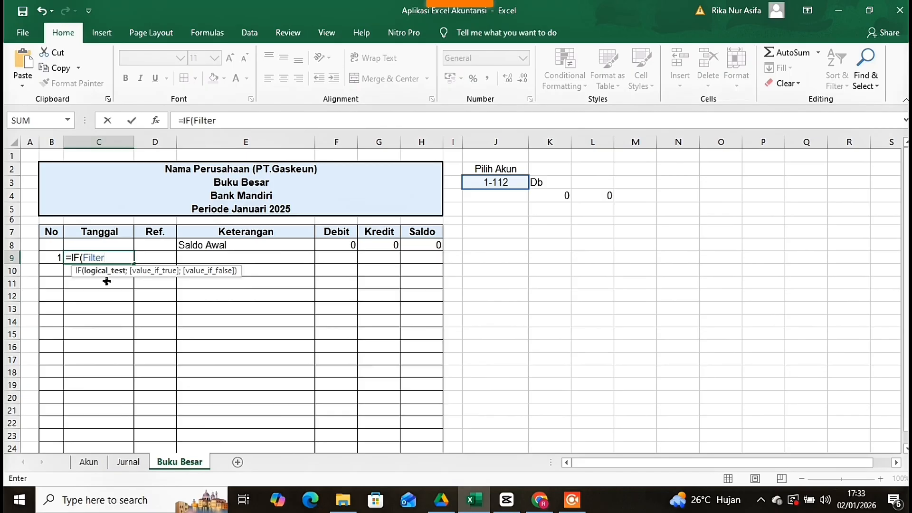
{"action": "type", "text": "=\"\";"}
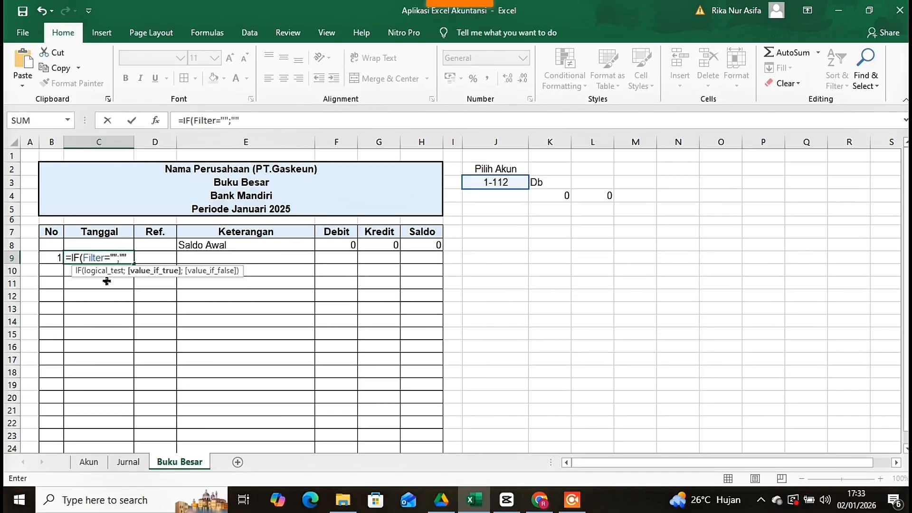
{"action": "type", "text": "\"\";vl"}
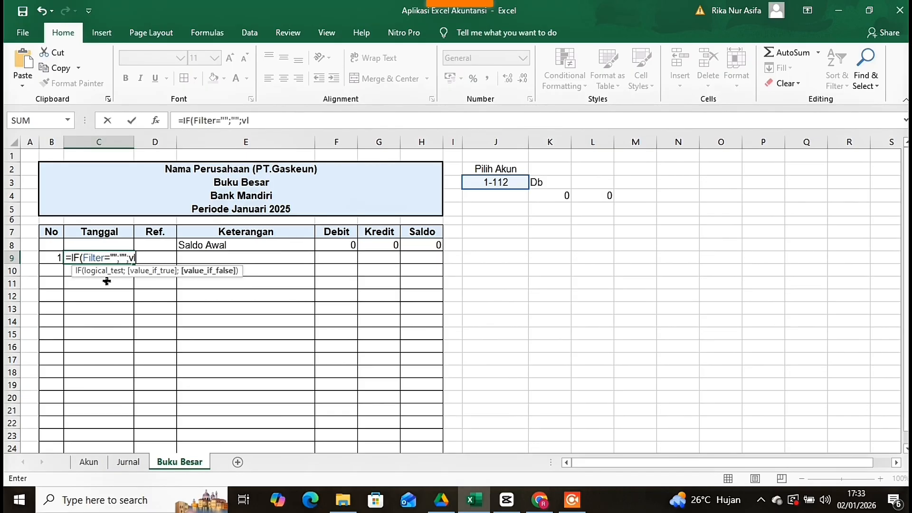
{"action": "type", "text": "ookup"}
{"action": "double_click", "coordinate": [164, 284]}
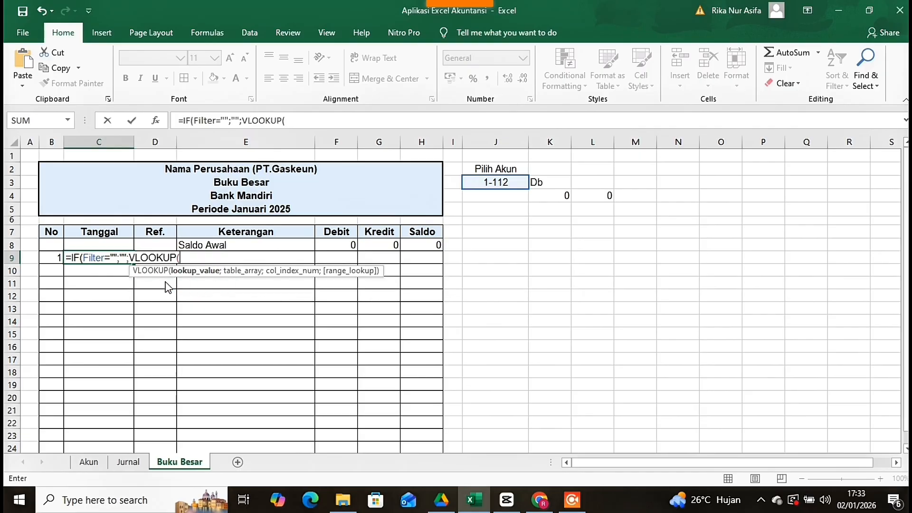
Step: Extend the VLOOKUP in Buku Besar C9 with lookup value B9&Filter and the absolute table range Jurnal!$B:$K
{"action": "left_click", "coordinate": [50, 258]}
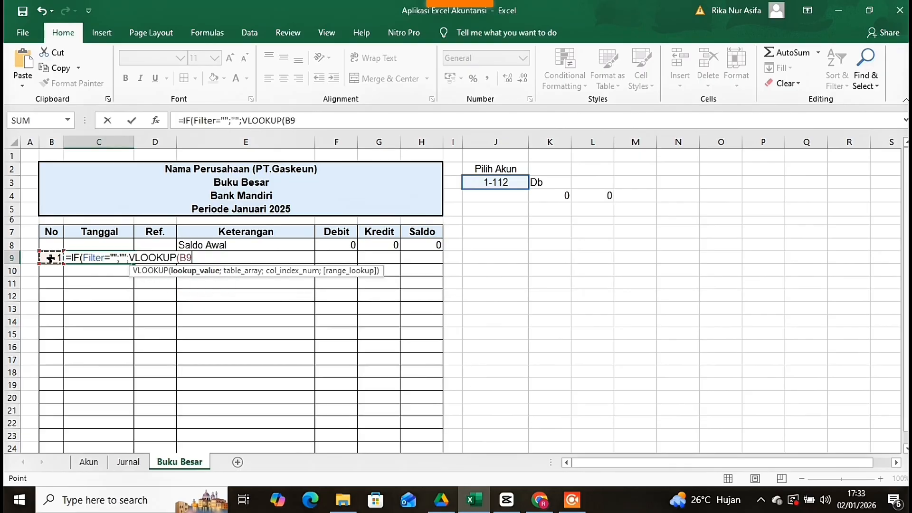
{"action": "type", "text": "&filter"}
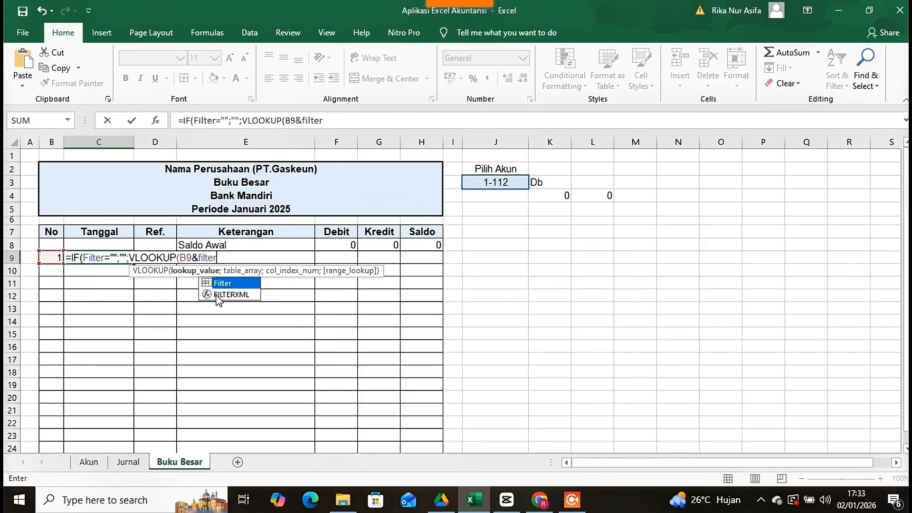
{"action": "double_click", "coordinate": [224, 283]}
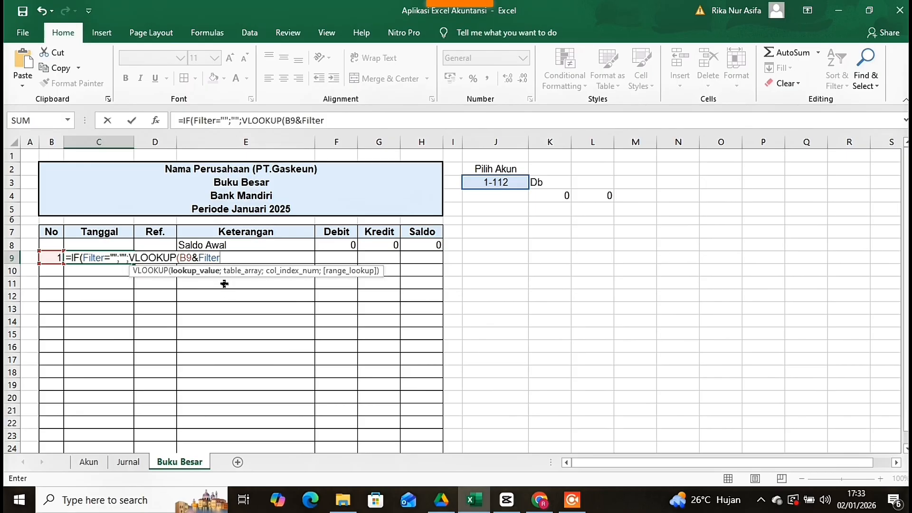
{"action": "type", "text": ";"}
{"action": "left_click", "coordinate": [127, 462]}
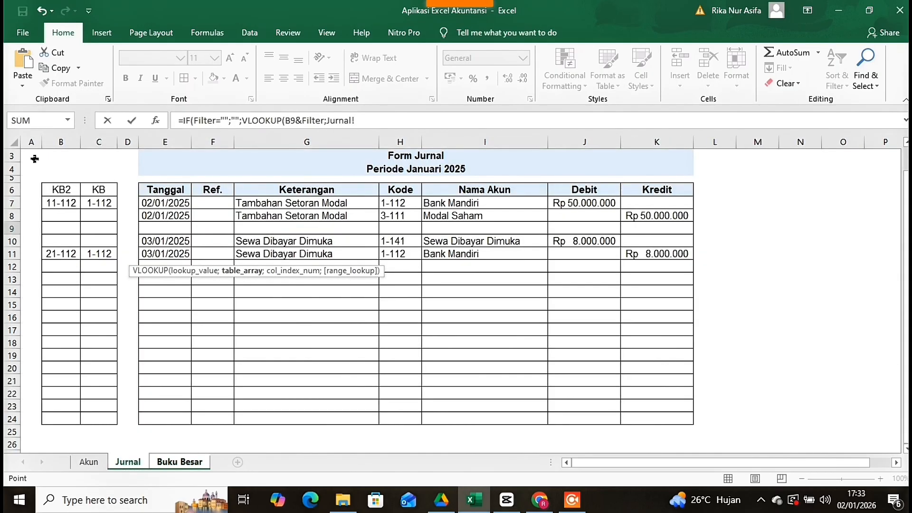
{"action": "left_click", "coordinate": [61, 141]}
{"action": "left_click", "coordinate": [369, 122]}
{"action": "key", "text": "BackSpace"}
{"action": "type", "text": "K"}
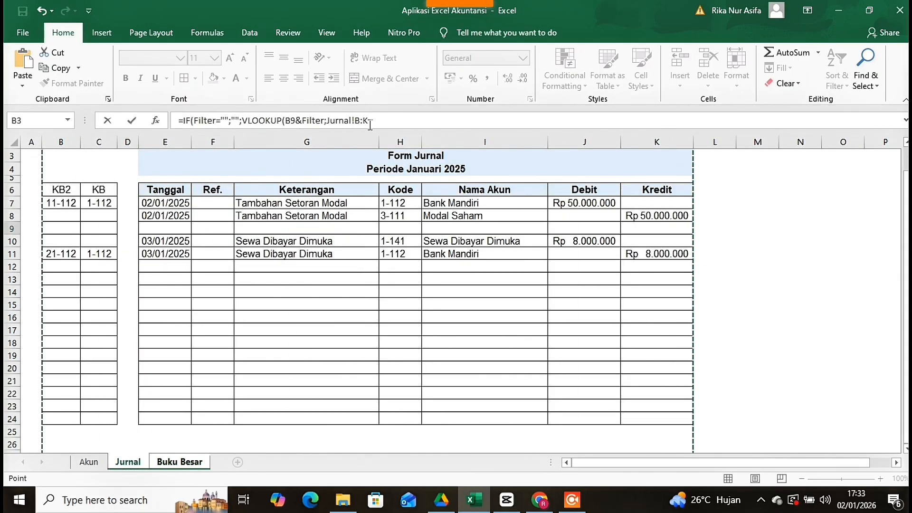
{"action": "key", "text": "F4"}
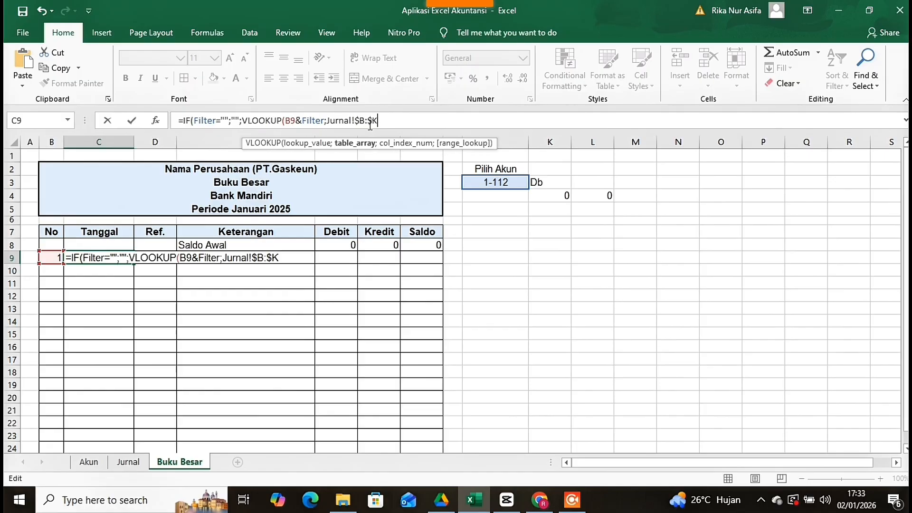
Step: Complete the C9 formula with column index 4 and match type 0, and enter it
{"action": "left_click", "coordinate": [291, 257]}
{"action": "type", "text": ";4;0"}
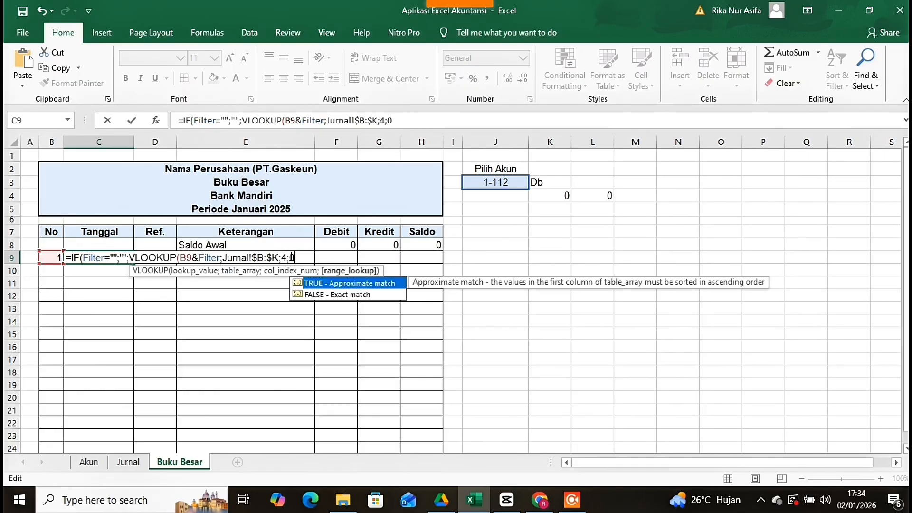
{"action": "type", "text": "))"}
{"action": "key", "text": "Return"}
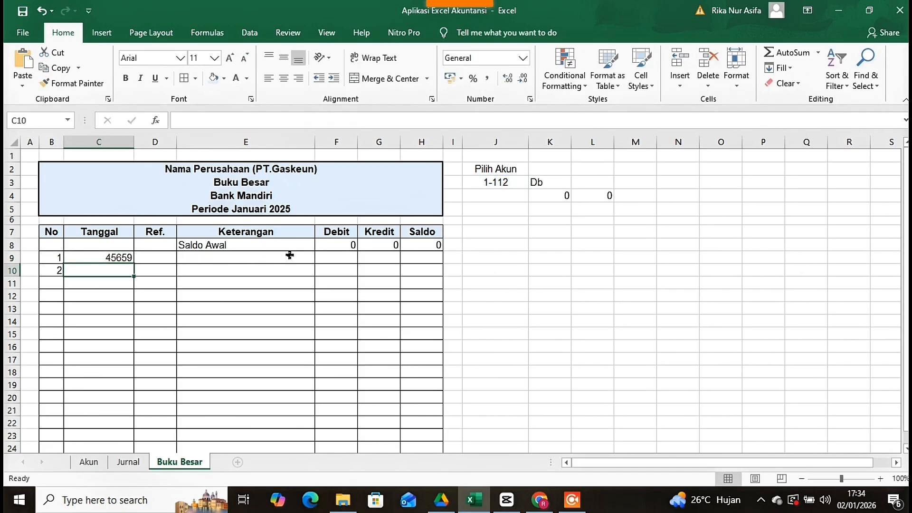
Step: Format the Tanggal cell C9 with the Date number category
{"action": "left_click", "coordinate": [114, 258]}
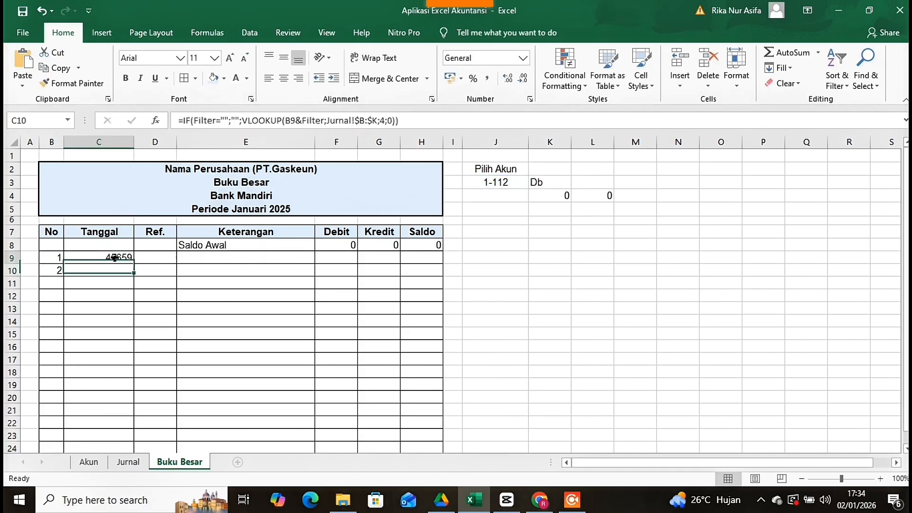
{"action": "left_click", "coordinate": [529, 99]}
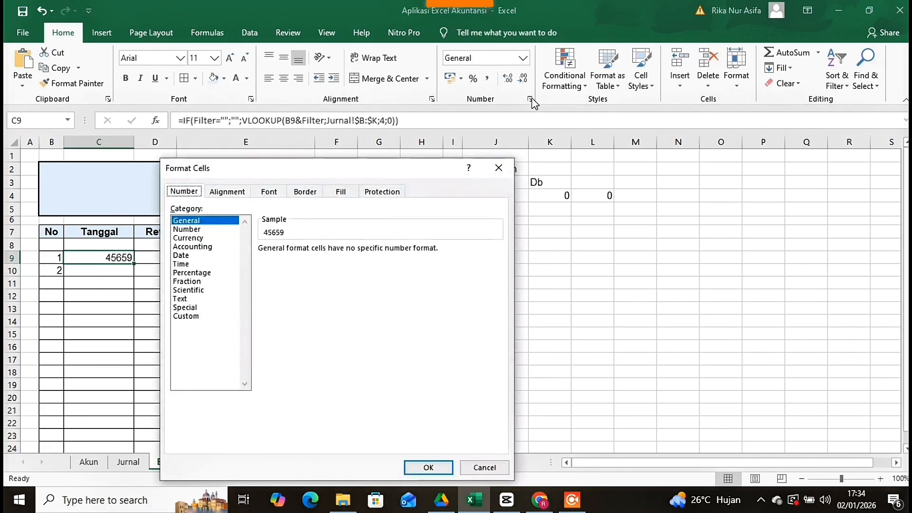
{"action": "left_click", "coordinate": [185, 260]}
{"action": "left_click", "coordinate": [415, 467]}
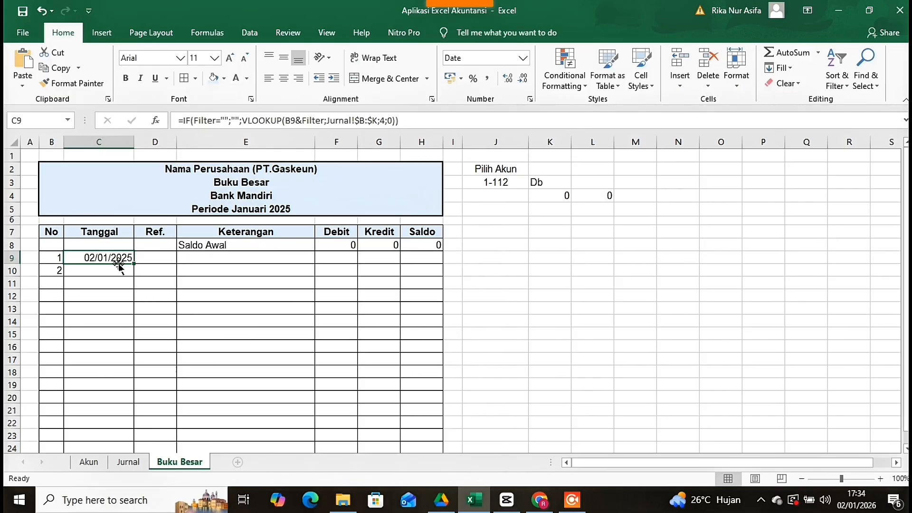
Step: Fill the Tanggal formula from C9 down to C25 and check the copied cells
{"action": "left_click_drag", "start_coordinate": [134, 264], "coordinate": [122, 379]}
{"action": "scroll", "coordinate": [124, 342], "scroll_direction": "up", "scroll_amount": 3}
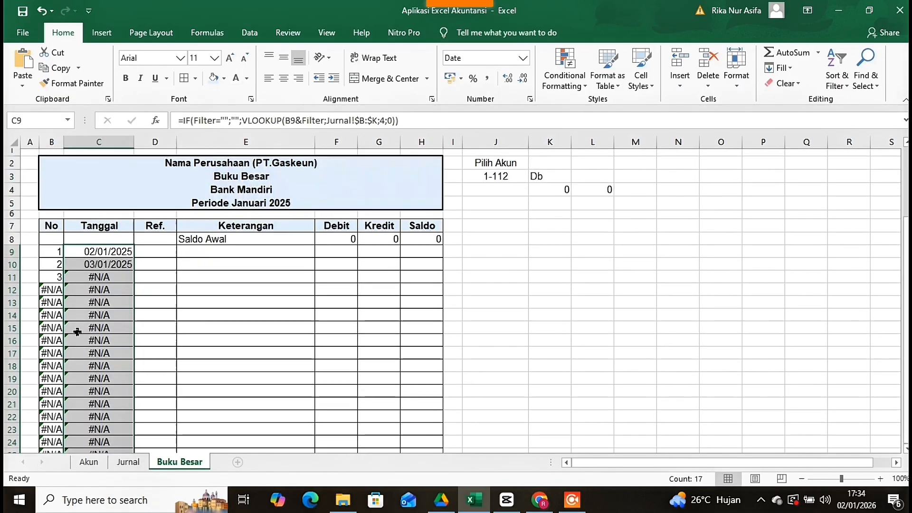
{"action": "left_click", "coordinate": [101, 331]}
{"action": "left_click", "coordinate": [101, 281]}
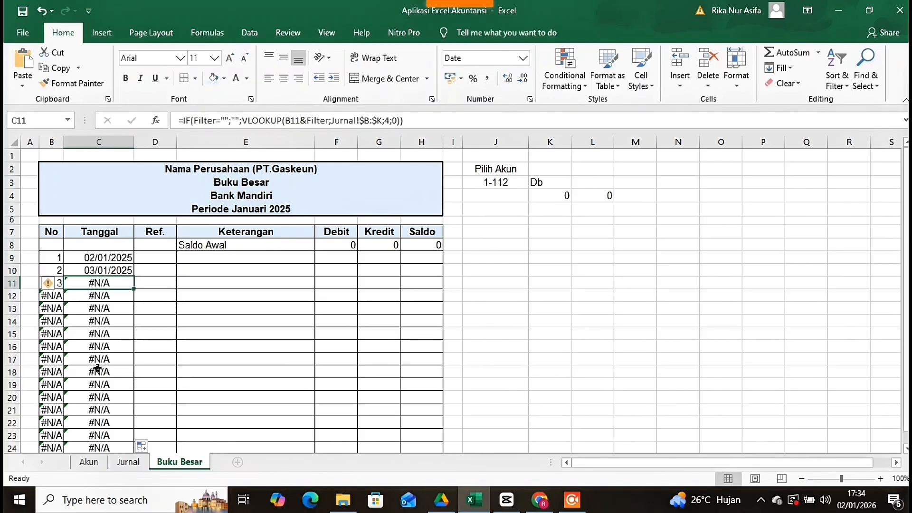
{"action": "left_click_drag", "start_coordinate": [99, 359], "coordinate": [98, 257]}
Step: Append ;"") to the end of the C9 formula as an empty-text fallback and try to enter it
{"action": "left_click", "coordinate": [97, 257]}
{"action": "double_click", "coordinate": [97, 257]}
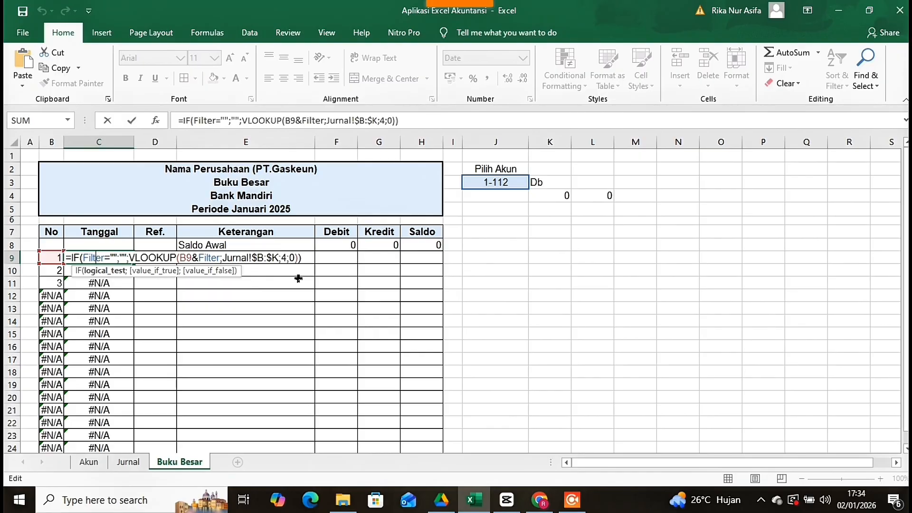
{"action": "left_click", "coordinate": [303, 262]}
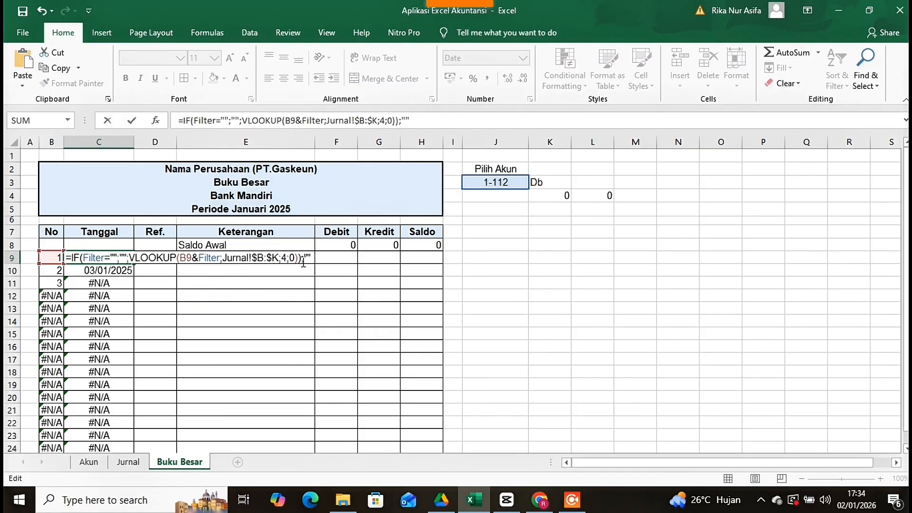
{"action": "type", "text": ")"}
{"action": "key", "text": "Return"}
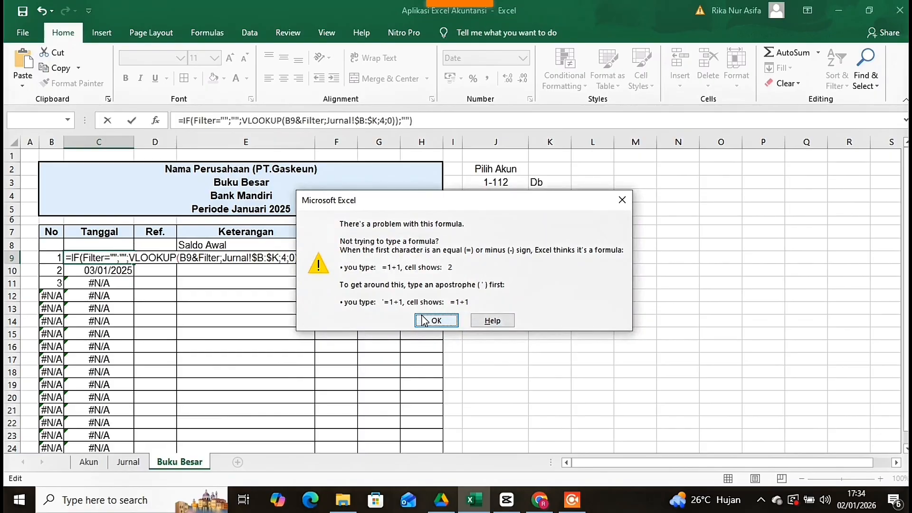
{"action": "left_click", "coordinate": [424, 320]}
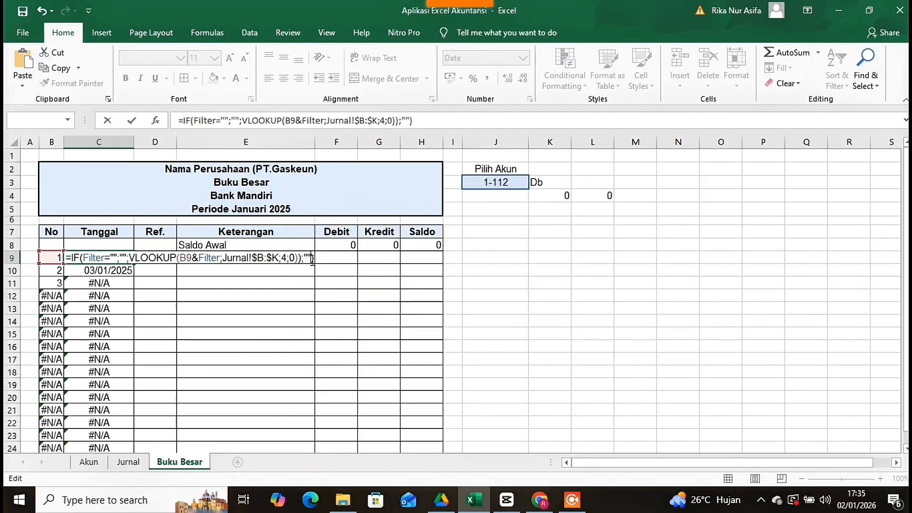
{"action": "key", "text": "Return"}
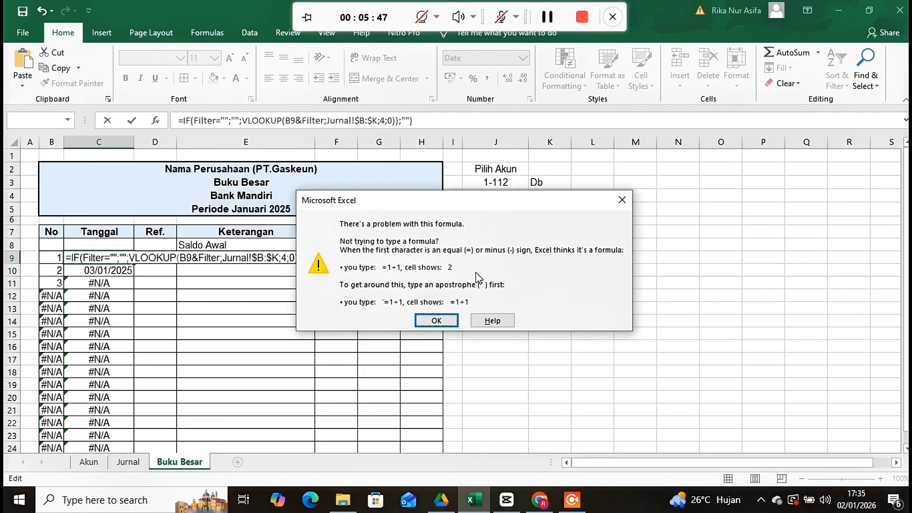
{"action": "left_click", "coordinate": [440, 319]}
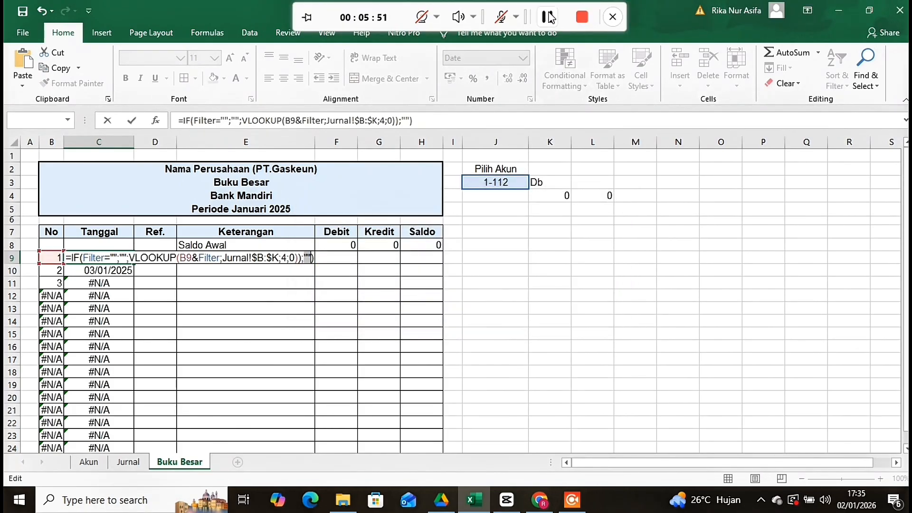
Step: Wrap the C9 formula in IFERROR so it reads =IFERROR(IF(Filter="";"";VLOOKUP(B9&Filter;Jurnal!$B:$K;4;0));"")
{"action": "left_click", "coordinate": [74, 262]}
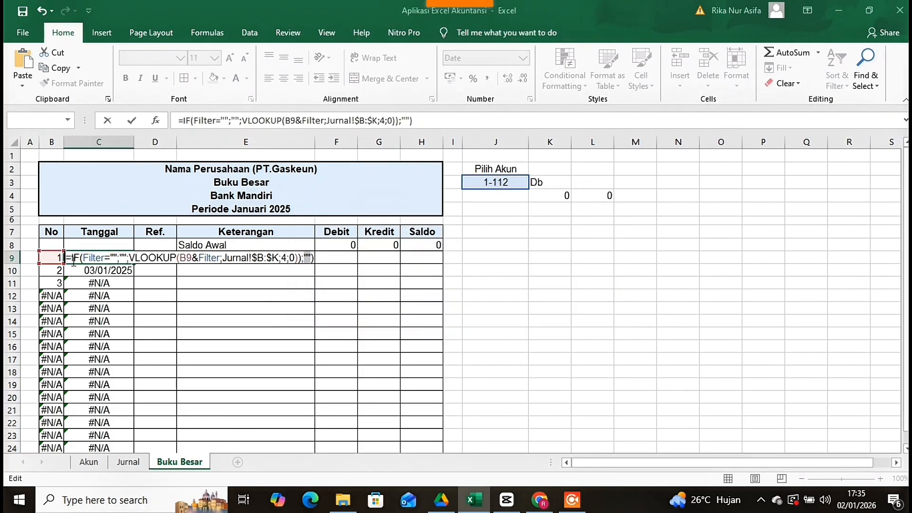
{"action": "type", "text": "ifer"}
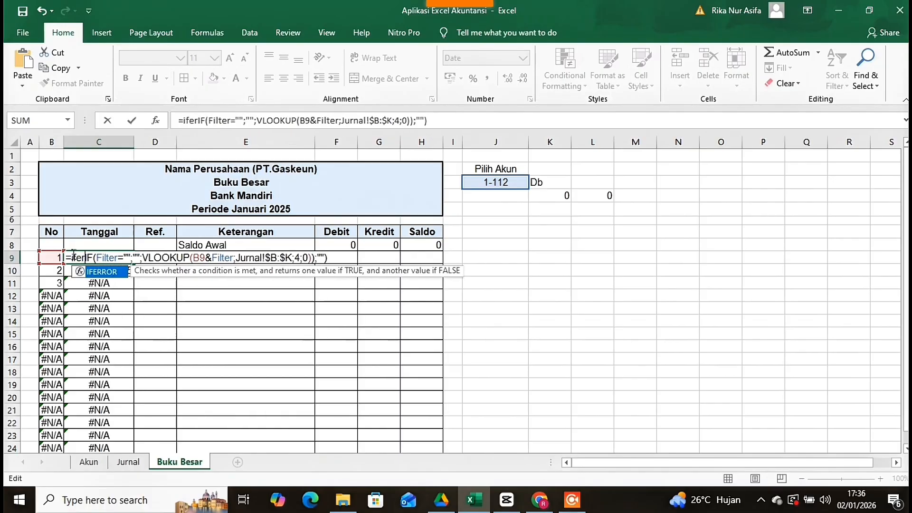
{"action": "key", "text": "Tab"}
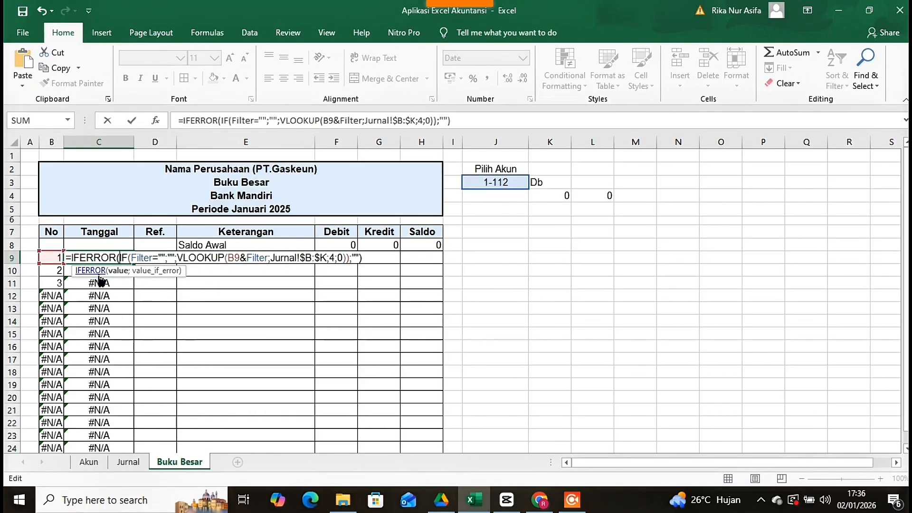
{"action": "key", "text": "Return"}
Step: Fill the IFERROR version of the Tanggal formula from C9 down through the last ledger row
{"action": "left_click", "coordinate": [121, 259]}
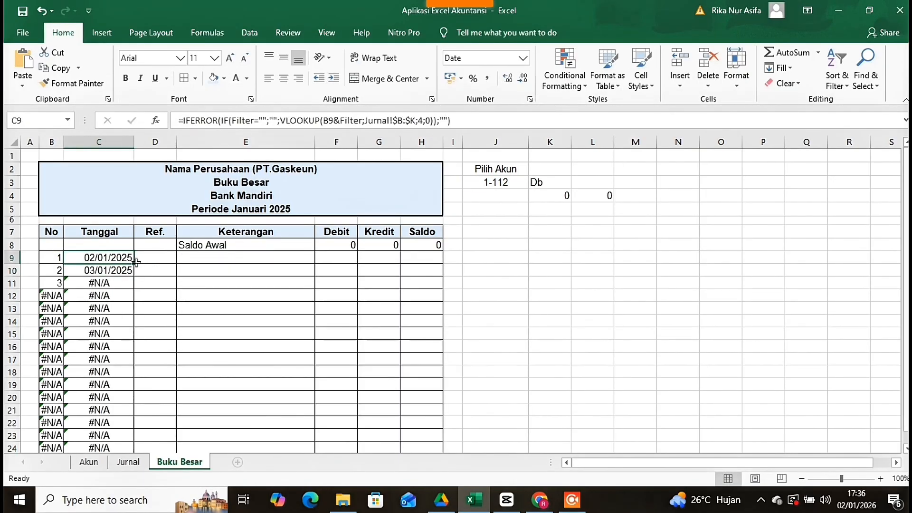
{"action": "left_click_drag", "start_coordinate": [133, 263], "coordinate": [117, 435]}
{"action": "left_click", "coordinate": [138, 419]}
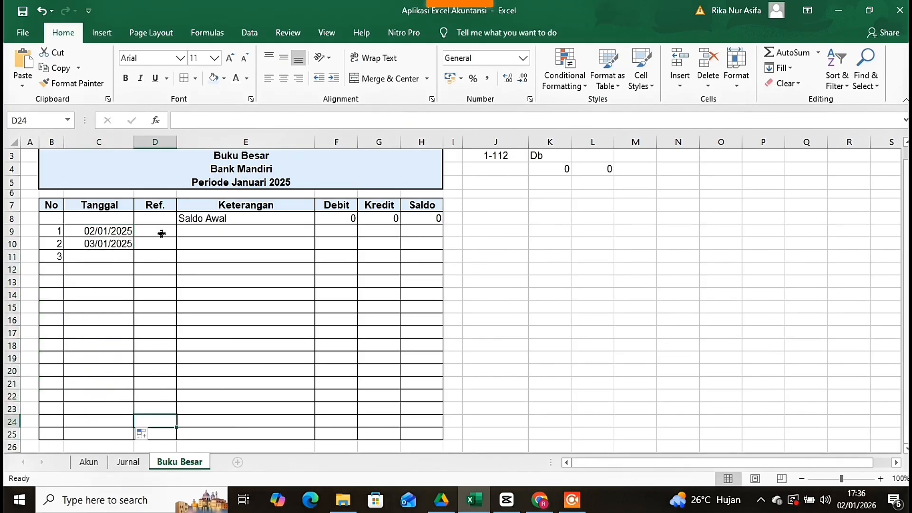
Step: Begin the Ref. formula in Buku Besar cell D9 with =IF(C9="";"";VLOOKUP(
{"action": "left_click", "coordinate": [161, 233]}
{"action": "type", "text": "=if"}
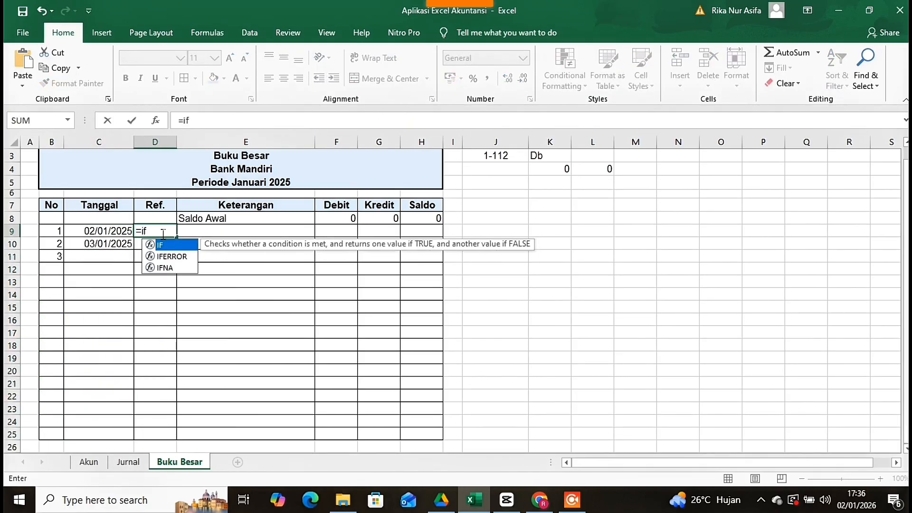
{"action": "double_click", "coordinate": [163, 246]}
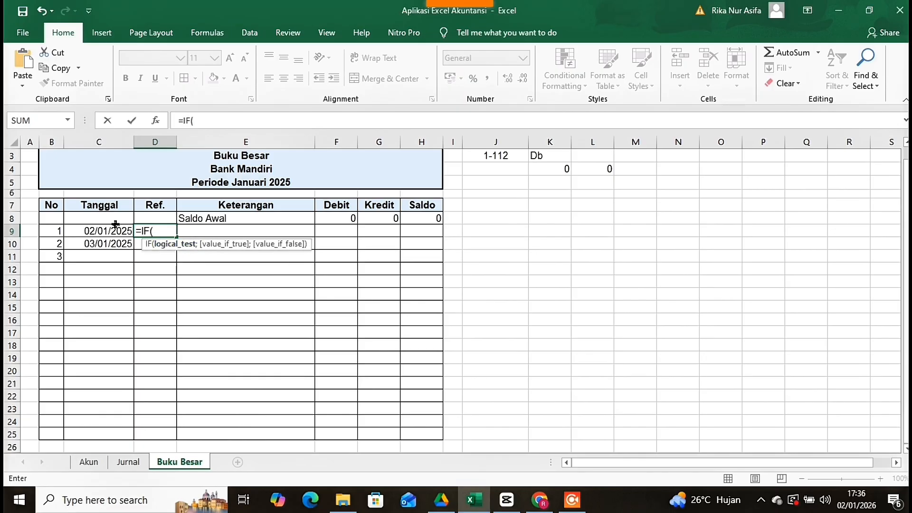
{"action": "left_click", "coordinate": [115, 230]}
{"action": "type", "text": "="}
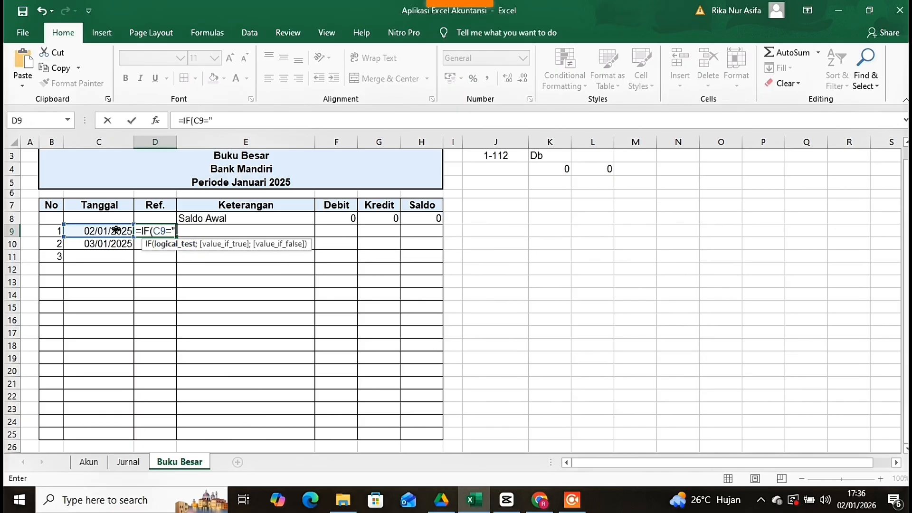
{"action": "type", "text": "\"\";\""}
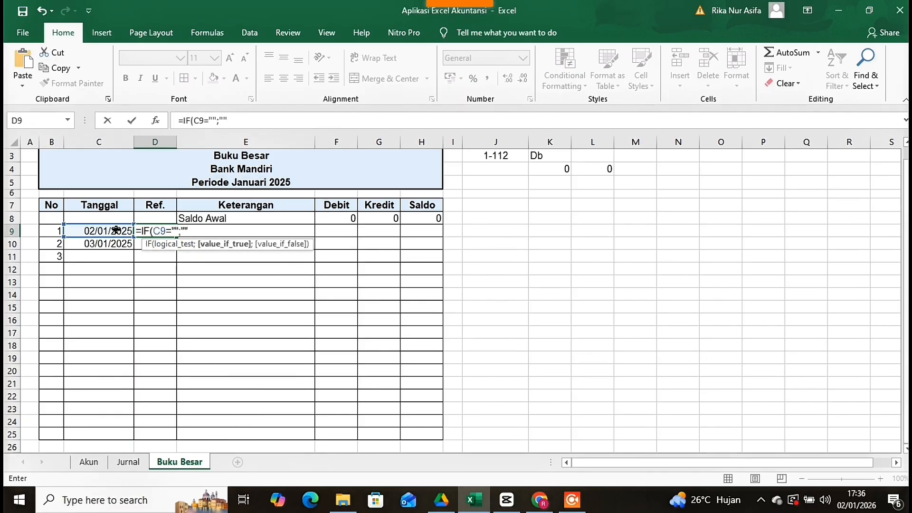
{"action": "type", "text": "\";vloo"}
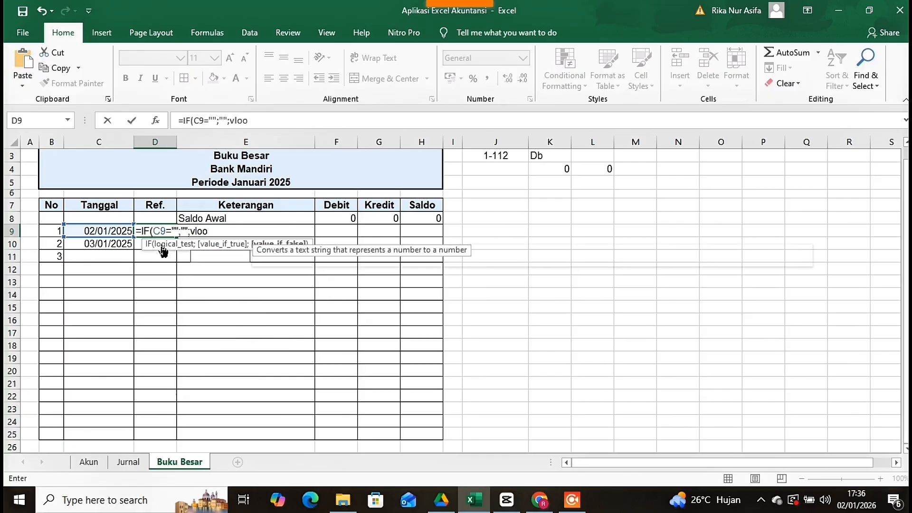
{"action": "double_click", "coordinate": [218, 257]}
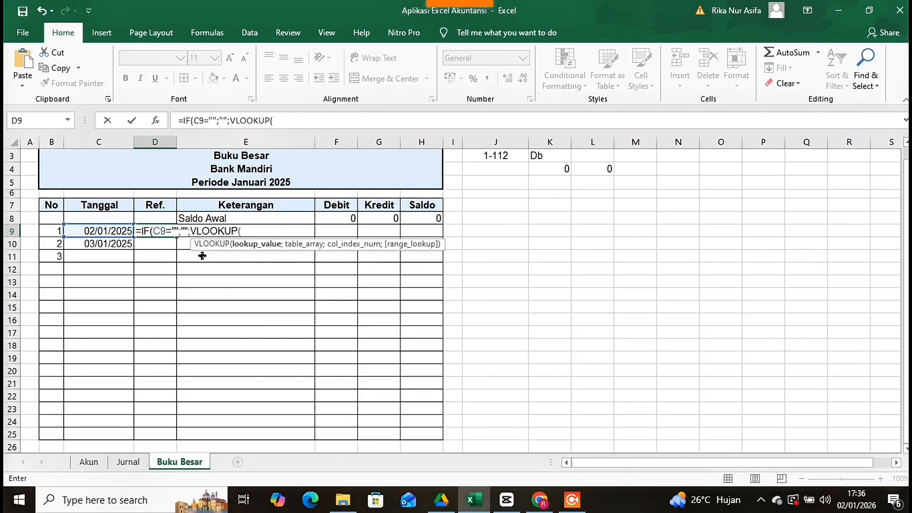
Step: Continue the Ref. formula in D9 with B9&Filter as the VLOOKUP lookup value
{"action": "left_click", "coordinate": [52, 231]}
{"action": "type", "text": "&"}
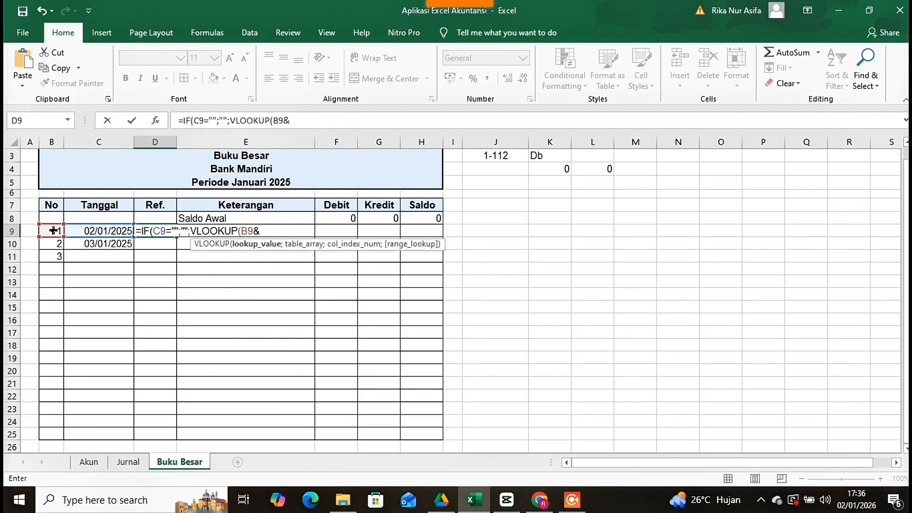
{"action": "type", "text": "fi"}
{"action": "double_click", "coordinate": [283, 256]}
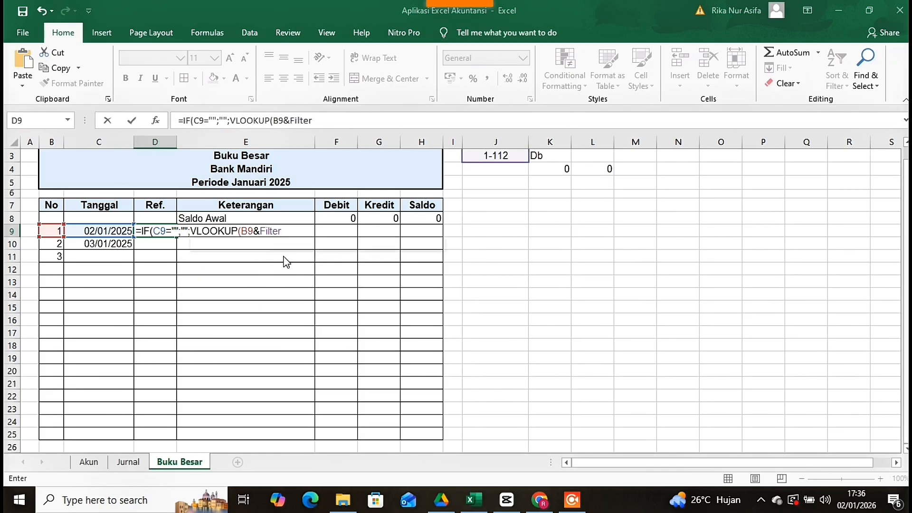
{"action": "type", "text": ";"}
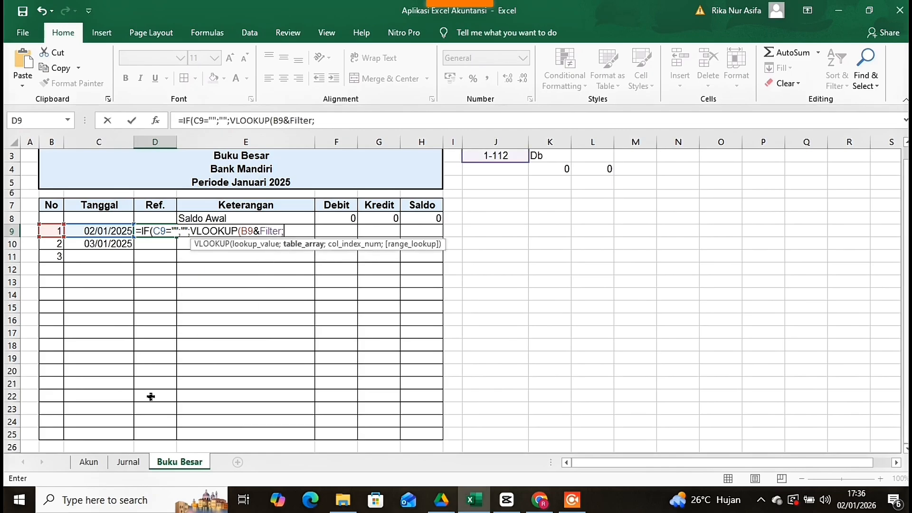
Step: Complete the D9 formula with the absolute table range Jurnal!$B:$K, column index 5 and exact match 0, and enter it
{"action": "left_click", "coordinate": [127, 462]}
{"action": "left_click_drag", "start_coordinate": [61, 141], "coordinate": [674, 142]}
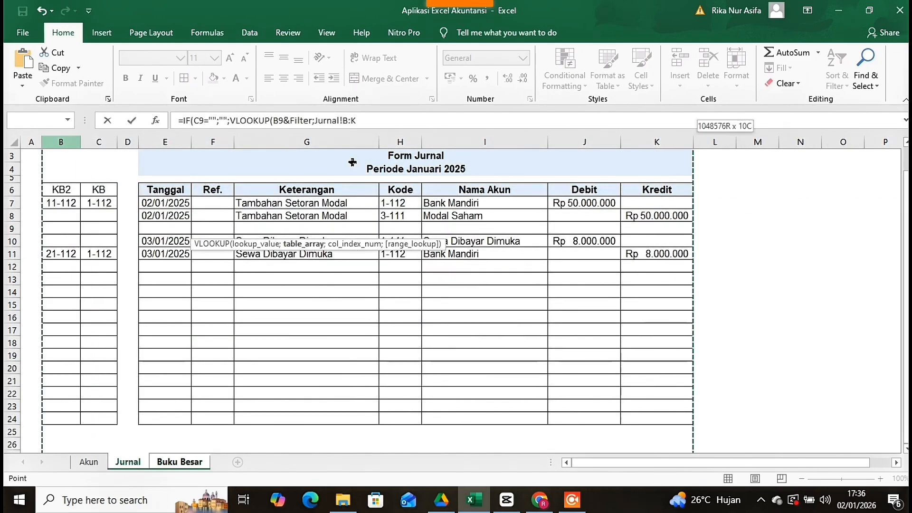
{"action": "left_click", "coordinate": [369, 124]}
{"action": "key", "text": "F4"}
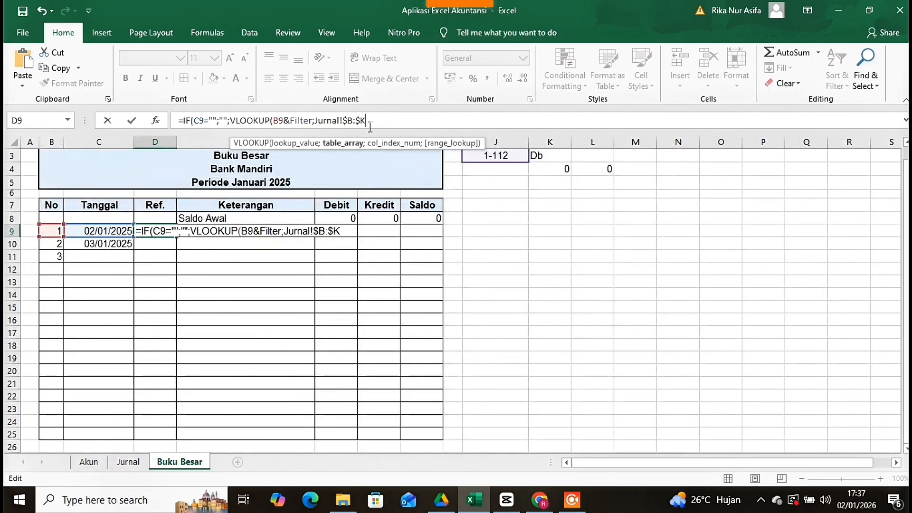
{"action": "type", "text": ";"}
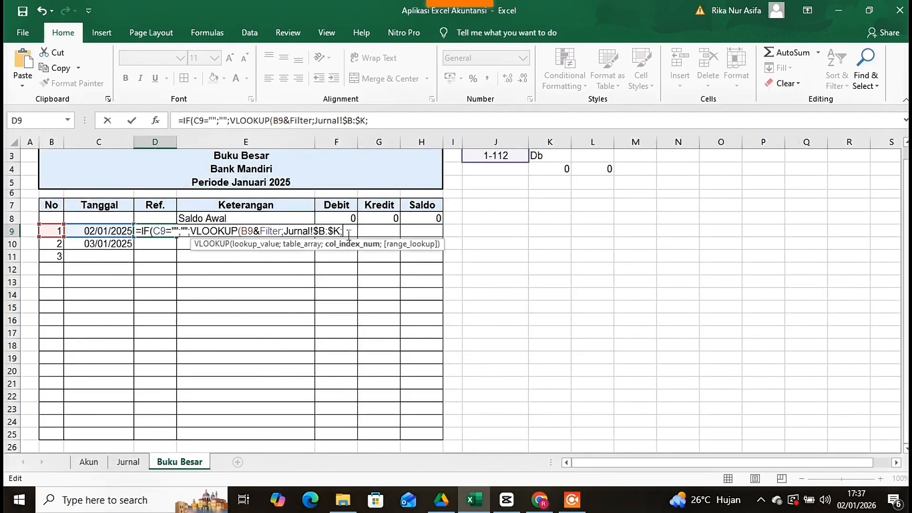
{"action": "type", "text": "5;0))"}
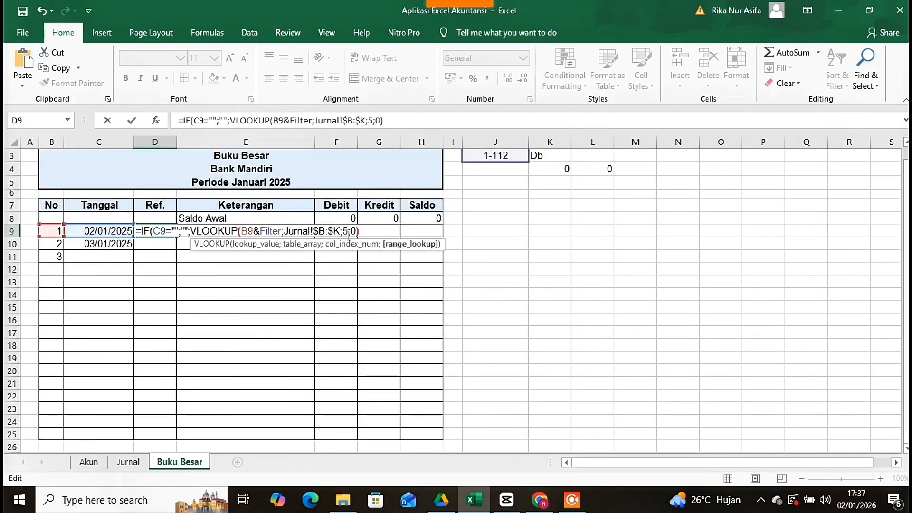
{"action": "key", "text": "Return"}
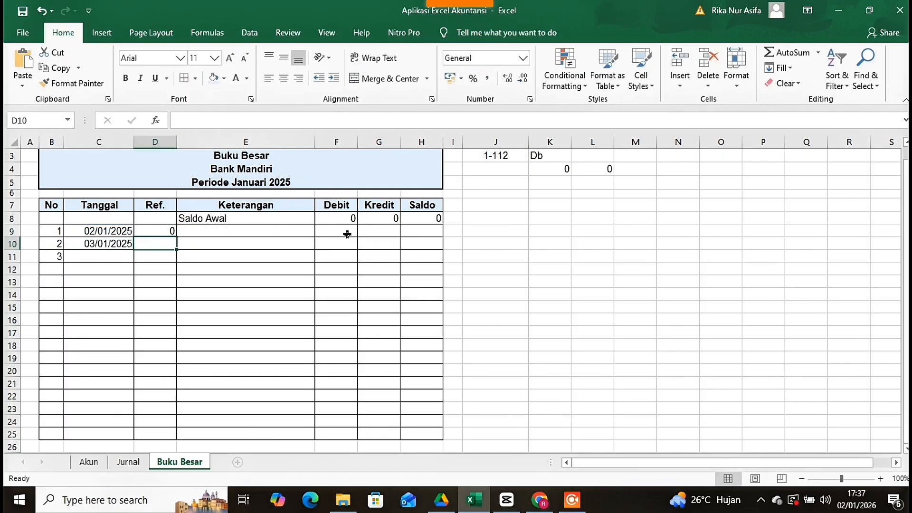
Step: Fill the Ref. formula from D9 down to D10
{"action": "left_click", "coordinate": [155, 229]}
{"action": "left_click_drag", "start_coordinate": [176, 236], "coordinate": [173, 245]}
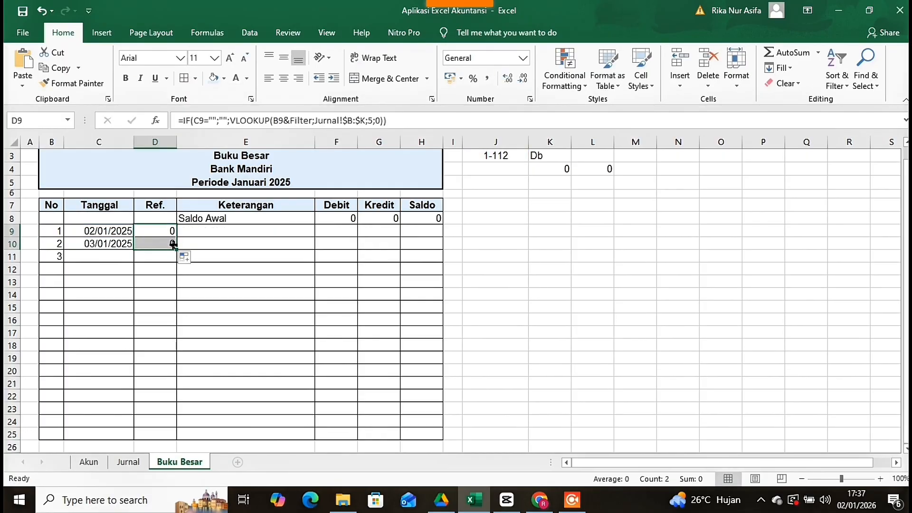
{"action": "left_click", "coordinate": [200, 232]}
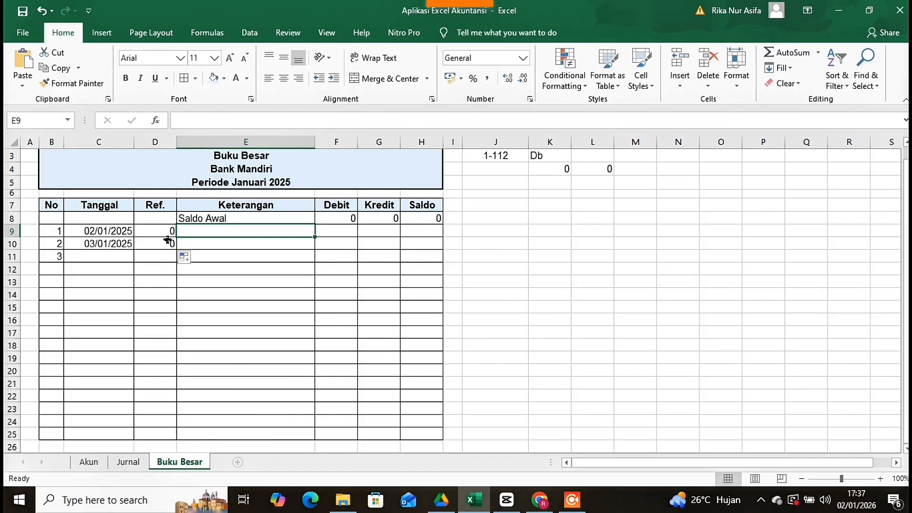
{"action": "left_click_drag", "start_coordinate": [136, 235], "coordinate": [152, 152]}
{"action": "key", "text": "F2"}
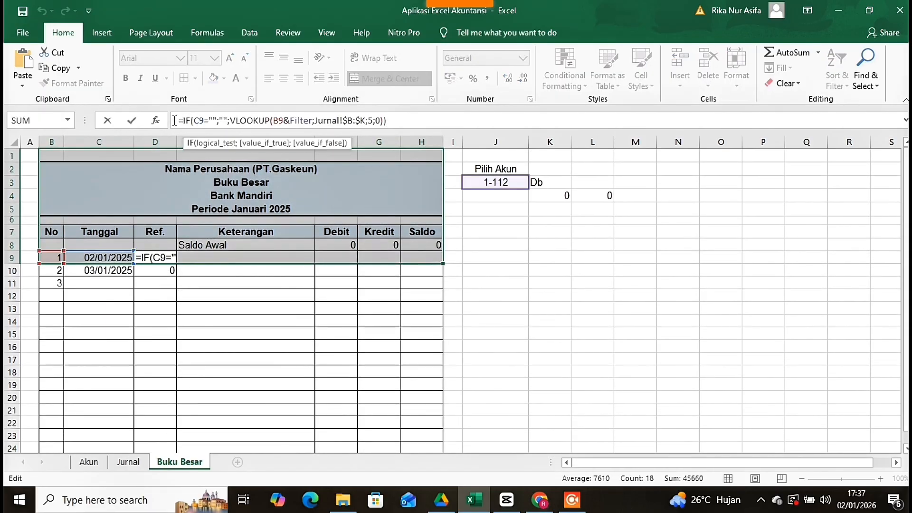
{"action": "left_click", "coordinate": [193, 362]}
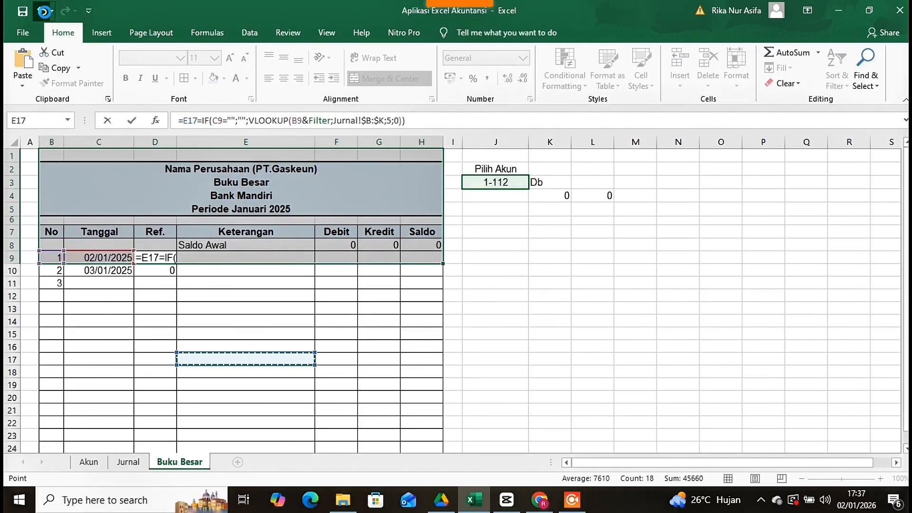
{"action": "left_click", "coordinate": [41, 11]}
{"action": "key", "text": "Return"}
{"action": "left_click", "coordinate": [293, 356]}
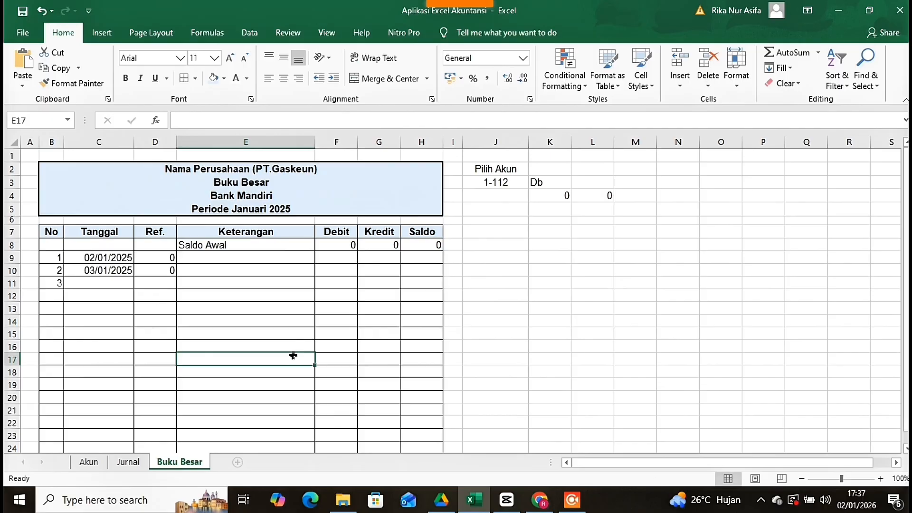
Step: Copy the D9 formula text into Keterangan cell E9 with column index 6, giving =IF(C9="";"";VLOOKUP(B9&Filter;Jurnal!$B:$K;6;0))
{"action": "left_click", "coordinate": [172, 256]}
{"action": "key", "text": "F2"}
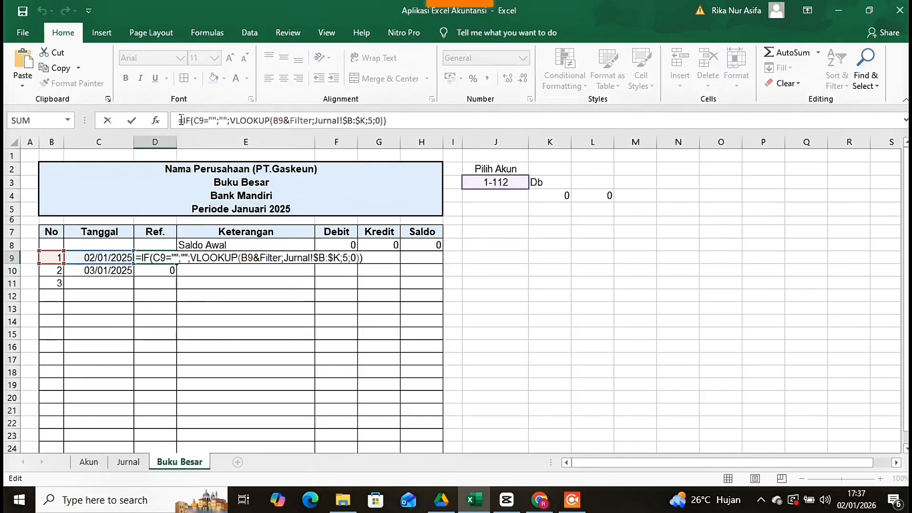
{"action": "left_click_drag", "start_coordinate": [181, 120], "coordinate": [392, 123]}
{"action": "key", "text": "ctrl+c"}
{"action": "left_click", "coordinate": [260, 266]}
{"action": "key", "text": "ctrl+v"}
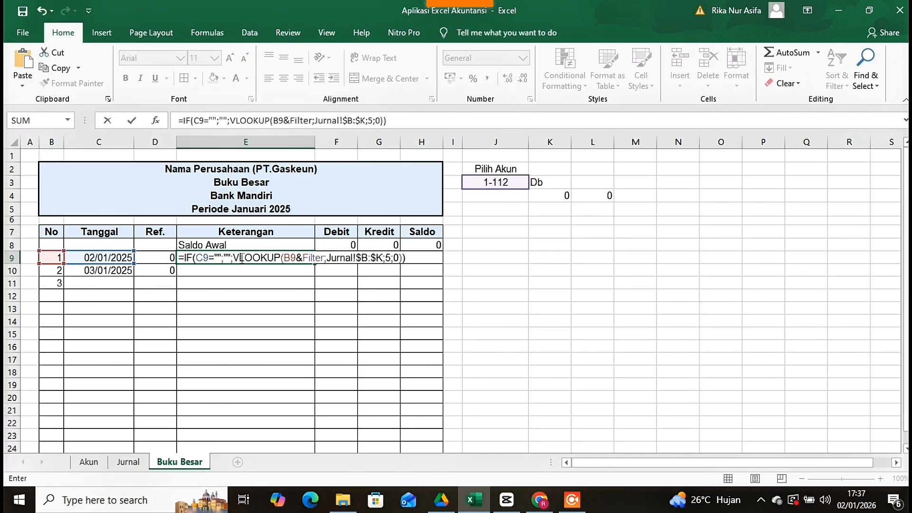
{"action": "left_click", "coordinate": [392, 256]}
{"action": "key", "text": "BackSpace"}
{"action": "type", "text": "6"}
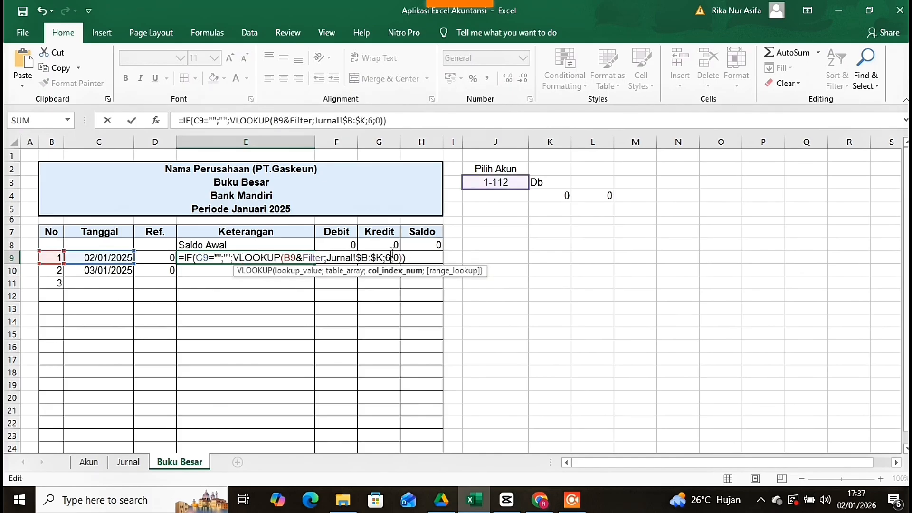
{"action": "key", "text": "Return"}
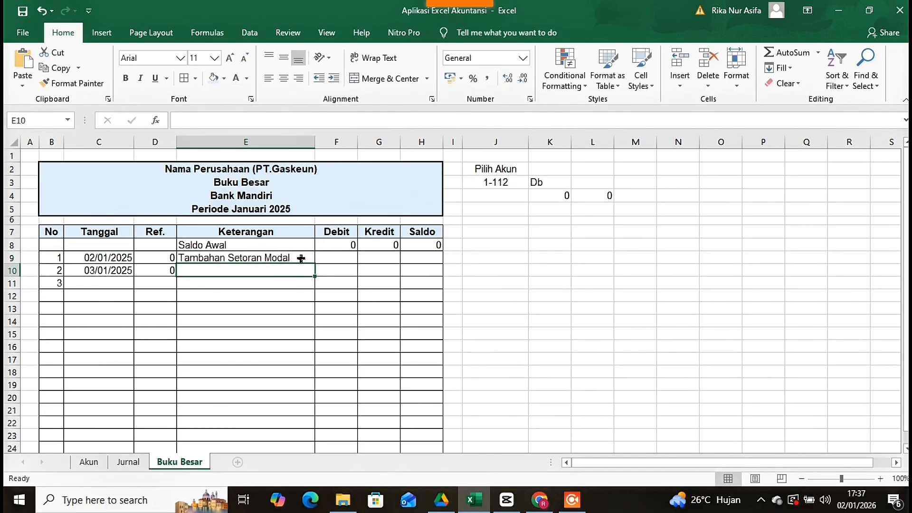
Step: Reuse the copied formula in Debit cell F9 with column index 9 and 0 as the empty-date result: =IF(C9="";0;VLOOKUP(B9&Filter;Jurnal!$B:$K;9;0))
{"action": "left_click", "coordinate": [331, 259]}
{"action": "type", "text": "="}
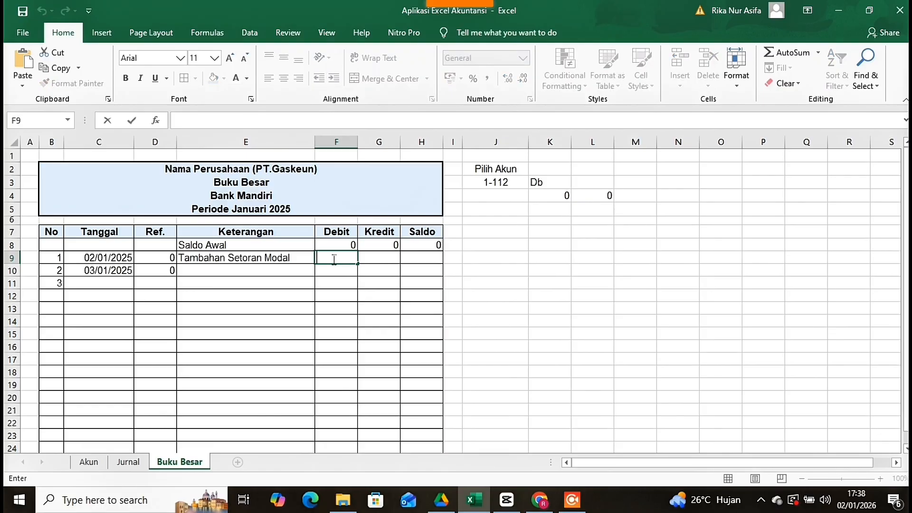
{"action": "type", "text": "IF(C9=\"\";\"\";VLOOKUP(B9&Filter;Jurnal!$B:$K;5;0))"}
{"action": "double_click", "coordinate": [531, 257]}
{"action": "type", "text": "9"}
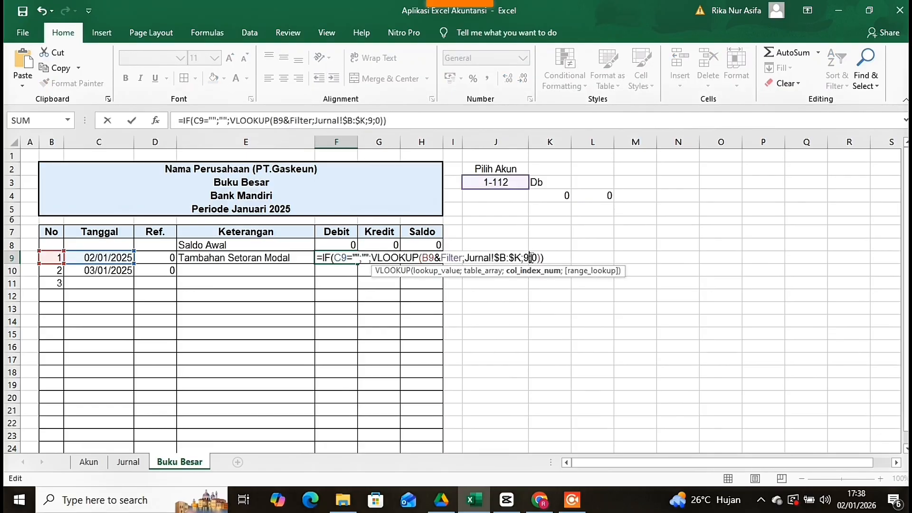
{"action": "left_click", "coordinate": [369, 256]}
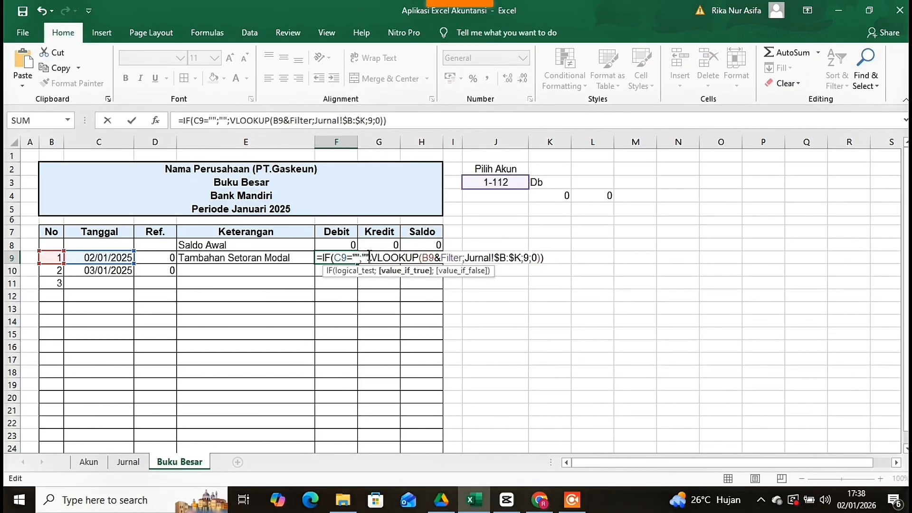
{"action": "key", "text": "BackSpace"}
{"action": "key", "text": "BackSpace"}
{"action": "type", "text": "0"}
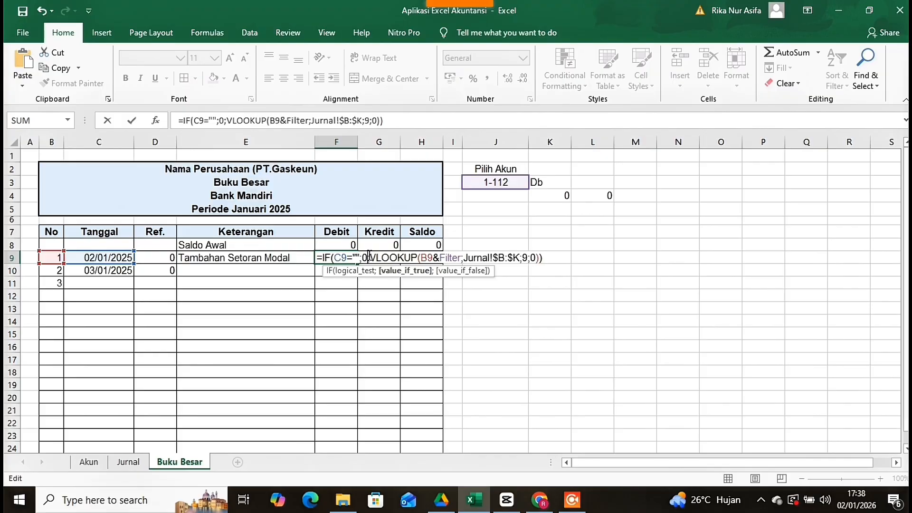
{"action": "key", "text": "Return"}
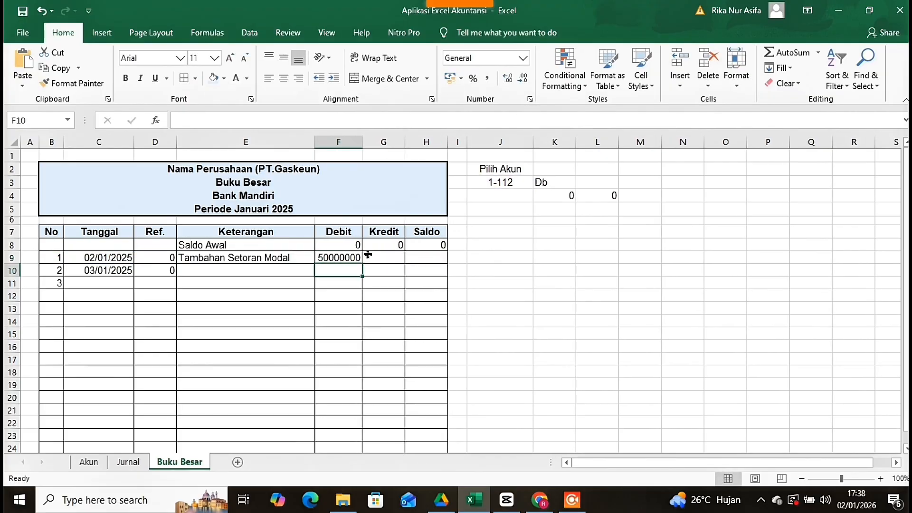
Step: Apply the Rupiah accounting number format to the Debit, Kredit and Saldo cells F9:H25
{"action": "left_click_drag", "start_coordinate": [346, 256], "coordinate": [427, 432]}
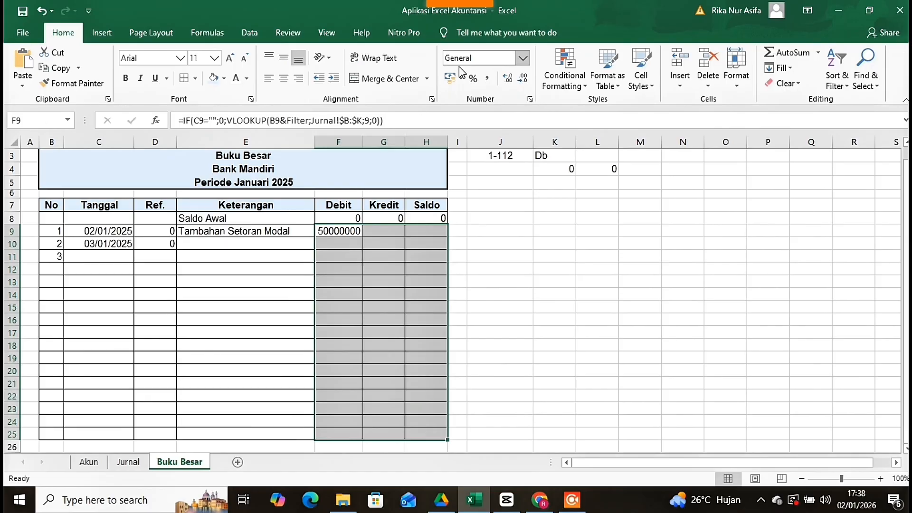
{"action": "left_click", "coordinate": [451, 78]}
{"action": "left_click", "coordinate": [423, 293]}
Step: Reuse the copied lookup formula in Kredit cell G9 with column index 10, giving =IF(C9="";"";VLOOKUP(B9&Filter;Jurnal!$B:$K;10;0))
{"action": "left_click", "coordinate": [405, 231]}
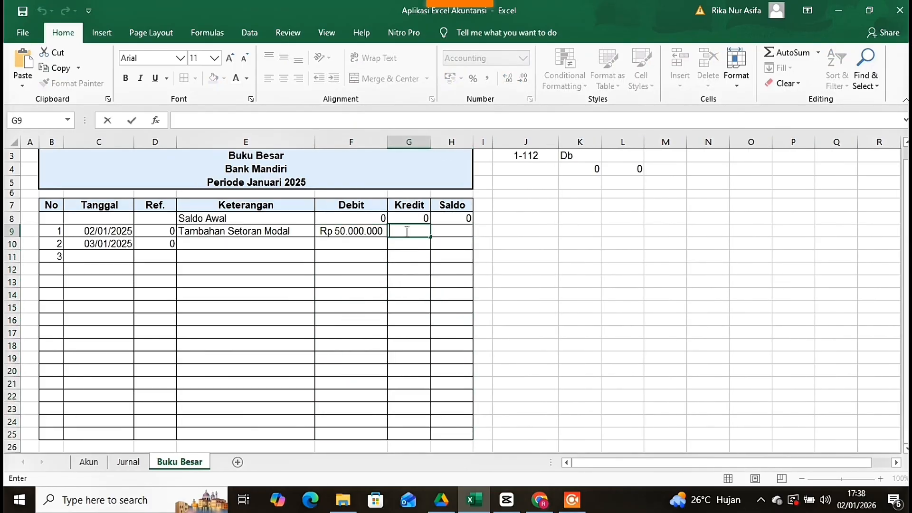
{"action": "left_click", "coordinate": [354, 231]}
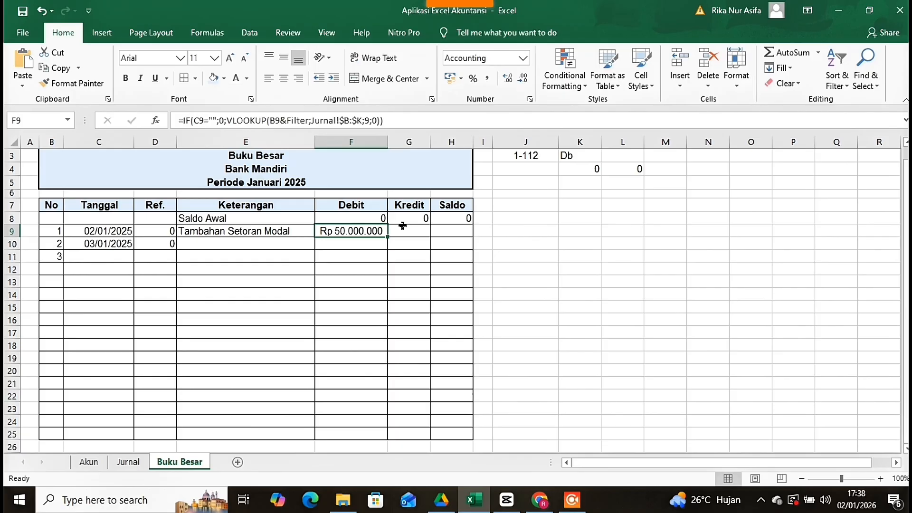
{"action": "double_click", "coordinate": [401, 230]}
{"action": "key", "text": "ctrl+v"}
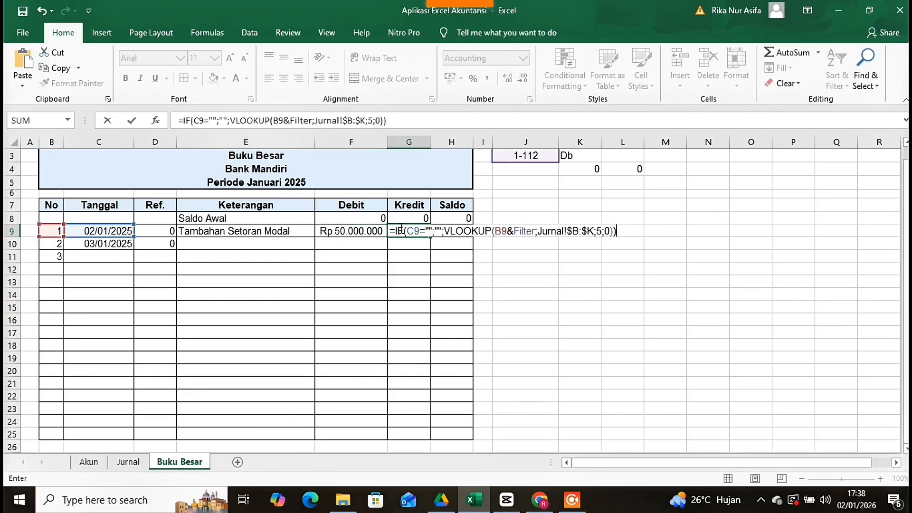
{"action": "key", "text": "Left"}
{"action": "key", "text": "Left"}
{"action": "key", "text": "Left"}
{"action": "key", "text": "Left"}
{"action": "key", "text": "BackSpace"}
{"action": "type", "text": "10"}
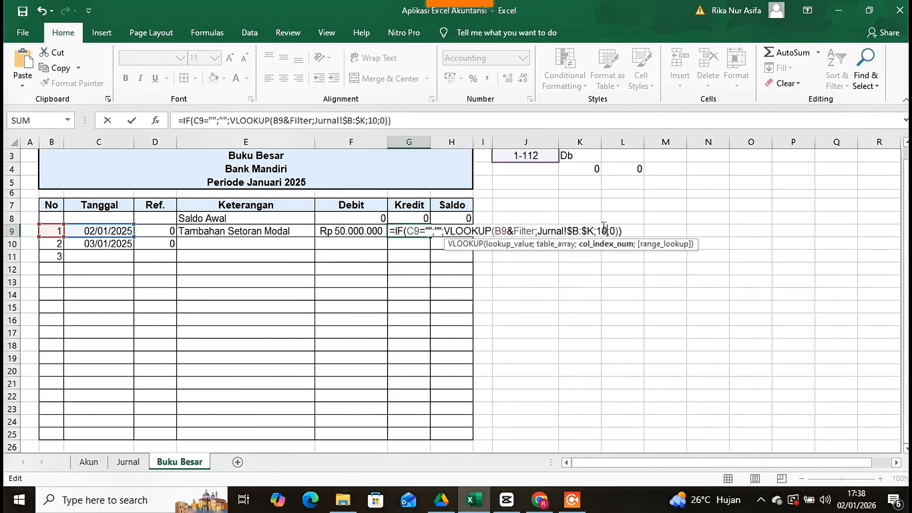
{"action": "key", "text": "ctrl+Return"}
{"action": "key", "text": "Return"}
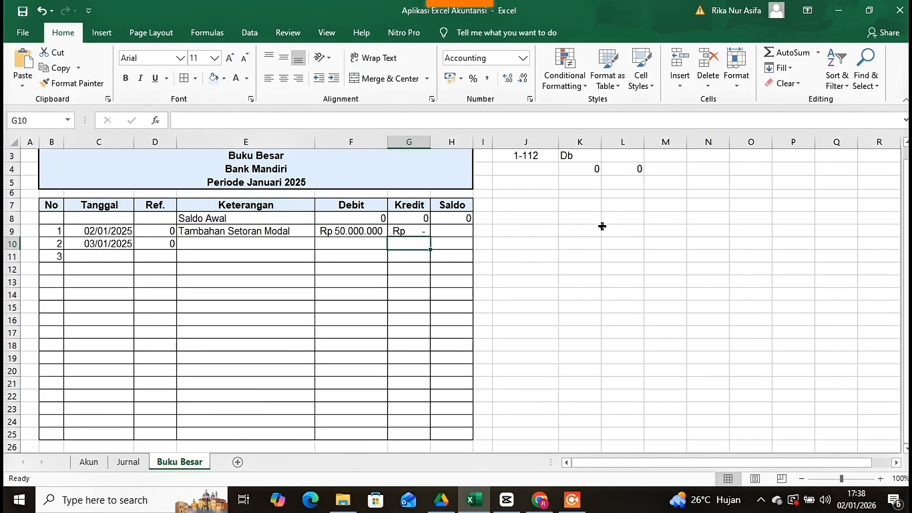
Step: Enter the running balance formula in Saldo cell H9: =IF(K3="Db";H8+F9-G9;H8+G9-F9)
{"action": "left_click", "coordinate": [445, 231]}
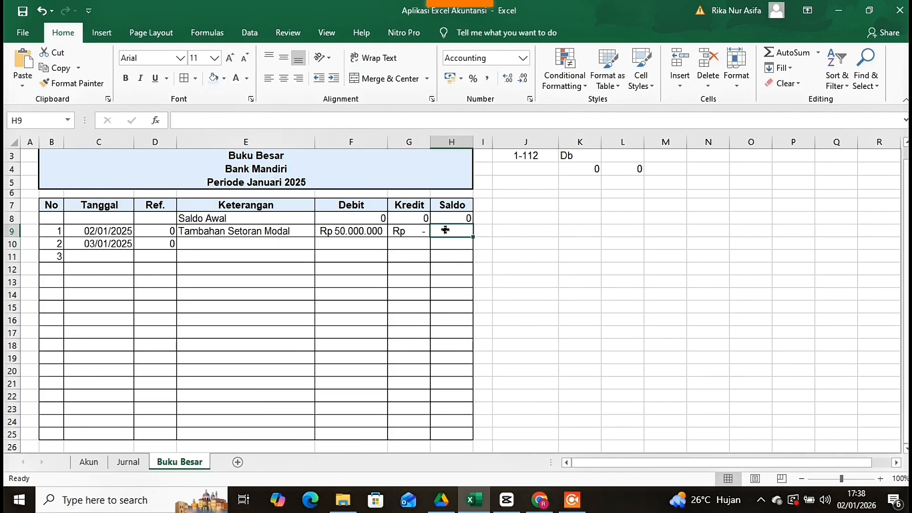
{"action": "type", "text": "=IF("}
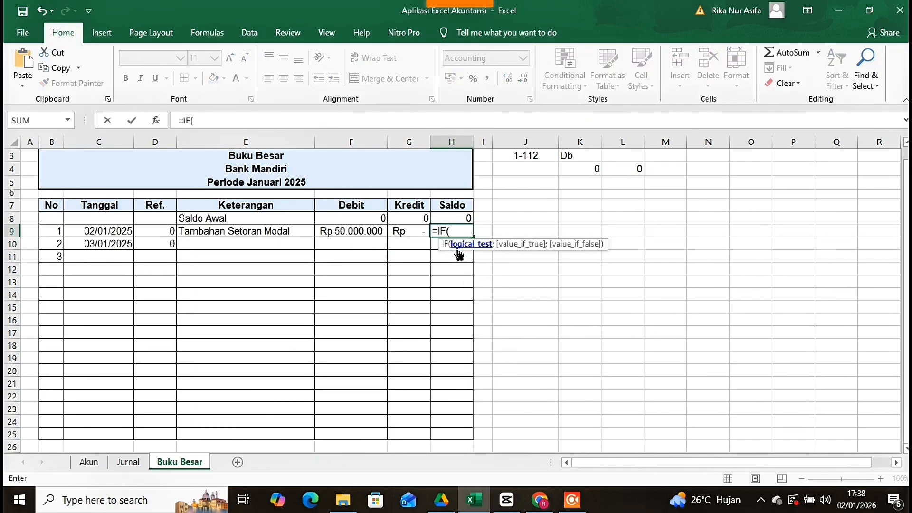
{"action": "left_click", "coordinate": [574, 157]}
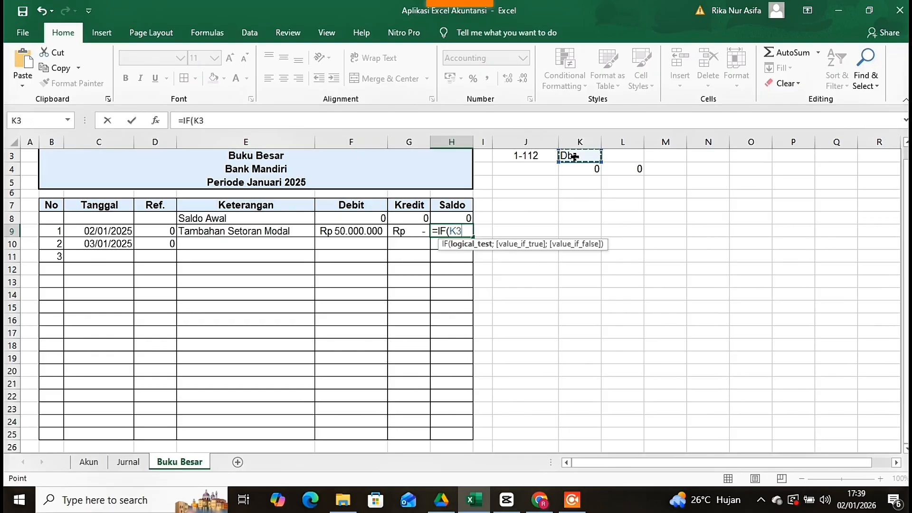
{"action": "type", "text": "=\"Db\""}
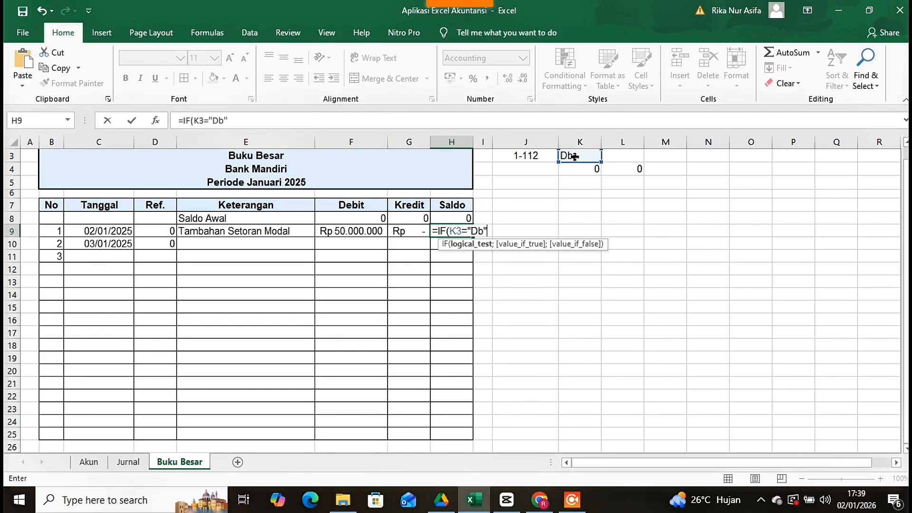
{"action": "type", "text": ";"}
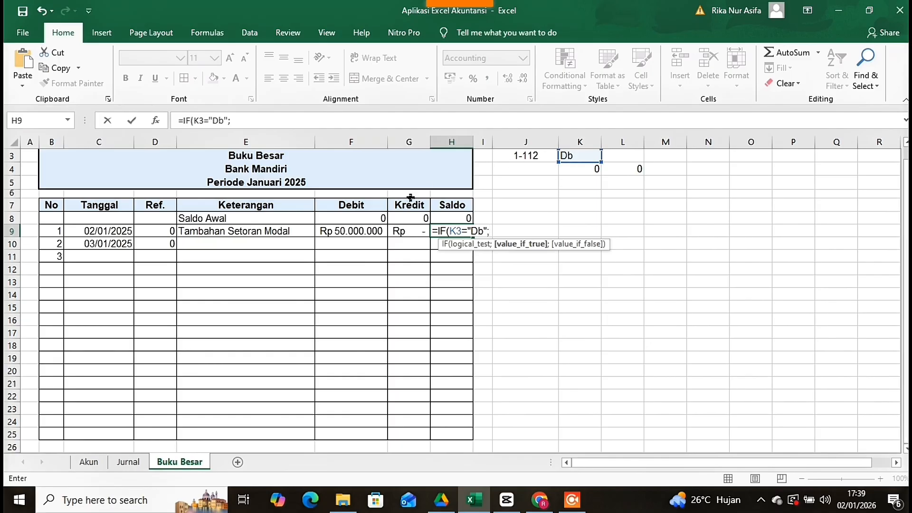
{"action": "left_click", "coordinate": [436, 234]}
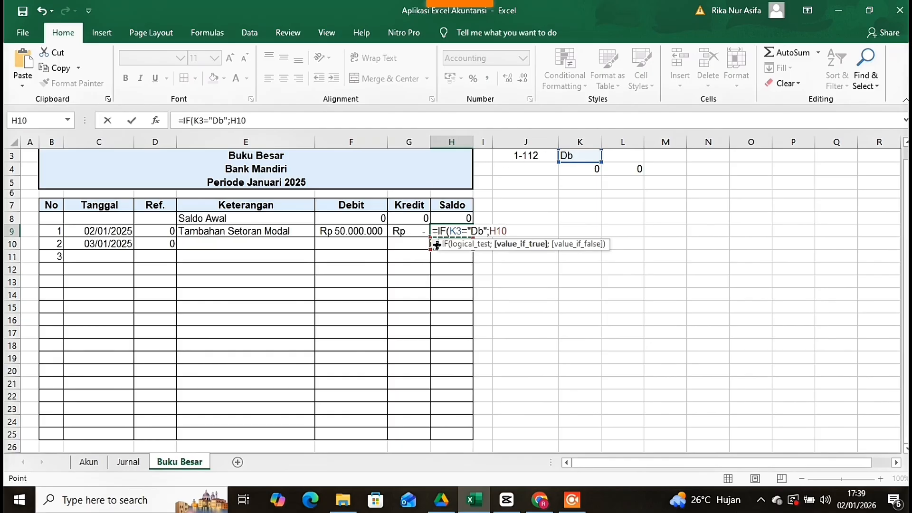
{"action": "key", "text": "Up"}
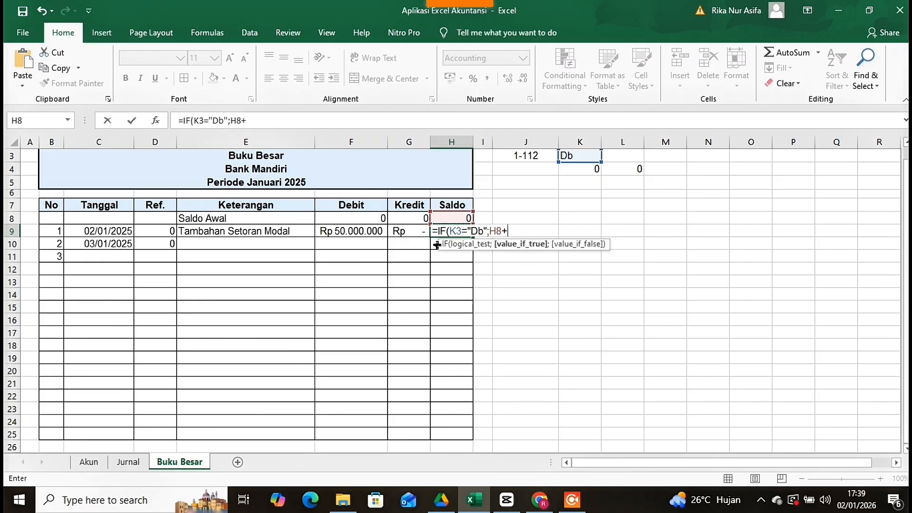
{"action": "left_click", "coordinate": [349, 232]}
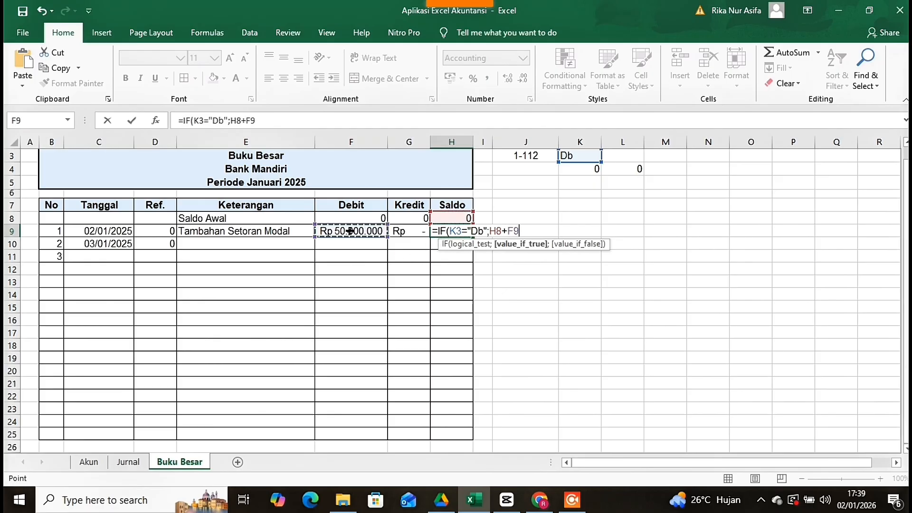
{"action": "type", "text": "-"}
{"action": "left_click", "coordinate": [400, 232]}
{"action": "type", "text": ";"}
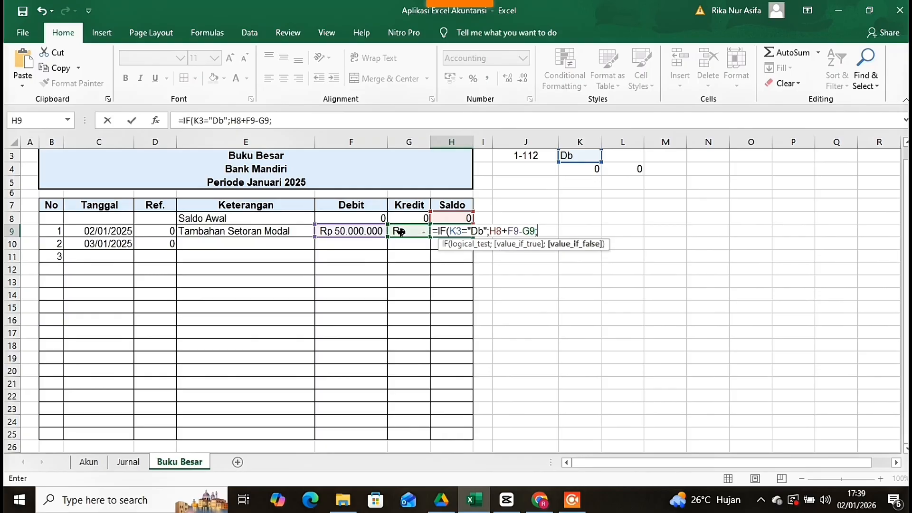
{"action": "left_click", "coordinate": [440, 216]}
{"action": "type", "text": "+"}
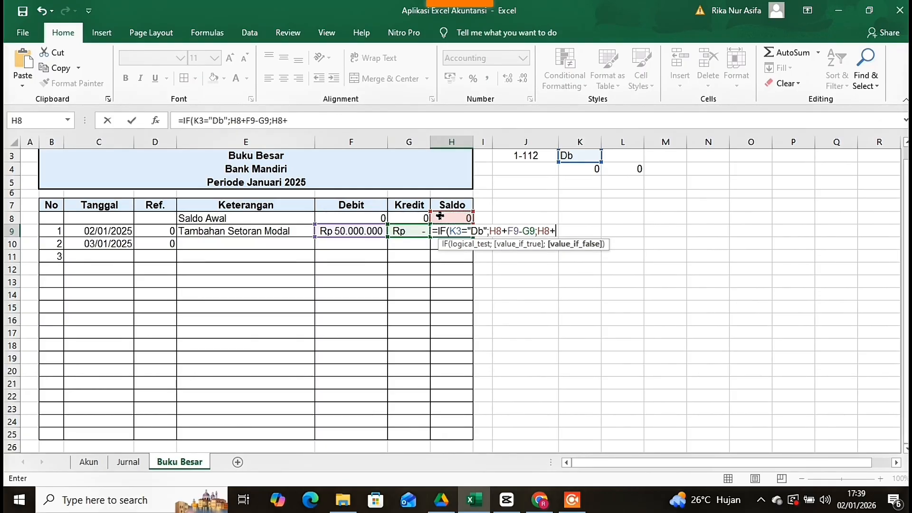
{"action": "left_click", "coordinate": [409, 230]}
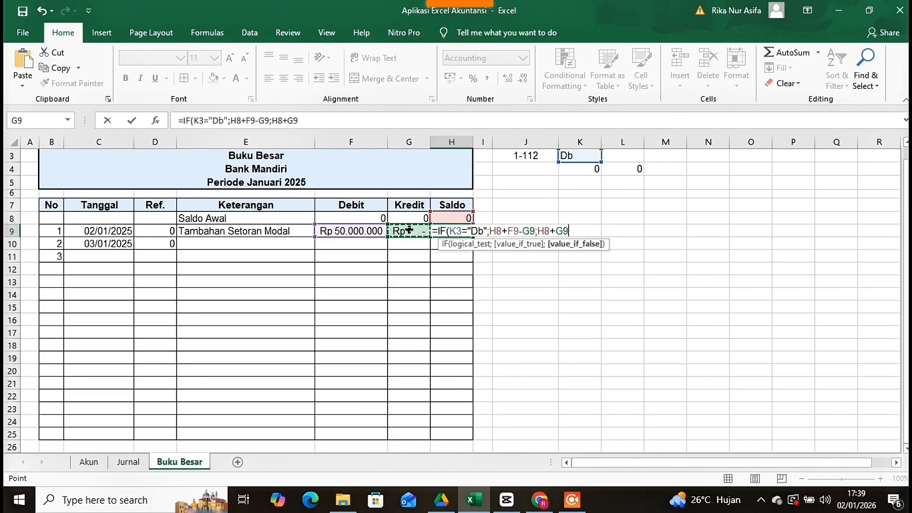
{"action": "type", "text": "-"}
{"action": "left_click", "coordinate": [353, 232]}
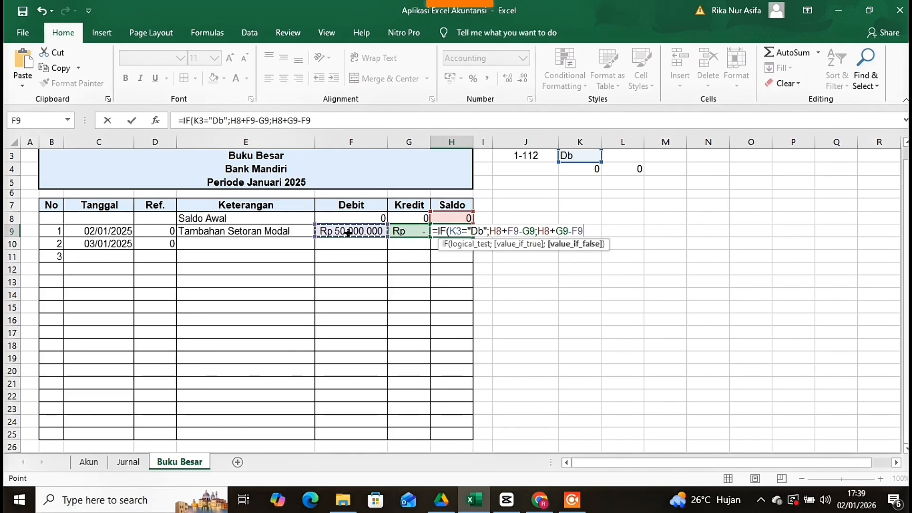
{"action": "type", "text": ")"}
{"action": "key", "text": "Return"}
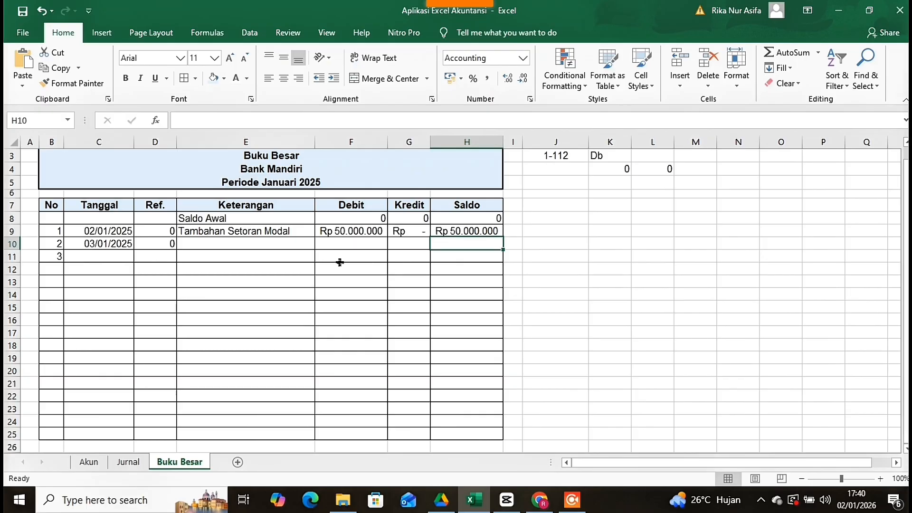
Step: Try to copy the Keterangan and Debit lookup formulas from E9 and F9 down through row 25
{"action": "left_click", "coordinate": [172, 230]}
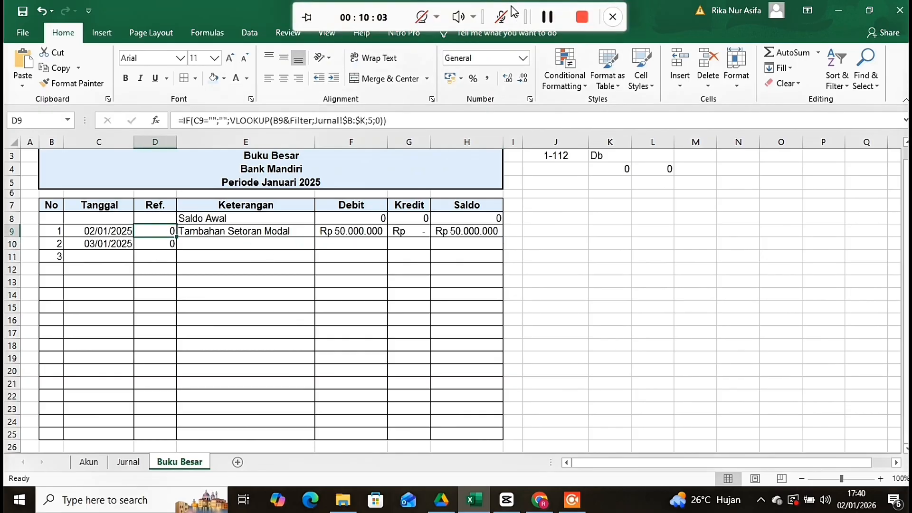
{"action": "left_click", "coordinate": [311, 233]}
{"action": "left_click_drag", "start_coordinate": [311, 232], "coordinate": [309, 308]}
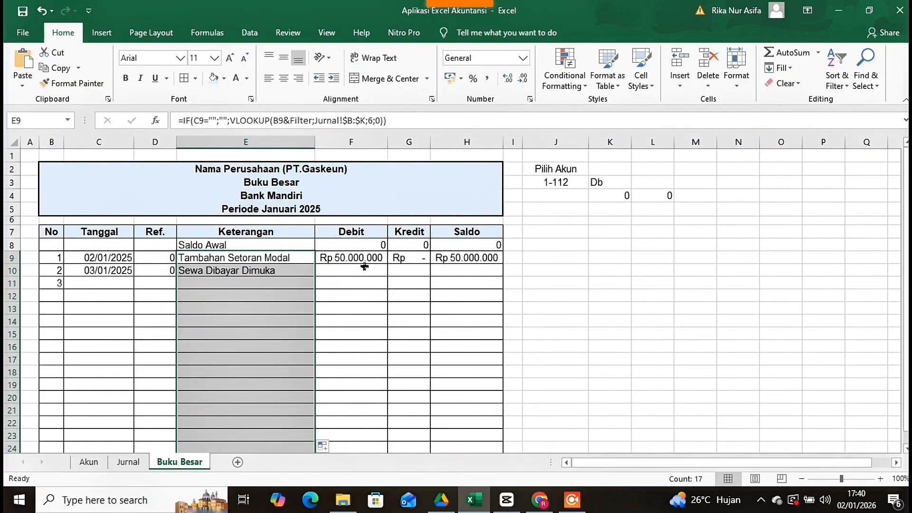
{"action": "left_click_drag", "start_coordinate": [364, 263], "coordinate": [384, 433]}
{"action": "left_click", "coordinate": [380, 259]}
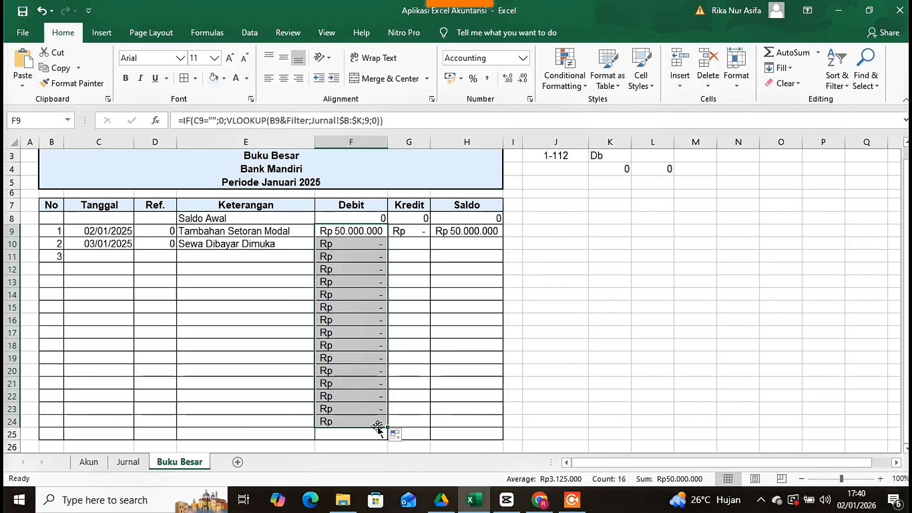
{"action": "left_click", "coordinate": [380, 423]}
{"action": "left_click_drag", "start_coordinate": [387, 428], "coordinate": [389, 434]}
Step: Try to copy the Kredit and Saldo formulas from G9 and H9 down through row 25, and widen the Kredit column
{"action": "left_click", "coordinate": [408, 236]}
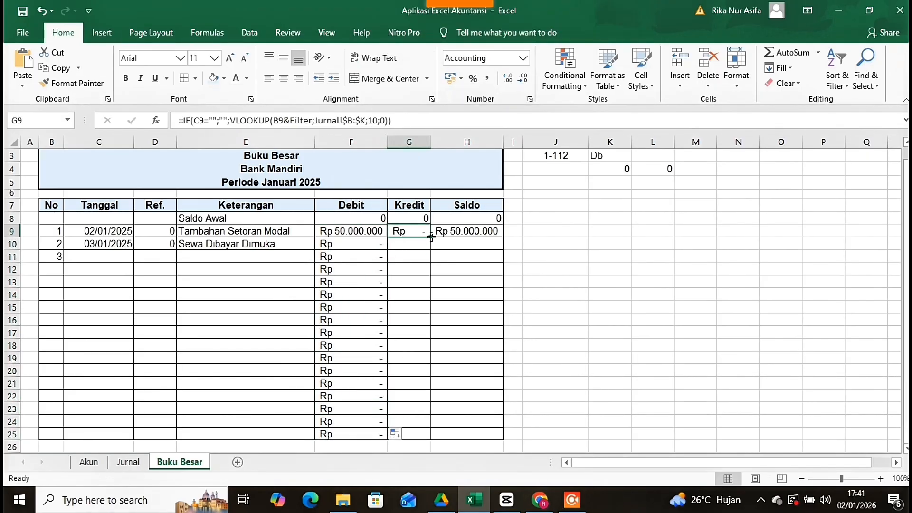
{"action": "left_click_drag", "start_coordinate": [430, 237], "coordinate": [411, 430]}
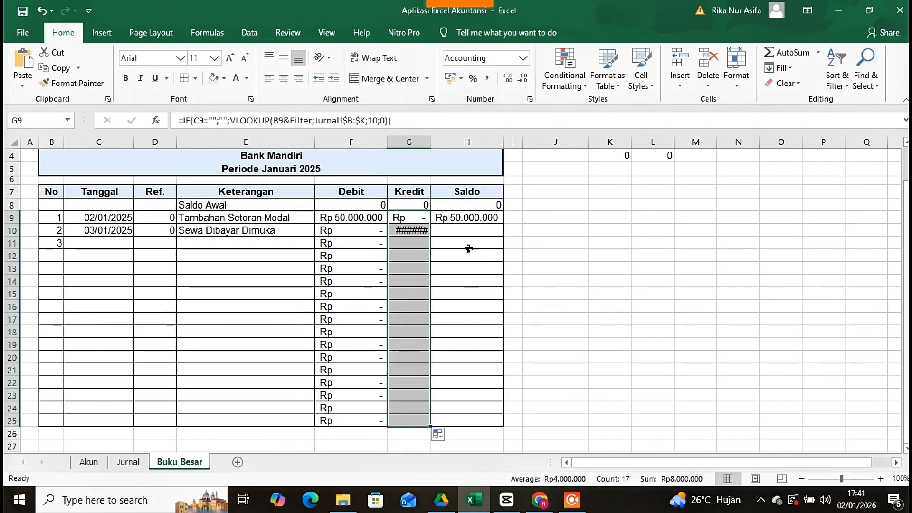
{"action": "left_click", "coordinate": [452, 230]}
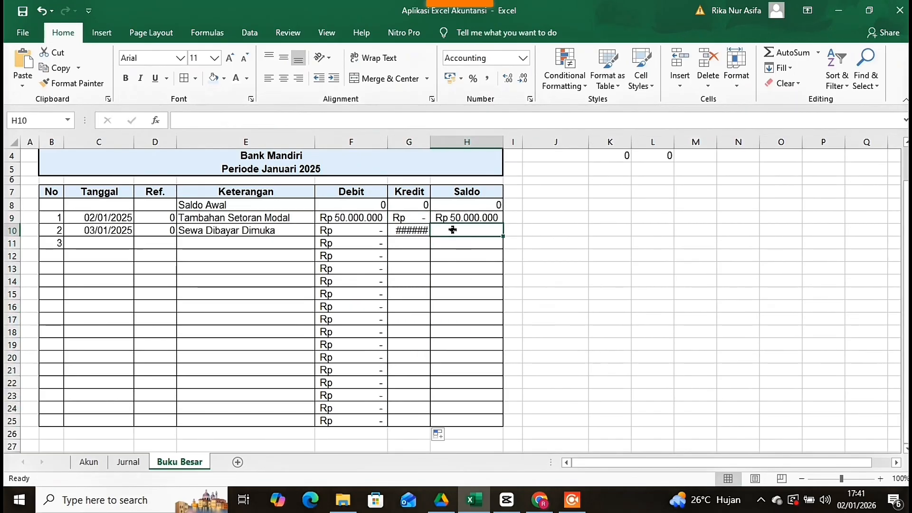
{"action": "left_click", "coordinate": [493, 216]}
{"action": "left_click_drag", "start_coordinate": [503, 223], "coordinate": [486, 412]}
{"action": "left_click", "coordinate": [472, 360]}
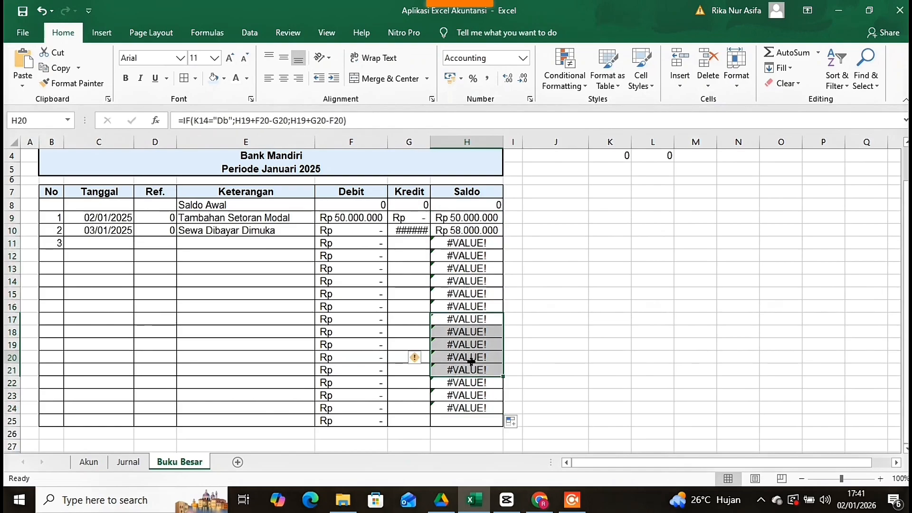
{"action": "left_click", "coordinate": [481, 409]}
{"action": "left_click_drag", "start_coordinate": [503, 413], "coordinate": [503, 423]}
{"action": "mouse_move", "coordinate": [474, 5]}
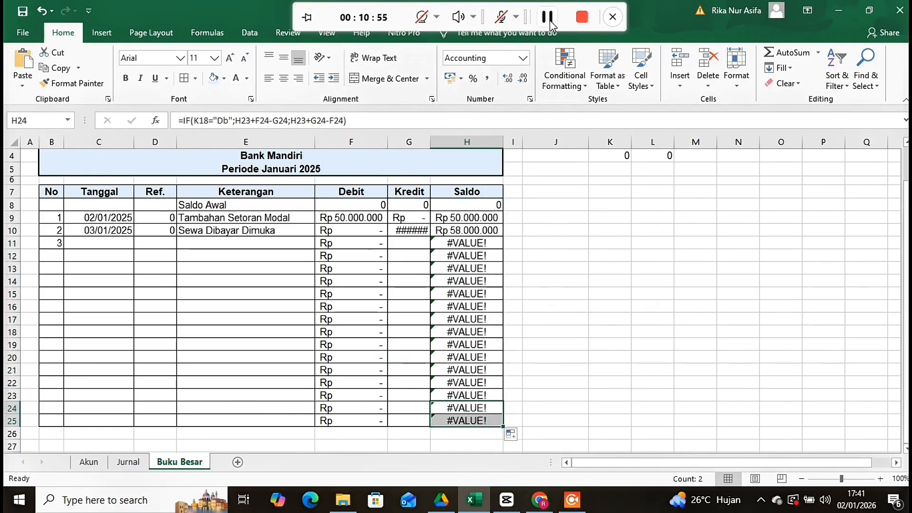
{"action": "left_click_drag", "start_coordinate": [430, 142], "coordinate": [469, 146]}
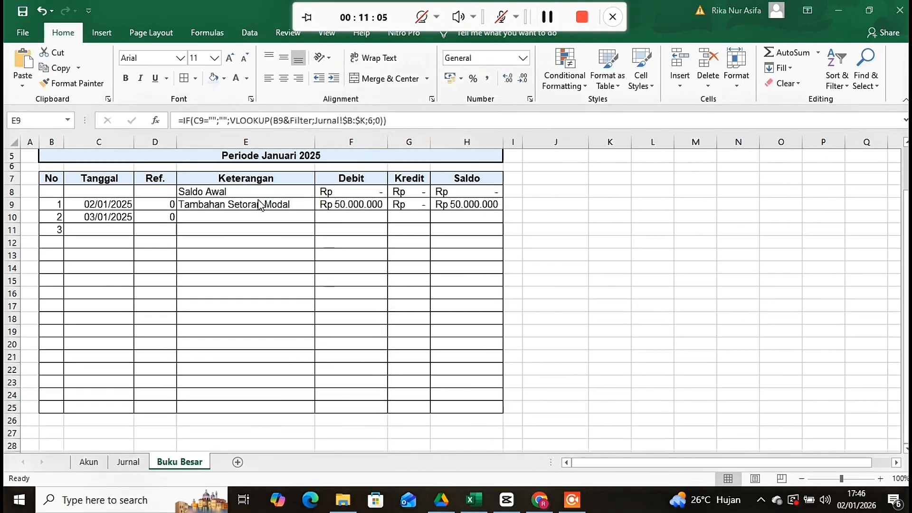
Step: Fill the Keterangan formula in E9 and the Debit formula in F9 down through row 25 of the ledger
{"action": "left_click", "coordinate": [258, 203]}
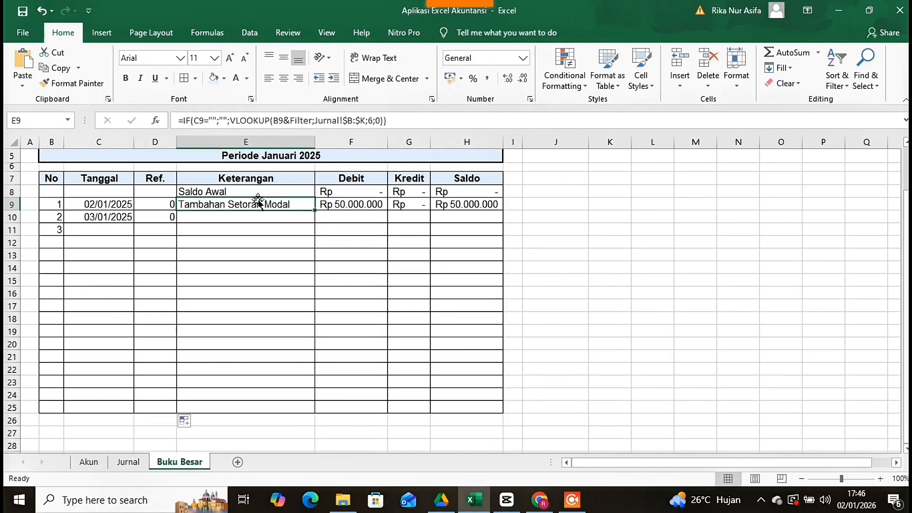
{"action": "left_click_drag", "start_coordinate": [315, 211], "coordinate": [314, 411]}
{"action": "left_click", "coordinate": [366, 204]}
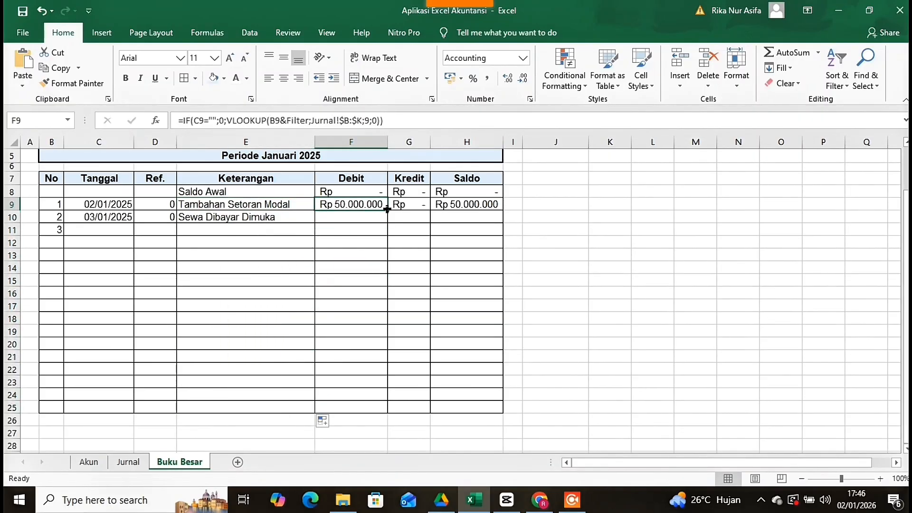
{"action": "left_click_drag", "start_coordinate": [388, 210], "coordinate": [388, 411]}
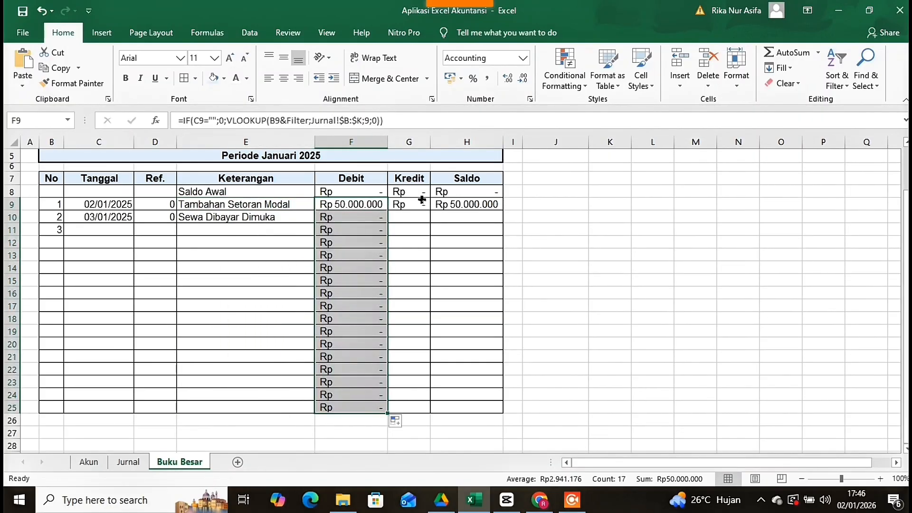
Step: Fill the Kredit formula from G9 down through G25 and widen column G to fit the Rupiah amounts
{"action": "left_click", "coordinate": [422, 201]}
{"action": "left_click_drag", "start_coordinate": [430, 211], "coordinate": [420, 417]}
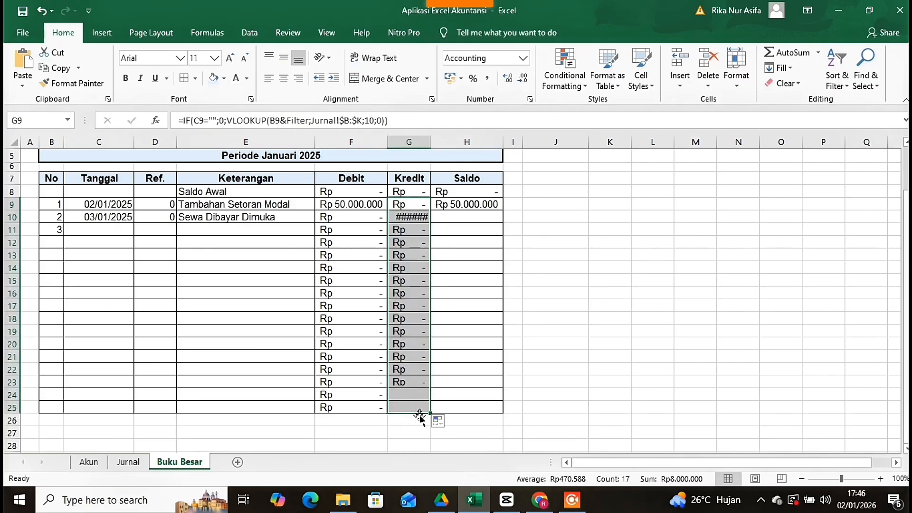
{"action": "left_click_drag", "start_coordinate": [430, 141], "coordinate": [468, 141]}
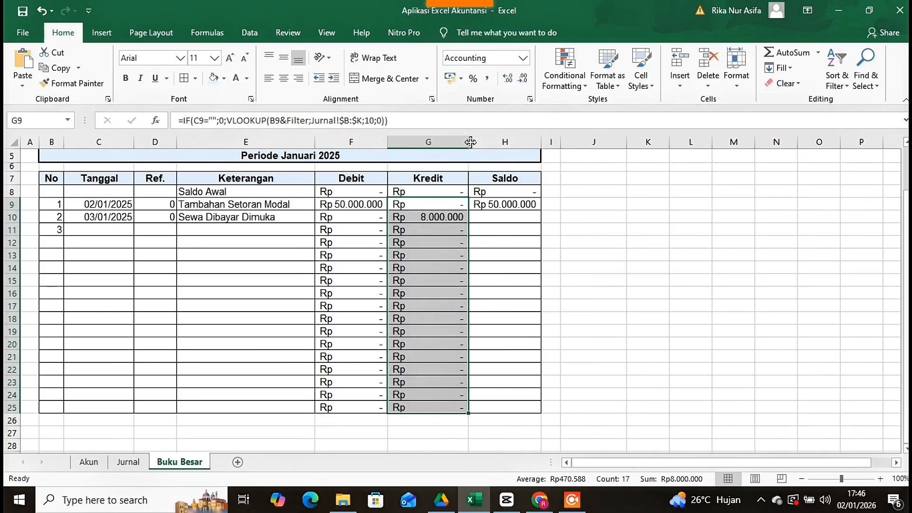
Step: Fill the Saldo formula from H9 down through H25
{"action": "left_click", "coordinate": [503, 218]}
{"action": "left_click", "coordinate": [527, 206]}
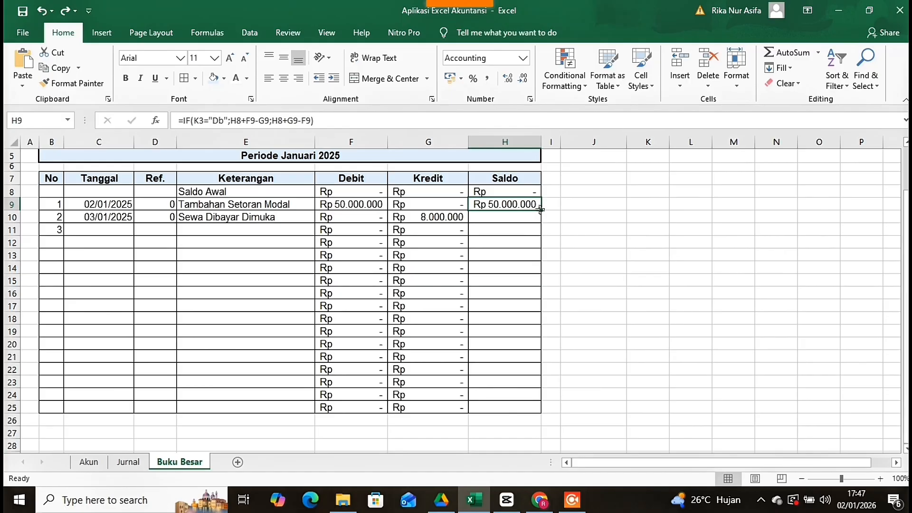
{"action": "left_click_drag", "start_coordinate": [540, 209], "coordinate": [519, 407]}
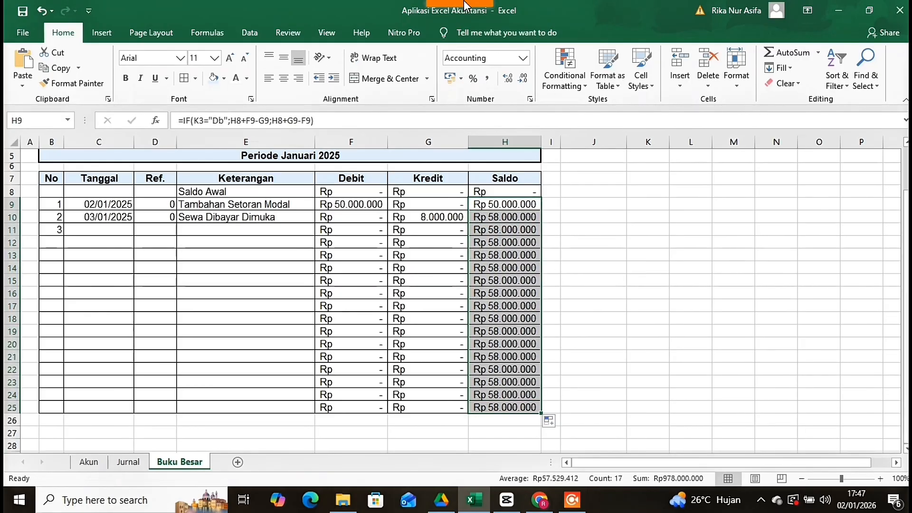
{"action": "left_click", "coordinate": [610, 284]}
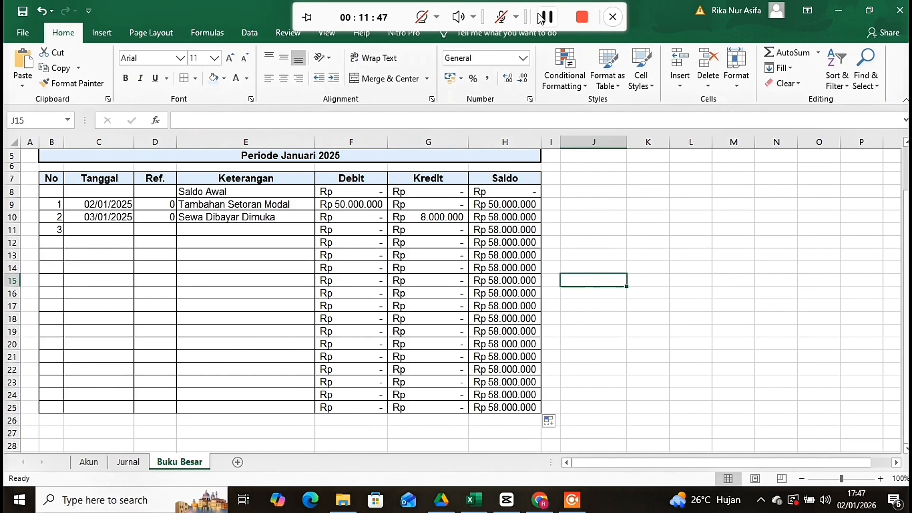
{"action": "left_click", "coordinate": [540, 18]}
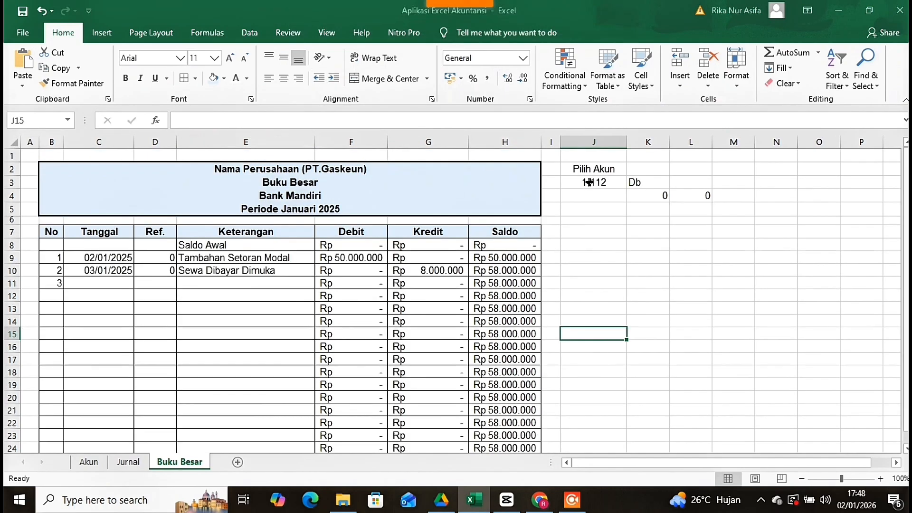
Step: Check the account codes offered in Pilih Akun cell J3, keep 1-112, and open the Jurnal sheet
{"action": "left_click", "coordinate": [600, 182]}
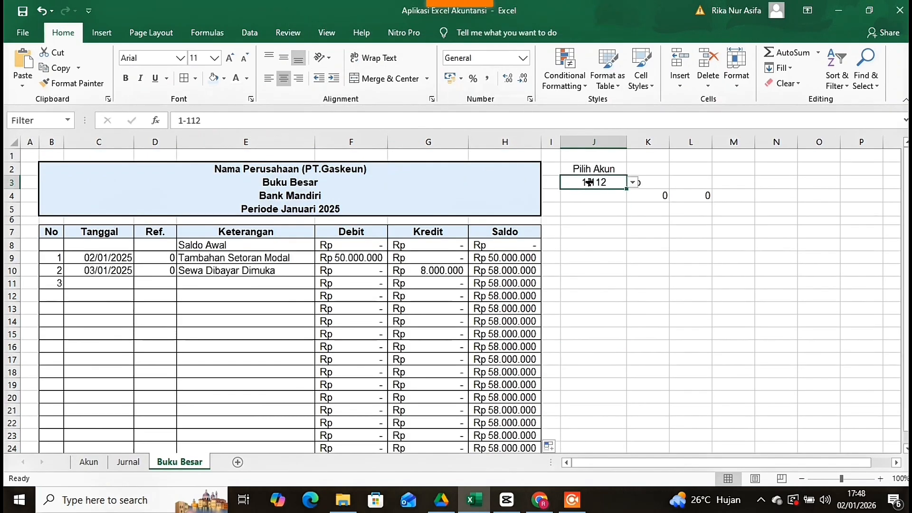
{"action": "left_click", "coordinate": [633, 182]}
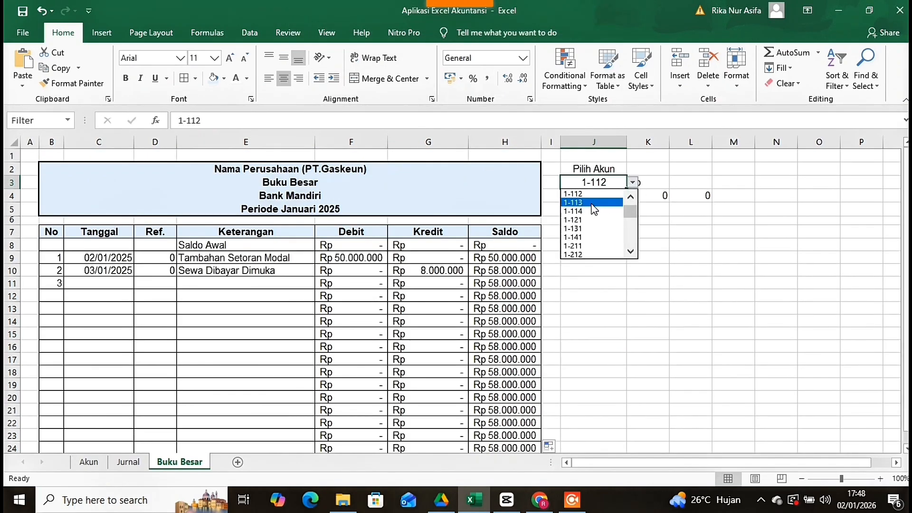
{"action": "left_click", "coordinate": [587, 200]}
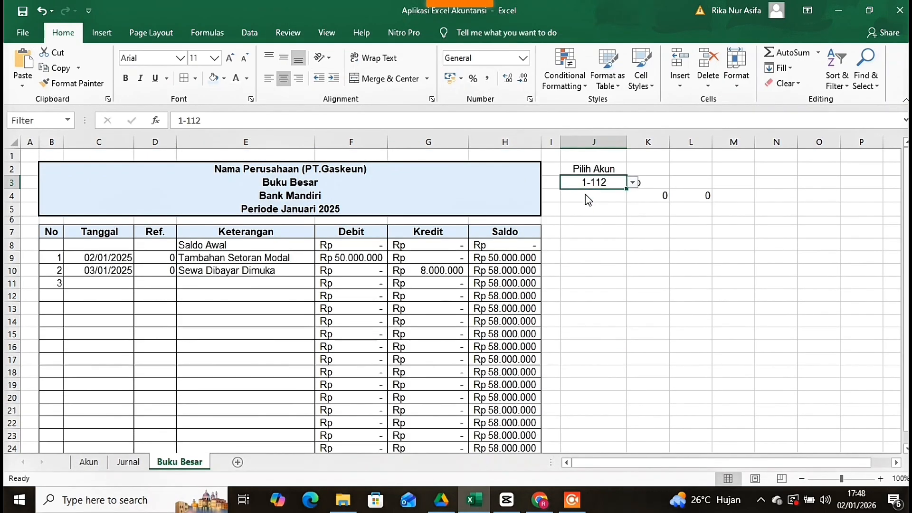
{"action": "left_click", "coordinate": [632, 184]}
{"action": "left_click", "coordinate": [126, 467]}
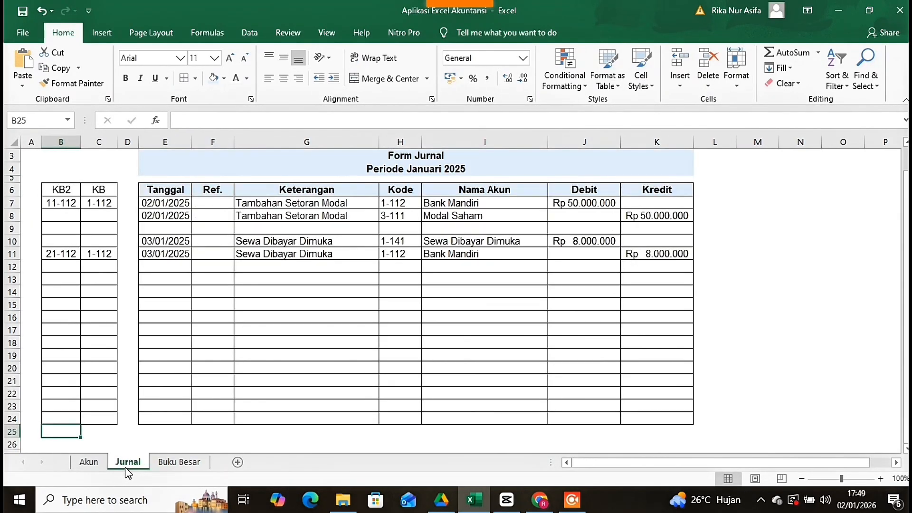
Step: On the Buku Besar sheet, set Pilih Akun in J3 to 3-111 to check that account's ledger
{"action": "left_click", "coordinate": [179, 462]}
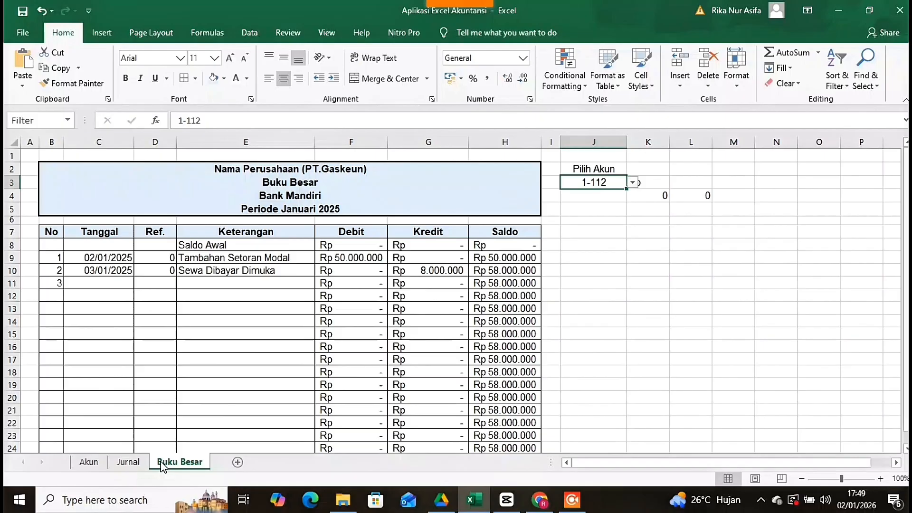
{"action": "left_click", "coordinate": [633, 183]}
{"action": "scroll", "coordinate": [603, 240], "scroll_direction": "down", "scroll_amount": 5}
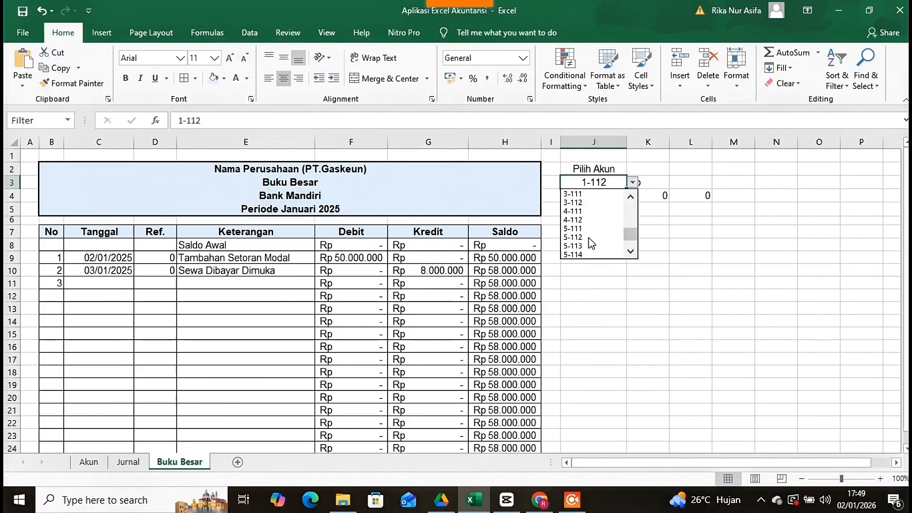
{"action": "left_click", "coordinate": [572, 194]}
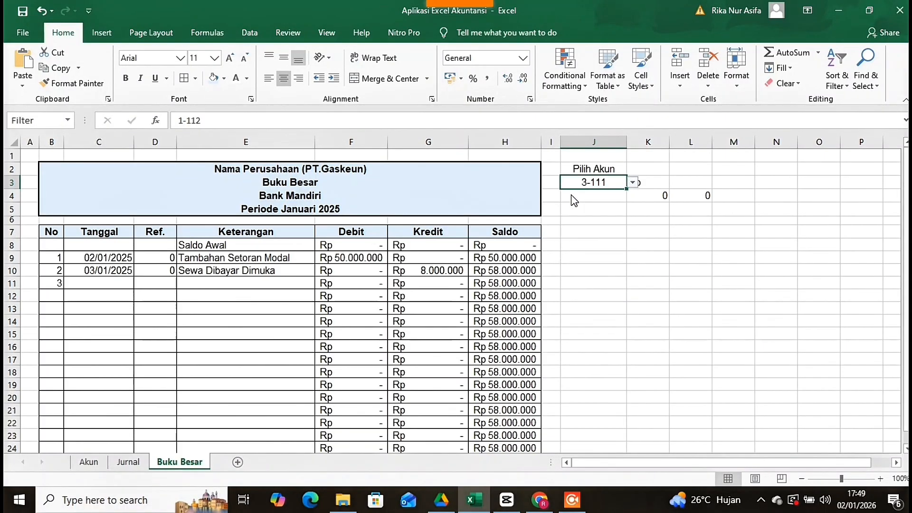
Step: Change Pilih Akun to 1-141 and look over the ledger rows for that account
{"action": "left_click", "coordinate": [632, 183]}
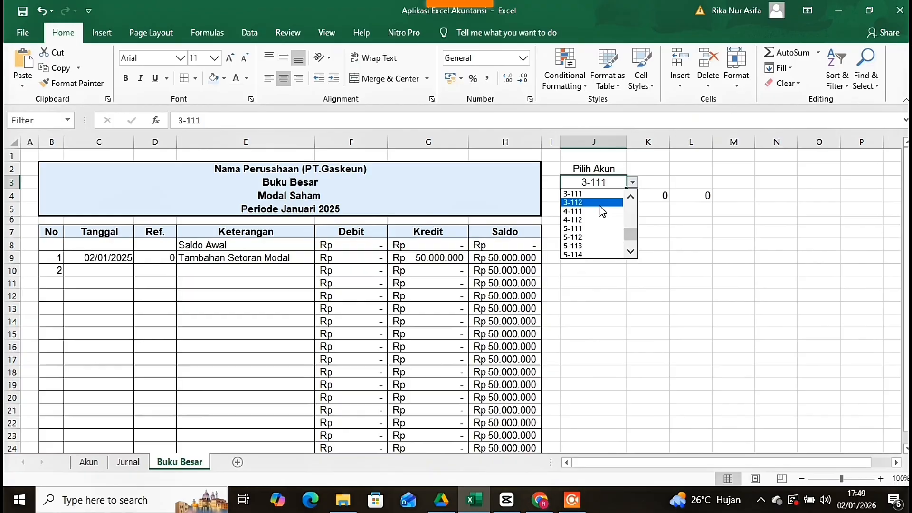
{"action": "scroll", "coordinate": [630, 197], "scroll_direction": "up", "scroll_amount": 5}
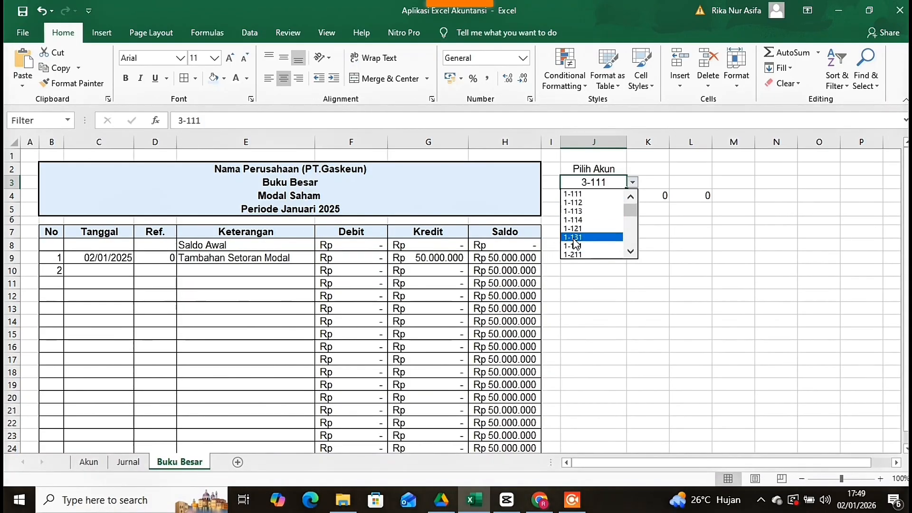
{"action": "left_click", "coordinate": [575, 245]}
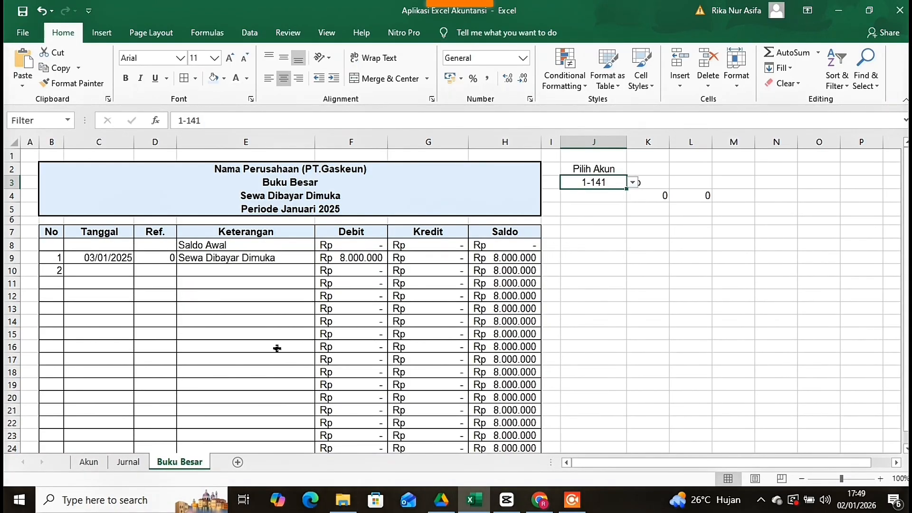
{"action": "scroll", "coordinate": [333, 350], "scroll_direction": "down", "scroll_amount": 2}
{"action": "scroll", "coordinate": [337, 352], "scroll_direction": "up", "scroll_amount": 2}
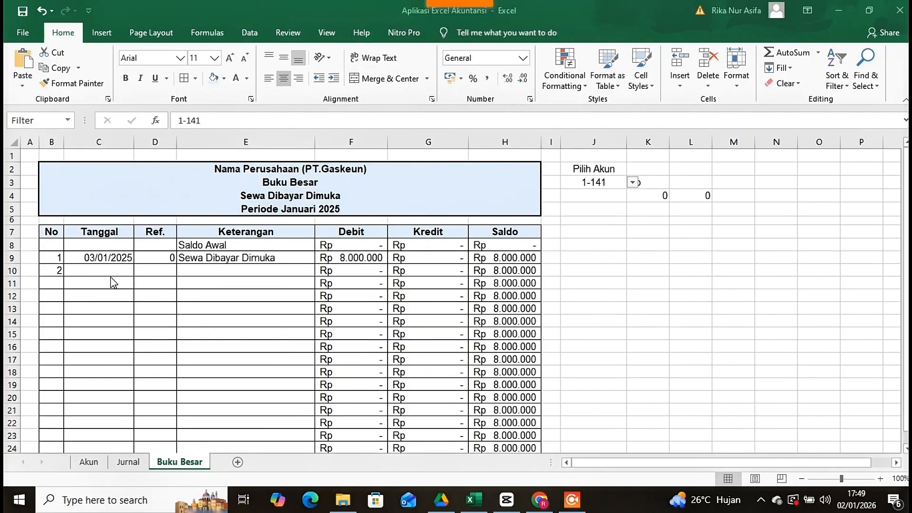
Step: Insert two blank columns before the ledger's No column and widen the new column B
{"action": "left_click", "coordinate": [50, 141]}
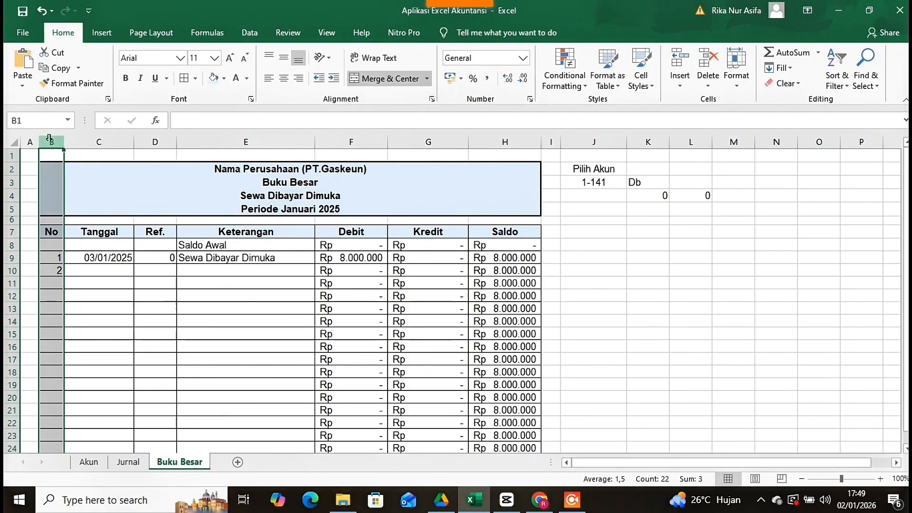
{"action": "right_click", "coordinate": [49, 138]}
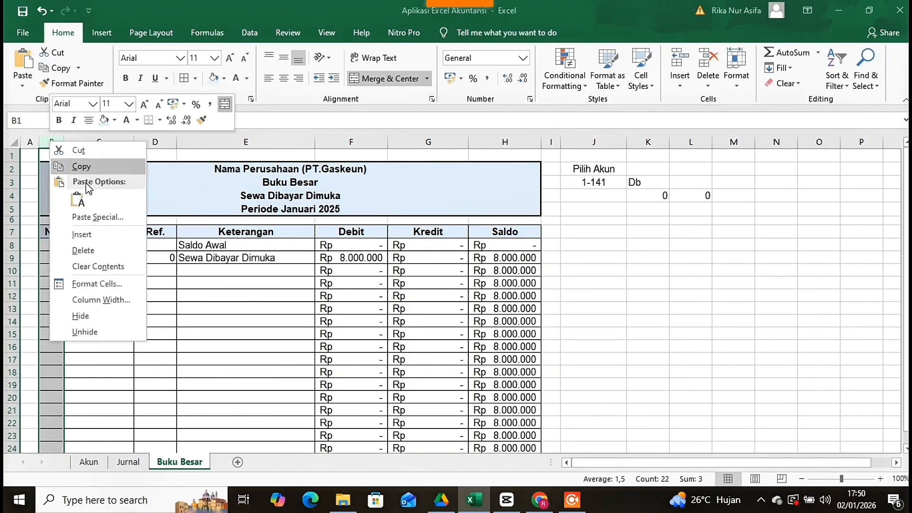
{"action": "key", "text": "Escape"}
{"action": "left_click", "coordinate": [87, 245]}
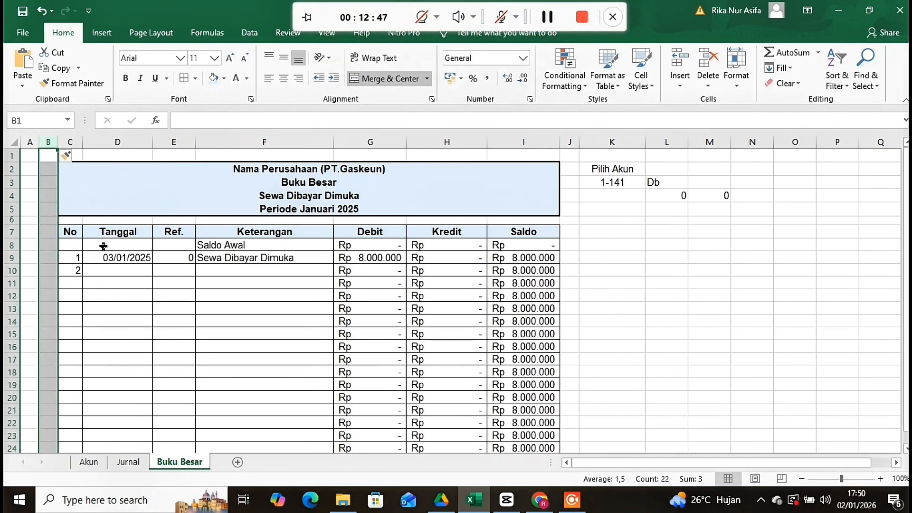
{"action": "right_click", "coordinate": [50, 136]}
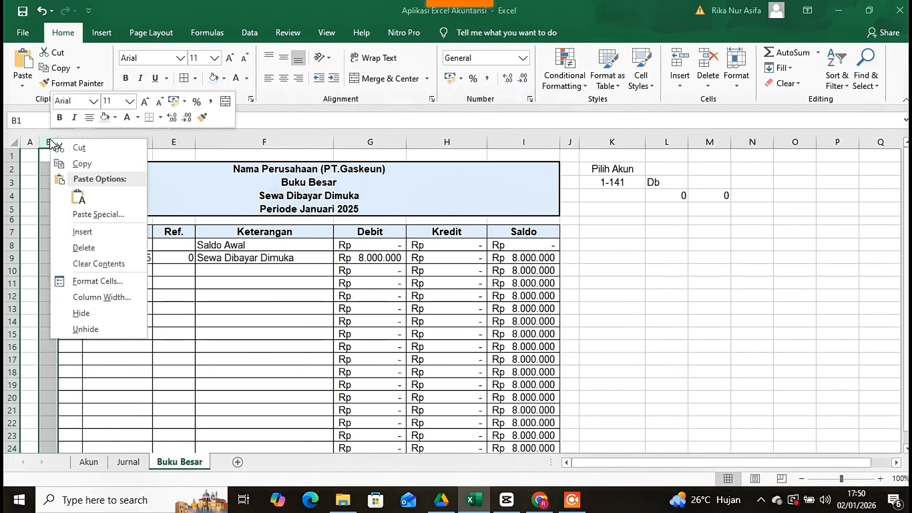
{"action": "left_click", "coordinate": [79, 232]}
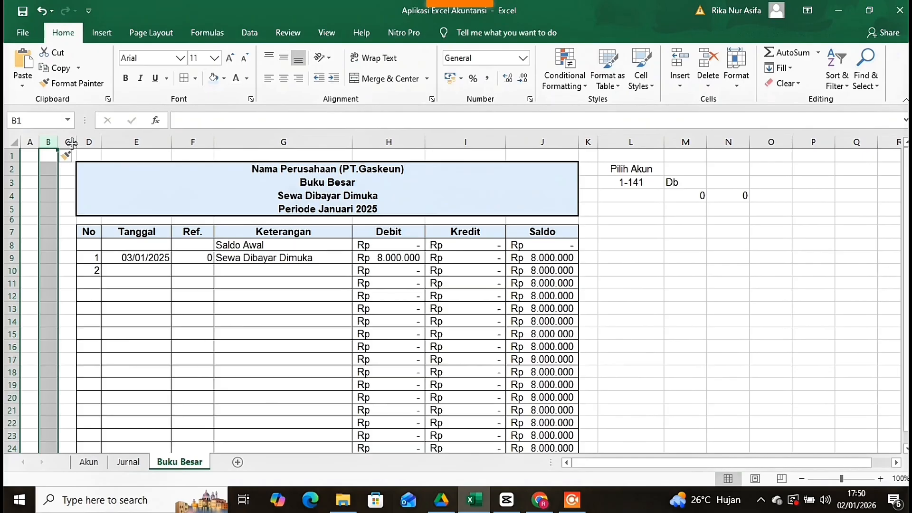
{"action": "left_click_drag", "start_coordinate": [58, 143], "coordinate": [83, 143]}
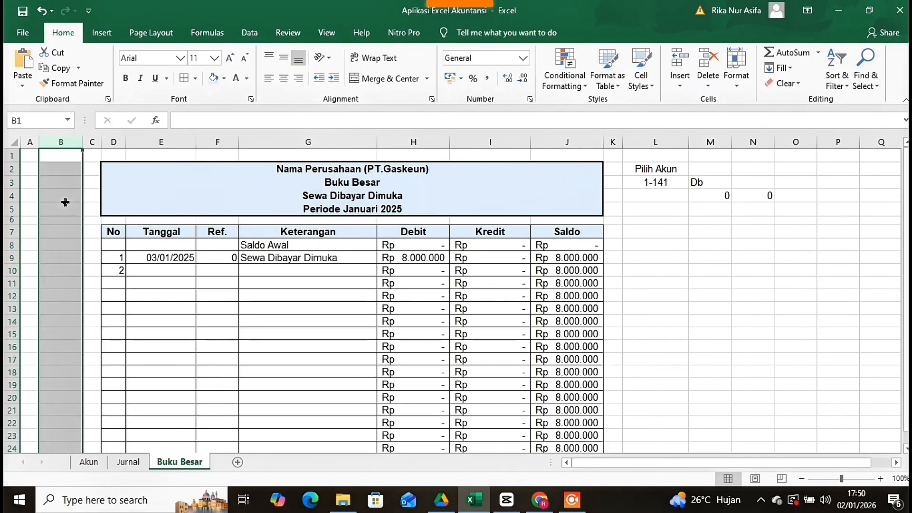
Step: Enter the heading Filter in B7 and the value 1 in B8 beside the Saldo Awal row
{"action": "left_click", "coordinate": [50, 235]}
{"action": "type", "text": "F"}
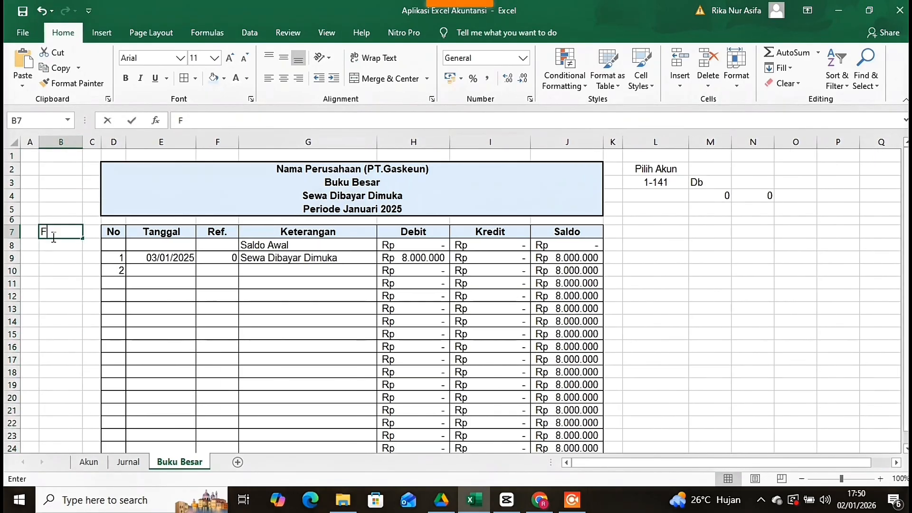
{"action": "type", "text": "ilter"}
{"action": "key", "text": "Return"}
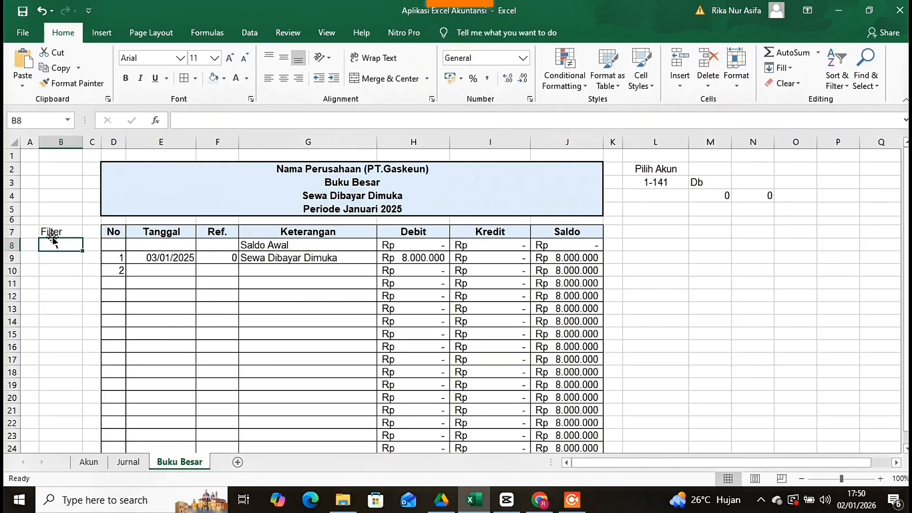
{"action": "type", "text": "1"}
{"action": "key", "text": "Return"}
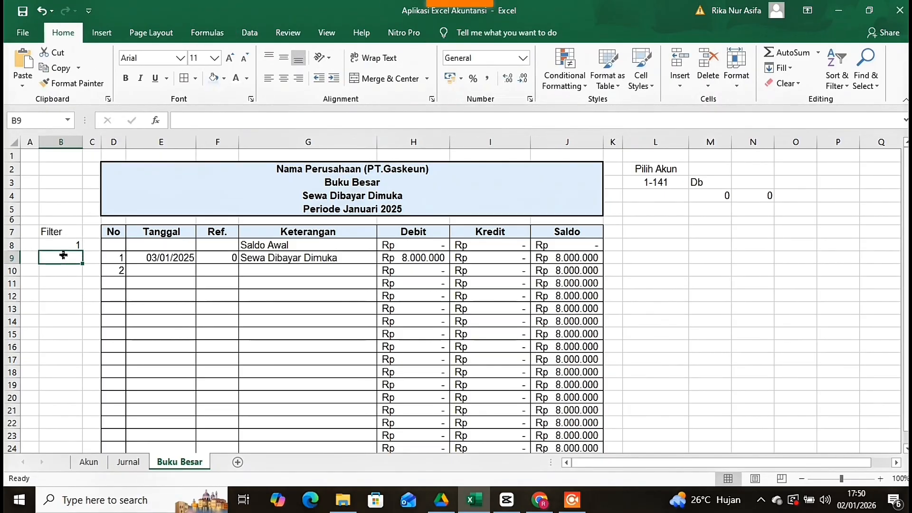
Step: Enter the formula =IF(E9="";0;1) in B9 to flag rows that have a date
{"action": "type", "text": "=IF("}
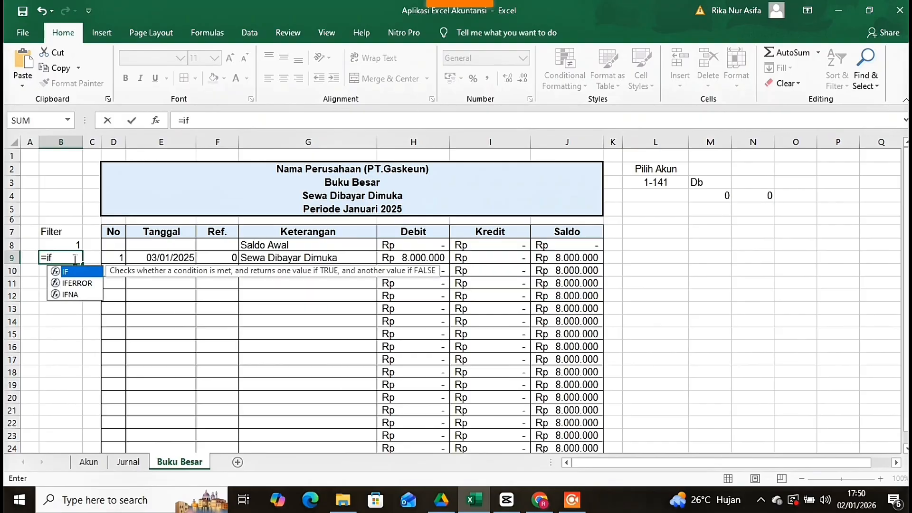
{"action": "left_click", "coordinate": [144, 261]}
{"action": "type", "text": "=\"\";"}
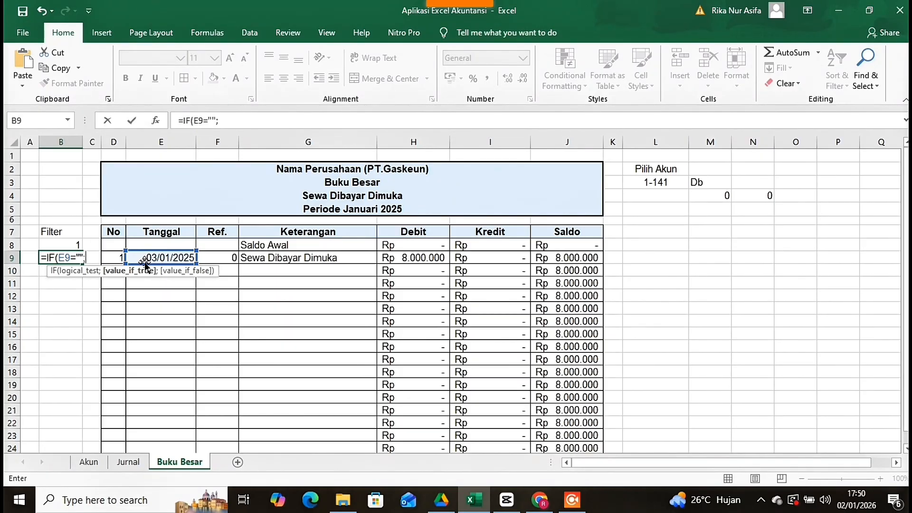
{"action": "type", "text": "0;"}
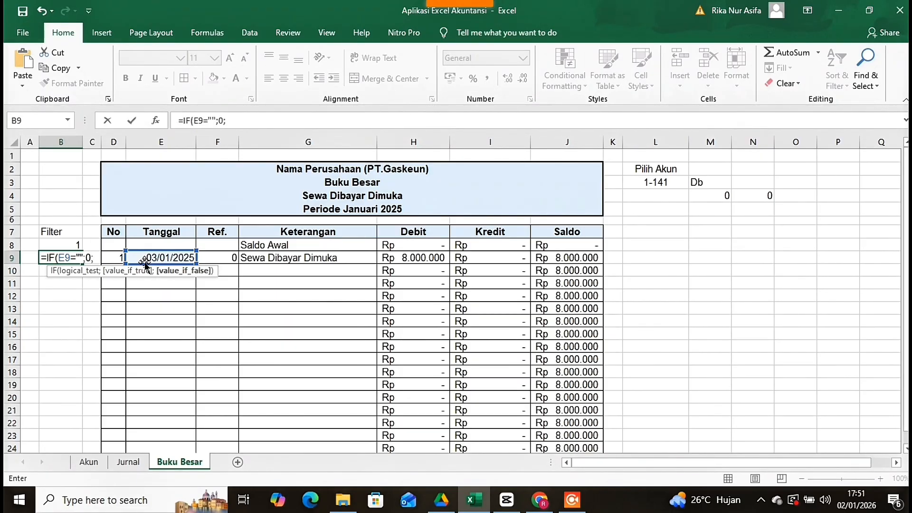
{"action": "type", "text": "1"}
{"action": "key", "text": "Return"}
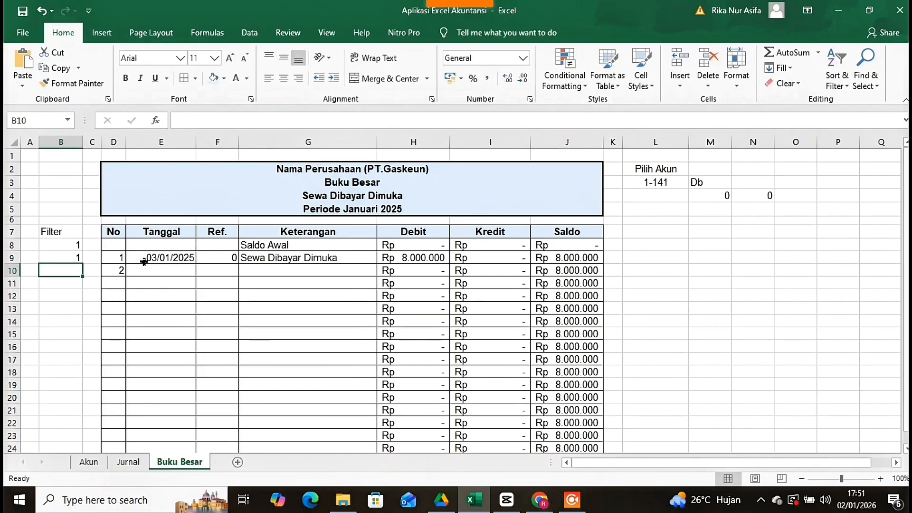
Step: Fill the flag formula from B9 down through B25 and check the results in B9 and B10
{"action": "left_click", "coordinate": [62, 258]}
{"action": "left_click_drag", "start_coordinate": [82, 264], "coordinate": [79, 435]}
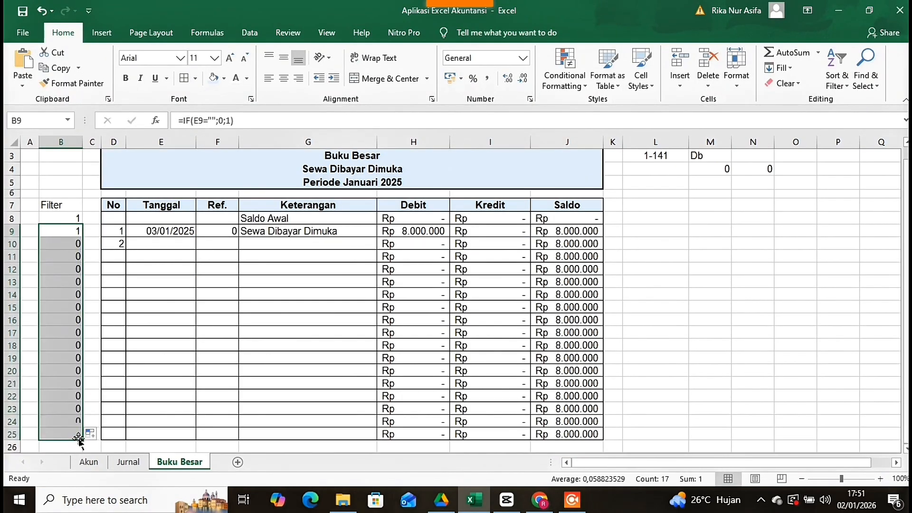
{"action": "left_click", "coordinate": [58, 291]}
{"action": "left_click", "coordinate": [76, 231]}
{"action": "left_click", "coordinate": [75, 244]}
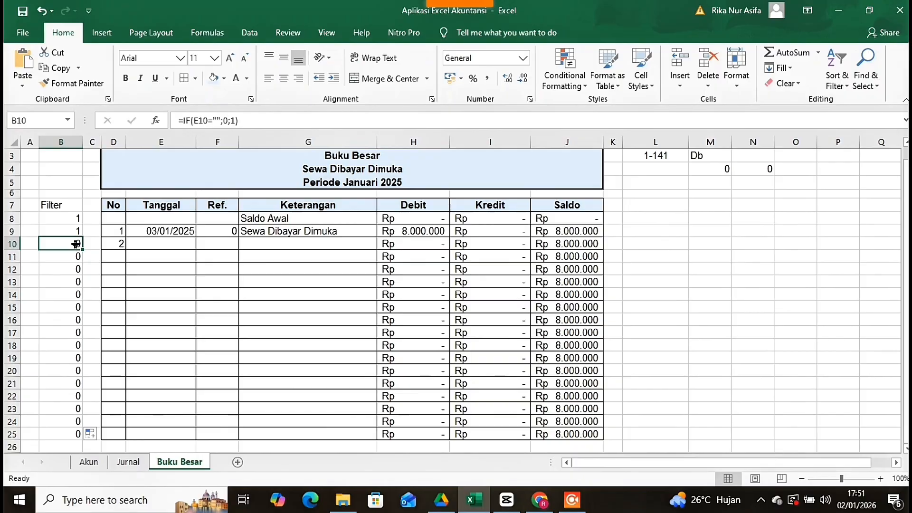
Step: Turn on filtering for the Filter column and exclude the value 0 to hide the empty ledger rows
{"action": "left_click", "coordinate": [250, 32]}
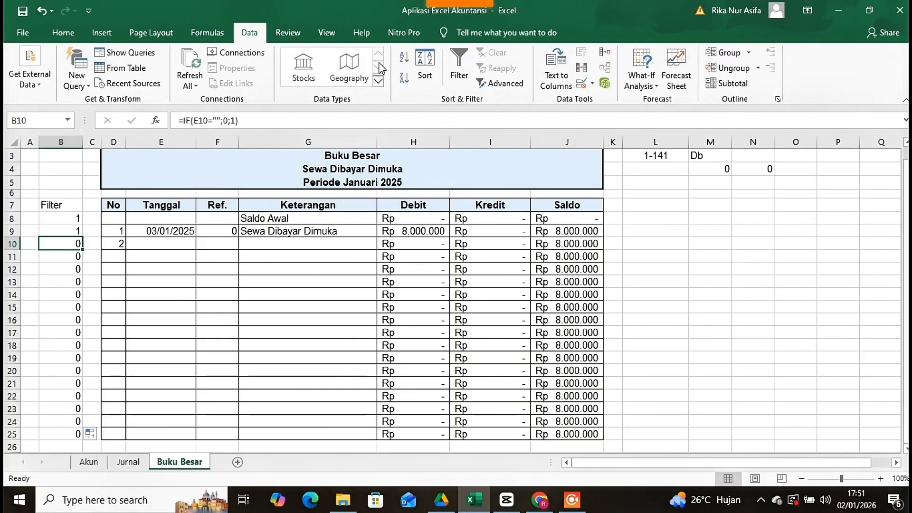
{"action": "left_click", "coordinate": [459, 81]}
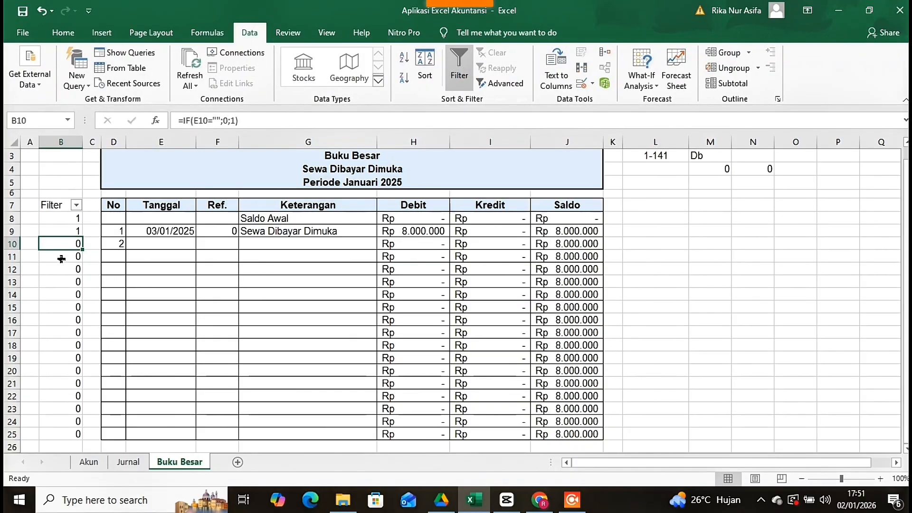
{"action": "left_click", "coordinate": [76, 205]}
{"action": "left_click", "coordinate": [43, 347]}
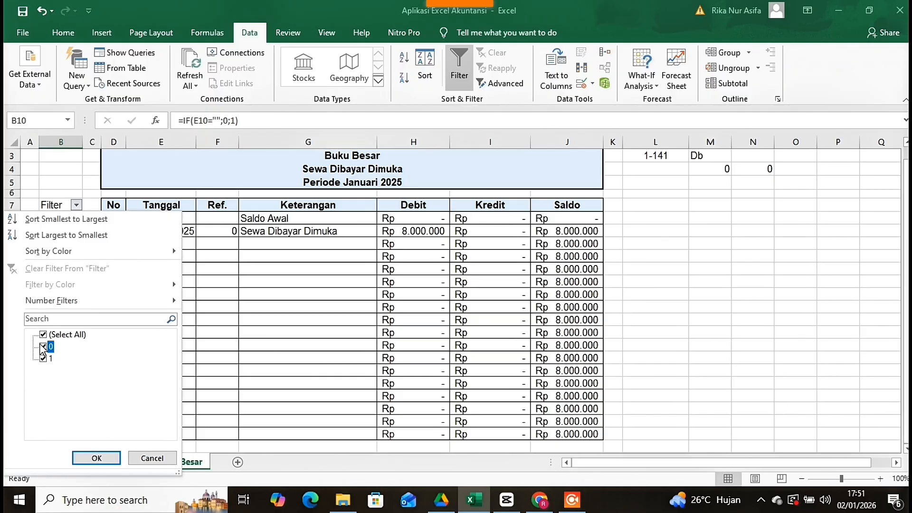
{"action": "left_click", "coordinate": [96, 458]}
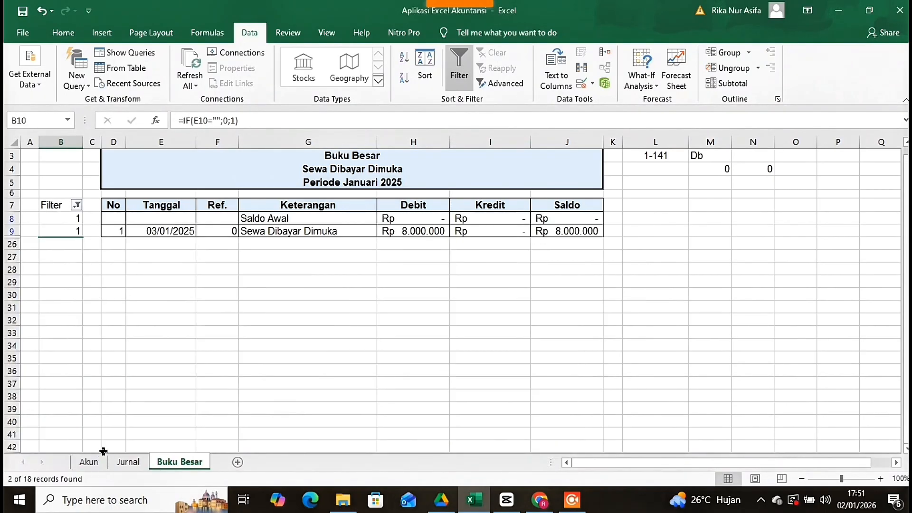
Step: Reselect all values in the Filter column so every ledger row is shown
{"action": "left_click", "coordinate": [76, 205]}
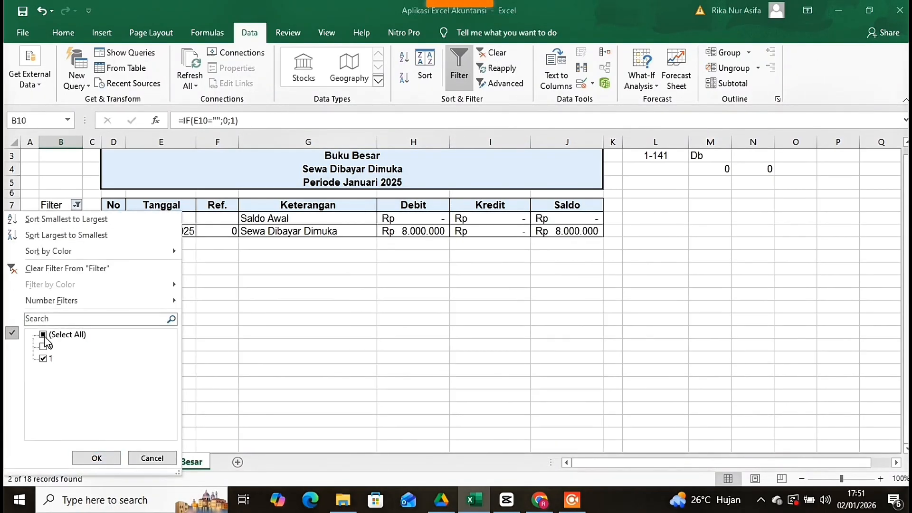
{"action": "left_click", "coordinate": [45, 338]}
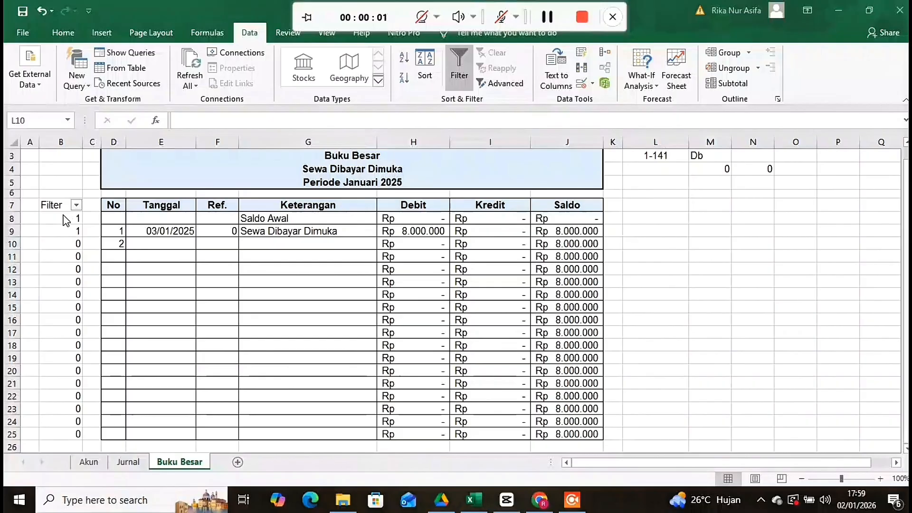
Step: Set the font colour of the Filter column's flag values from B8 down through row 25 to white
{"action": "left_click", "coordinate": [62, 218]}
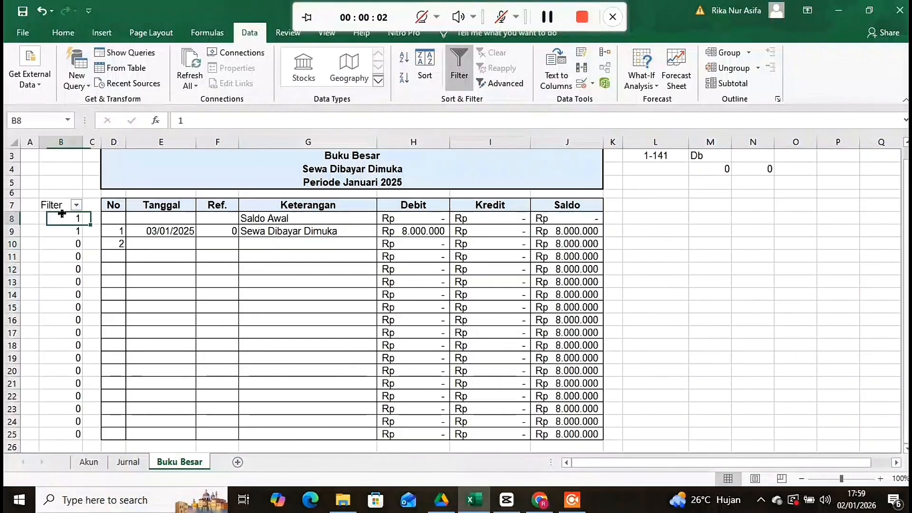
{"action": "left_click_drag", "start_coordinate": [62, 218], "coordinate": [71, 366]}
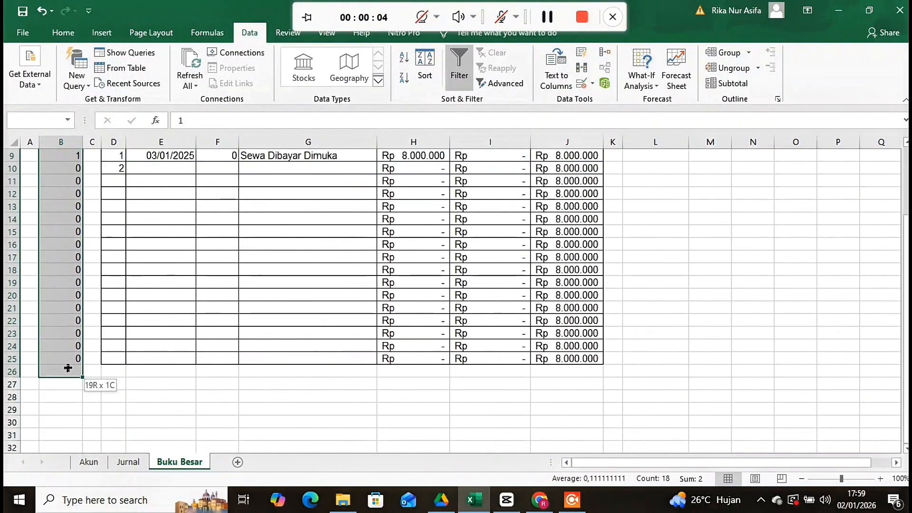
{"action": "left_click", "coordinate": [63, 33]}
{"action": "left_click", "coordinate": [237, 86]}
{"action": "scroll", "coordinate": [166, 205], "scroll_direction": "up", "scroll_amount": 3}
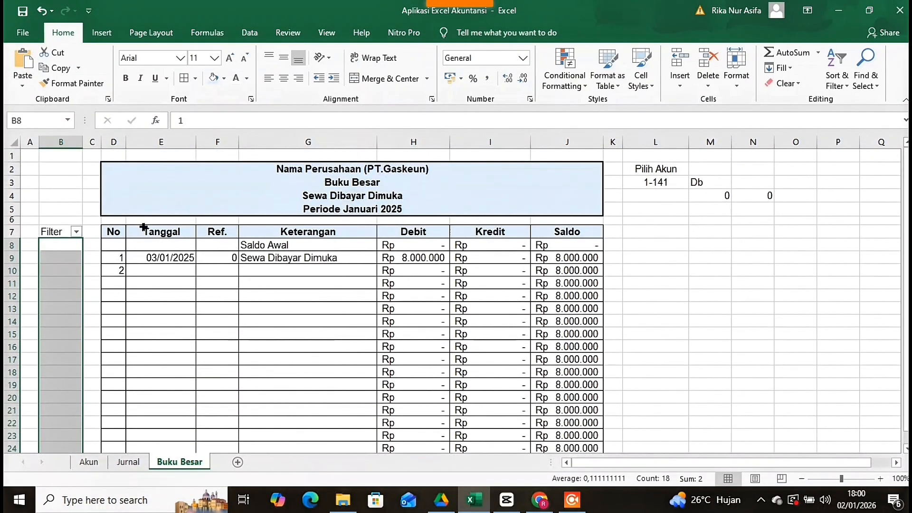
Step: Format the Filter heading in B7 with white text on a black fill
{"action": "left_click", "coordinate": [62, 230]}
{"action": "left_click", "coordinate": [234, 81]}
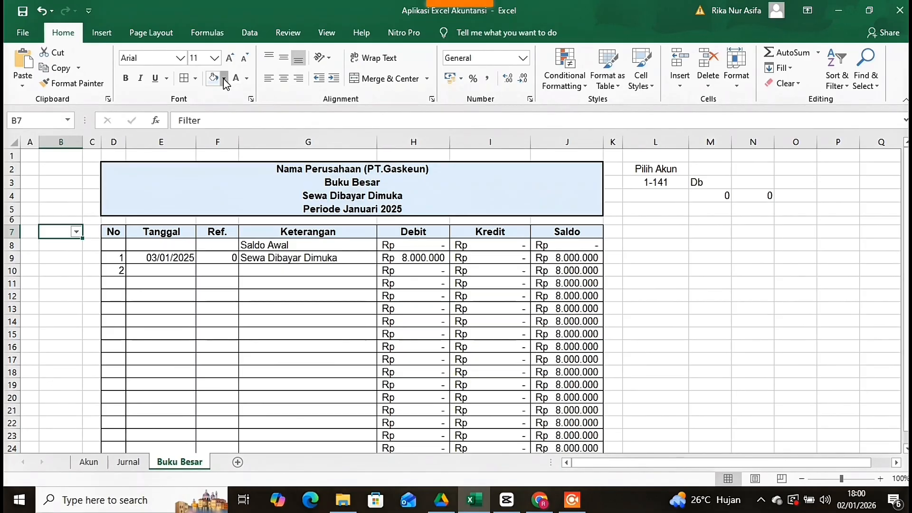
{"action": "left_click", "coordinate": [224, 79]}
{"action": "left_click", "coordinate": [223, 109]}
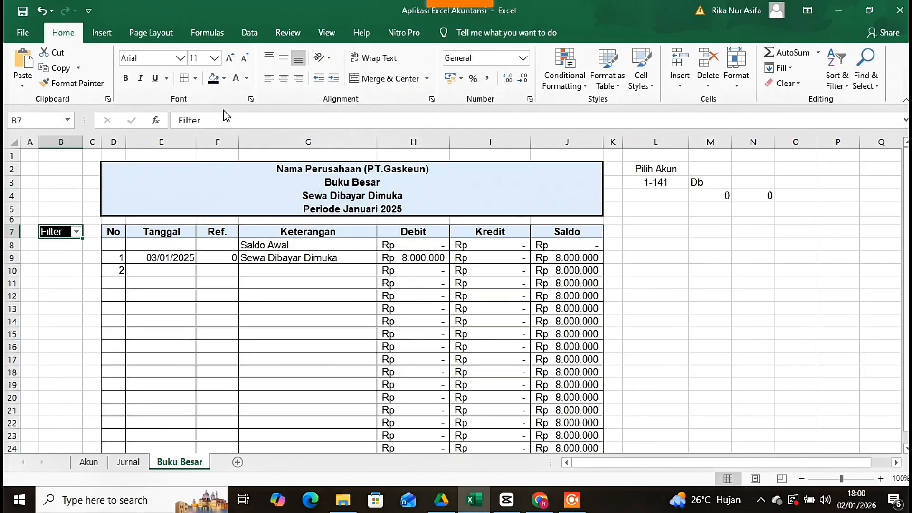
Step: Set the font colour of helper cells M3:N4 to white and narrow columns M and N
{"action": "left_click", "coordinate": [649, 255]}
{"action": "left_click_drag", "start_coordinate": [711, 181], "coordinate": [750, 194]}
{"action": "left_click", "coordinate": [238, 80]}
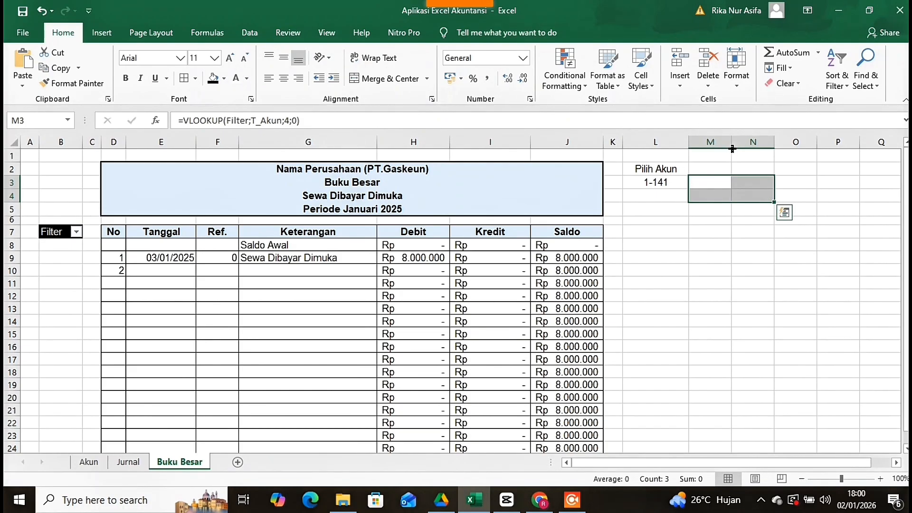
{"action": "mouse_move", "coordinate": [731, 146]}
{"action": "left_mouse_down"}
{"action": "mouse_move", "coordinate": [707, 145]}
{"action": "mouse_move", "coordinate": [746, 144]}
{"action": "mouse_move", "coordinate": [725, 148]}
{"action": "left_mouse_up"}
{"action": "left_click", "coordinate": [747, 138]}
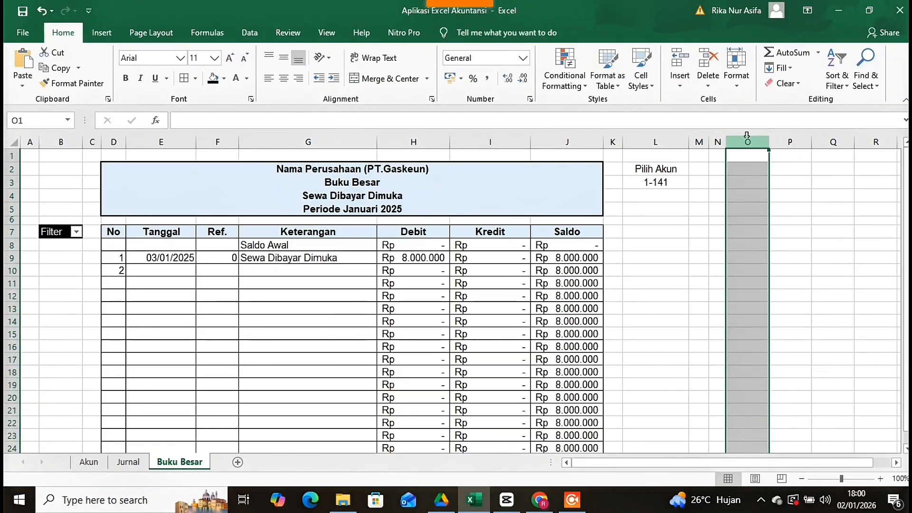
Step: Hide all columns from O to the end of the Buku Besar sheet
{"action": "key", "text": "ctrl+shift+Right"}
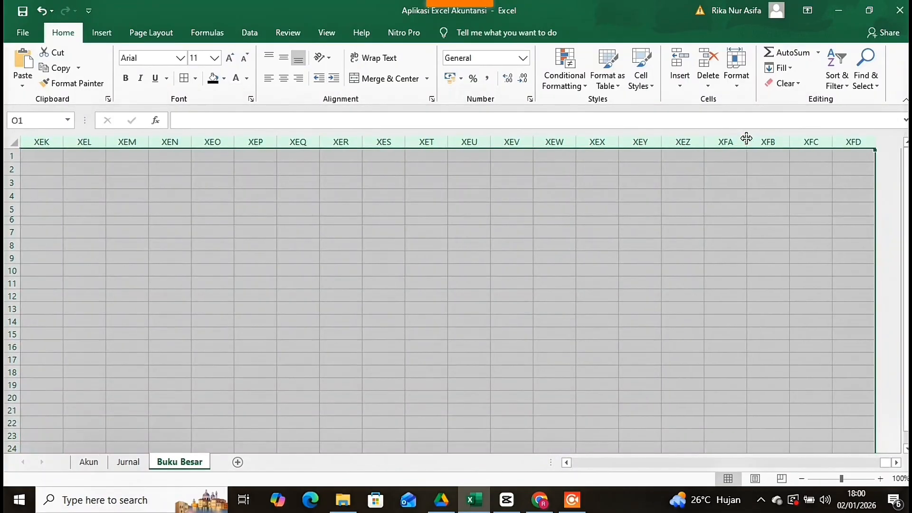
{"action": "right_click", "coordinate": [746, 139]}
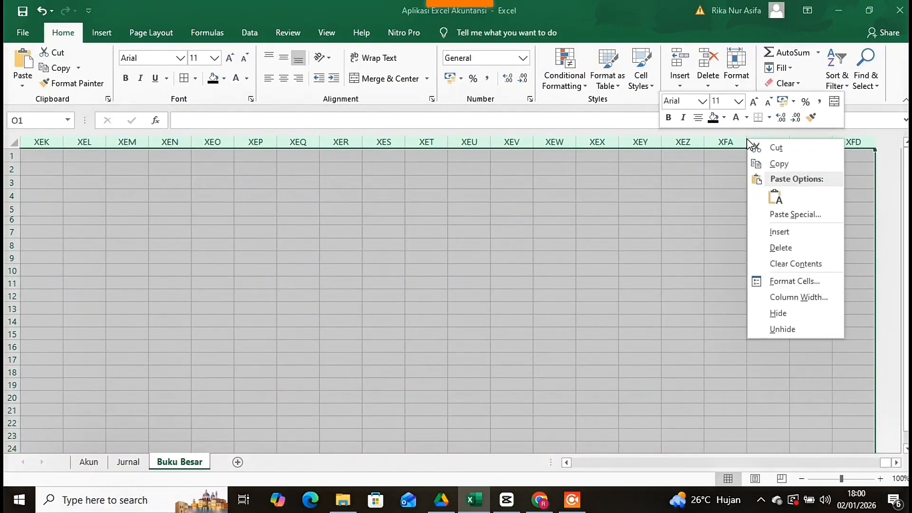
{"action": "left_click", "coordinate": [766, 309]}
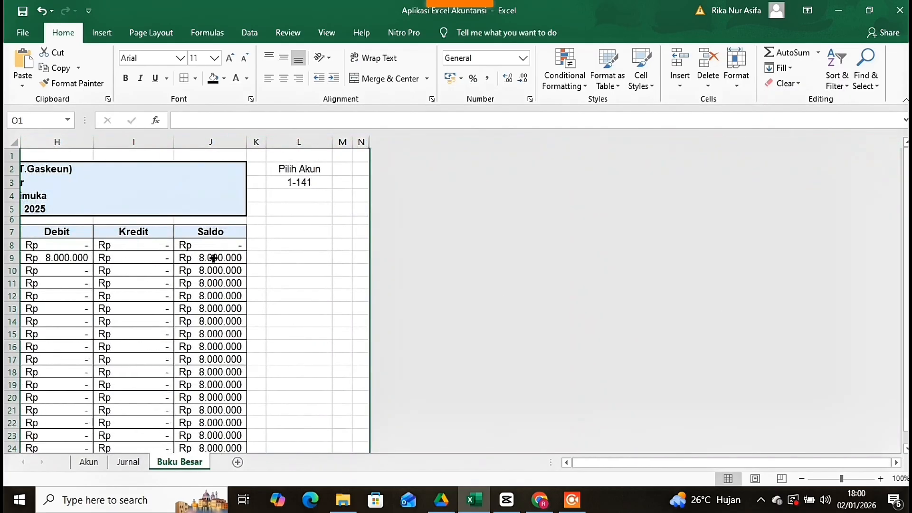
Step: Hide all rows from 27 to the end of the Buku Besar sheet
{"action": "scroll", "coordinate": [213, 258], "scroll_direction": "left", "scroll_amount": 7}
{"action": "scroll", "coordinate": [139, 393], "scroll_direction": "down", "scroll_amount": 20}
{"action": "scroll", "coordinate": [139, 392], "scroll_direction": "up", "scroll_amount": 10}
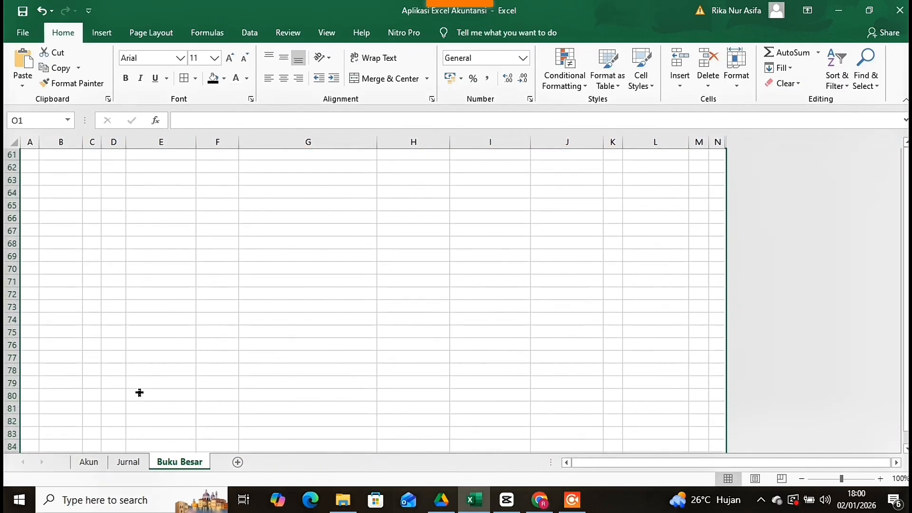
{"action": "scroll", "coordinate": [139, 392], "scroll_direction": "up", "scroll_amount": 20}
{"action": "scroll", "coordinate": [139, 392], "scroll_direction": "down", "scroll_amount": 3}
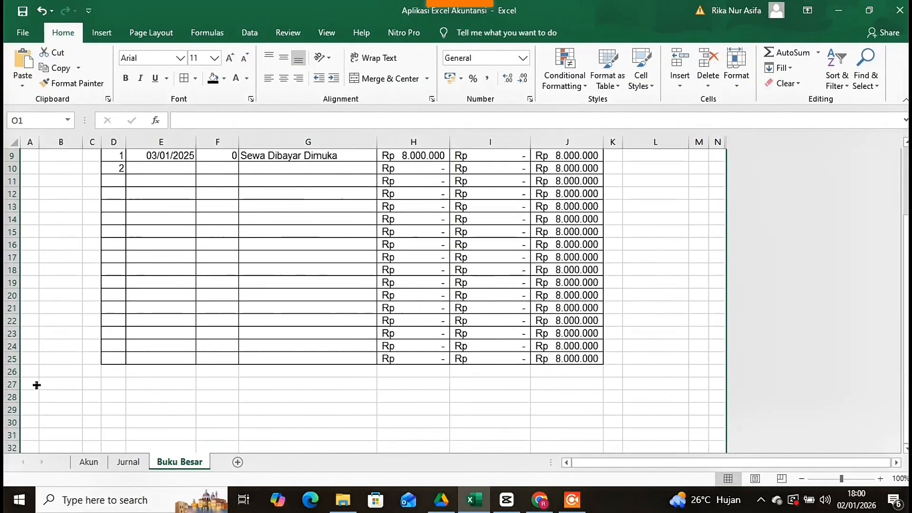
{"action": "left_click", "coordinate": [11, 384]}
{"action": "key", "text": "ctrl+shift+Down"}
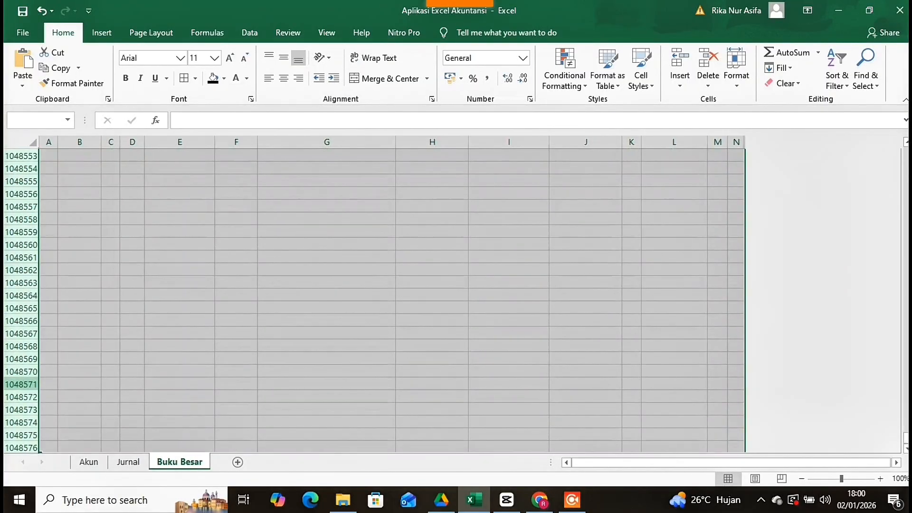
{"action": "right_click", "coordinate": [14, 385]}
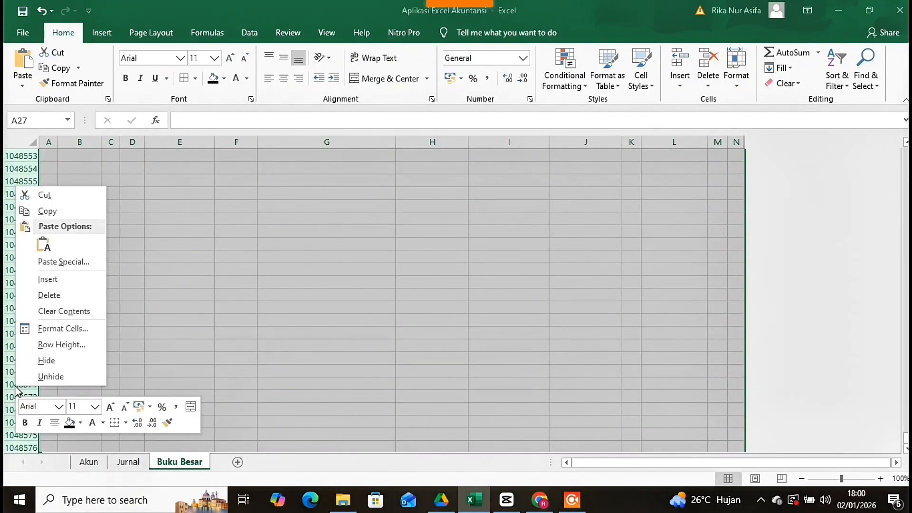
{"action": "left_click", "coordinate": [46, 361]}
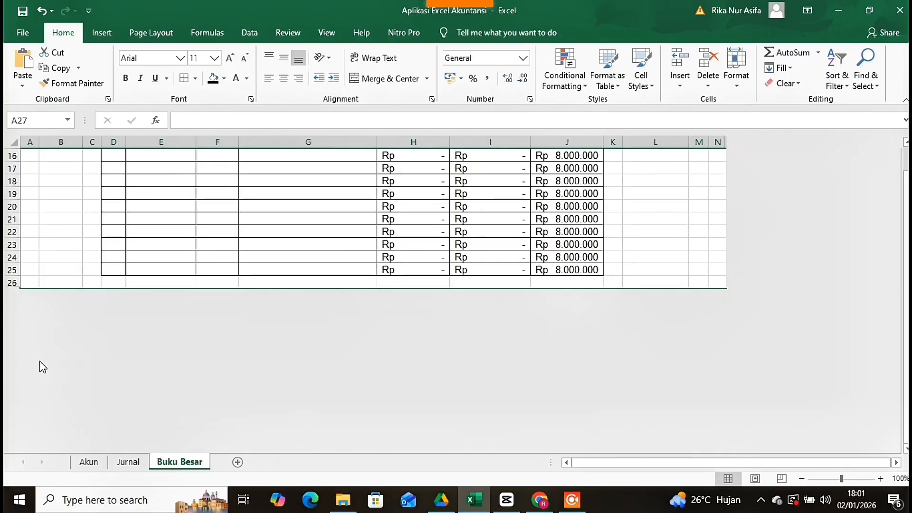
Step: Turn off the gridlines and the row and column headings on the Buku Besar sheet
{"action": "scroll", "coordinate": [78, 256], "scroll_direction": "up", "scroll_amount": 5}
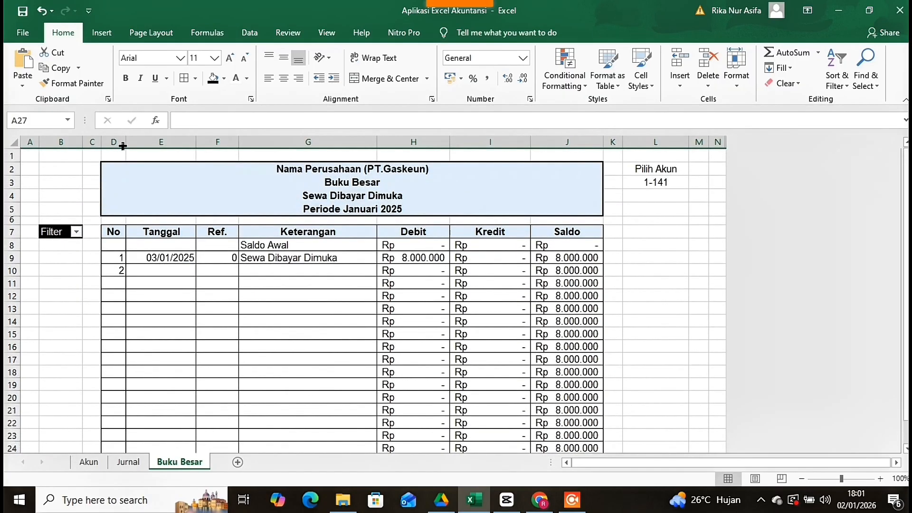
{"action": "left_click", "coordinate": [326, 33]}
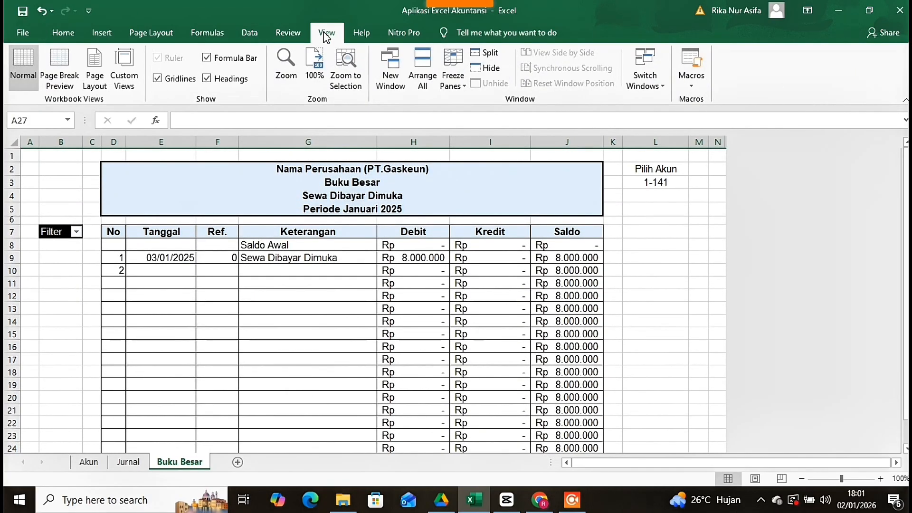
{"action": "left_click", "coordinate": [166, 79]}
{"action": "left_click", "coordinate": [207, 78]}
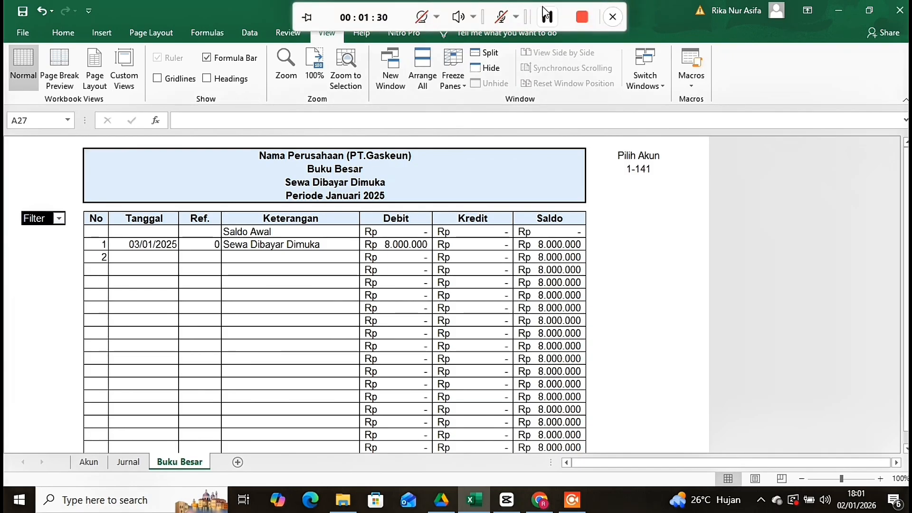
Step: Filter the Buku Besar ledger by its Filter column so the empty rows are hidden
{"action": "left_click", "coordinate": [59, 219]}
{"action": "left_click", "coordinate": [106, 349]}
{"action": "left_click", "coordinate": [157, 460]}
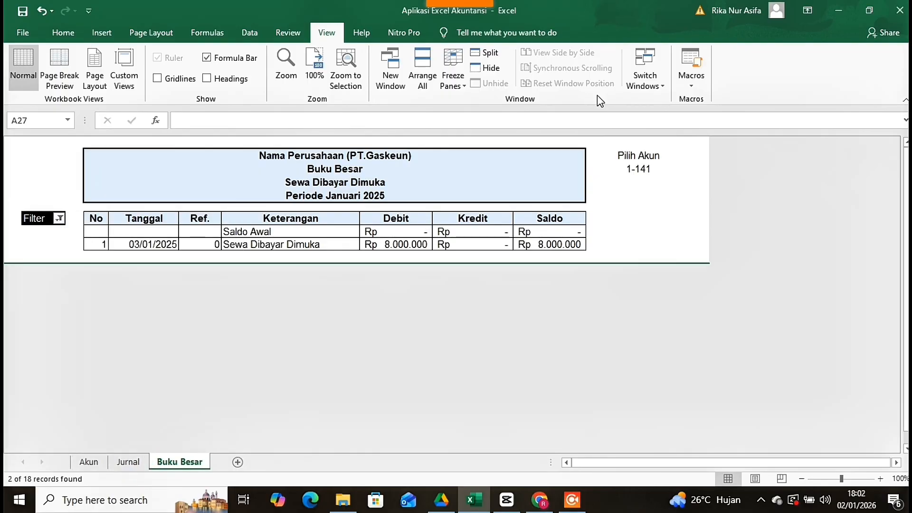
Step: Choose account 3-111 under Pilih Akun and reapply the ledger's row filter
{"action": "left_click", "coordinate": [635, 170]}
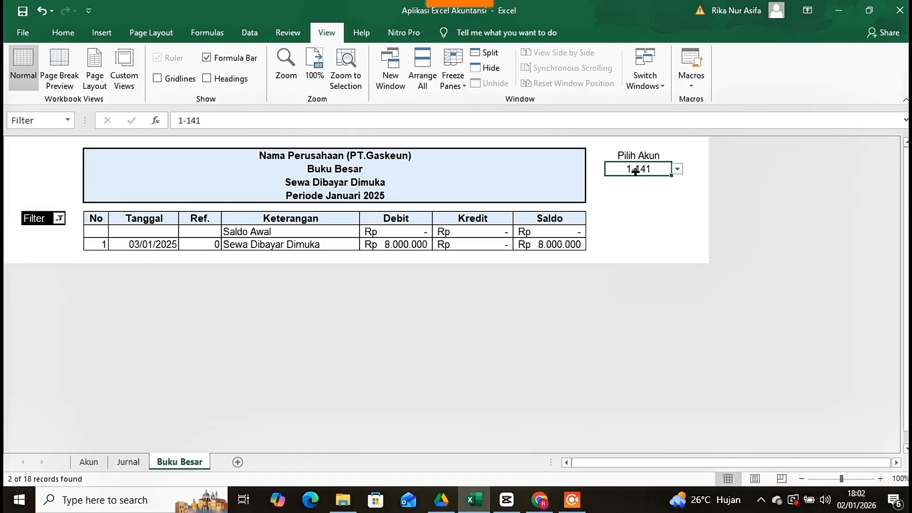
{"action": "left_click", "coordinate": [677, 168]}
{"action": "left_click_drag", "start_coordinate": [675, 237], "coordinate": [675, 237]}
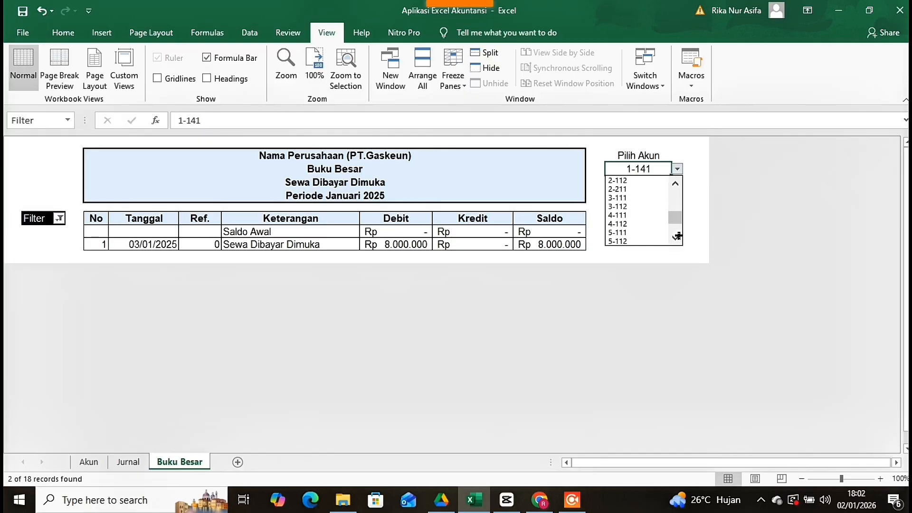
{"action": "left_click", "coordinate": [629, 198]}
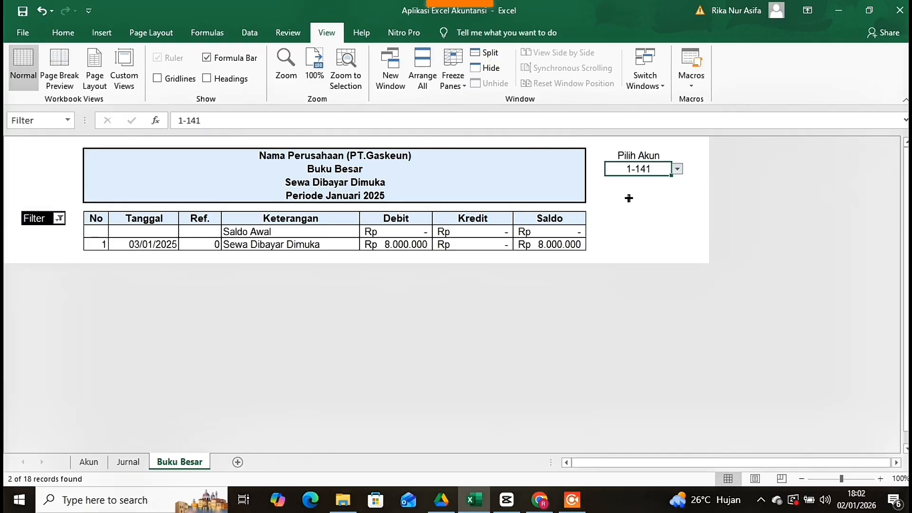
{"action": "left_click", "coordinate": [59, 219]}
{"action": "left_click", "coordinate": [143, 459]}
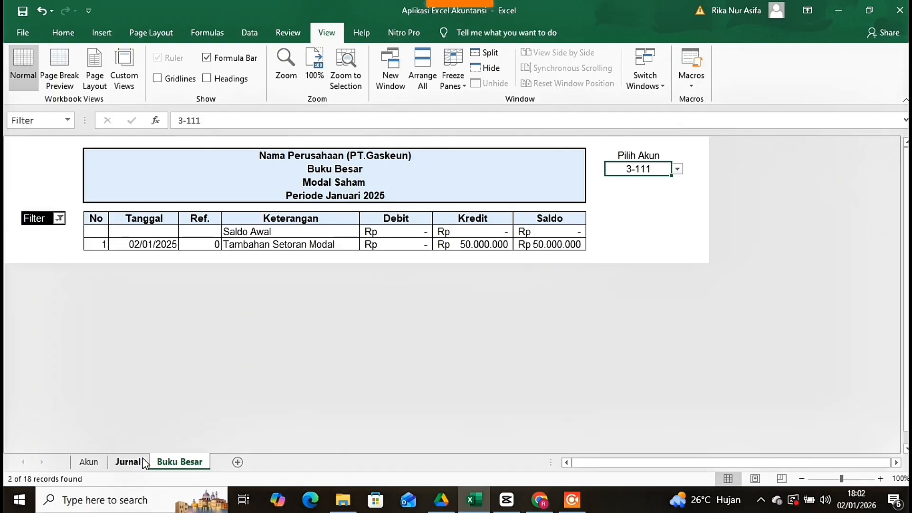
{"action": "mouse_move", "coordinate": [482, 6]}
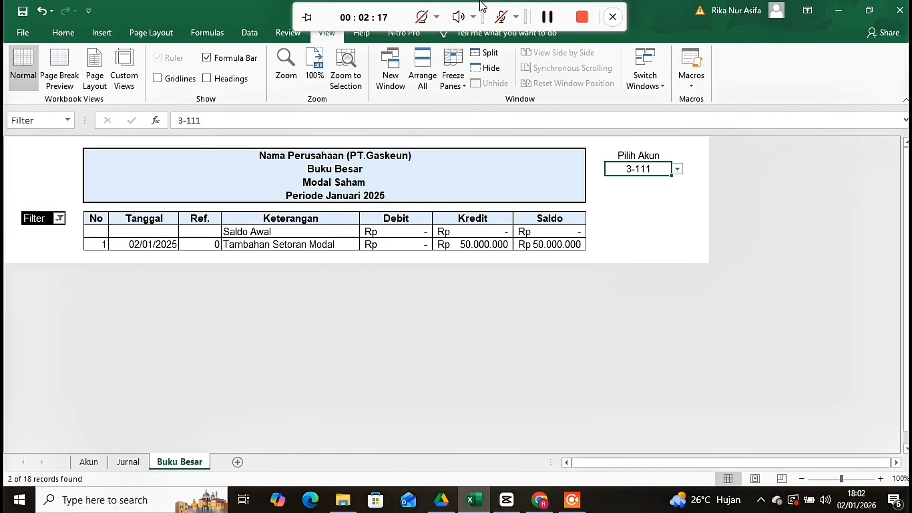
{"action": "left_click", "coordinate": [547, 18]}
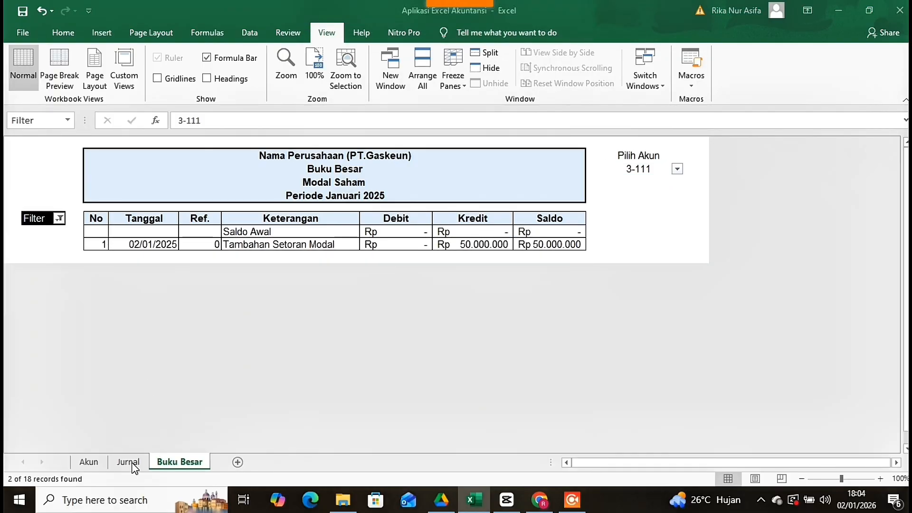
Step: Hide columns A to C, including the KB2 and KB helper columns, on the Jurnal sheet
{"action": "left_click", "coordinate": [132, 464]}
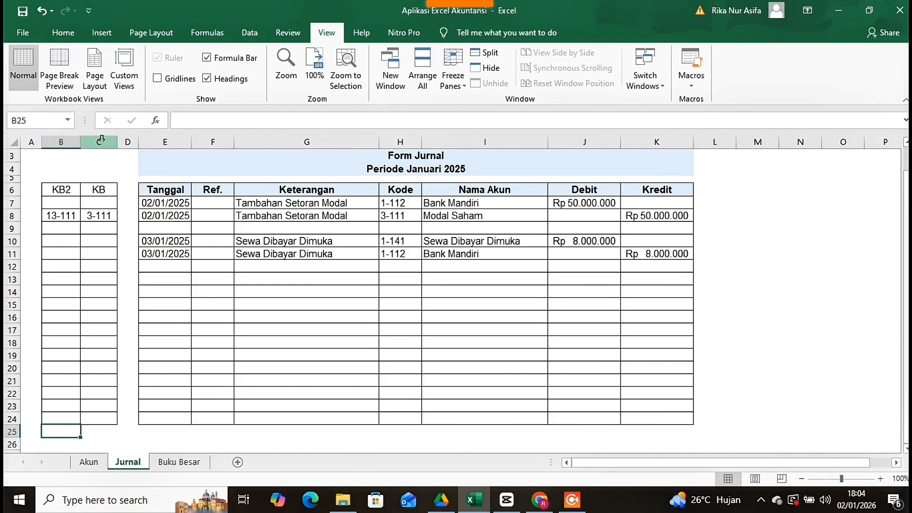
{"action": "left_click_drag", "start_coordinate": [101, 140], "coordinate": [33, 143]}
{"action": "right_click", "coordinate": [32, 142]}
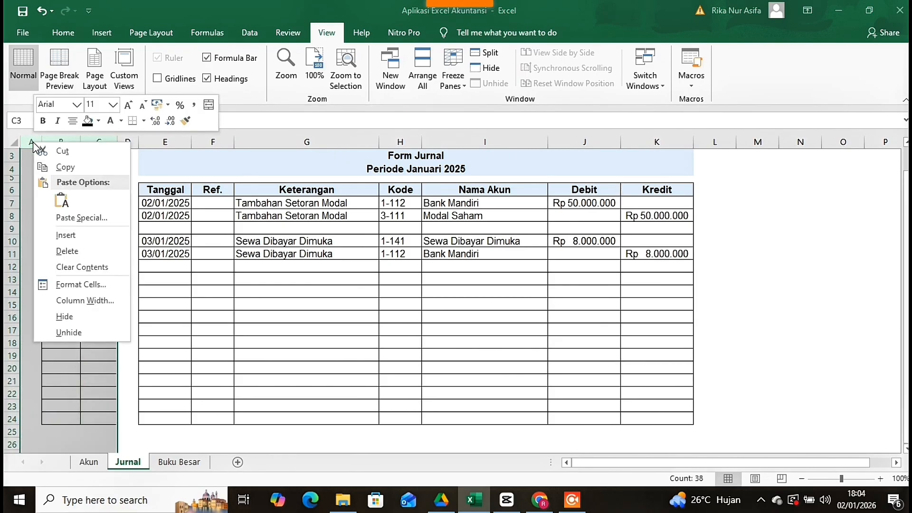
{"action": "left_click", "coordinate": [72, 315]}
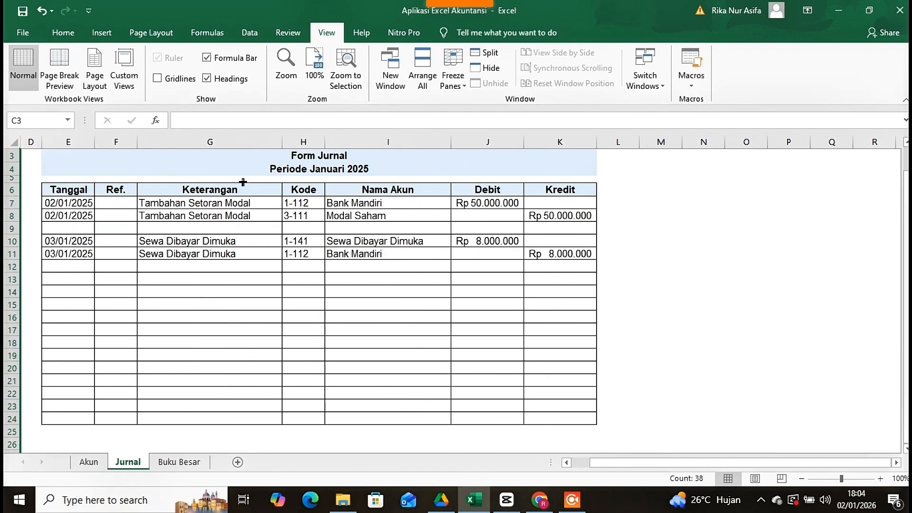
{"action": "left_click", "coordinate": [233, 82]}
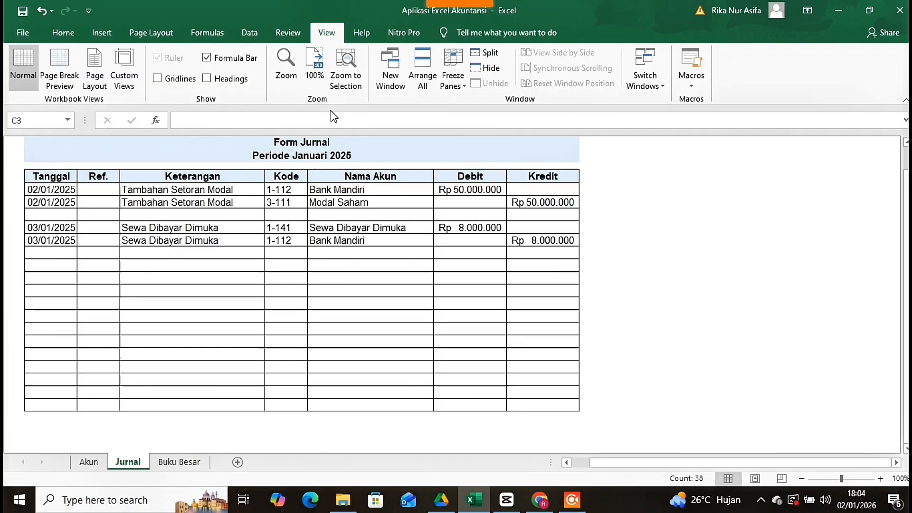
{"action": "left_click", "coordinate": [178, 85]}
{"action": "left_click", "coordinate": [178, 80]}
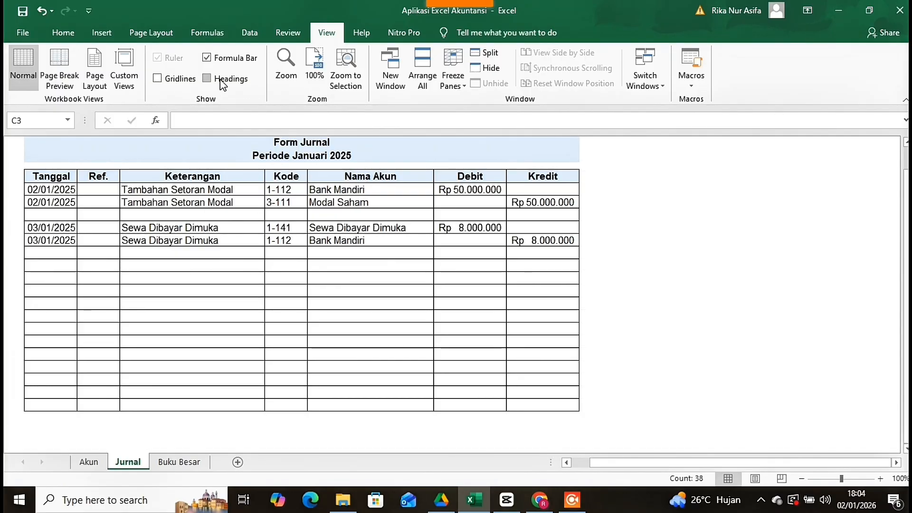
{"action": "left_click", "coordinate": [206, 78]}
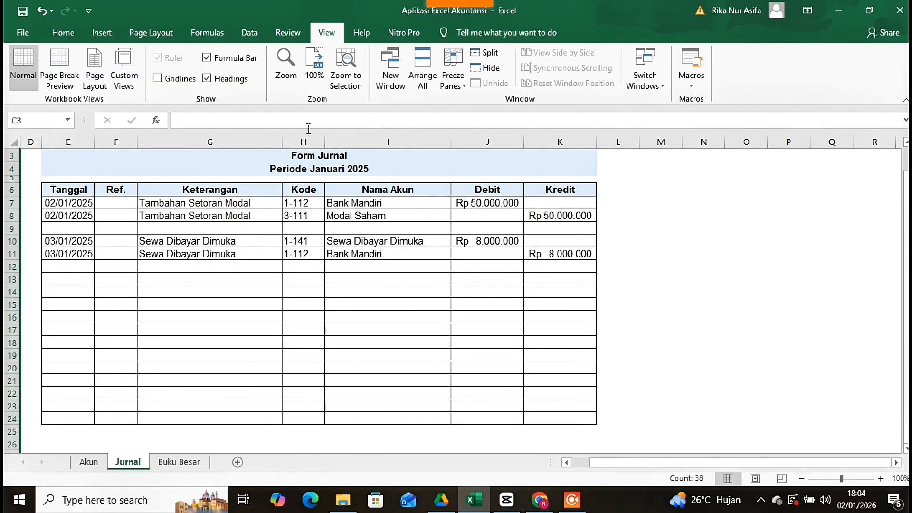
Step: Check the display of the Akun sheet and turn off the row and column headings on the Jurnal sheet
{"action": "left_click", "coordinate": [187, 467]}
{"action": "left_click", "coordinate": [89, 461]}
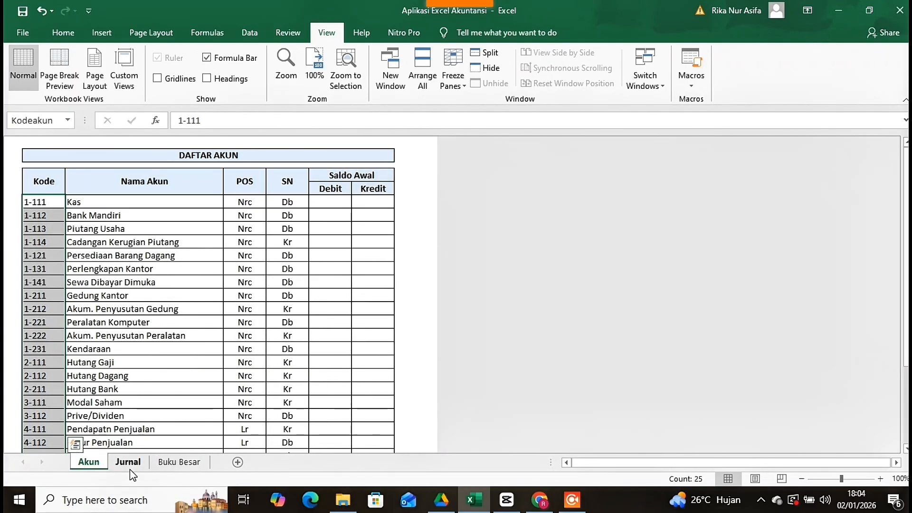
{"action": "left_click", "coordinate": [128, 463]}
{"action": "left_click", "coordinate": [219, 78]}
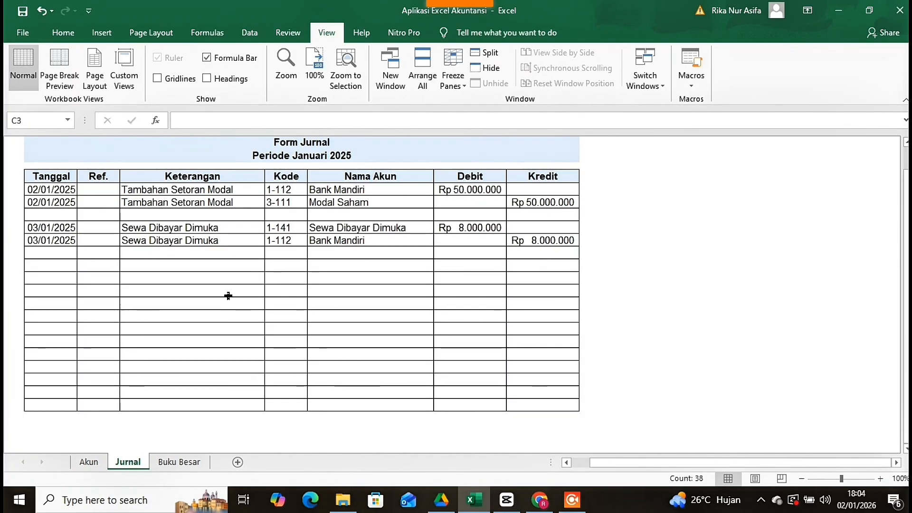
Step: Name the new sheet after Buku Besar Neraca Lajur and narrow its column A
{"action": "left_click", "coordinate": [176, 462]}
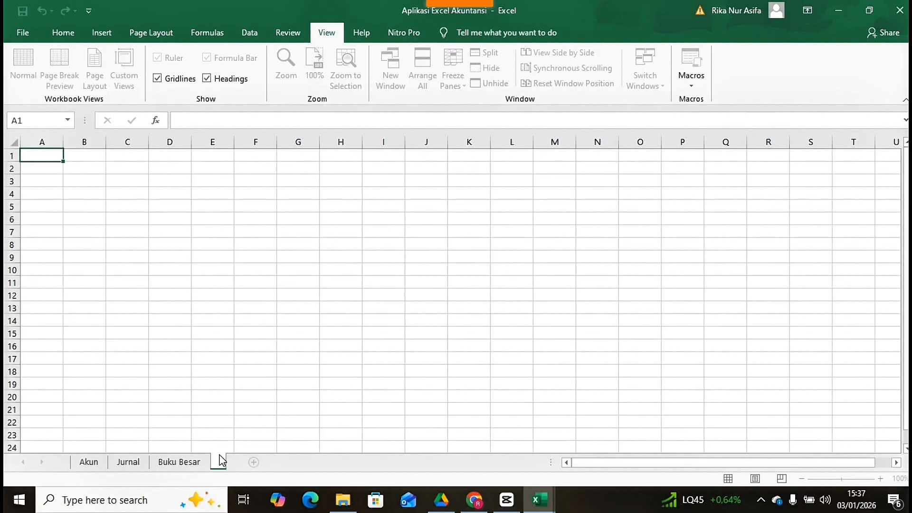
{"action": "type", "text": "Neraca Lajur"}
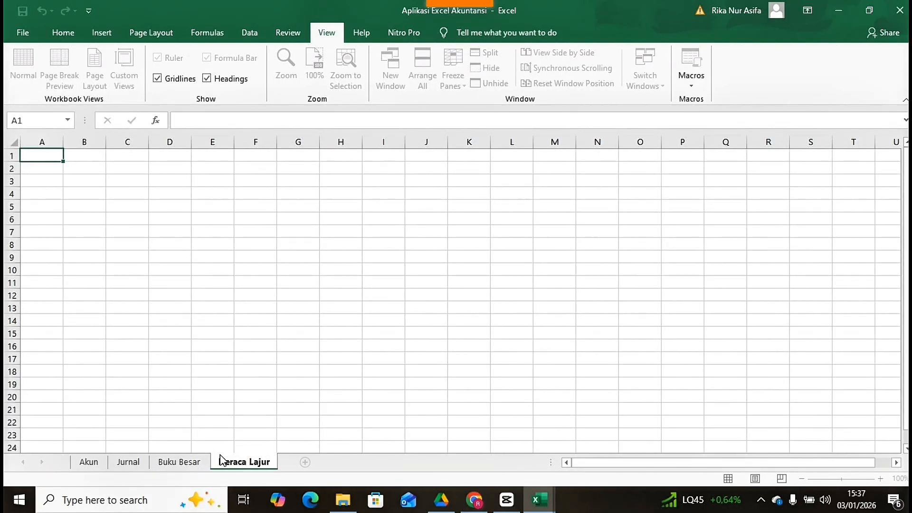
{"action": "key", "text": "Return"}
{"action": "left_click_drag", "start_coordinate": [64, 142], "coordinate": [40, 143]}
{"action": "left_click", "coordinate": [71, 31]}
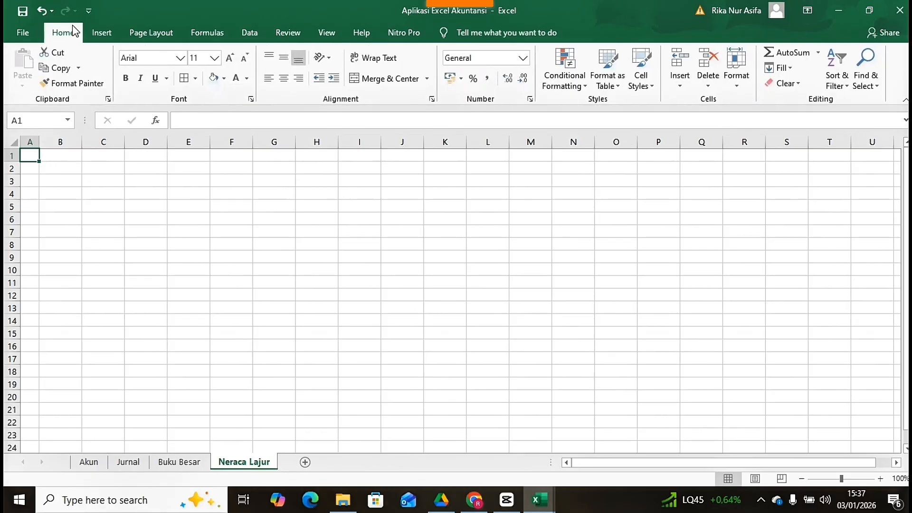
Step: Enter the titles Nama Perusahaan (PT. Gaskeun), Neraca Lajur and Periode Januari 2025 in cells B2 to B4
{"action": "left_click", "coordinate": [61, 168]}
{"action": "type", "text": "Nama Perusahaan (PT. Gaskeun"}
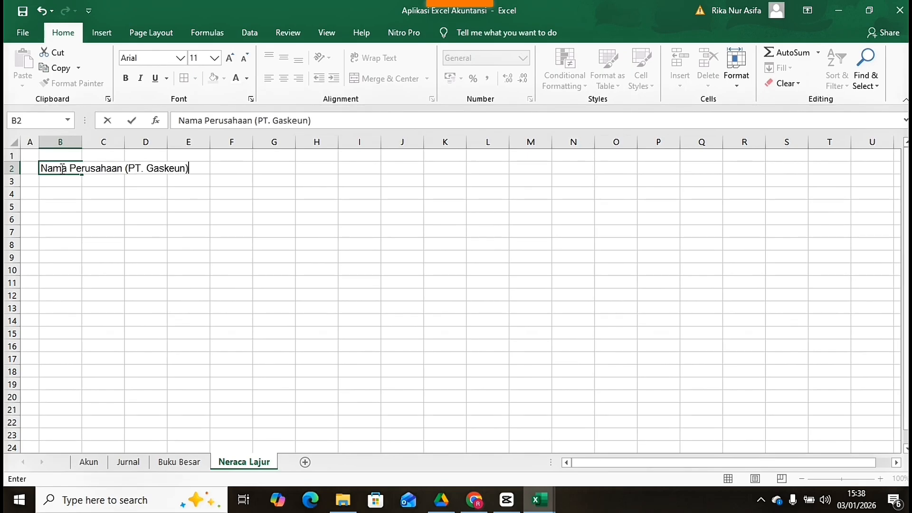
{"action": "key", "text": "Return"}
{"action": "type", "text": "Neraca Lajur"}
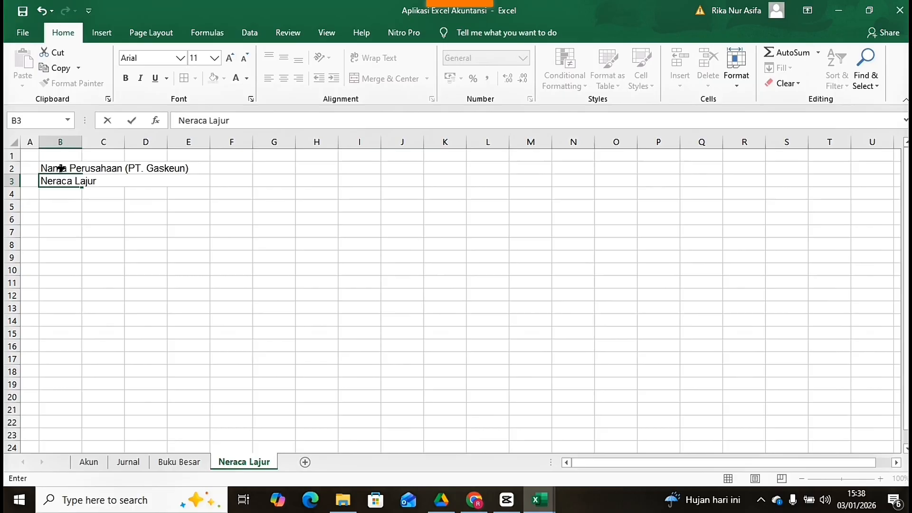
{"action": "key", "text": "Return"}
{"action": "type", "text": "Periode Janu"}
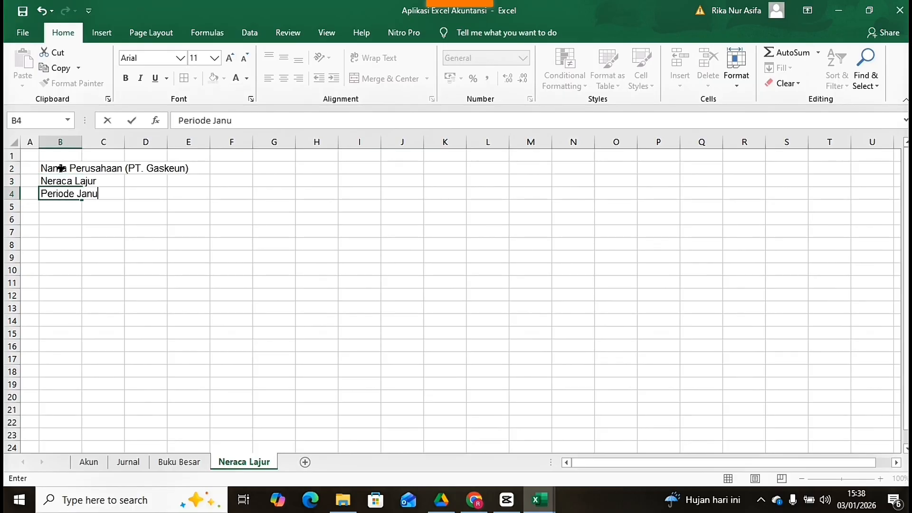
{"action": "type", "text": "ari 2025"}
{"action": "key", "text": "Return"}
Step: Enter the column headers Kode, Nama Akun, SN and POS in cells B6 to E6
{"action": "key", "text": "Return"}
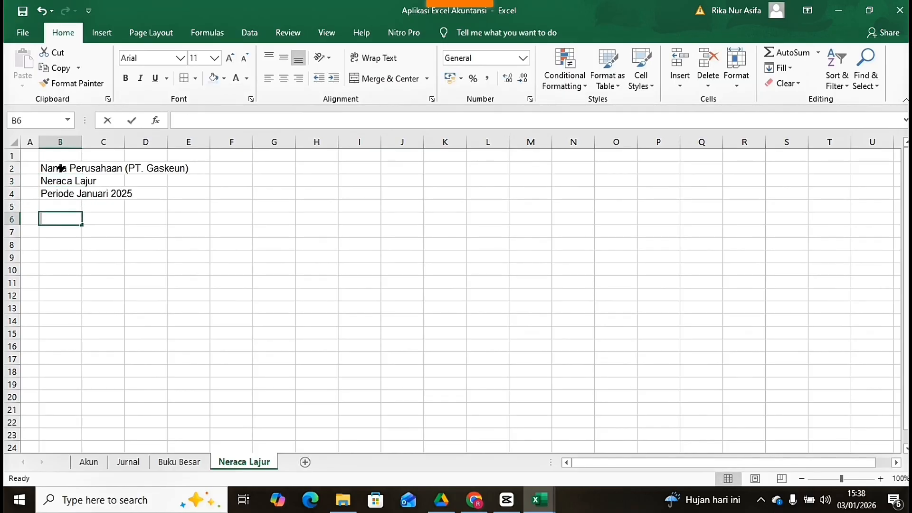
{"action": "type", "text": "k"}
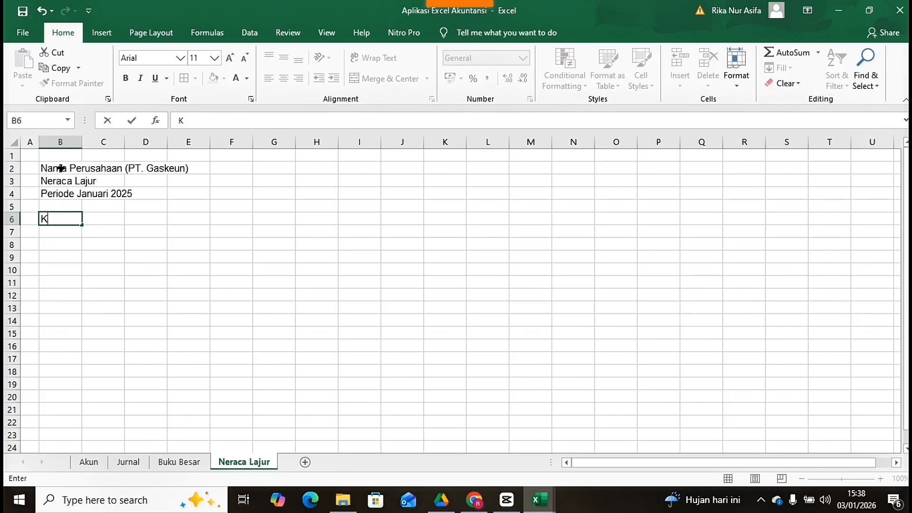
{"action": "key", "text": "Tab"}
{"action": "type", "text": "N"}
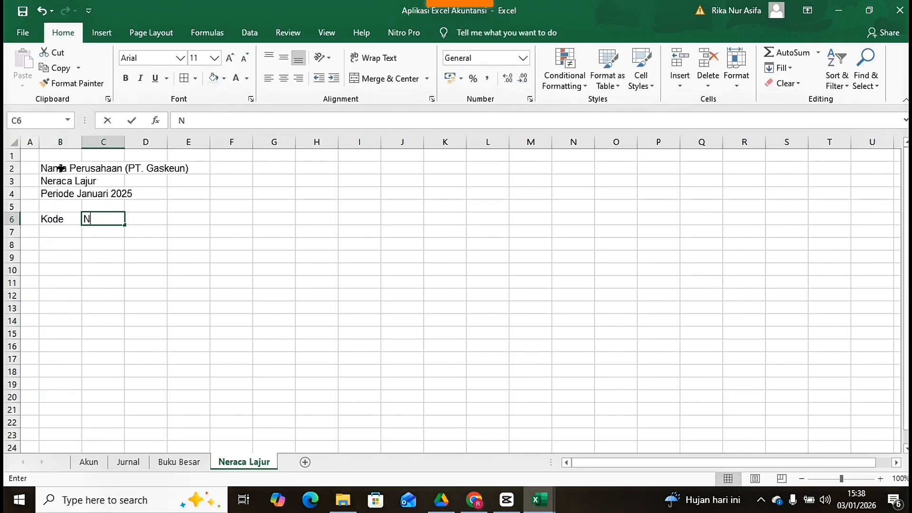
{"action": "type", "text": "ama Akun"}
{"action": "key", "text": "Tab"}
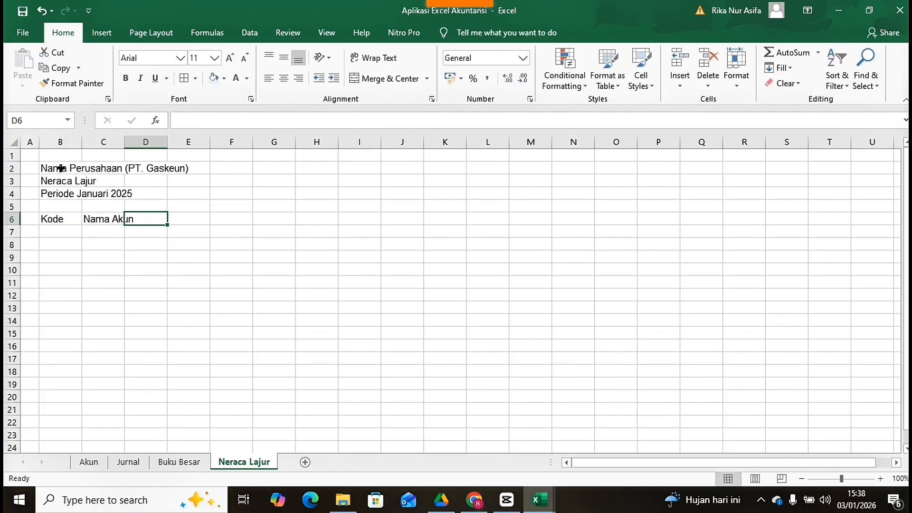
{"action": "type", "text": "SN"}
{"action": "key", "text": "Tab"}
{"action": "type", "text": "POS"}
{"action": "key", "text": "Tab"}
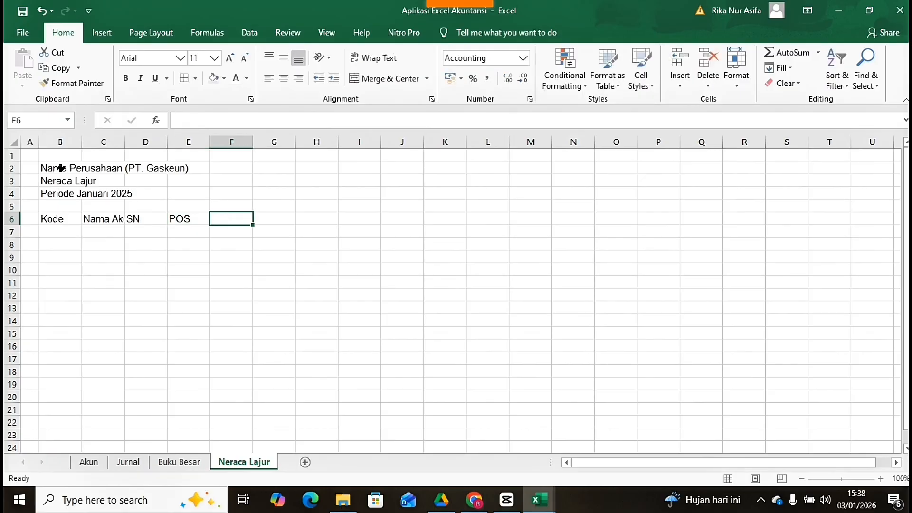
Step: Add the heading Saldo Awal in F6 with Debit and Kredit beneath it in F7 and G7
{"action": "type", "text": "Saldo Awal"}
{"action": "key", "text": "Down"}
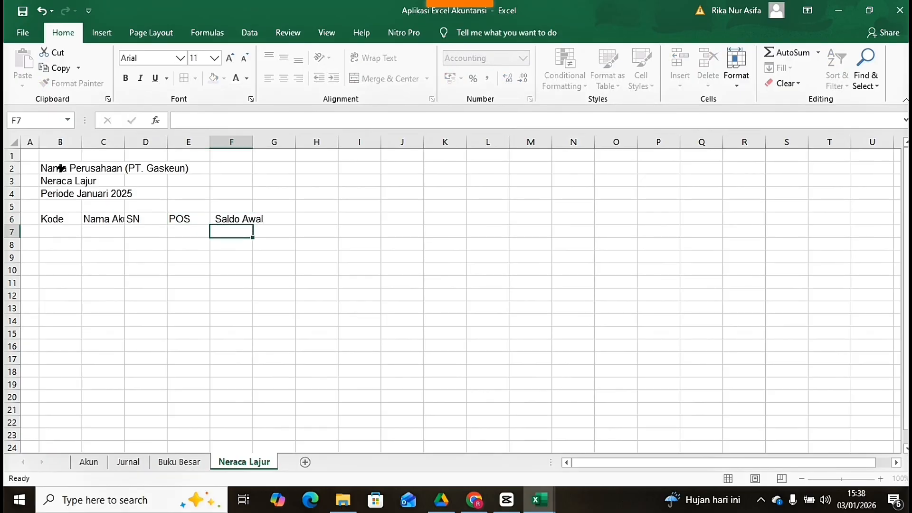
{"action": "type", "text": "Debit"}
{"action": "key", "text": "Tab"}
{"action": "type", "text": "Kredit"}
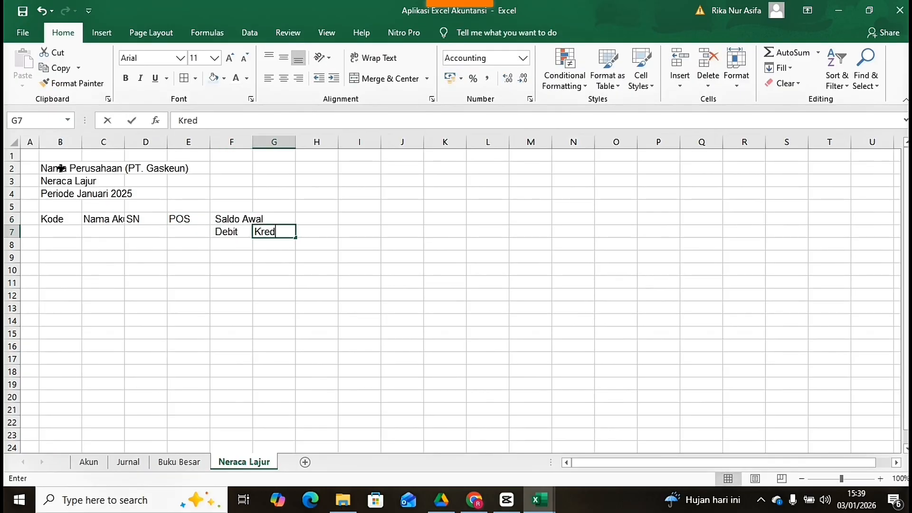
Step: Add the heading Neraca Saldo in H6 with Debit and Kredit beneath it in H7 and I7
{"action": "left_click", "coordinate": [314, 221]}
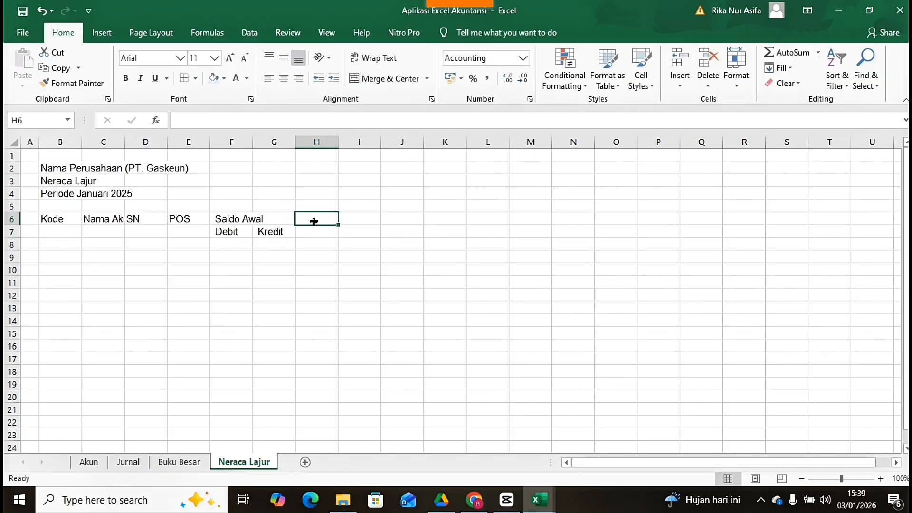
{"action": "type", "text": "M"}
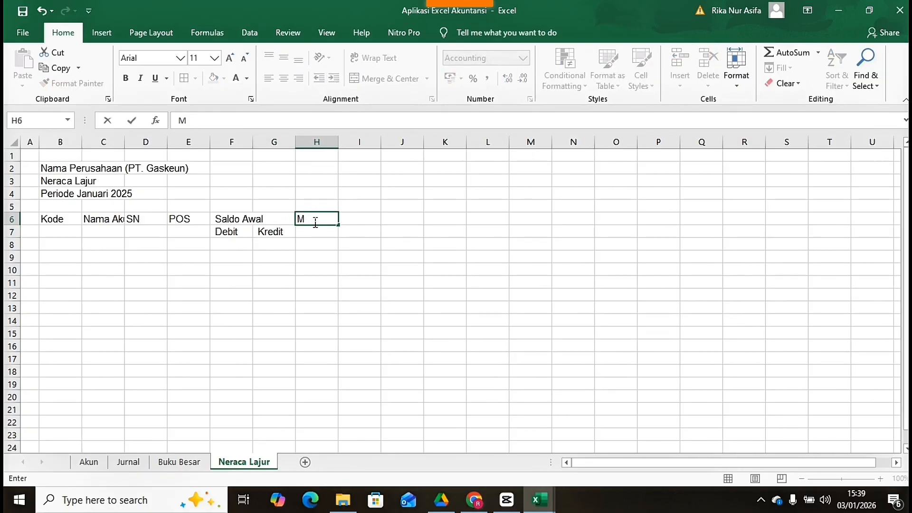
{"action": "type", "text": "eraca Saldo"}
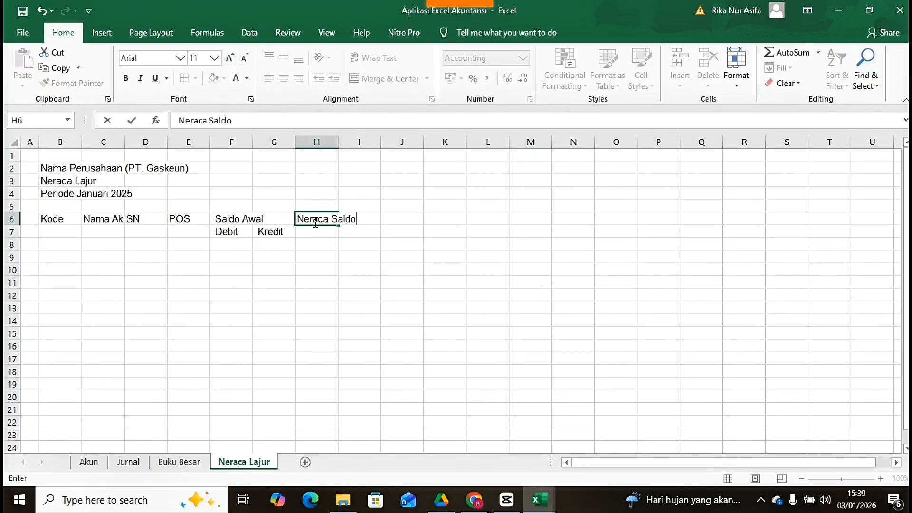
{"action": "key", "text": "Return"}
{"action": "type", "text": "Debit"}
{"action": "key", "text": "Tab"}
{"action": "type", "text": "Kred"}
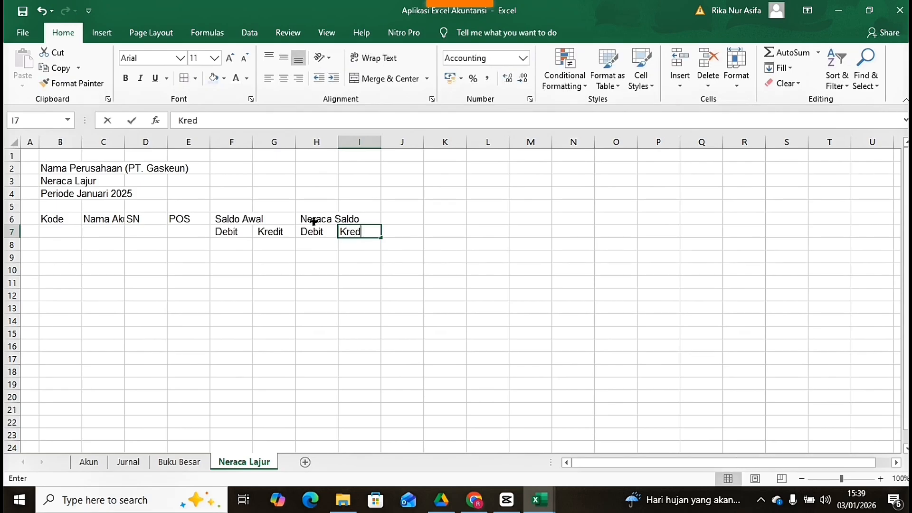
{"action": "type", "text": "it"}
Step: Add the heading Penyesuaian in J6 with Debit and Kredit beneath it in J7 and K7
{"action": "left_click", "coordinate": [408, 213]}
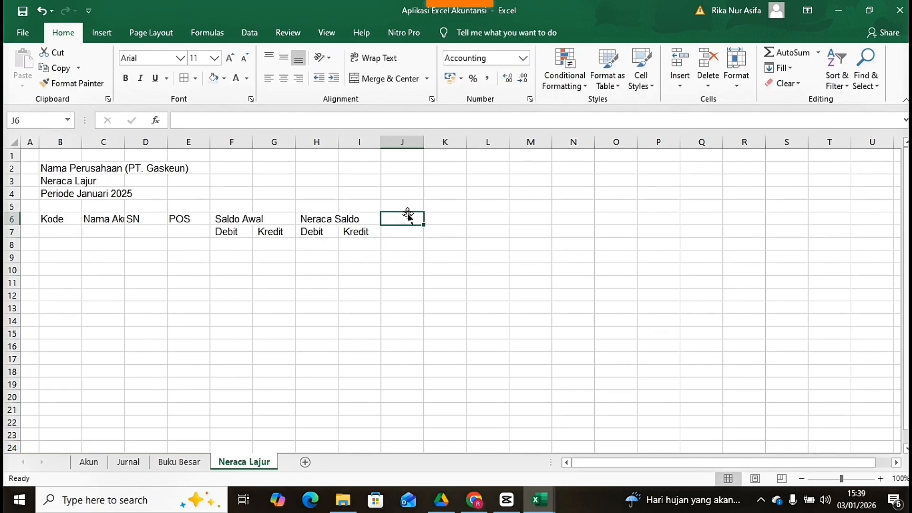
{"action": "type", "text": "Penyesuaian"}
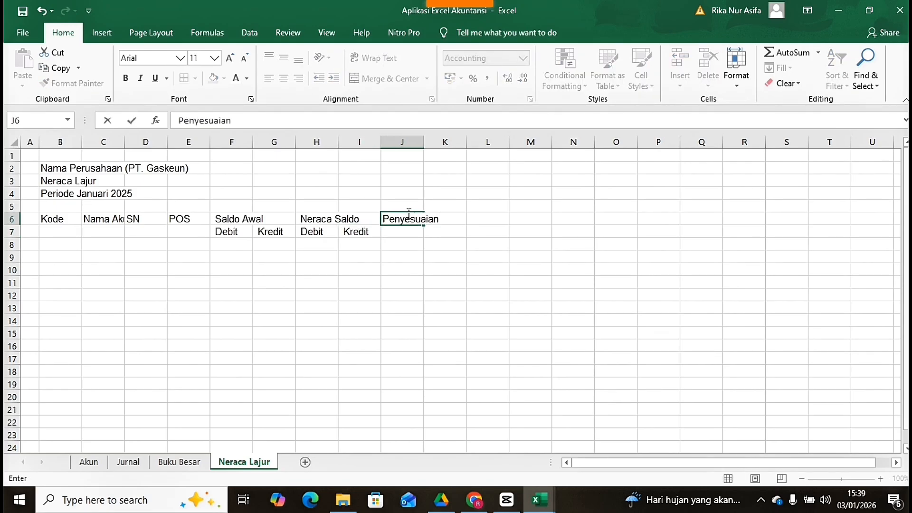
{"action": "key", "text": "Return"}
{"action": "type", "text": "Debit"}
{"action": "key", "text": "Tab"}
{"action": "type", "text": "Kre"}
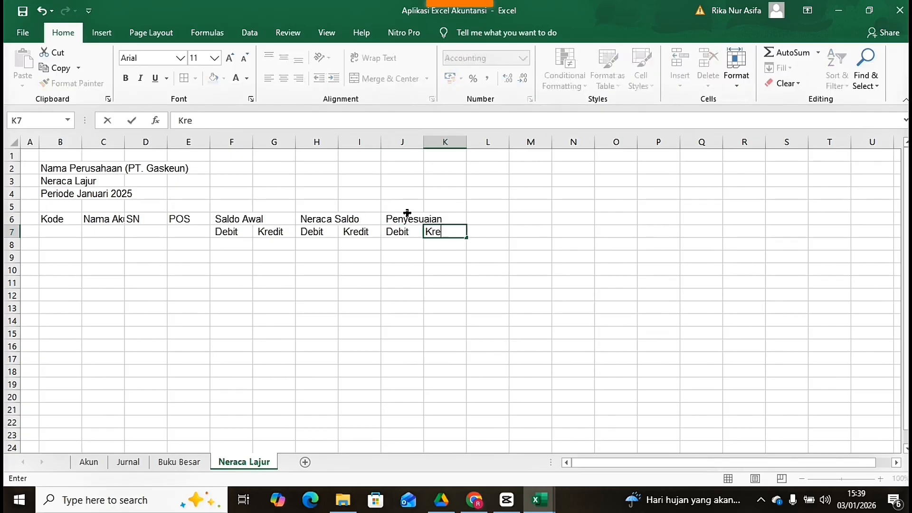
{"action": "type", "text": "dit"}
Step: Add the heading NS Setelah Disesuaikan in L6 with Debit and Kredit beneath it in L7 and M7
{"action": "left_click", "coordinate": [478, 215]}
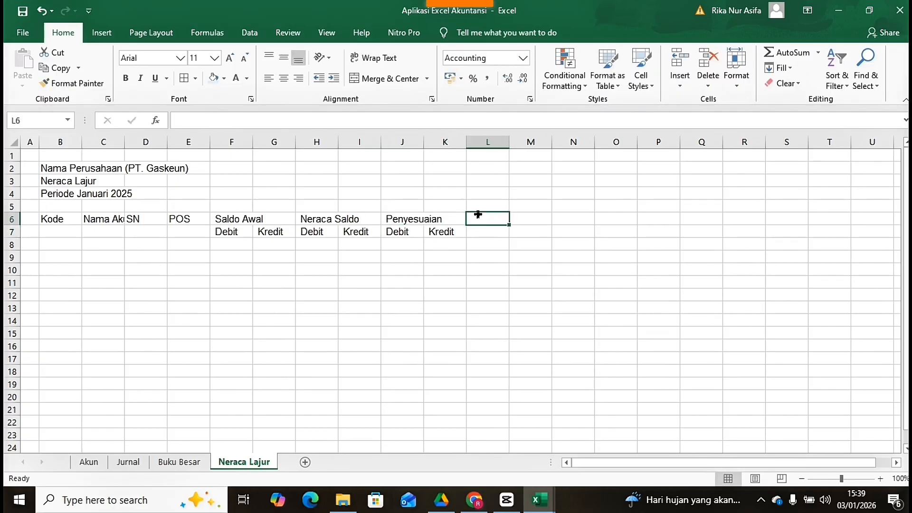
{"action": "type", "text": "NS Setelah Disesuaikan"}
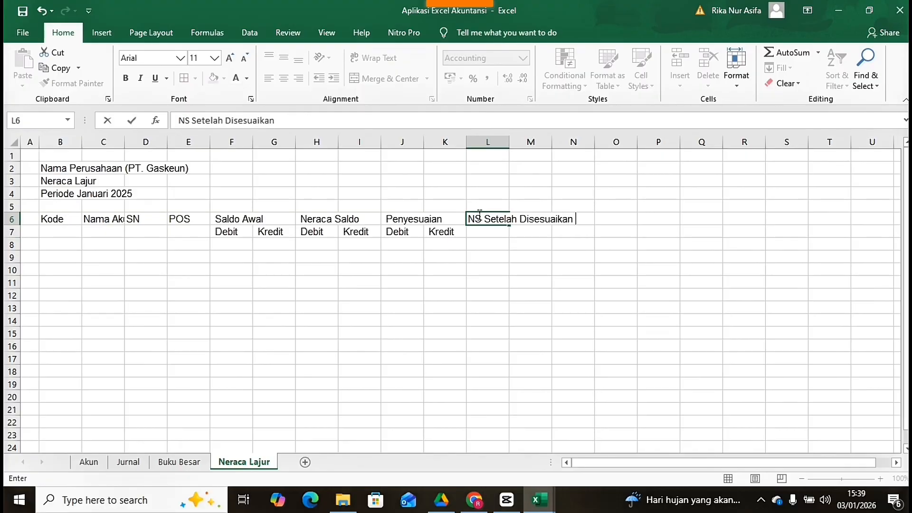
{"action": "key", "text": "Return"}
{"action": "type", "text": "Deb"}
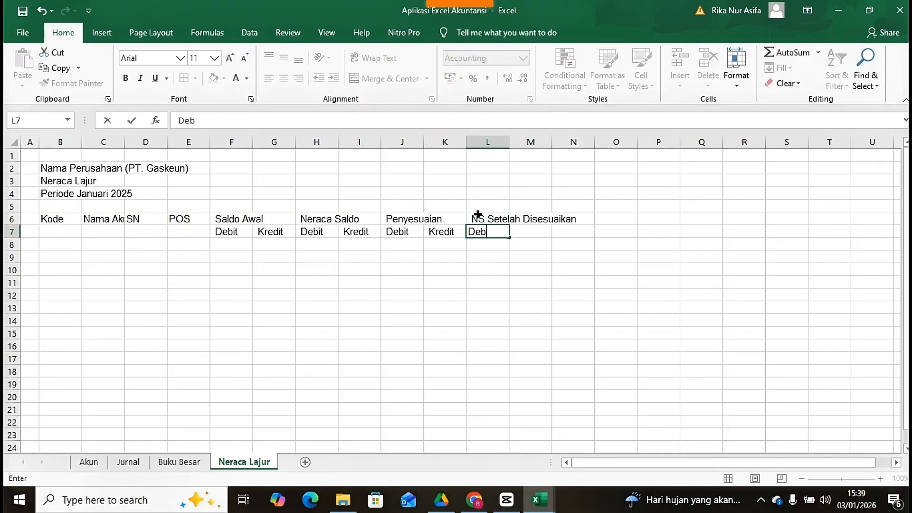
{"action": "type", "text": "it"}
{"action": "key", "text": "Tab"}
{"action": "type", "text": "Kr"}
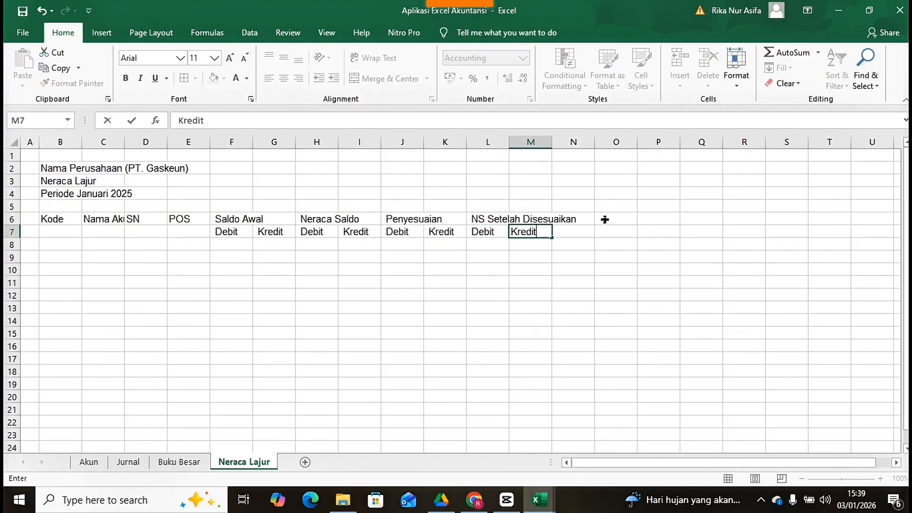
{"action": "type", "text": "edit"}
Step: Add the heading Laba Rugi in N6 with Debit and Kredit beneath it in N7 and O7
{"action": "left_click", "coordinate": [584, 219]}
{"action": "type", "text": "Laba"}
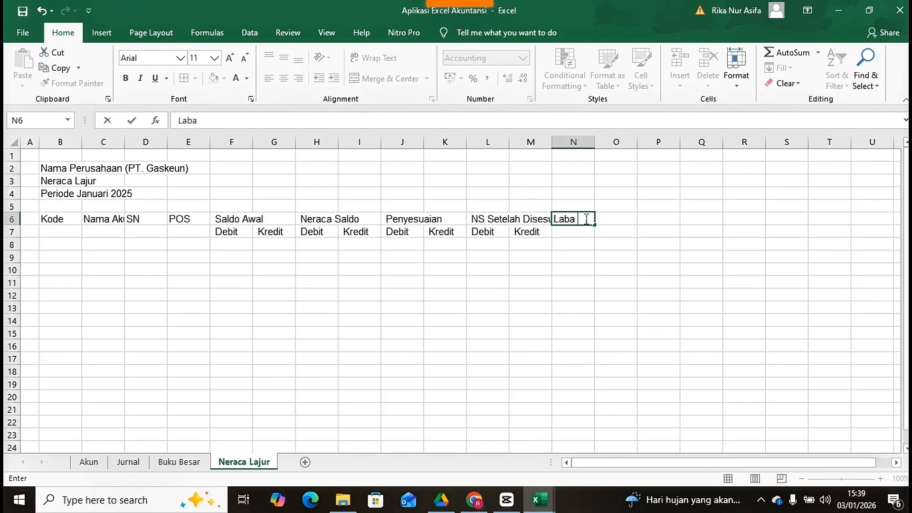
{"action": "type", "text": " Rugi"}
{"action": "key", "text": "Return"}
{"action": "type", "text": "Debit"}
{"action": "key", "text": "Tab"}
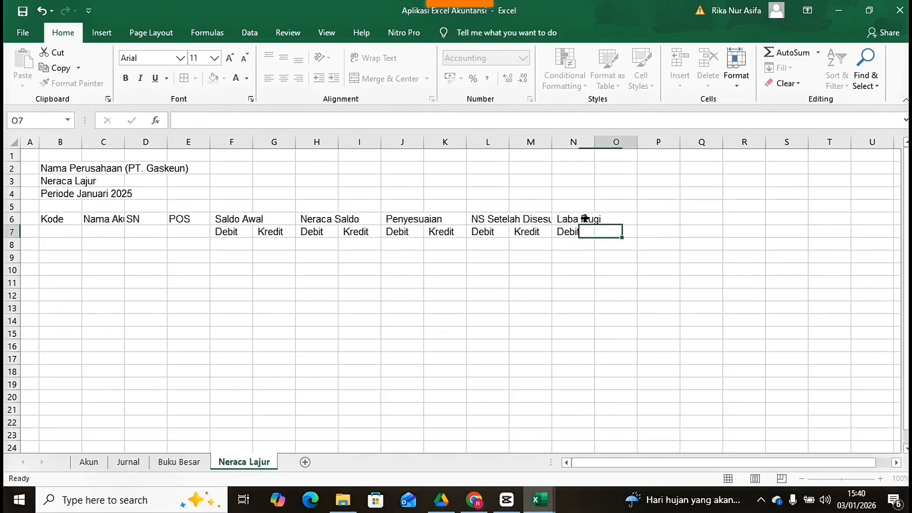
{"action": "type", "text": "Kredit"}
Step: Add the heading Neraca in P6 with Debit and Kredit beneath it in P7 and Q7
{"action": "left_click", "coordinate": [654, 226]}
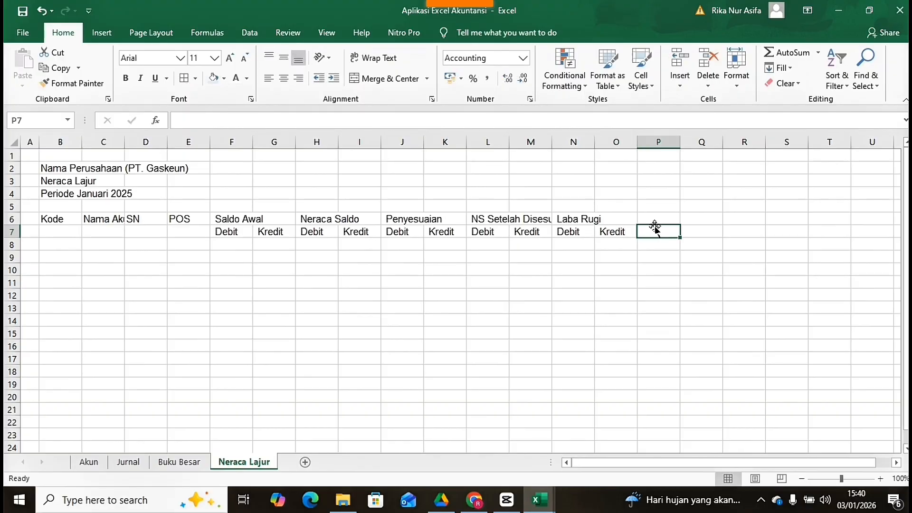
{"action": "left_click", "coordinate": [648, 218]}
{"action": "type", "text": "Neraca"}
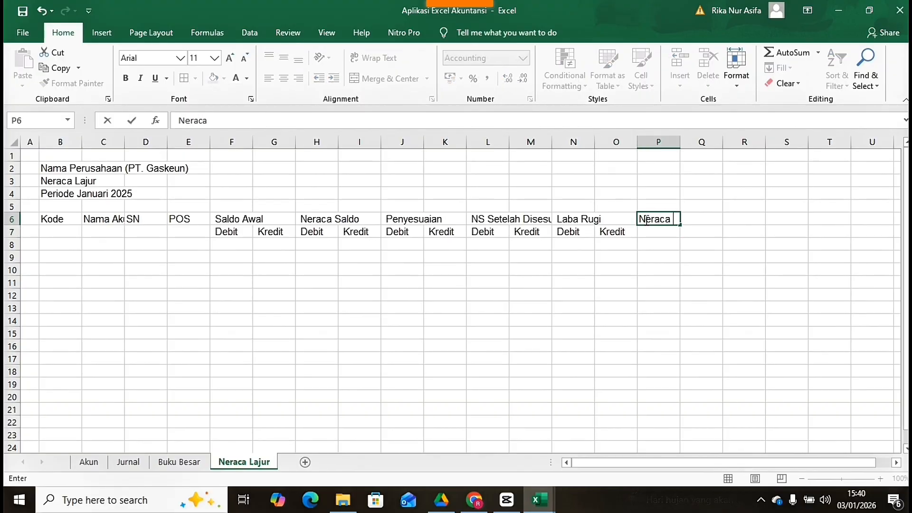
{"action": "key", "text": "Return"}
{"action": "type", "text": "Debit"}
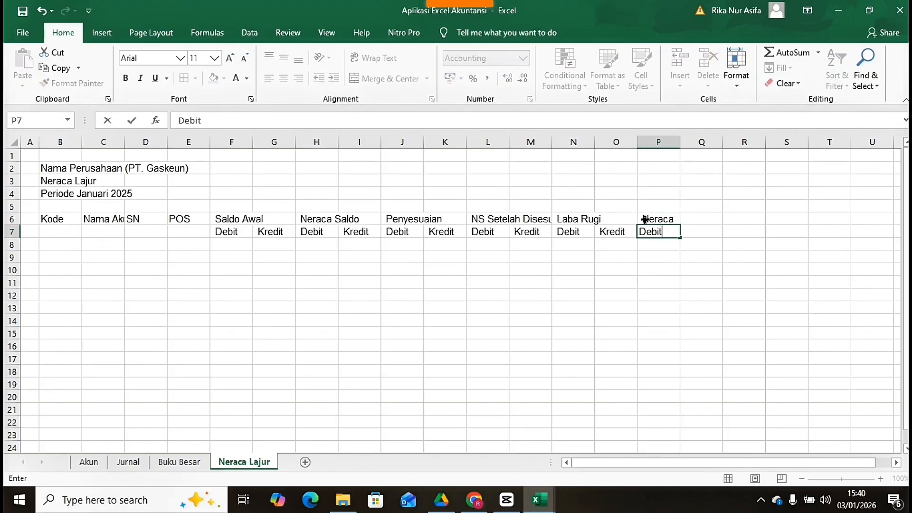
{"action": "key", "text": "Tab"}
{"action": "type", "text": "Kredi"}
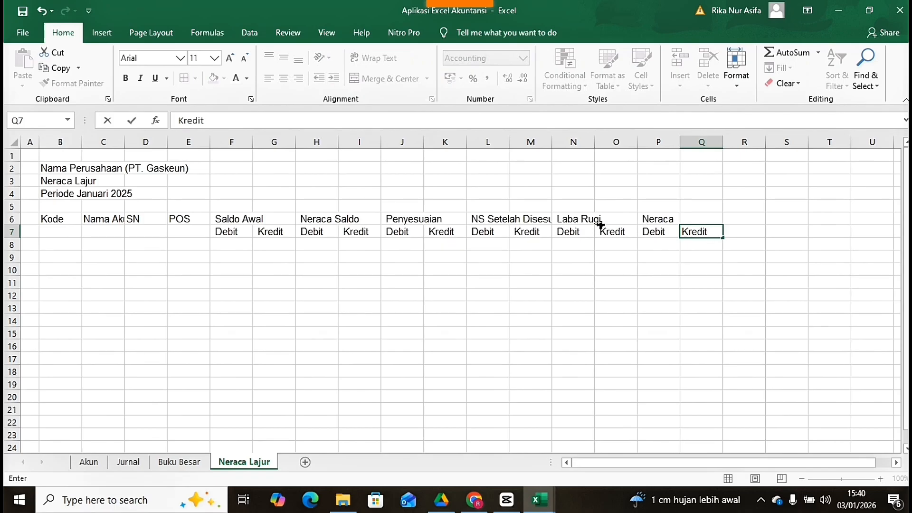
Step: Apply all borders to the table range B6 to Q29 and widen the Nama Akun column C
{"action": "left_click_drag", "start_coordinate": [67, 215], "coordinate": [703, 455]}
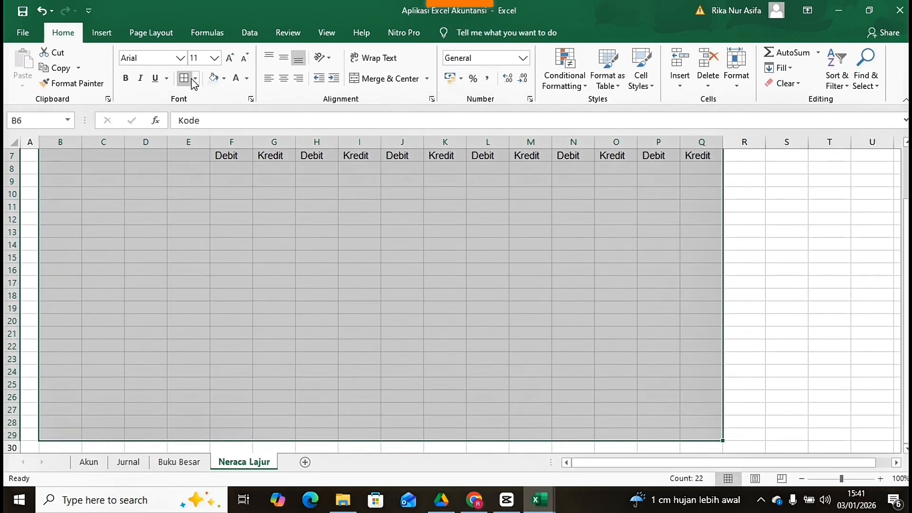
{"action": "scroll", "coordinate": [161, 216], "scroll_direction": "up", "scroll_amount": 2}
{"action": "left_click", "coordinate": [84, 220]}
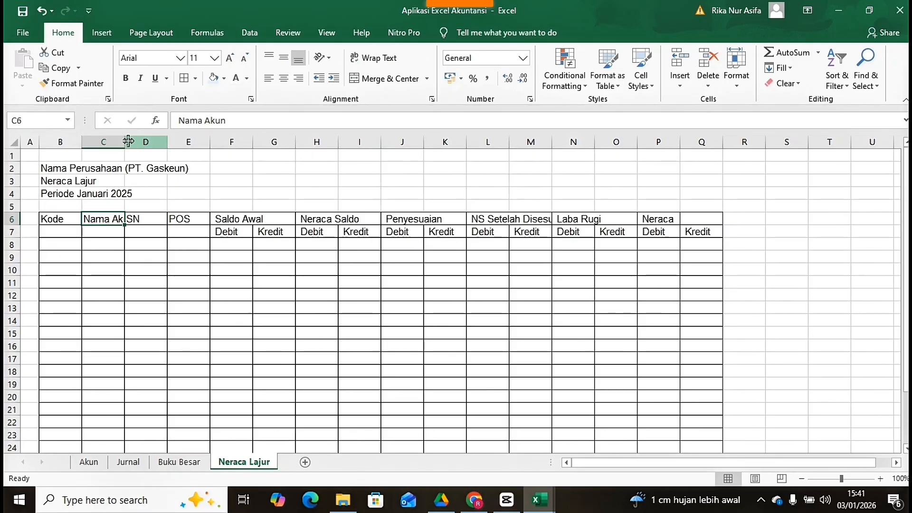
{"action": "left_click_drag", "start_coordinate": [125, 141], "coordinate": [147, 146]}
{"action": "left_click_drag", "start_coordinate": [147, 144], "coordinate": [229, 153]}
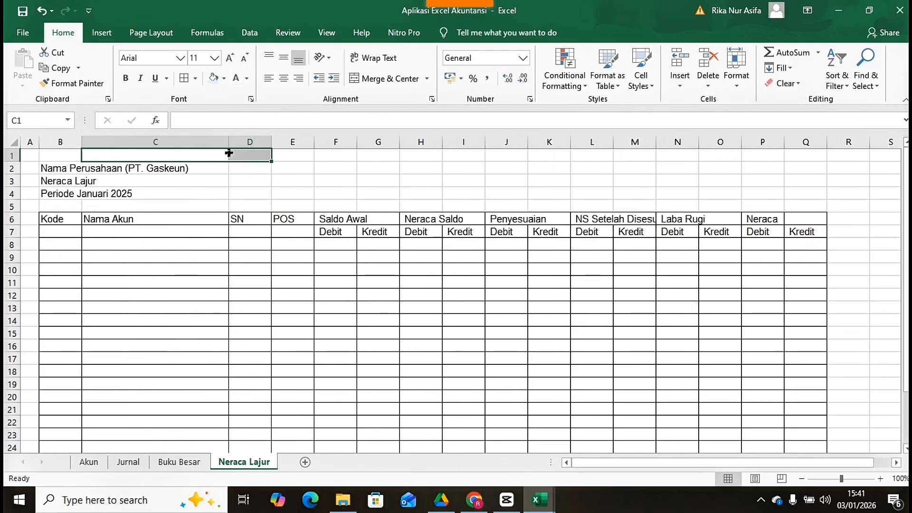
Step: Centre the header rows B6 to Q7 horizontally and merge the Kode header across B6 and B7 with middle alignment
{"action": "left_click_drag", "start_coordinate": [71, 215], "coordinate": [821, 230]}
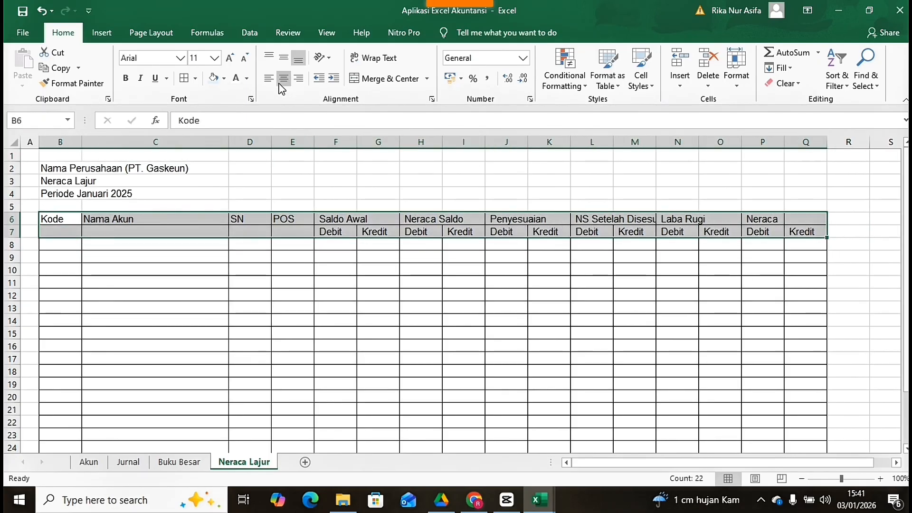
{"action": "left_click", "coordinate": [284, 78]}
{"action": "left_click_drag", "start_coordinate": [71, 218], "coordinate": [71, 231]}
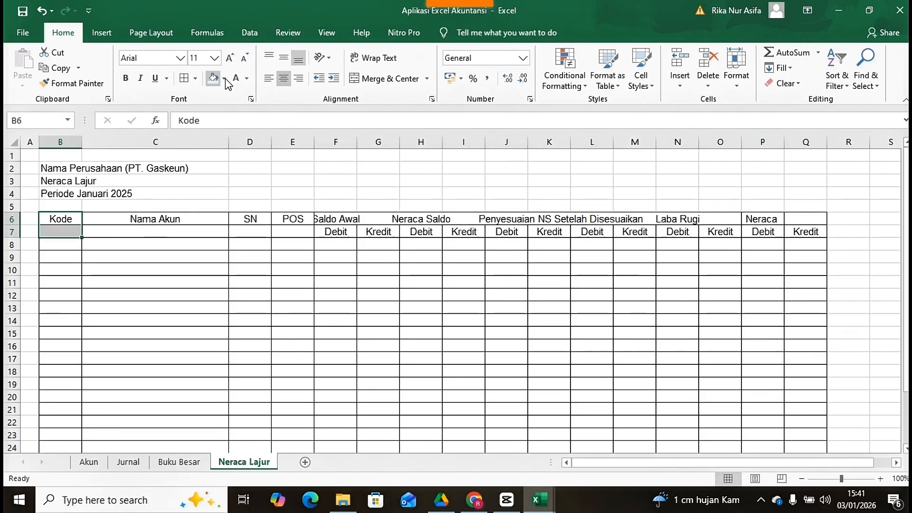
{"action": "left_click", "coordinate": [375, 79]}
{"action": "left_click", "coordinate": [288, 59]}
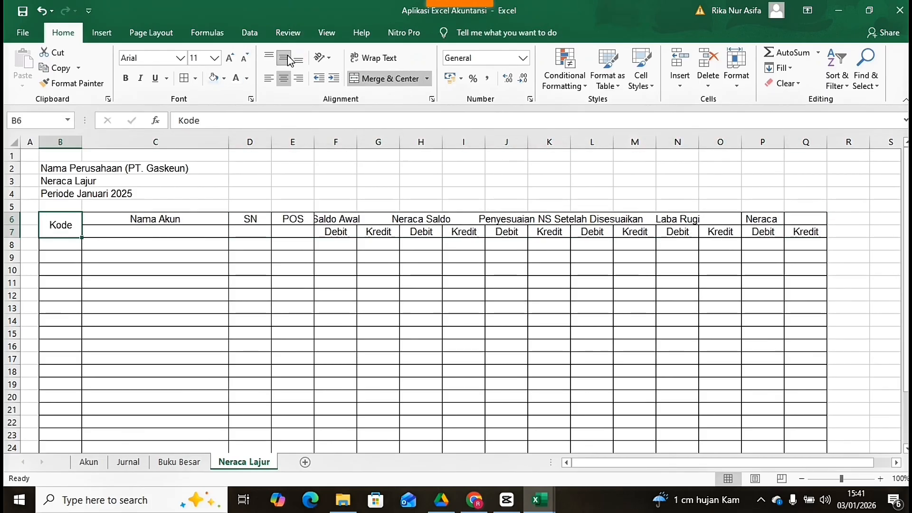
Step: Merge and centre the Nama Akun, SN and POS headers, each across rows 6 and 7
{"action": "left_click", "coordinate": [188, 224]}
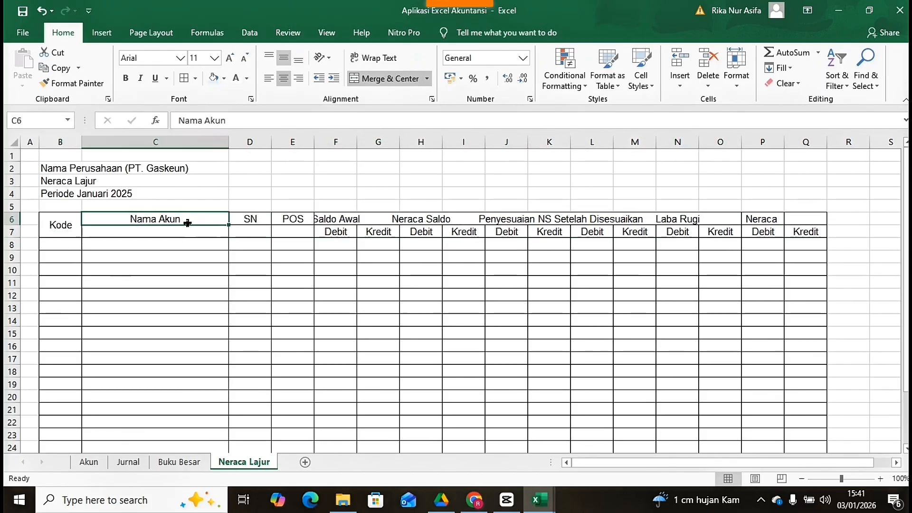
{"action": "left_click", "coordinate": [366, 79]}
{"action": "left_click_drag", "start_coordinate": [255, 218], "coordinate": [257, 227]}
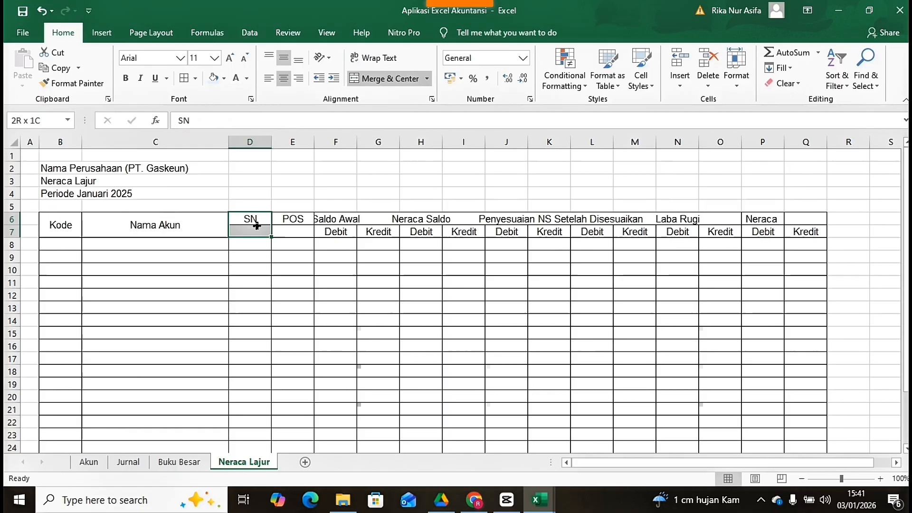
{"action": "left_click", "coordinate": [365, 81]}
{"action": "left_click_drag", "start_coordinate": [311, 215], "coordinate": [369, 226]}
{"action": "left_click", "coordinate": [366, 79]}
Step: Merge and centre the Saldo Awal, Neraca Saldo, Penyesuaian and NS Setelah Disesuaikan headings, each over its Debit and Kredit columns
{"action": "left_click", "coordinate": [376, 80]}
{"action": "left_click_drag", "start_coordinate": [426, 215], "coordinate": [456, 218]}
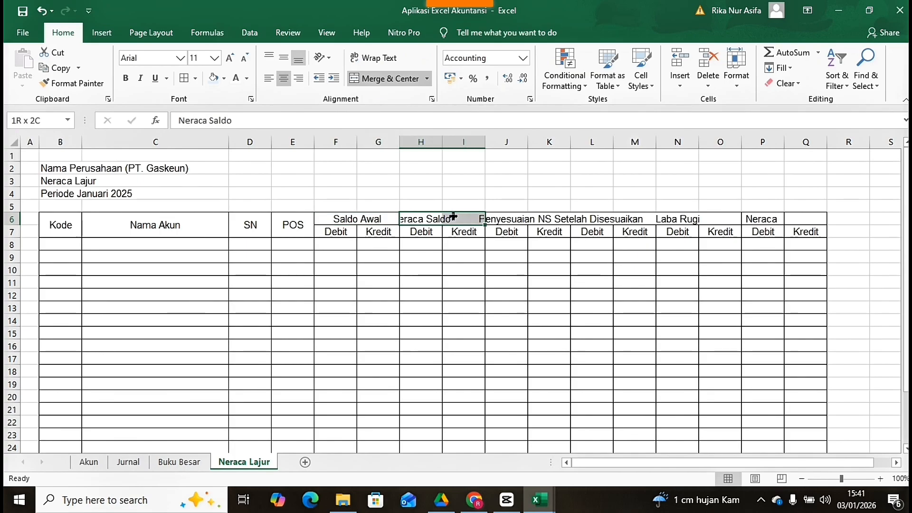
{"action": "left_click", "coordinate": [386, 79]}
{"action": "left_click", "coordinate": [528, 218]}
{"action": "left_click_drag", "start_coordinate": [528, 218], "coordinate": [620, 224]}
{"action": "left_click", "coordinate": [411, 78]}
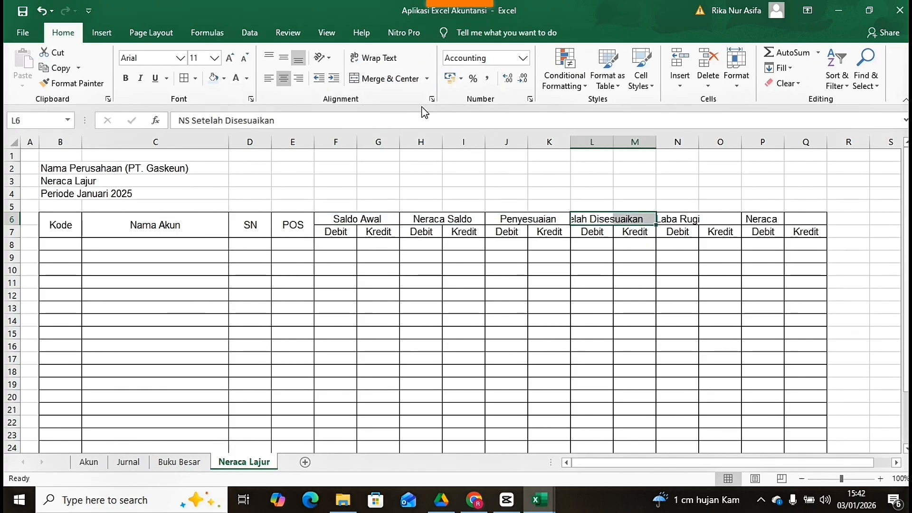
{"action": "left_click", "coordinate": [396, 80]}
{"action": "left_click", "coordinate": [609, 172]}
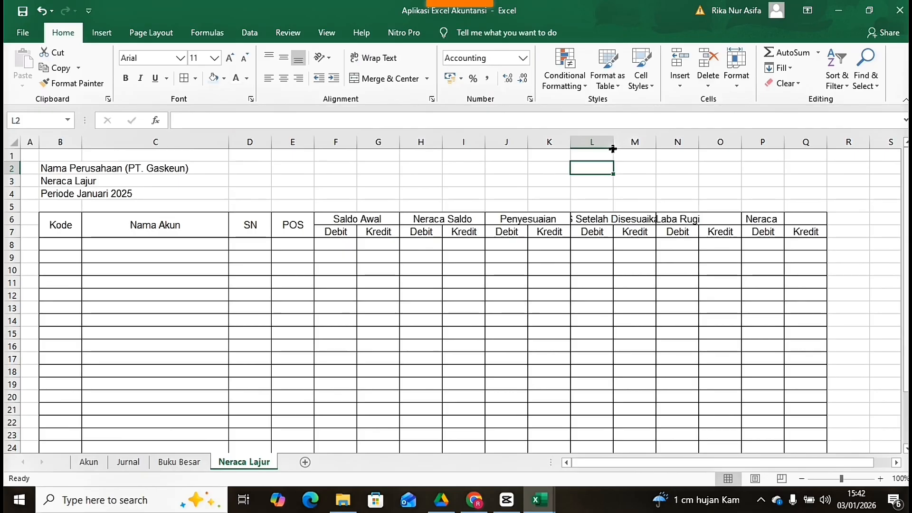
Step: Widen columns L and M to fit the NS Setelah Disesuaikan heading, and merge and centre the Laba Rugi and Neraca headings over their Debit and Kredit columns
{"action": "left_click_drag", "start_coordinate": [612, 149], "coordinate": [690, 148]}
{"action": "left_click_drag", "start_coordinate": [716, 219], "coordinate": [822, 218]}
{"action": "left_click", "coordinate": [396, 79]}
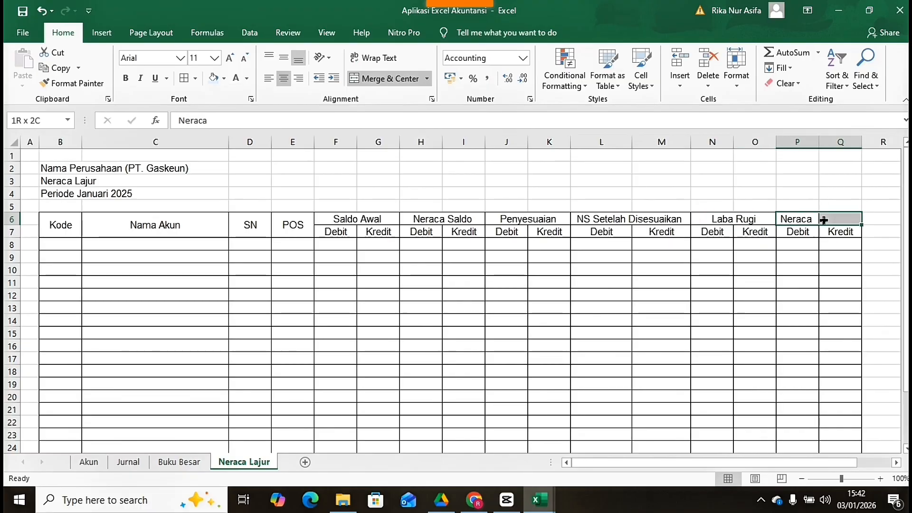
{"action": "left_click", "coordinate": [409, 77]}
Step: Merge and centre the Neraca Lajur title in row 3 across columns B to Q
{"action": "left_click", "coordinate": [66, 172]}
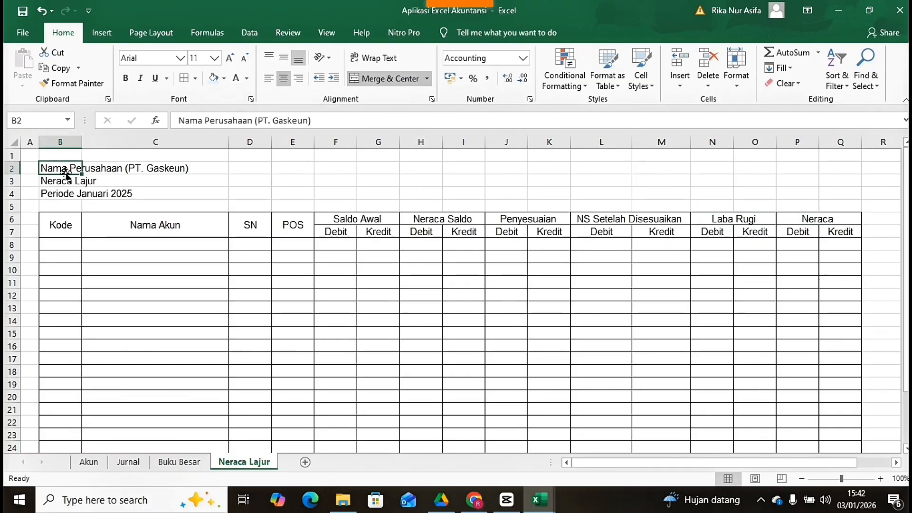
{"action": "key", "text": "shift+Right"}
{"action": "key", "text": "shift+Right"}
{"action": "key", "text": "shift+Right"}
{"action": "key", "text": "shift+Right"}
{"action": "key", "text": "shift+Right"}
{"action": "key", "text": "shift+Right"}
{"action": "key", "text": "shift+Right"}
{"action": "key", "text": "shift+Right"}
{"action": "key", "text": "shift+Right"}
{"action": "key", "text": "shift+Right"}
{"action": "key", "text": "shift+Right"}
{"action": "key", "text": "shift+Right"}
{"action": "key", "text": "shift+Right"}
{"action": "key", "text": "shift+Right"}
{"action": "key", "text": "shift+Right"}
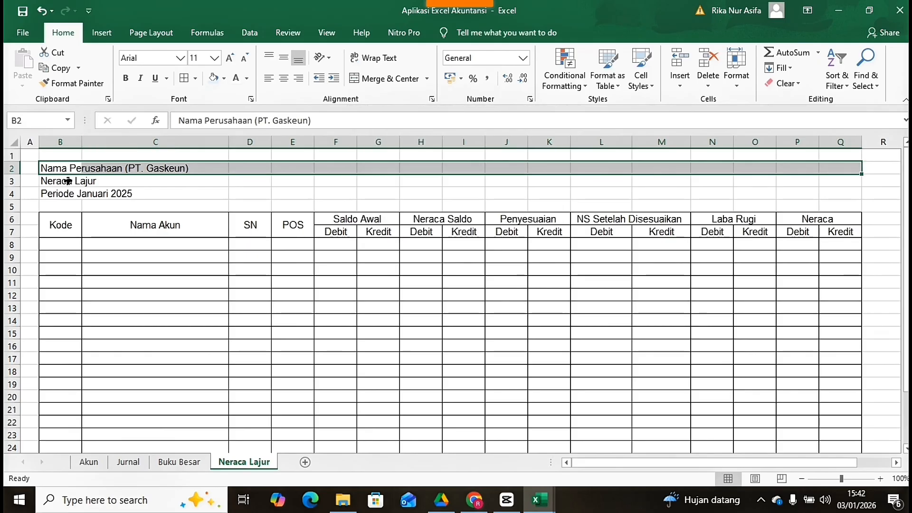
{"action": "left_click_drag", "start_coordinate": [60, 179], "coordinate": [835, 184]}
{"action": "left_click", "coordinate": [387, 78]}
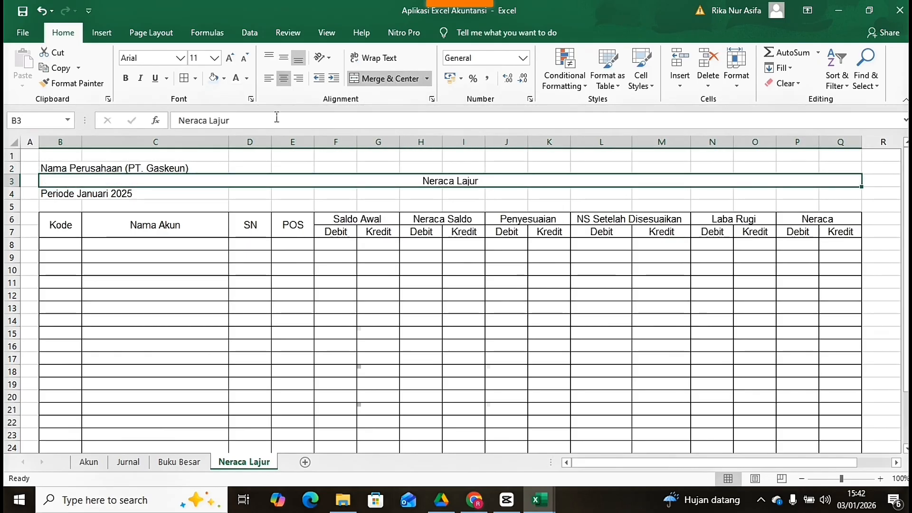
Step: Merge and centre the company name line in row 2 across columns B to Q
{"action": "left_click", "coordinate": [73, 167]}
{"action": "key", "text": "shift+Right"}
{"action": "key", "text": "shift+Right"}
{"action": "key", "text": "shift+Right"}
{"action": "key", "text": "shift+Right"}
{"action": "key", "text": "shift+Right"}
{"action": "key", "text": "shift+Right"}
{"action": "key", "text": "shift+Right"}
{"action": "key", "text": "shift+Right"}
{"action": "key", "text": "shift+Right"}
{"action": "key", "text": "shift+Right"}
{"action": "key", "text": "shift+Right"}
{"action": "key", "text": "shift+Right"}
{"action": "key", "text": "shift+Right"}
{"action": "key", "text": "shift+Right"}
{"action": "key", "text": "shift+Right"}
{"action": "key", "text": "shift+Right"}
{"action": "key", "text": "shift+Left"}
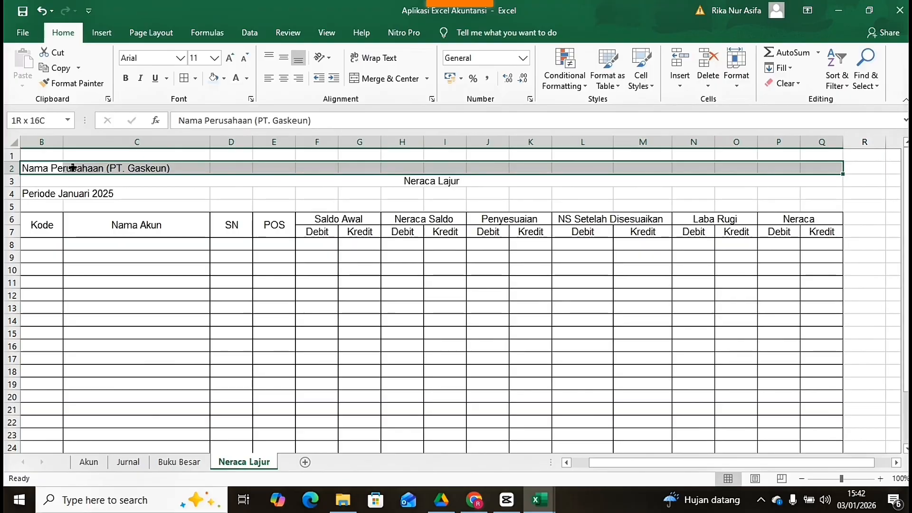
{"action": "left_click", "coordinate": [375, 78]}
Step: Merge and centre the Periode Januari 2025 line in row 4 across columns B to Q
{"action": "left_click", "coordinate": [55, 193]}
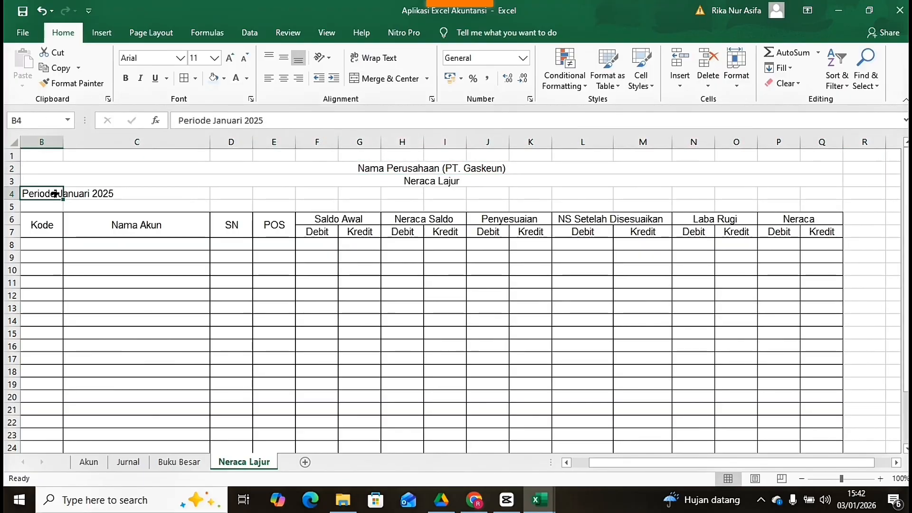
{"action": "key", "text": "shift+Right"}
{"action": "key", "text": "shift+Right"}
{"action": "key", "text": "shift+Right"}
{"action": "key", "text": "shift+Right"}
{"action": "key", "text": "shift+Right"}
{"action": "key", "text": "shift+Right"}
{"action": "key", "text": "shift+Right"}
{"action": "key", "text": "shift+Right"}
{"action": "key", "text": "shift+Right"}
{"action": "key", "text": "shift+Right"}
{"action": "key", "text": "shift+Right"}
{"action": "key", "text": "shift+Right"}
{"action": "key", "text": "shift+Right"}
{"action": "key", "text": "shift+Right"}
{"action": "key", "text": "shift+Right"}
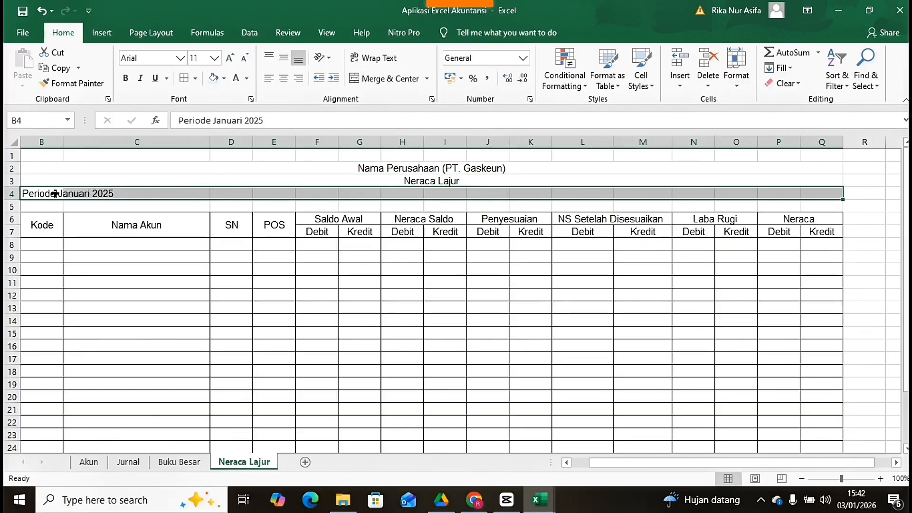
{"action": "left_click", "coordinate": [387, 78]}
Step: Format the title block in rows 2 to 4 with light blue fill, bold text and thick outside borders
{"action": "left_click_drag", "start_coordinate": [362, 167], "coordinate": [361, 194]}
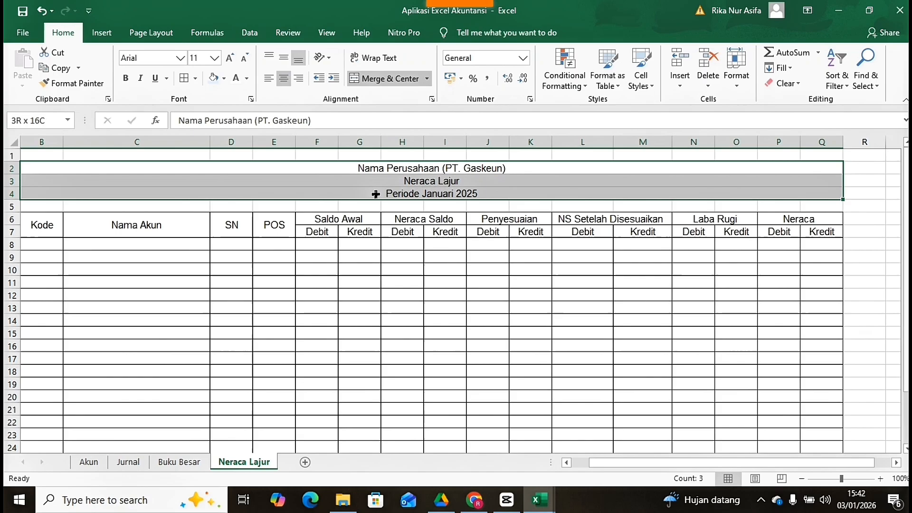
{"action": "left_click", "coordinate": [214, 78]}
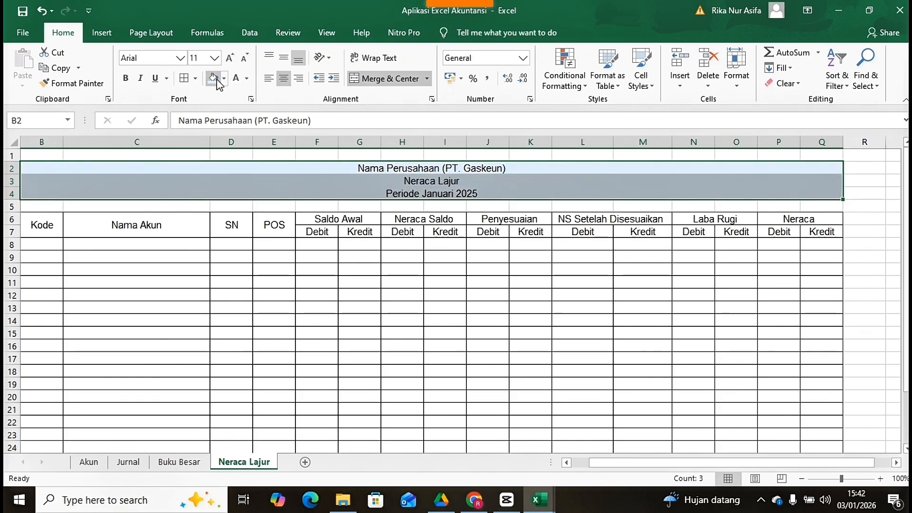
{"action": "key", "text": "ctrl+b"}
{"action": "left_click", "coordinate": [195, 79]}
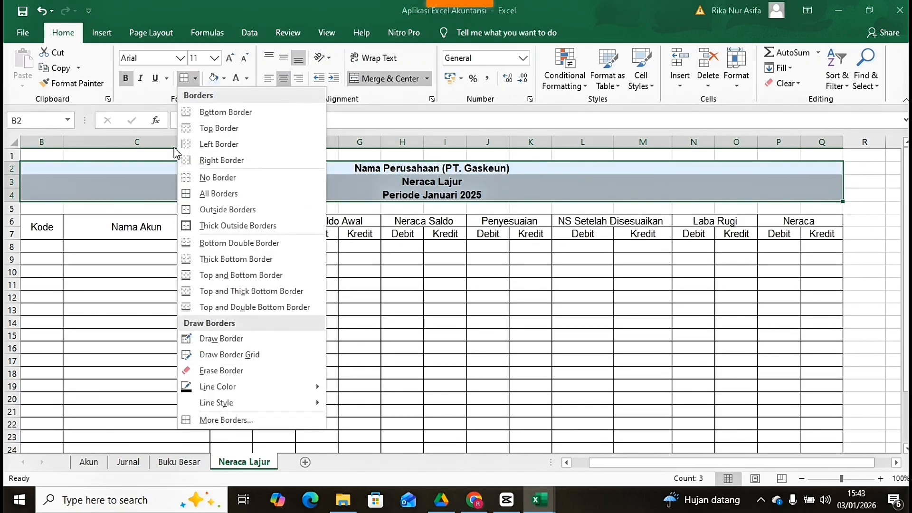
{"action": "left_click", "coordinate": [189, 225]}
Step: Fill the table header B6 to Q7 light blue, make its text bold with the first heading reading Kode, and slightly reduce row 5's height
{"action": "left_click", "coordinate": [45, 220]}
{"action": "key", "text": "shift+Right"}
{"action": "key", "text": "shift+Right"}
{"action": "key", "text": "shift+Right"}
{"action": "key", "text": "shift+Right"}
{"action": "key", "text": "shift+Right"}
{"action": "key", "text": "shift+Right"}
{"action": "key", "text": "shift+Right"}
{"action": "key", "text": "shift+Right"}
{"action": "key", "text": "shift+Right"}
{"action": "key", "text": "shift+Right"}
{"action": "key", "text": "shift+Right"}
{"action": "key", "text": "shift+Right"}
{"action": "key", "text": "shift+Right"}
{"action": "key", "text": "shift+Right"}
{"action": "key", "text": "shift+Right"}
{"action": "key", "text": "shift+Right"}
{"action": "key", "text": "shift+Right"}
{"action": "key", "text": "shift+Right"}
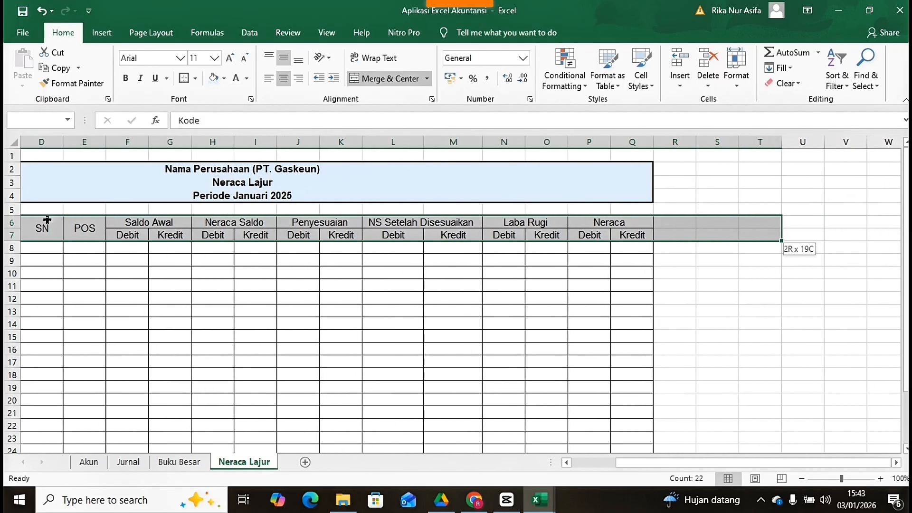
{"action": "key", "text": "shift+Left"}
{"action": "key", "text": "shift+Left"}
{"action": "key", "text": "shift+Left"}
{"action": "type", "text": "b"}
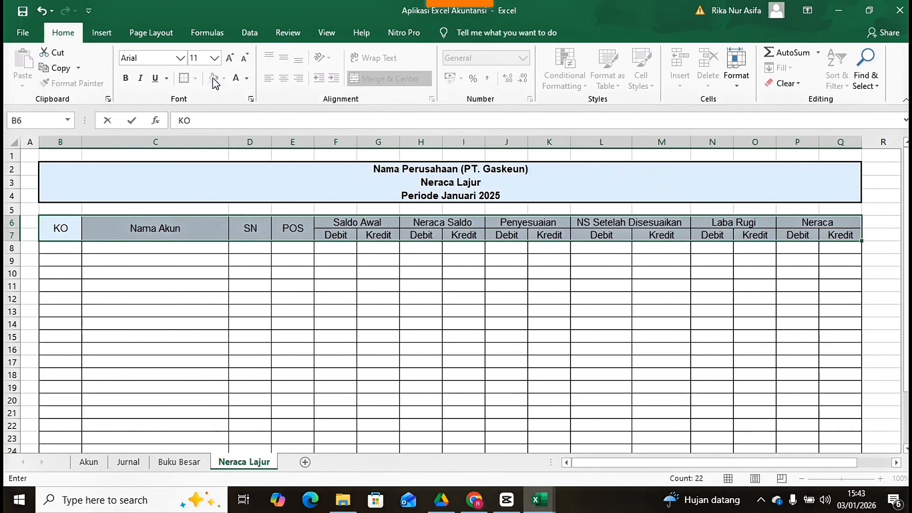
{"action": "type", "text": "d"}
{"action": "key", "text": "BackSpace"}
{"action": "type", "text": "ode"}
{"action": "key", "text": "Return"}
{"action": "key", "text": "ctrl+b"}
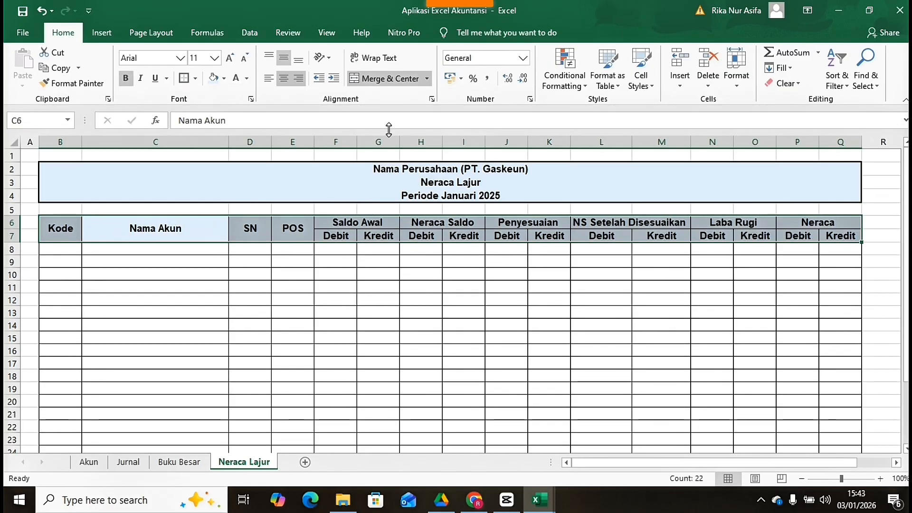
{"action": "left_click", "coordinate": [319, 297]}
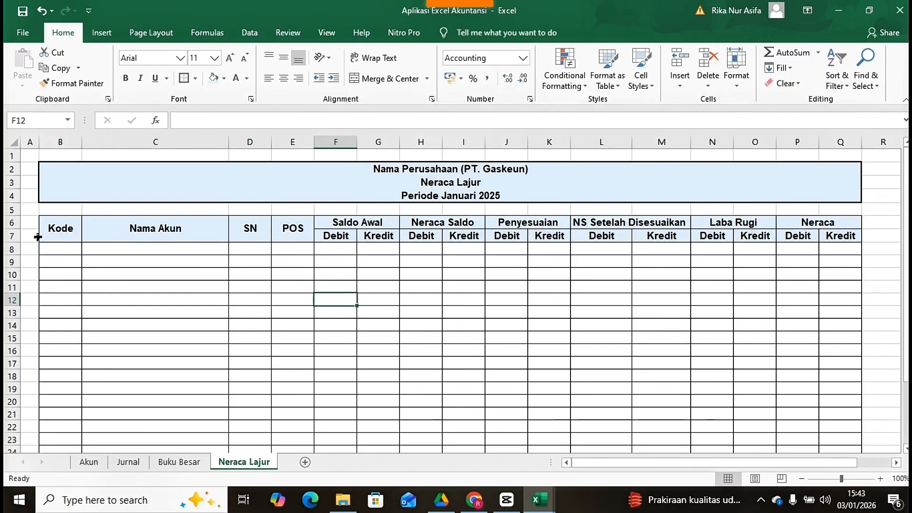
{"action": "left_click_drag", "start_coordinate": [17, 216], "coordinate": [17, 212]}
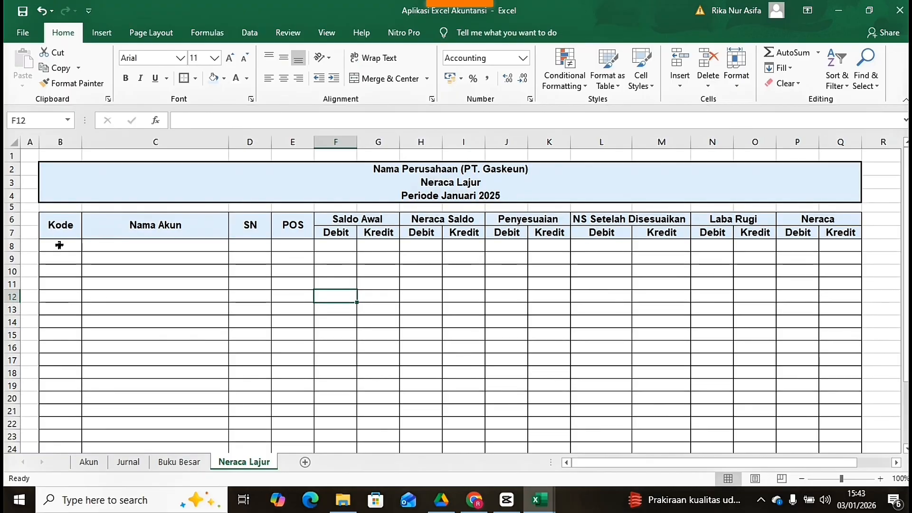
Step: Copy all account codes from the Akun sheet into the Kode column of Neraca Lajur starting at B8, and centre them
{"action": "left_click", "coordinate": [60, 245]}
{"action": "left_click", "coordinate": [88, 462]}
{"action": "scroll", "coordinate": [93, 371], "scroll_direction": "up", "scroll_amount": 2}
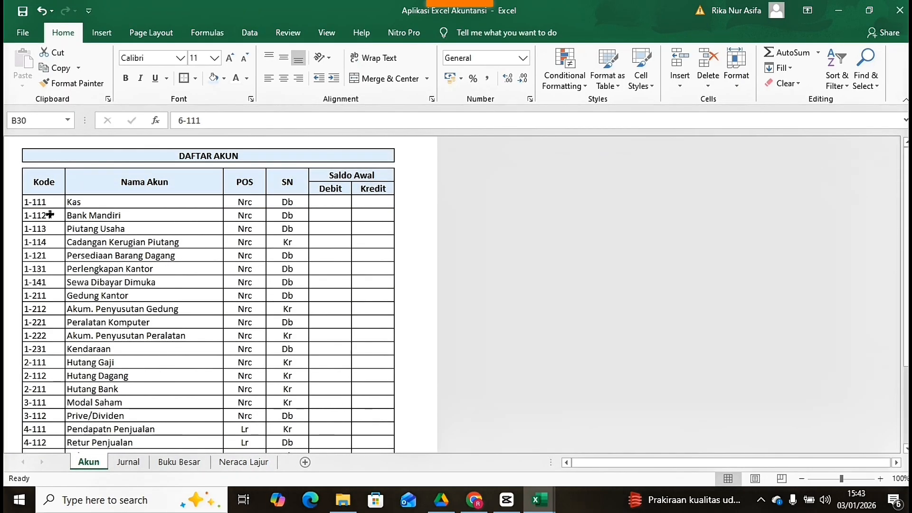
{"action": "left_click", "coordinate": [52, 201]}
{"action": "left_click_drag", "start_coordinate": [57, 203], "coordinate": [46, 438]}
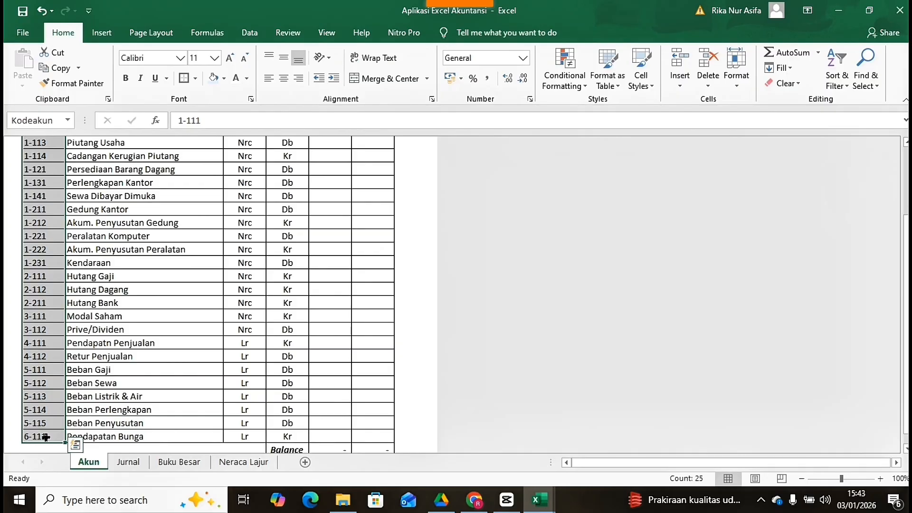
{"action": "key", "text": "ctrl+c"}
{"action": "left_click", "coordinate": [230, 465]}
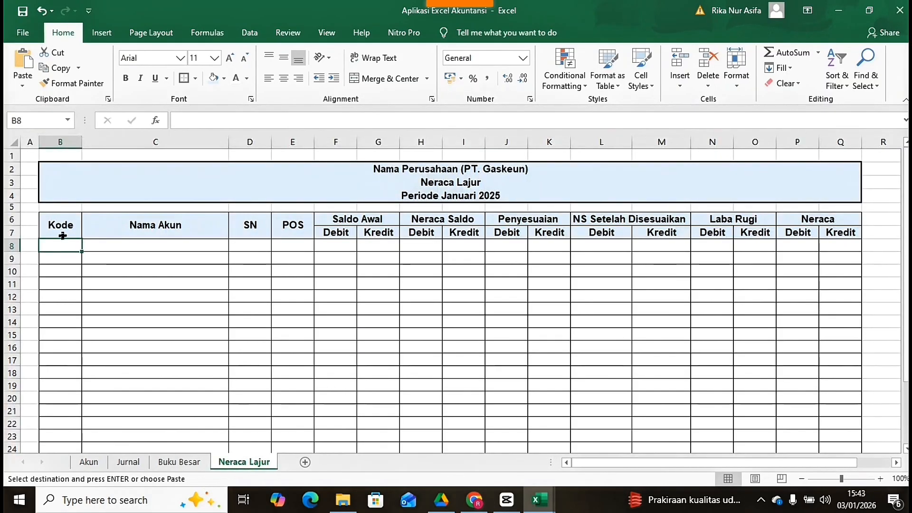
{"action": "key", "text": "ctrl+v"}
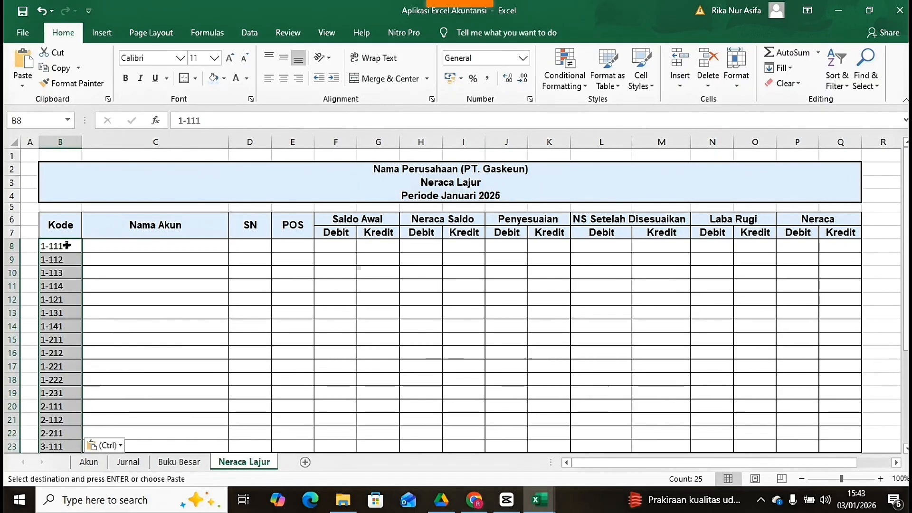
{"action": "left_click", "coordinate": [290, 77]}
Step: Enter the formula =IF(B8="";"";VLOOKUP(B8;T_Akun;2;0)) in C8 to look up the account name
{"action": "left_click", "coordinate": [166, 244]}
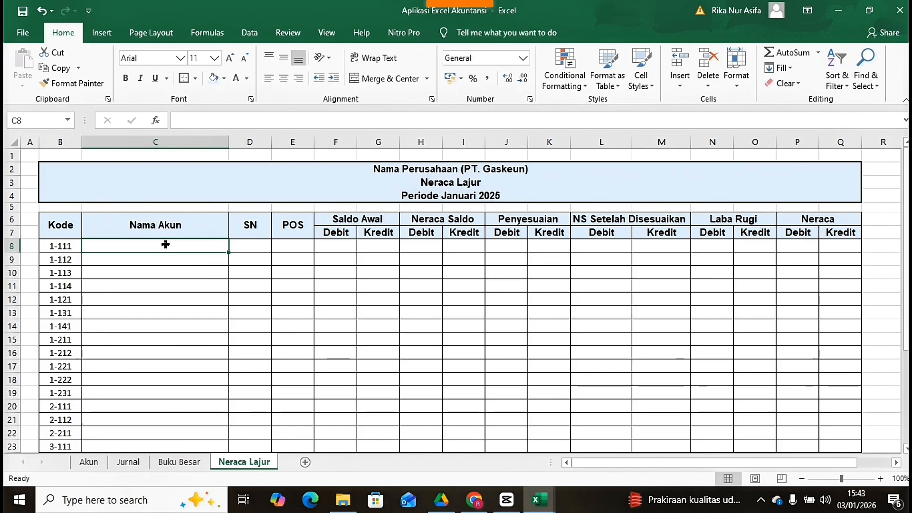
{"action": "type", "text": "=if"}
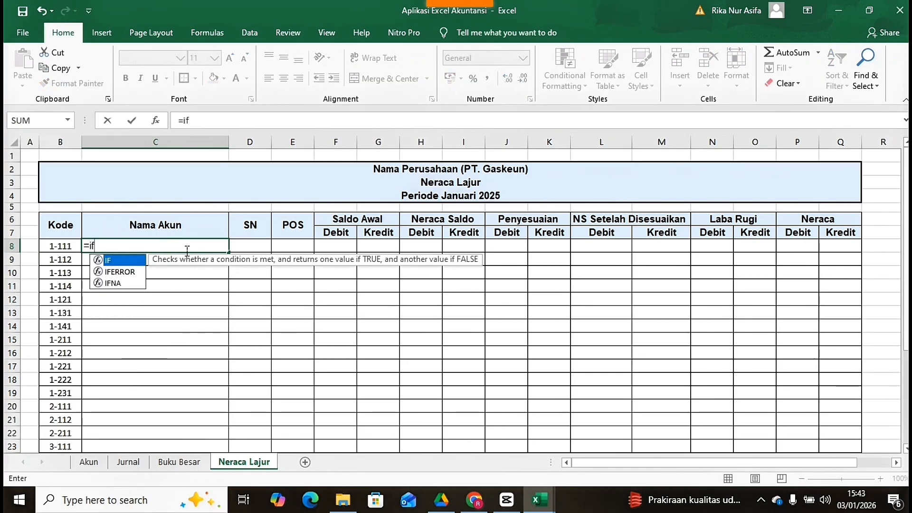
{"action": "double_click", "coordinate": [128, 263]}
{"action": "left_click", "coordinate": [67, 247]}
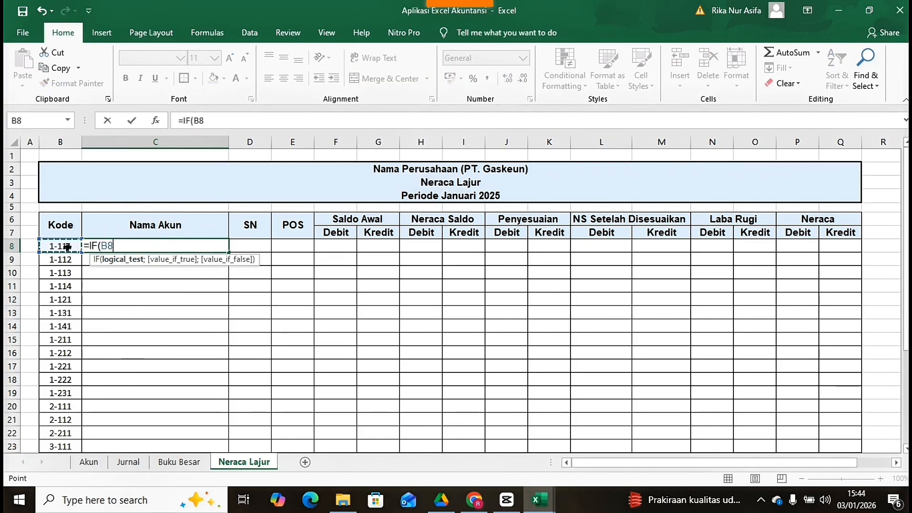
{"action": "type", "text": "=\"\";\""}
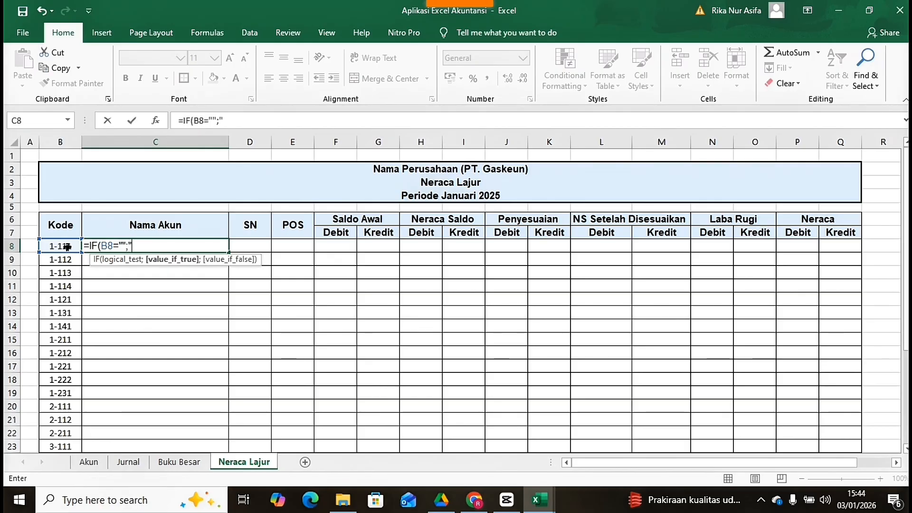
{"action": "type", "text": "\";vloo"}
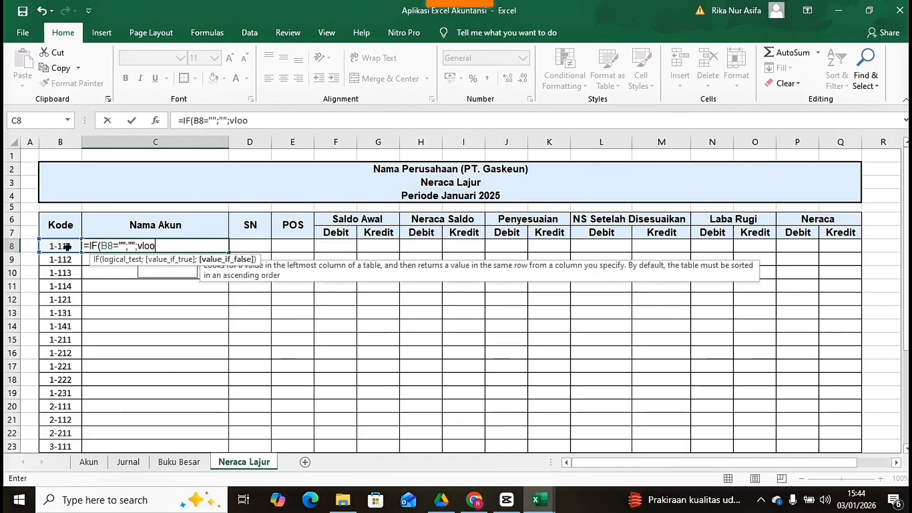
{"action": "double_click", "coordinate": [184, 275]}
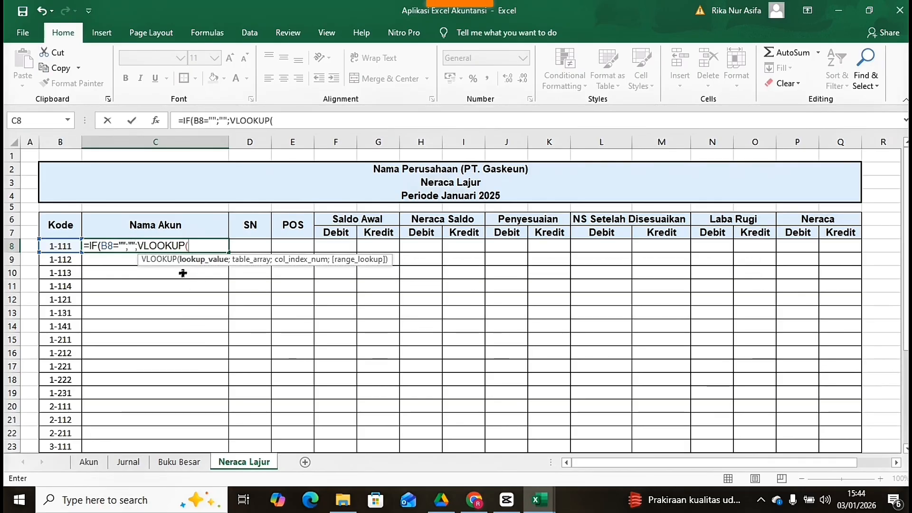
{"action": "left_click", "coordinate": [64, 246]}
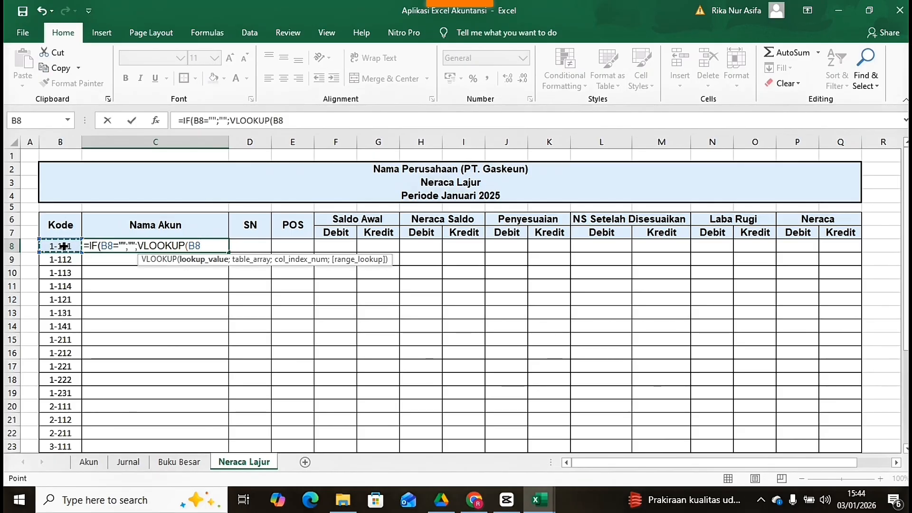
{"action": "type", "text": ";t"}
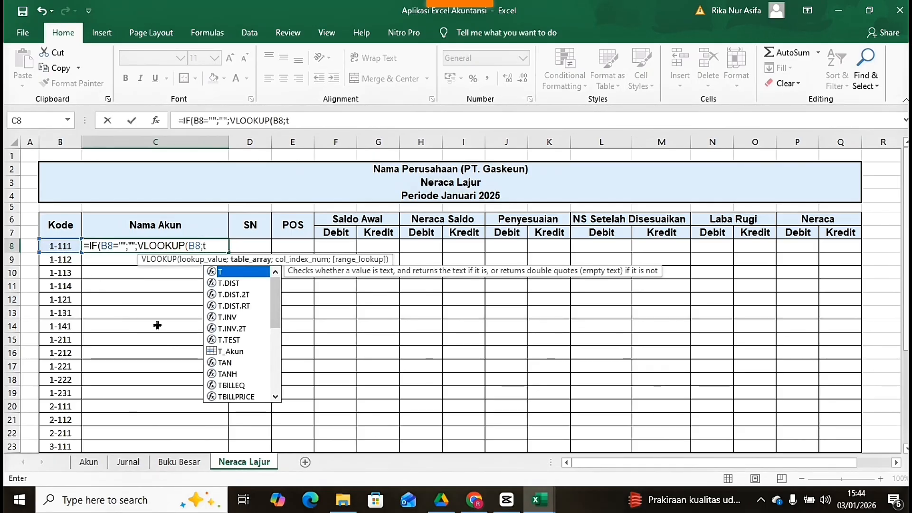
{"action": "double_click", "coordinate": [228, 352]}
{"action": "type", "text": ";"}
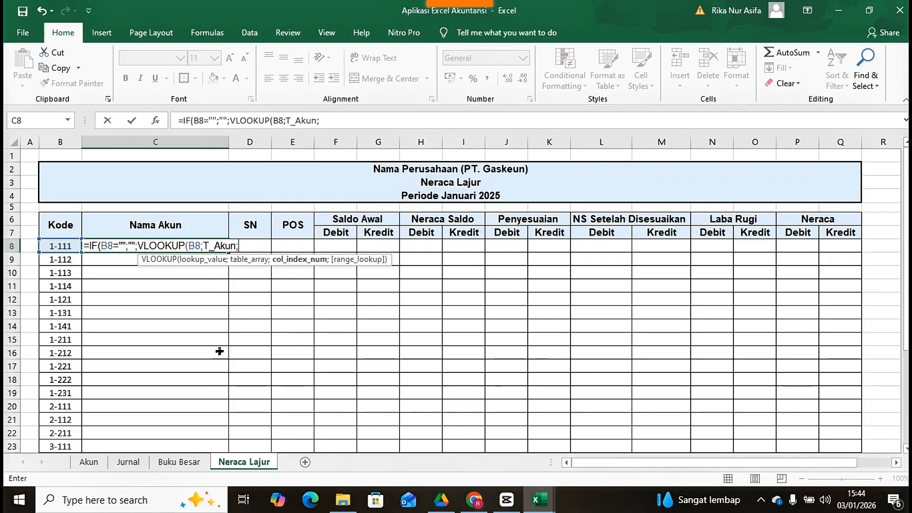
{"action": "type", "text": "2;0)"}
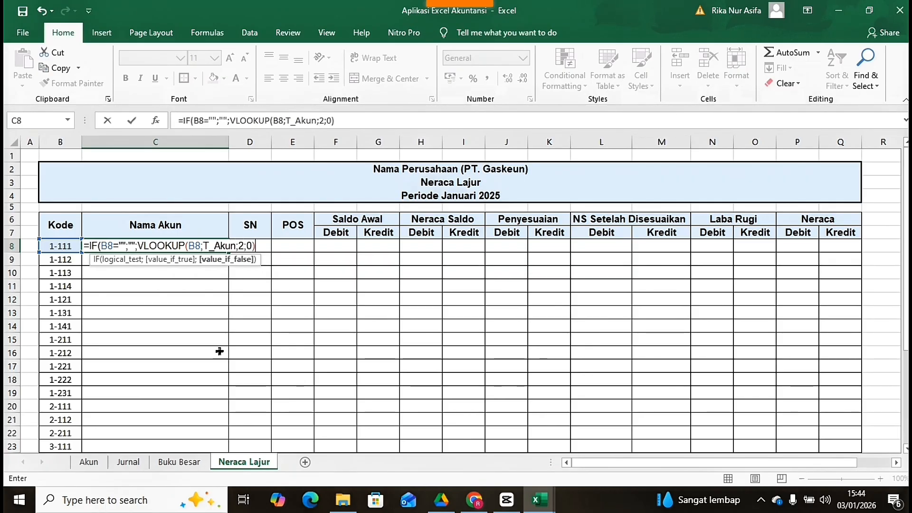
{"action": "key", "text": "Return"}
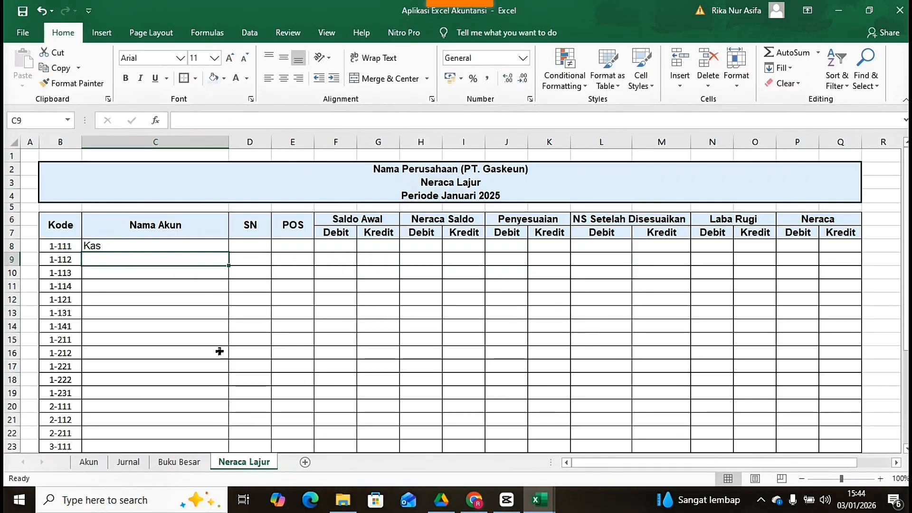
Step: Copy the full text of the account name lookup formula from cell C8
{"action": "left_click", "coordinate": [244, 244]}
{"action": "double_click", "coordinate": [212, 244]}
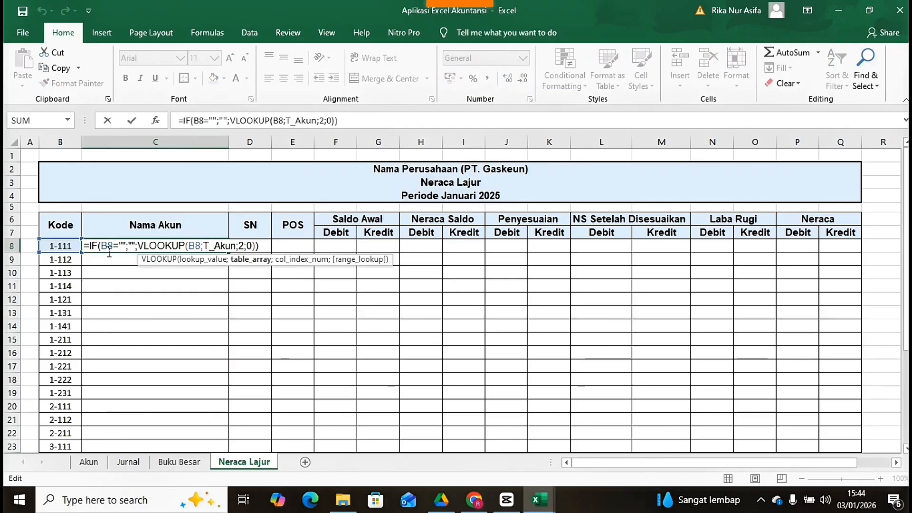
{"action": "left_click_drag", "start_coordinate": [83, 245], "coordinate": [248, 257]}
{"action": "key", "text": "ctrl+c"}
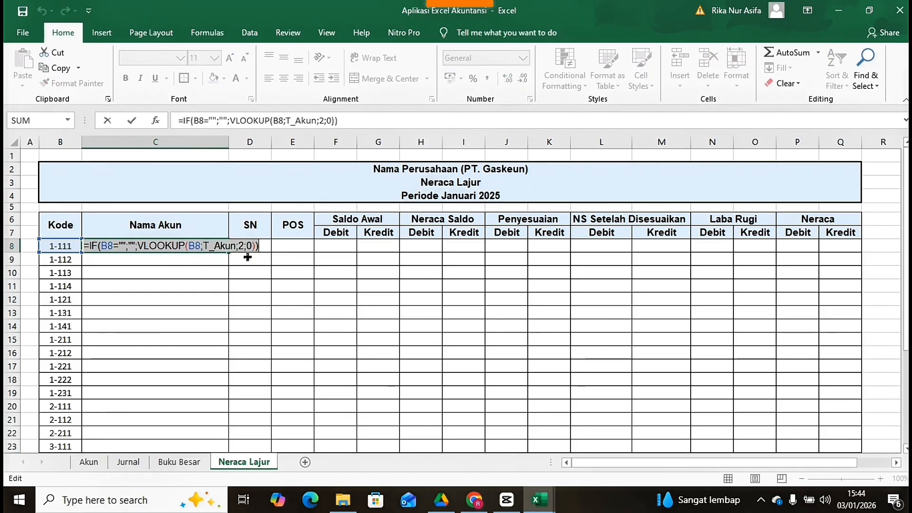
{"action": "type", "text": "="}
{"action": "left_click", "coordinate": [287, 248]}
{"action": "key", "text": "BackSpace"}
{"action": "key", "text": "BackSpace"}
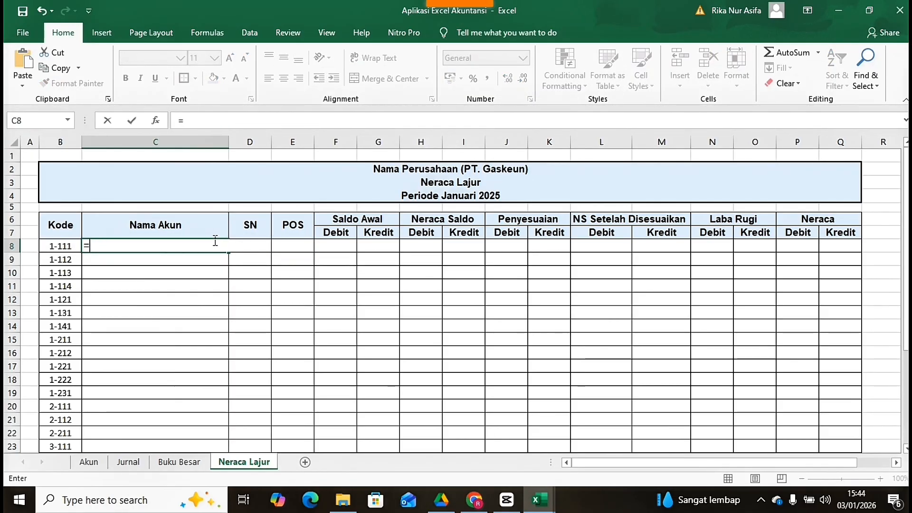
{"action": "key", "text": "BackSpace"}
{"action": "key", "text": "Return"}
{"action": "left_click", "coordinate": [208, 244]}
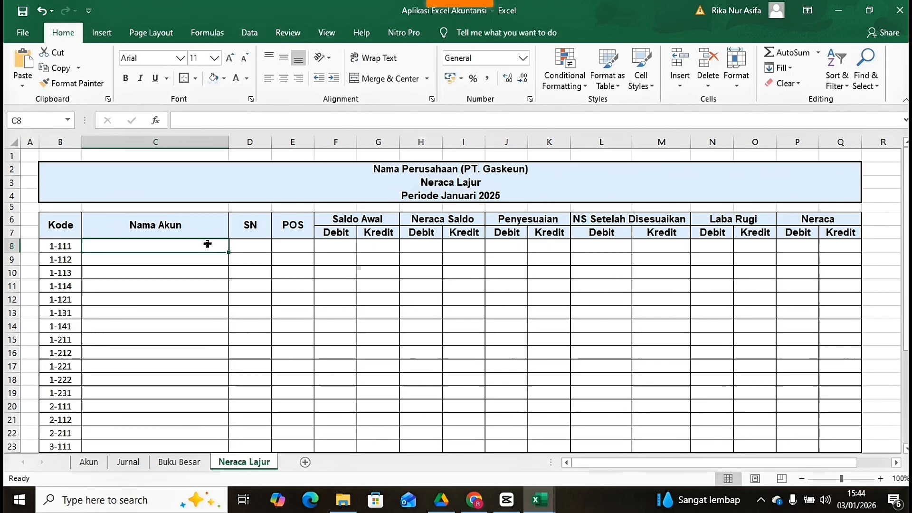
Step: Undo the clearing of cell C8 to restore its account name lookup formula
{"action": "left_click", "coordinate": [41, 11]}
{"action": "left_click", "coordinate": [41, 12]}
{"action": "left_click", "coordinate": [65, 11]}
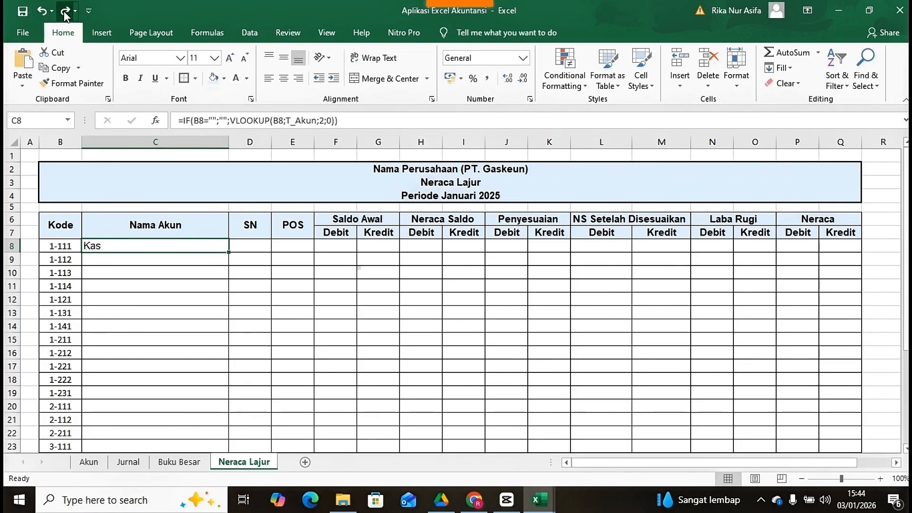
Step: Enter the formula =IF(B8="";"";VLOOKUP(B8;T_Akun;3;0)) in D8 to look up the account's SN
{"action": "double_click", "coordinate": [252, 243]}
{"action": "key", "text": "ctrl+v"}
{"action": "left_click", "coordinate": [391, 247]}
{"action": "key", "text": "BackSpace"}
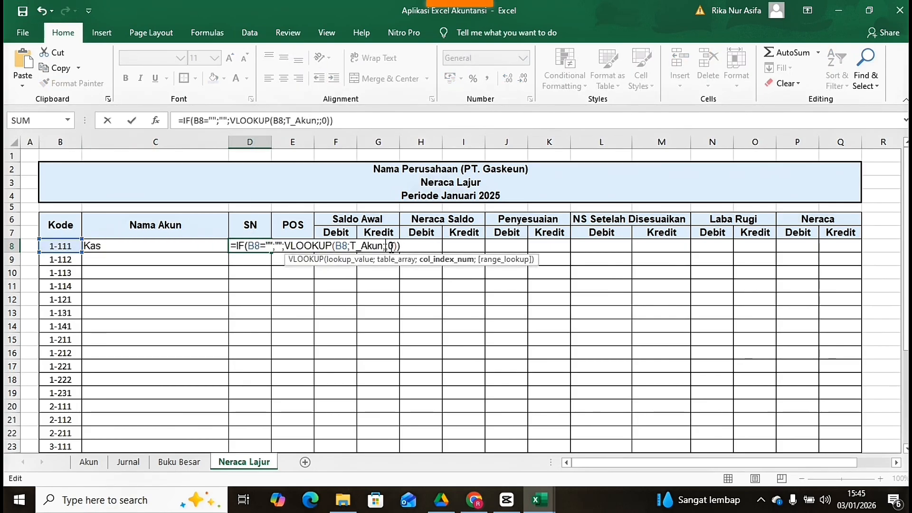
{"action": "type", "text": "3"}
{"action": "key", "text": "Return"}
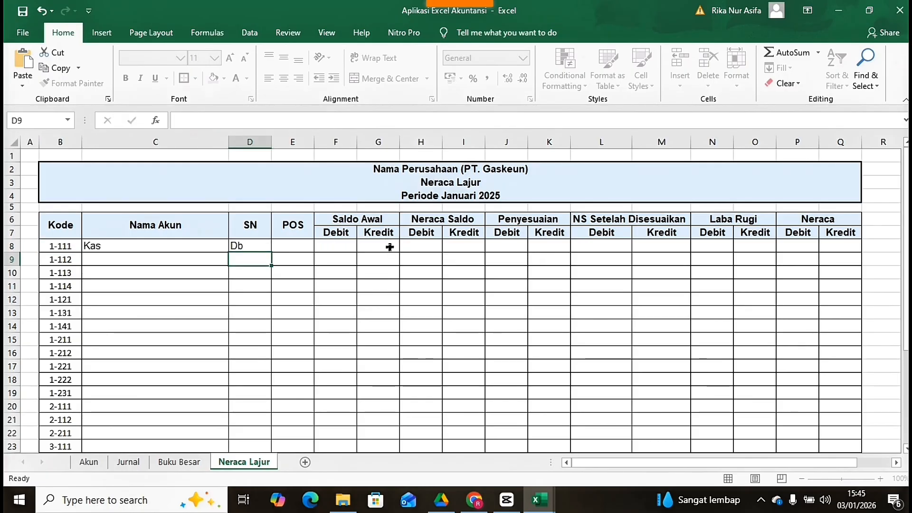
Step: Reuse the copied lookup formula in E8, changing its column index so it returns the account's POS from T_Akun
{"action": "left_click", "coordinate": [291, 250]}
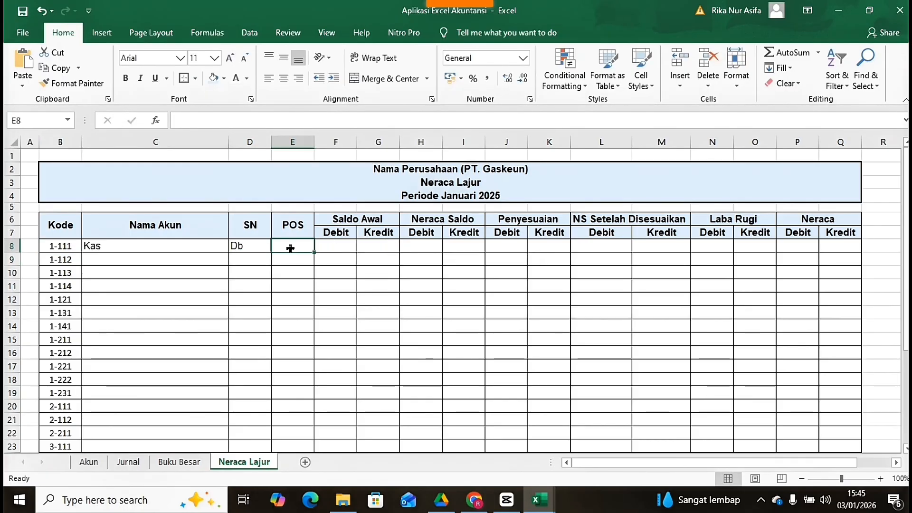
{"action": "key", "text": "ctrl+v"}
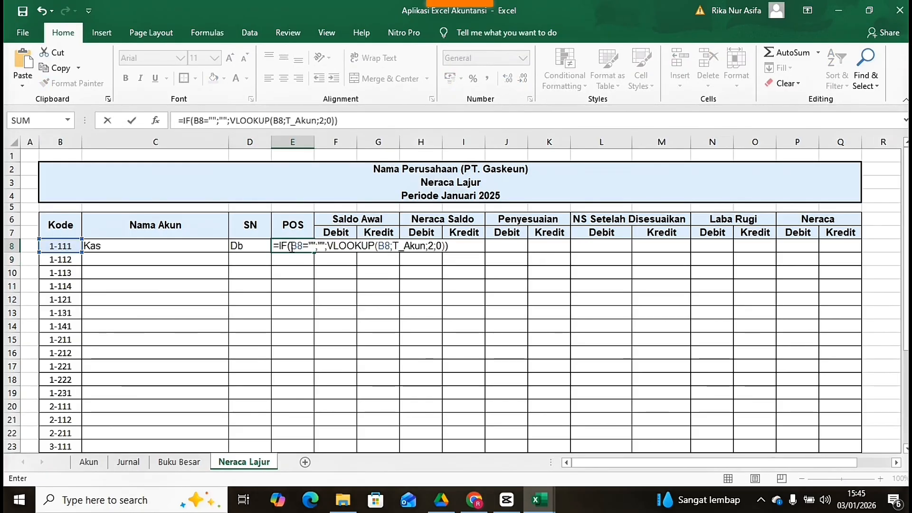
{"action": "left_click", "coordinate": [434, 250]}
{"action": "key", "text": "BackSpace"}
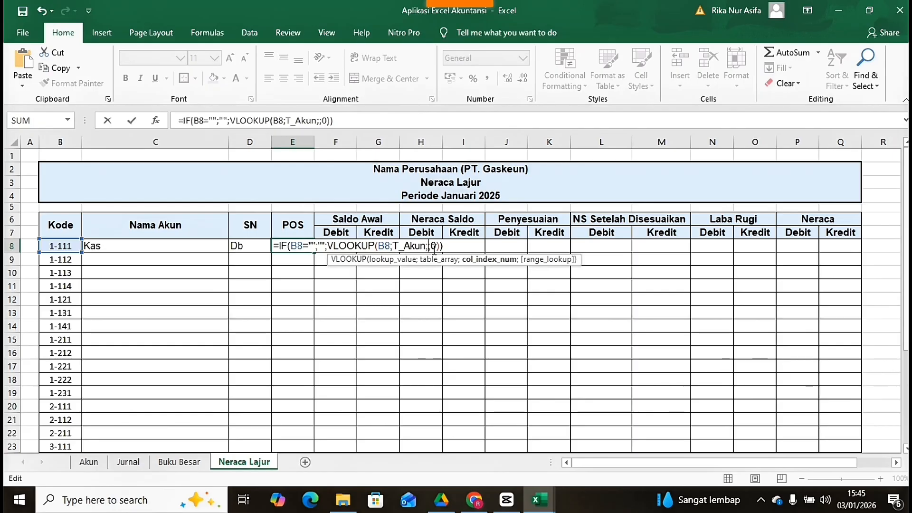
{"action": "type", "text": "3"}
{"action": "key", "text": "Return"}
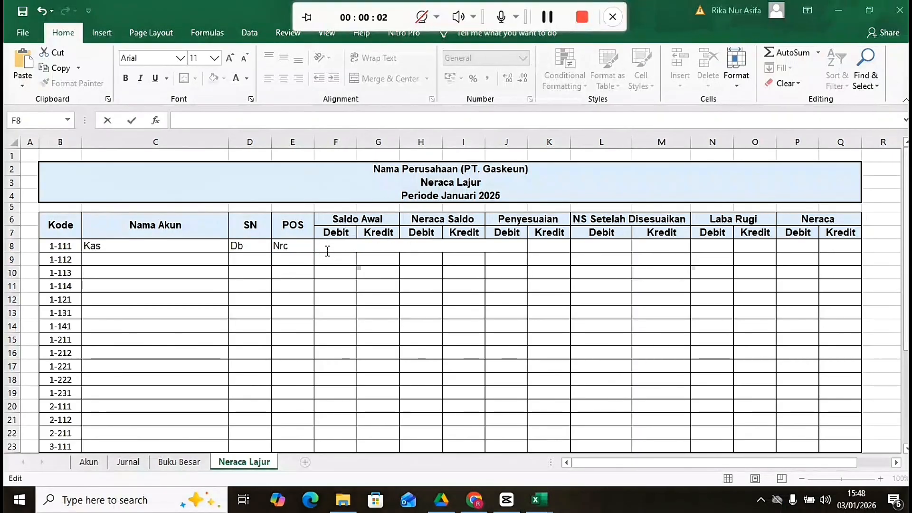
Step: Enter the formula =IF(B8="";"";VLOOKUP(B8;T_Akun;5;0)) in F8 to look up the Saldo Awal debit
{"action": "key", "text": "ctrl+v"}
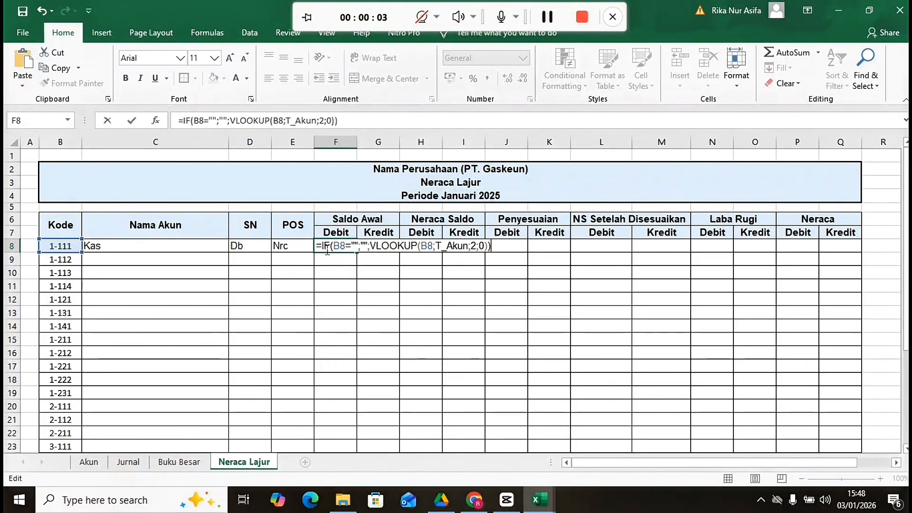
{"action": "left_click", "coordinate": [478, 245]}
{"action": "key", "text": "BackSpace"}
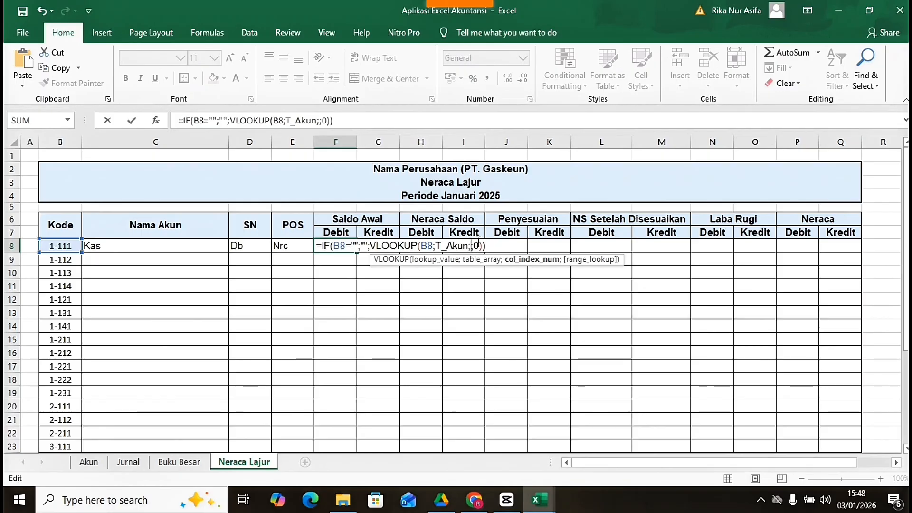
{"action": "type", "text": "5"}
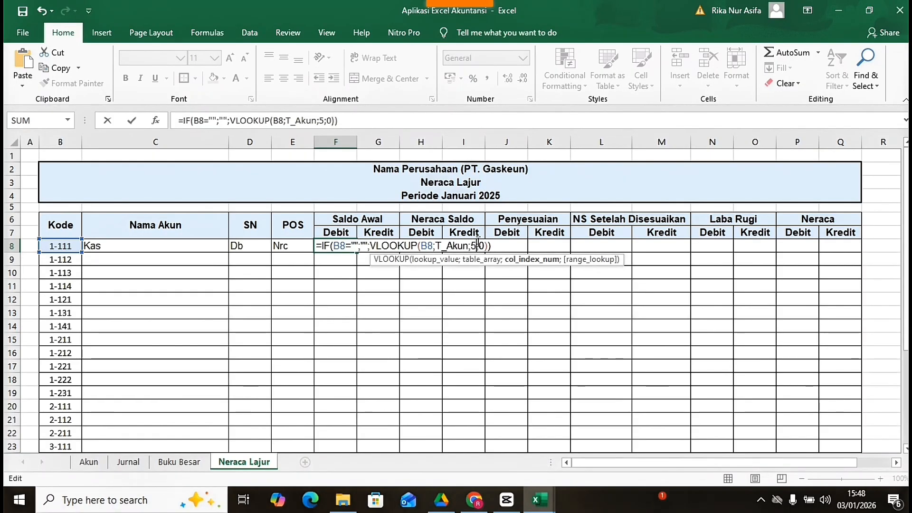
{"action": "key", "text": "Return"}
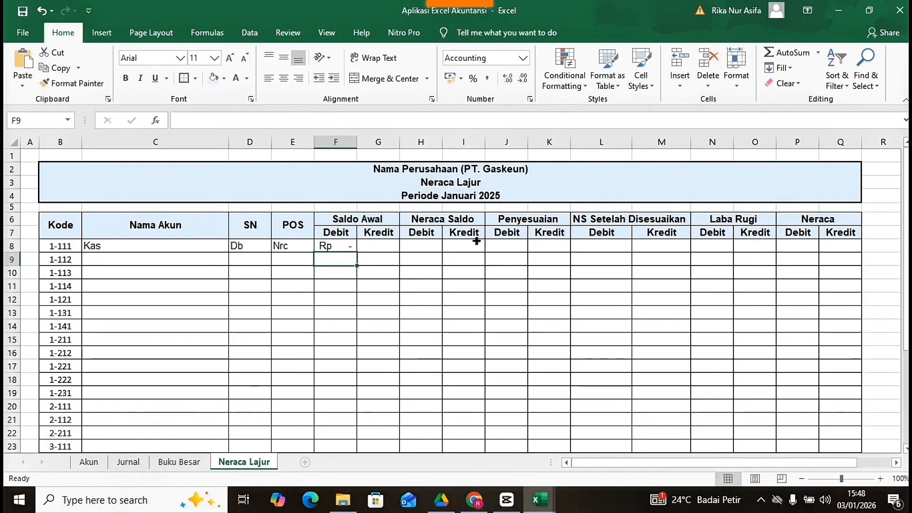
Step: Enter the formula =IF(B8="";"";VLOOKUP(B8;T_Akun;6;0)) in G8 to look up the Saldo Awal credit
{"action": "double_click", "coordinate": [370, 247]}
{"action": "key", "text": "ctrl+v"}
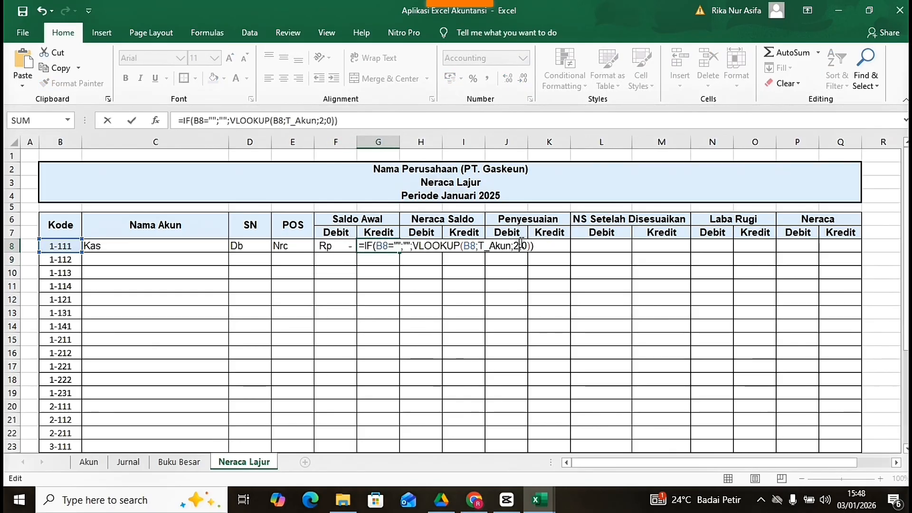
{"action": "left_click", "coordinate": [521, 244]}
{"action": "key", "text": "BackSpace"}
{"action": "type", "text": "6"}
{"action": "key", "text": "Return"}
Step: Fill the lookup formulas in C8:G8 down through all the account rows of Neraca Lajur
{"action": "left_click", "coordinate": [164, 248]}
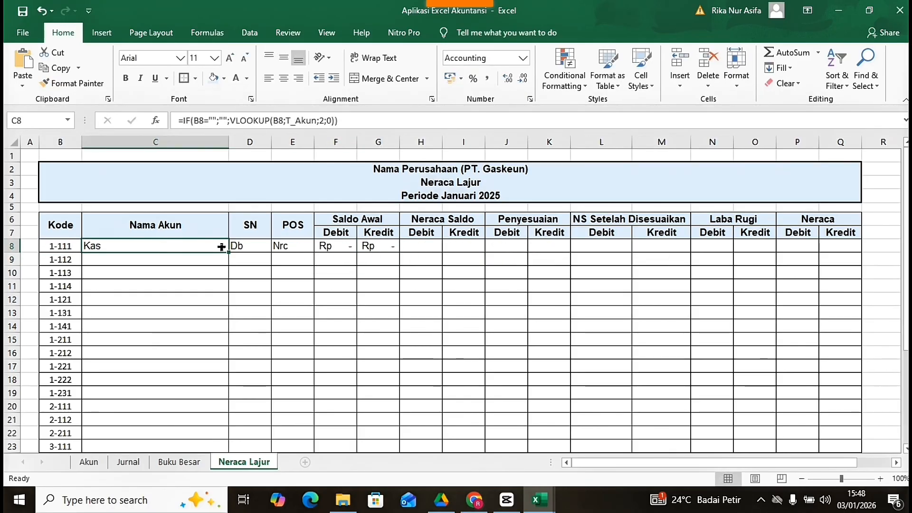
{"action": "left_click_drag", "start_coordinate": [221, 247], "coordinate": [390, 383]}
{"action": "scroll", "coordinate": [350, 332], "scroll_direction": "up", "scroll_amount": 4}
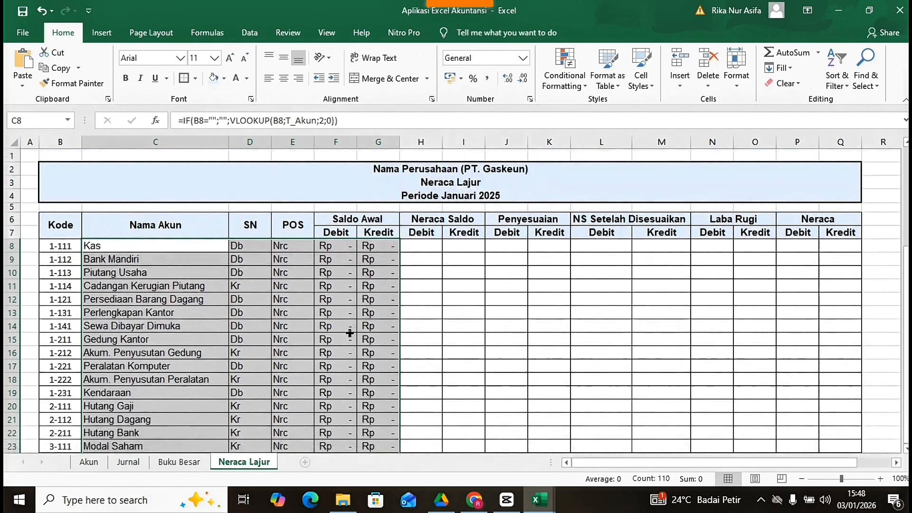
Step: Apply the accounting number format to columns F through Q of the Neraca Lajur sheet
{"action": "left_click", "coordinate": [432, 245]}
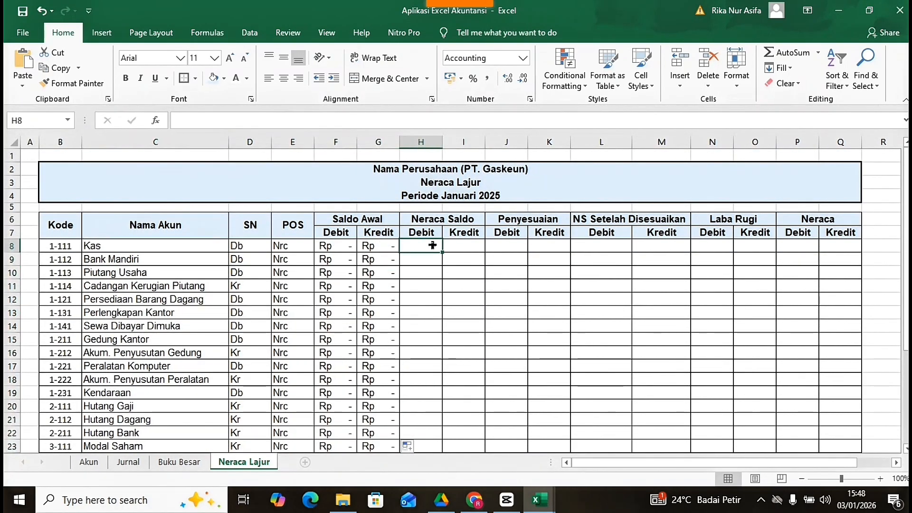
{"action": "left_click_drag", "start_coordinate": [336, 141], "coordinate": [859, 143]}
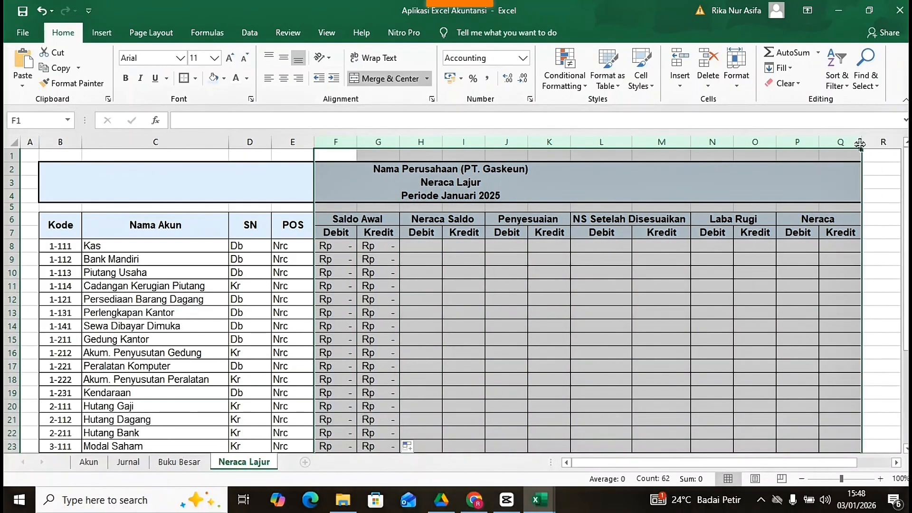
{"action": "left_click", "coordinate": [461, 79]}
{"action": "left_click", "coordinate": [455, 78]}
{"action": "left_click", "coordinate": [446, 258]}
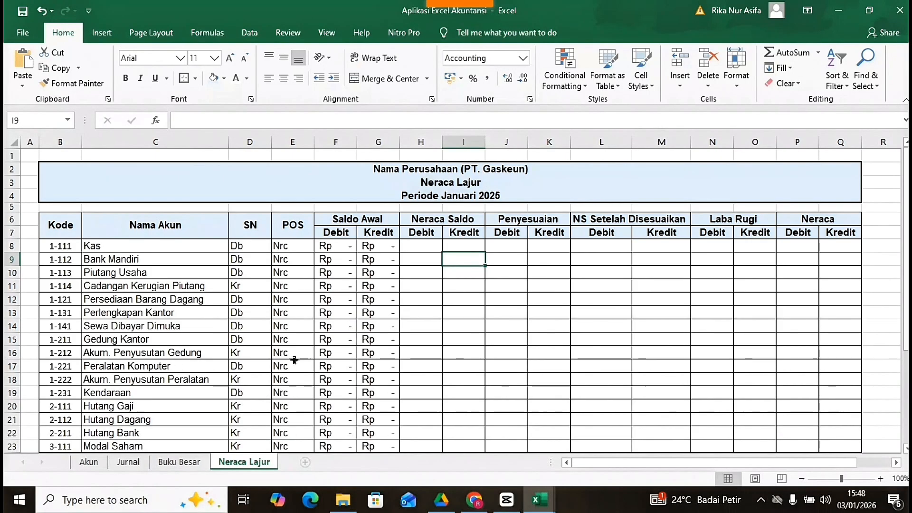
Step: Show the row and column headings on the Jurnal sheet and unhide helper columns B and C
{"action": "left_click", "coordinate": [135, 464]}
{"action": "left_click", "coordinate": [327, 34]}
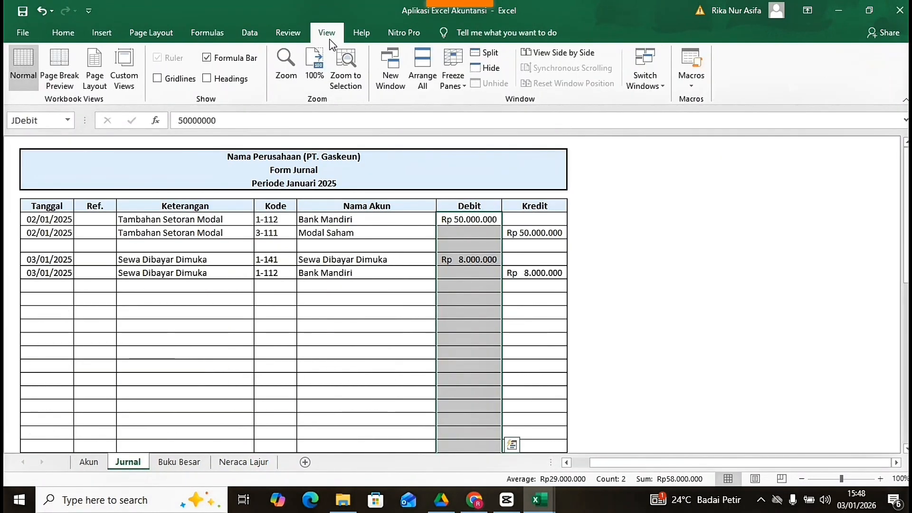
{"action": "left_click", "coordinate": [242, 80]}
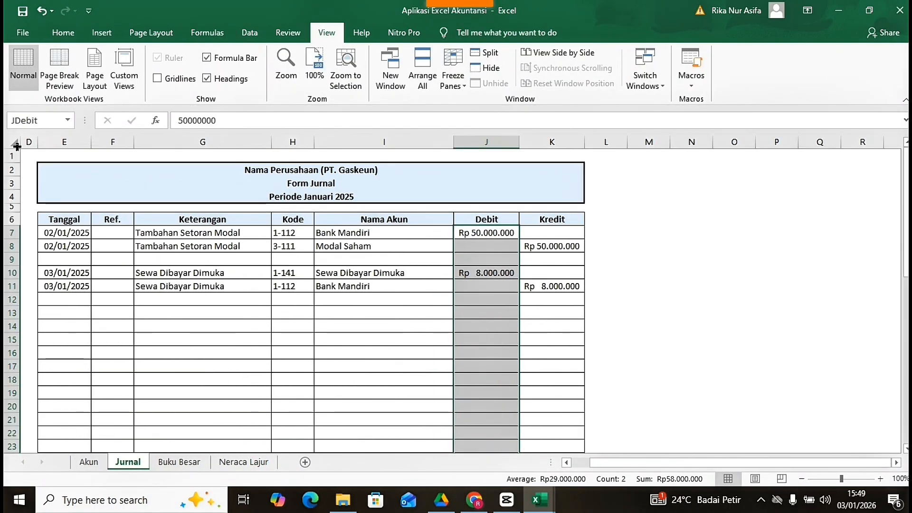
{"action": "left_click_drag", "start_coordinate": [19, 144], "coordinate": [45, 146]}
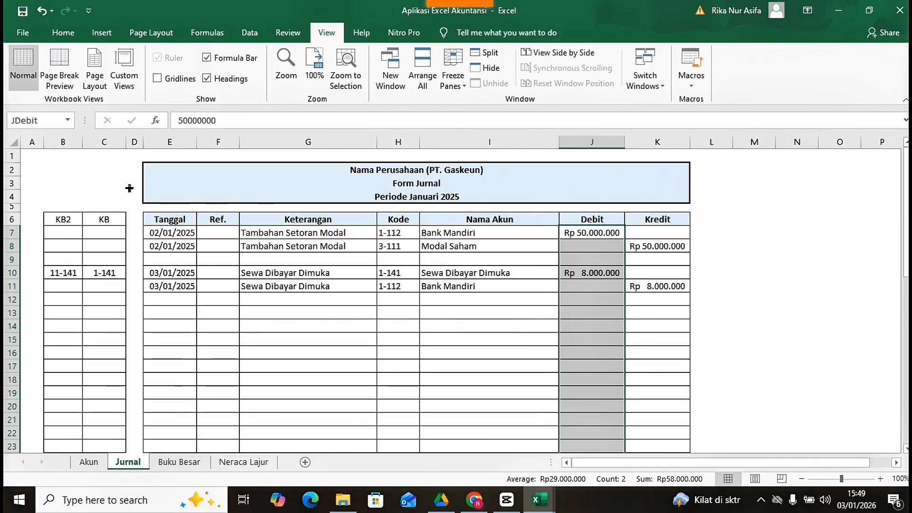
Step: Insert two new columns before the KB2 helper column on the Jurnal sheet and widen the new column B
{"action": "right_click", "coordinate": [72, 142]}
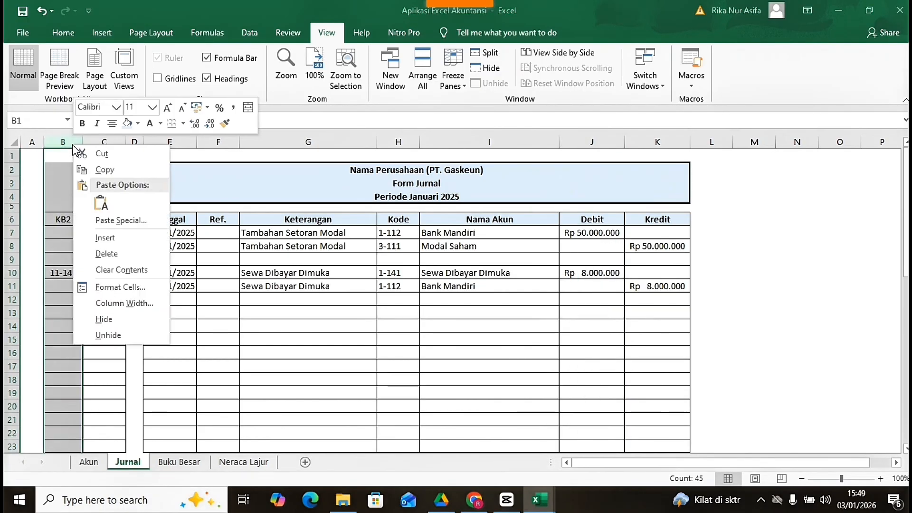
{"action": "left_click", "coordinate": [101, 236]}
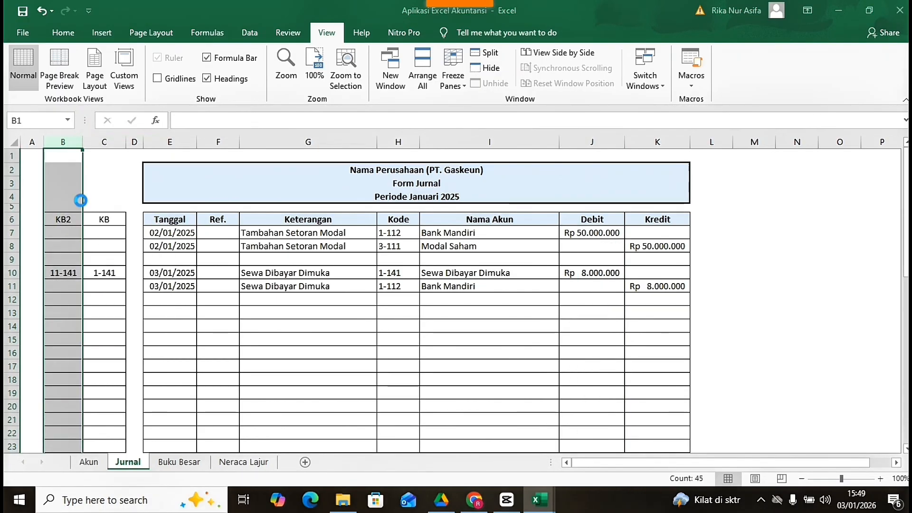
{"action": "right_click", "coordinate": [55, 141]}
{"action": "left_click", "coordinate": [80, 242]}
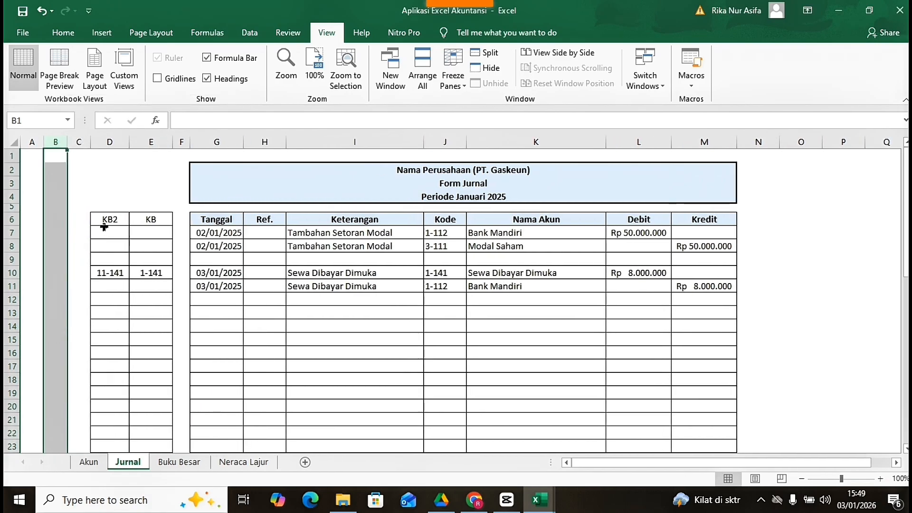
{"action": "left_click_drag", "start_coordinate": [66, 142], "coordinate": [129, 148]}
Step: Copy the KB2 and KB headings from D6:E6 into B6:C6
{"action": "left_click_drag", "start_coordinate": [155, 218], "coordinate": [190, 219]}
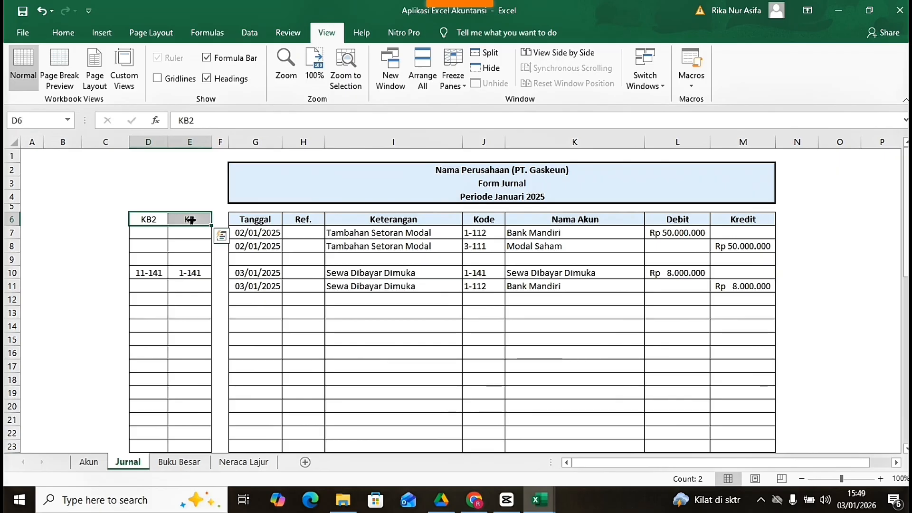
{"action": "key", "text": "ctrl+c"}
{"action": "left_click", "coordinate": [73, 221]}
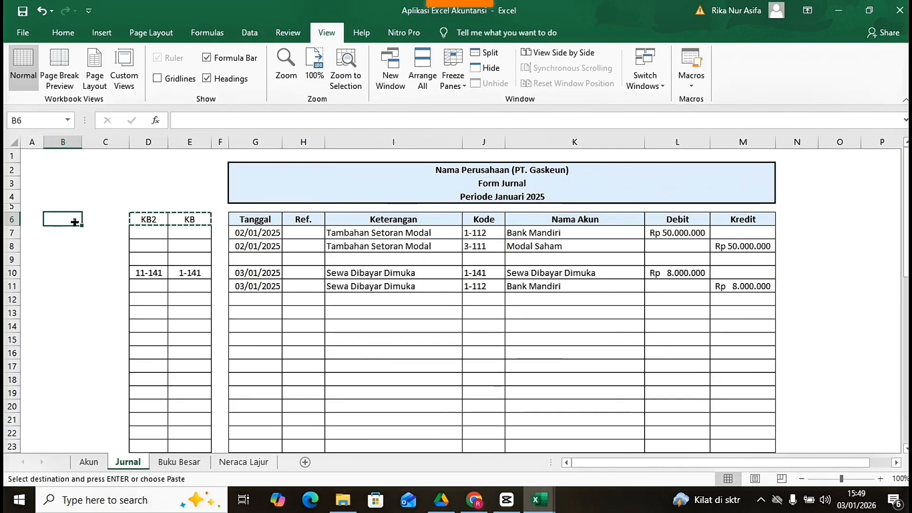
{"action": "key", "text": "ctrl+v"}
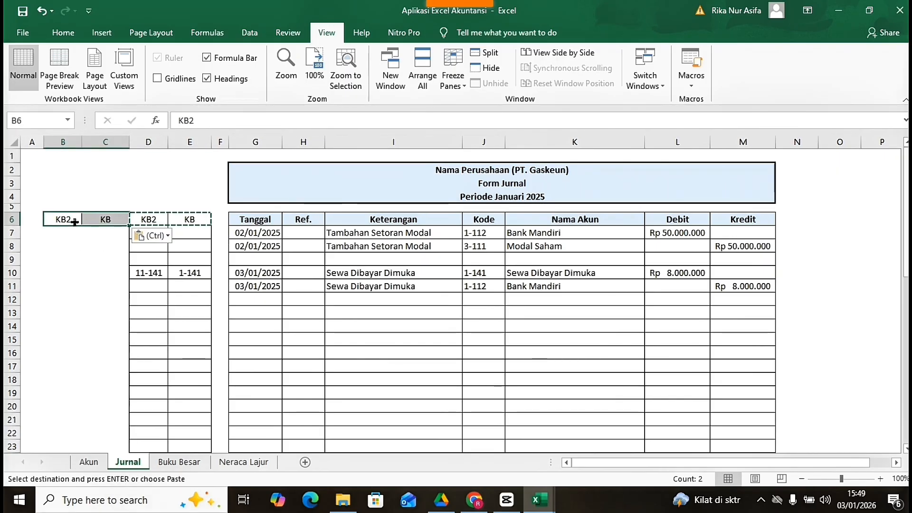
{"action": "key", "text": "Escape"}
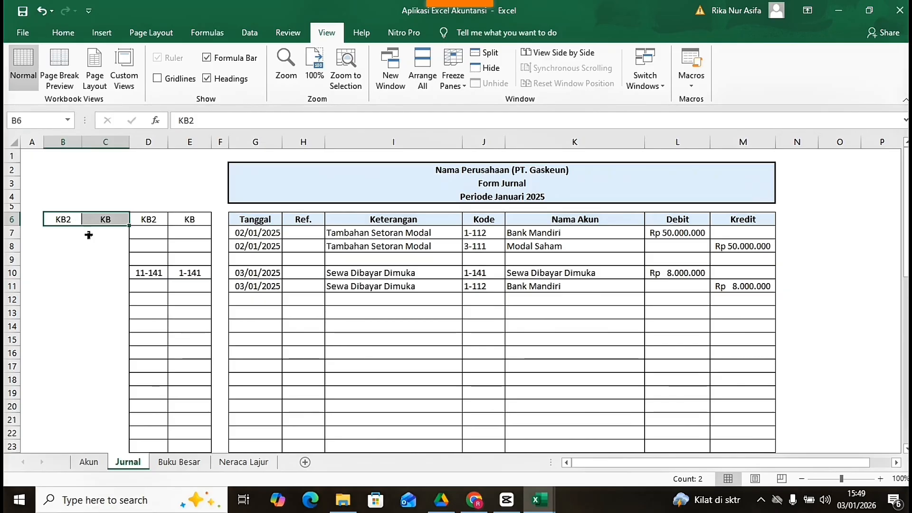
Step: Apply all borders to the new helper range B6:C50
{"action": "left_click_drag", "start_coordinate": [71, 221], "coordinate": [113, 423]}
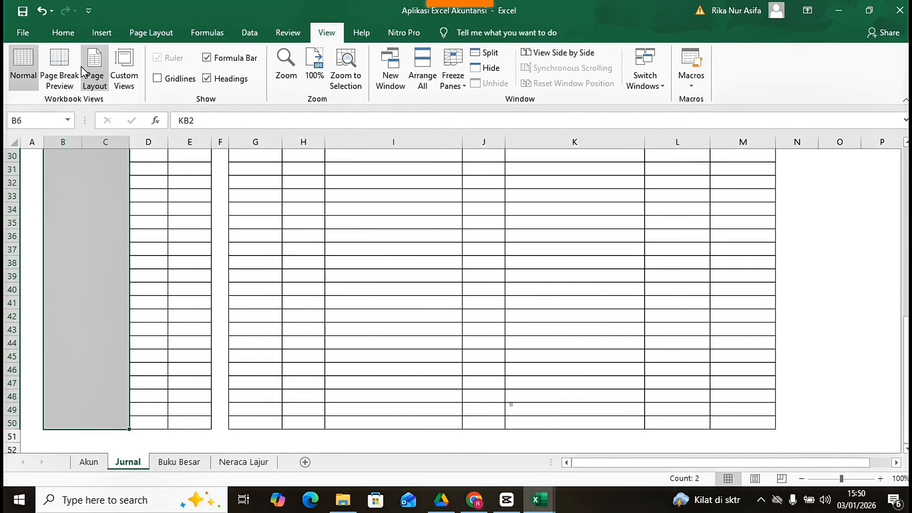
{"action": "left_click", "coordinate": [63, 32]}
{"action": "left_click", "coordinate": [195, 78]}
{"action": "left_click", "coordinate": [200, 194]}
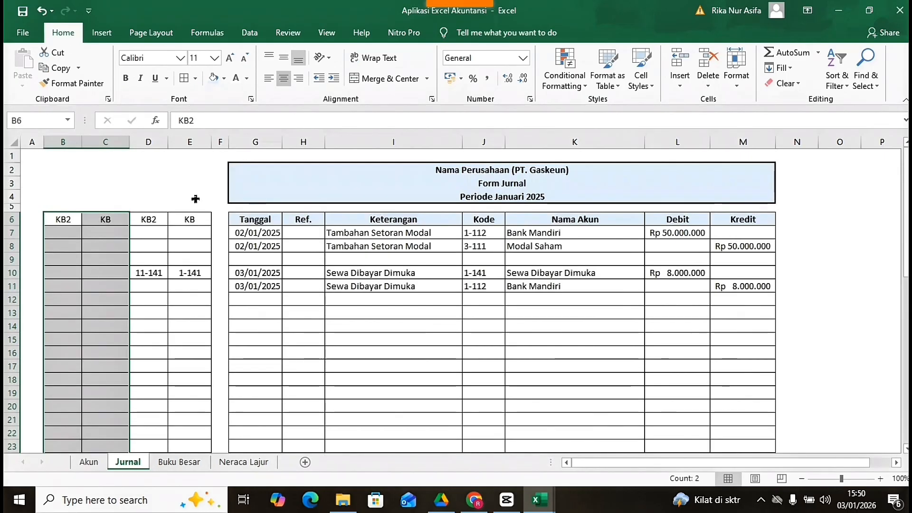
{"action": "left_click", "coordinate": [300, 299]}
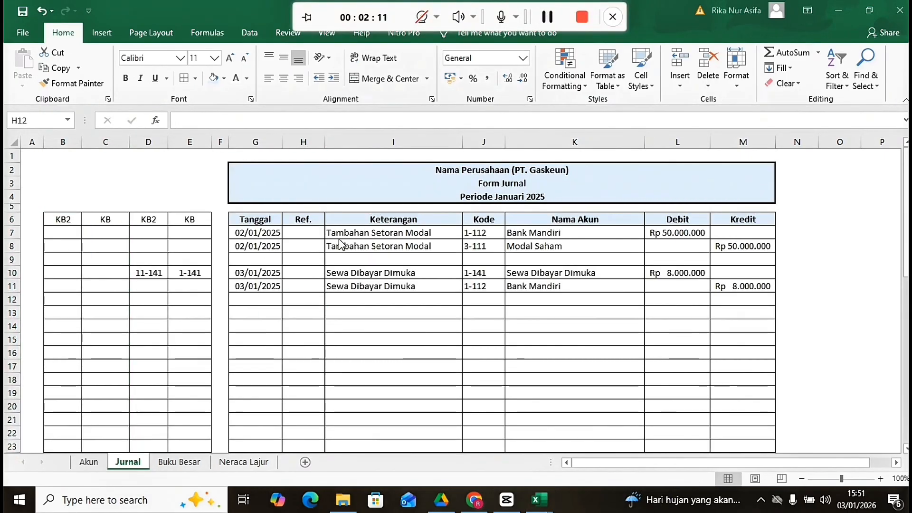
Step: Enter the reference JP-001 in H10 for the Sewa Dibayar Dimuka entry and link H11 to it with =H10
{"action": "left_click", "coordinate": [310, 270]}
{"action": "type", "text": "JP-001"}
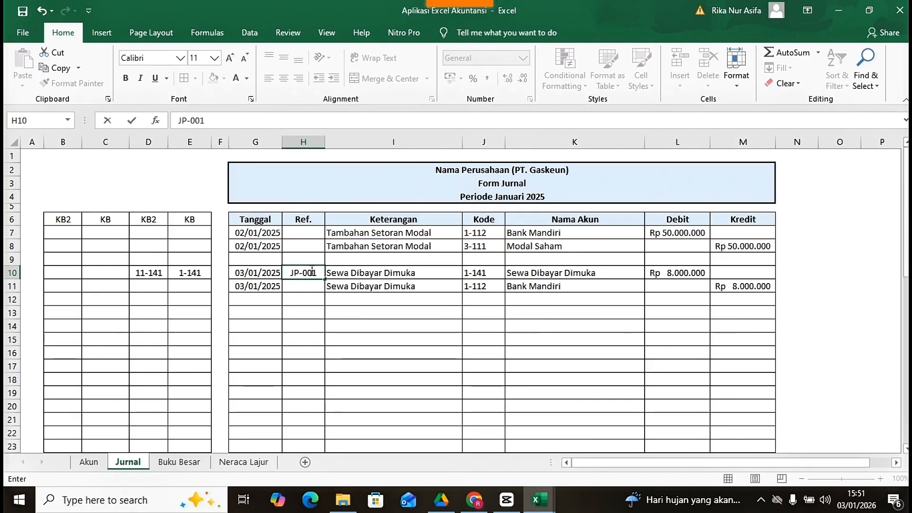
{"action": "left_click", "coordinate": [312, 272]}
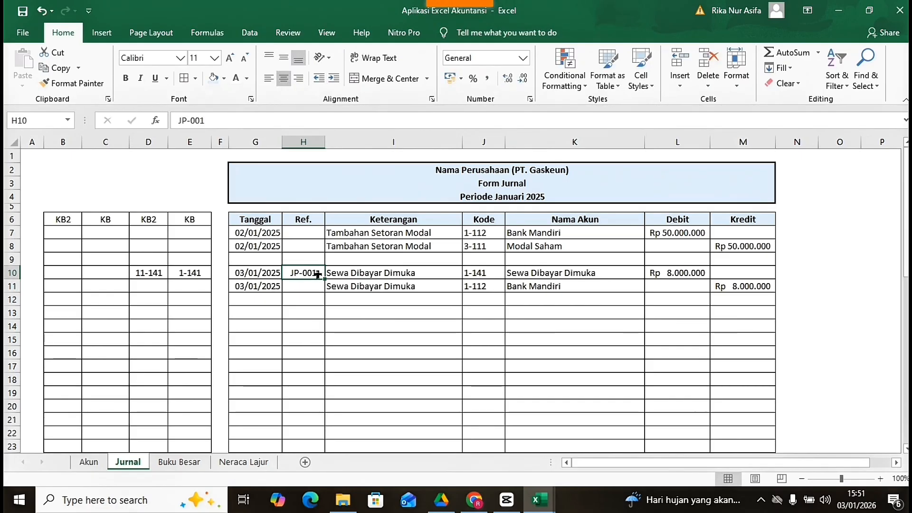
{"action": "left_click", "coordinate": [304, 289]}
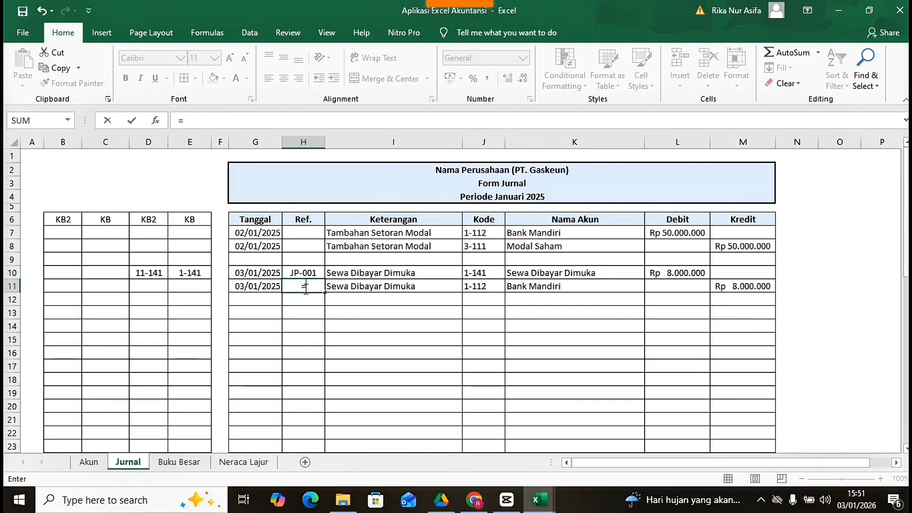
{"action": "left_click", "coordinate": [300, 272]}
{"action": "key", "text": "Return"}
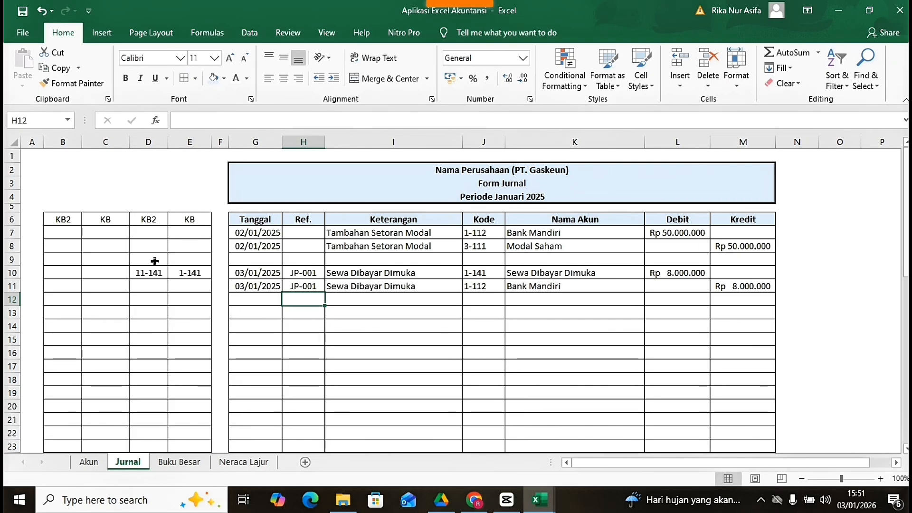
Step: Enter the formula =IF(LEFT(H7;3)="JP-";J7;"") in C7 of the new KB column
{"action": "left_click", "coordinate": [98, 238]}
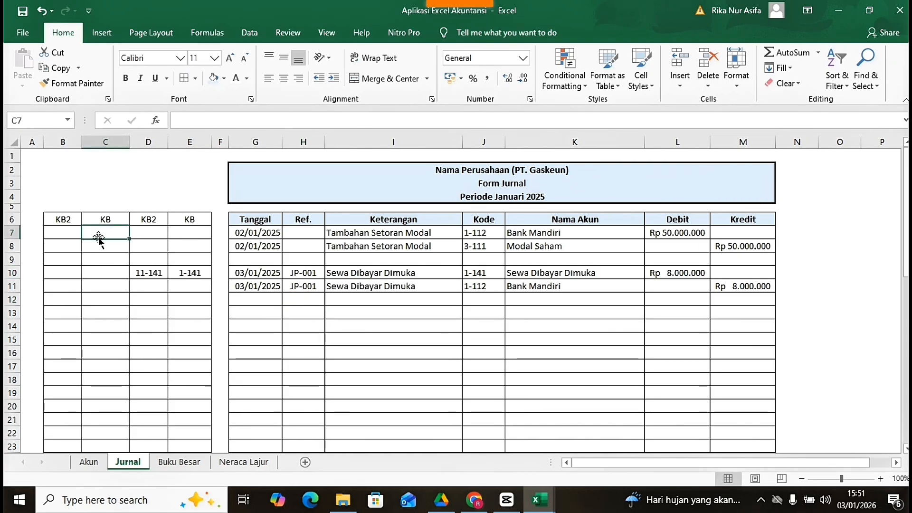
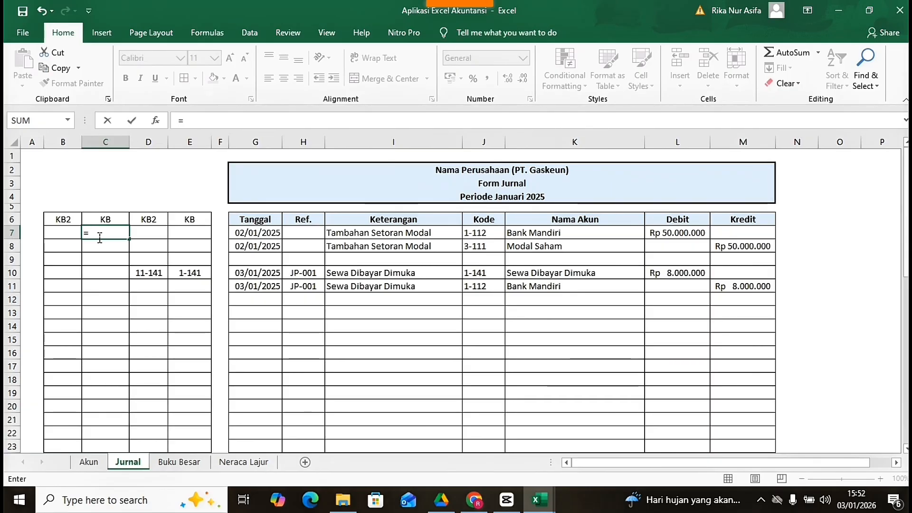
{"action": "type", "text": "IF"}
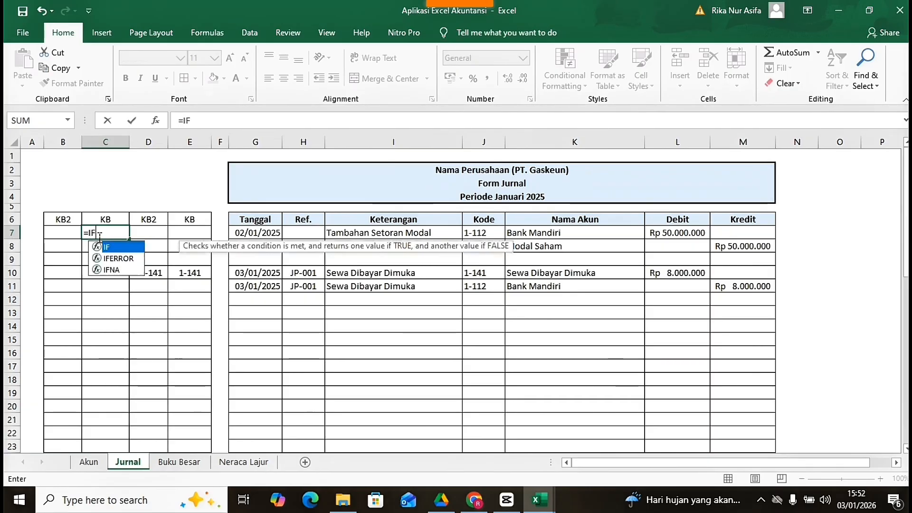
{"action": "double_click", "coordinate": [112, 248]}
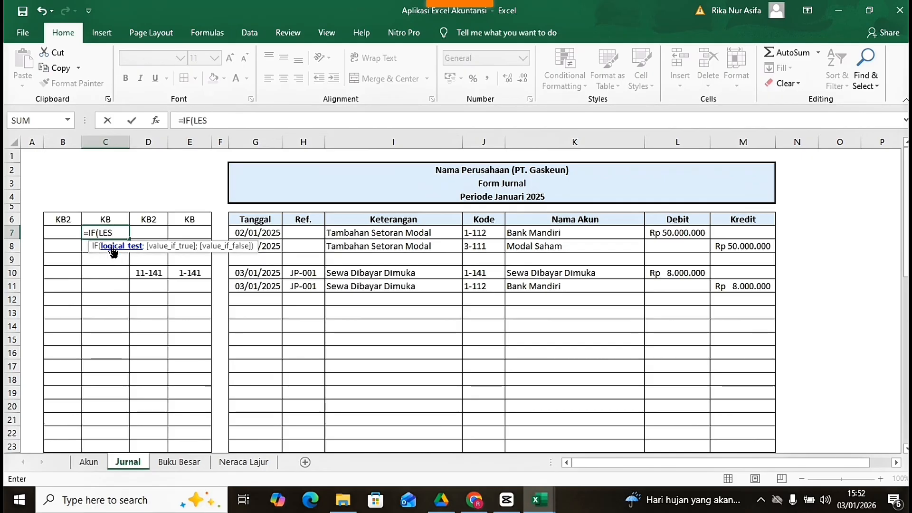
{"action": "type", "text": "FT"}
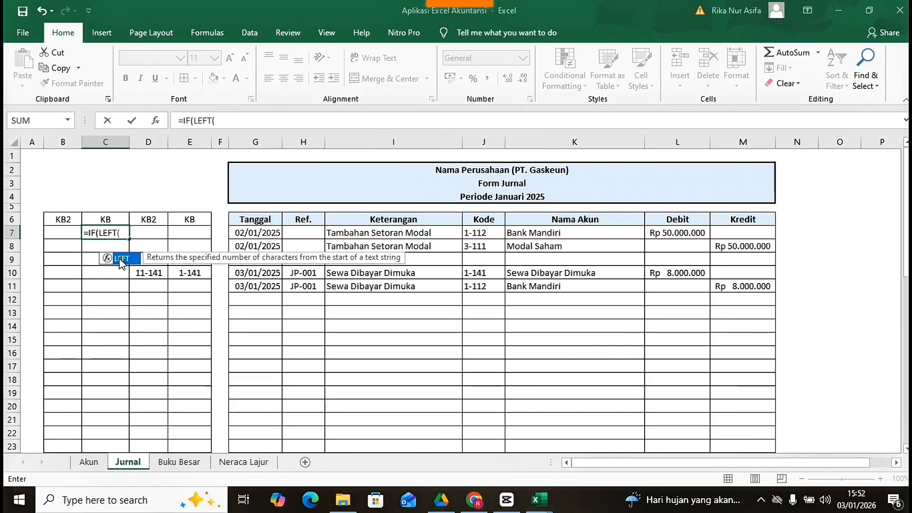
{"action": "type", "text": "("}
{"action": "left_click", "coordinate": [314, 231]}
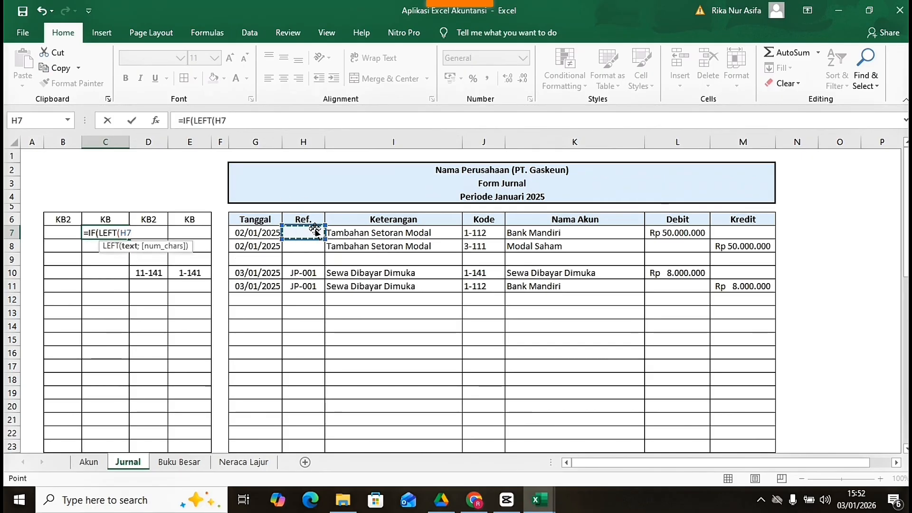
{"action": "type", "text": ";3"}
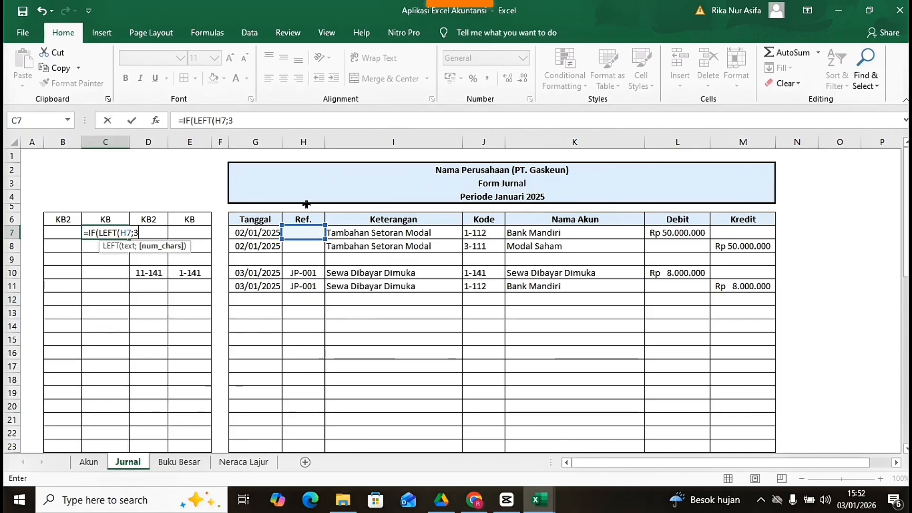
{"action": "left_click", "coordinate": [544, 16]}
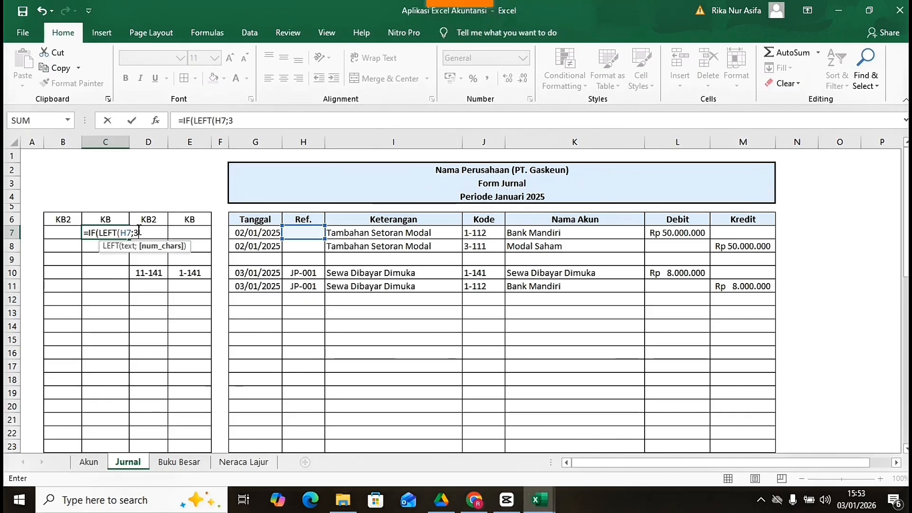
{"action": "type", "text": ")=\"J"}
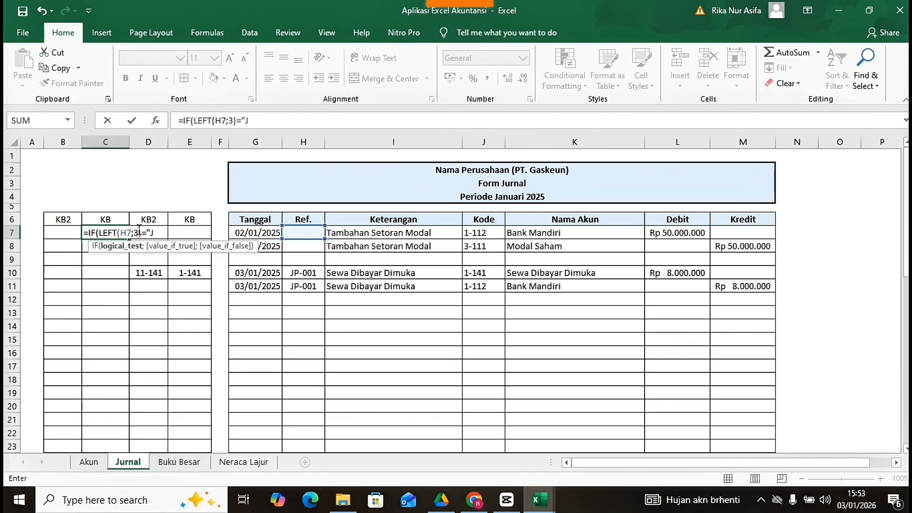
{"action": "type", "text": "P-\";"}
{"action": "left_click", "coordinate": [476, 232]}
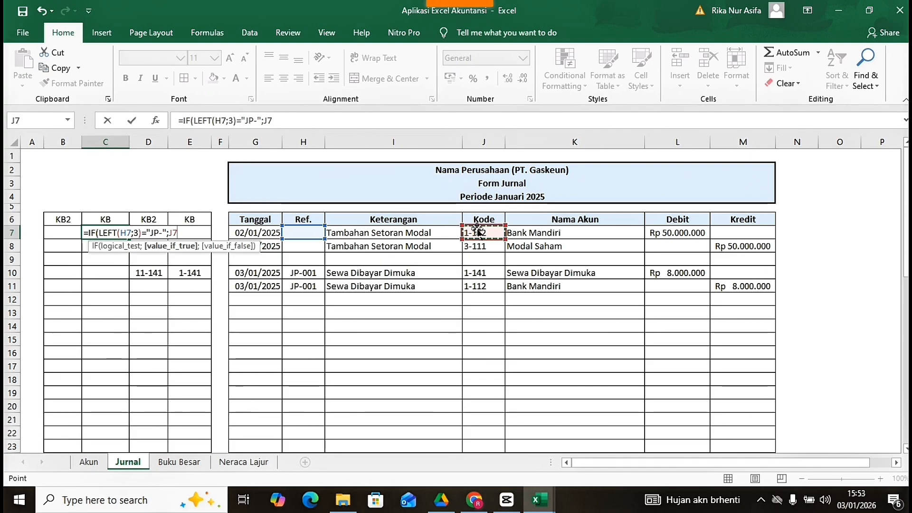
{"action": "type", "text": ";\"\""}
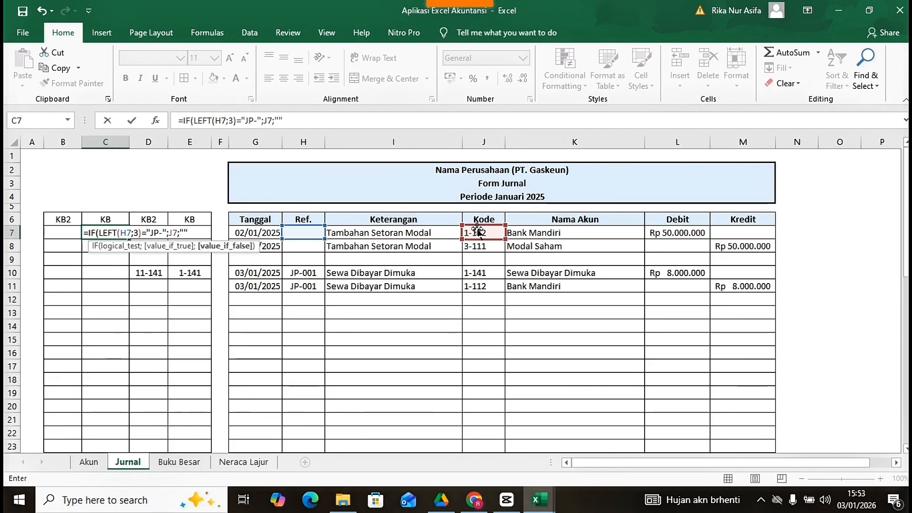
{"action": "type", "text": ")"}
{"action": "key", "text": "Return"}
Step: Fill the C7 formula down the KB column to row 50
{"action": "left_click", "coordinate": [127, 232]}
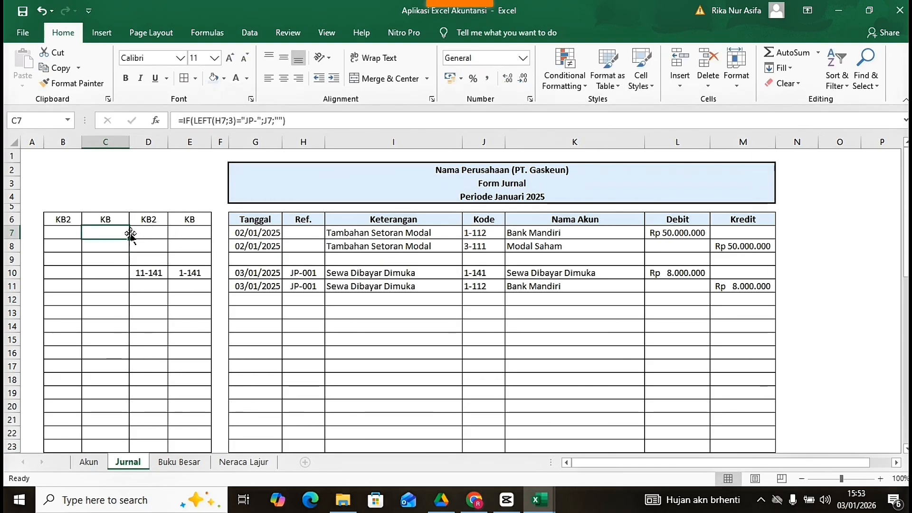
{"action": "left_click_drag", "start_coordinate": [132, 239], "coordinate": [118, 428]}
{"action": "scroll", "coordinate": [163, 320], "scroll_direction": "up", "scroll_amount": 10}
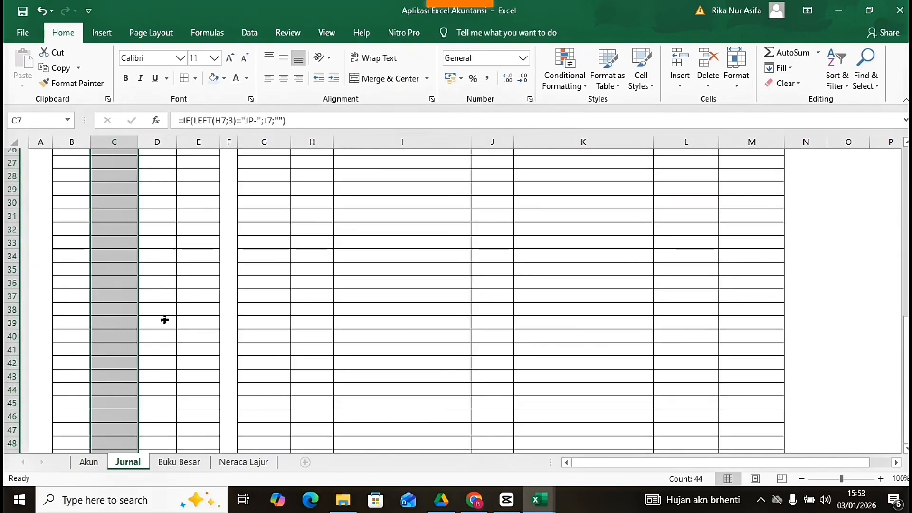
{"action": "left_click", "coordinate": [112, 313]}
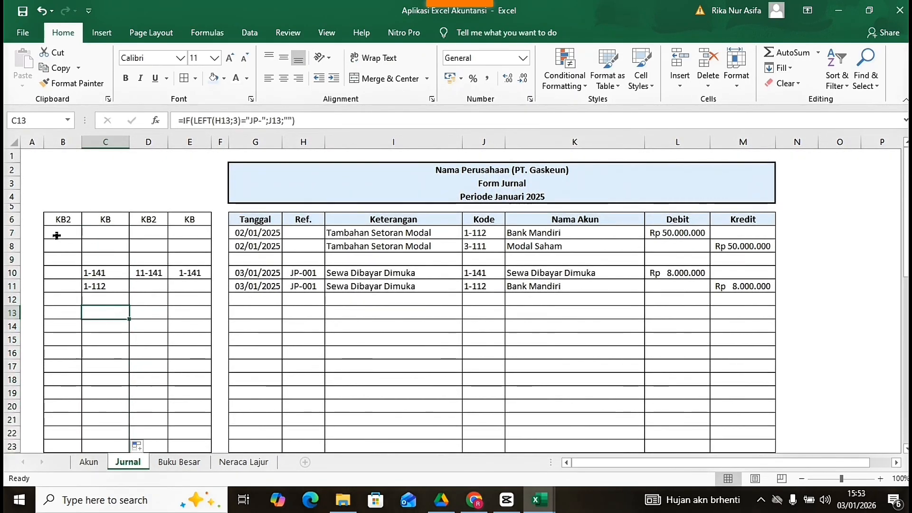
{"action": "left_click", "coordinate": [121, 221]}
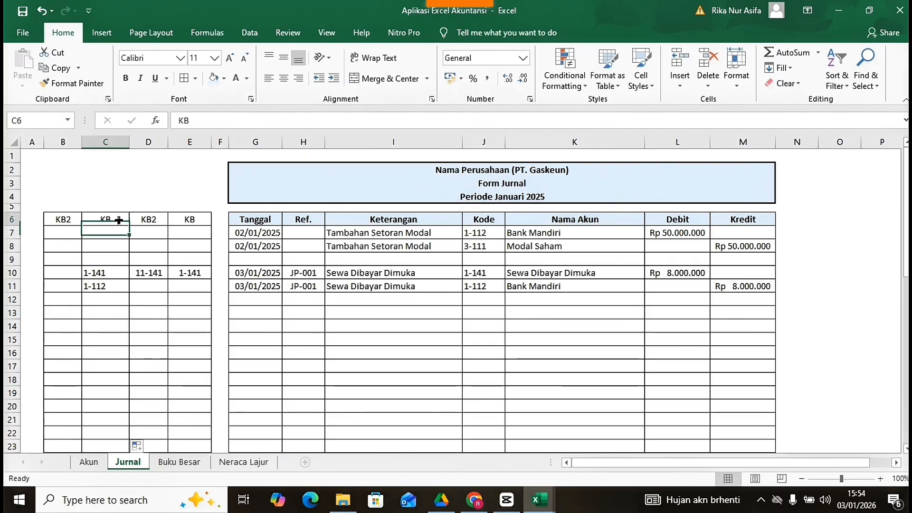
Step: Rename the C6 header to Penyesuaian and widen column C to fit the text
{"action": "double_click", "coordinate": [121, 220]}
{"action": "key", "text": "BackSpace"}
{"action": "type", "text": "p"}
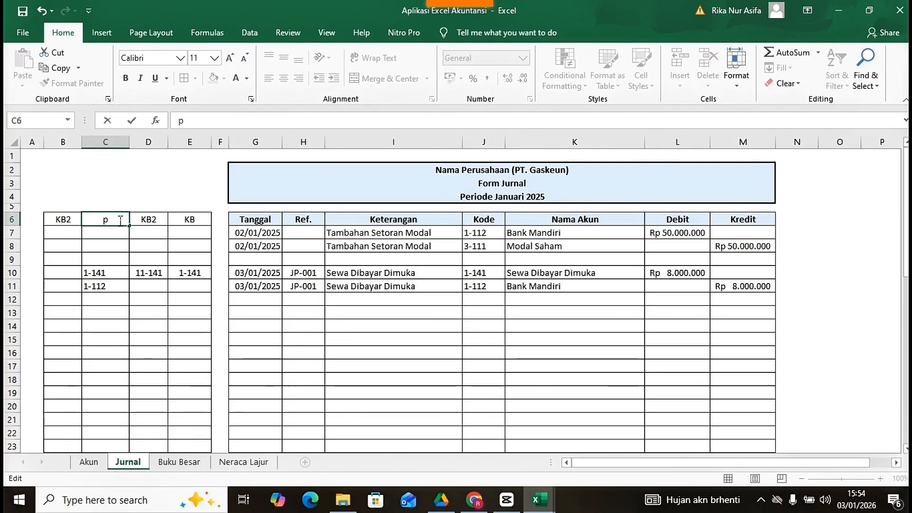
{"action": "type", "text": "ENYESUAIAN"}
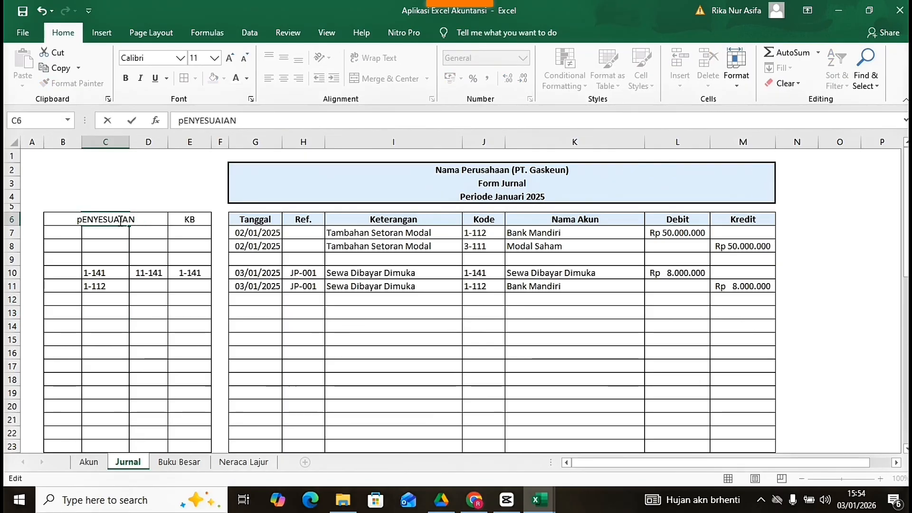
{"action": "key", "text": "BackSpace"}
{"action": "key", "text": "BackSpace"}
{"action": "key", "text": "BackSpace"}
{"action": "key", "text": "BackSpace"}
{"action": "key", "text": "BackSpace"}
{"action": "key", "text": "BackSpace"}
{"action": "key", "text": "BackSpace"}
{"action": "key", "text": "BackSpace"}
{"action": "key", "text": "BackSpace"}
{"action": "key", "text": "BackSpace"}
{"action": "key", "text": "BackSpace"}
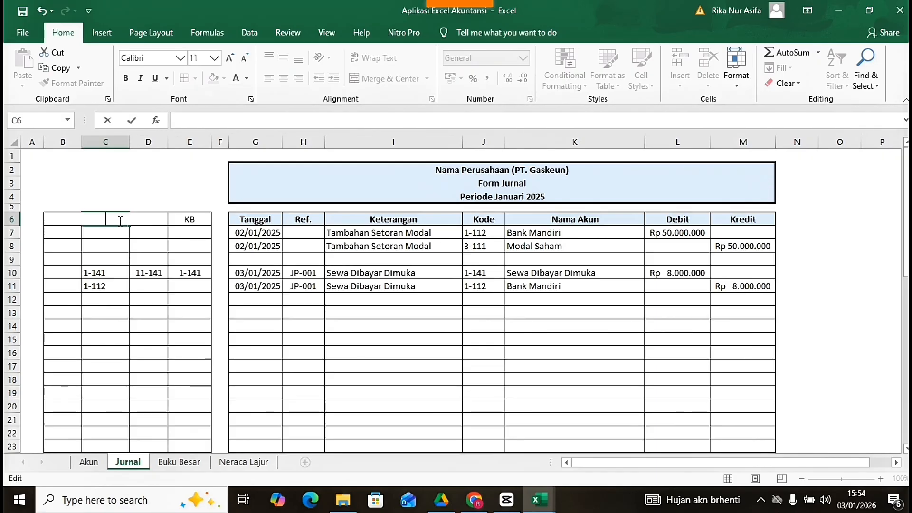
{"action": "type", "text": "Penyesuaian"}
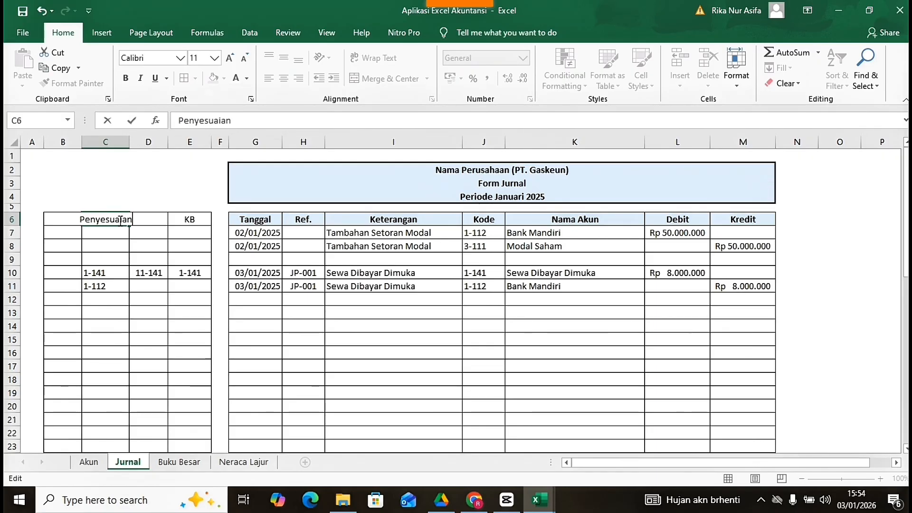
{"action": "key", "text": "Return"}
{"action": "left_click_drag", "start_coordinate": [129, 141], "coordinate": [143, 142]}
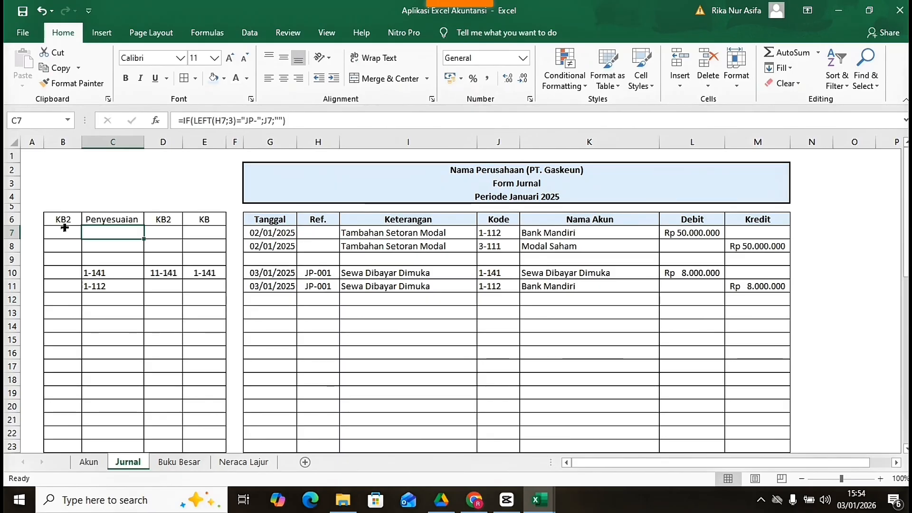
Step: Replace the header in B6 with NS
{"action": "left_click", "coordinate": [64, 229]}
{"action": "left_click", "coordinate": [74, 222]}
{"action": "double_click", "coordinate": [75, 222]}
{"action": "key", "text": "BackSpace"}
{"action": "key", "text": "BackSpace"}
{"action": "key", "text": "BackSpace"}
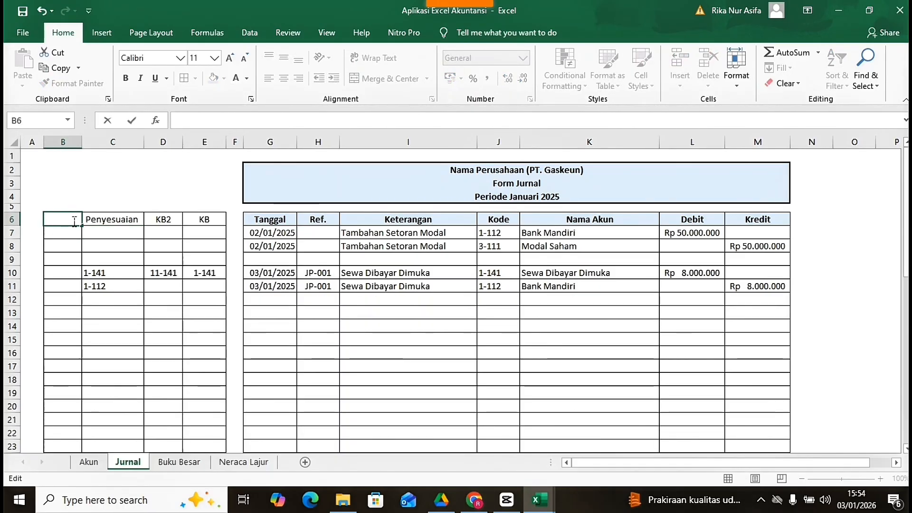
{"action": "type", "text": "NS"}
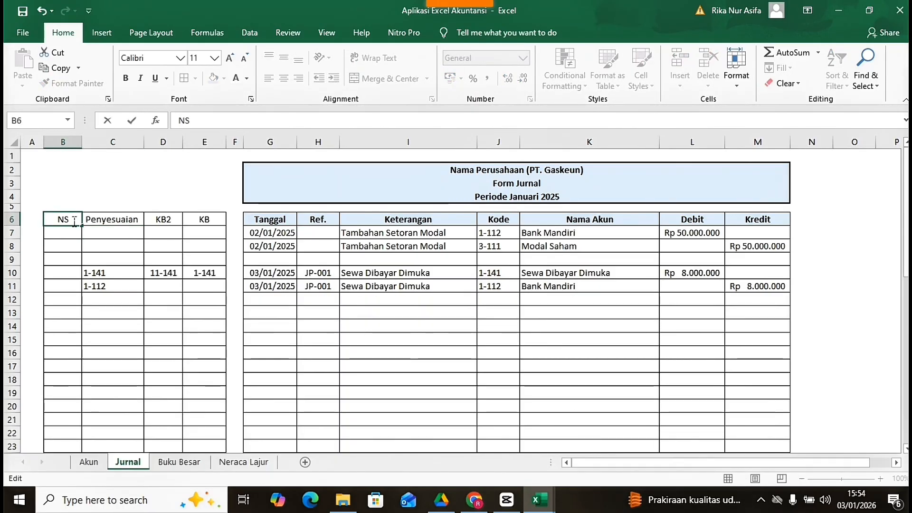
{"action": "key", "text": "Return"}
Step: Enter the formula =IF(C7<>"";"";J7) in B7 of the NS column
{"action": "type", "text": "=I"}
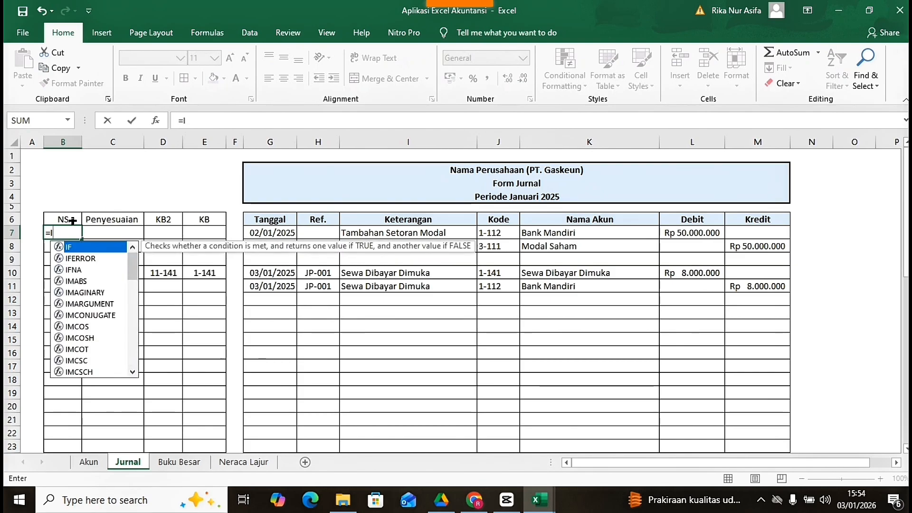
{"action": "type", "text": "F("}
{"action": "left_click", "coordinate": [126, 230]}
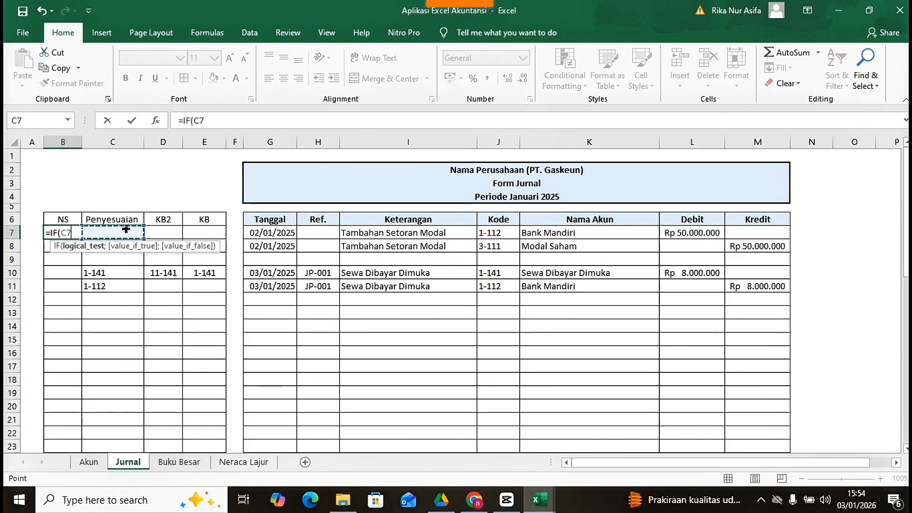
{"action": "type", "text": "<>"}
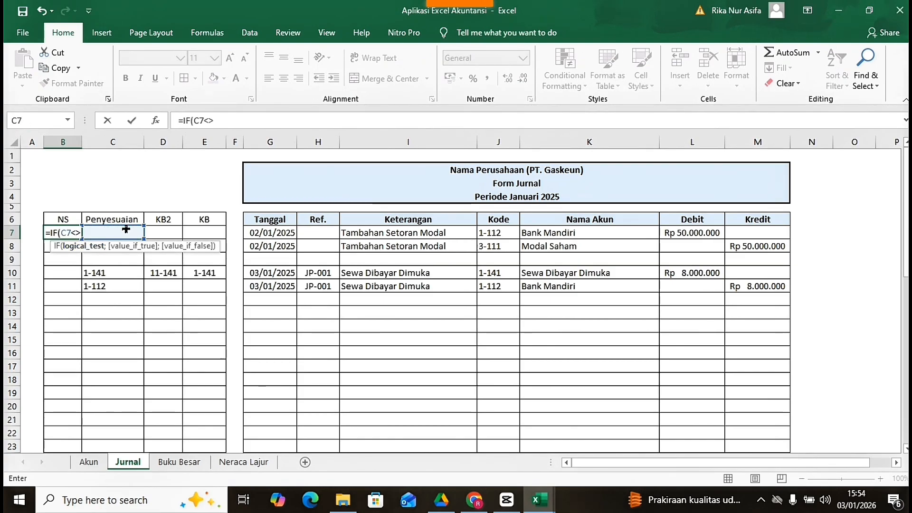
{"action": "type", "text": "\"\";"}
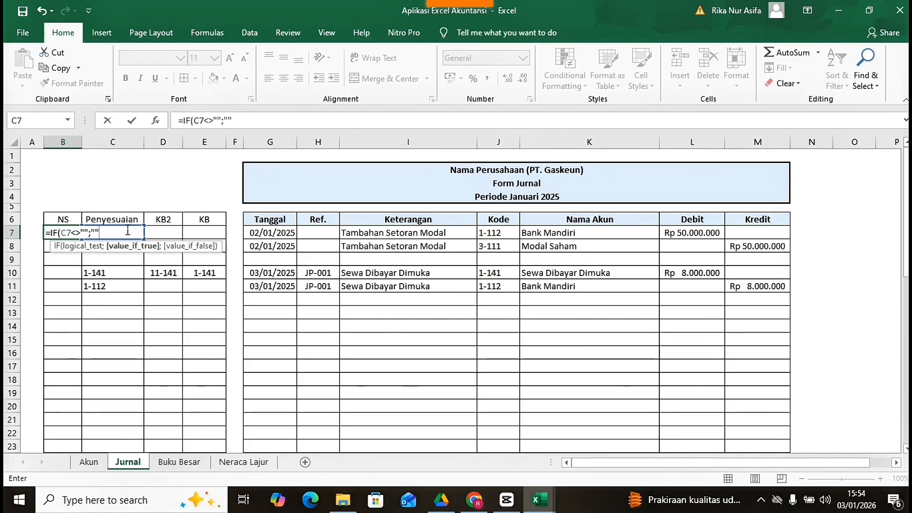
{"action": "type", "text": "\"\";"}
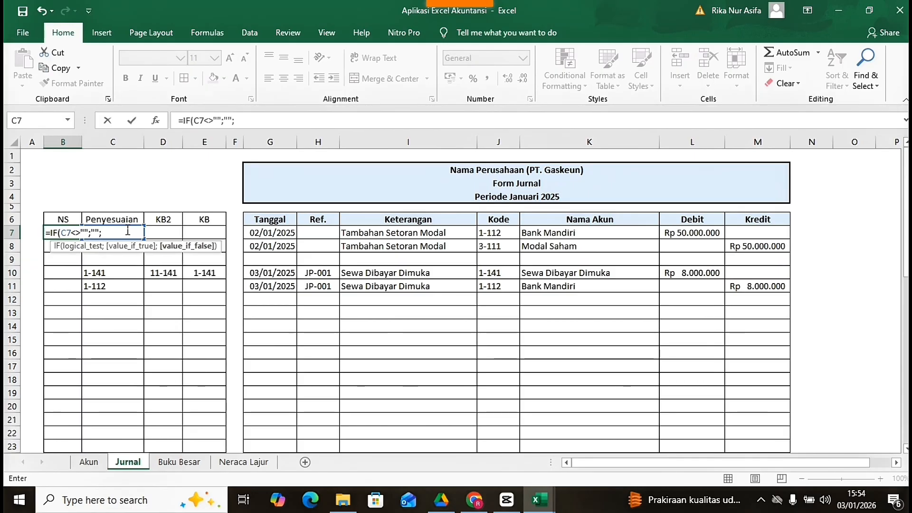
{"action": "left_click", "coordinate": [486, 235]}
{"action": "type", "text": ")"}
{"action": "key", "text": "Return"}
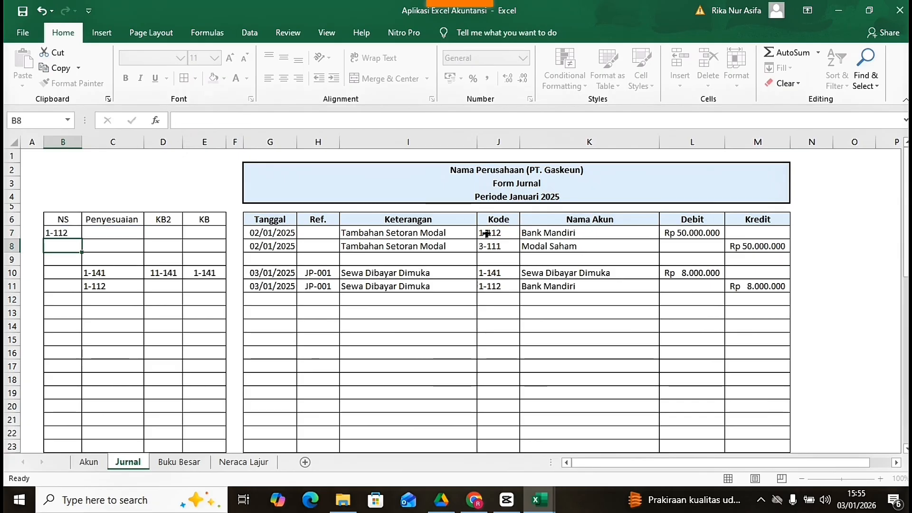
Step: Fill the B7 formula down the NS column to row 50 and check the rows around the adjusting entries
{"action": "left_click", "coordinate": [62, 233]}
{"action": "left_click_drag", "start_coordinate": [79, 240], "coordinate": [73, 431]}
{"action": "scroll", "coordinate": [149, 359], "scroll_direction": "up", "scroll_amount": 10}
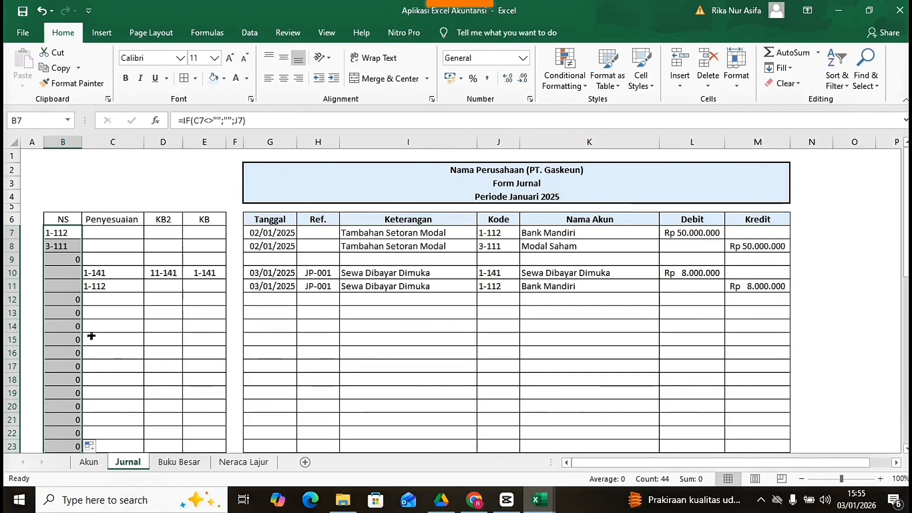
{"action": "left_click_drag", "start_coordinate": [73, 274], "coordinate": [104, 276]}
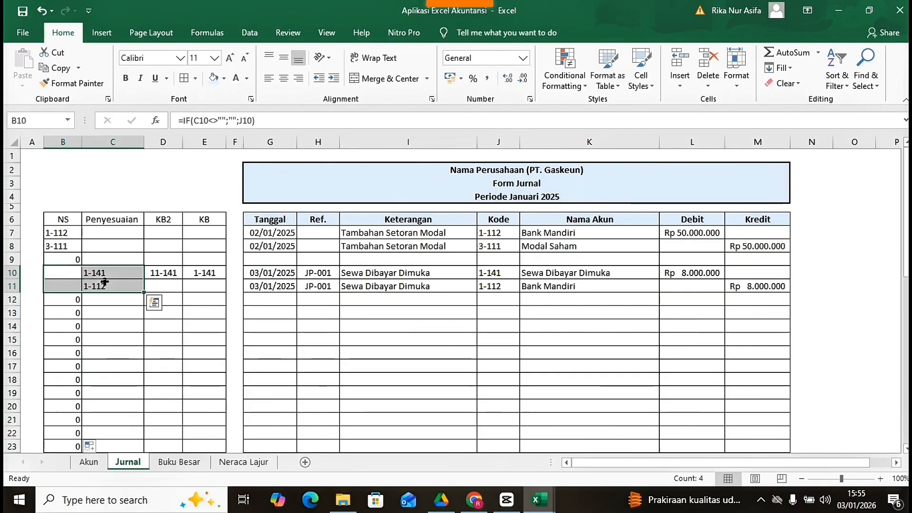
{"action": "left_click", "coordinate": [71, 274]}
{"action": "left_click", "coordinate": [75, 260]}
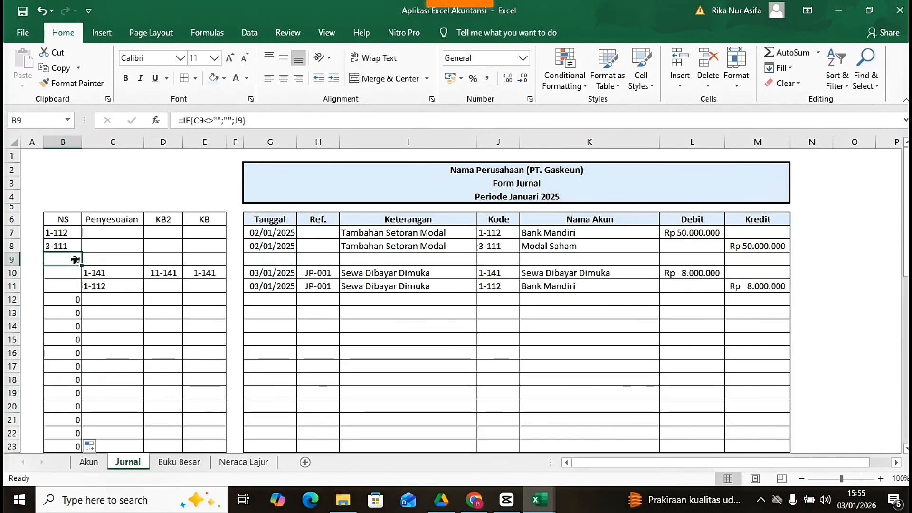
{"action": "key", "text": "Down"}
{"action": "key", "text": "Down"}
{"action": "key", "text": "Down"}
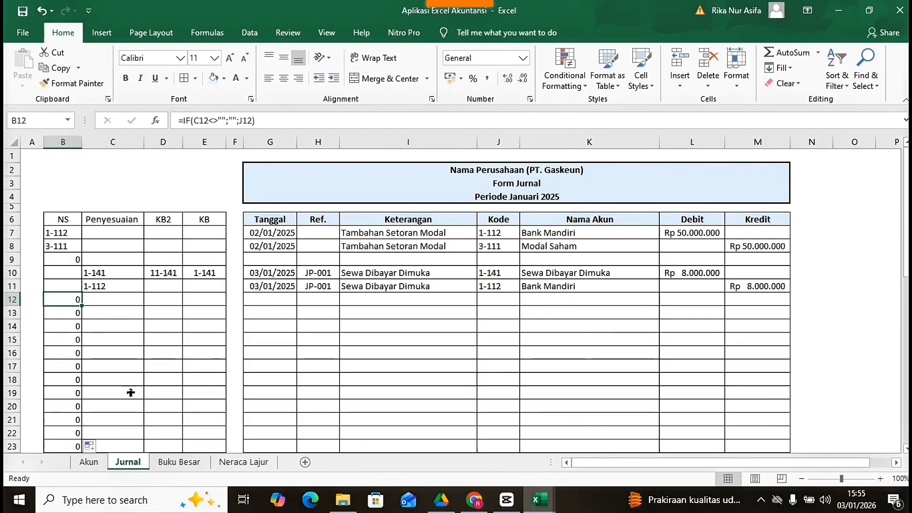
Step: On the Neraca Lajur sheet, insert two blank columns before the Neraca Saldo columns
{"action": "left_click", "coordinate": [244, 463]}
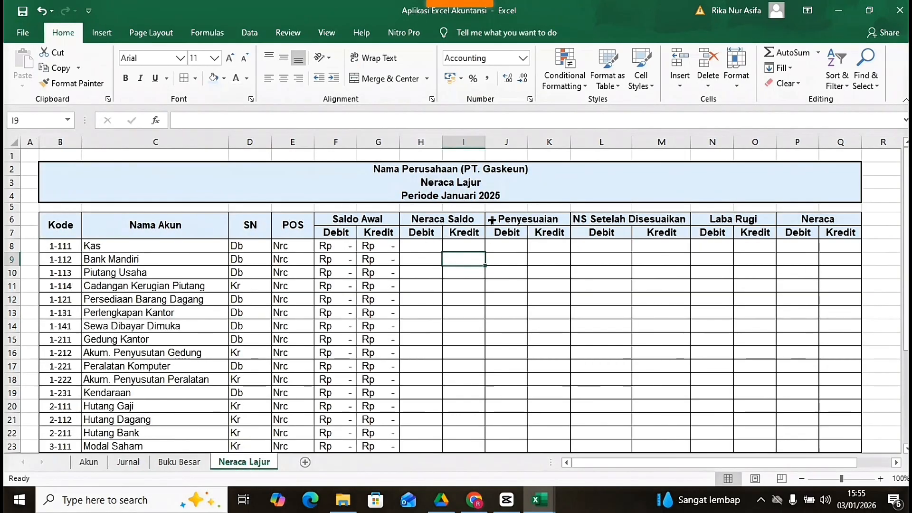
{"action": "left_click_drag", "start_coordinate": [423, 142], "coordinate": [459, 141]}
{"action": "left_click", "coordinate": [459, 153]}
{"action": "right_click", "coordinate": [459, 142]}
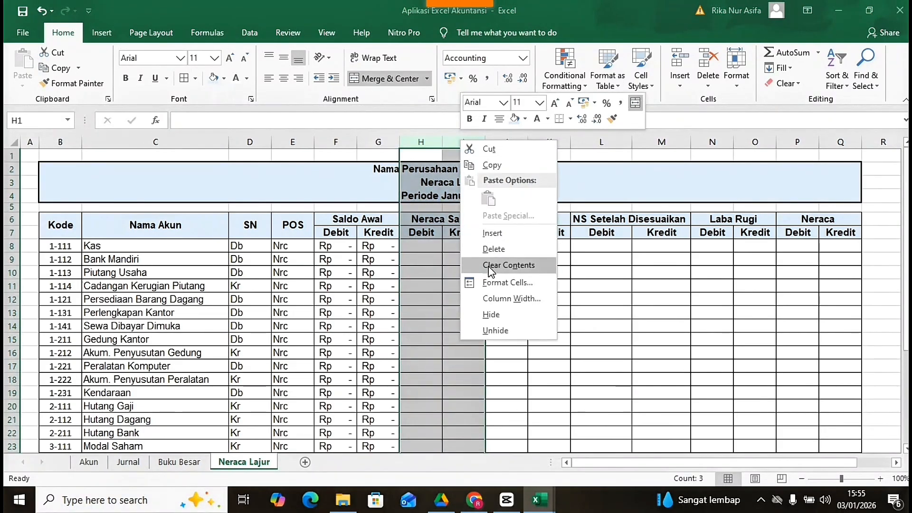
{"action": "left_click", "coordinate": [495, 243]}
Step: Enter the subheaders Debit in H7 and Kredit in I7 of the inserted columns
{"action": "left_click", "coordinate": [437, 232]}
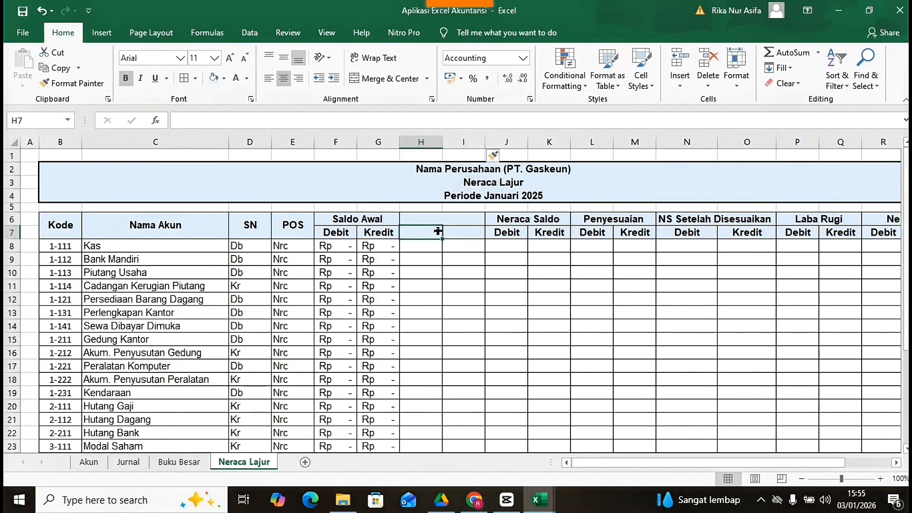
{"action": "type", "text": "debit"}
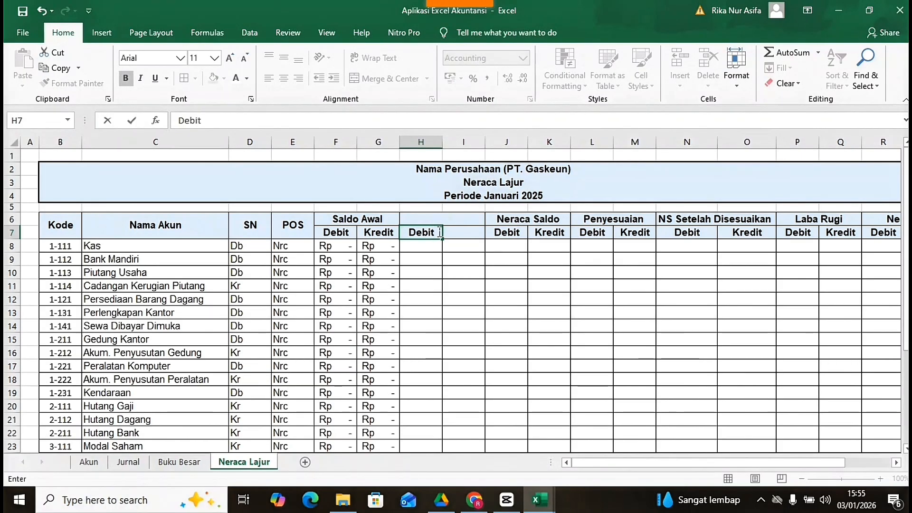
{"action": "key", "text": "Right"}
{"action": "type", "text": "Kredit"}
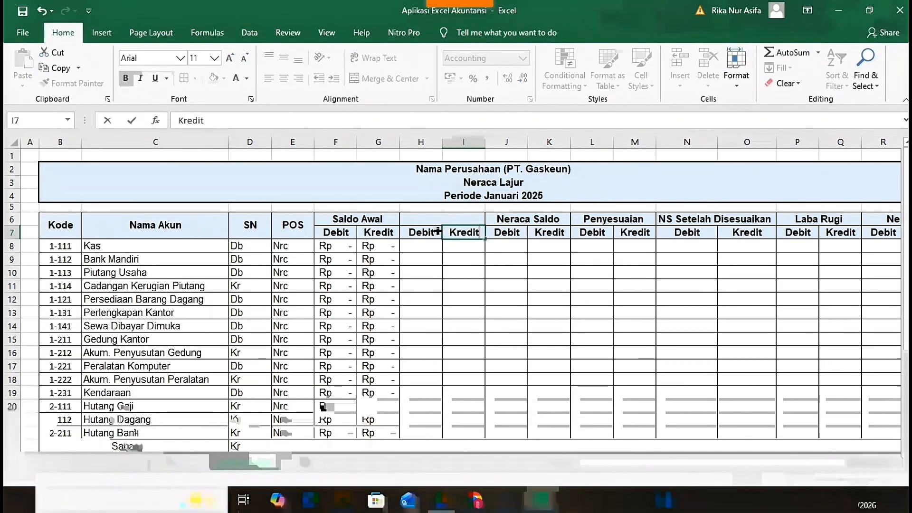
{"action": "key", "text": "Return"}
Step: Enter the formula =SUMIF(Jurnal!$B:$B;'Neraca Lajur'!B8;Jurnal!$L:$L) in H8 for the Kas account's debit total
{"action": "left_click", "coordinate": [434, 242]}
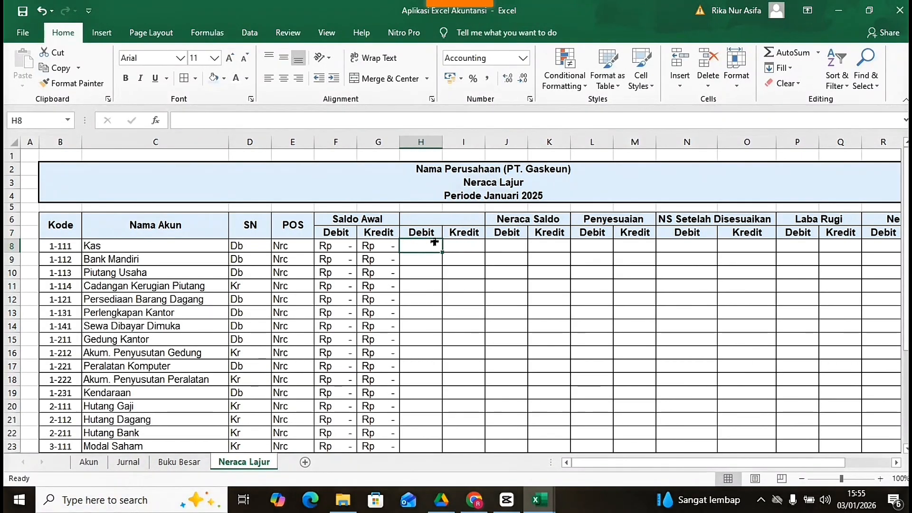
{"action": "type", "text": "=sumif"}
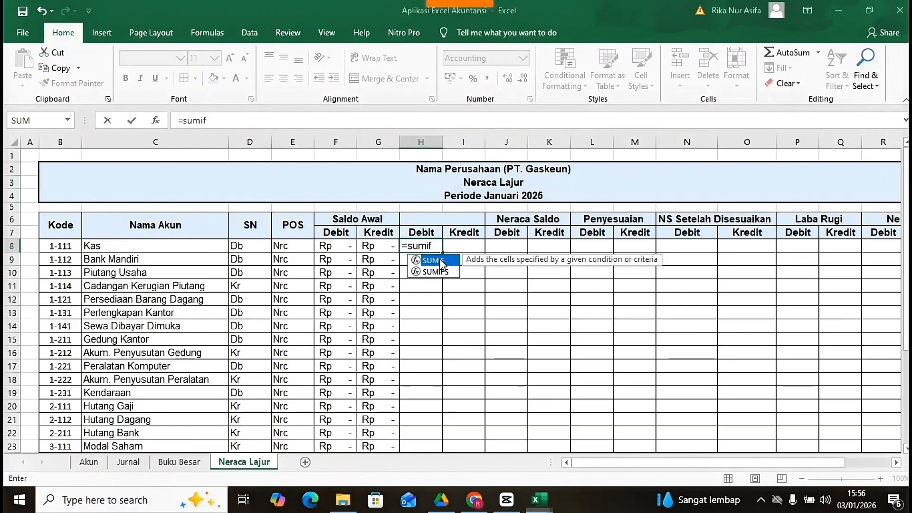
{"action": "double_click", "coordinate": [440, 260]}
{"action": "left_click", "coordinate": [91, 463]}
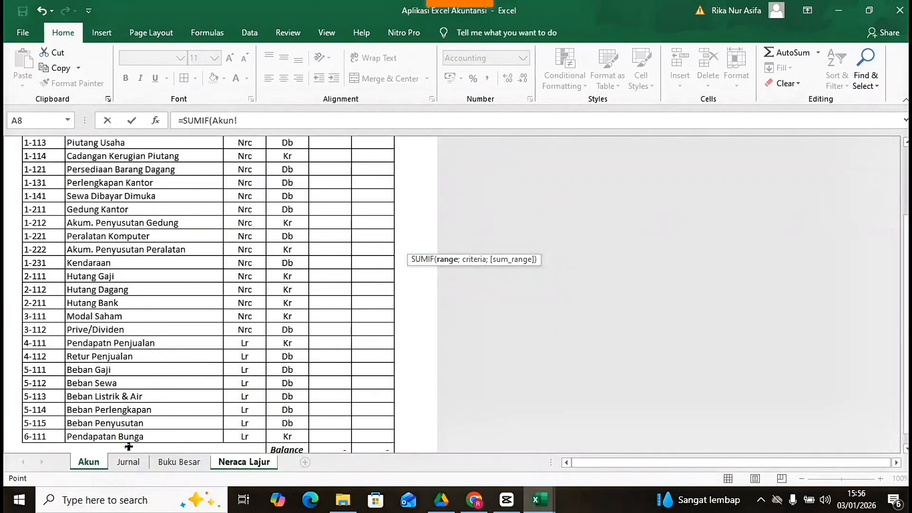
{"action": "left_click", "coordinate": [127, 462]}
{"action": "left_click", "coordinate": [63, 142]}
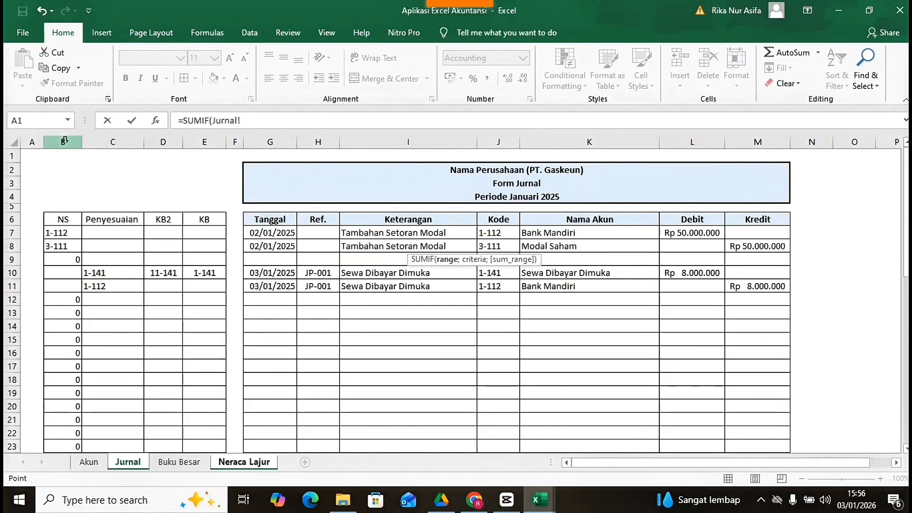
{"action": "left_click", "coordinate": [265, 120]}
{"action": "key", "text": "F4"}
{"action": "type", "text": ";"}
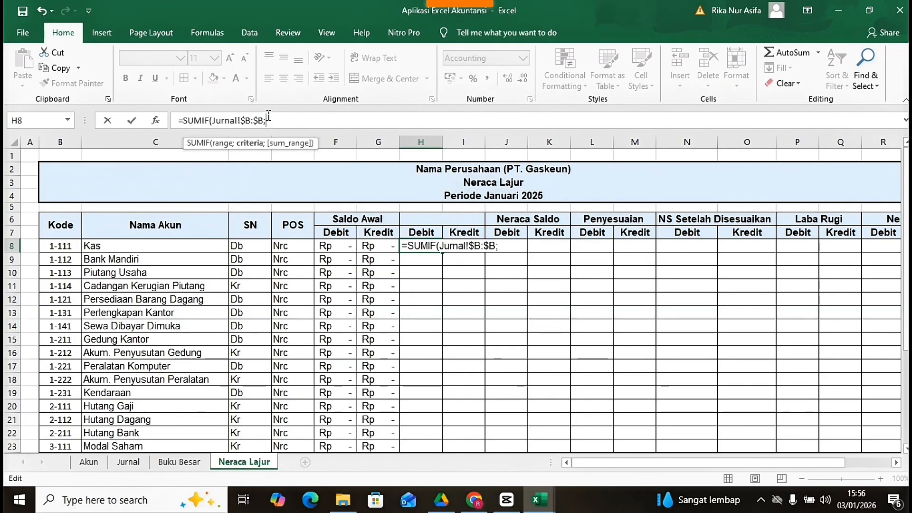
{"action": "left_click", "coordinate": [51, 246]}
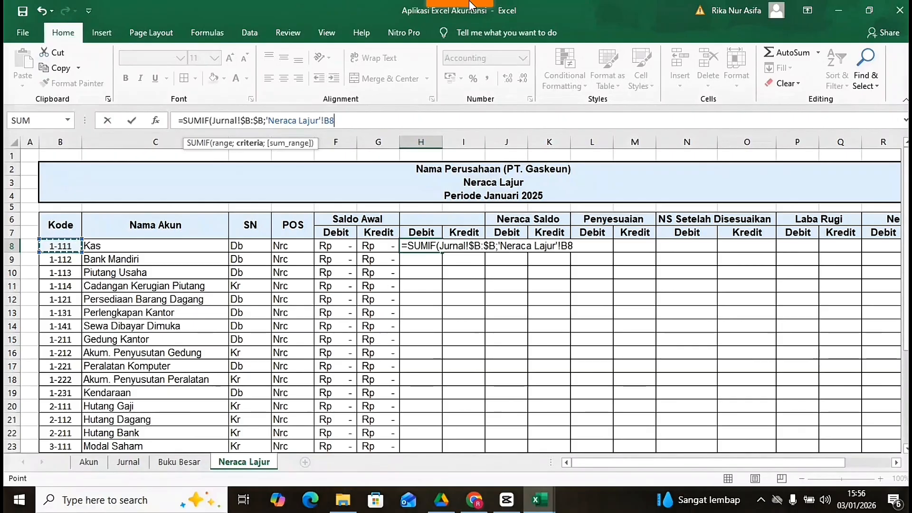
{"action": "left_click", "coordinate": [582, 243]}
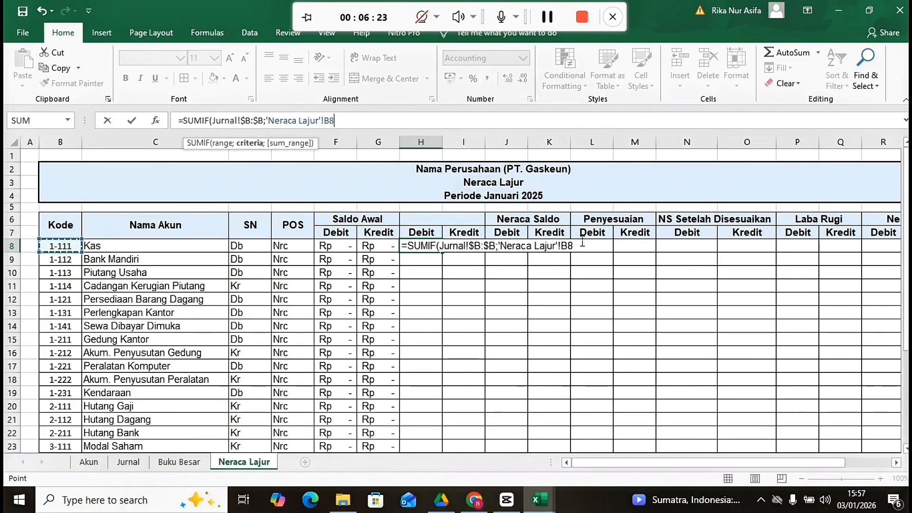
{"action": "left_click", "coordinate": [582, 243]}
{"action": "type", "text": ";"}
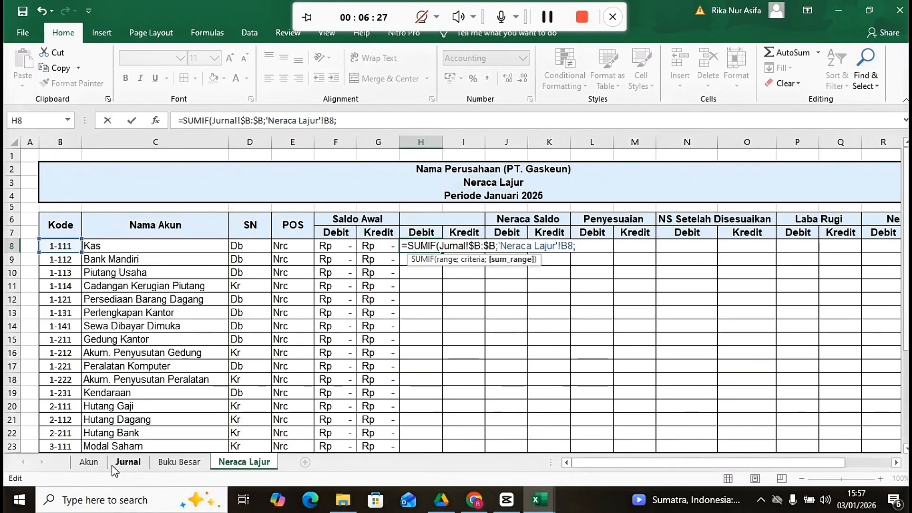
{"action": "left_click", "coordinate": [127, 462]}
{"action": "left_click", "coordinate": [684, 141]}
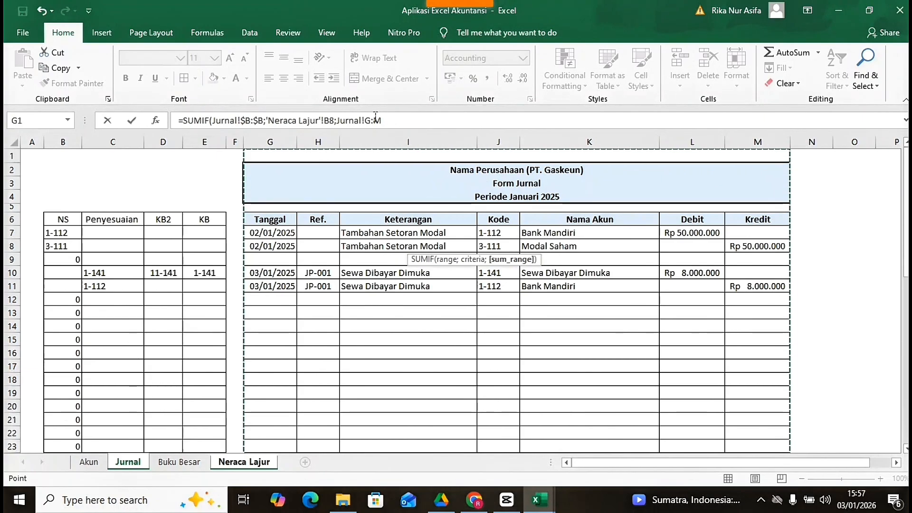
{"action": "left_click", "coordinate": [372, 118]}
{"action": "key", "text": "BackSpace"}
{"action": "type", "text": "L:"}
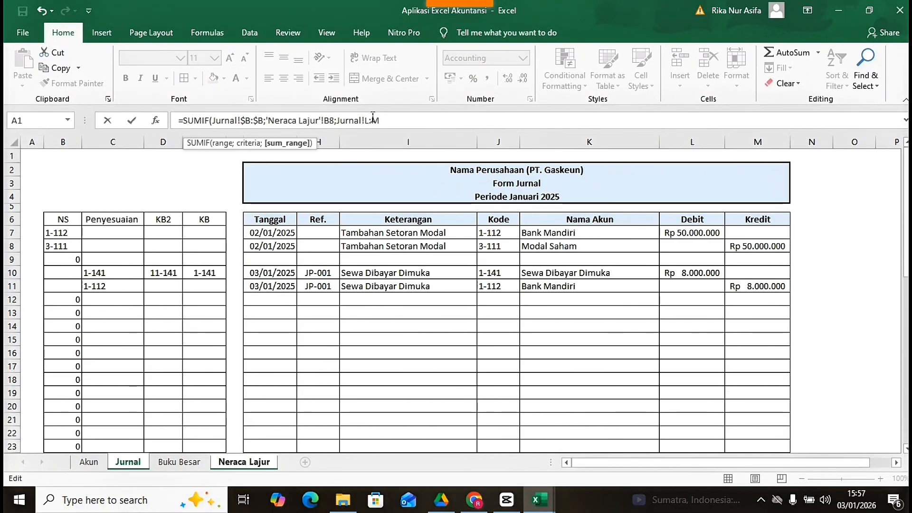
{"action": "type", "text": "L"}
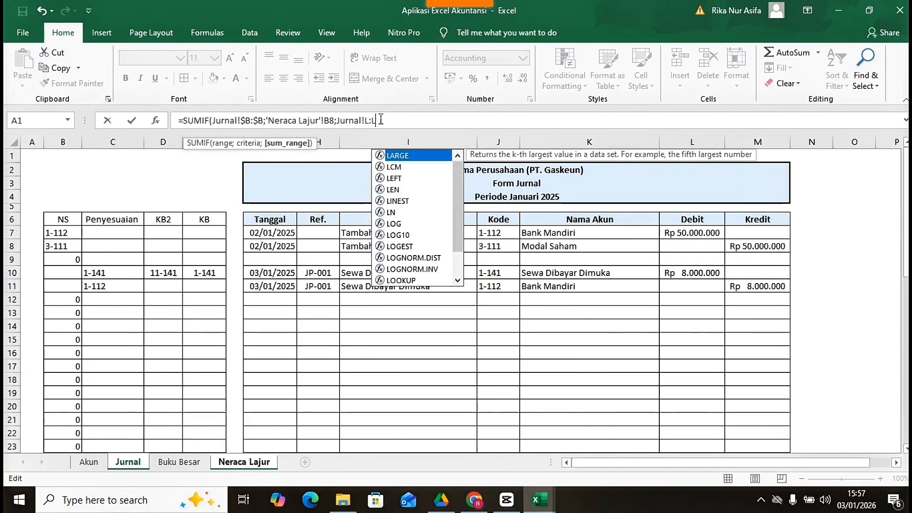
{"action": "key", "text": "Return"}
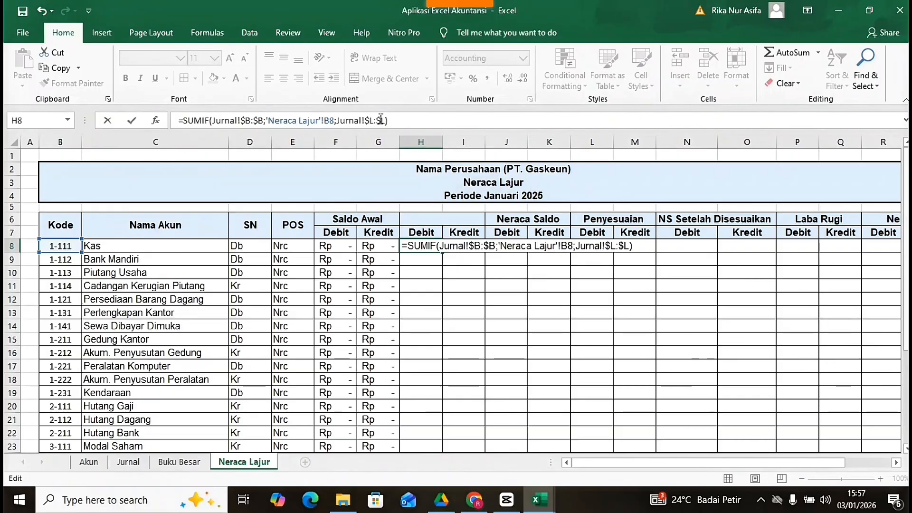
{"action": "left_click", "coordinate": [440, 244]}
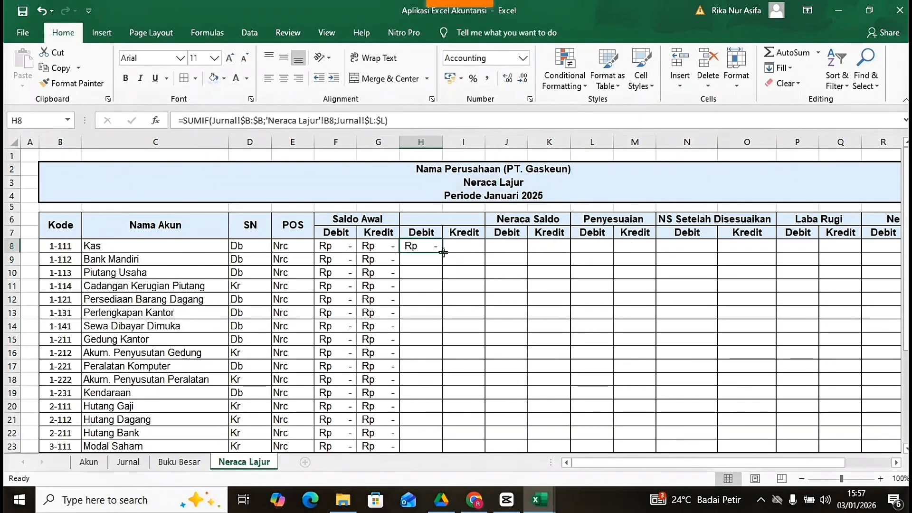
Step: Fill the H8 formula down the Debit column for the remaining accounts and widen column H so the amounts fit
{"action": "left_click_drag", "start_coordinate": [443, 252], "coordinate": [442, 402]}
{"action": "scroll", "coordinate": [449, 333], "scroll_direction": "up", "scroll_amount": 4}
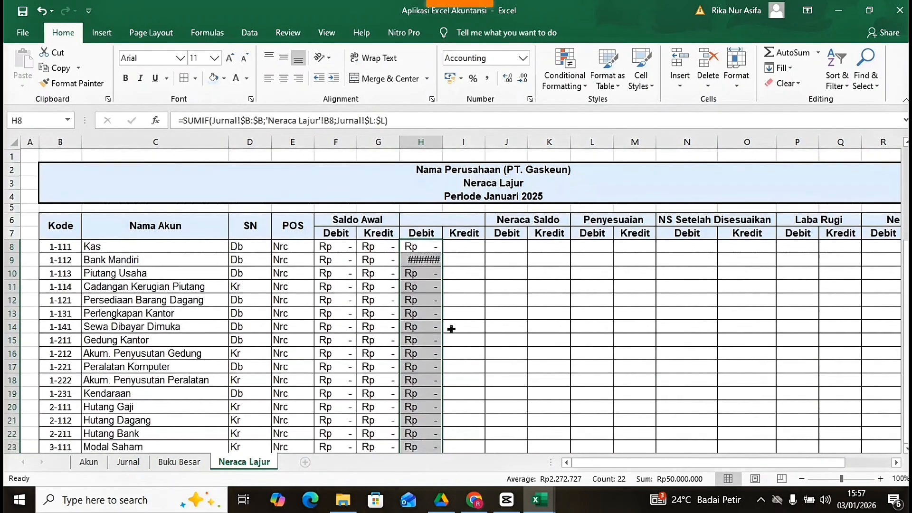
{"action": "left_click_drag", "start_coordinate": [442, 142], "coordinate": [498, 145]}
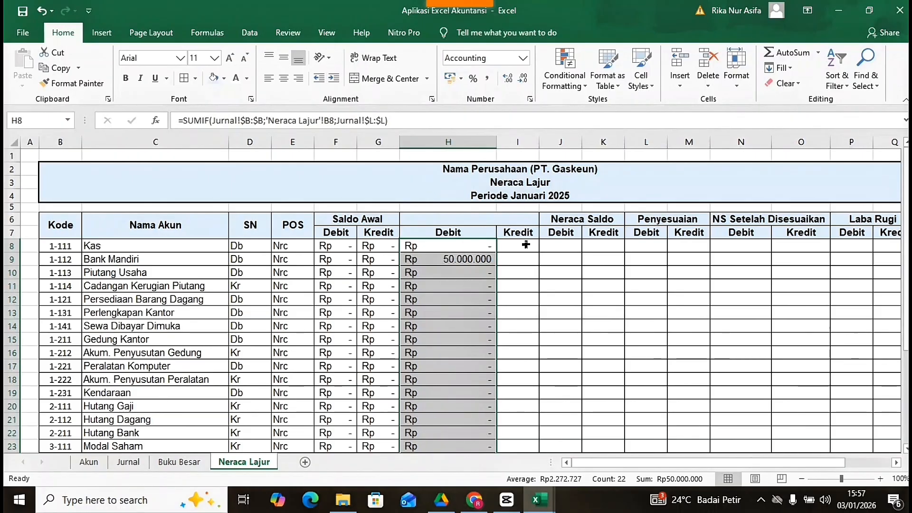
Step: Begin a SUMIF formula in I8 for the Kas account's credit total
{"action": "left_click", "coordinate": [517, 246]}
{"action": "type", "text": "="}
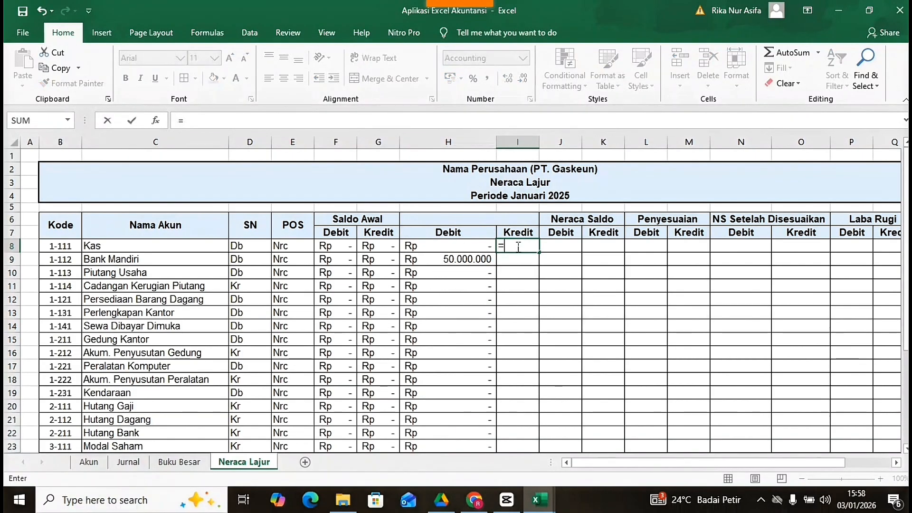
{"action": "type", "text": "SUMI"}
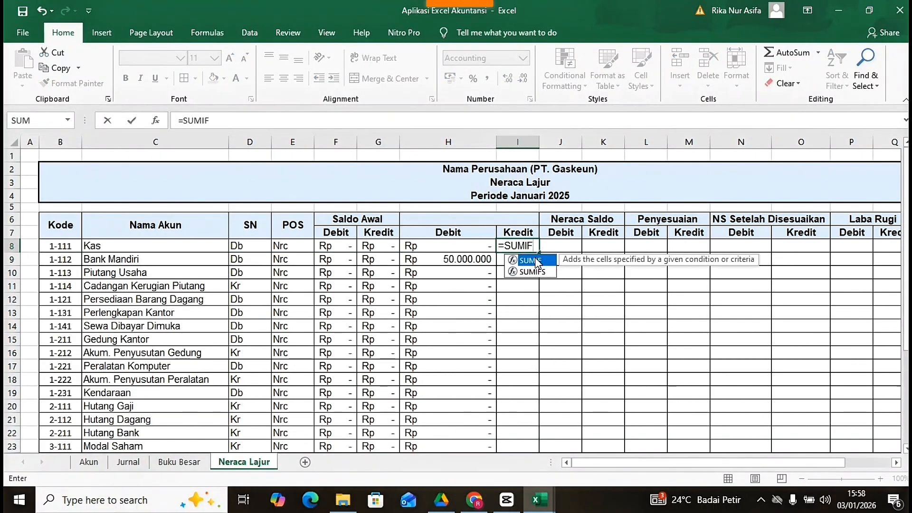
{"action": "type", "text": "F"}
{"action": "key", "text": "Tab"}
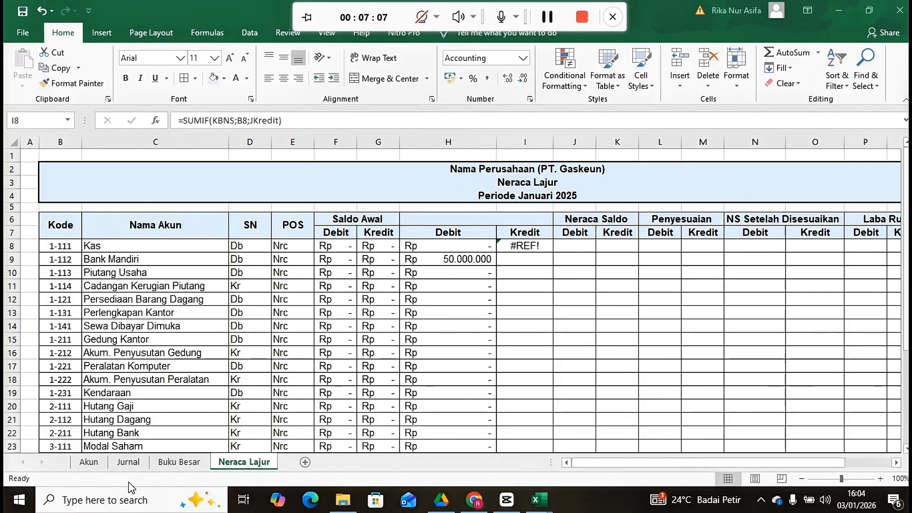
Step: On the Jurnal sheet, name the Penyesuaian column C as the range KBPNY_
{"action": "left_click", "coordinate": [131, 464]}
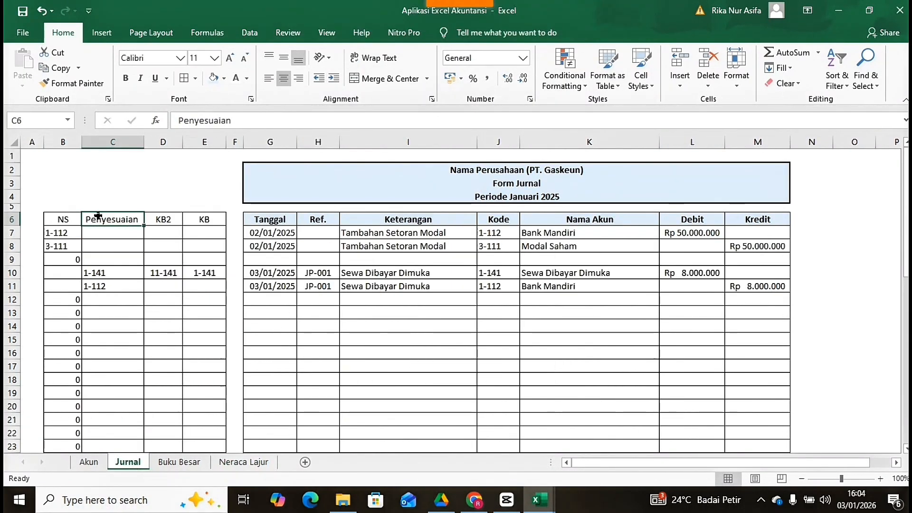
{"action": "left_click", "coordinate": [113, 141]}
{"action": "left_click", "coordinate": [54, 123]}
{"action": "key", "text": "BackSpace"}
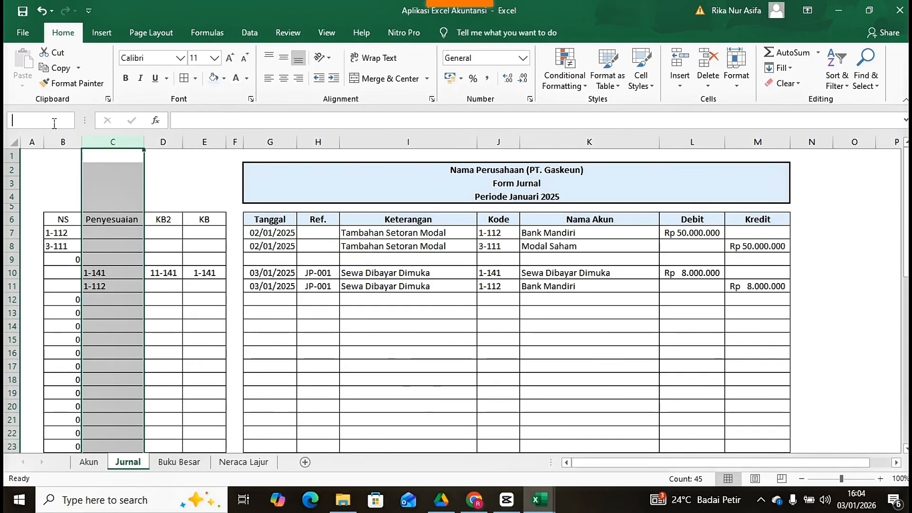
{"action": "type", "text": "KBP"}
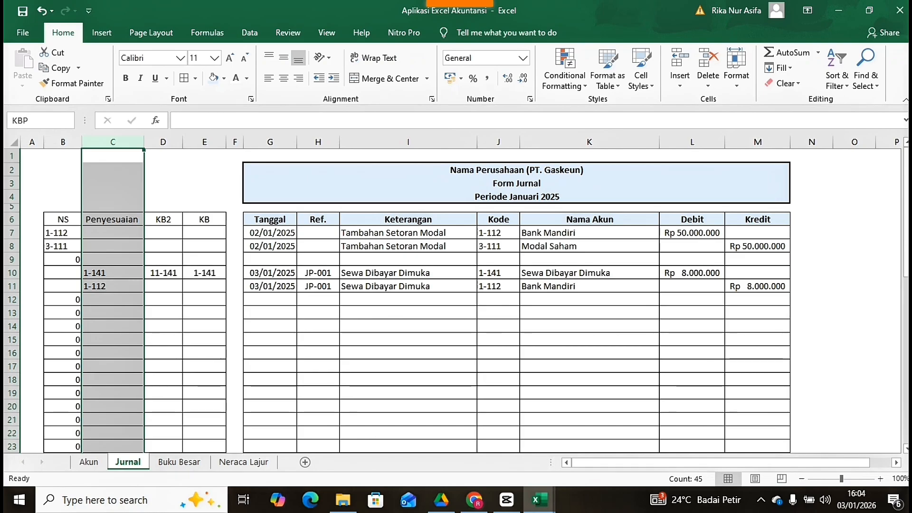
{"action": "type", "text": "NY_"}
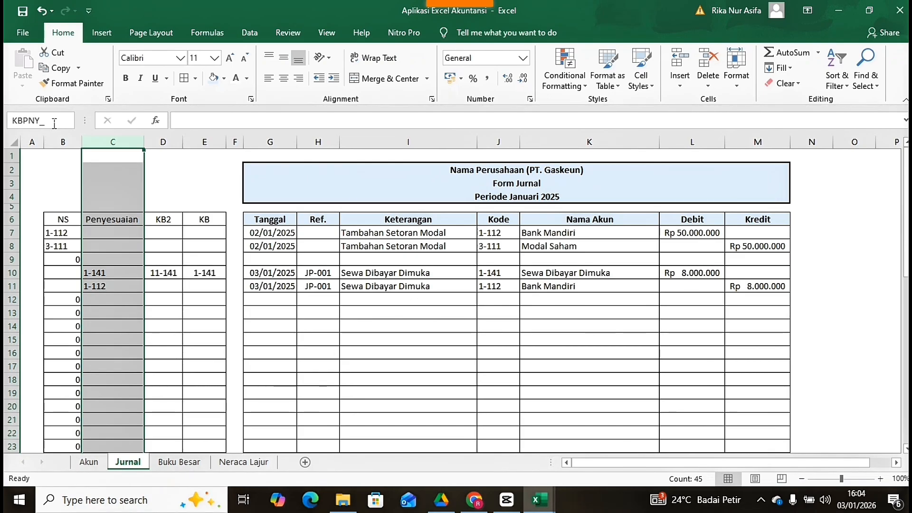
Step: Name the NS column B on the Jurnal sheet as the range KBPNS_
{"action": "left_click", "coordinate": [63, 142]}
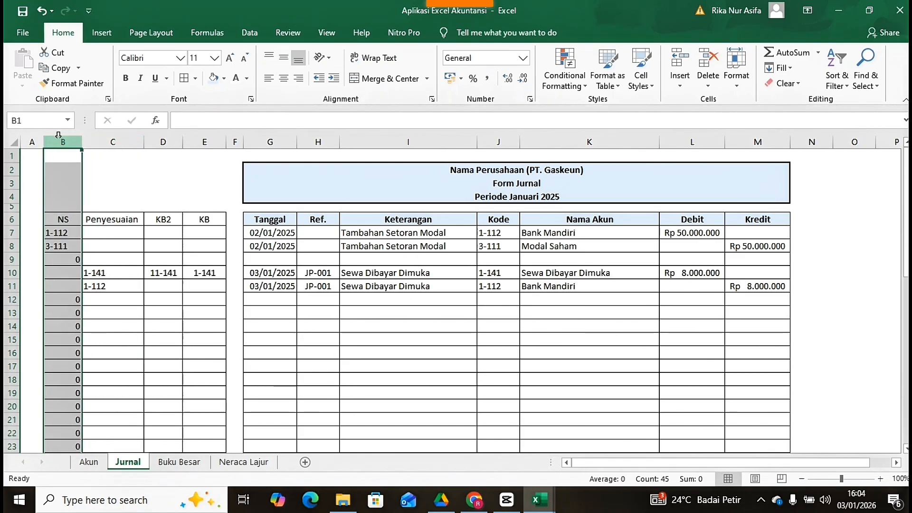
{"action": "left_click", "coordinate": [40, 124]}
{"action": "type", "text": "KBPNS"}
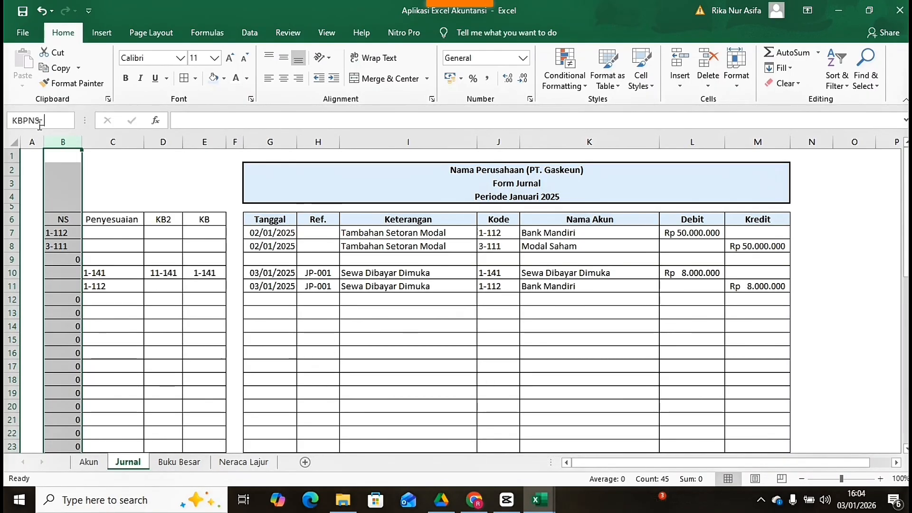
{"action": "type", "text": "_"}
{"action": "key", "text": "Return"}
Step: Check which columns the named ranges KBPNY_ and KBPNS_ refer to
{"action": "left_click_drag", "start_coordinate": [125, 191], "coordinate": [71, 120]}
{"action": "left_click", "coordinate": [71, 120]}
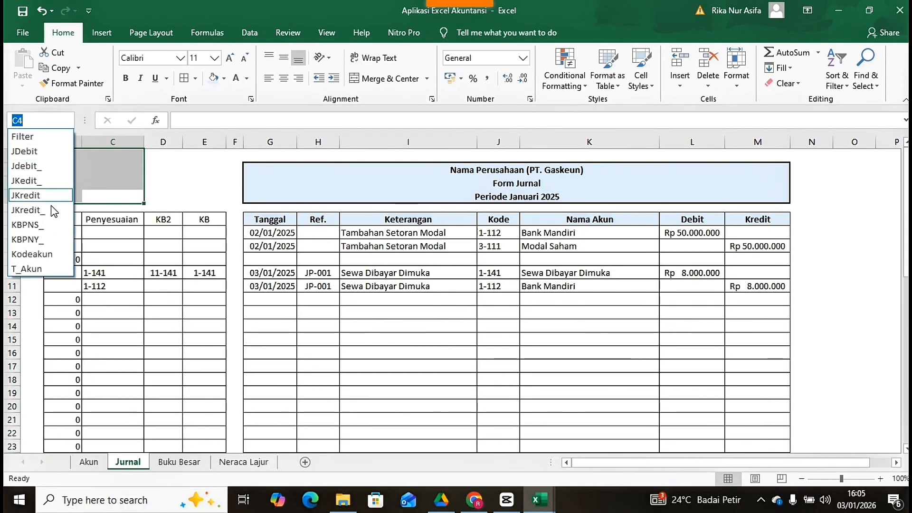
{"action": "left_click", "coordinate": [42, 240]}
{"action": "left_click", "coordinate": [71, 121]}
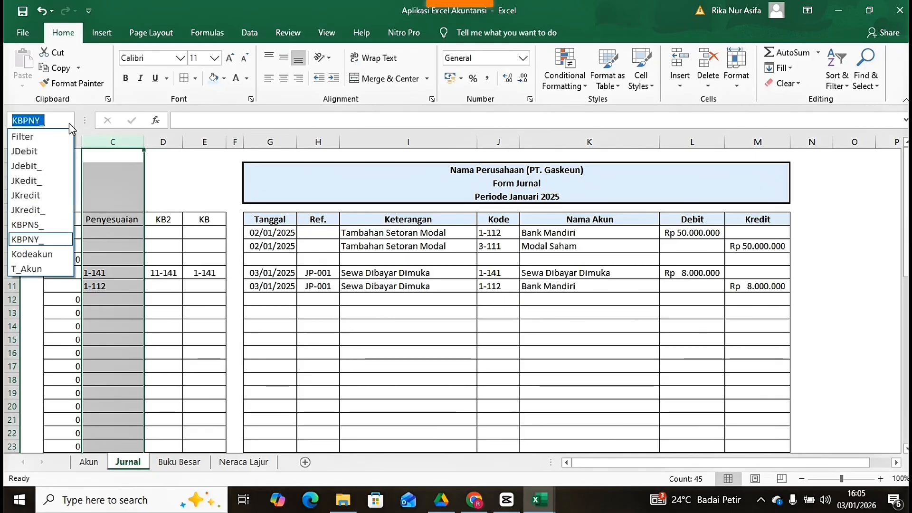
{"action": "left_click", "coordinate": [40, 226]}
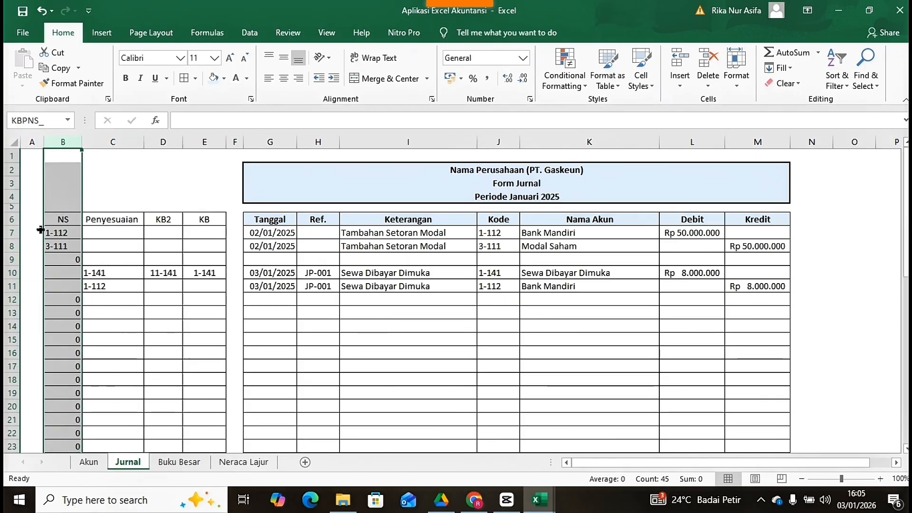
Step: On the Neraca Lajur sheet, correct the I8 formula to =SUMIF(KBPNS_;B8;JKredit)
{"action": "left_click", "coordinate": [244, 461]}
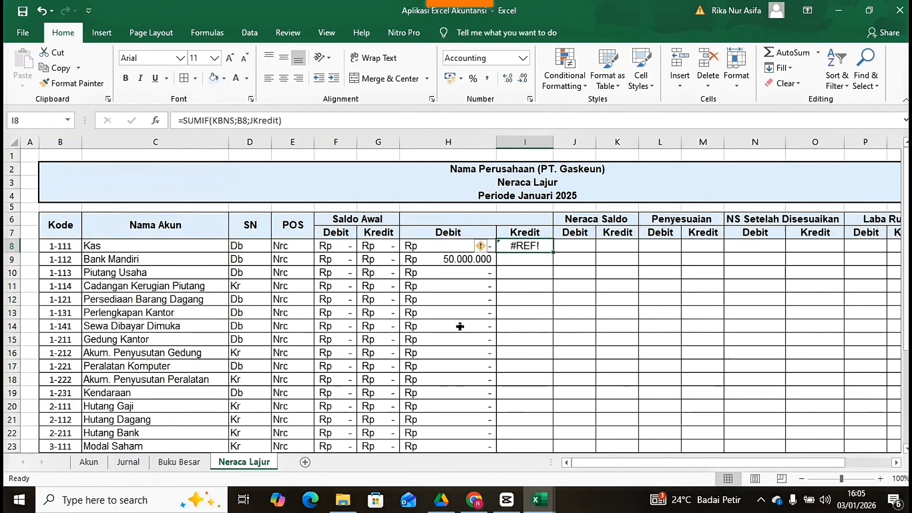
{"action": "double_click", "coordinate": [545, 251]}
{"action": "left_click", "coordinate": [562, 246]}
{"action": "key", "text": "BackSpace"}
{"action": "key", "text": "BackSpace"}
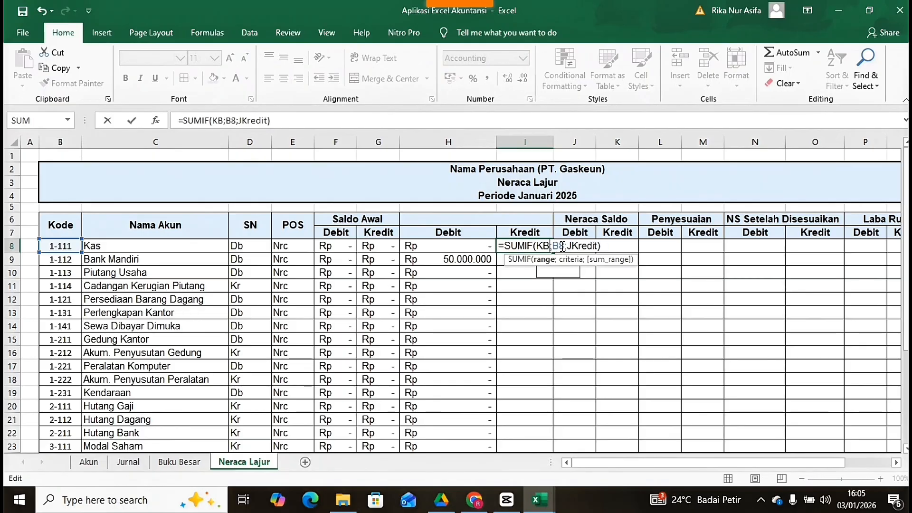
{"action": "key", "text": "BackSpace"}
{"action": "key", "text": "BackSpace"}
{"action": "type", "text": "KB"}
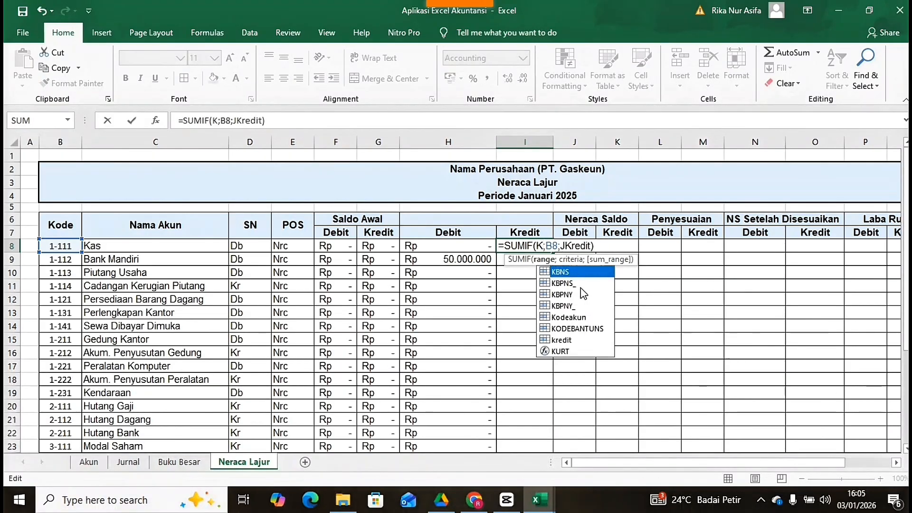
{"action": "double_click", "coordinate": [580, 287]}
{"action": "key", "text": "Return"}
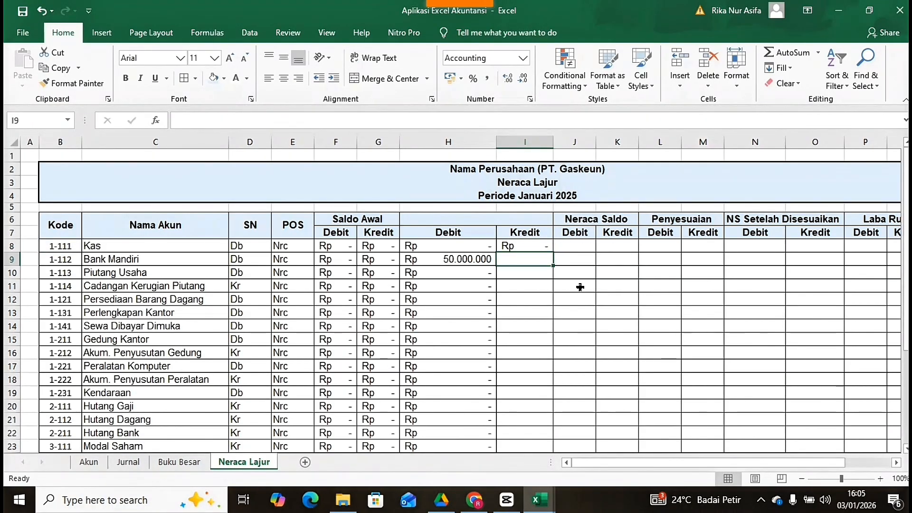
Step: Fill the I8 formula down the Kredit column and delete the surplus cells I30:I32 with Shift cells up
{"action": "left_click", "coordinate": [519, 244]}
{"action": "left_click_drag", "start_coordinate": [553, 252], "coordinate": [541, 436]}
{"action": "right_click", "coordinate": [542, 436]}
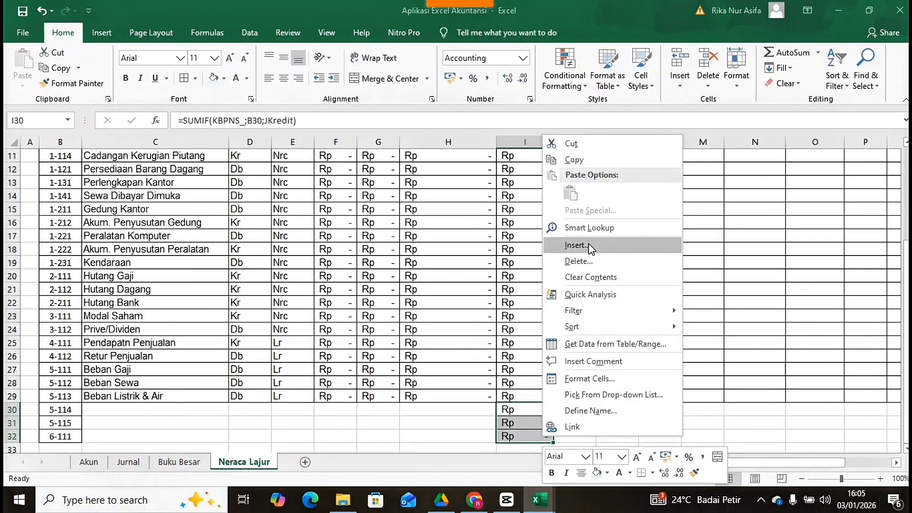
{"action": "left_click", "coordinate": [589, 262]}
{"action": "left_click", "coordinate": [578, 256]}
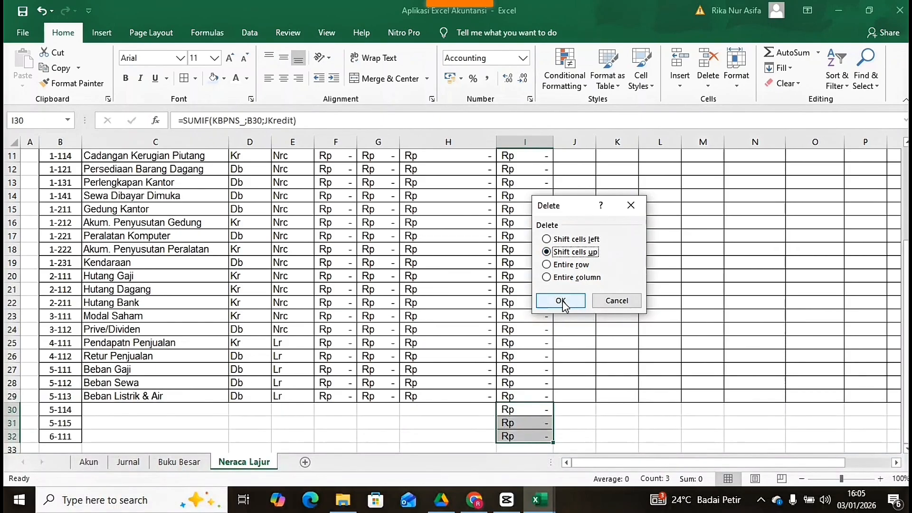
{"action": "left_click", "coordinate": [560, 300]}
{"action": "left_click", "coordinate": [579, 394]}
{"action": "scroll", "coordinate": [574, 363], "scroll_direction": "up", "scroll_amount": 4}
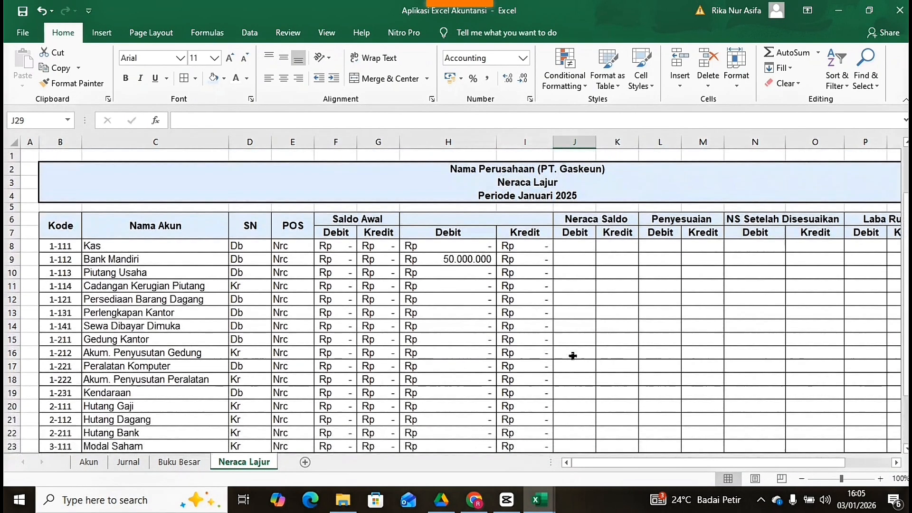
Step: Enter the formula =IF(D8="Db";F8+H8-G8-I8;0) in J8 for the Kas account's Neraca Saldo debit
{"action": "left_click", "coordinate": [575, 248]}
{"action": "type", "text": "=IF"}
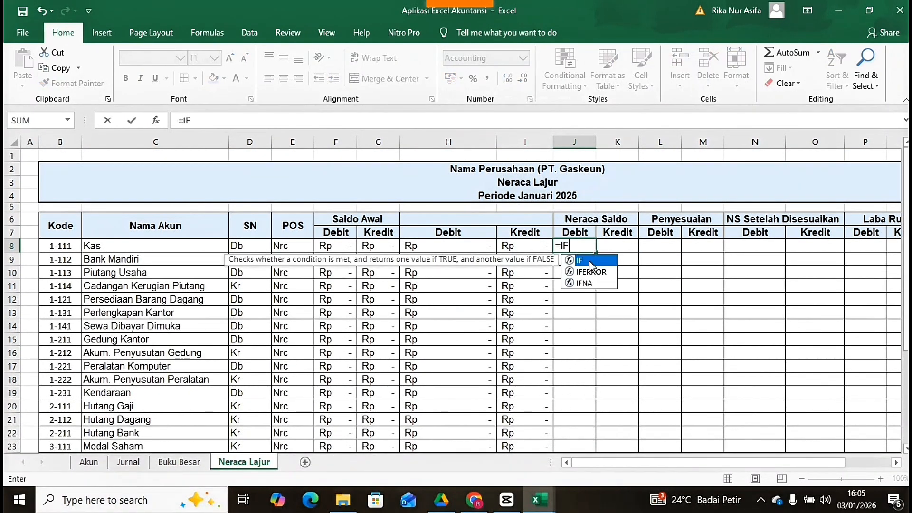
{"action": "double_click", "coordinate": [590, 264]}
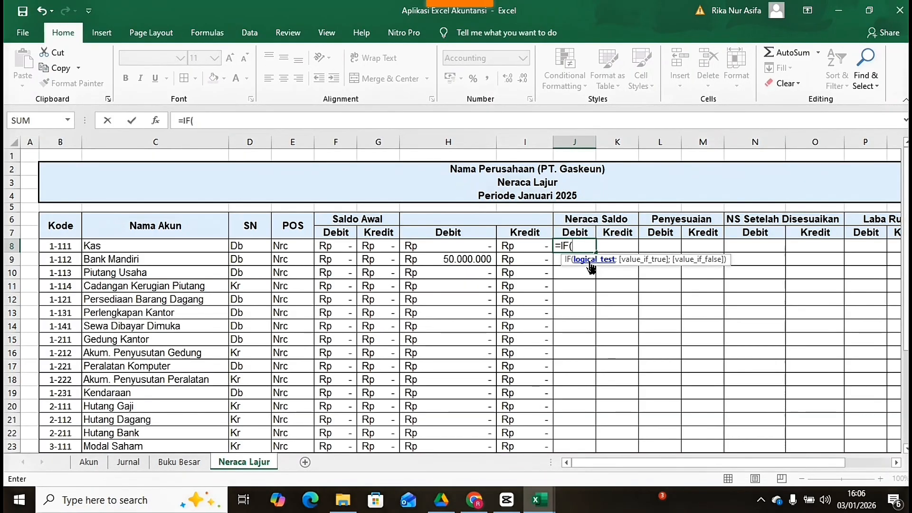
{"action": "left_click", "coordinate": [242, 245]}
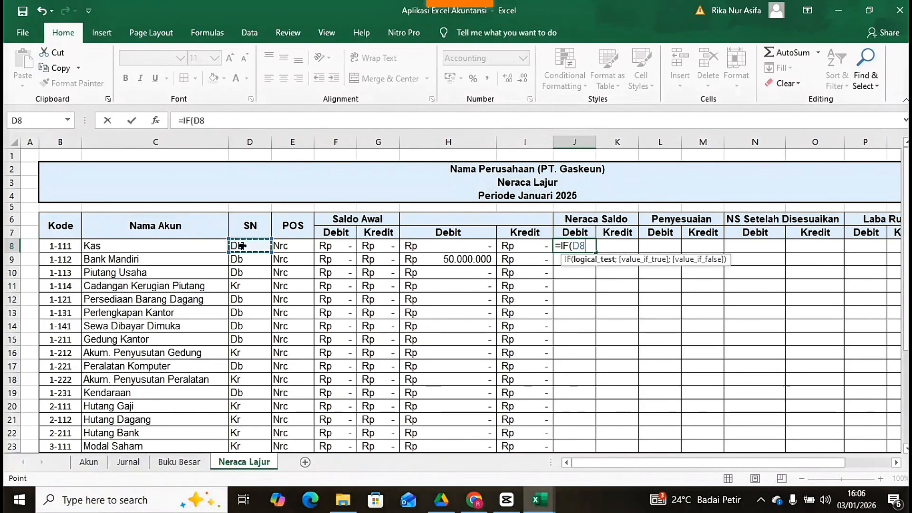
{"action": "type", "text": "=\"d"}
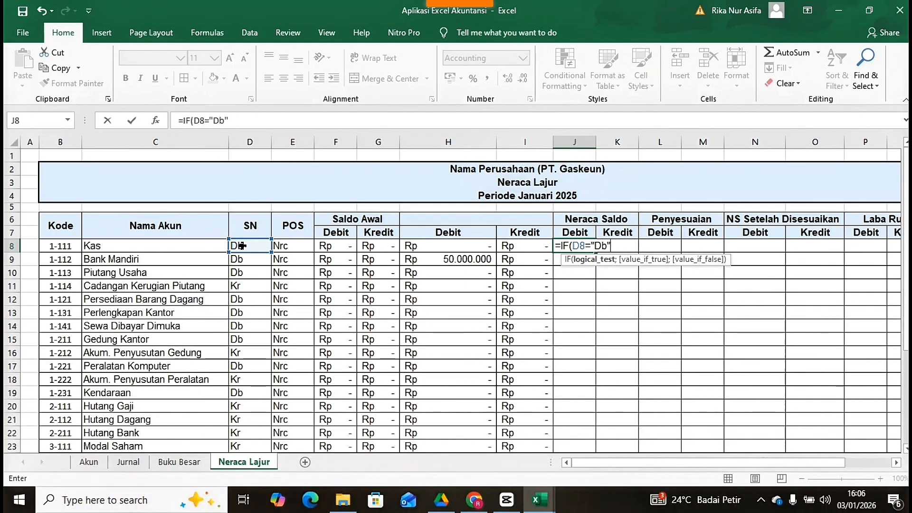
{"action": "type", "text": "b\";"}
{"action": "left_click", "coordinate": [329, 247]}
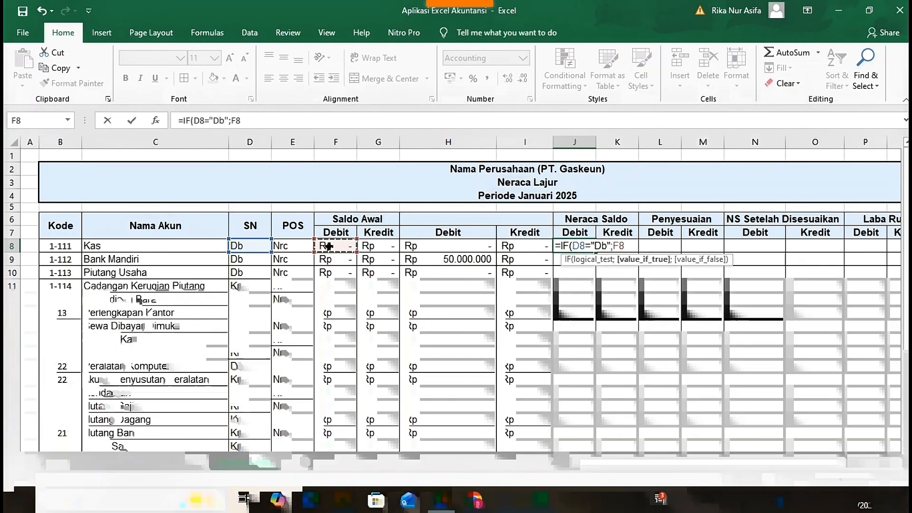
{"action": "type", "text": "+"}
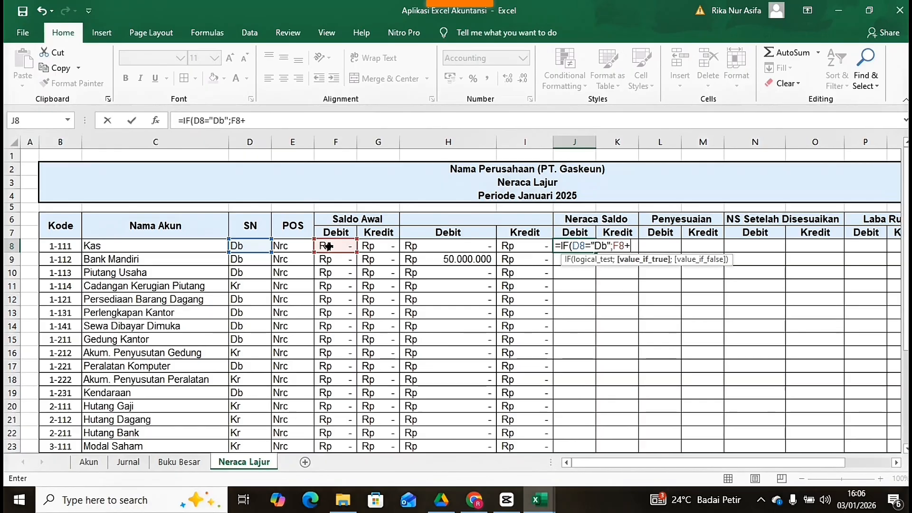
{"action": "left_click", "coordinate": [428, 245]}
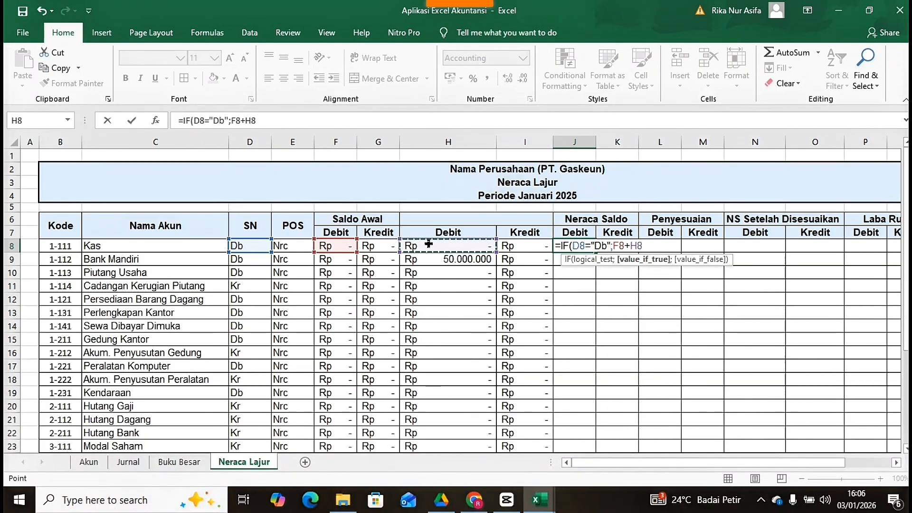
{"action": "type", "text": "-"}
{"action": "left_click", "coordinate": [377, 244]}
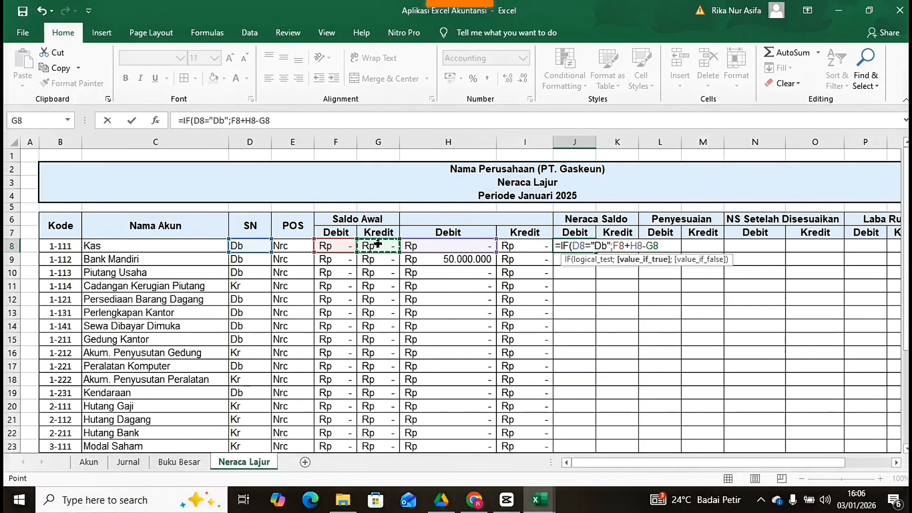
{"action": "type", "text": "-"}
{"action": "left_click", "coordinate": [521, 245]}
{"action": "type", "text": ";0)"}
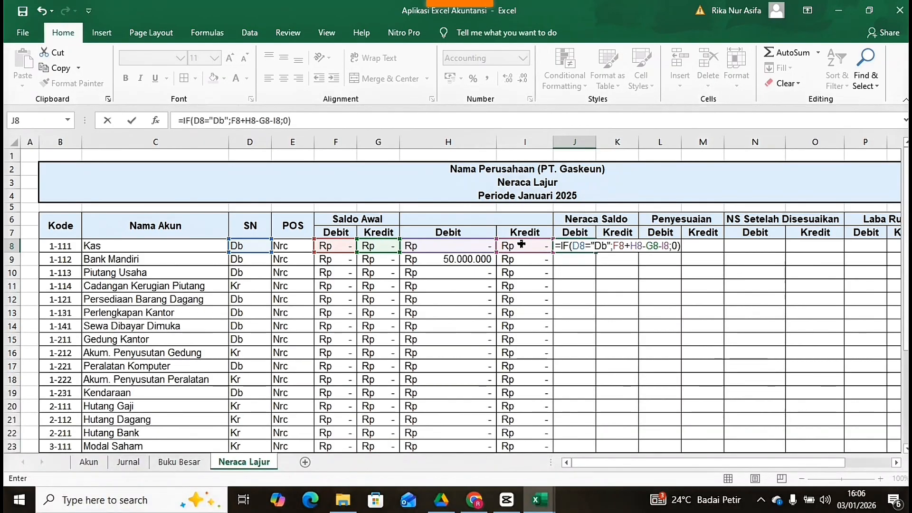
{"action": "key", "text": "Return"}
Step: Reuse the J8 formula text in K8 and change its condition to D8="Kr"
{"action": "scroll", "coordinate": [618, 238], "scroll_direction": "down", "scroll_amount": 1}
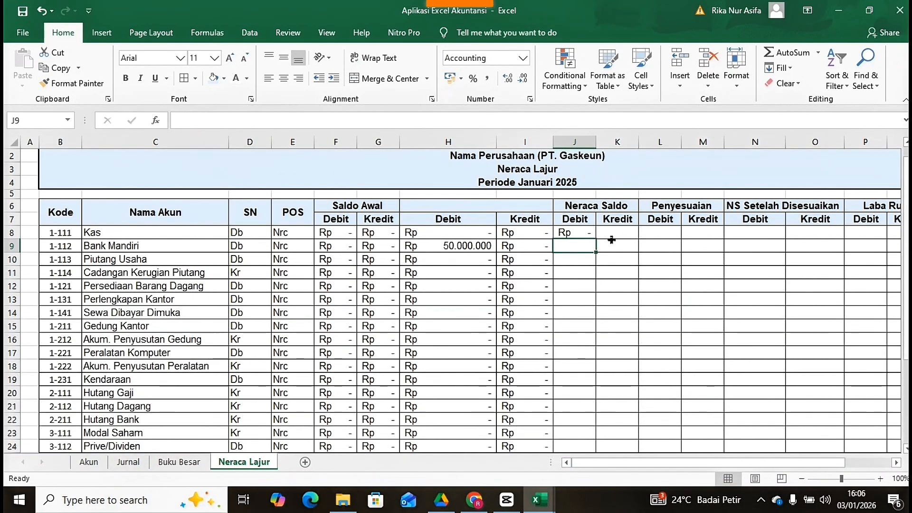
{"action": "double_click", "coordinate": [634, 229]}
{"action": "key", "text": "ctrl+v"}
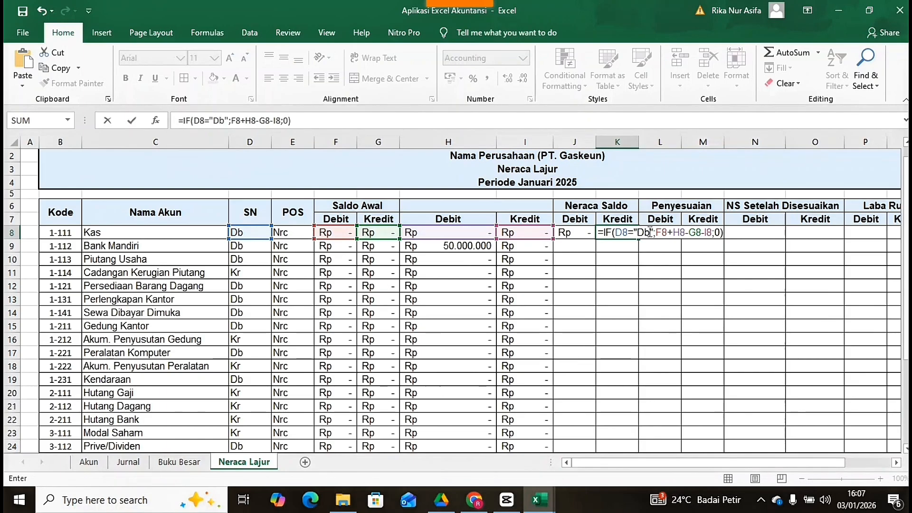
{"action": "left_click", "coordinate": [648, 233]}
{"action": "key", "text": "BackSpace"}
{"action": "key", "text": "BackSpace"}
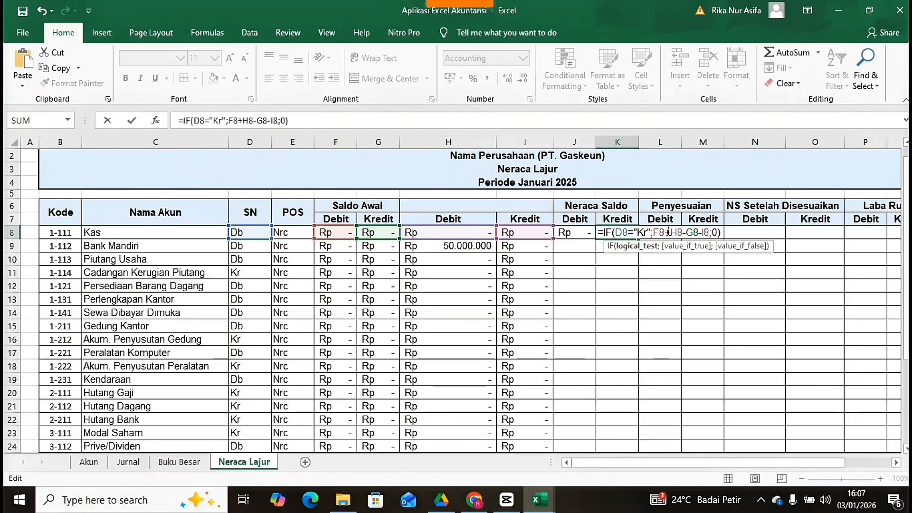
Step: Complete the K8 formula as =IF(D8="Kr";G8+I8-F8-H8;0) for the Kas account's Neraca Saldo credit
{"action": "left_click", "coordinate": [667, 233]}
{"action": "key", "text": "BackSpace"}
{"action": "key", "text": "BackSpace"}
{"action": "left_click", "coordinate": [371, 233]}
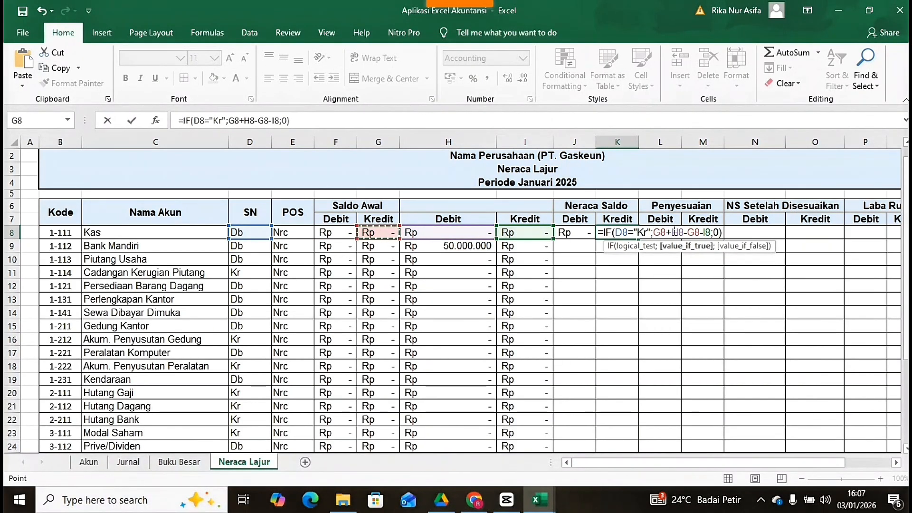
{"action": "left_click_drag", "start_coordinate": [674, 233], "coordinate": [720, 232]}
{"action": "key", "text": "Delete"}
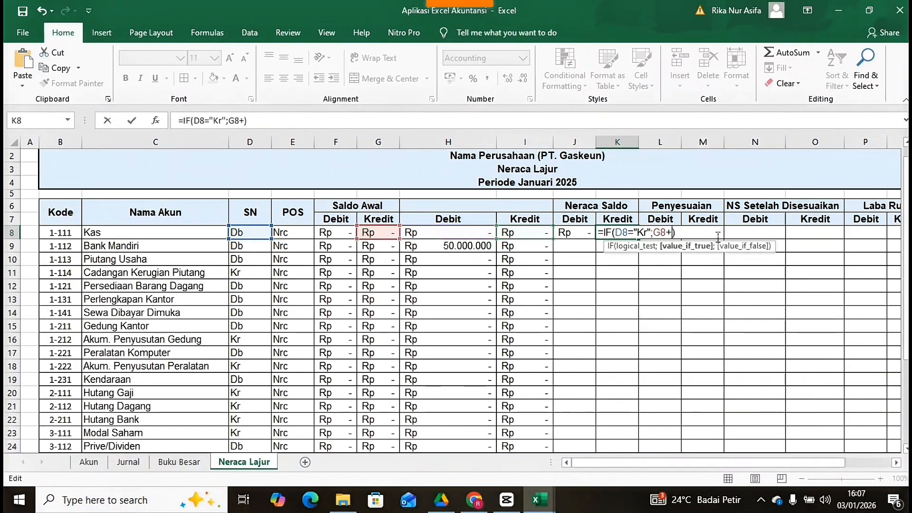
{"action": "left_click", "coordinate": [527, 232]}
{"action": "type", "text": "-"}
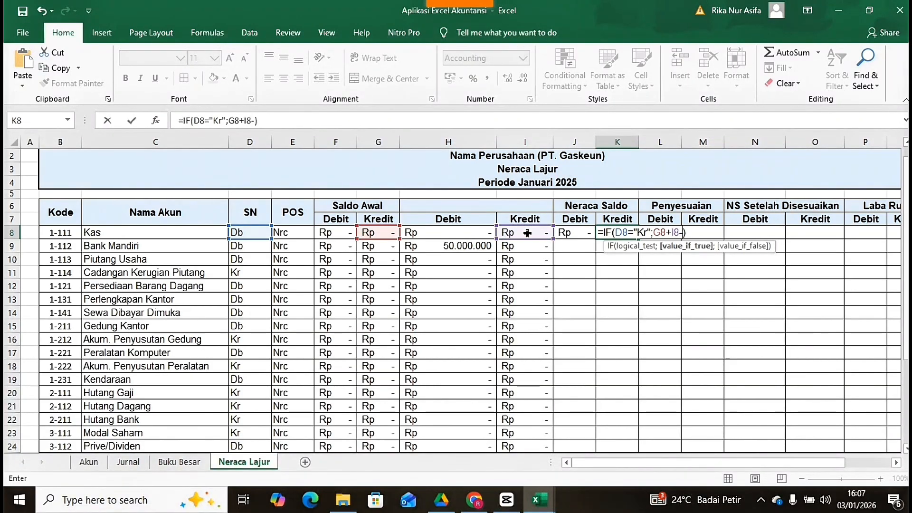
{"action": "left_click", "coordinate": [322, 232]}
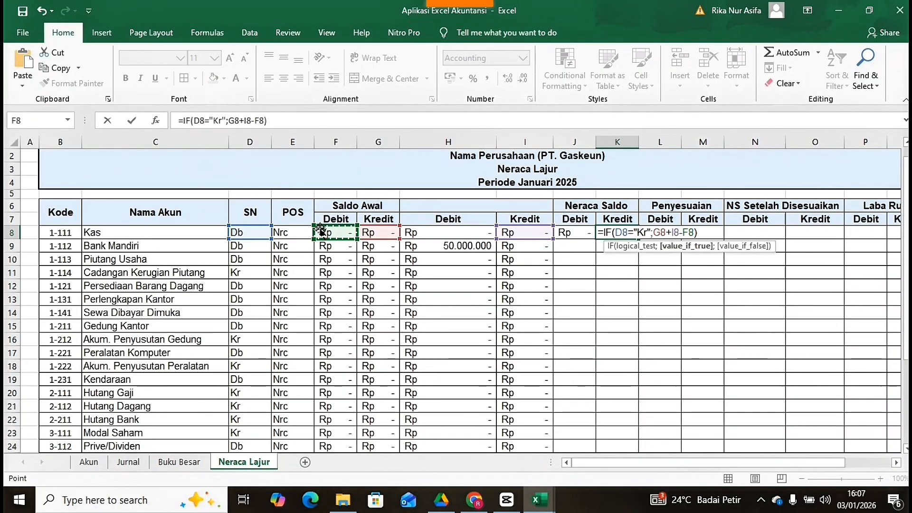
{"action": "type", "text": "-"}
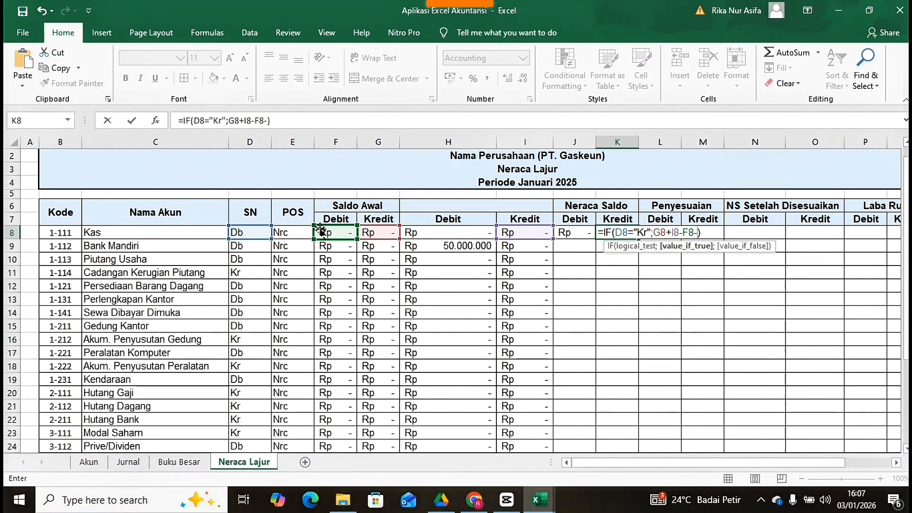
{"action": "left_click", "coordinate": [478, 234]}
{"action": "type", "text": ";0"}
{"action": "key", "text": "Return"}
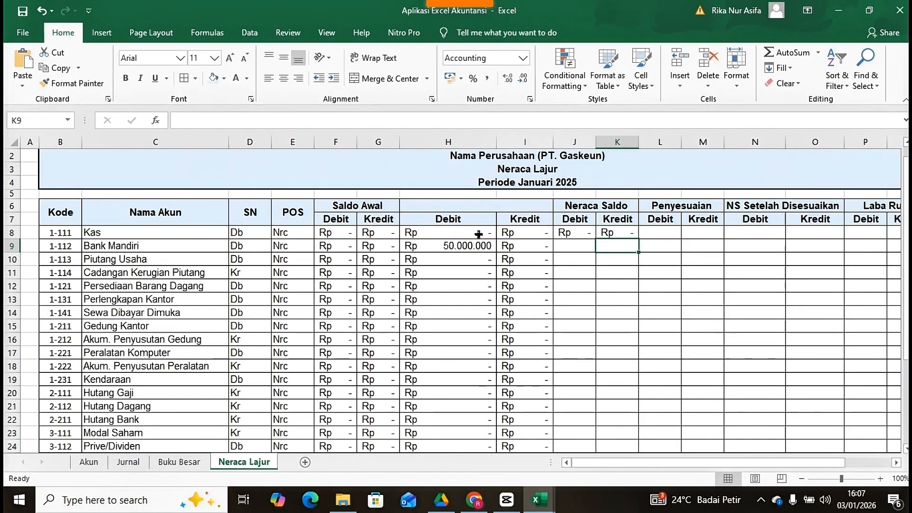
Step: Fill the J8:K8 formulas down the Neraca Saldo columns for all accounts and widen column J to fit its amounts
{"action": "left_click_drag", "start_coordinate": [568, 237], "coordinate": [611, 389]}
{"action": "scroll", "coordinate": [596, 222], "scroll_direction": "up", "scroll_amount": 4}
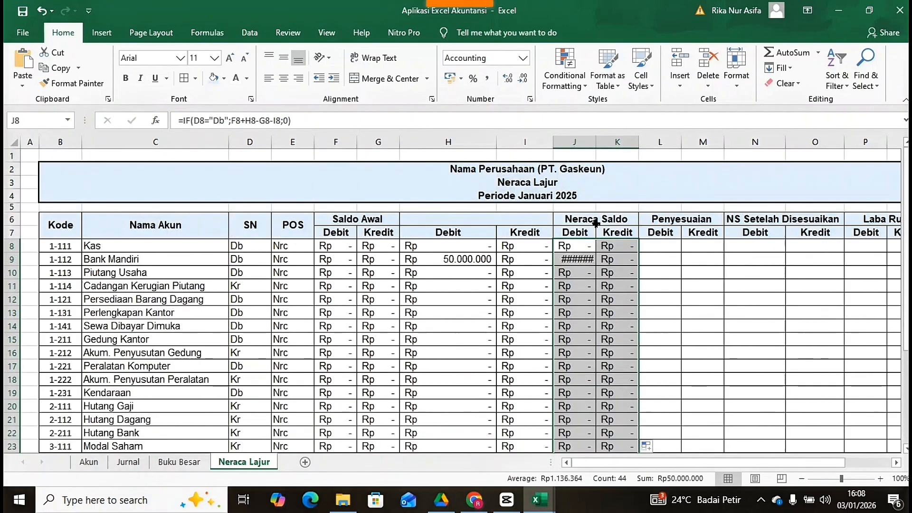
{"action": "left_click_drag", "start_coordinate": [593, 141], "coordinate": [635, 142]}
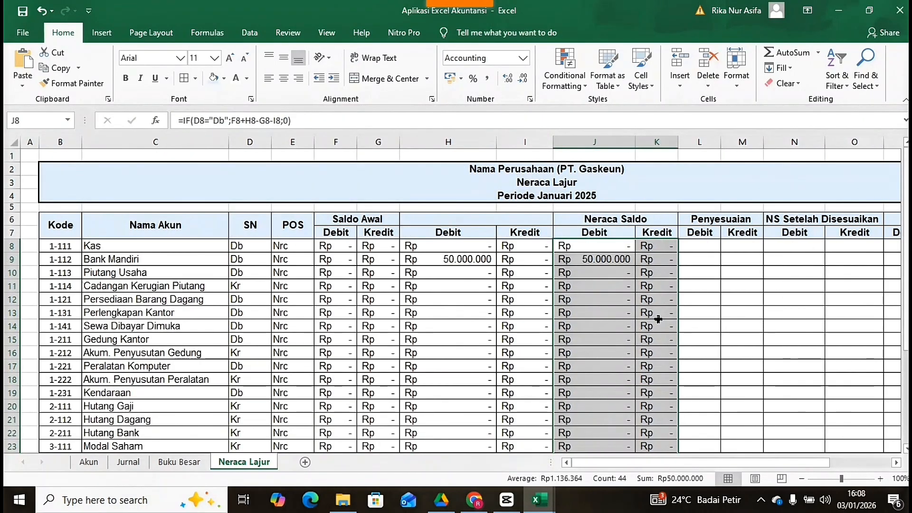
Step: Enter the formula =SUMIF(KBPNY_;B8;Jdebit_) in L8 for the Kas account's Penyesuaian debit
{"action": "left_click", "coordinate": [701, 247]}
{"action": "type", "text": "="}
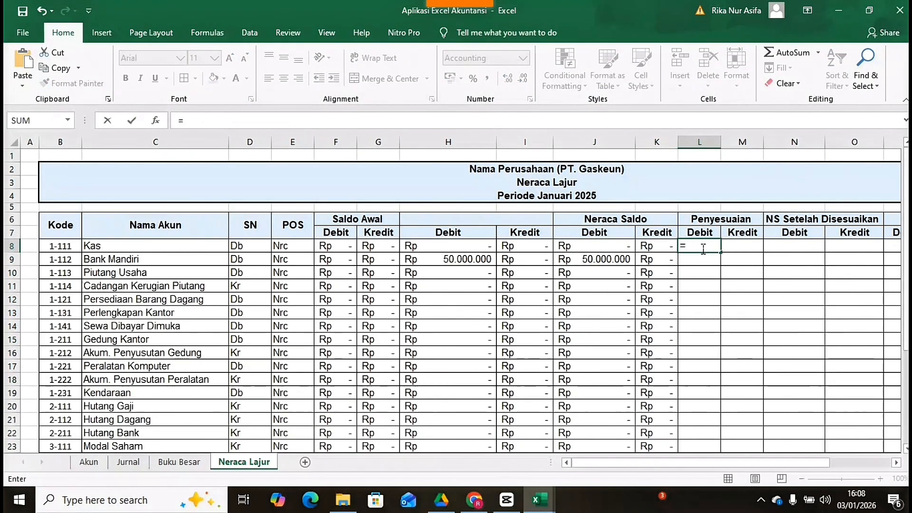
{"action": "type", "text": "sumif"}
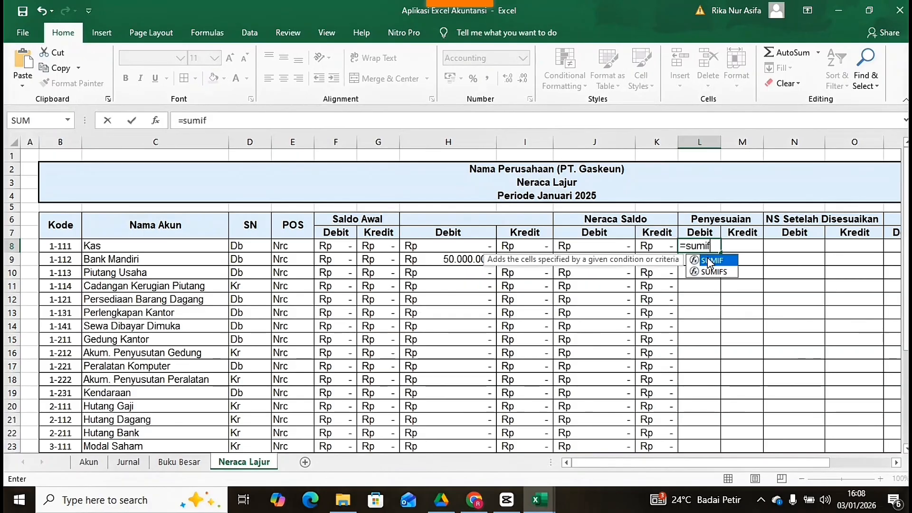
{"action": "double_click", "coordinate": [709, 263]}
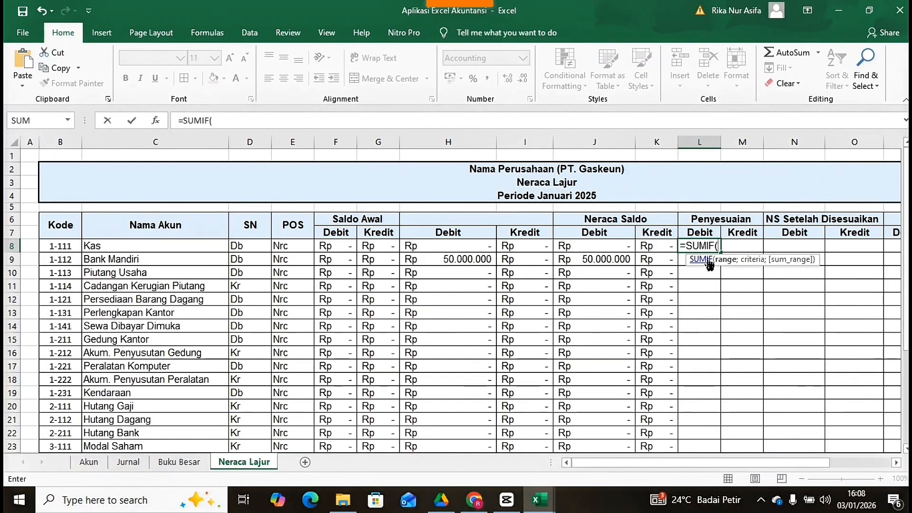
{"action": "type", "text": "kb"}
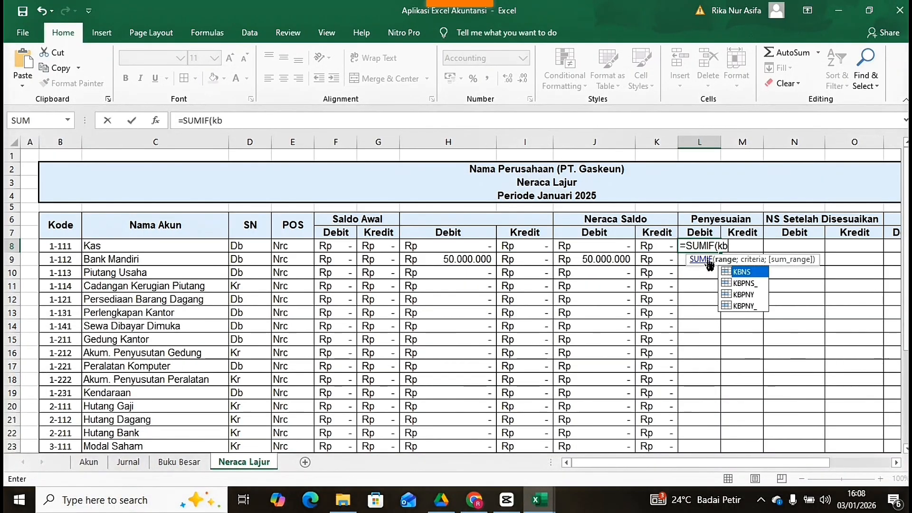
{"action": "double_click", "coordinate": [744, 306]}
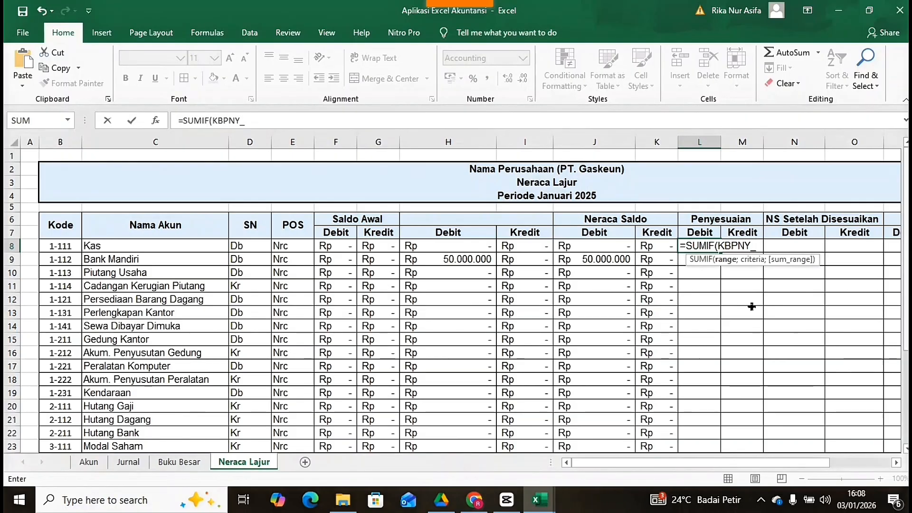
{"action": "type", "text": ";"}
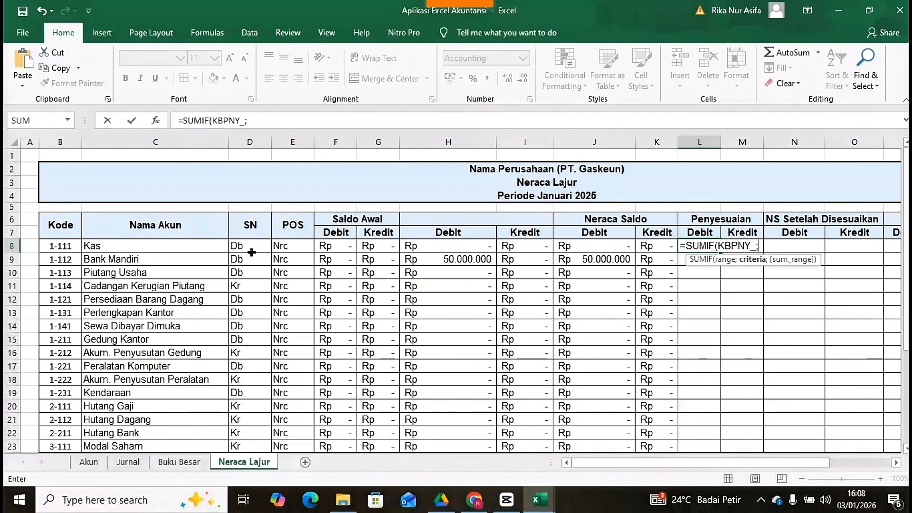
{"action": "left_click", "coordinate": [65, 245]}
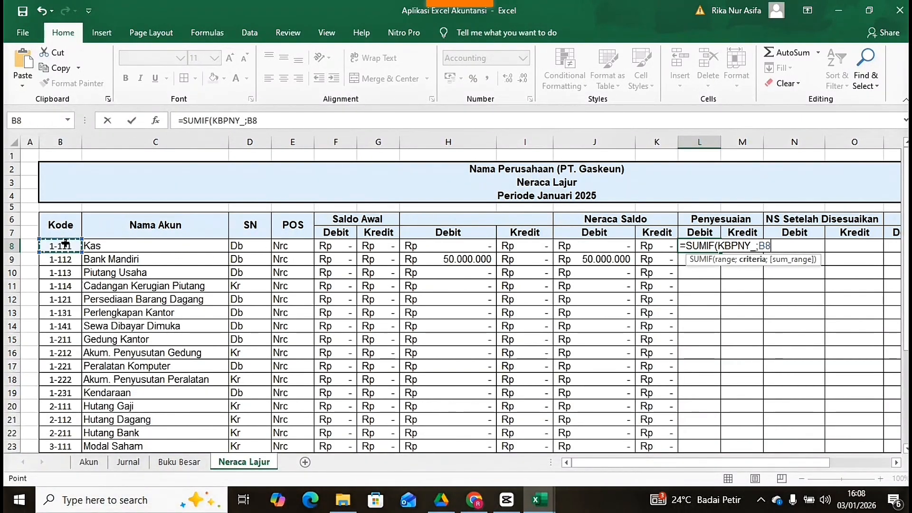
{"action": "type", "text": ";"}
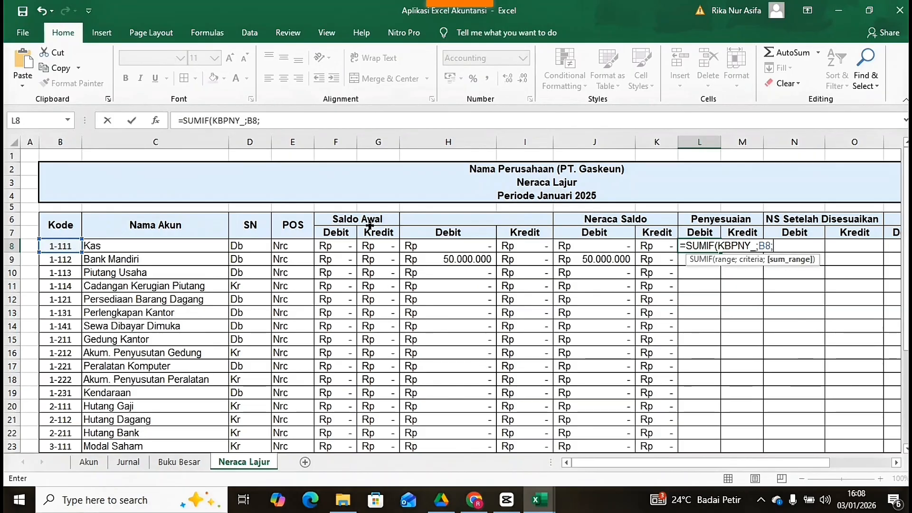
{"action": "type", "text": "j"}
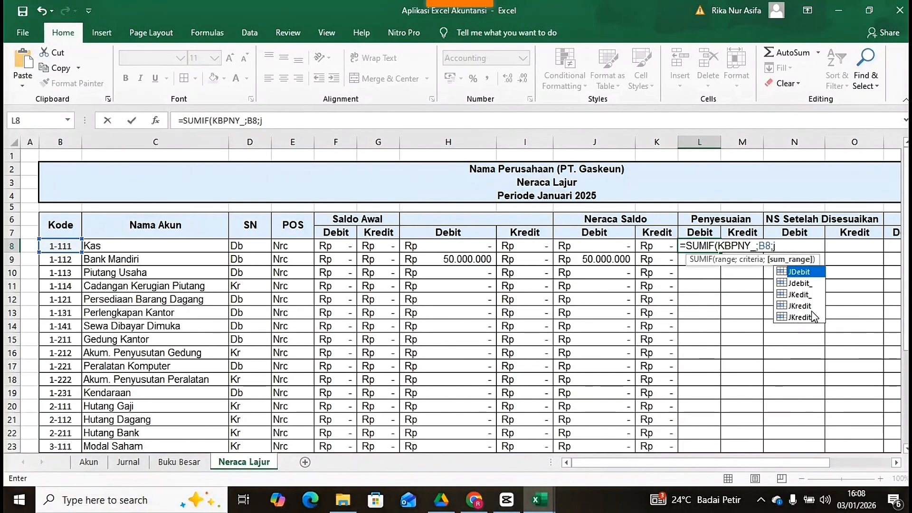
{"action": "double_click", "coordinate": [807, 283]}
{"action": "type", "text": ")"}
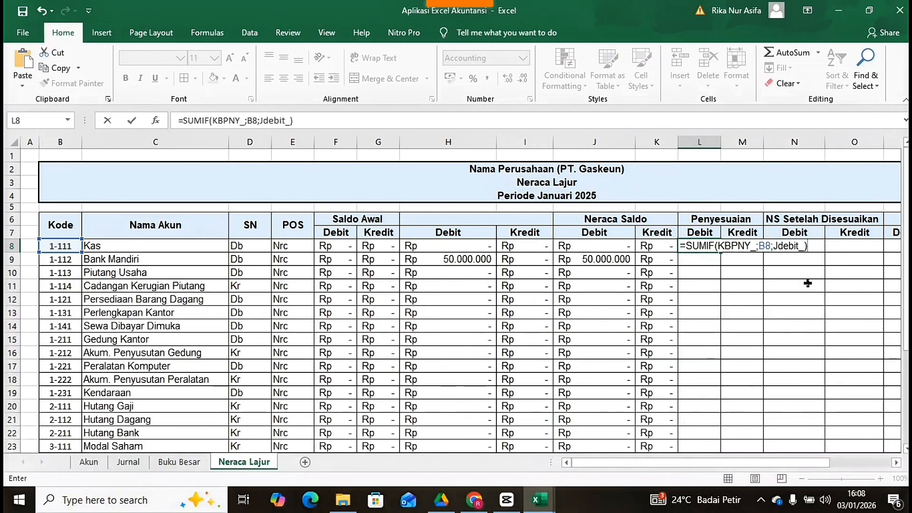
{"action": "key", "text": "Return"}
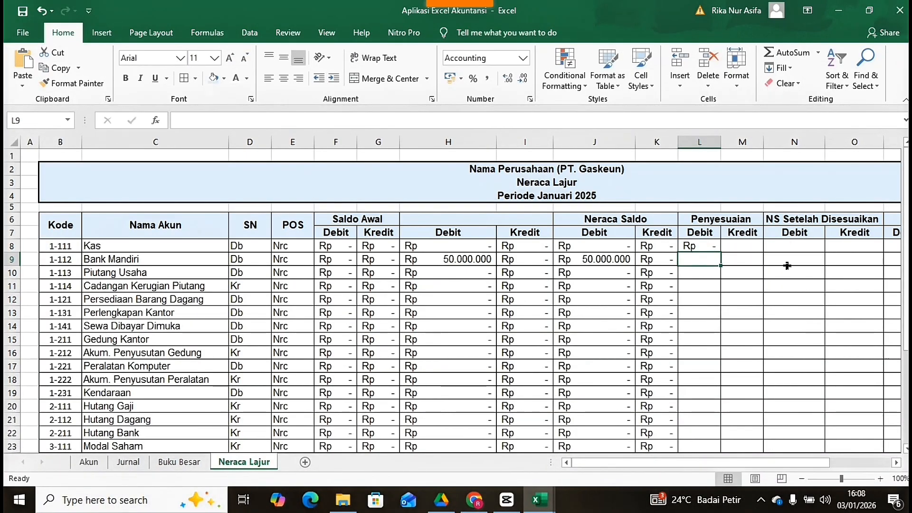
Step: Enter =SUMIF(KBPNY_;B8;JKredit_) in M8 and fill the L8:M8 formulas down the Penyesuaian columns for all accounts
{"action": "double_click", "coordinate": [759, 249]}
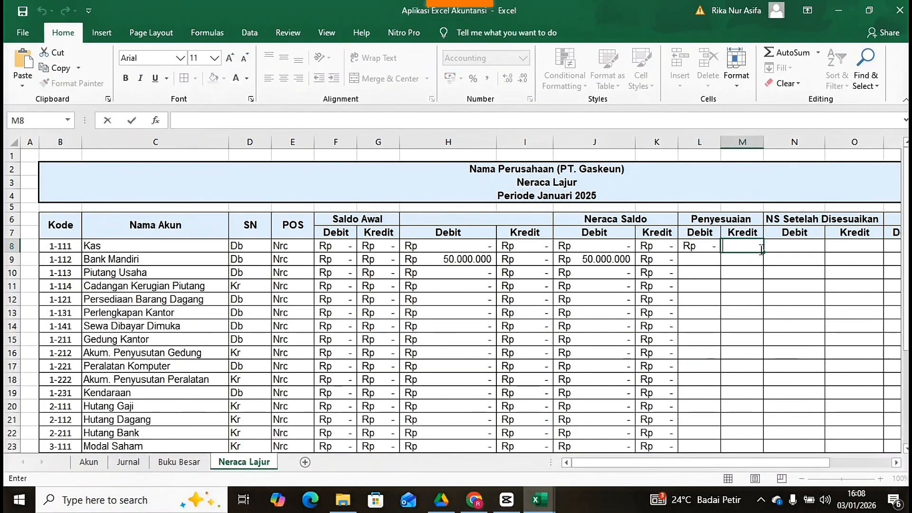
{"action": "type", "text": "=sumif"}
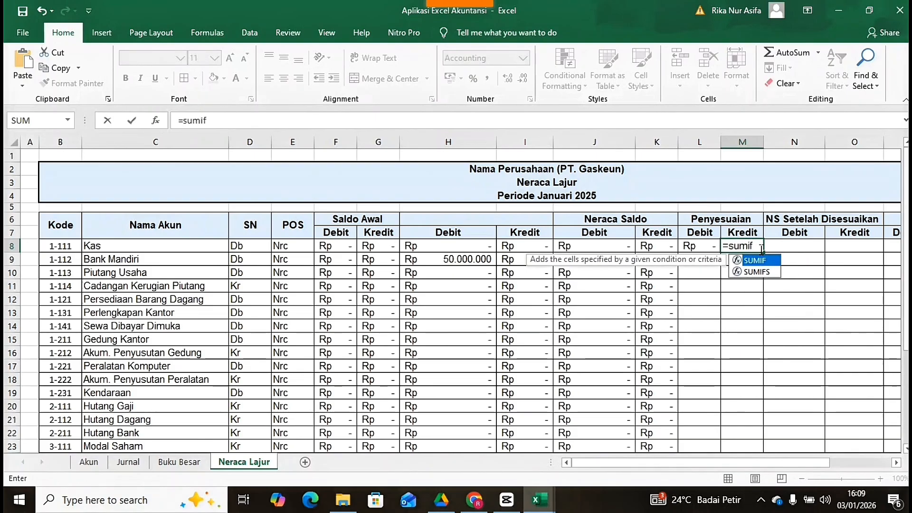
{"action": "double_click", "coordinate": [755, 260]}
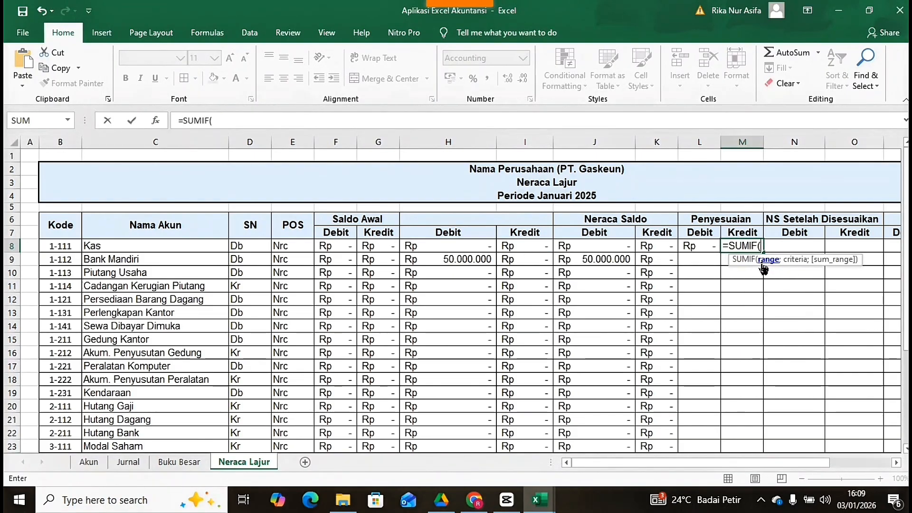
{"action": "type", "text": "kb"}
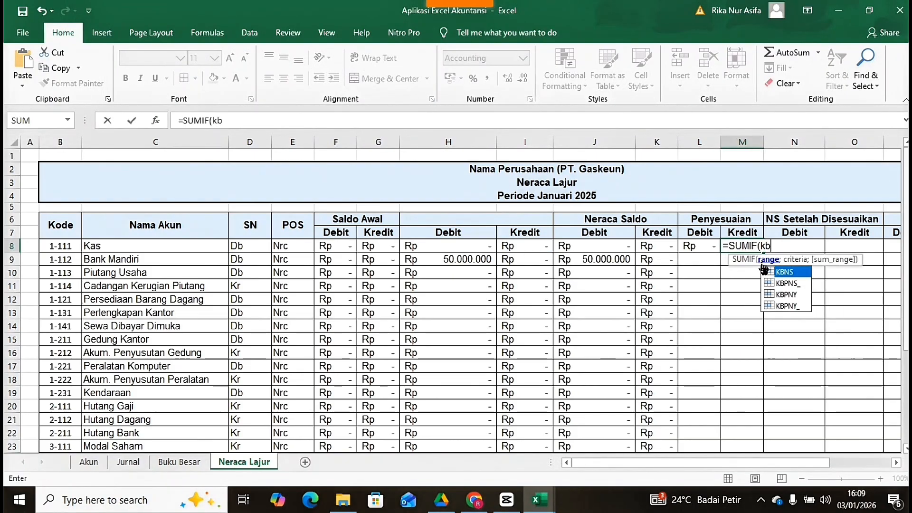
{"action": "left_click", "coordinate": [796, 306]}
{"action": "double_click", "coordinate": [796, 305]}
{"action": "type", "text": ";"}
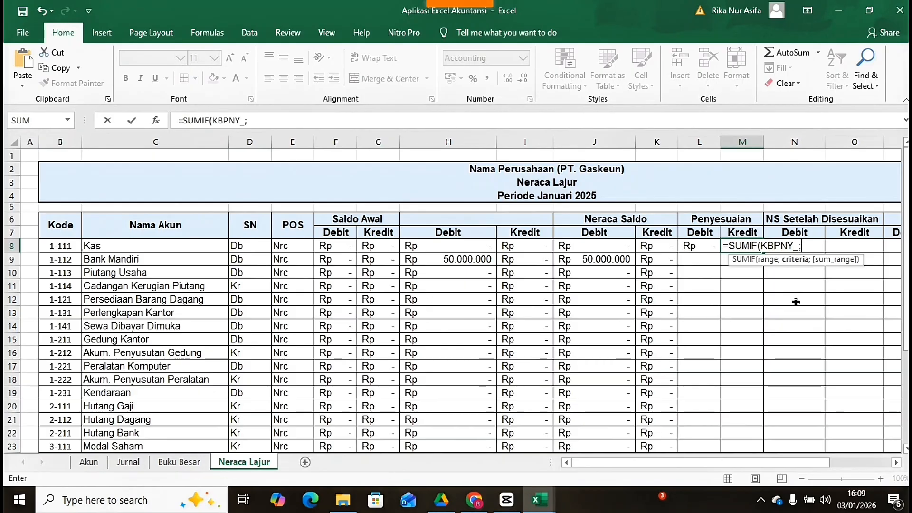
{"action": "left_click", "coordinate": [74, 246]}
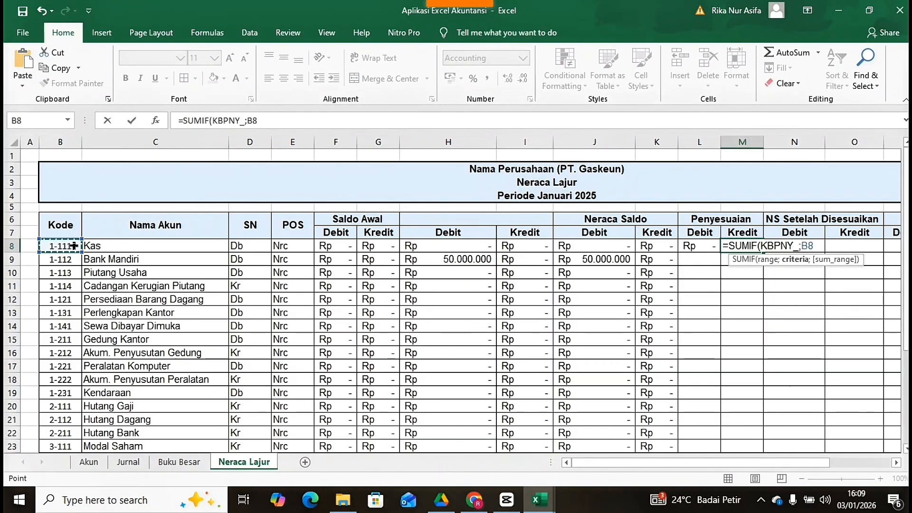
{"action": "type", "text": ";j"}
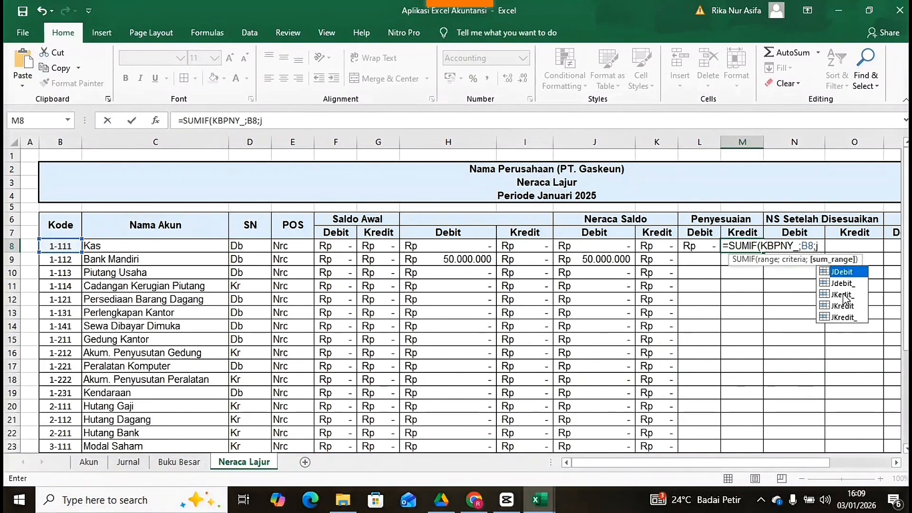
{"action": "double_click", "coordinate": [847, 318]}
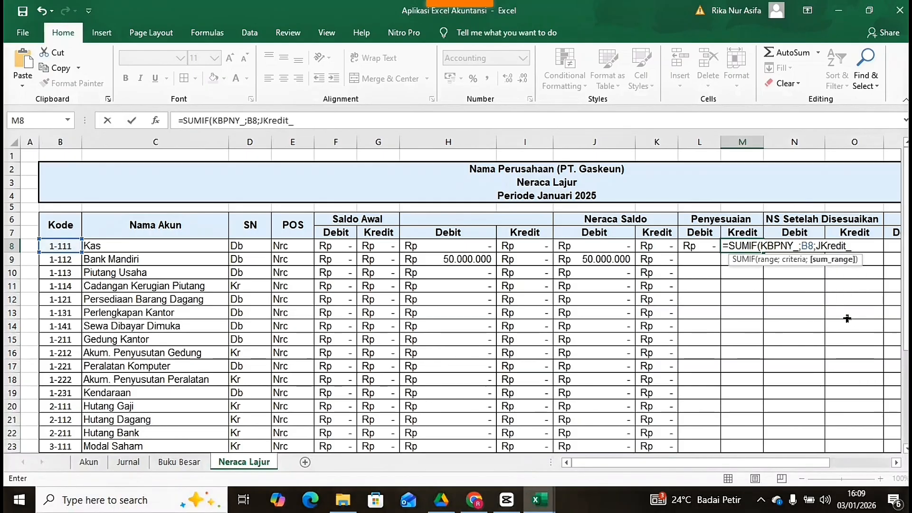
{"action": "type", "text": ")"}
{"action": "key", "text": "Return"}
{"action": "left_click_drag", "start_coordinate": [694, 245], "coordinate": [739, 390]}
{"action": "scroll", "coordinate": [740, 390], "scroll_direction": "up", "scroll_amount": 3}
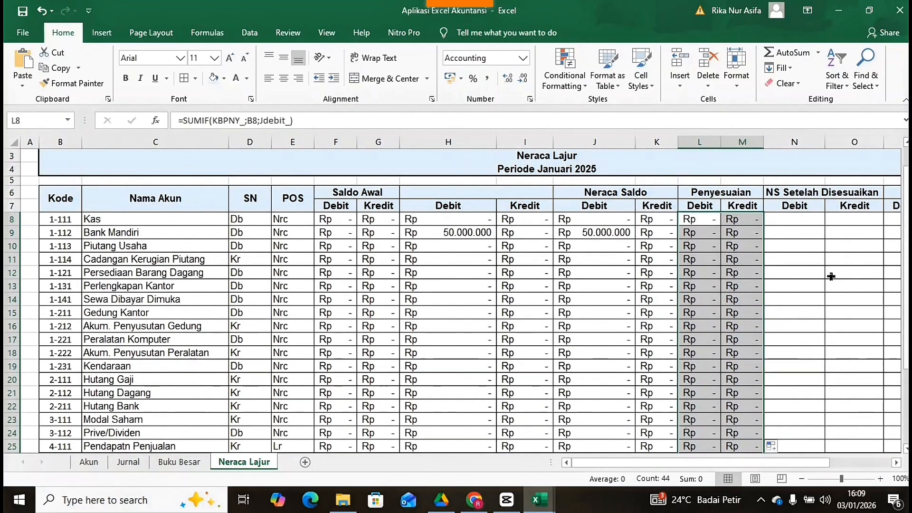
Step: Group columns D through I on the Neraca Lajur sheet and collapse the group
{"action": "scroll", "coordinate": [831, 276], "scroll_direction": "right", "scroll_amount": 2}
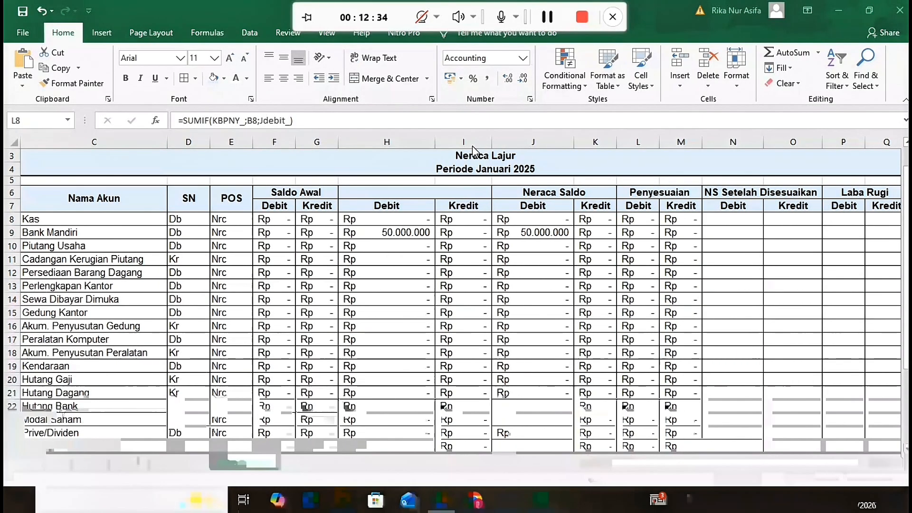
{"action": "left_click_drag", "start_coordinate": [469, 141], "coordinate": [196, 141]}
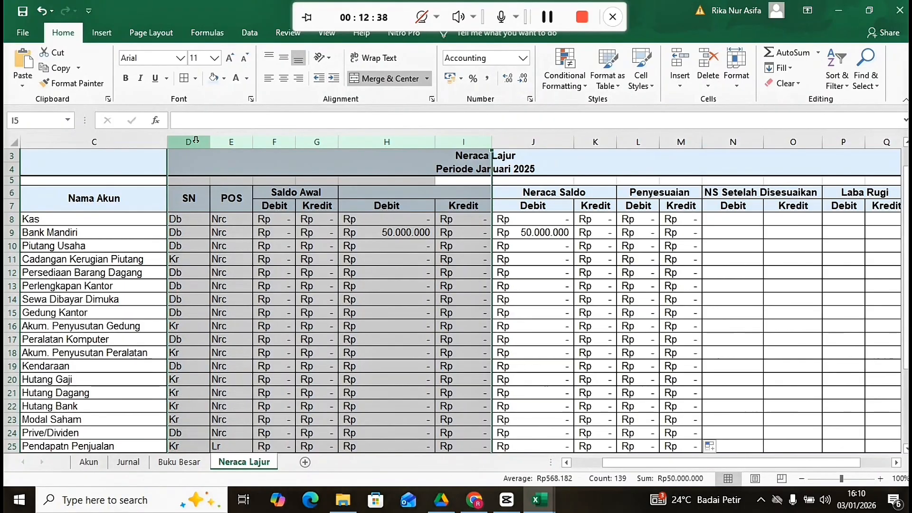
{"action": "left_click", "coordinate": [256, 33]}
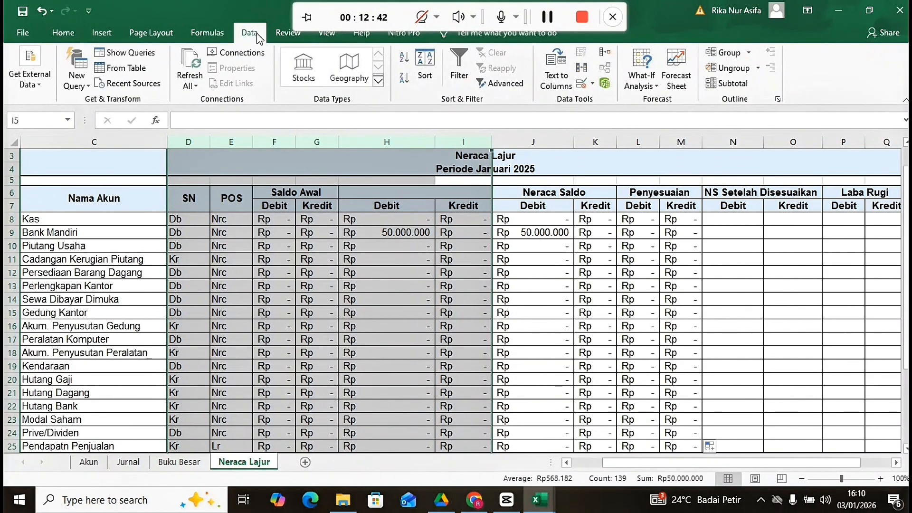
{"action": "left_click", "coordinate": [725, 52]}
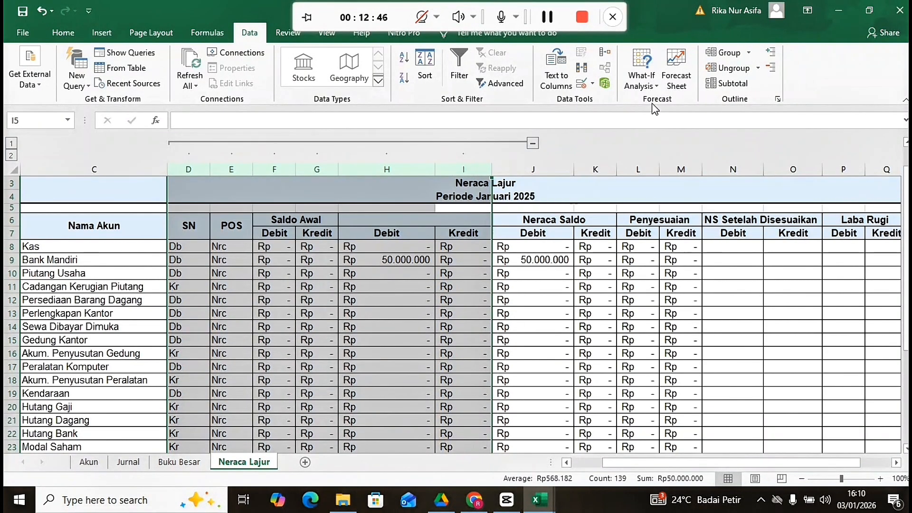
{"action": "left_click", "coordinate": [533, 143]}
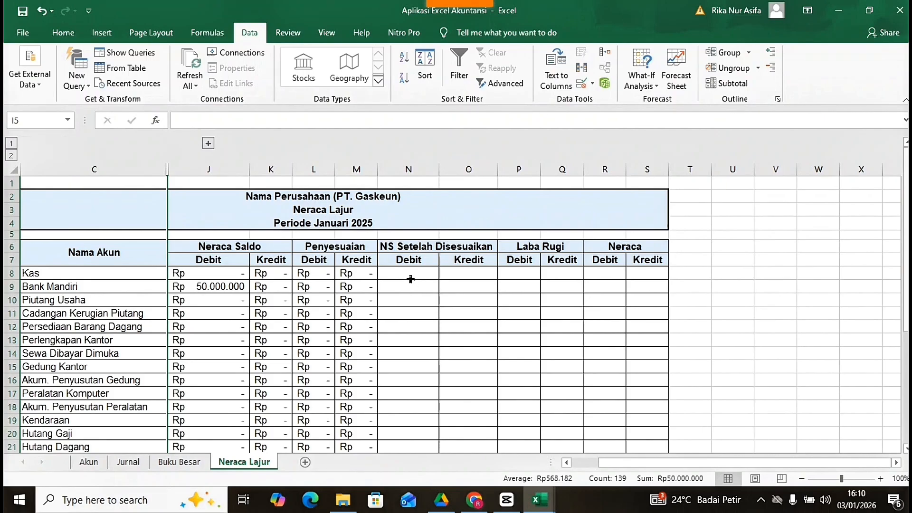
Step: Expand the collapsed column group D through I on the Neraca Lajur sheet
{"action": "left_click", "coordinate": [411, 279]}
{"action": "type", "text": "="}
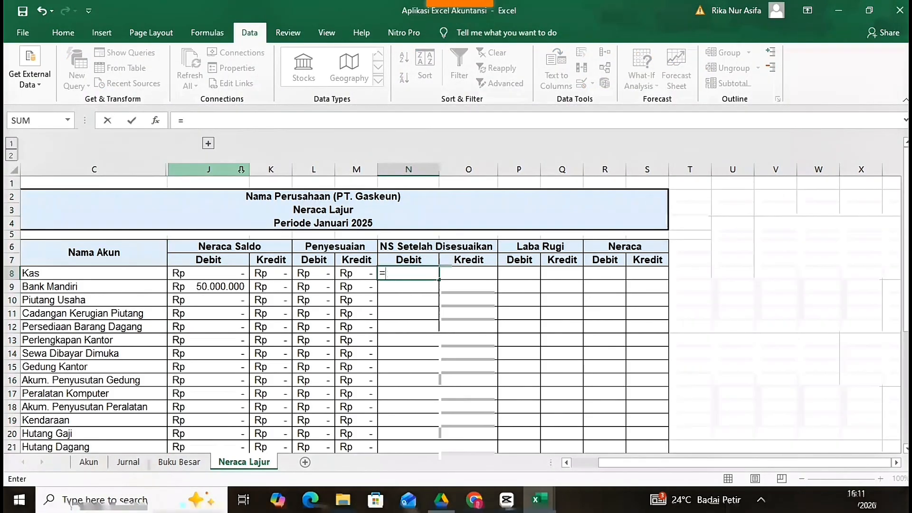
{"action": "key", "text": "Return"}
{"action": "left_click", "coordinate": [208, 143]}
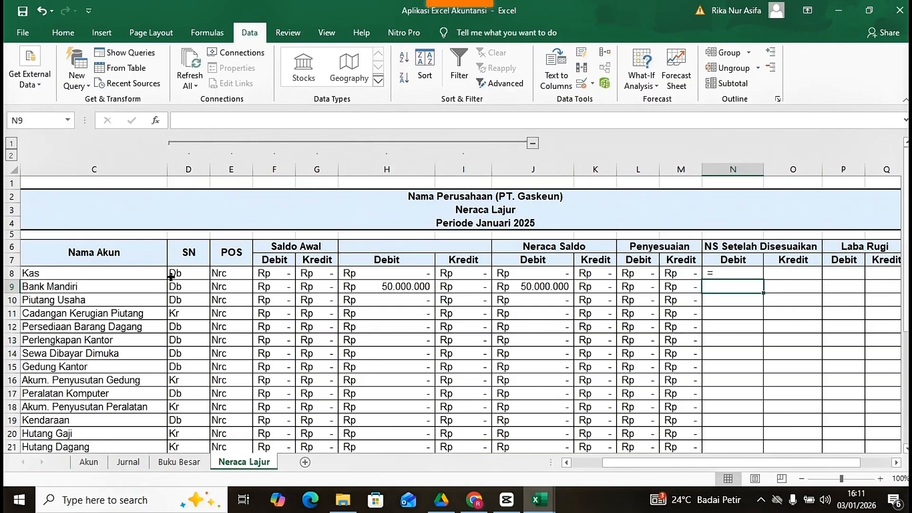
{"action": "left_click", "coordinate": [734, 272]}
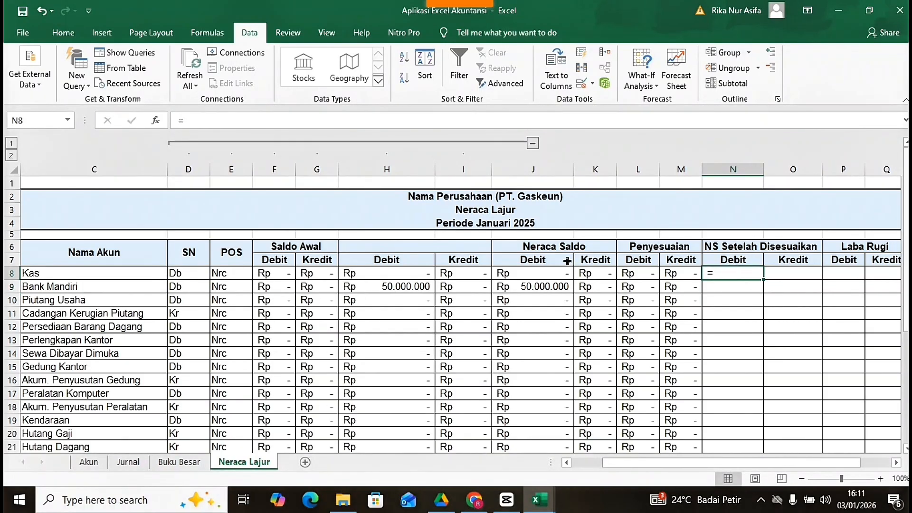
{"action": "left_click", "coordinate": [194, 270]}
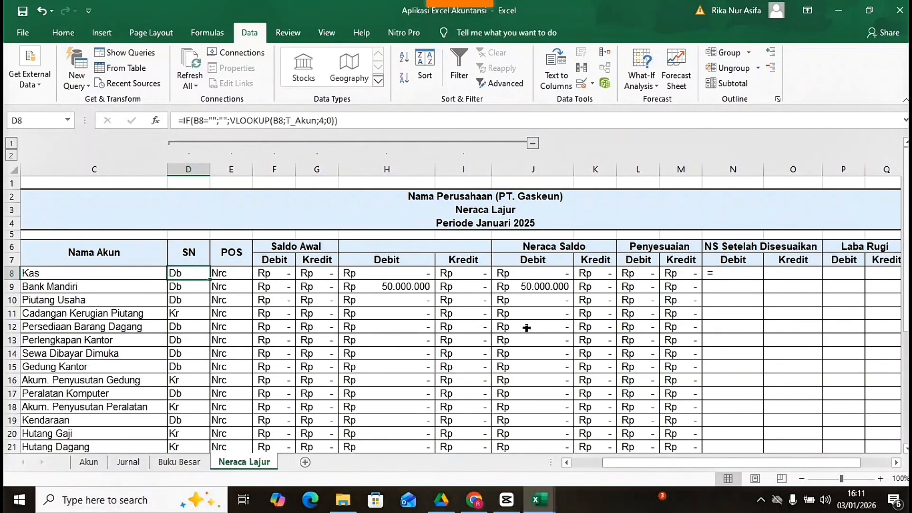
Step: Enter the formula =IF(D8="Db";J8+L8-K8-M8;0) in N8 for the Kas account's NS Setelah Disesuaikan debit
{"action": "left_click", "coordinate": [721, 274]}
{"action": "type", "text": "=IF("}
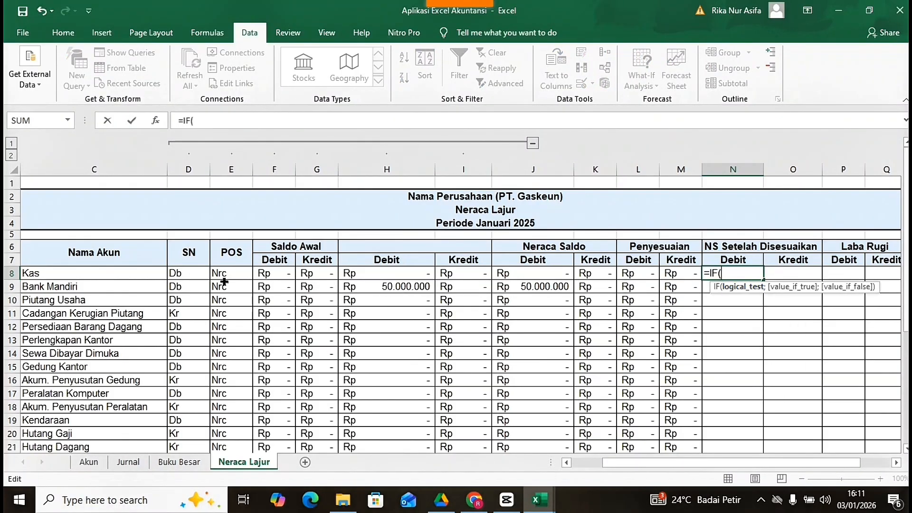
{"action": "left_click", "coordinate": [188, 274]}
{"action": "type", "text": "="}
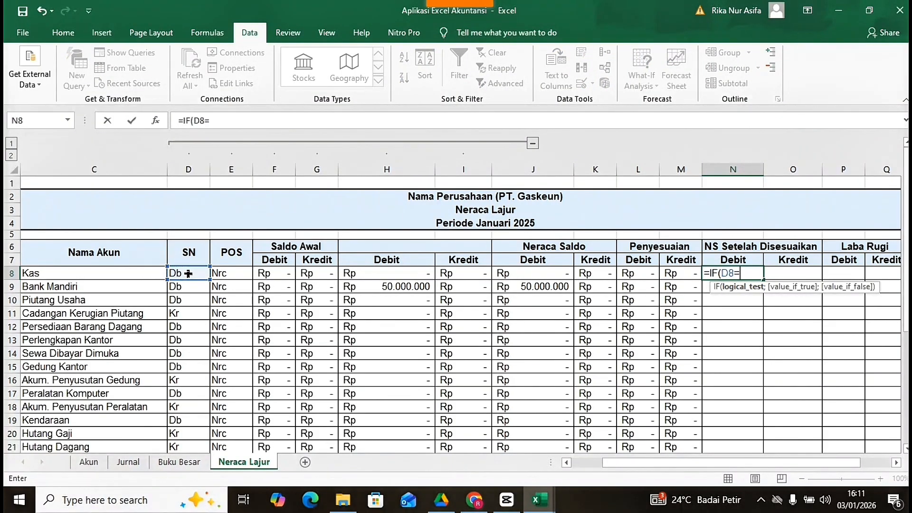
{"action": "type", "text": "\"Db\";"}
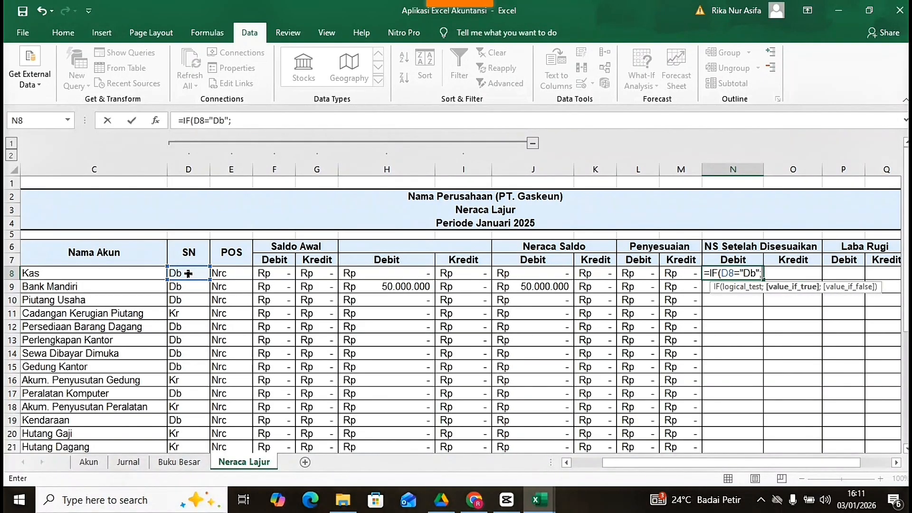
{"action": "left_click", "coordinate": [529, 274]}
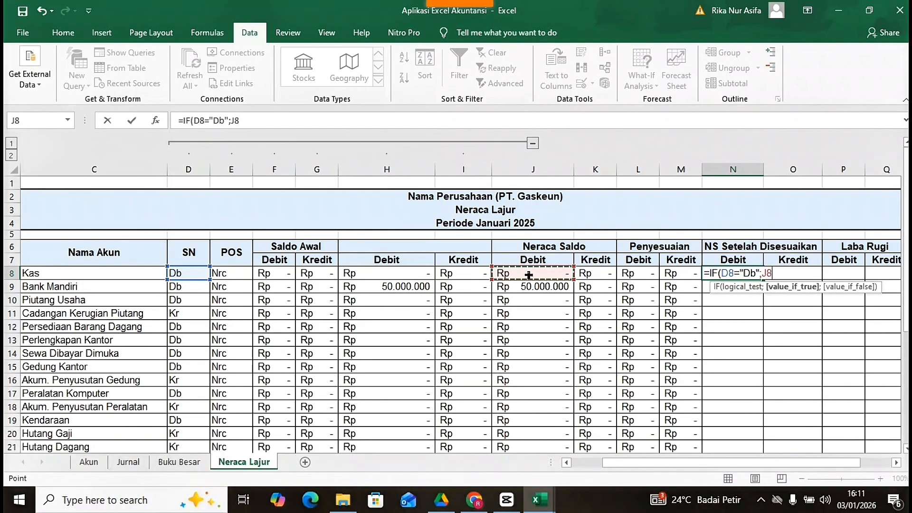
{"action": "type", "text": "+"}
{"action": "left_click", "coordinate": [625, 279]}
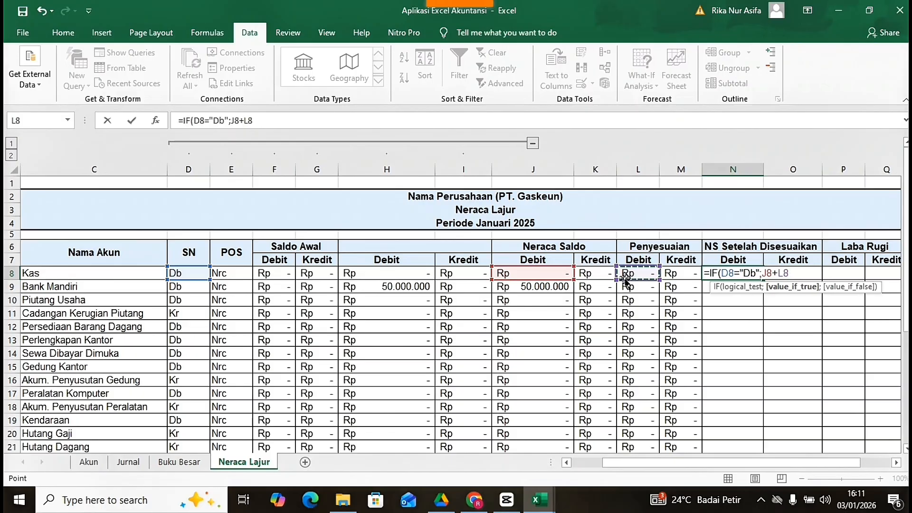
{"action": "type", "text": "-"}
{"action": "left_click", "coordinate": [604, 271]}
{"action": "type", "text": "-"}
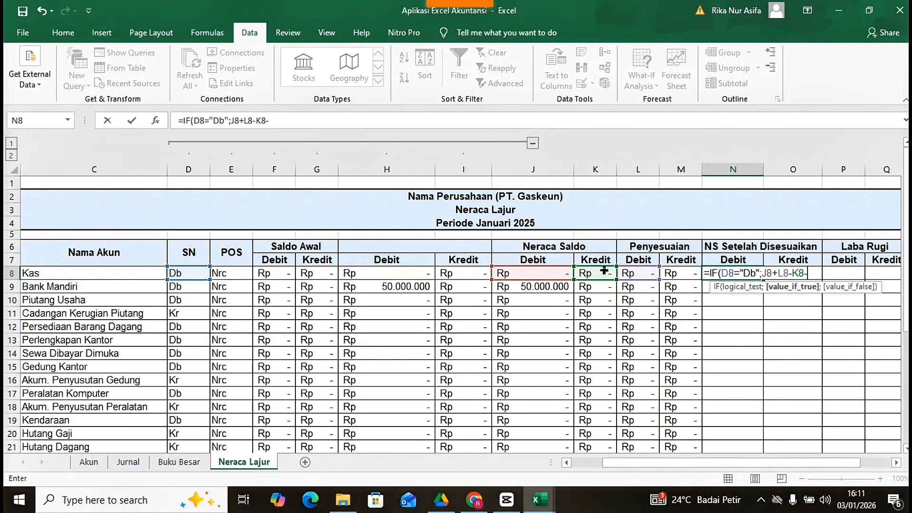
{"action": "left_click", "coordinate": [670, 274]}
{"action": "type", "text": ";"}
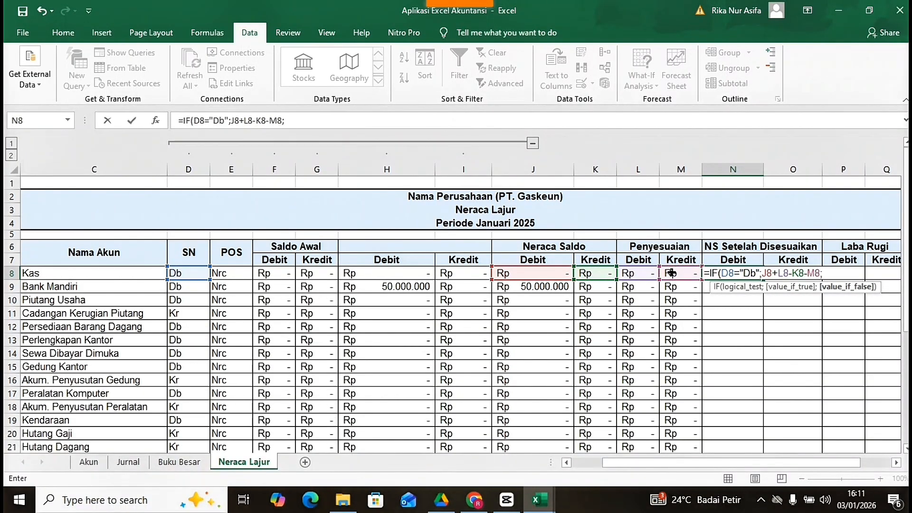
{"action": "type", "text": ")0)"}
{"action": "key", "text": "Return"}
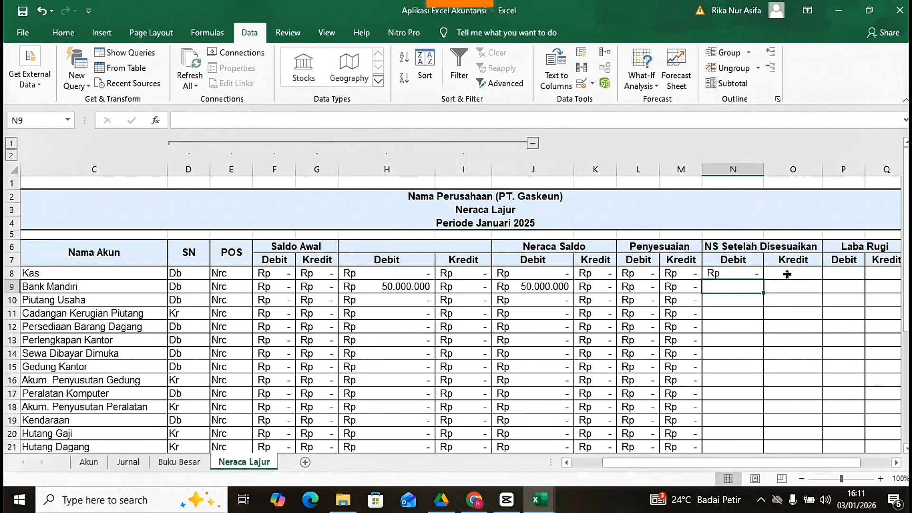
{"action": "left_click", "coordinate": [787, 274]}
{"action": "type", "text": "=if"}
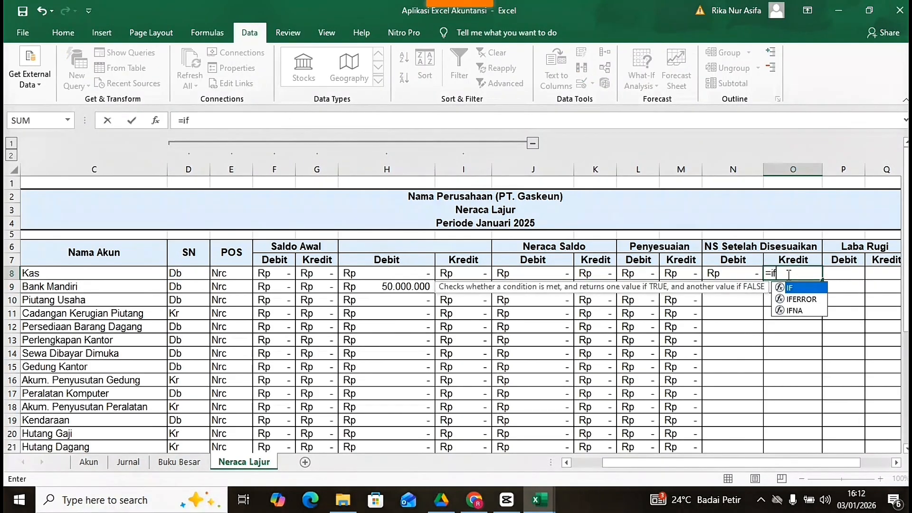
{"action": "left_click", "coordinate": [200, 271]}
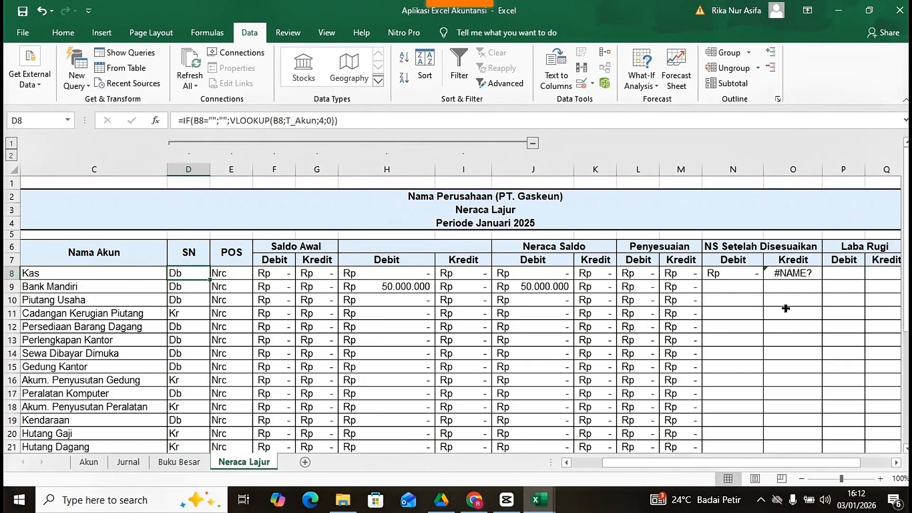
Step: Enter the formula =IF(D8="Kr";K8+M8-J8-L8;0) in O8 for the Kas account's NS Setelah Disesuaikan credit
{"action": "left_click", "coordinate": [786, 275]}
{"action": "type", "text": "=i"}
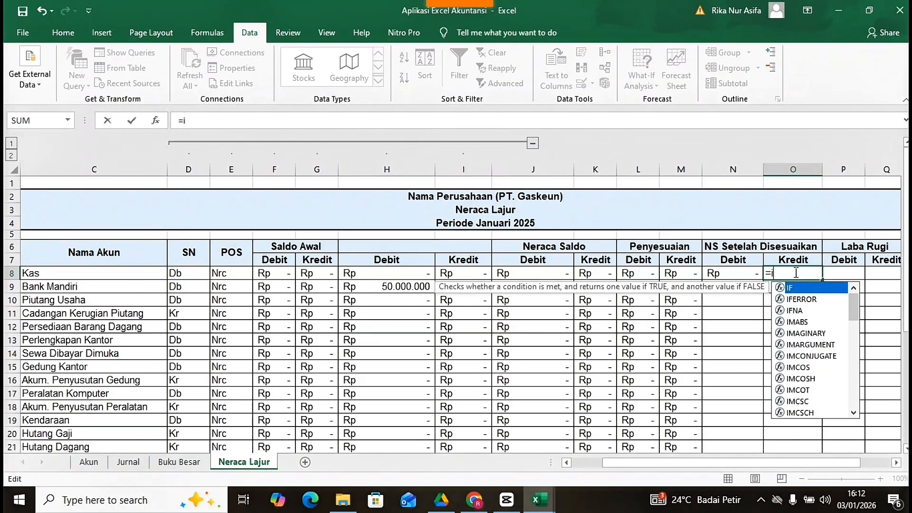
{"action": "type", "text": "f"}
{"action": "double_click", "coordinate": [798, 288]}
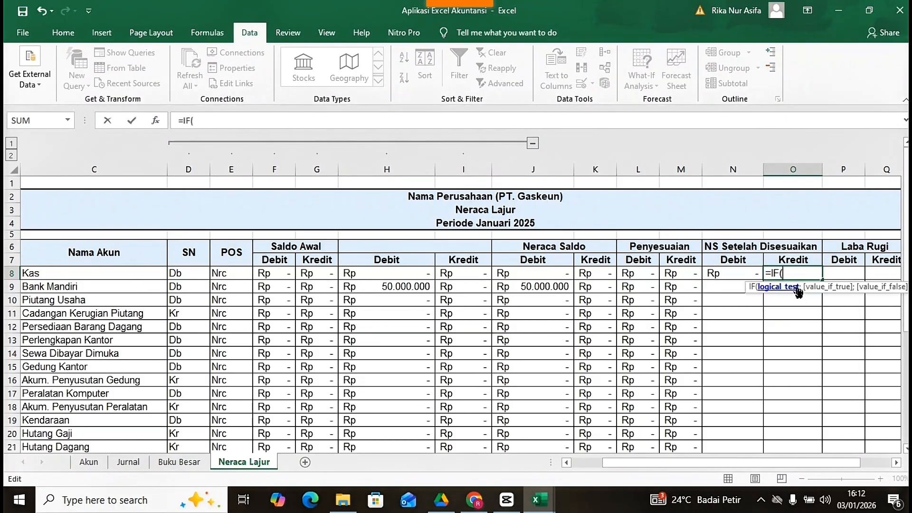
{"action": "left_click", "coordinate": [186, 275]}
{"action": "type", "text": "=\"Kr"}
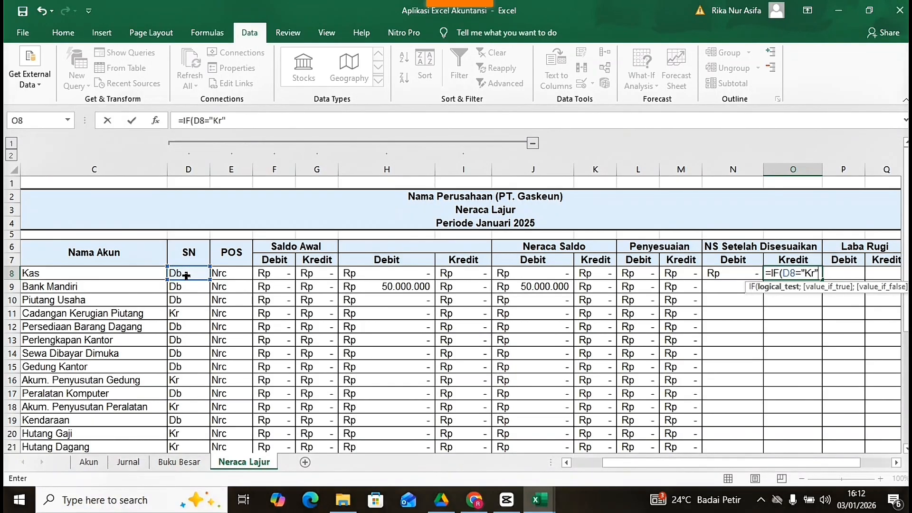
{"action": "type", "text": "\";"}
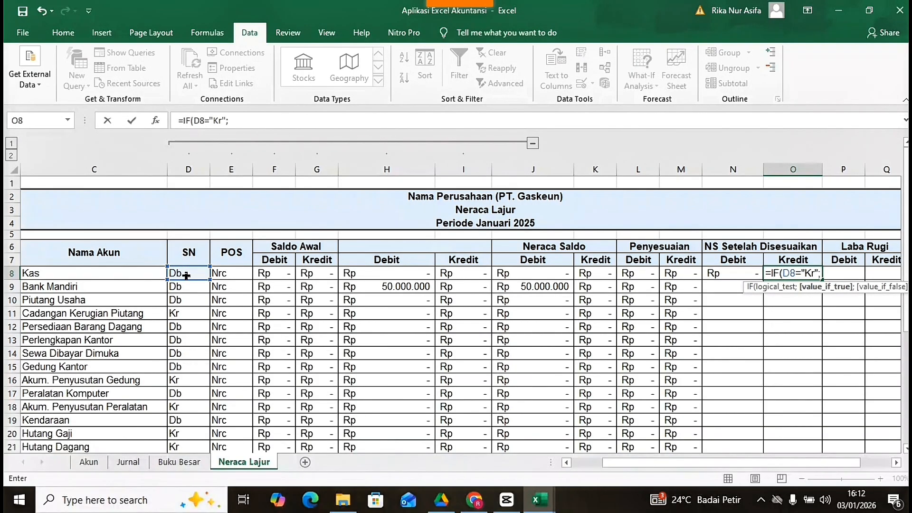
{"action": "left_click", "coordinate": [602, 271]}
{"action": "type", "text": "+"}
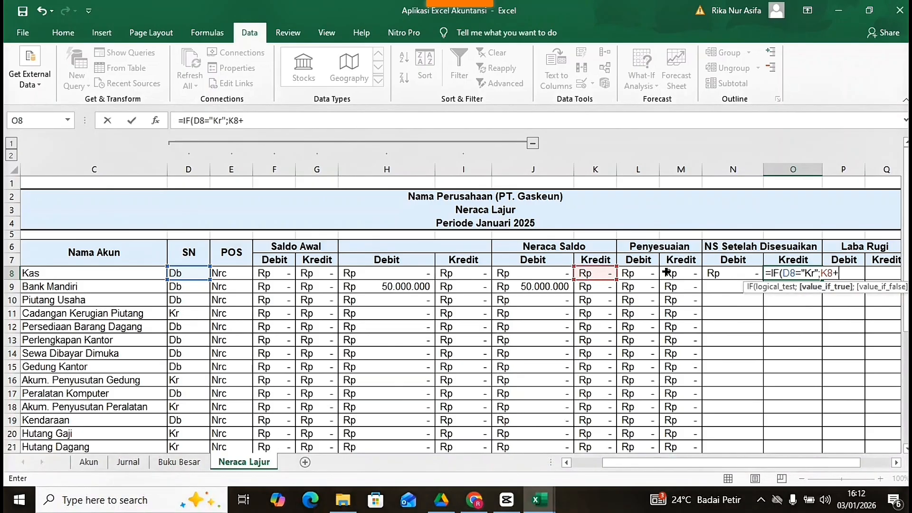
{"action": "left_click", "coordinate": [666, 271]}
{"action": "type", "text": "-"}
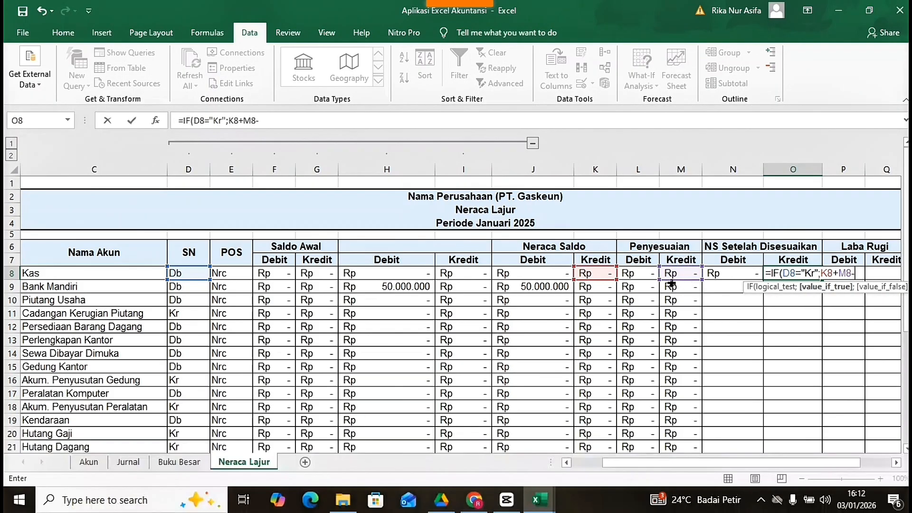
{"action": "left_click", "coordinate": [557, 272]}
{"action": "type", "text": "-"}
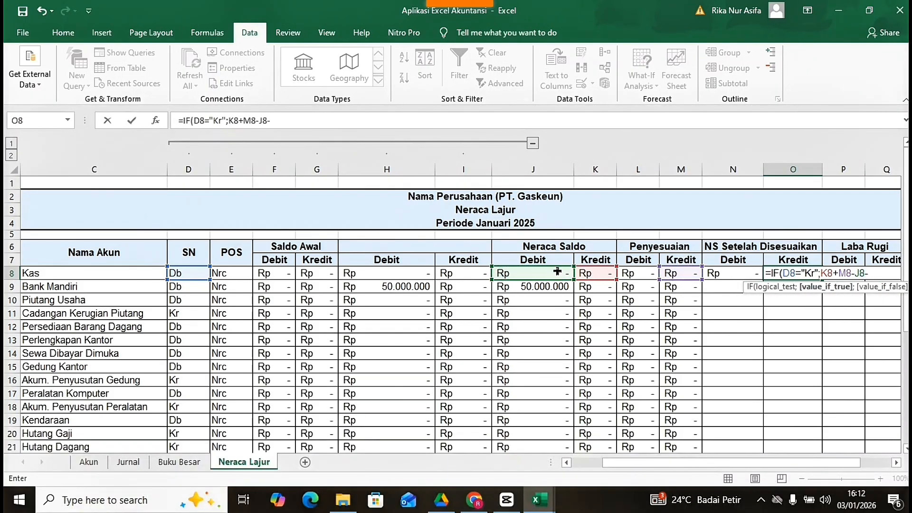
{"action": "left_click", "coordinate": [624, 273]}
{"action": "type", "text": ";0"}
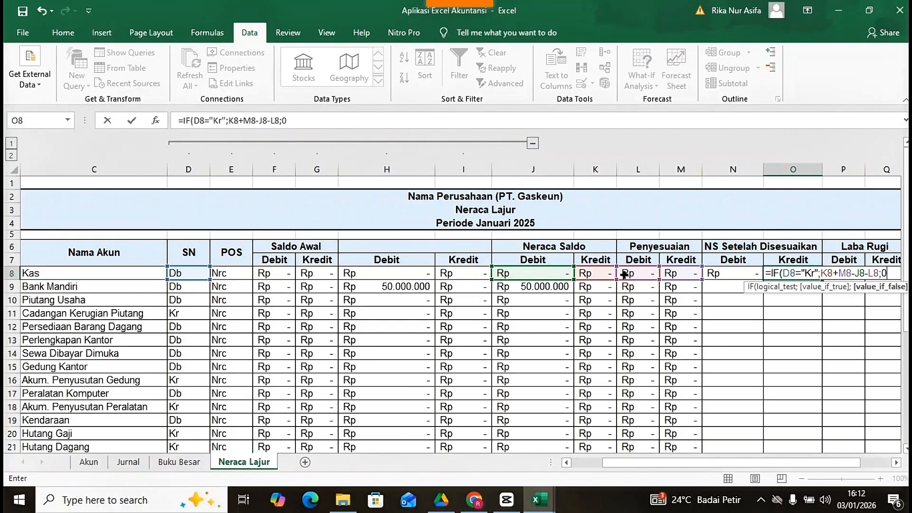
{"action": "type", "text": ")"}
{"action": "key", "text": "Return"}
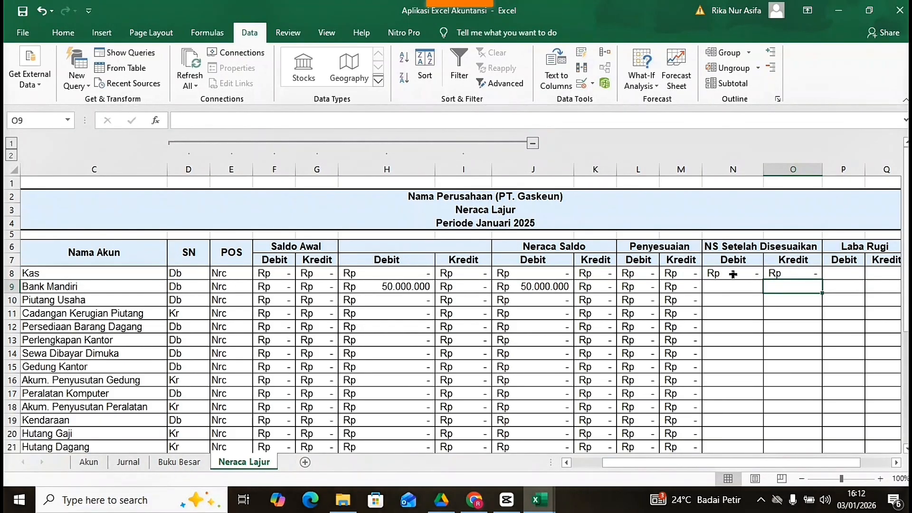
Step: Fill the N8:O8 formulas down the NS Setelah Disesuaikan columns for all accounts and widen column N to fit its amounts
{"action": "left_click_drag", "start_coordinate": [733, 274], "coordinate": [802, 391]}
{"action": "scroll", "coordinate": [785, 285], "scroll_direction": "down", "scroll_amount": 1}
{"action": "scroll", "coordinate": [760, 356], "scroll_direction": "up", "scroll_amount": 5}
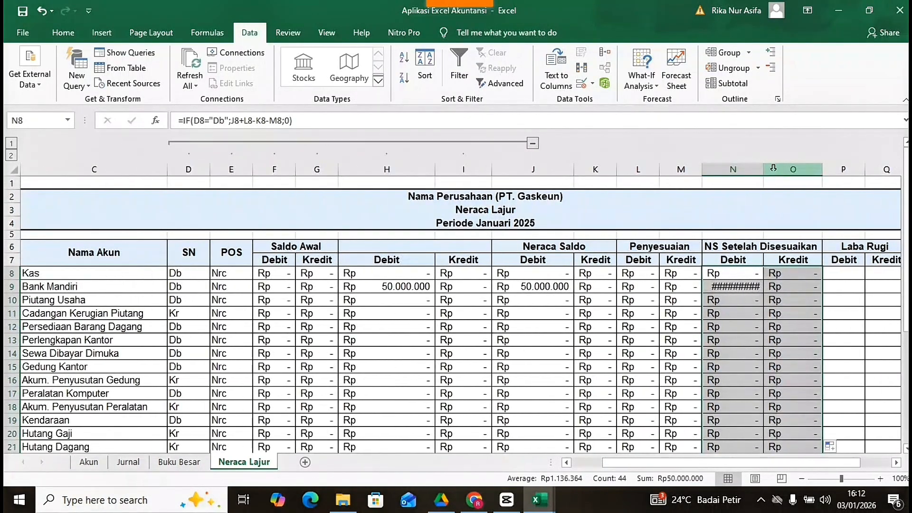
{"action": "left_click_drag", "start_coordinate": [763, 169], "coordinate": [782, 171]}
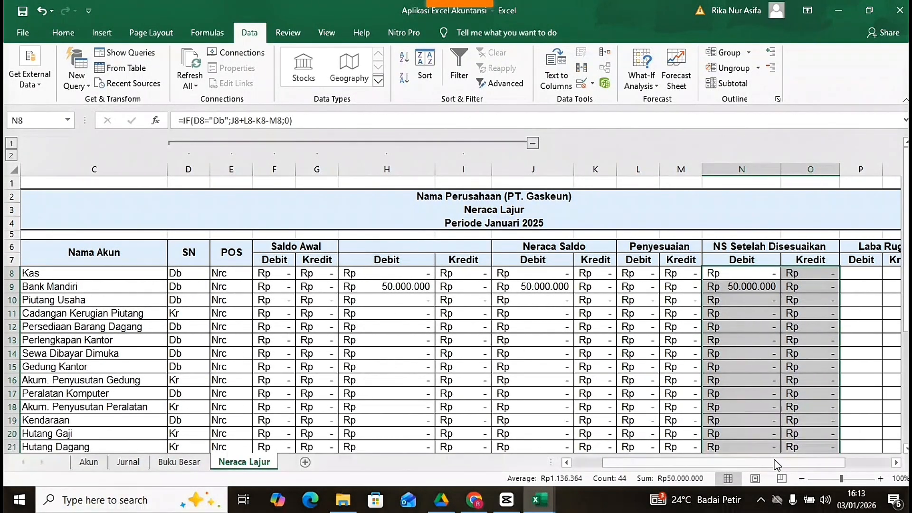
Step: Enter the formula =IF(E8="Lr";N8;0) in P8 for the Kas account's Laba Rugi debit
{"action": "left_click_drag", "start_coordinate": [773, 463], "coordinate": [819, 463]}
{"action": "left_click", "coordinate": [630, 279]}
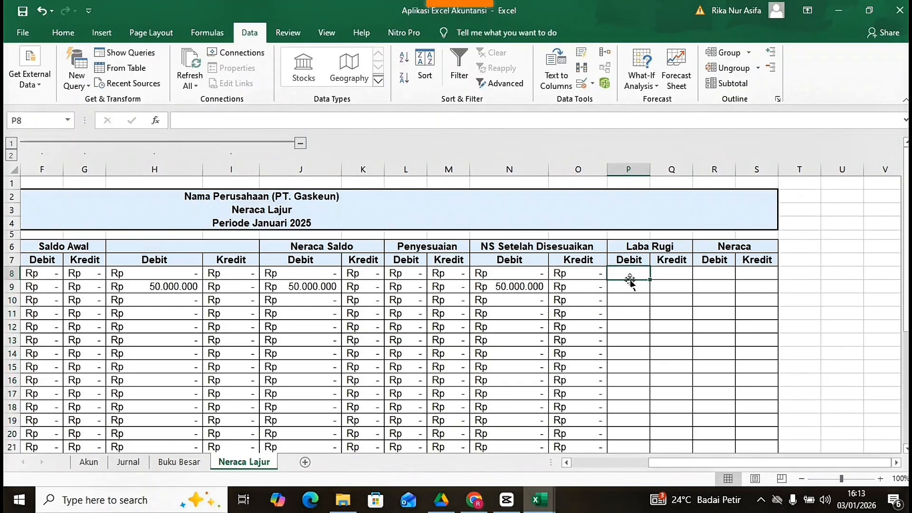
{"action": "type", "text": "=if"}
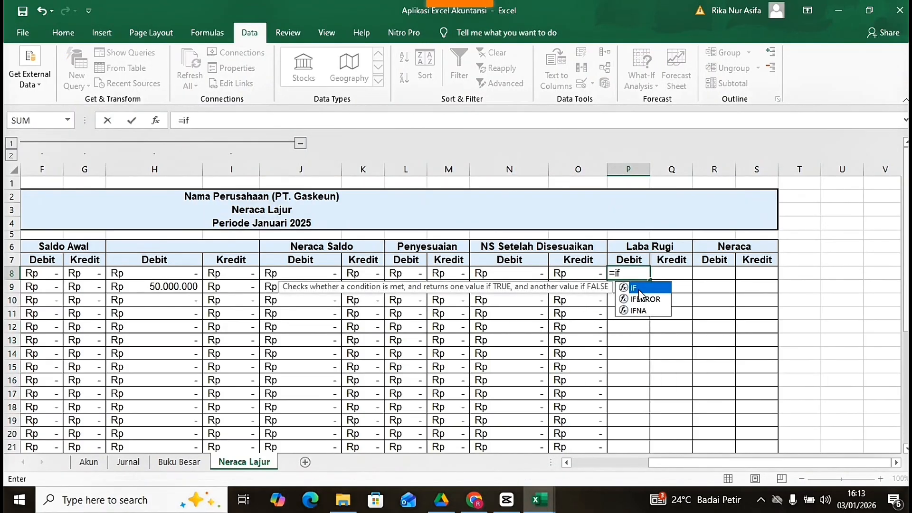
{"action": "double_click", "coordinate": [638, 289]}
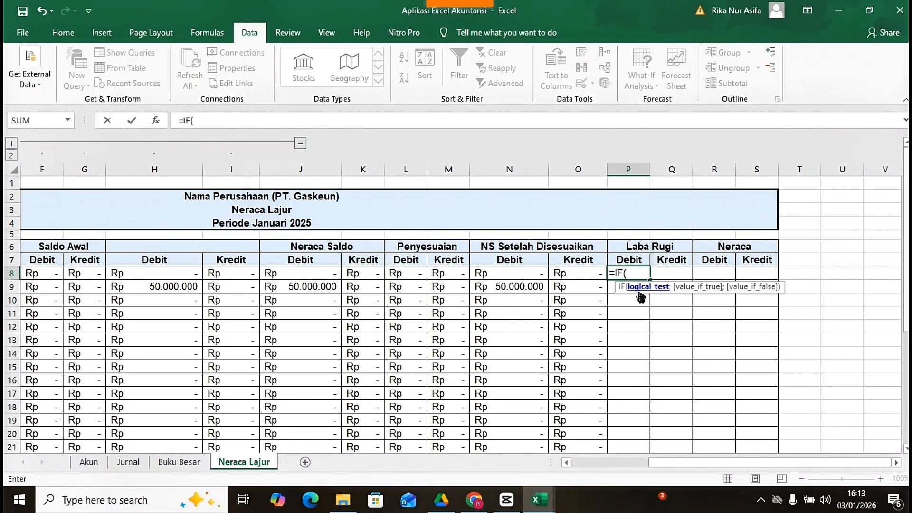
{"action": "scroll", "coordinate": [182, 284], "scroll_direction": "left", "scroll_amount": 1}
{"action": "left_click", "coordinate": [40, 273]}
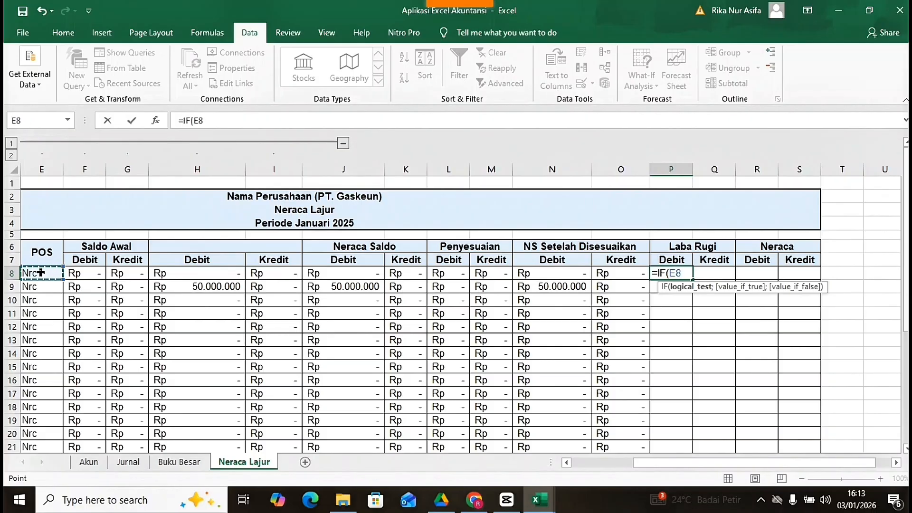
{"action": "type", "text": "="}
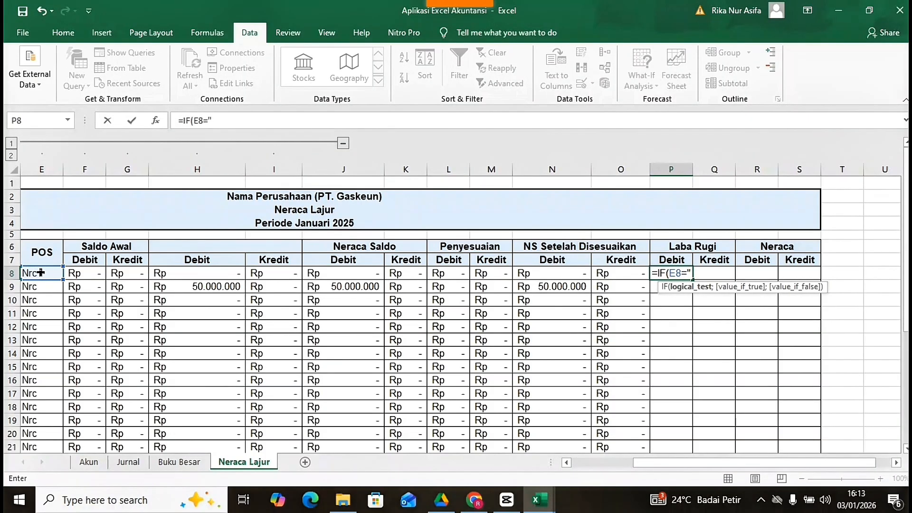
{"action": "type", "text": "\"Lr\";"}
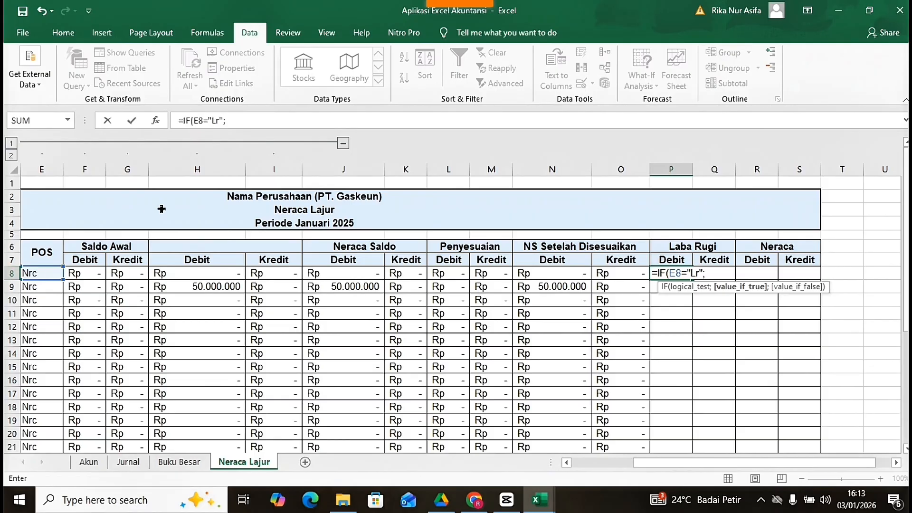
{"action": "left_click", "coordinate": [550, 269]}
{"action": "type", "text": ";0)"}
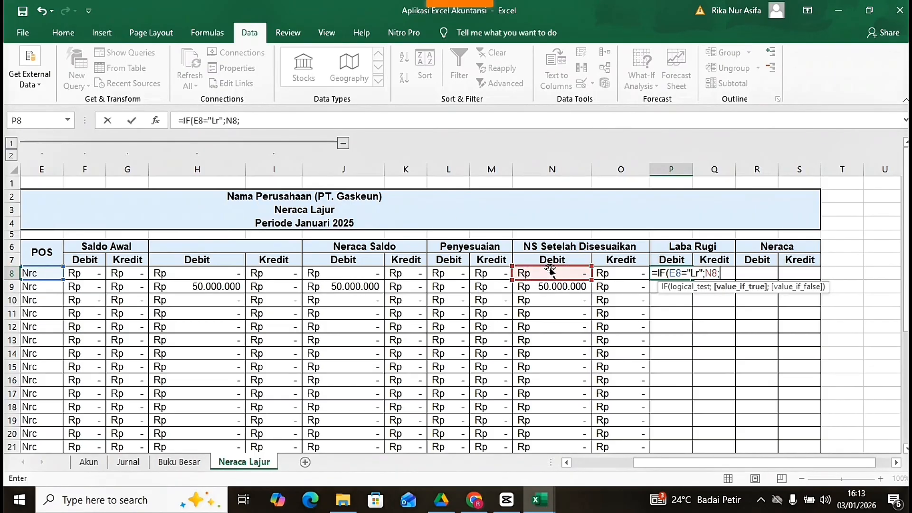
{"action": "key", "text": "Return"}
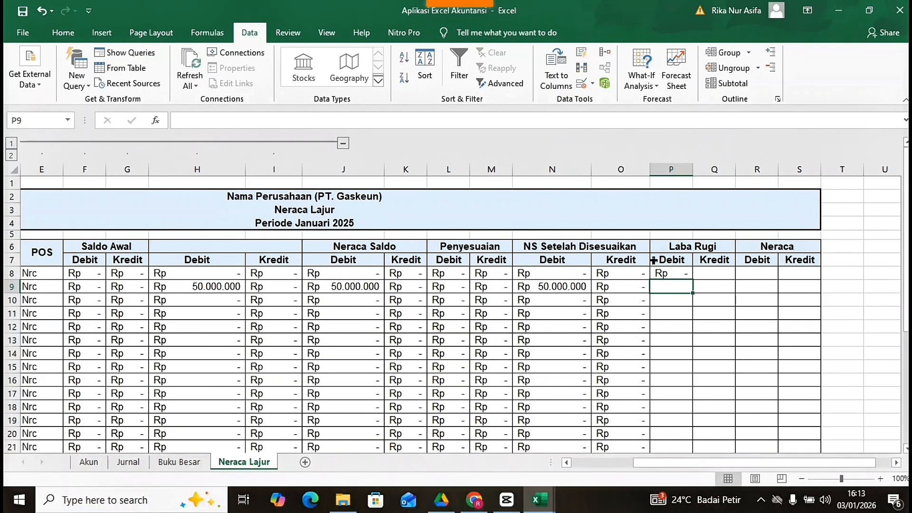
Step: Enter =IF(E8="Lr";O8;0) in Q8 for the Laba Rugi credit and fill P8:Q8 down for all accounts
{"action": "double_click", "coordinate": [720, 273]}
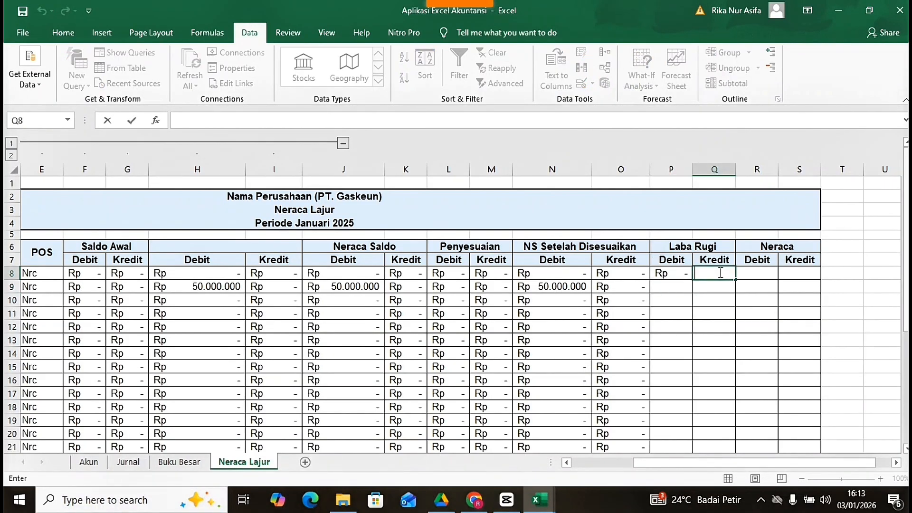
{"action": "type", "text": "=IF"}
{"action": "double_click", "coordinate": [728, 289]}
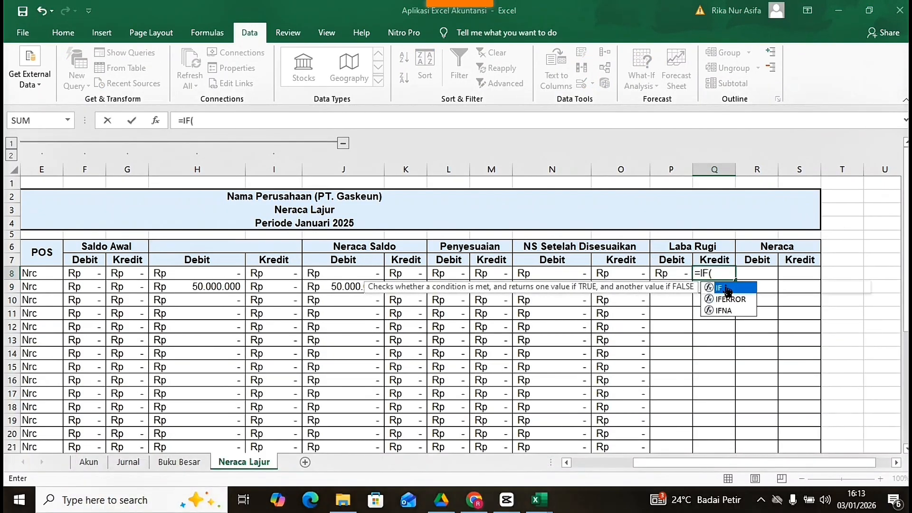
{"action": "left_click", "coordinate": [55, 276]}
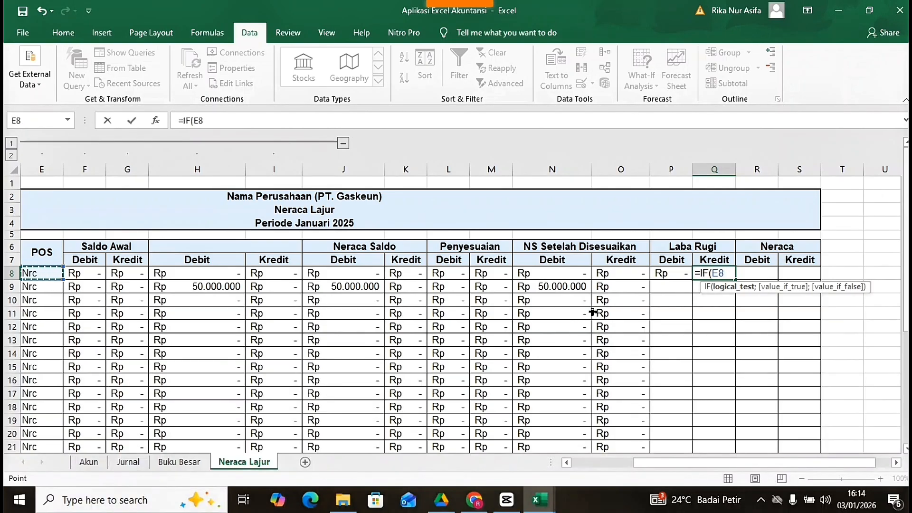
{"action": "type", "text": "=\"Lr\""}
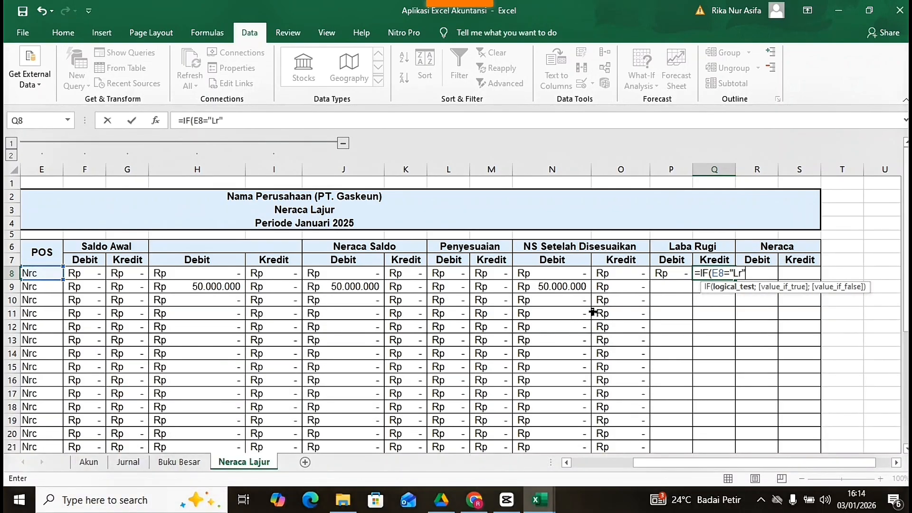
{"action": "type", "text": ";"}
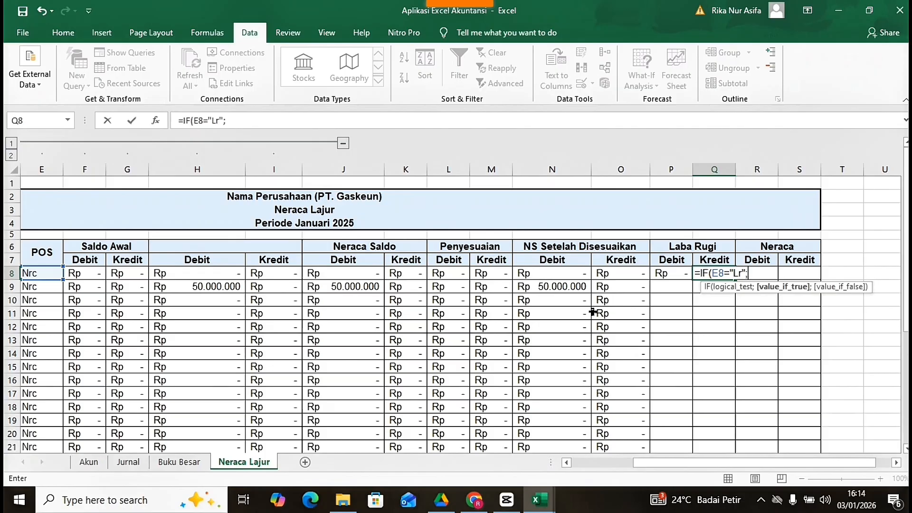
{"action": "left_click", "coordinate": [639, 276]}
{"action": "type", "text": ";"}
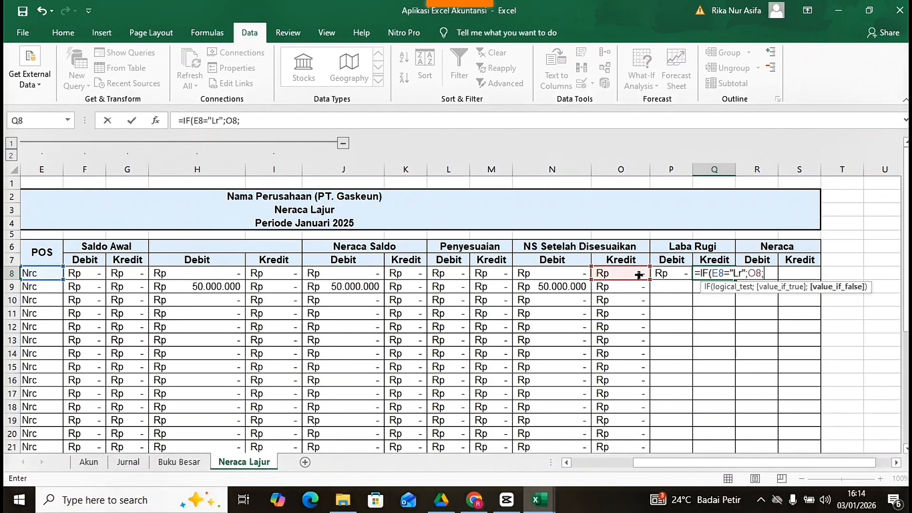
{"action": "type", "text": "0)"}
{"action": "key", "text": "Return"}
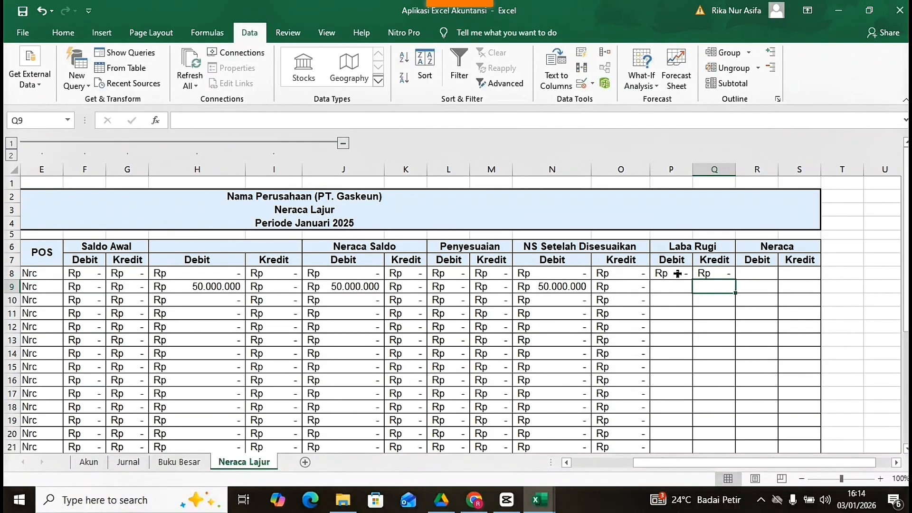
{"action": "left_click_drag", "start_coordinate": [689, 273], "coordinate": [714, 392]}
{"action": "scroll", "coordinate": [715, 392], "scroll_direction": "up", "scroll_amount": 5}
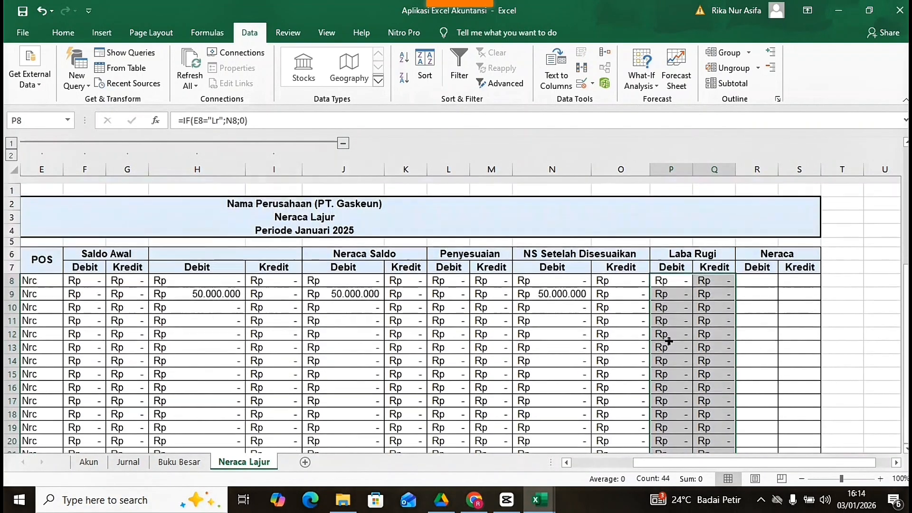
Step: Enter the formula =IF(E8="Nrc";N8;0) in R8 for the Kas account's Neraca debit
{"action": "left_click", "coordinate": [760, 276]}
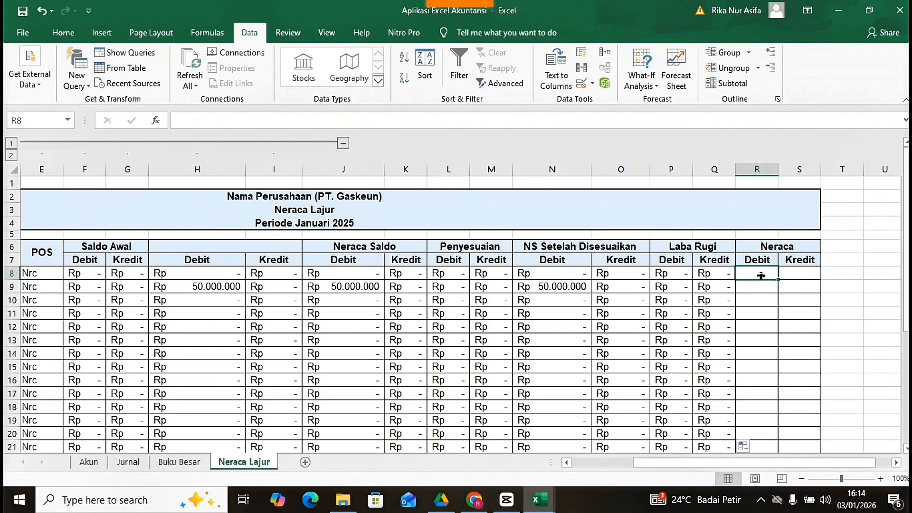
{"action": "type", "text": "=if"}
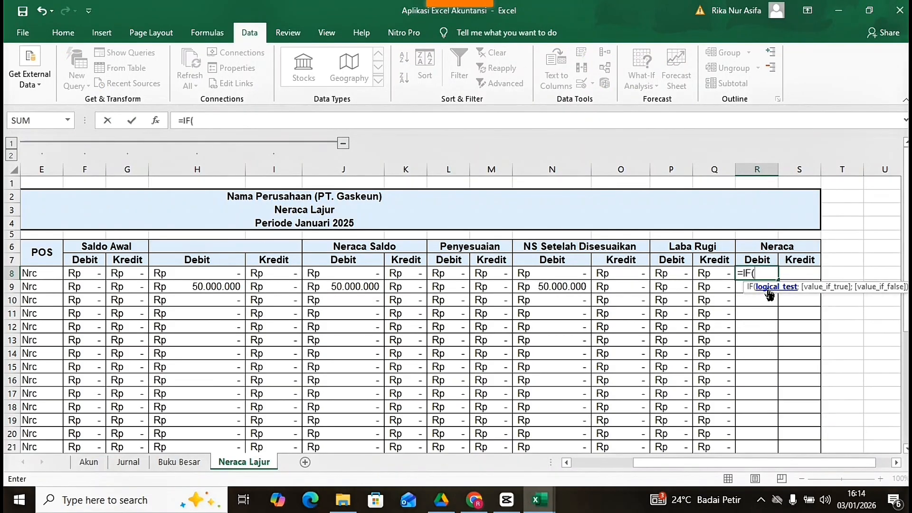
{"action": "left_click", "coordinate": [54, 272]}
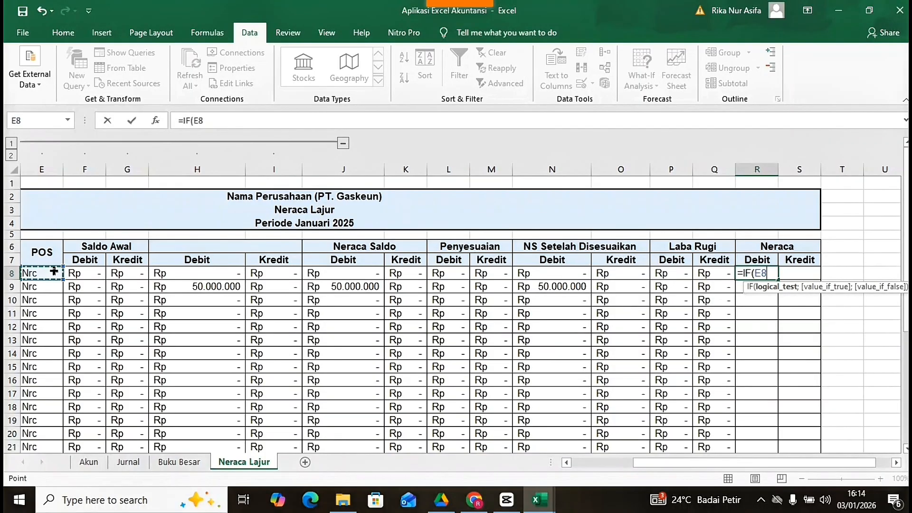
{"action": "type", "text": "=\"Nr"}
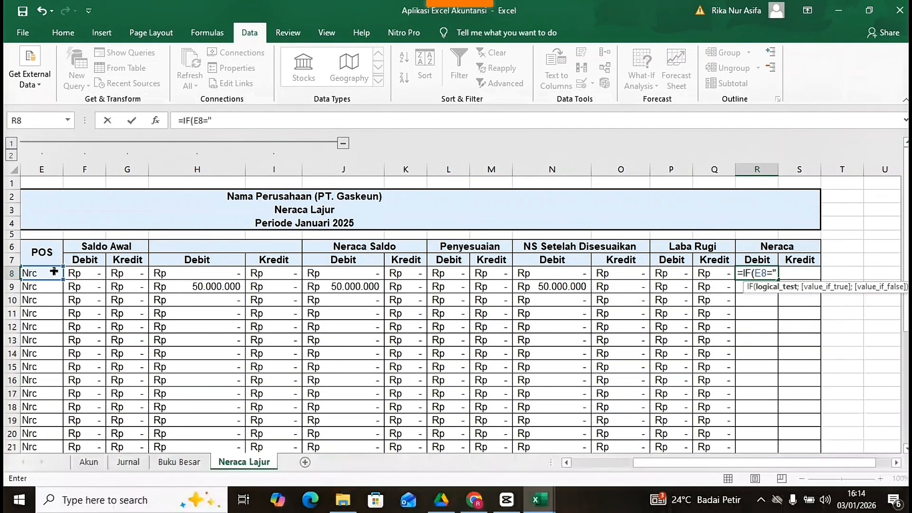
{"action": "type", "text": "c\";"}
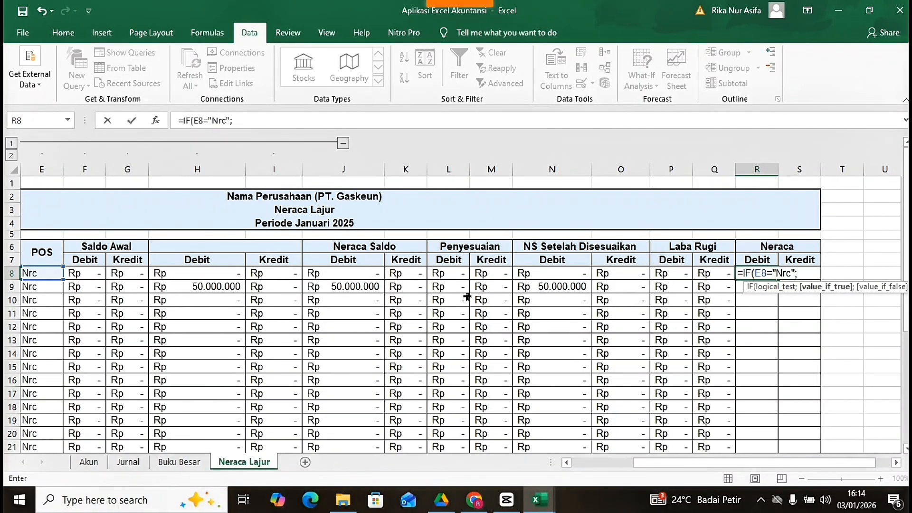
{"action": "left_click", "coordinate": [546, 274]}
{"action": "type", "text": ";0)"}
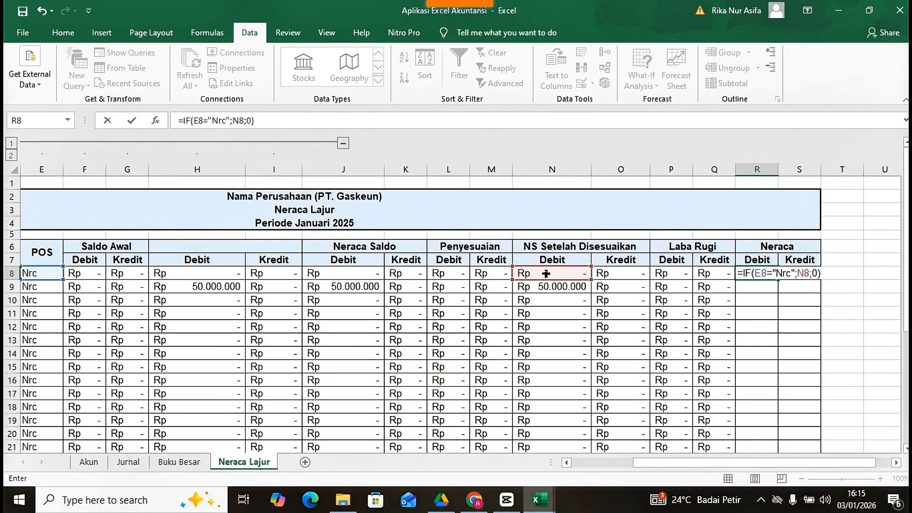
{"action": "key", "text": "Return"}
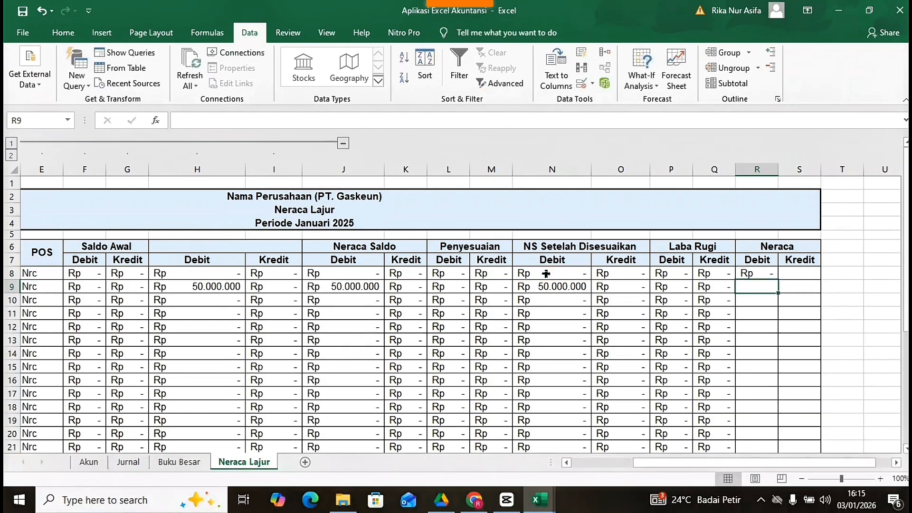
Step: Copy the R8 formula text into S8 and change its reference to O8, giving =IF(E8="Nrc";O8;0) for the Neraca credit
{"action": "left_click", "coordinate": [755, 274]}
{"action": "double_click", "coordinate": [755, 274]}
{"action": "left_click_drag", "start_coordinate": [738, 274], "coordinate": [836, 273]}
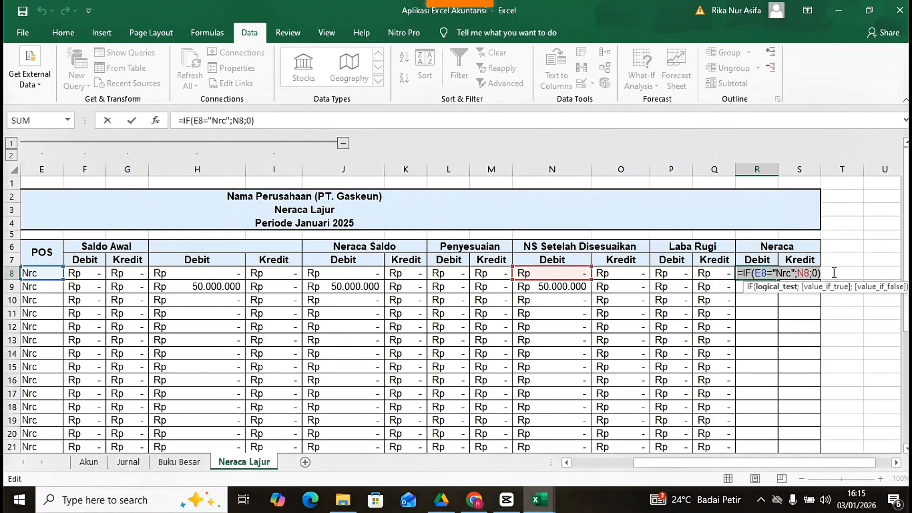
{"action": "key", "text": "Return"}
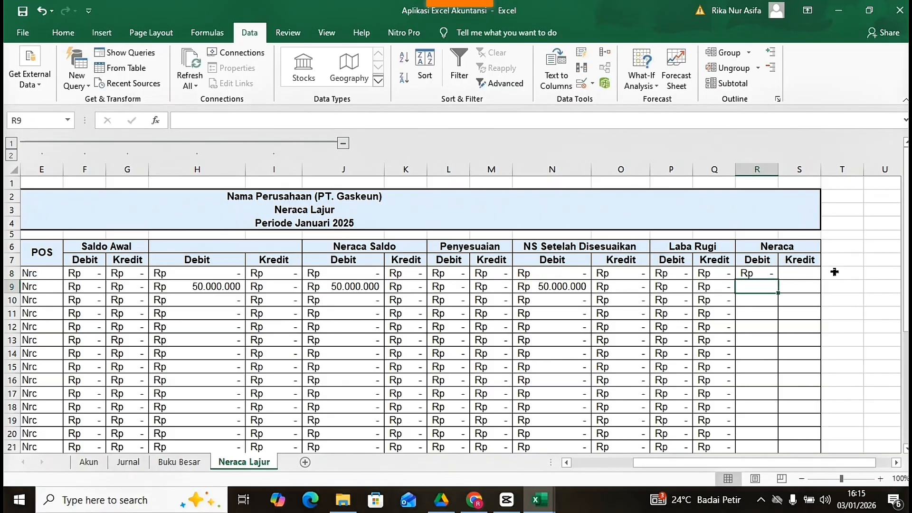
{"action": "double_click", "coordinate": [809, 272]}
{"action": "key", "text": "ctrl+v"}
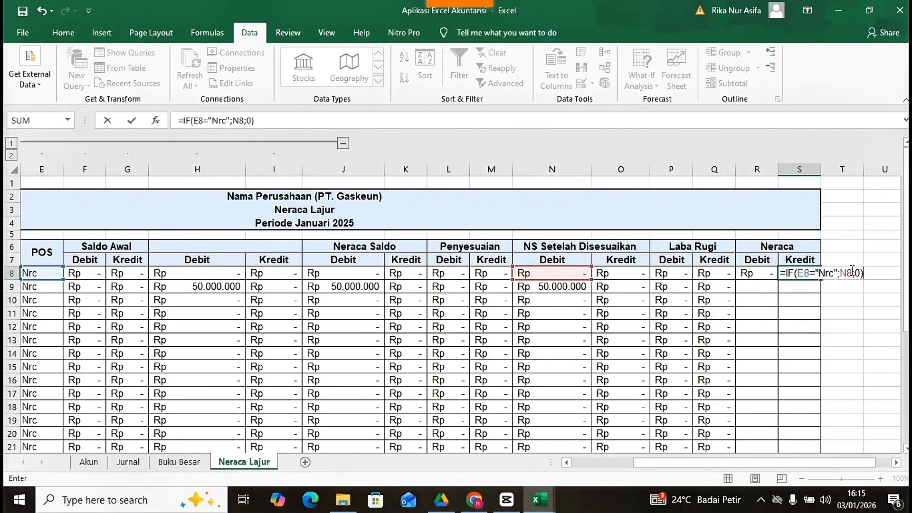
{"action": "left_click", "coordinate": [853, 272]}
{"action": "key", "text": "BackSpace"}
{"action": "key", "text": "BackSpace"}
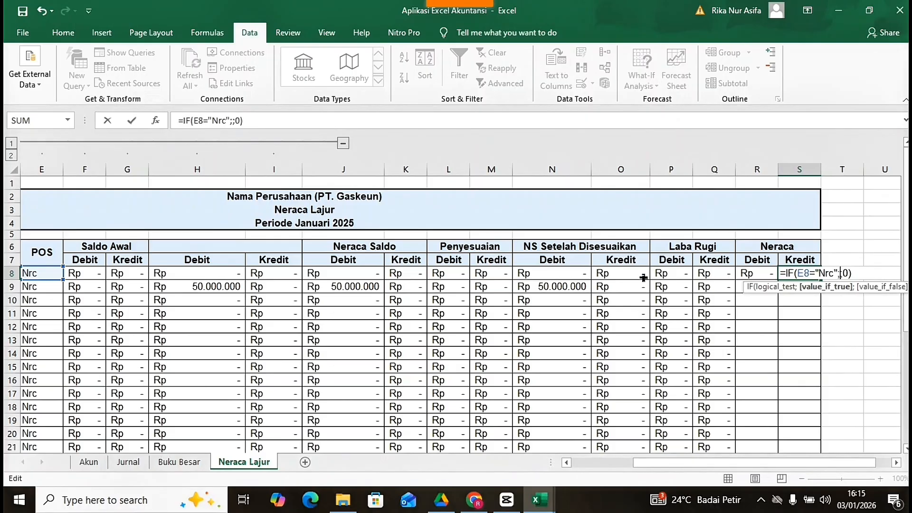
{"action": "left_click", "coordinate": [643, 274]}
{"action": "key", "text": "Return"}
Step: Fill the R8:S8 formulas down the Neraca columns for all accounts and widen column R to fit its amounts
{"action": "left_click_drag", "start_coordinate": [758, 273], "coordinate": [798, 391]}
{"action": "scroll", "coordinate": [770, 182], "scroll_direction": "up", "scroll_amount": 5}
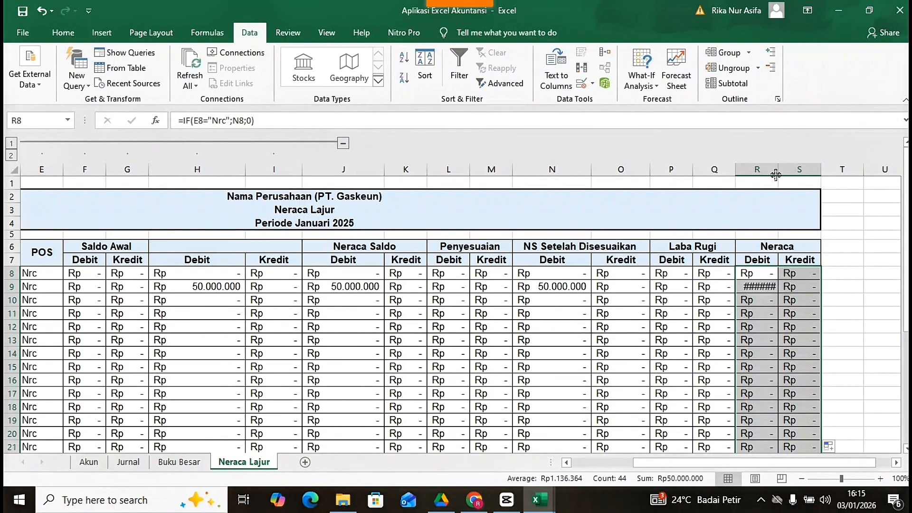
{"action": "left_click_drag", "start_coordinate": [775, 175], "coordinate": [810, 171]}
{"action": "left_click", "coordinate": [787, 337]}
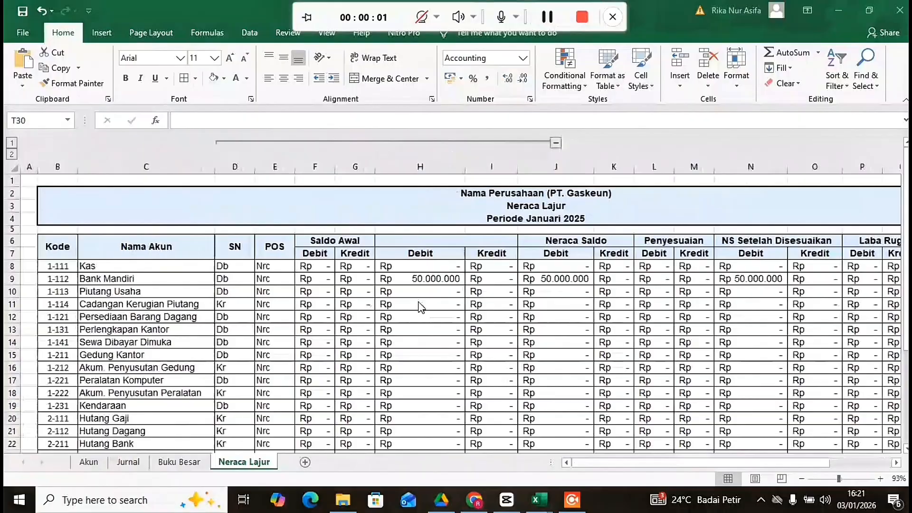
Step: Apply all borders to the two empty rows below the last account, B33:S34
{"action": "scroll", "coordinate": [420, 308], "scroll_direction": "down", "scroll_amount": 6}
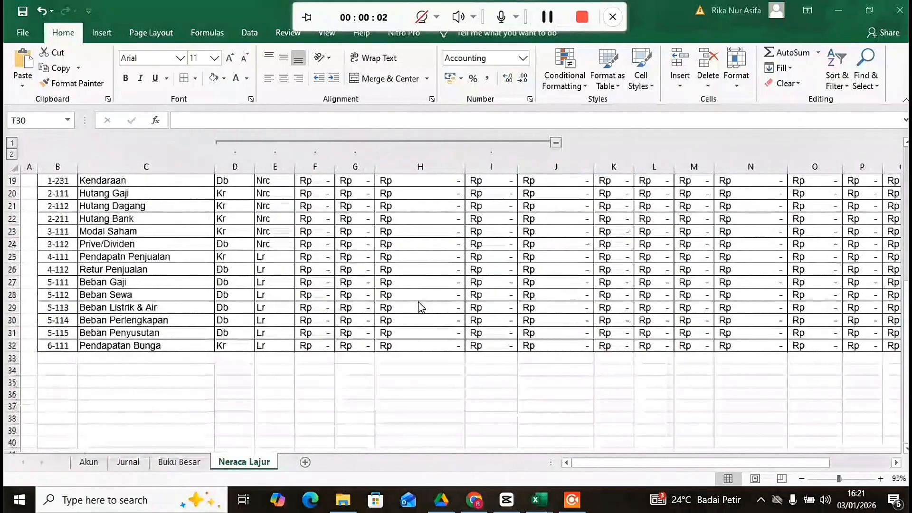
{"action": "left_click", "coordinate": [68, 356]}
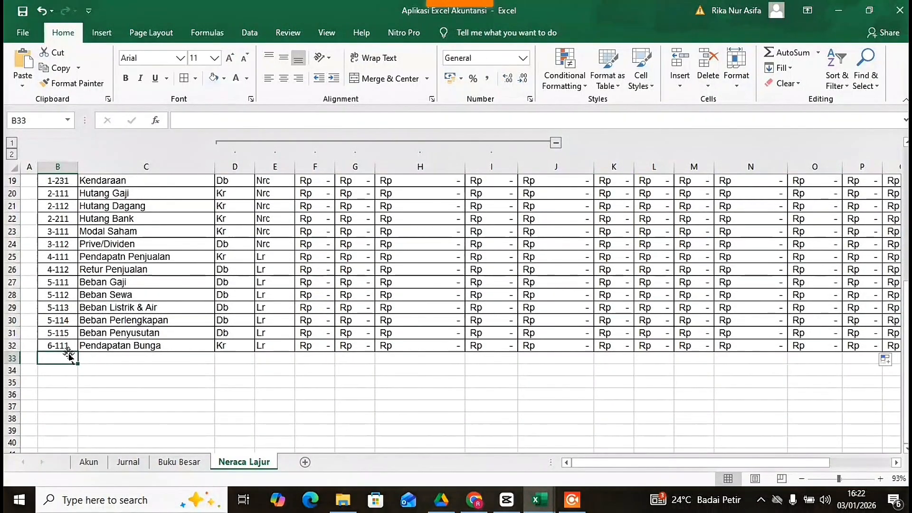
{"action": "key", "text": "shift+Down"}
{"action": "key", "text": "shift+Right"}
{"action": "key", "text": "shift+Right"}
{"action": "key", "text": "shift+Right"}
{"action": "key", "text": "shift+Right"}
{"action": "key", "text": "shift+Right"}
{"action": "key", "text": "shift+Right"}
{"action": "key", "text": "shift+Right"}
{"action": "key", "text": "shift+Right"}
{"action": "key", "text": "shift+Right"}
{"action": "key", "text": "shift+Right"}
{"action": "key", "text": "shift+Right"}
{"action": "key", "text": "shift+Right"}
{"action": "key", "text": "shift+Right"}
{"action": "key", "text": "shift+Right"}
{"action": "key", "text": "shift+Right"}
{"action": "key", "text": "shift+Right"}
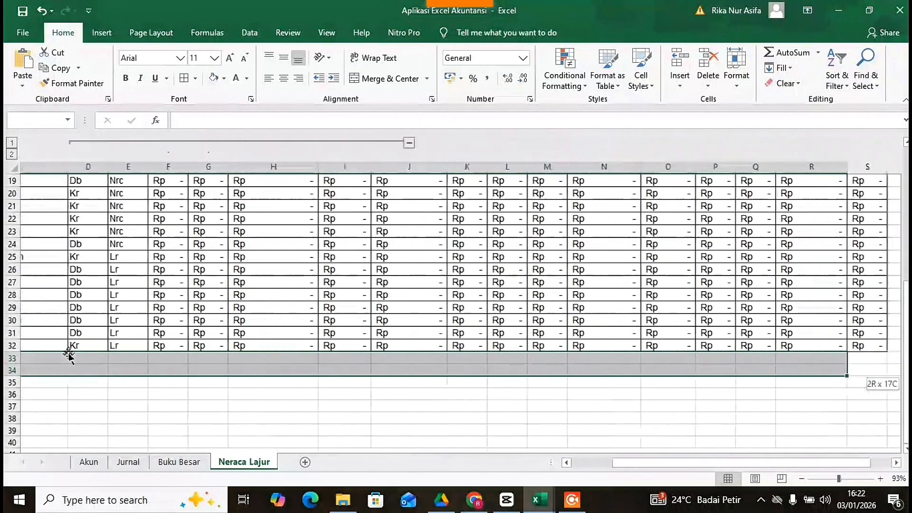
{"action": "left_click", "coordinate": [183, 78]}
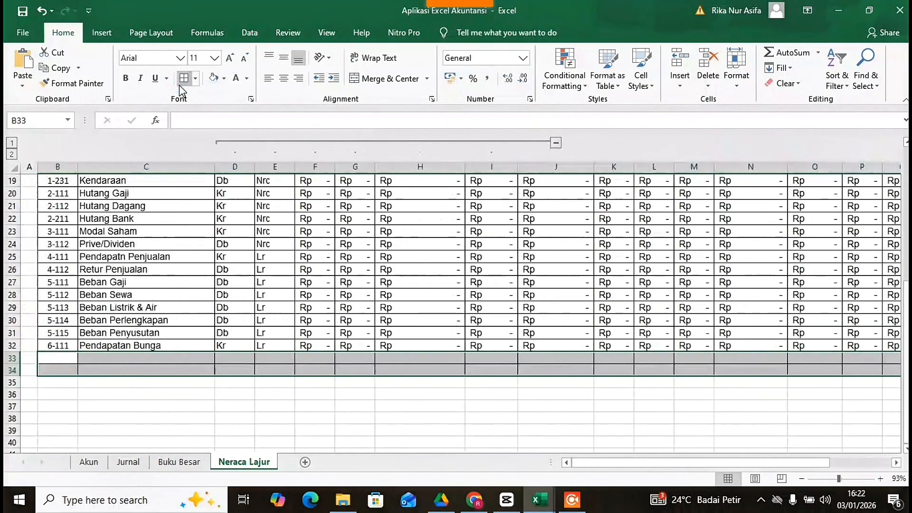
{"action": "left_click", "coordinate": [370, 403]}
Step: Enter the total formula =SUM(P8:P32) in P33 for the Laba Rugi debit column
{"action": "scroll", "coordinate": [446, 372], "scroll_direction": "right", "scroll_amount": 1}
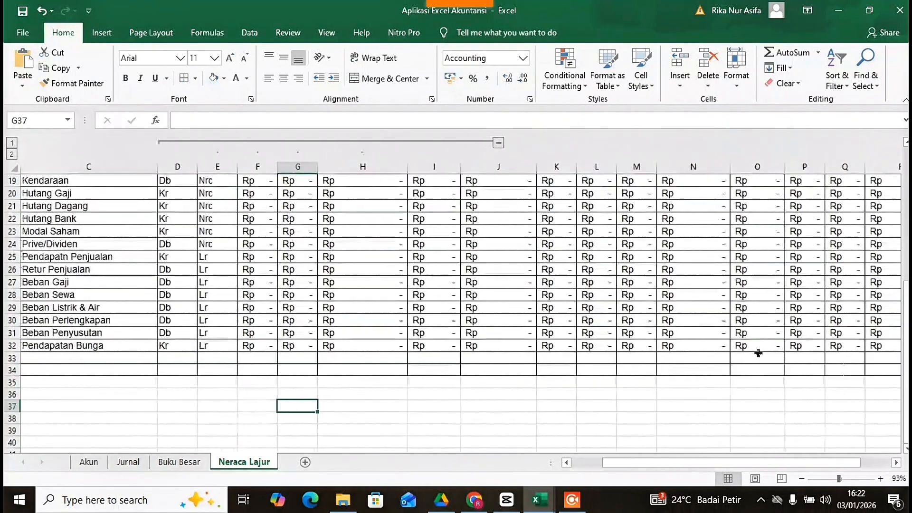
{"action": "left_click", "coordinate": [798, 357]}
{"action": "type", "text": "=s"}
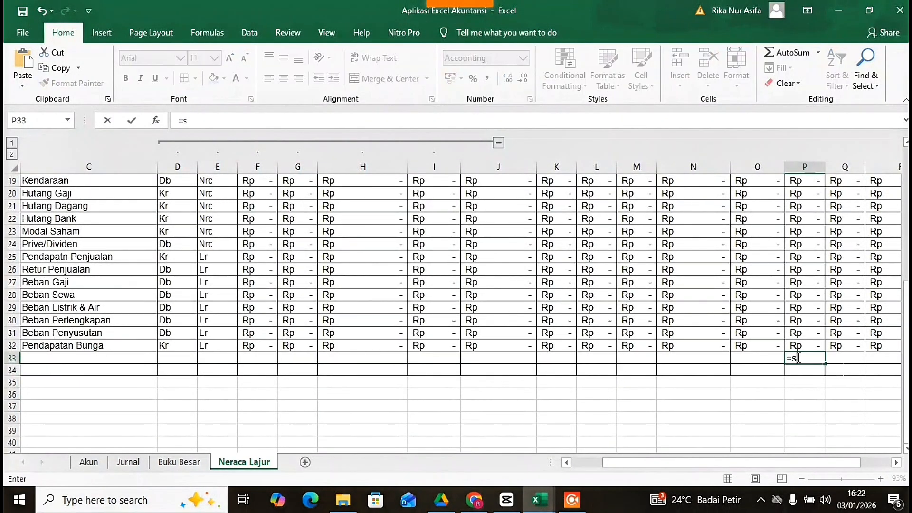
{"action": "type", "text": "um"}
{"action": "double_click", "coordinate": [817, 375]}
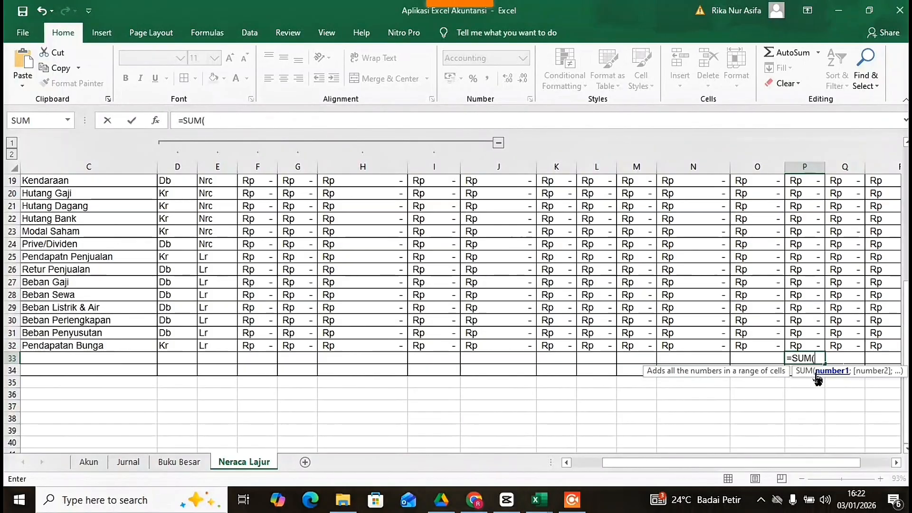
{"action": "scroll", "coordinate": [817, 380], "scroll_direction": "up", "scroll_amount": 6}
{"action": "left_click_drag", "start_coordinate": [805, 259], "coordinate": [820, 418]}
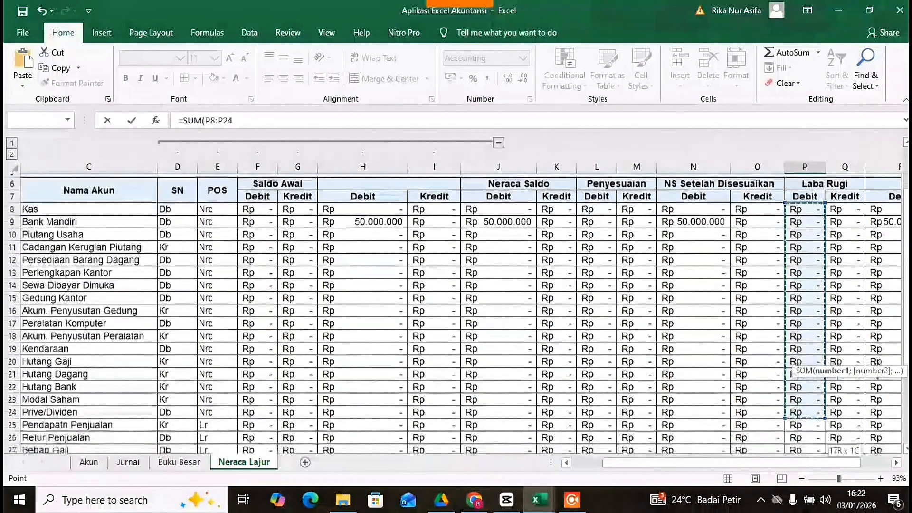
{"action": "left_click_drag", "start_coordinate": [816, 449], "coordinate": [809, 410]}
{"action": "type", "text": ")"}
{"action": "key", "text": "Return"}
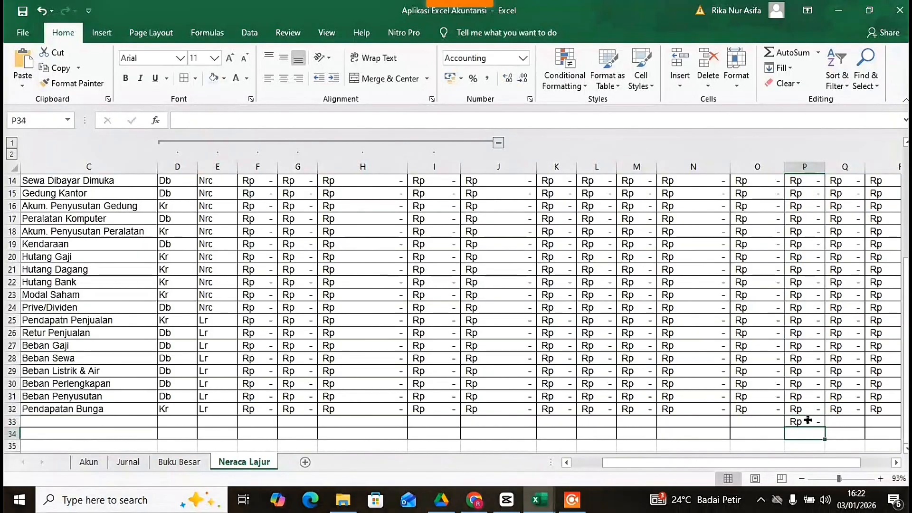
Step: Fill the P33 total formula across row 33, back to column D and forward to column S
{"action": "left_click", "coordinate": [794, 420]}
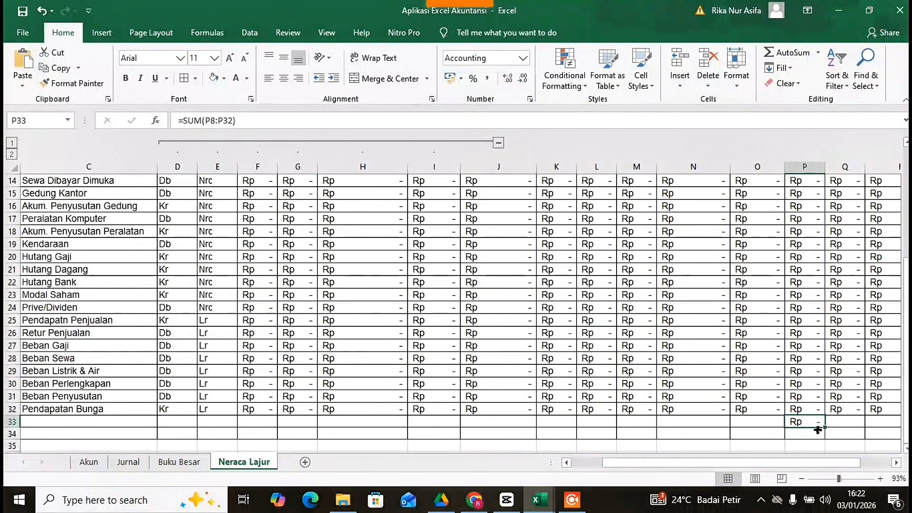
{"action": "left_click_drag", "start_coordinate": [826, 427], "coordinate": [159, 421]}
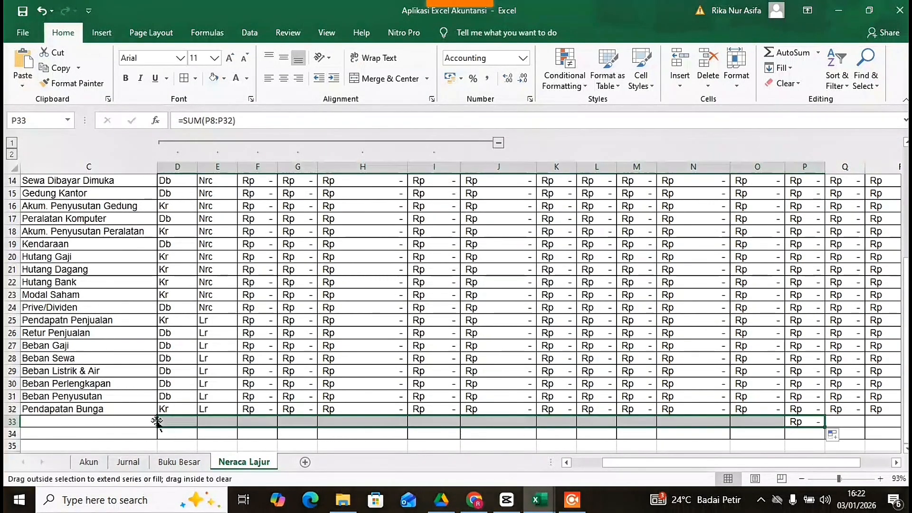
{"action": "left_click", "coordinate": [307, 437]}
{"action": "scroll", "coordinate": [456, 423], "scroll_direction": "down", "scroll_amount": 3}
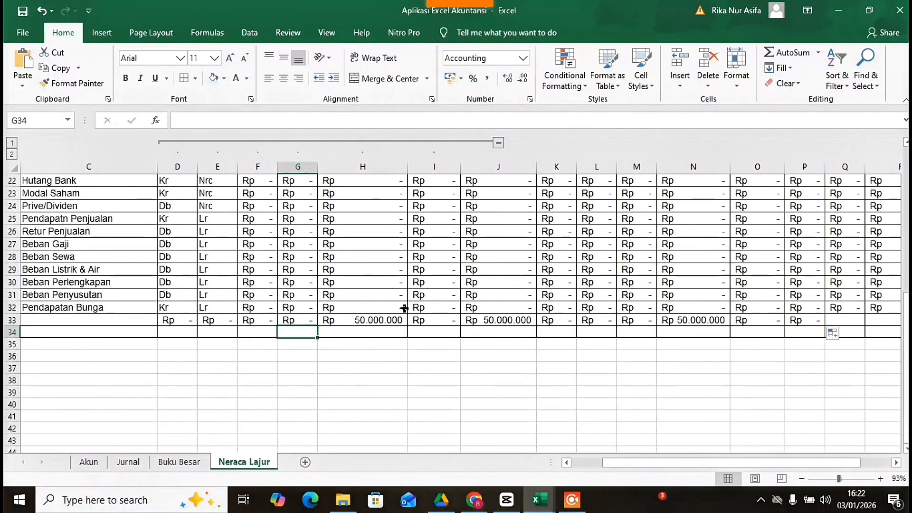
{"action": "left_click", "coordinate": [796, 317]}
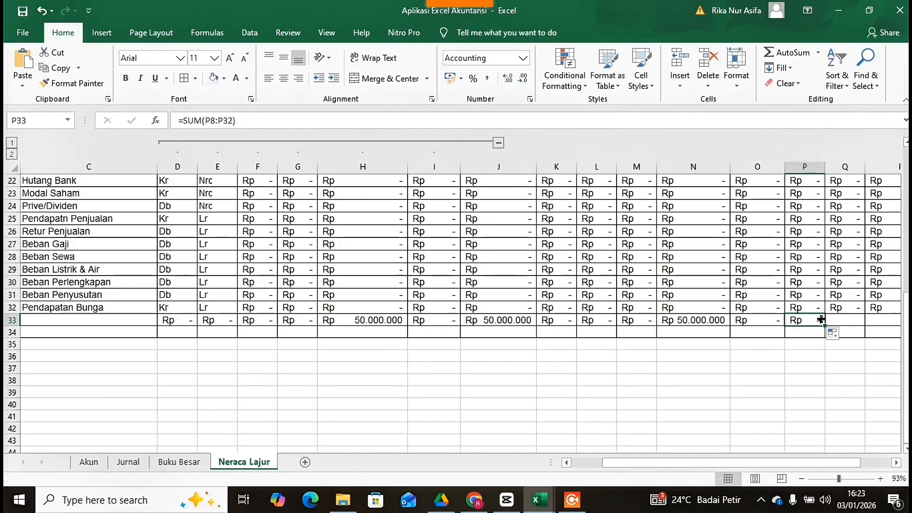
{"action": "mouse_move", "coordinate": [824, 325]}
{"action": "left_mouse_down"}
{"action": "mouse_move", "coordinate": [896, 324]}
{"action": "mouse_move", "coordinate": [829, 322]}
{"action": "left_mouse_up"}
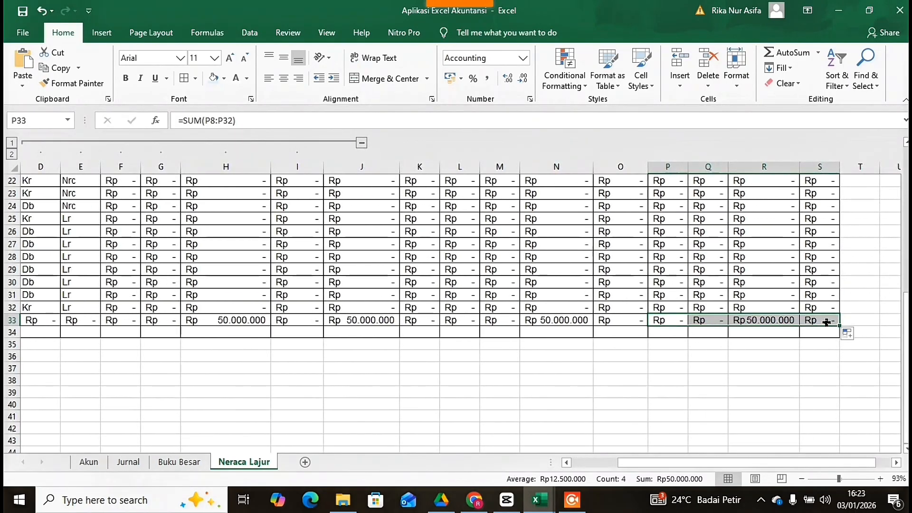
Step: Remove all borders from the empty cells B34:O34 below the total row
{"action": "left_click", "coordinate": [697, 366]}
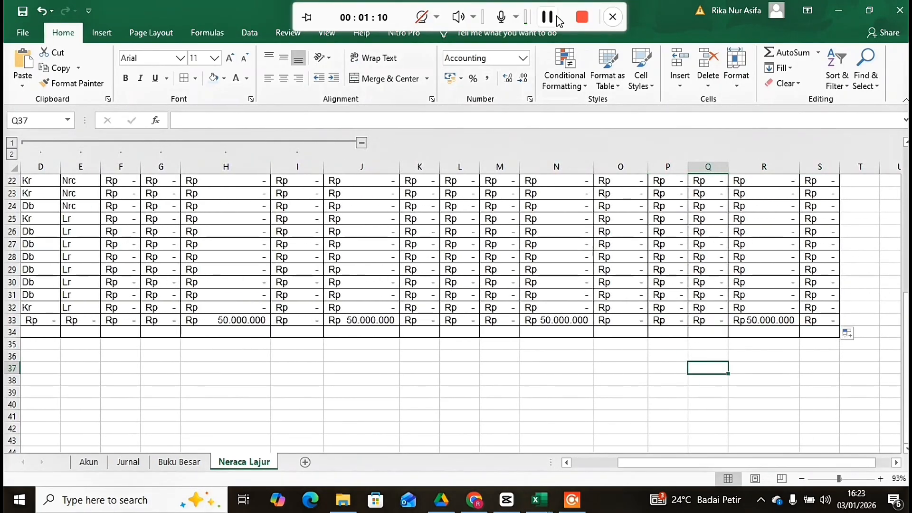
{"action": "left_click_drag", "start_coordinate": [606, 332], "coordinate": [51, 333]}
{"action": "left_click", "coordinate": [195, 79]}
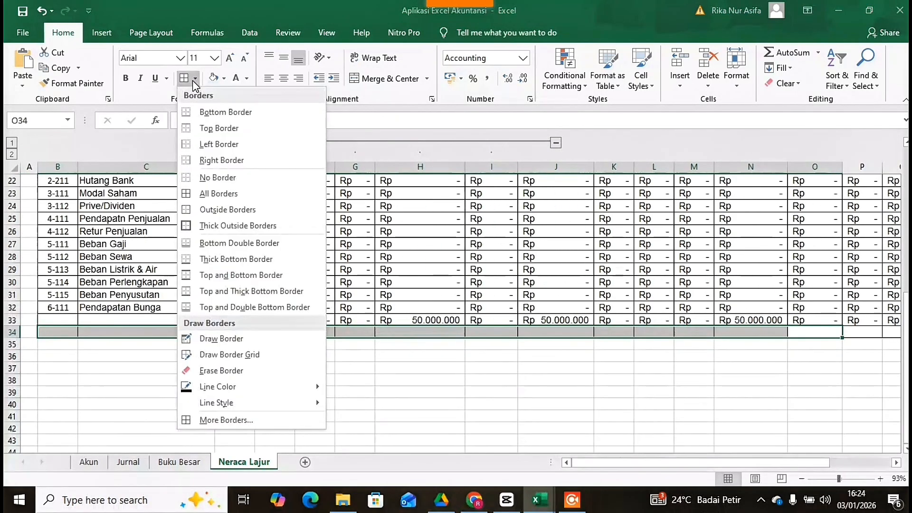
{"action": "left_click", "coordinate": [205, 175]}
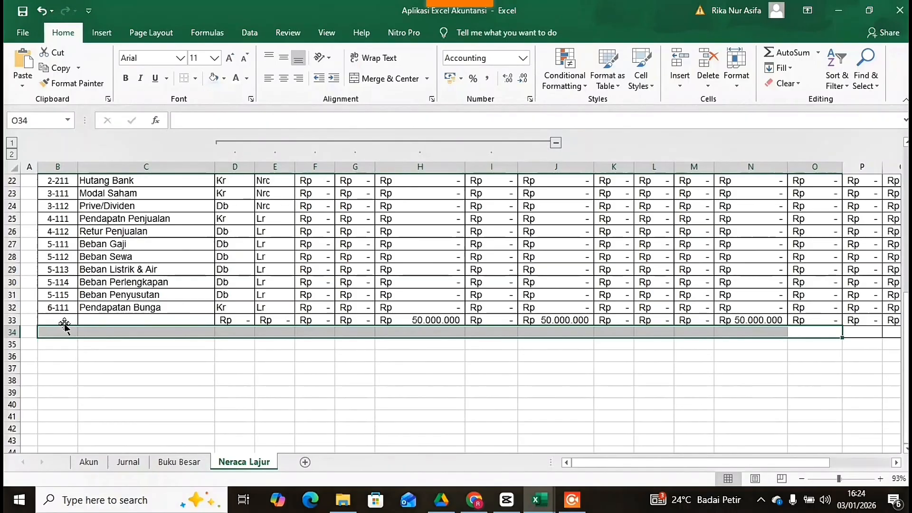
Step: Apply a bottom border to the total row cells B33:O33
{"action": "left_click_drag", "start_coordinate": [67, 318], "coordinate": [833, 321]}
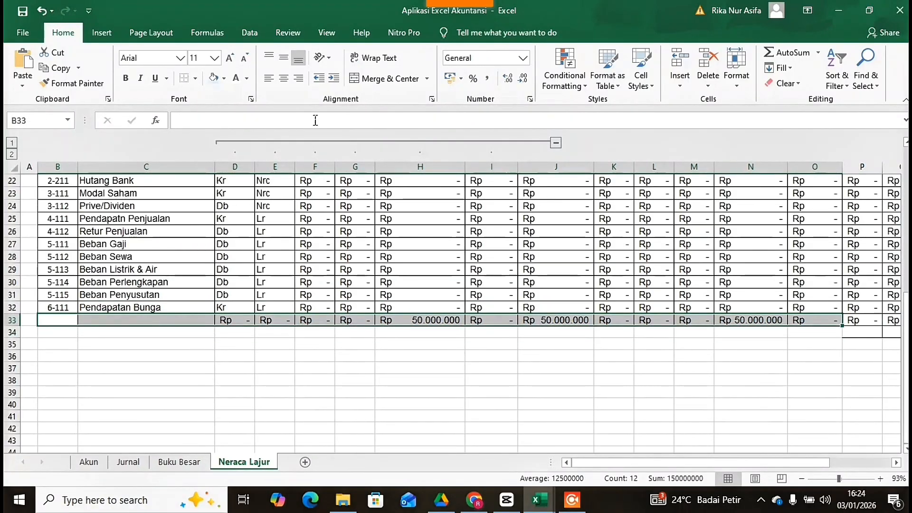
{"action": "left_click", "coordinate": [195, 79]}
{"action": "left_click", "coordinate": [204, 113]}
Step: Apply a left border to cell P34 under the Laba Rugi debit total
{"action": "scroll", "coordinate": [427, 285], "scroll_direction": "right", "scroll_amount": 3}
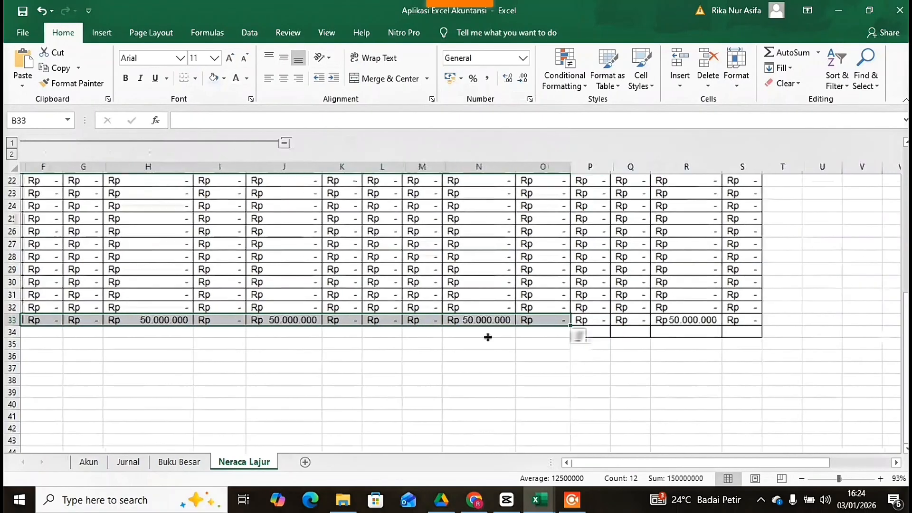
{"action": "left_click", "coordinate": [582, 332]}
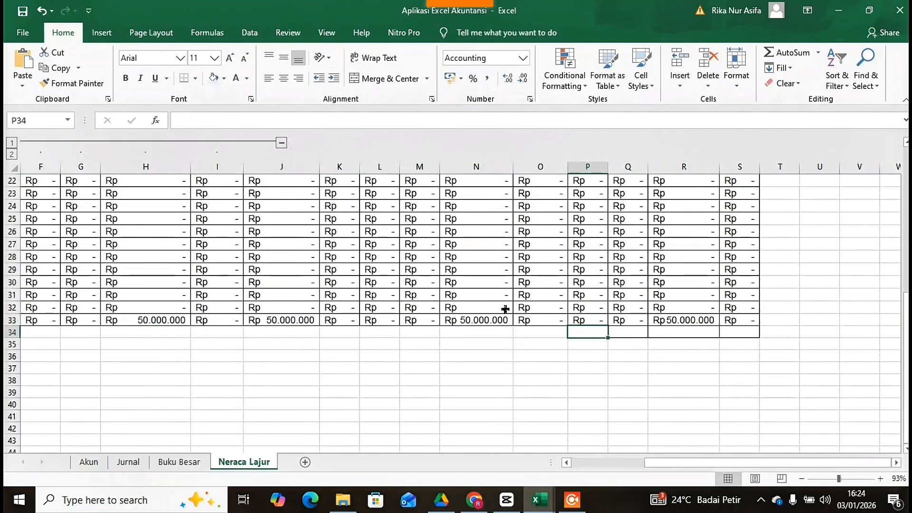
{"action": "left_click", "coordinate": [196, 79]}
{"action": "left_click", "coordinate": [204, 144]}
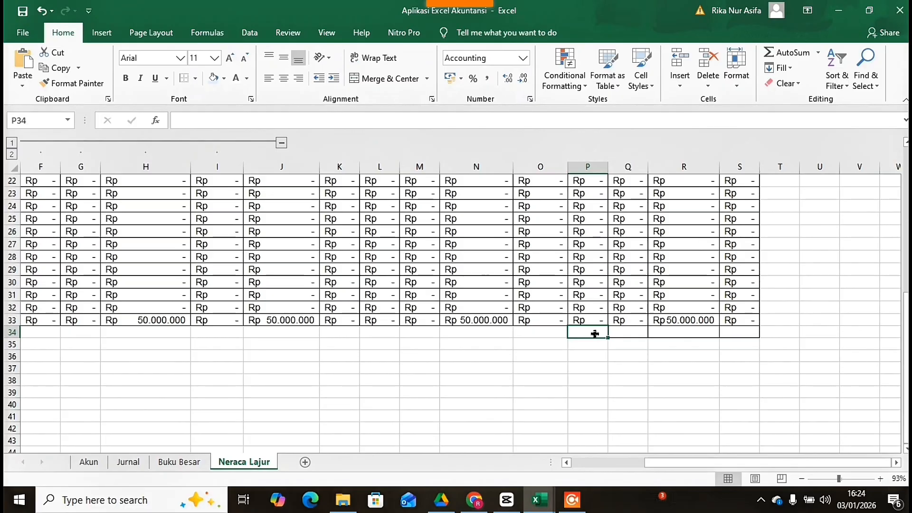
Step: Enter =IF(P33>Q33;P33-Q33;0) in P34 to calculate the excess of the Laba Rugi debit total over the credit total
{"action": "type", "text": "=if"}
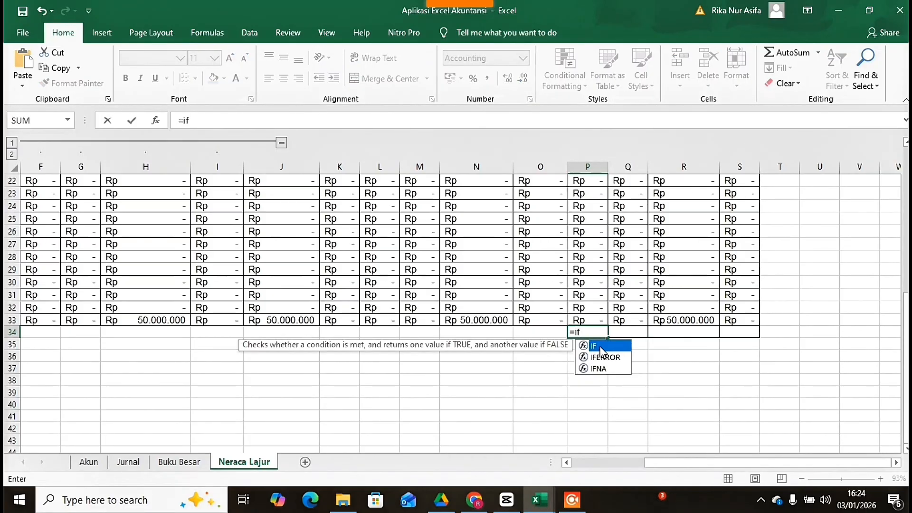
{"action": "double_click", "coordinate": [601, 346]}
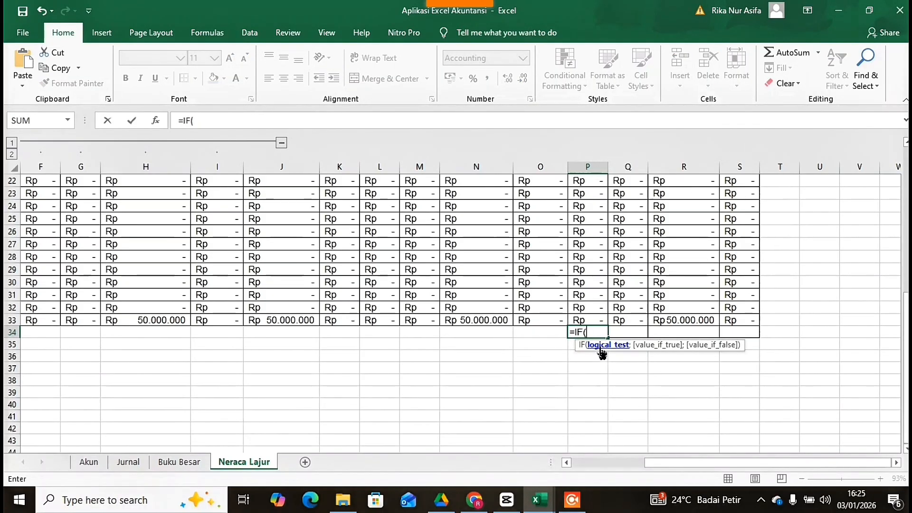
{"action": "left_click", "coordinate": [581, 320]}
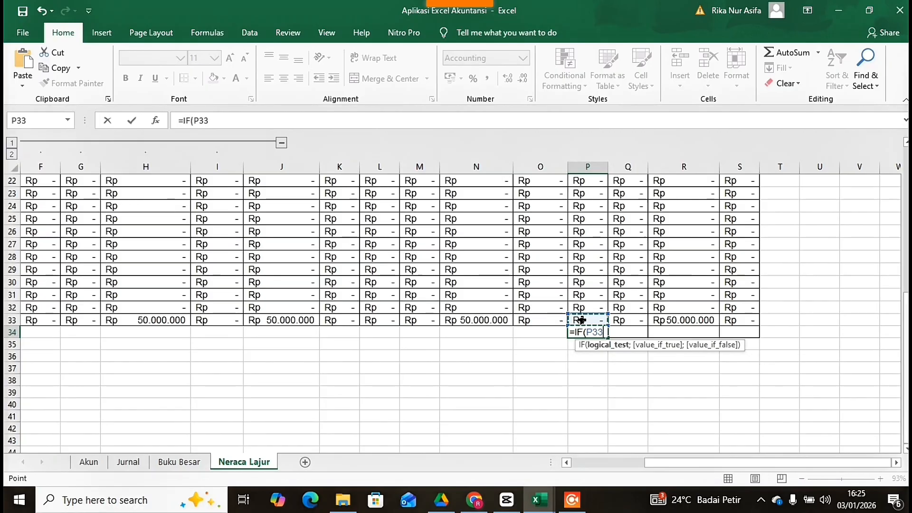
{"action": "type", "text": ">"}
{"action": "left_click", "coordinate": [619, 322]}
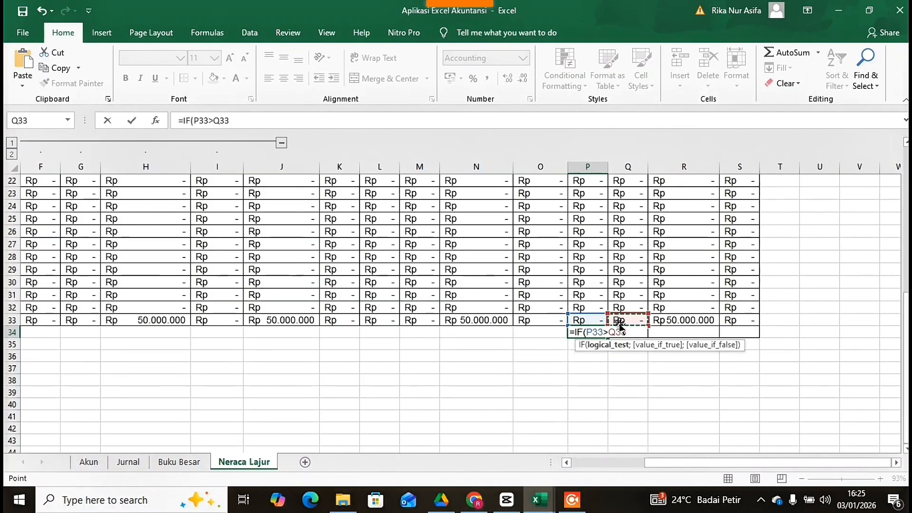
{"action": "type", "text": ";"}
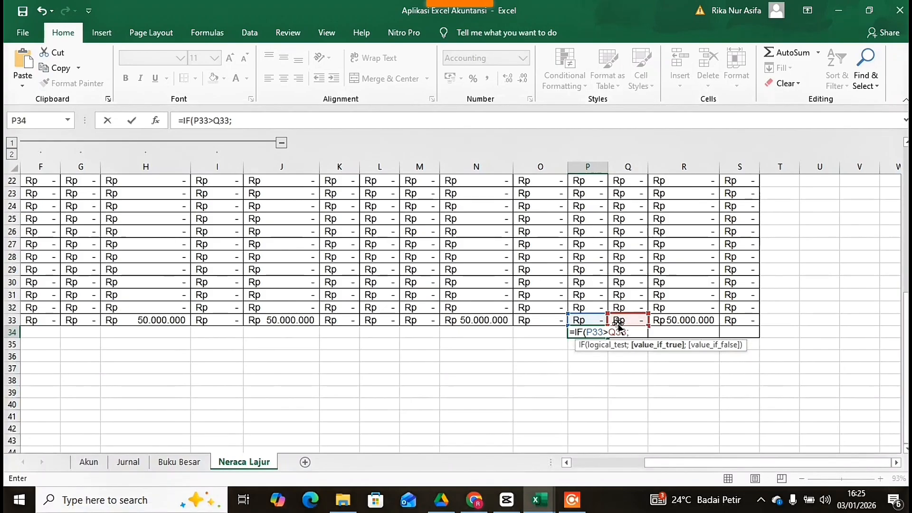
{"action": "left_click", "coordinate": [585, 321]}
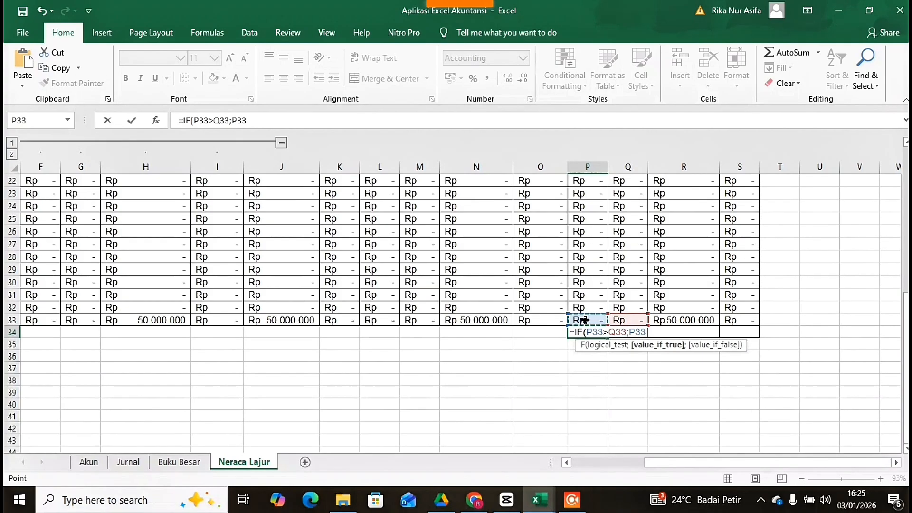
{"action": "type", "text": "-"}
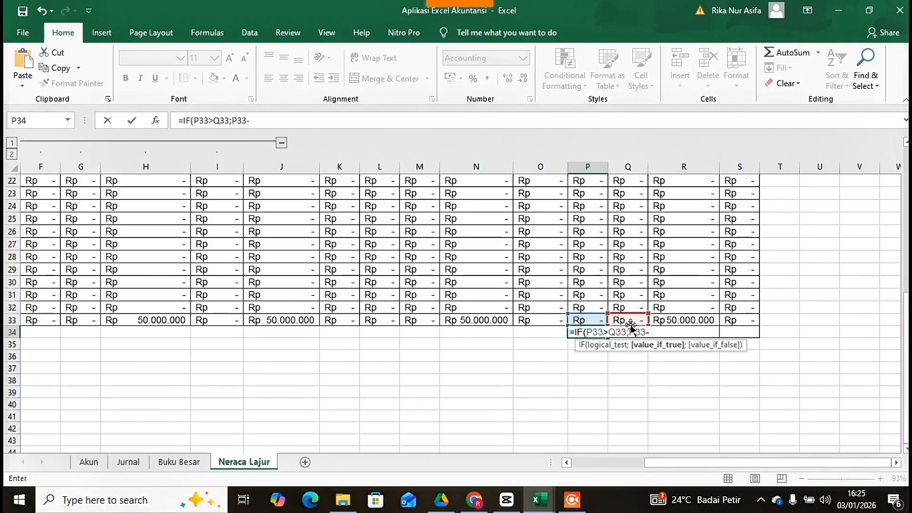
{"action": "left_click", "coordinate": [629, 322]}
{"action": "type", "text": ";0"}
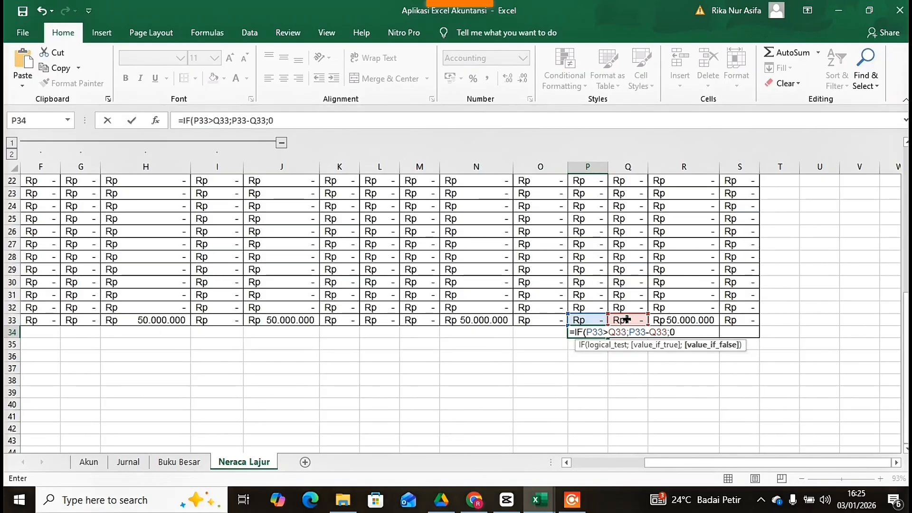
{"action": "key", "text": "Return"}
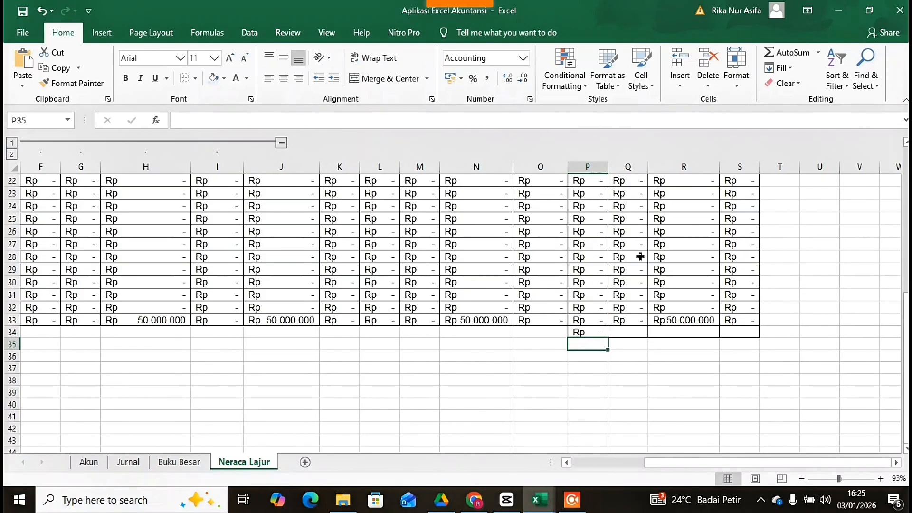
Step: Enter =IF(Q33>P33;Q33-P33;0) in Q34 to calculate the excess of the Laba Rugi credit total over the debit total
{"action": "left_click", "coordinate": [635, 333]}
{"action": "type", "text": "=IF("}
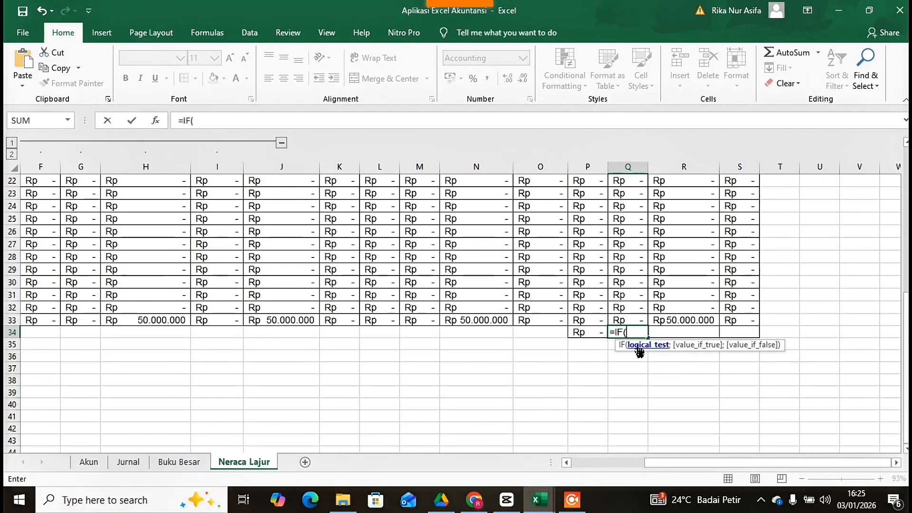
{"action": "left_click", "coordinate": [628, 320]}
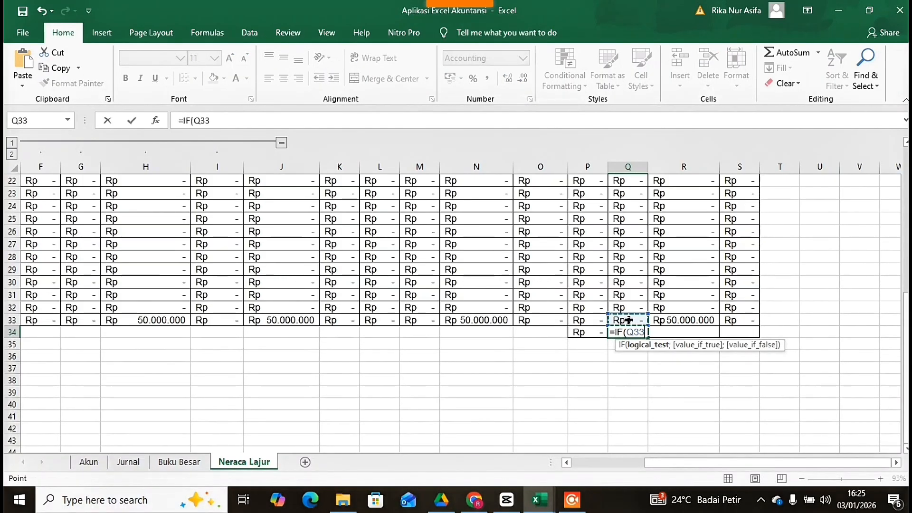
{"action": "type", "text": ">"}
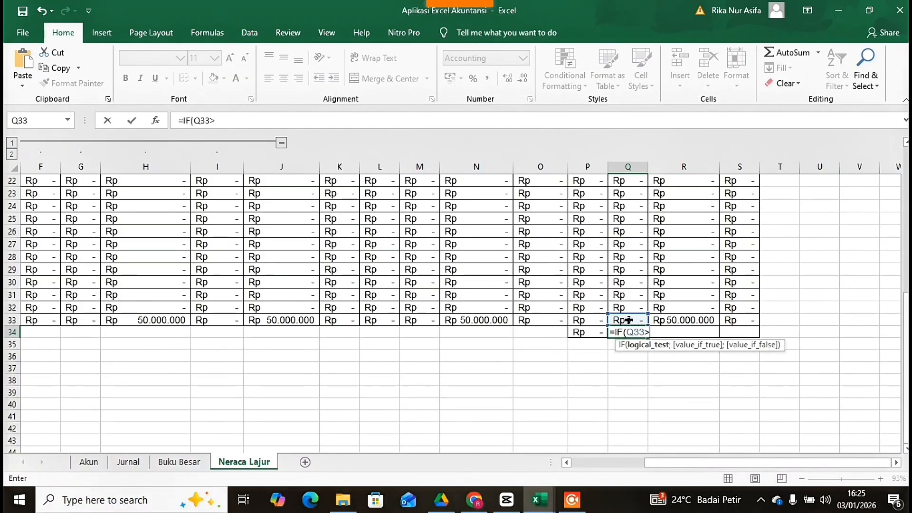
{"action": "left_click", "coordinate": [595, 321]}
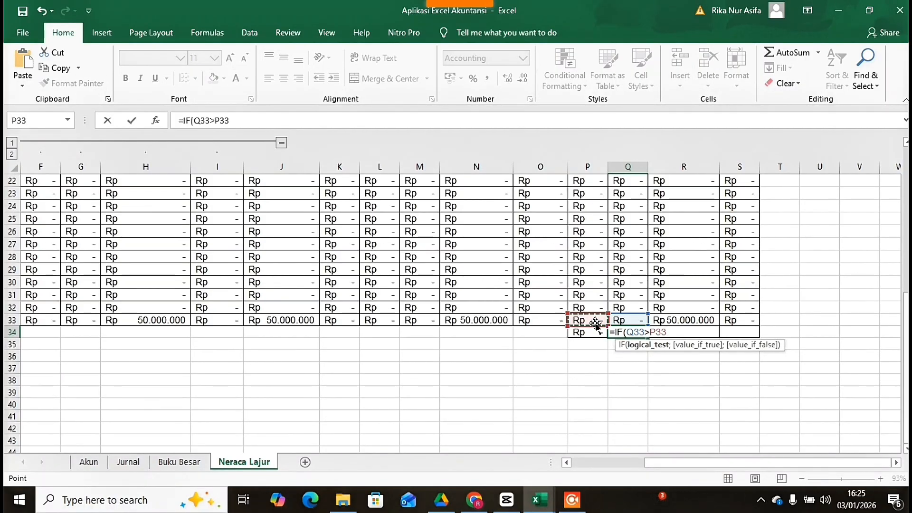
{"action": "type", "text": ";"}
{"action": "left_click", "coordinate": [622, 322]}
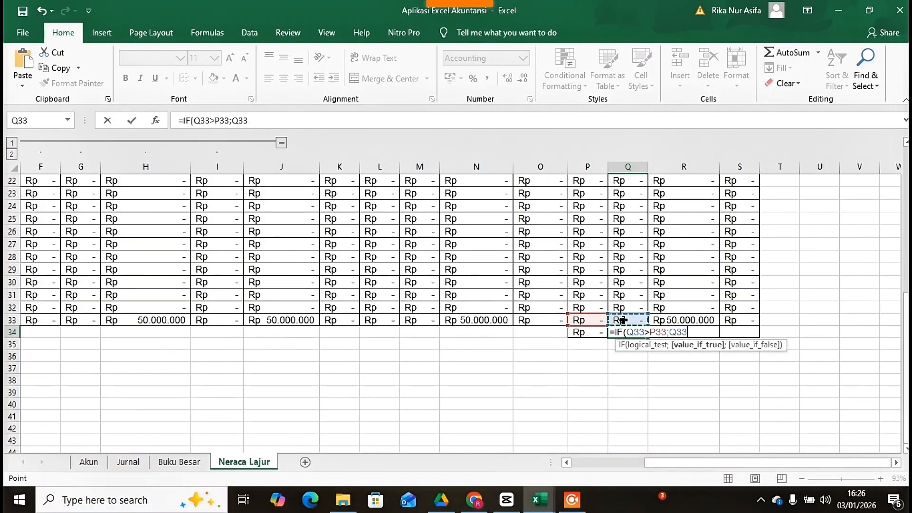
{"action": "type", "text": "-"}
{"action": "left_click", "coordinate": [591, 320]}
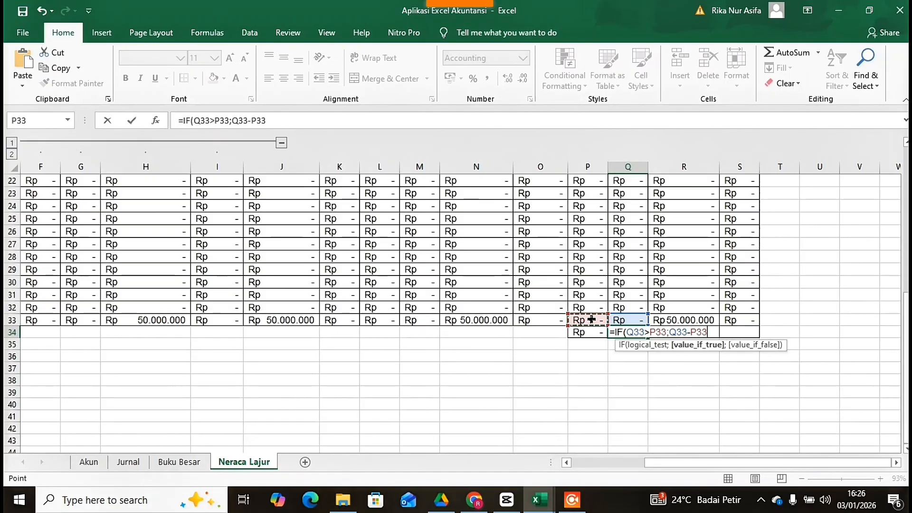
{"action": "type", "text": ";"}
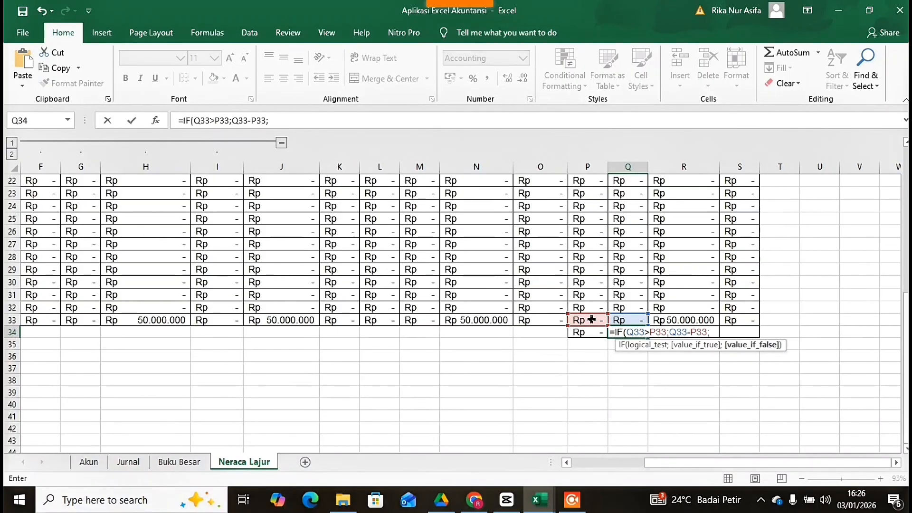
{"action": "type", "text": "0)"}
{"action": "key", "text": "Return"}
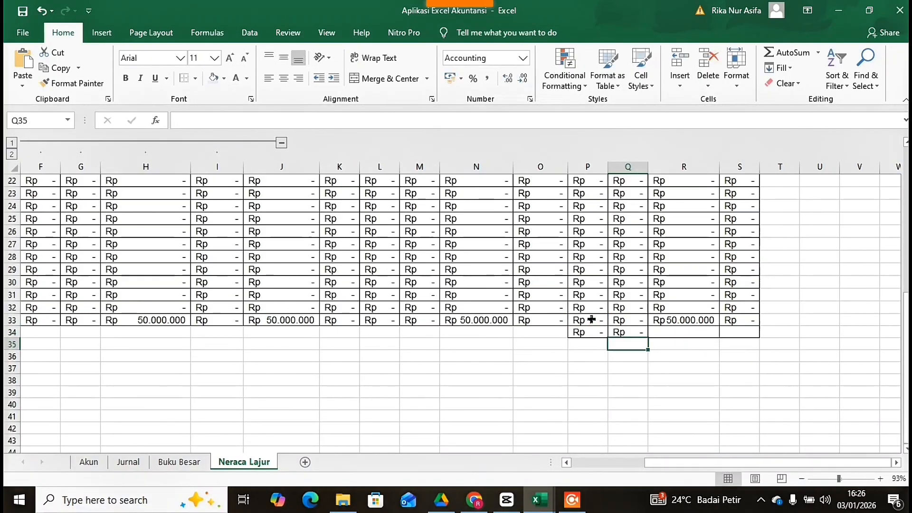
Step: Link the Neraca cells of row 34 to the Laba Rugi differences: =P34 in R34 and =Q34 in S34
{"action": "left_click_drag", "start_coordinate": [581, 332], "coordinate": [633, 329]}
{"action": "left_click", "coordinate": [670, 331]}
{"action": "type", "text": "="}
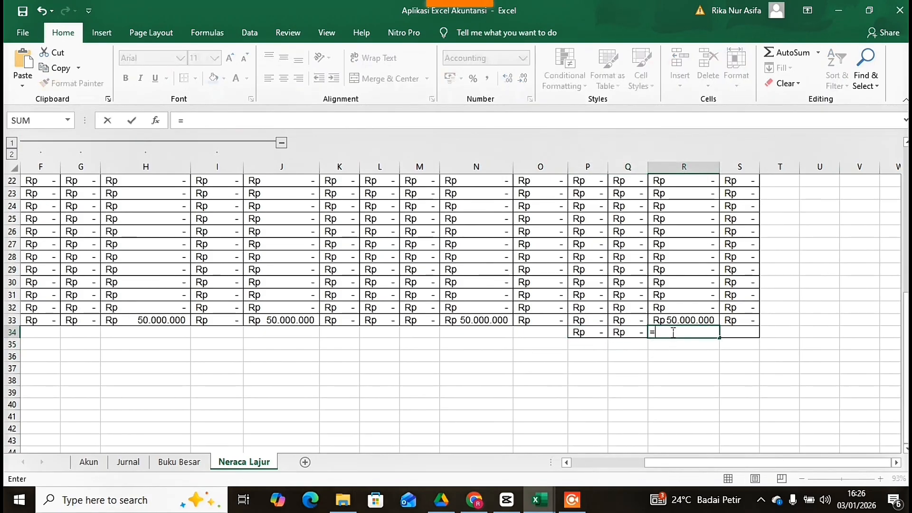
{"action": "left_click", "coordinate": [600, 331]}
{"action": "key", "text": "Return"}
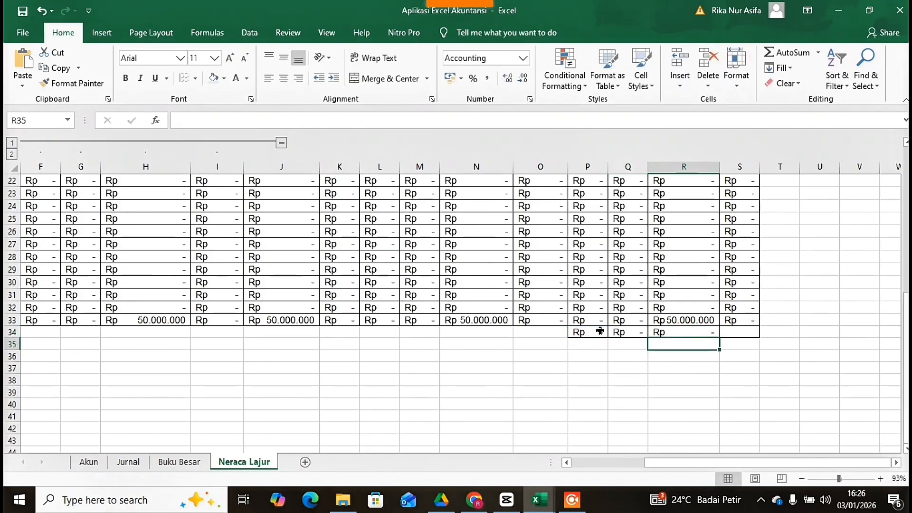
{"action": "left_click", "coordinate": [744, 333]}
{"action": "type", "text": "="}
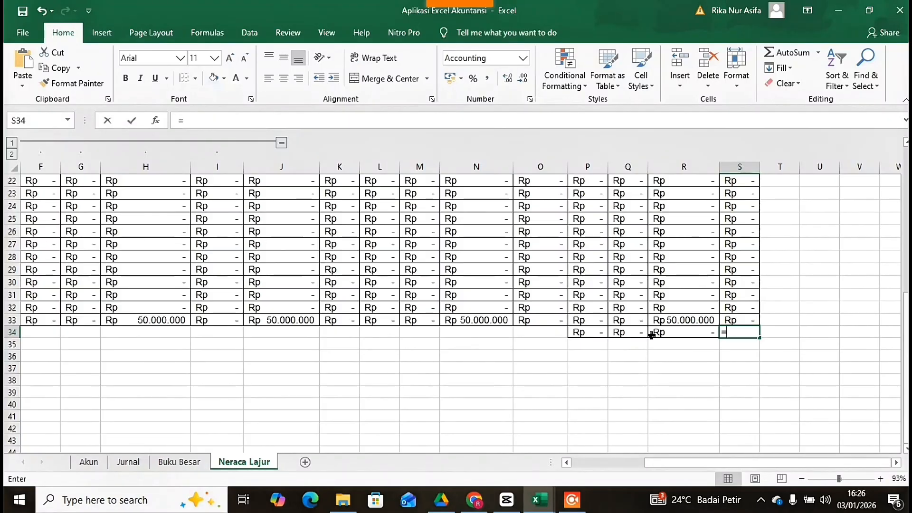
{"action": "left_click", "coordinate": [640, 332]}
{"action": "key", "text": "Return"}
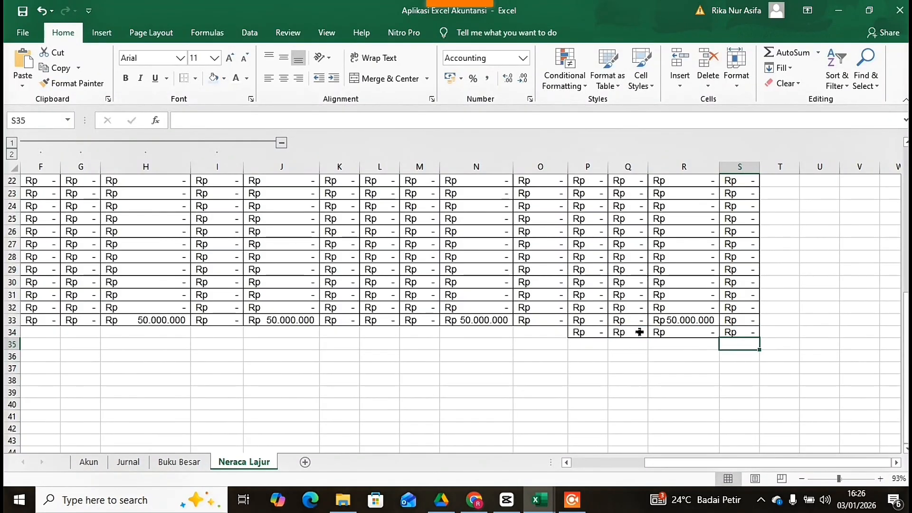
Step: Enter the formula =R33 in R35 below the Neraca debit column
{"action": "left_click", "coordinate": [695, 346]}
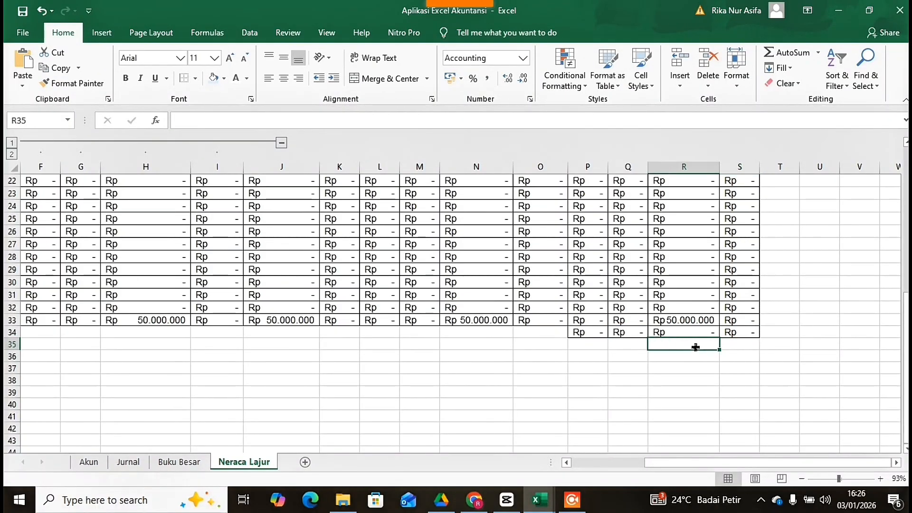
{"action": "type", "text": "="}
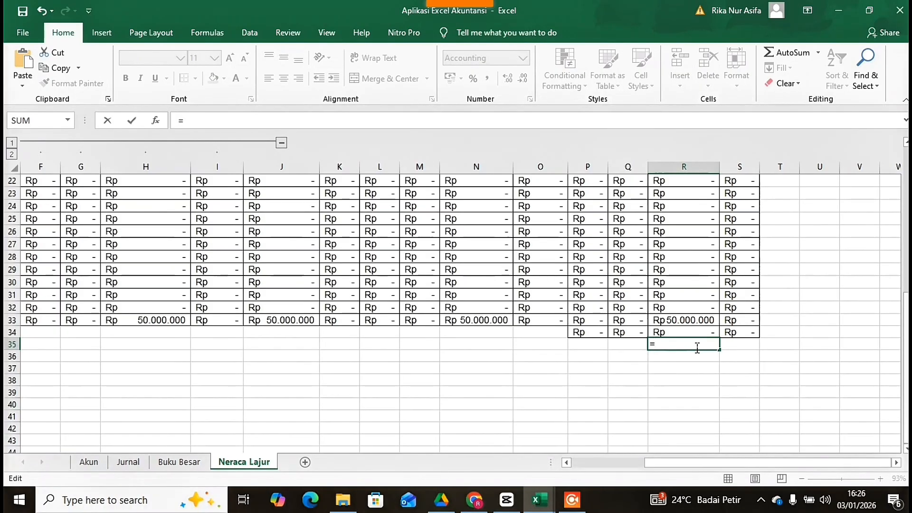
{"action": "left_click", "coordinate": [701, 320]}
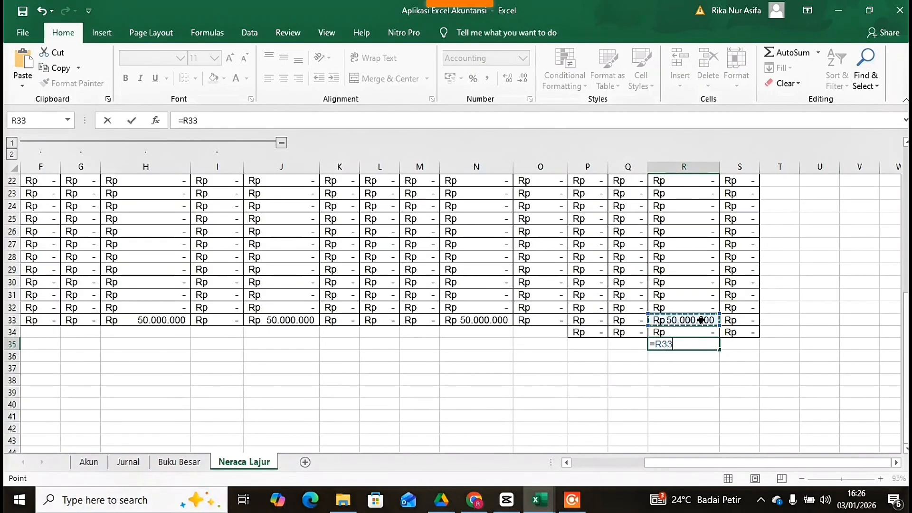
{"action": "key", "text": "Return"}
{"action": "left_click", "coordinate": [731, 343]}
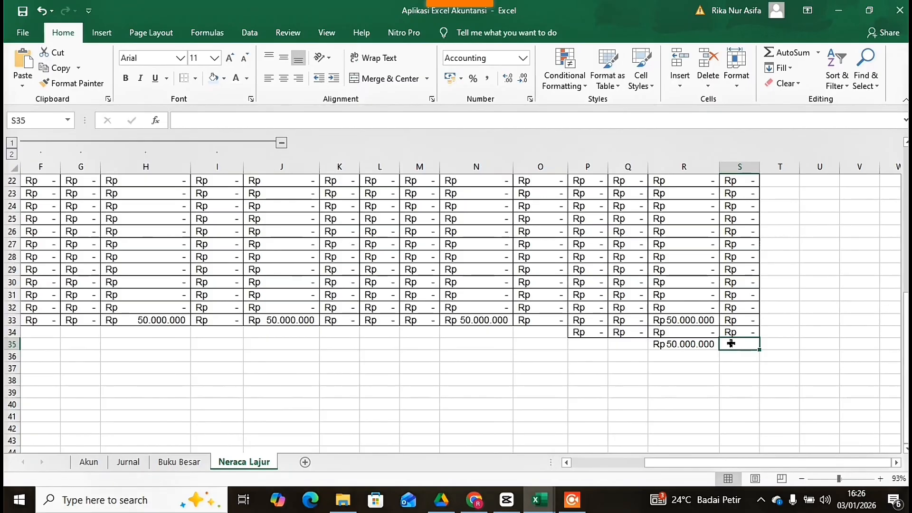
{"action": "type", "text": "="}
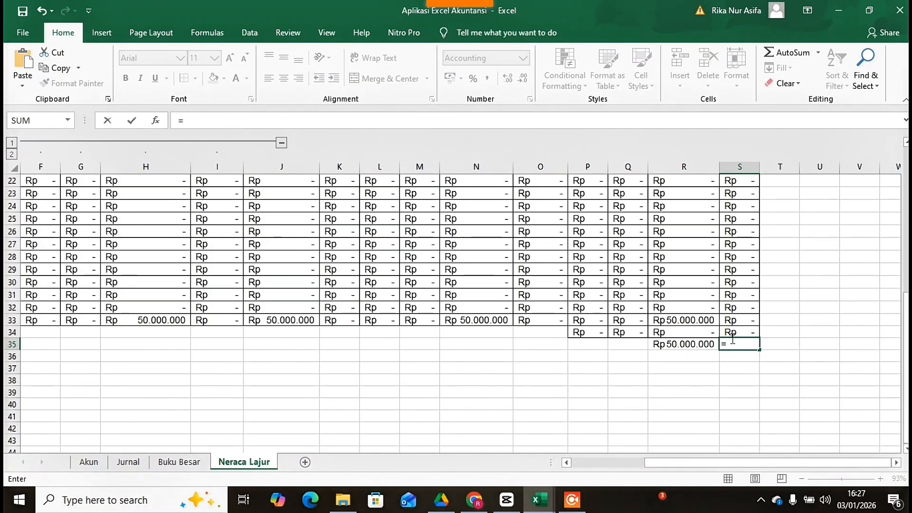
{"action": "left_click", "coordinate": [711, 344]}
{"action": "key", "text": "BackSpace"}
{"action": "key", "text": "BackSpace"}
{"action": "key", "text": "BackSpace"}
{"action": "key", "text": "BackSpace"}
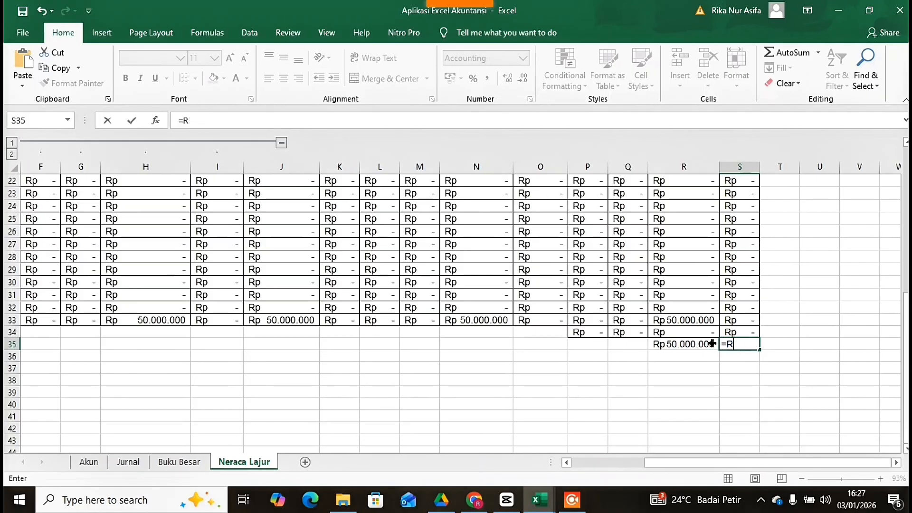
Step: Replace the formula in R35 with =R33+R34 to total the Neraca debit column
{"action": "left_click", "coordinate": [711, 343]}
{"action": "type", "text": "="}
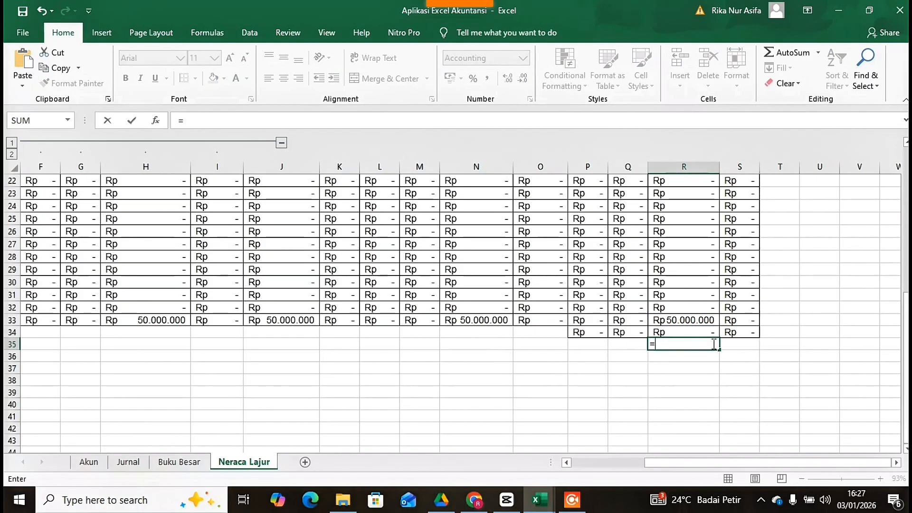
{"action": "left_click", "coordinate": [687, 321]}
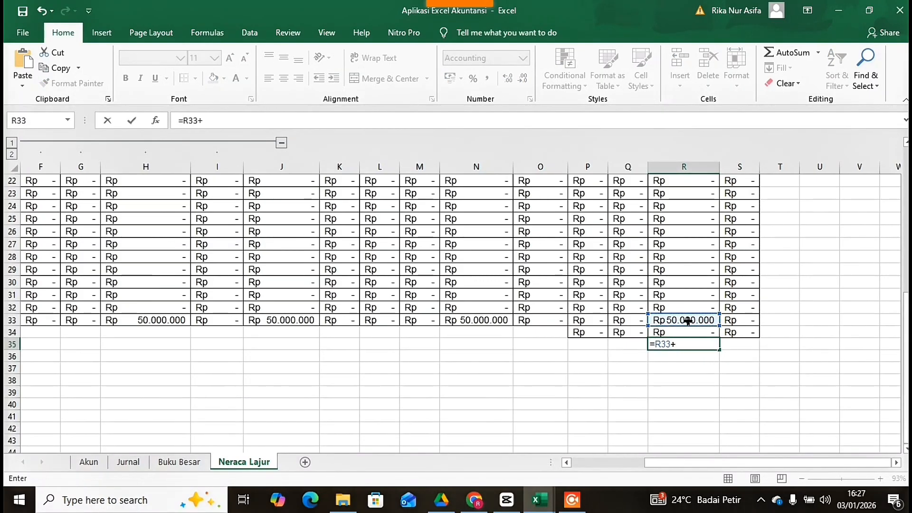
{"action": "type", "text": "+"}
{"action": "left_click", "coordinate": [688, 333]}
{"action": "key", "text": "Return"}
Step: Enter the formula =S33+S36 in S35 below the Neraca credit column
{"action": "left_click", "coordinate": [735, 344]}
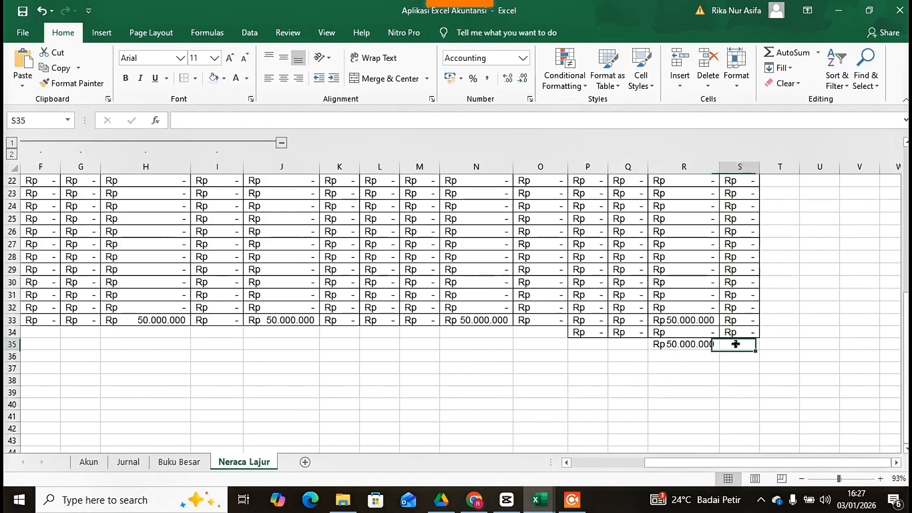
{"action": "type", "text": "="}
{"action": "left_click", "coordinate": [739, 321]}
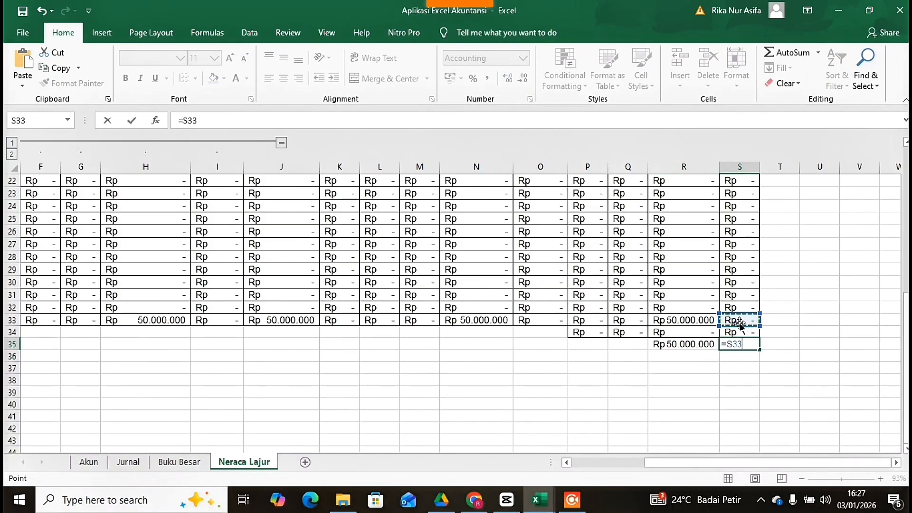
{"action": "type", "text": "+"}
{"action": "key", "text": "Down"}
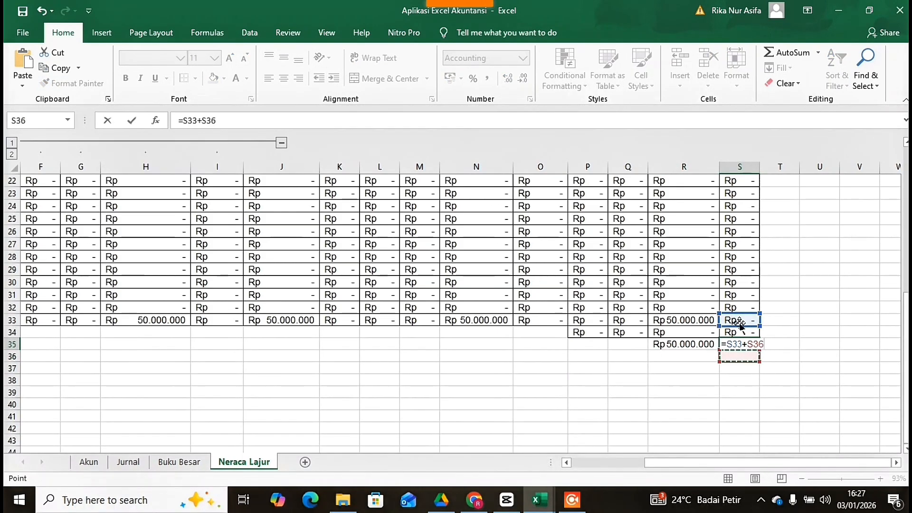
{"action": "key", "text": "Return"}
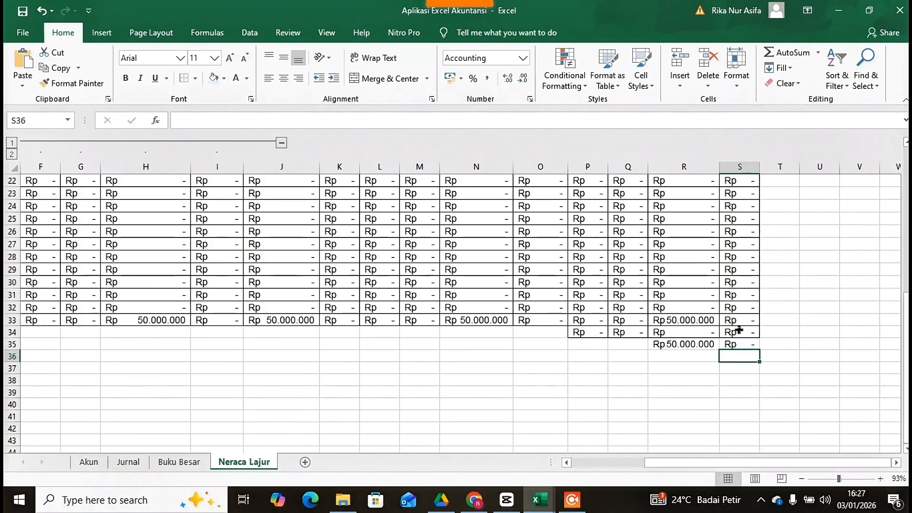
Step: Correct the formula in S35 to =S33+S34 so it adds the Neraca credit total and difference
{"action": "double_click", "coordinate": [739, 344]}
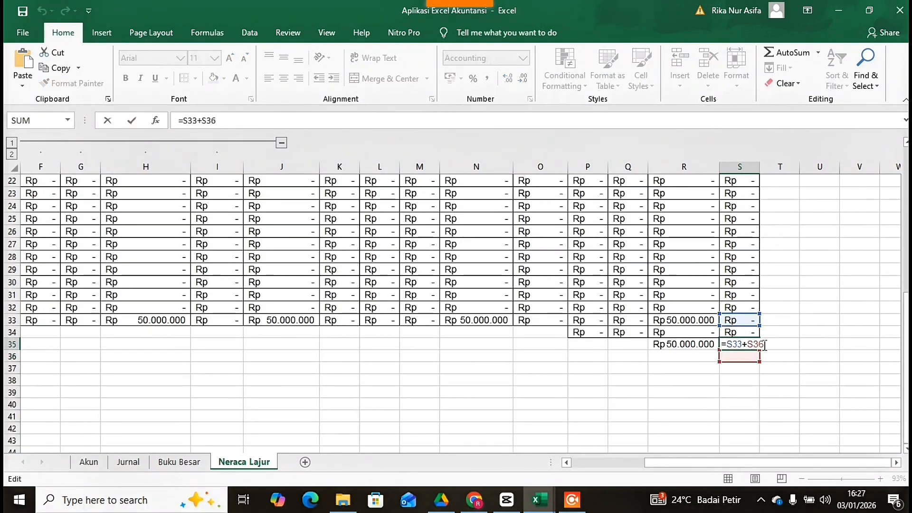
{"action": "key", "text": "BackSpace"}
{"action": "key", "text": "BackSpace"}
{"action": "key", "text": "BackSpace"}
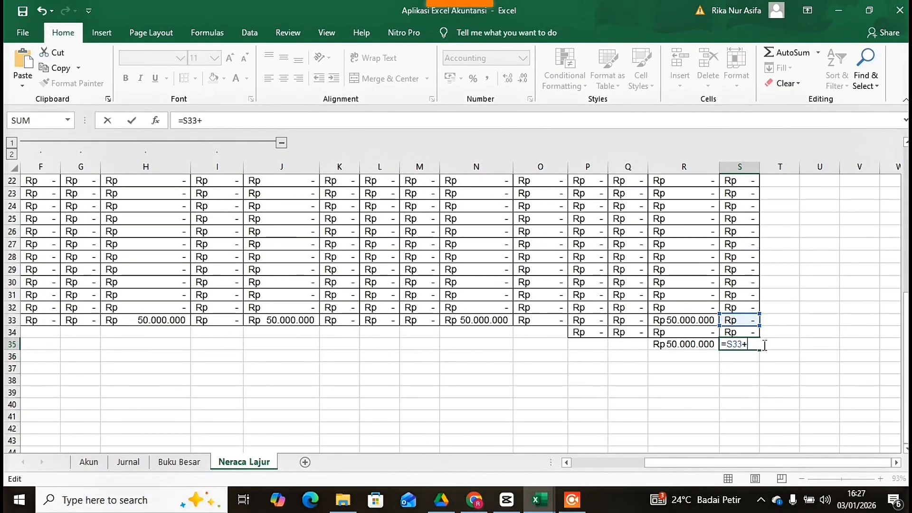
{"action": "left_click", "coordinate": [742, 333]}
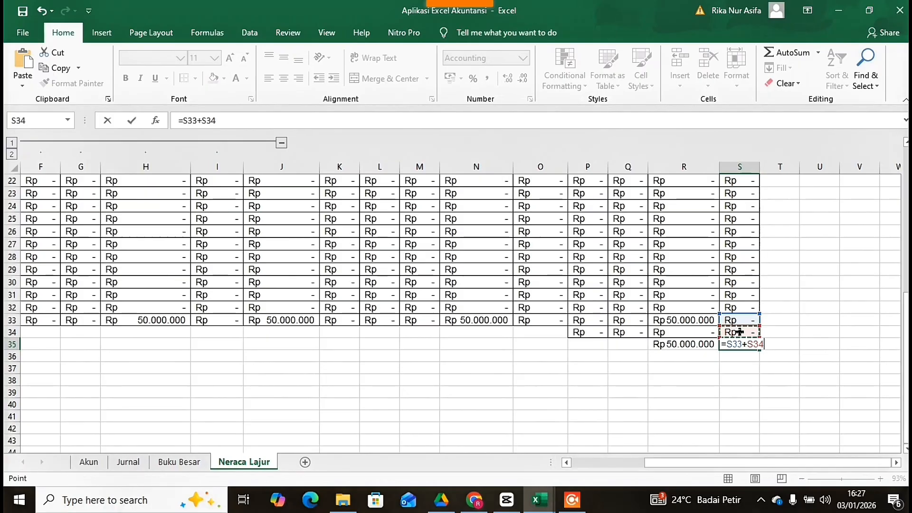
{"action": "key", "text": "Return"}
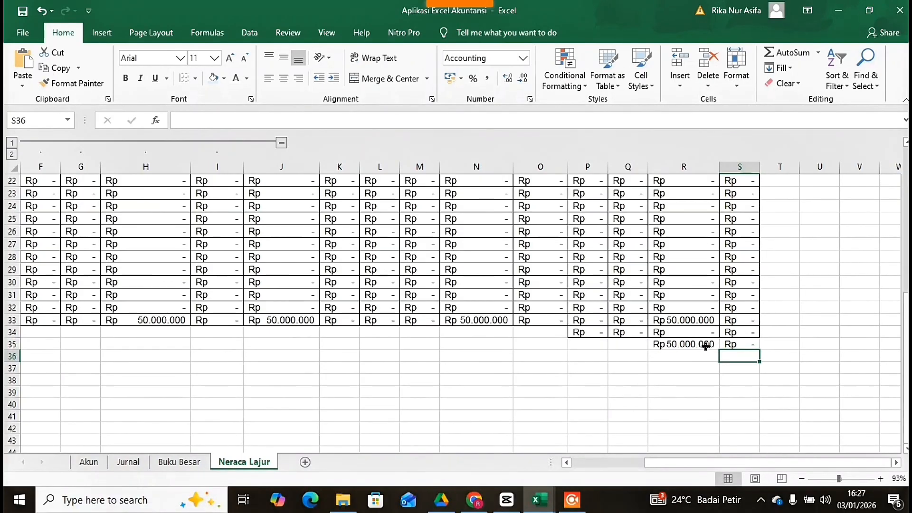
Step: Apply all borders to the final Neraca balance cells R35:S35
{"action": "left_click", "coordinate": [709, 343]}
{"action": "left_click_drag", "start_coordinate": [709, 343], "coordinate": [732, 343]}
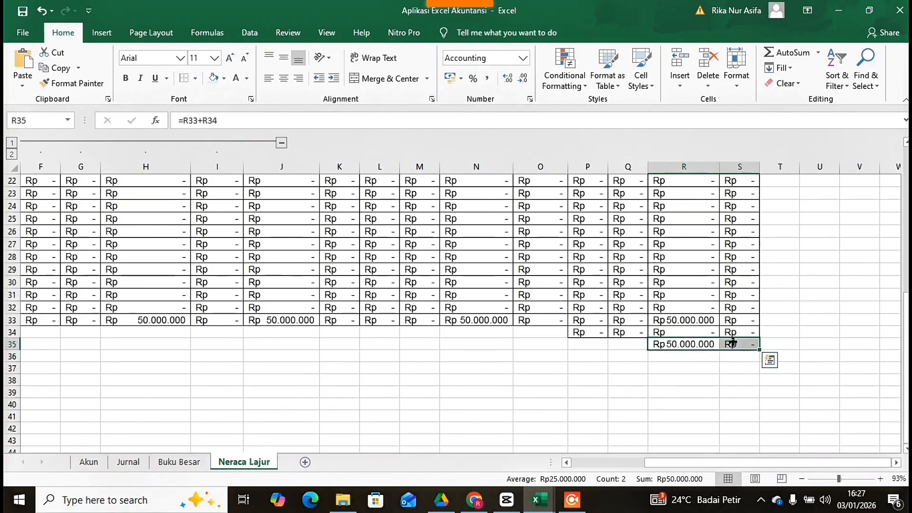
{"action": "left_click", "coordinate": [196, 78]}
{"action": "left_click", "coordinate": [217, 193]}
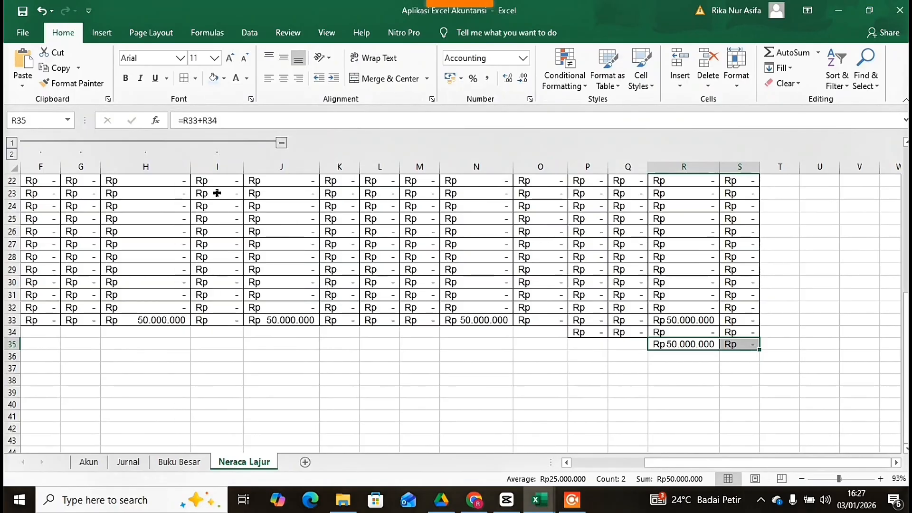
{"action": "left_click", "coordinate": [386, 368]}
Step: Remove the AND function from the formula in N34 so it reads =IF(P34>0;"Rugi";"Laba")
{"action": "mouse_move", "coordinate": [459, 6]}
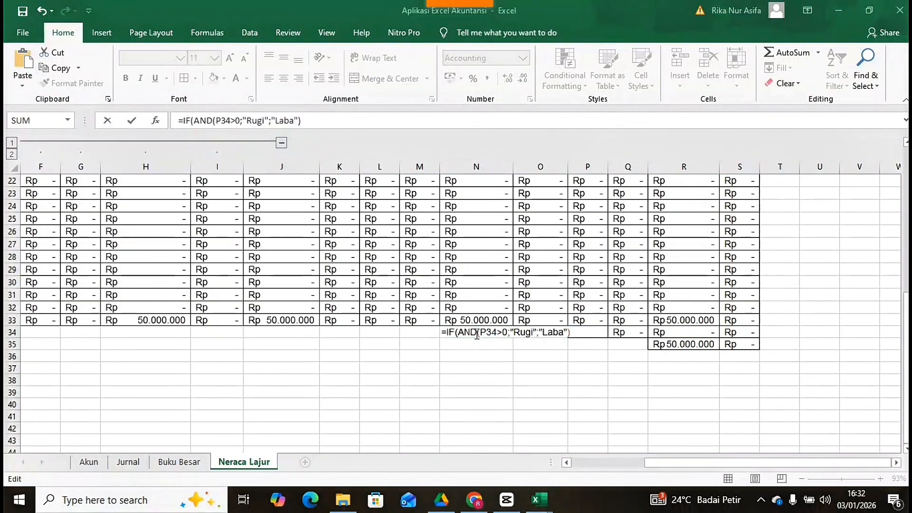
{"action": "left_click", "coordinate": [477, 334]}
{"action": "key", "text": "BackSpace"}
{"action": "key", "text": "BackSpace"}
{"action": "key", "text": "BackSpace"}
{"action": "key", "text": "BackSpace"}
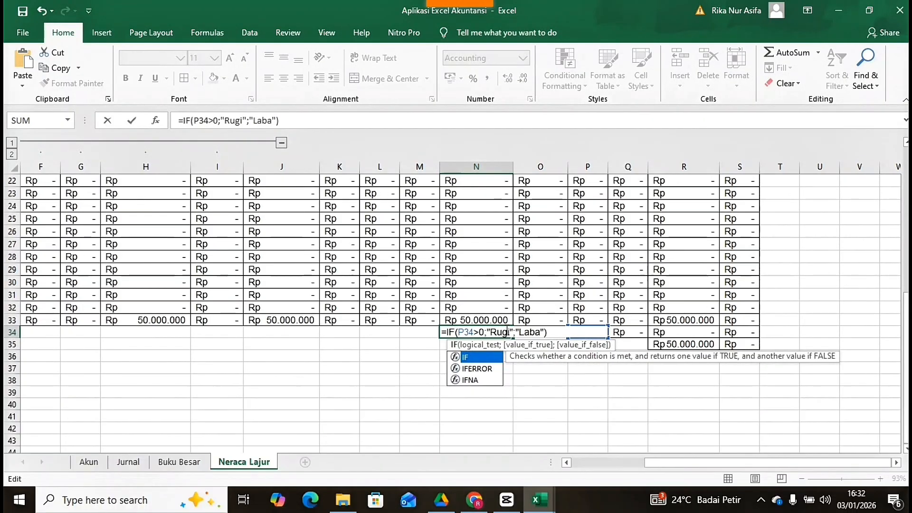
Step: Insert a nested IF before "Laba" in the N34 formula that tests AND(P34=0;Q34=0
{"action": "left_click", "coordinate": [515, 332]}
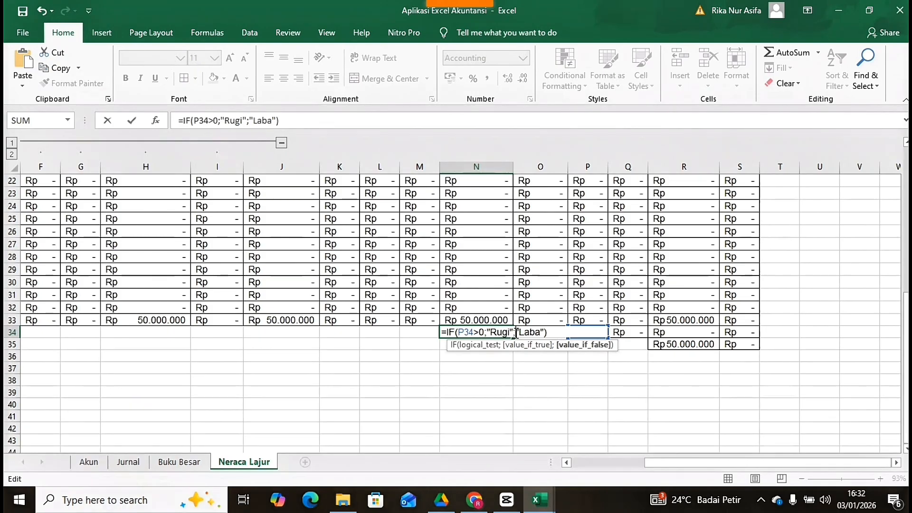
{"action": "type", "text": "IF(a"}
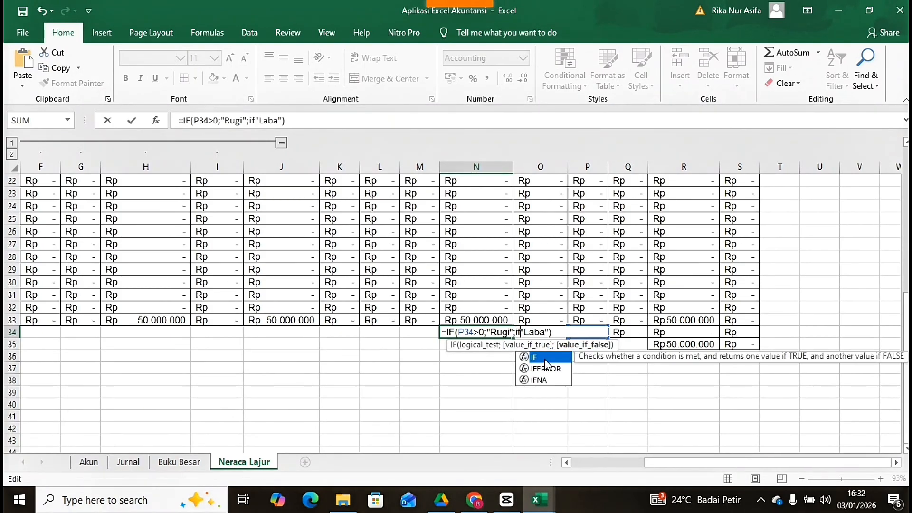
{"action": "type", "text": "n"}
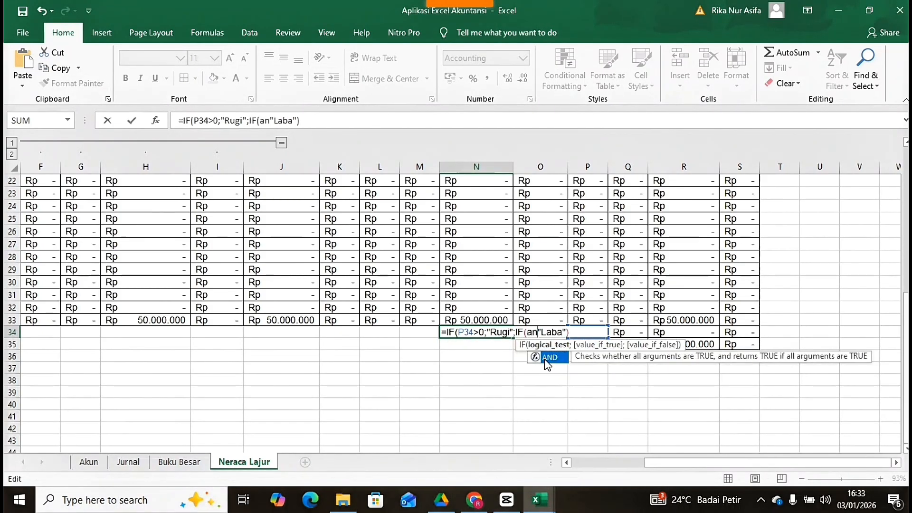
{"action": "key", "text": "Tab"}
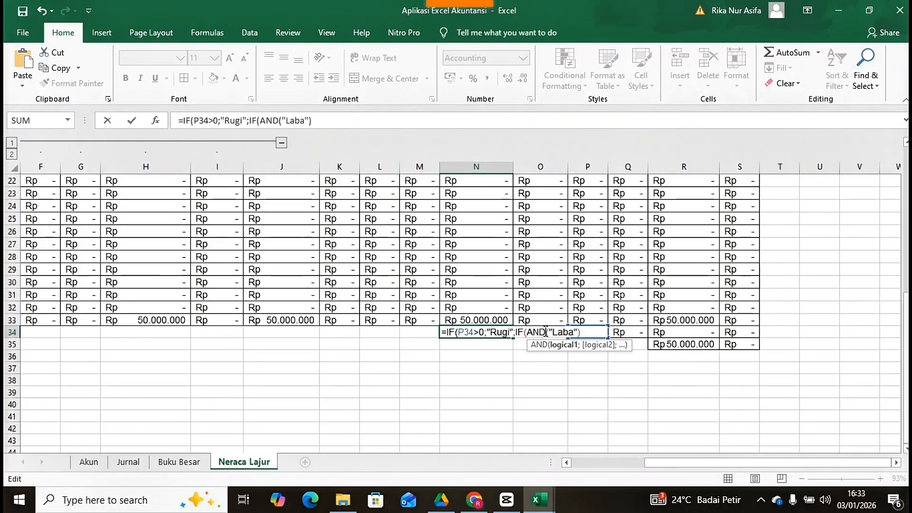
{"action": "left_click", "coordinate": [619, 332]}
{"action": "key", "text": "Left"}
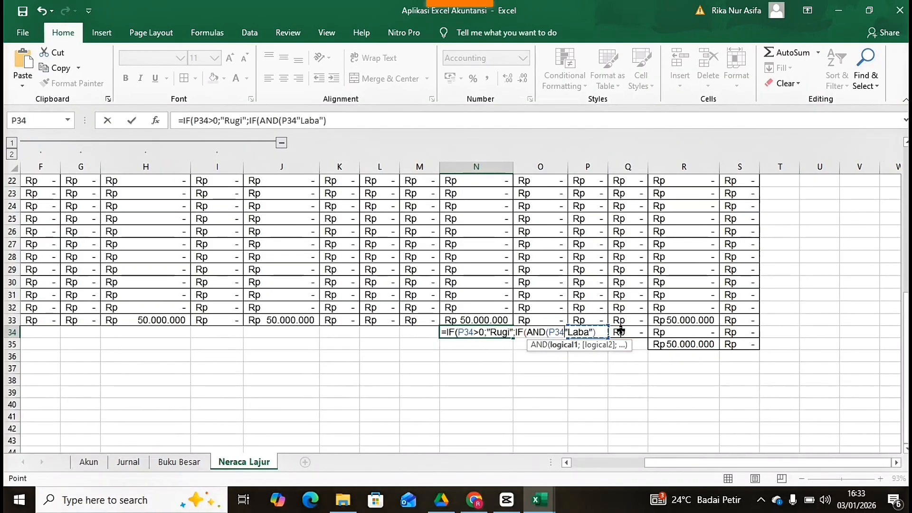
{"action": "type", "text": "=0"}
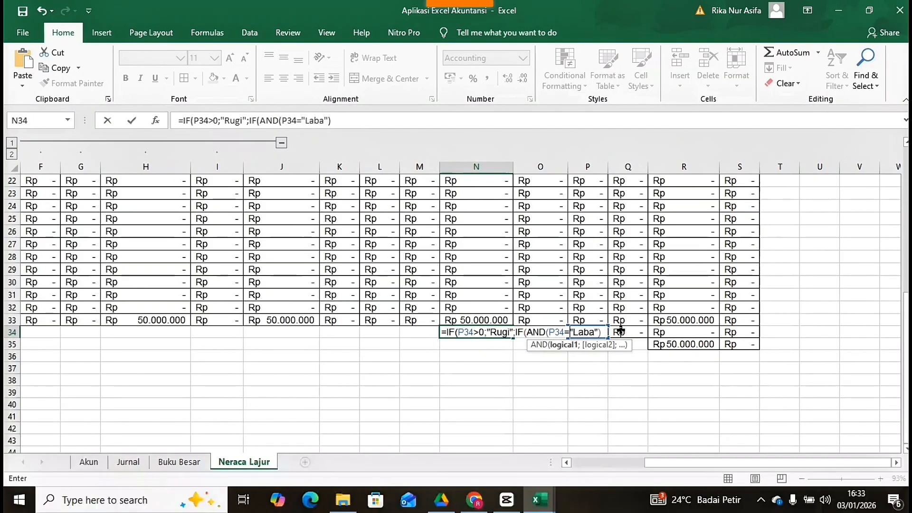
{"action": "type", "text": ";"}
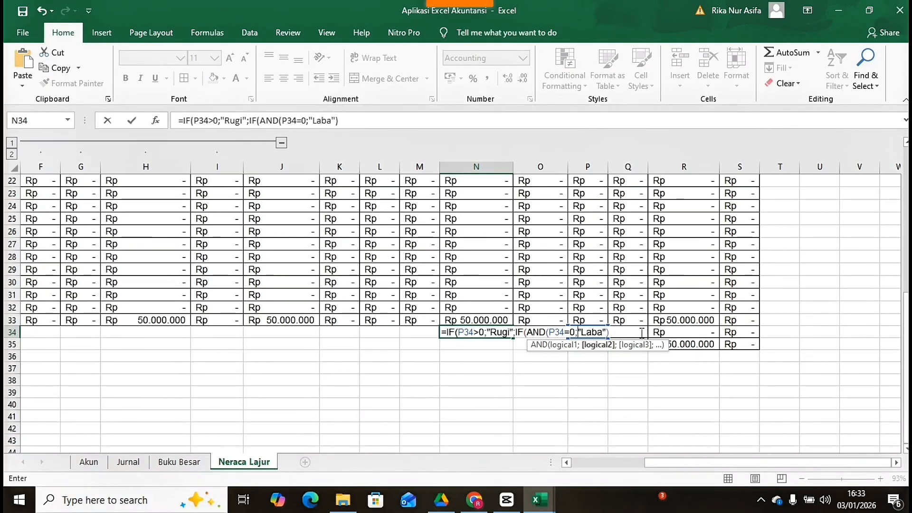
{"action": "left_click", "coordinate": [660, 332]}
{"action": "key", "text": "Left"}
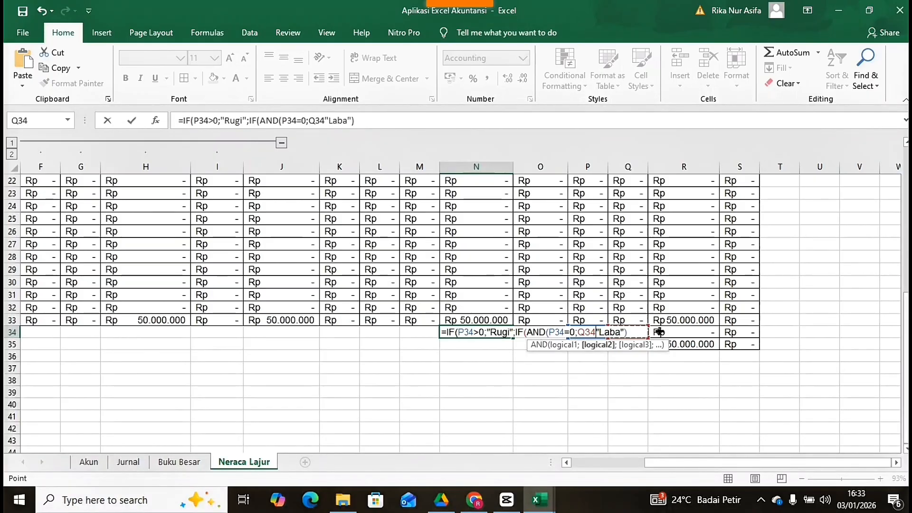
{"action": "type", "text": "=0"}
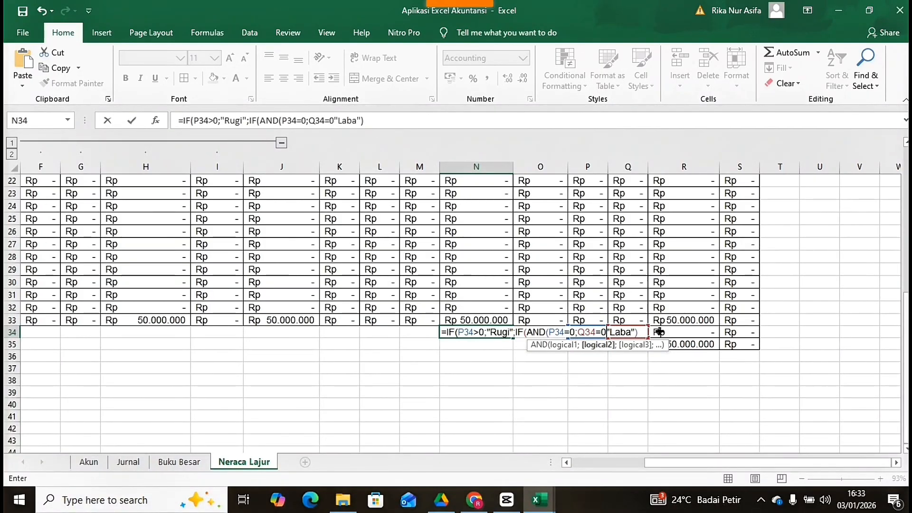
Step: Complete the N34 formula as =IF(P34>0;"Rugi";IF(AND(P34=0;Q34=0);"-";"Laba")), accepting the suggested parenthesis correction
{"action": "type", "text": ");\""}
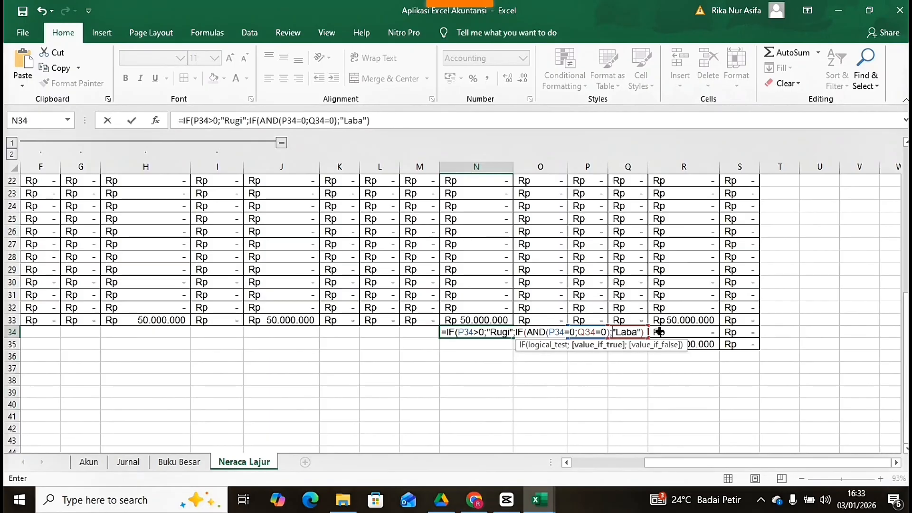
{"action": "type", "text": "-\""}
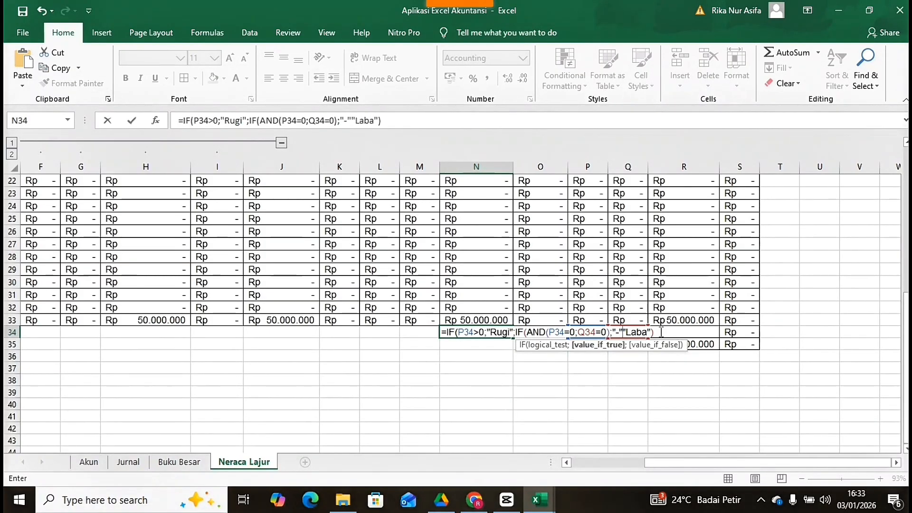
{"action": "type", "text": ";"}
{"action": "key", "text": "Return"}
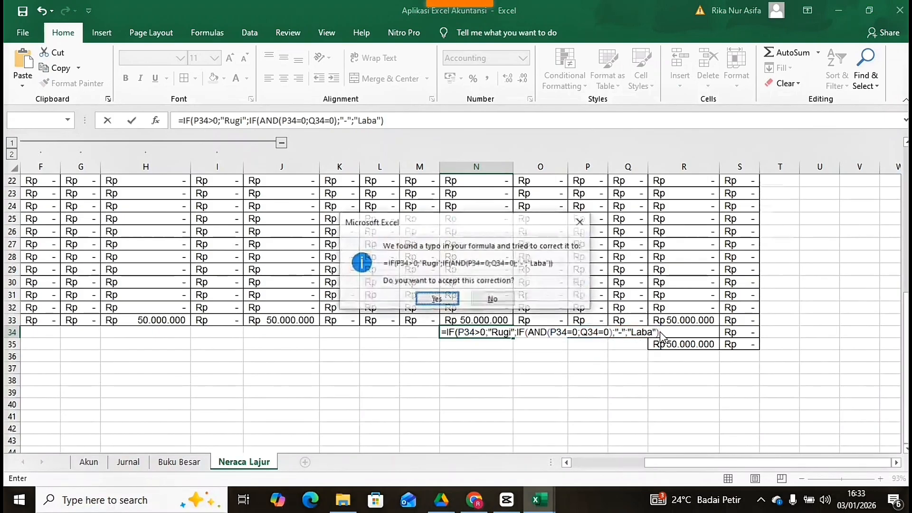
{"action": "left_click", "coordinate": [436, 299]}
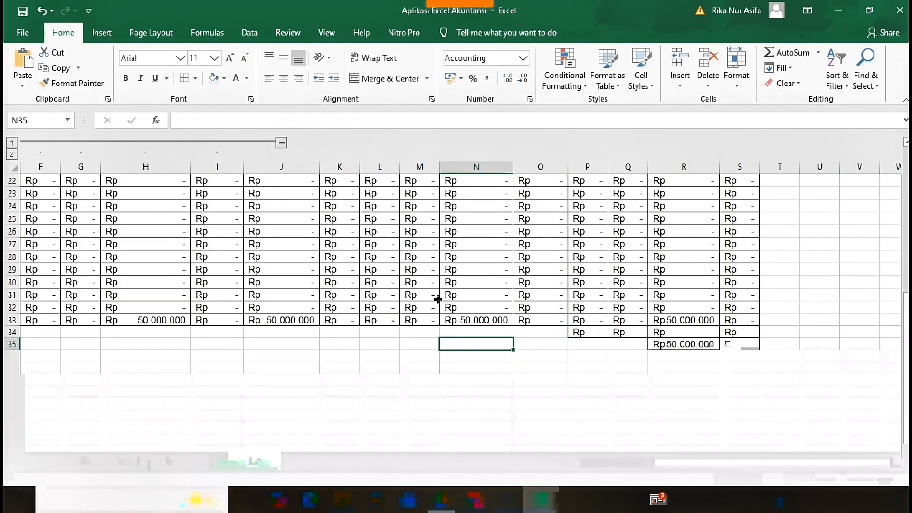
Step: Copy the Rugi/Laba label formula text from N34 into O34, keeping its P34 and Q34 references
{"action": "left_click", "coordinate": [501, 333]}
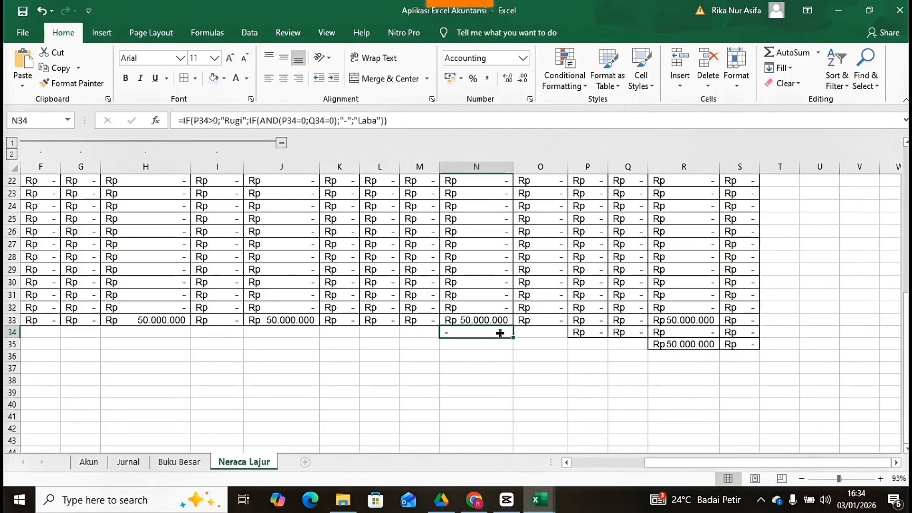
{"action": "double_click", "coordinate": [500, 334]}
{"action": "left_click_drag", "start_coordinate": [446, 336], "coordinate": [678, 332]}
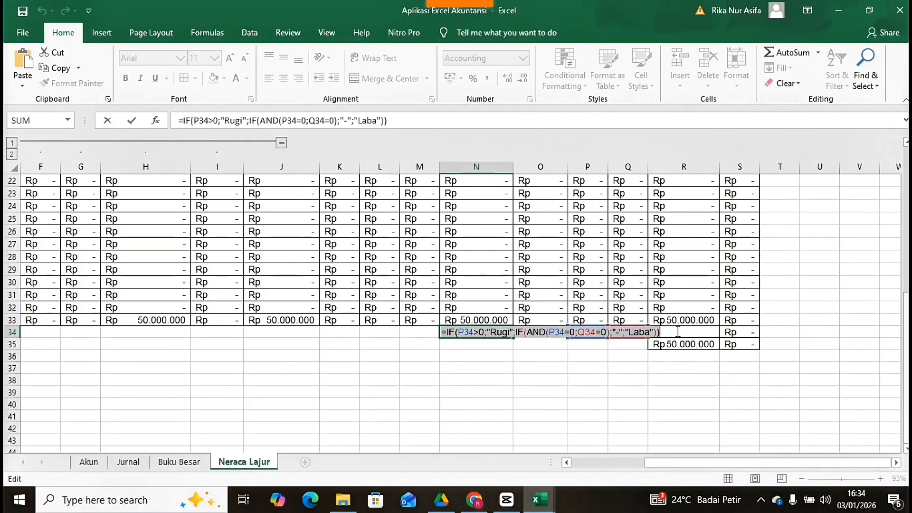
{"action": "key", "text": "ctrl+c"}
{"action": "key", "text": "Return"}
{"action": "left_click", "coordinate": [546, 333]}
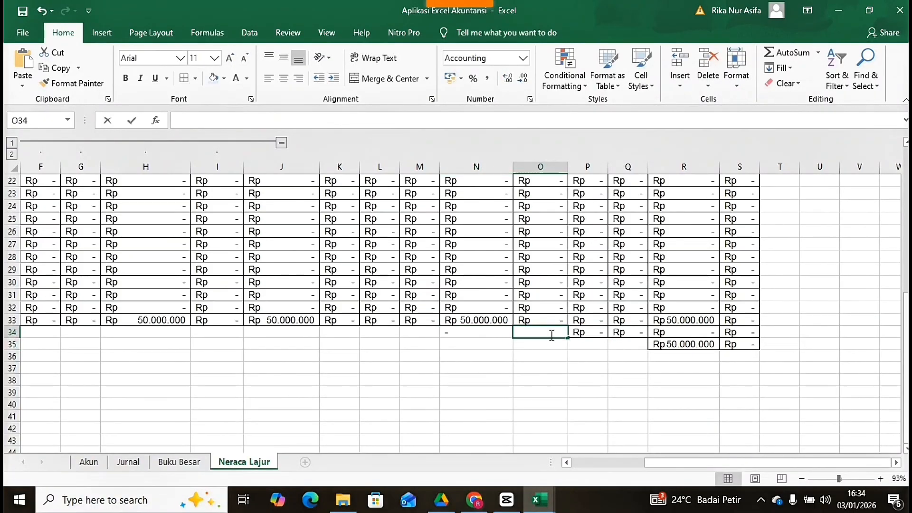
{"action": "key", "text": "ctrl+v"}
{"action": "key", "text": "Escape"}
Step: Delete the original label formula from N34 and apply borders to O34
{"action": "double_click", "coordinate": [507, 332]}
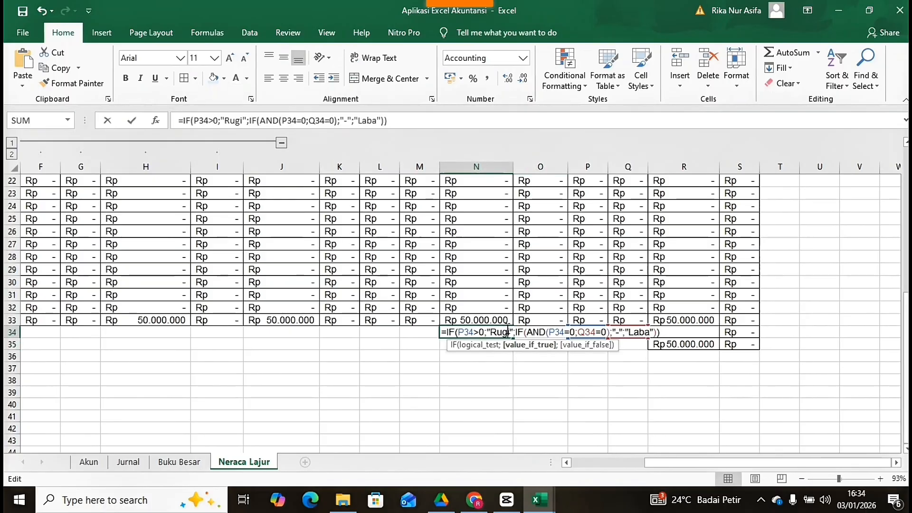
{"action": "key", "text": "BackSpace"}
{"action": "left_click_drag", "start_coordinate": [444, 332], "coordinate": [661, 333]}
{"action": "key", "text": "BackSpace"}
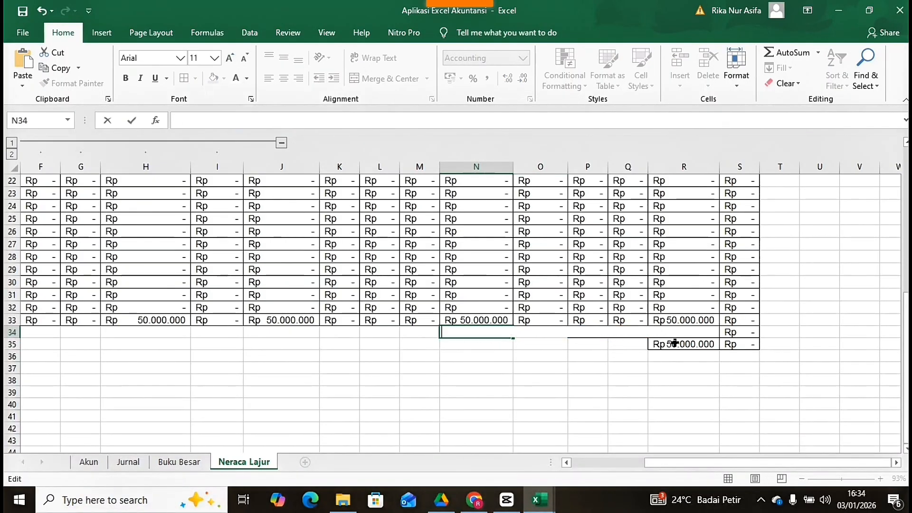
{"action": "left_click", "coordinate": [610, 358]}
{"action": "left_click", "coordinate": [541, 331]}
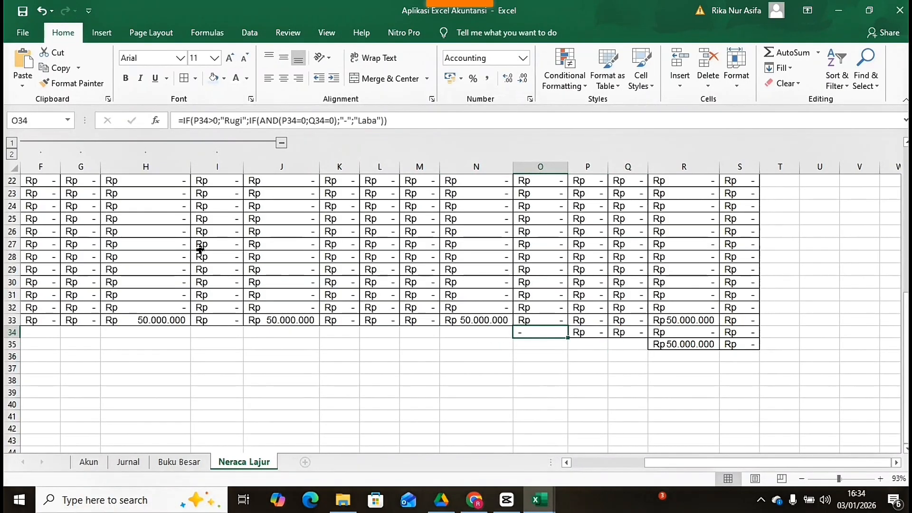
{"action": "left_click", "coordinate": [390, 405]}
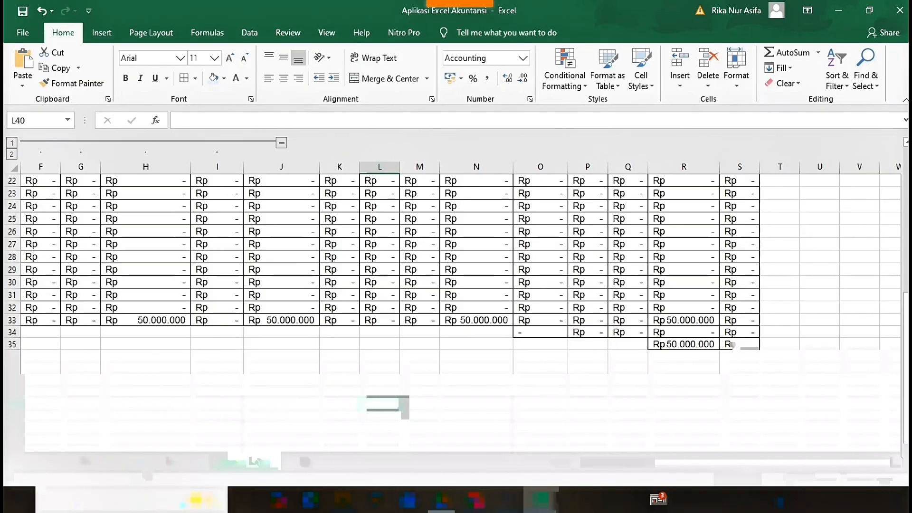
Step: On the Jurnal sheet, enter the date 04/01/2025 in G13 and make G14 repeat it with a reference to G13
{"action": "left_click", "coordinate": [143, 465]}
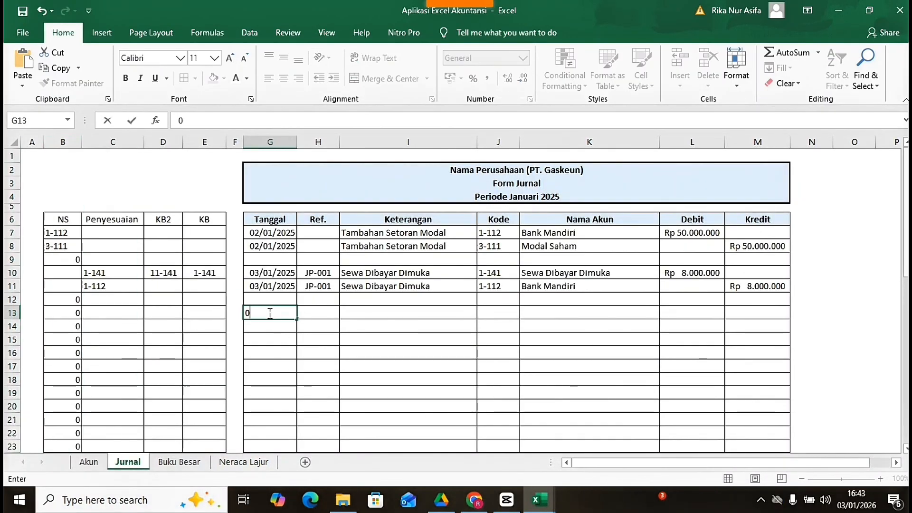
{"action": "type", "text": "4/"}
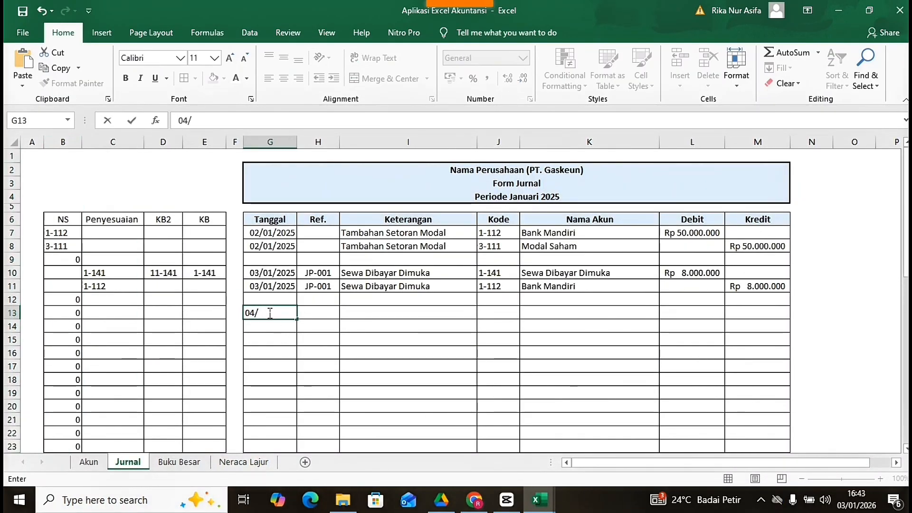
{"action": "type", "text": "01/2025"}
{"action": "key", "text": "Return"}
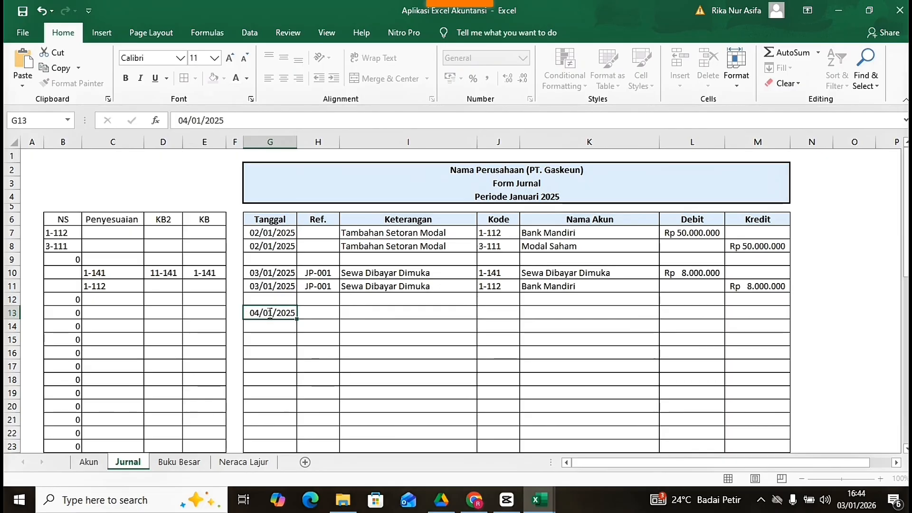
{"action": "left_click", "coordinate": [269, 313]}
{"action": "type", "text": "="}
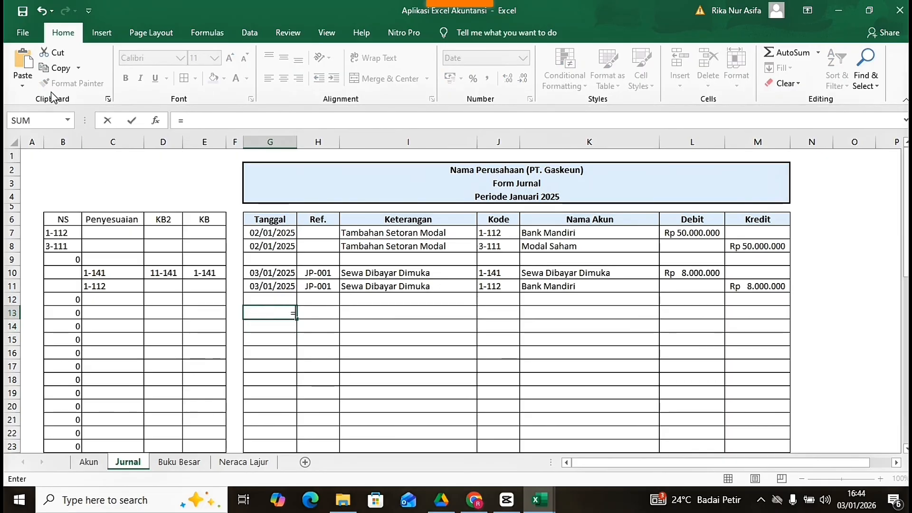
{"action": "left_click", "coordinate": [42, 11]}
{"action": "left_click", "coordinate": [266, 326]}
{"action": "type", "text": "="}
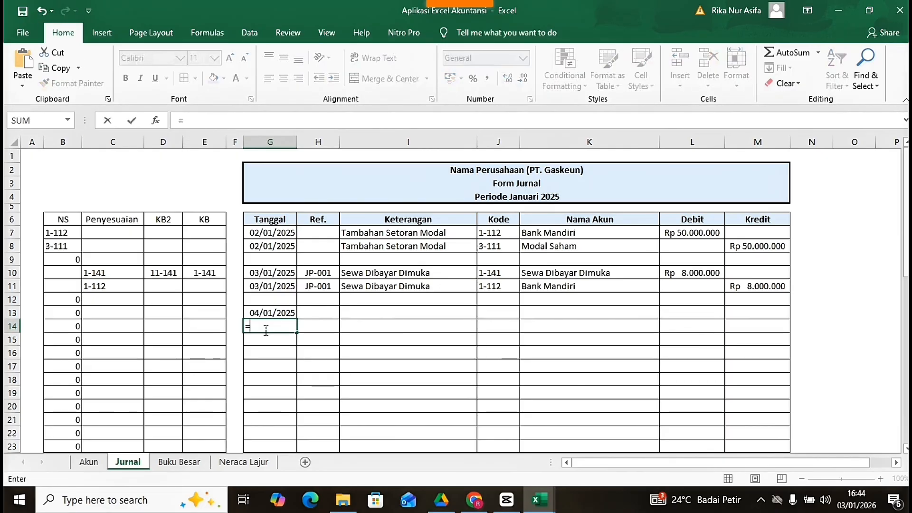
{"action": "left_click", "coordinate": [280, 311]}
{"action": "key", "text": "Return"}
Step: Enter the description "Beli Persediaan" in I13 and copy it down to I14
{"action": "left_click", "coordinate": [354, 321]}
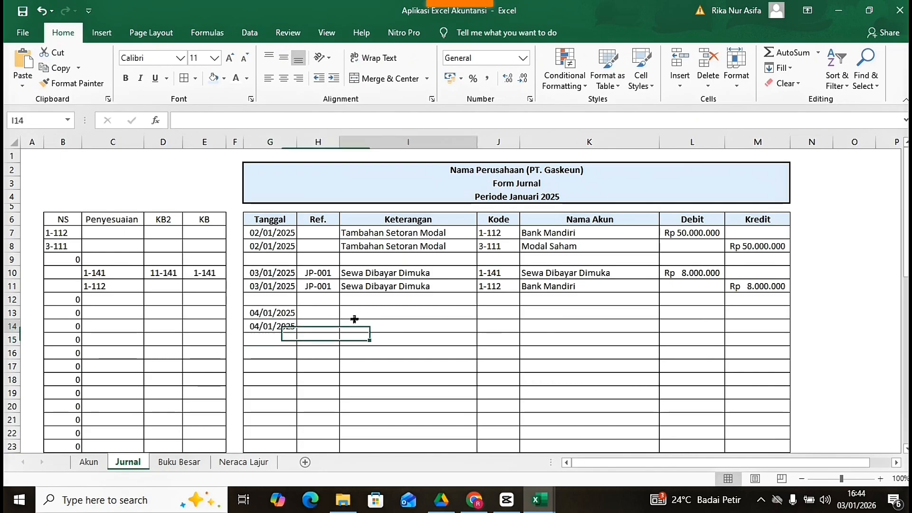
{"action": "left_click", "coordinate": [350, 313]}
{"action": "type", "text": "Be"}
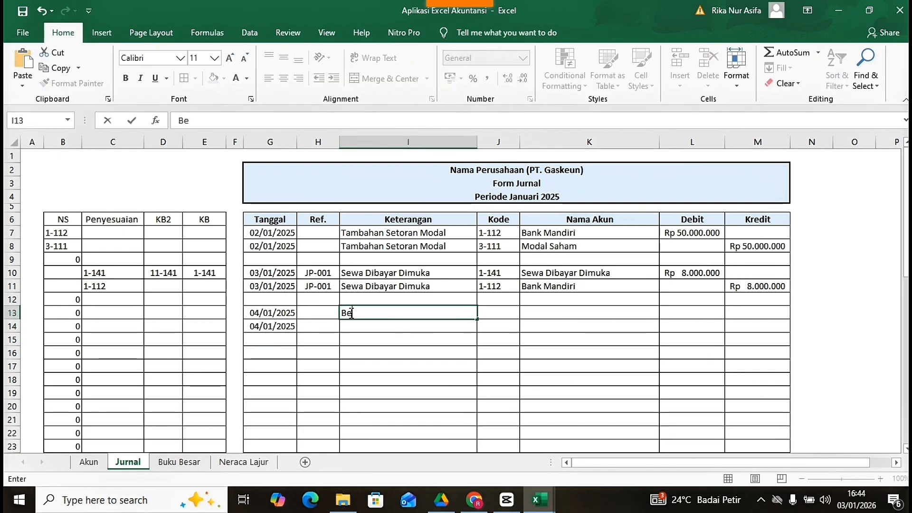
{"action": "type", "text": "li Persediaan"}
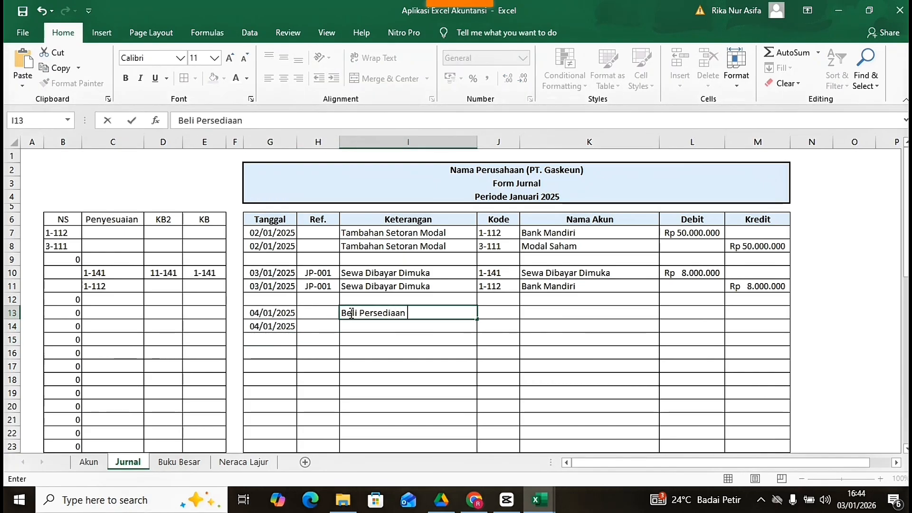
{"action": "key", "text": "Return"}
{"action": "left_click", "coordinate": [457, 312]}
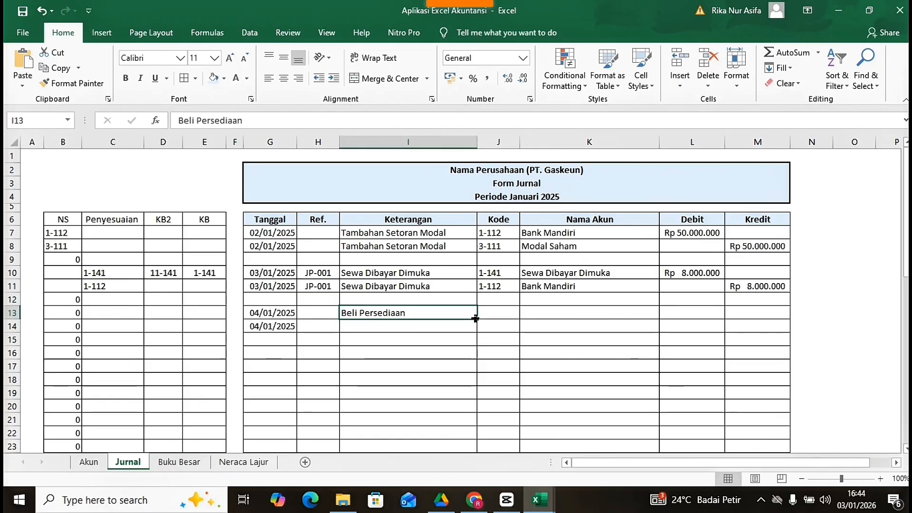
{"action": "left_click_drag", "start_coordinate": [476, 317], "coordinate": [463, 318]}
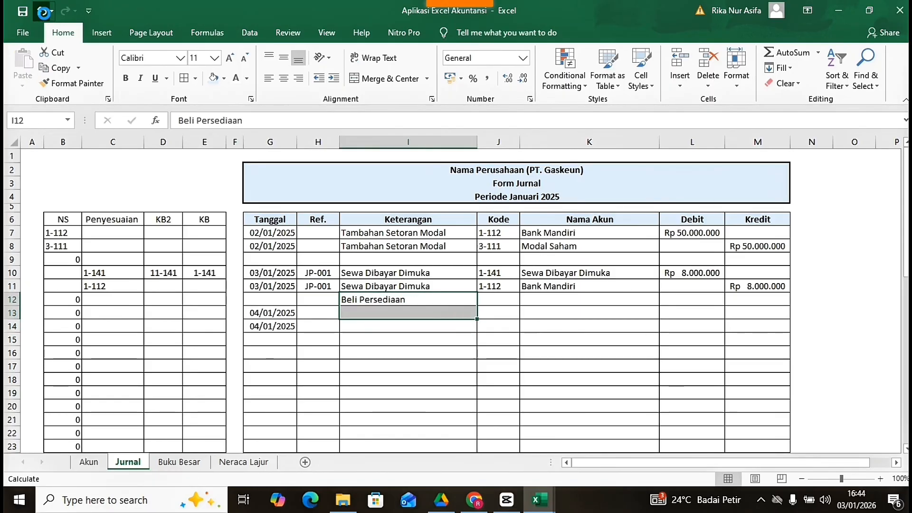
{"action": "left_click", "coordinate": [42, 11]}
{"action": "left_click_drag", "start_coordinate": [478, 321], "coordinate": [475, 334]}
Step: Choose account code 1-121 in J13 and 2-111 in J14 for the Beli Persediaan entry
{"action": "left_click", "coordinate": [494, 312]}
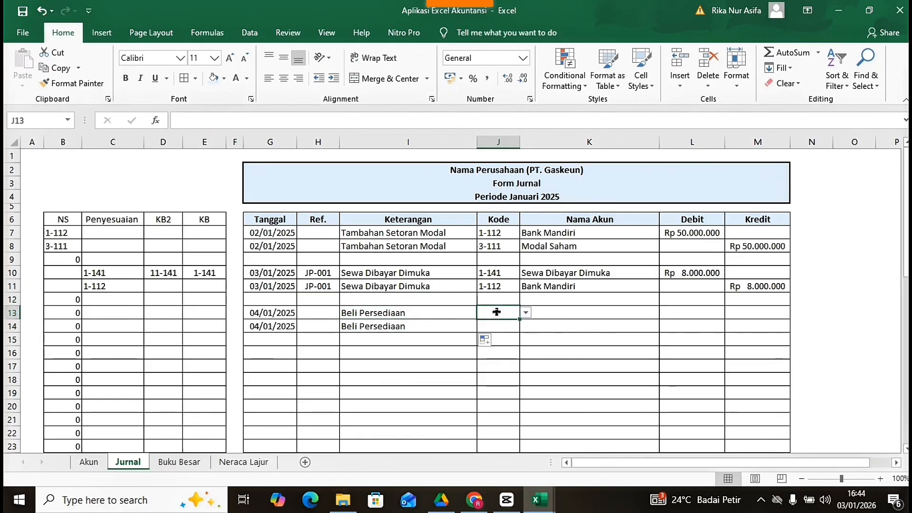
{"action": "left_click", "coordinate": [526, 312]}
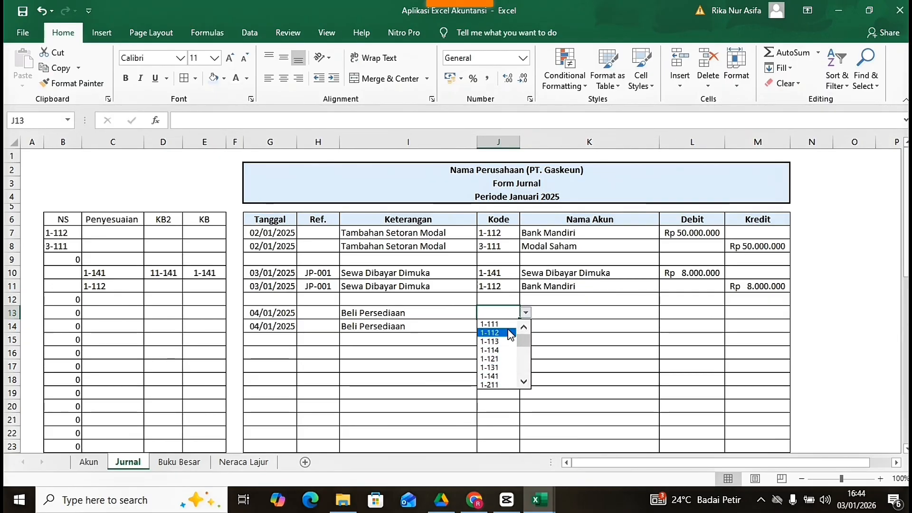
{"action": "left_click", "coordinate": [504, 359]}
{"action": "left_click", "coordinate": [505, 323]}
{"action": "left_click", "coordinate": [525, 326]}
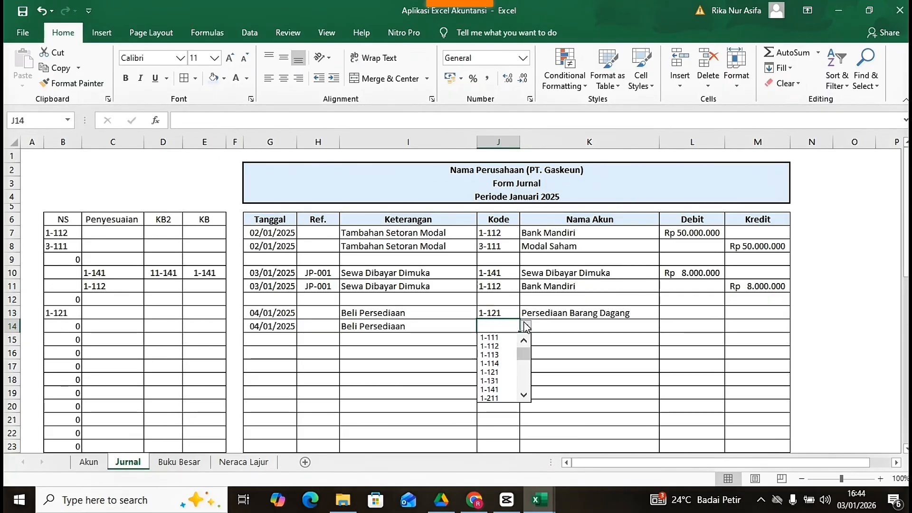
{"action": "left_click", "coordinate": [524, 395]}
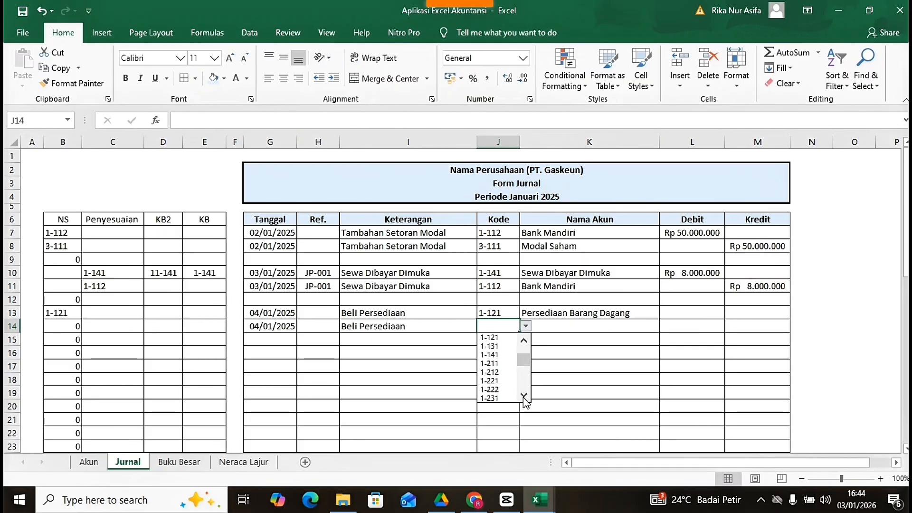
{"action": "left_click", "coordinate": [510, 338]}
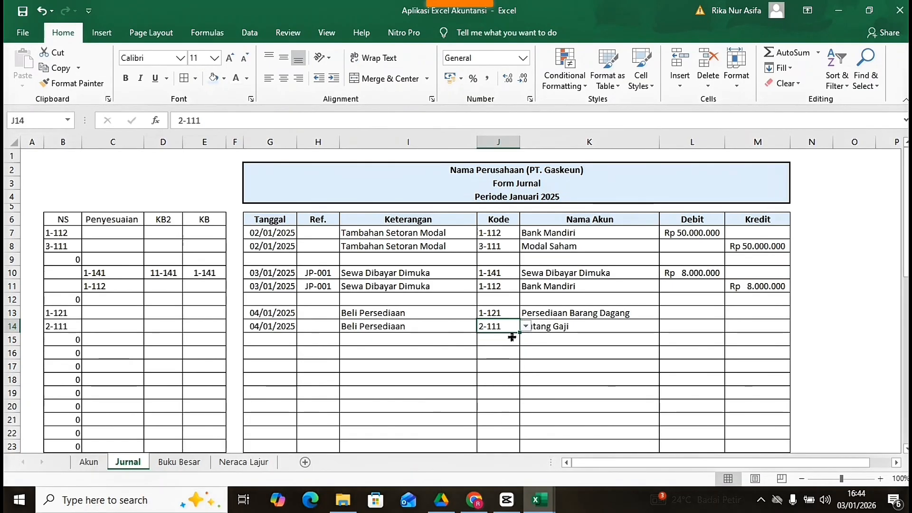
Step: Enter a debit of 15000000 in L13 and set the credit in M14 equal to L13
{"action": "left_click", "coordinate": [705, 312]}
{"action": "type", "text": "15000000"}
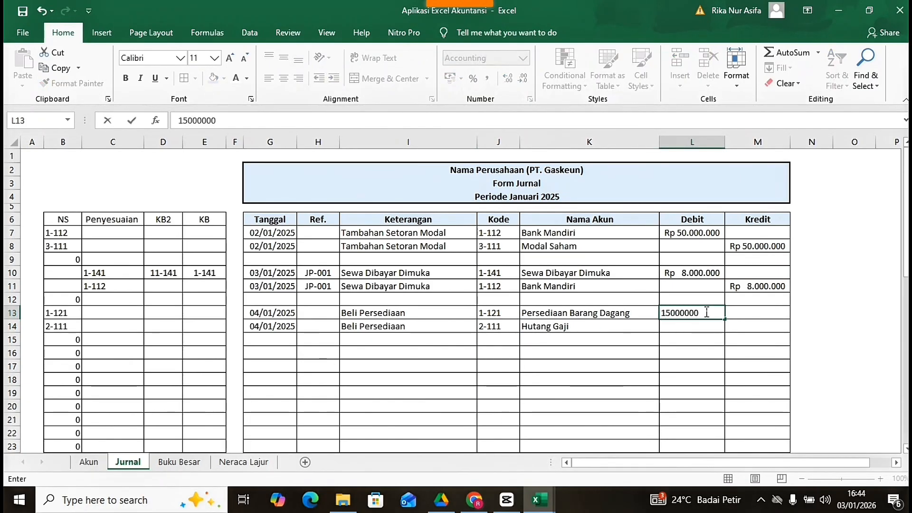
{"action": "key", "text": "Return"}
{"action": "left_click", "coordinate": [757, 327]}
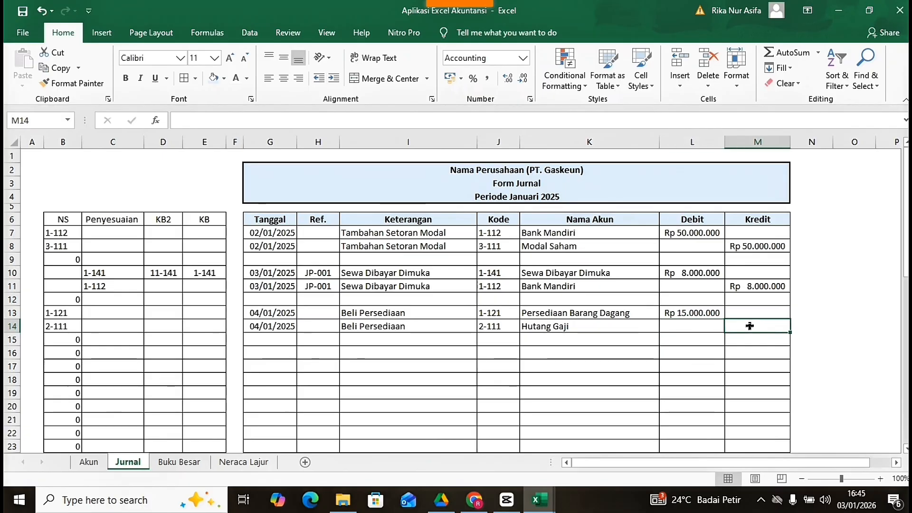
{"action": "type", "text": "="}
{"action": "left_click", "coordinate": [718, 312]}
{"action": "key", "text": "Return"}
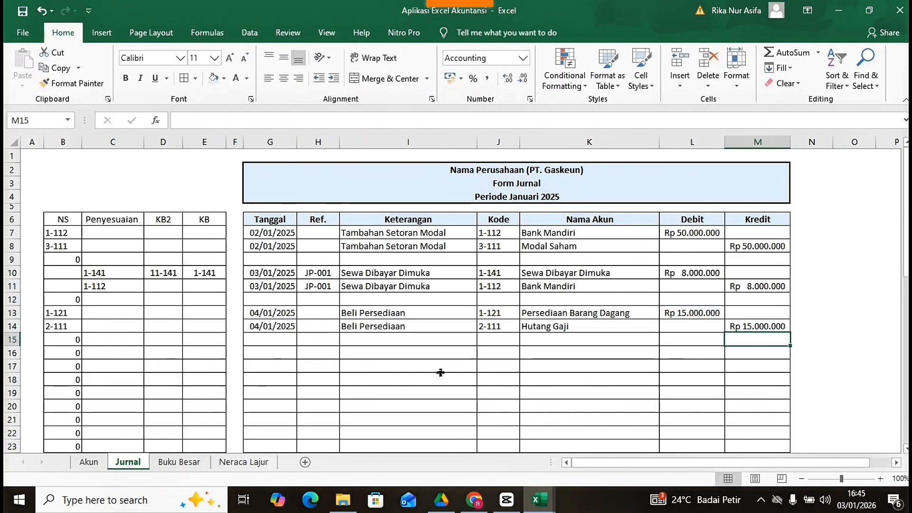
Step: Enter the date 08/01/2025 in G16 and make G17 repeat it with a reference to G16
{"action": "left_click", "coordinate": [290, 351]}
{"action": "type", "text": "08/1/"}
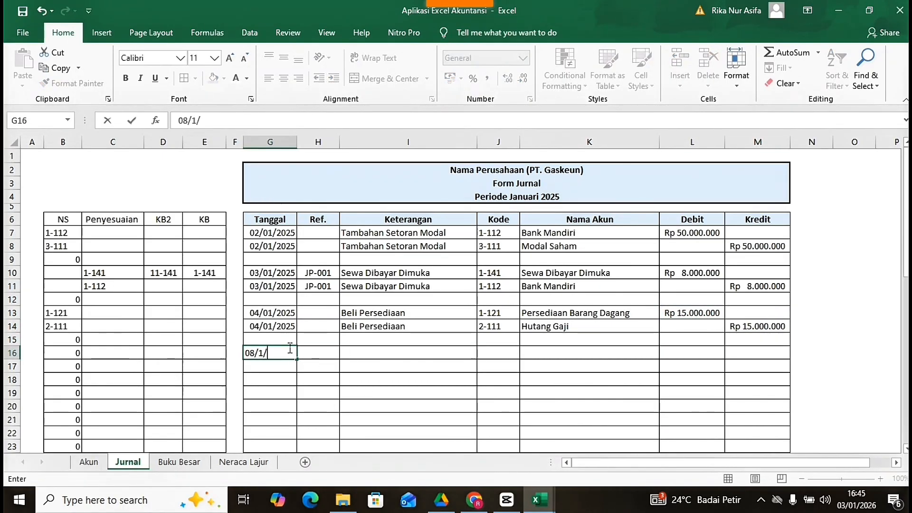
{"action": "type", "text": "8/01/2025"}
{"action": "key", "text": "Return"}
{"action": "left_click_drag", "start_coordinate": [287, 359], "coordinate": [281, 358]}
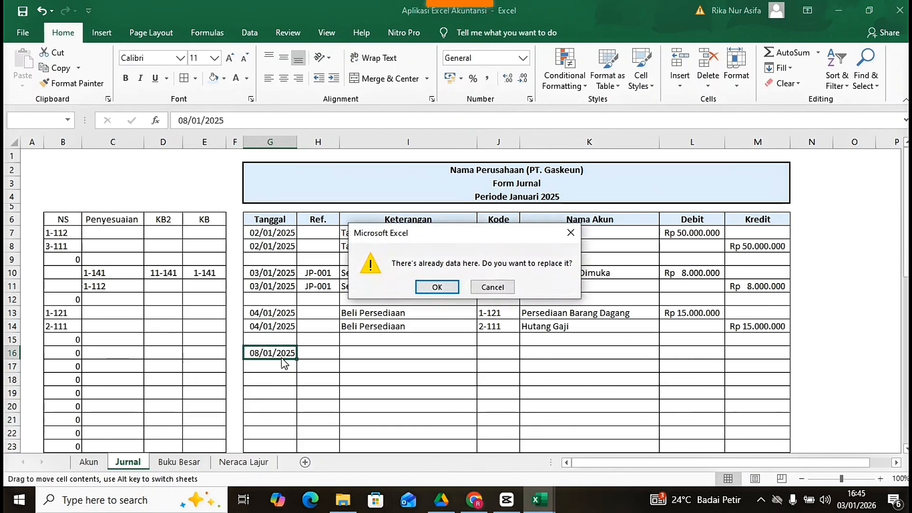
{"action": "left_click", "coordinate": [492, 286]}
{"action": "type", "text": "="}
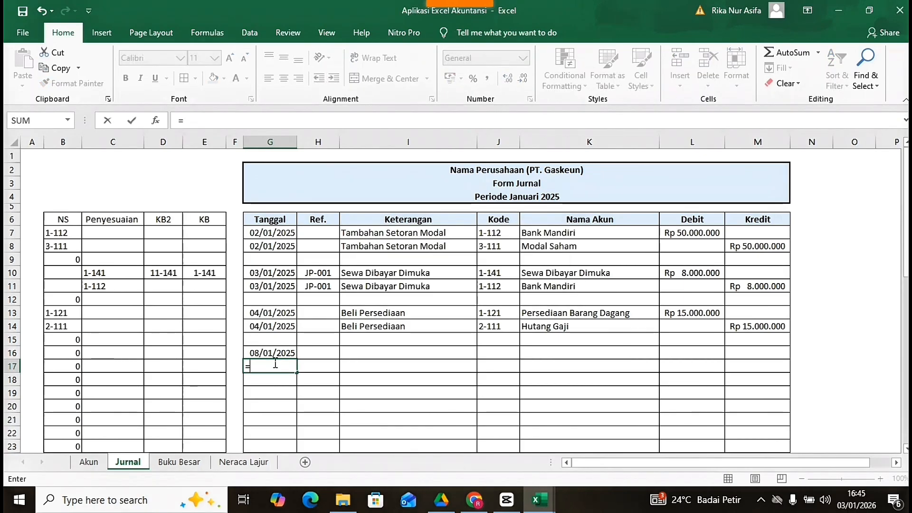
{"action": "left_click", "coordinate": [266, 352]}
{"action": "key", "text": "Return"}
Step: Enter "Beli Perlengkapan" in I16, fill it down to I17, and clear the extra copy in I18
{"action": "left_click", "coordinate": [361, 355]}
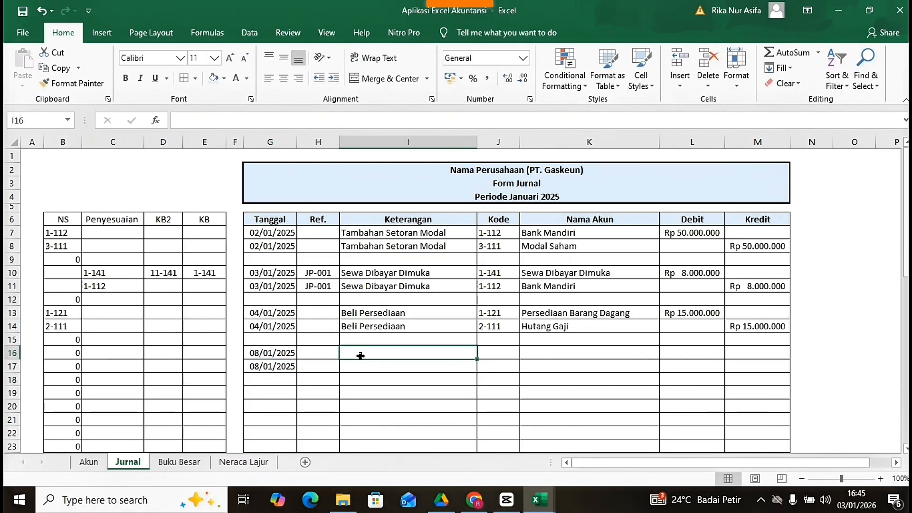
{"action": "type", "text": "Beli"}
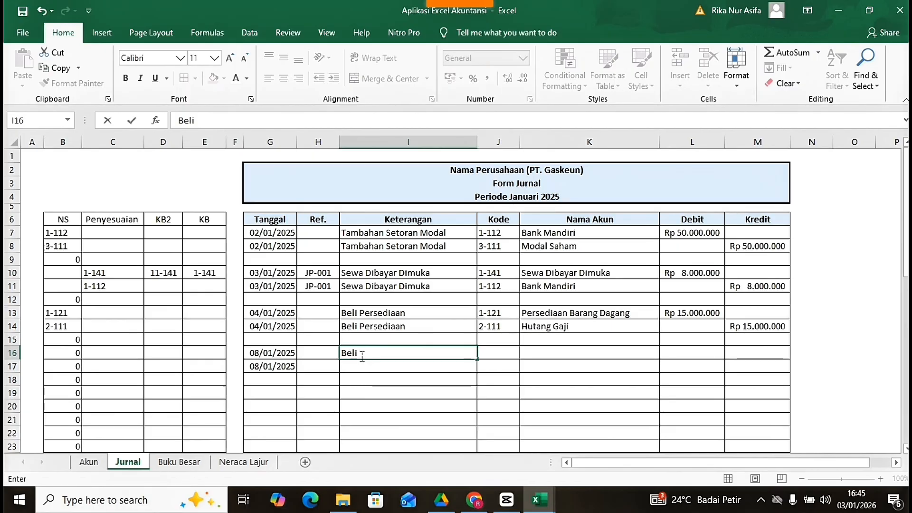
{"action": "type", "text": " Perlengkapan"}
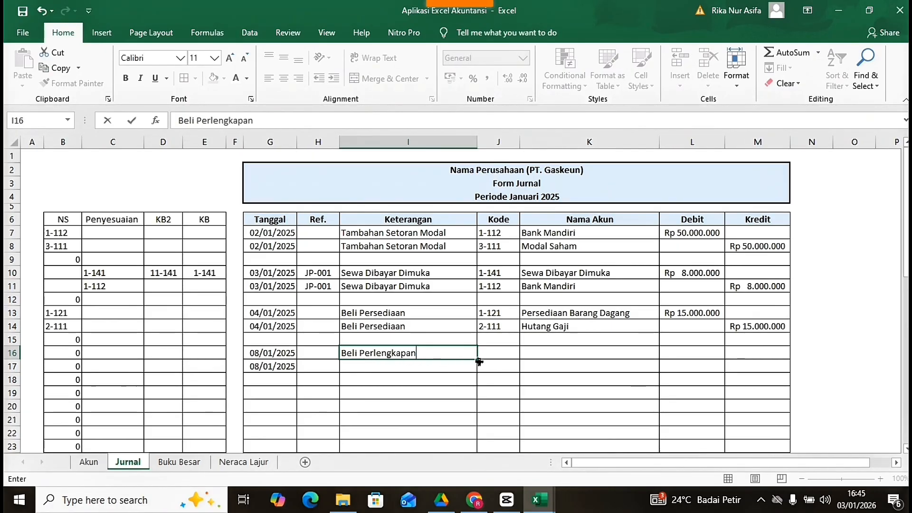
{"action": "left_click_drag", "start_coordinate": [479, 362], "coordinate": [481, 379]}
{"action": "left_click", "coordinate": [463, 379]}
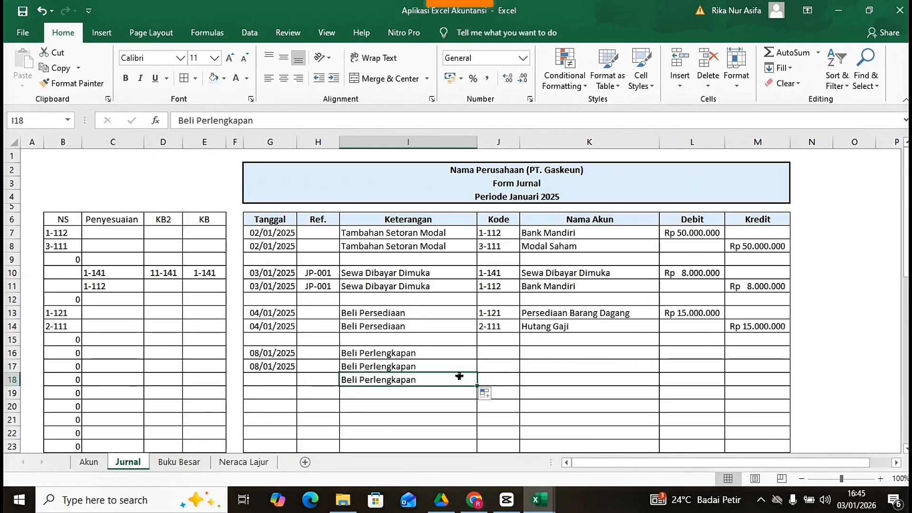
{"action": "key", "text": "Delete"}
Step: Choose account code 1-131 in J16 and 1-111 in J17 for the Beli Perlengkapan entry
{"action": "left_click", "coordinate": [491, 356]}
{"action": "left_click", "coordinate": [526, 353]}
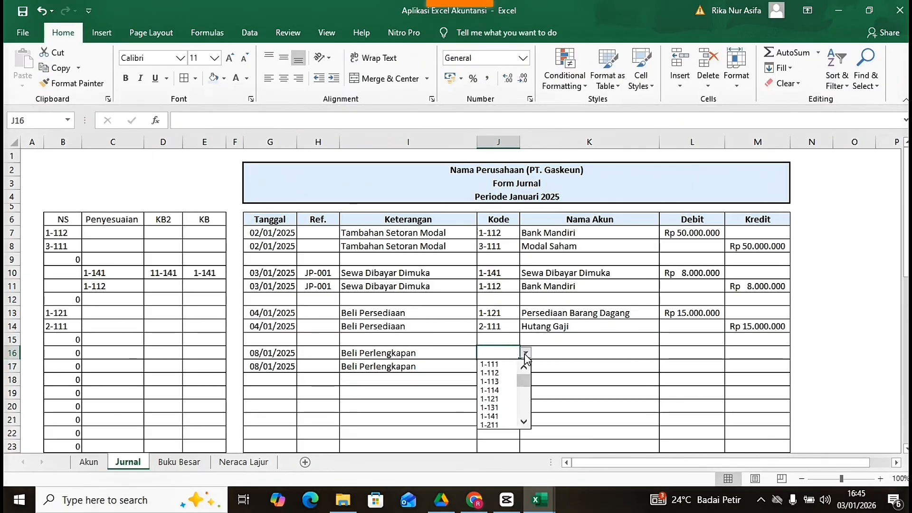
{"action": "left_click", "coordinate": [494, 407]}
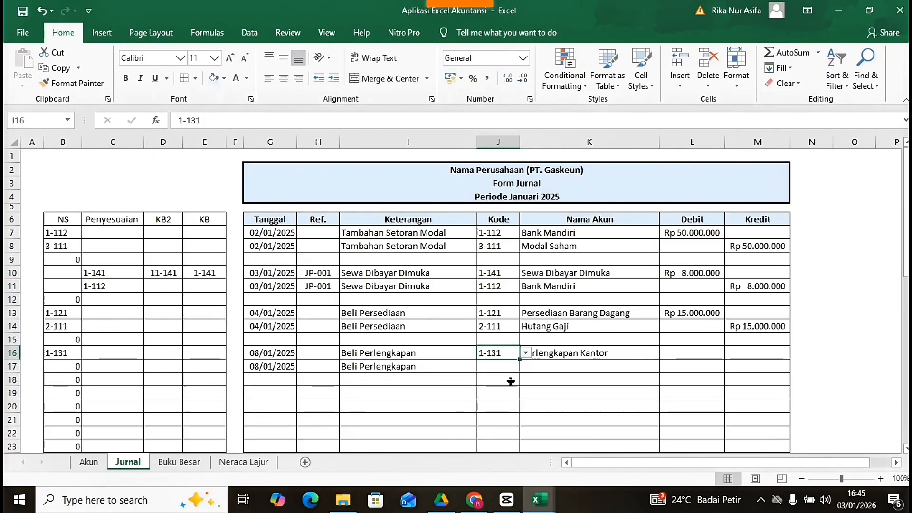
{"action": "left_click", "coordinate": [510, 371]}
{"action": "left_click", "coordinate": [526, 366]}
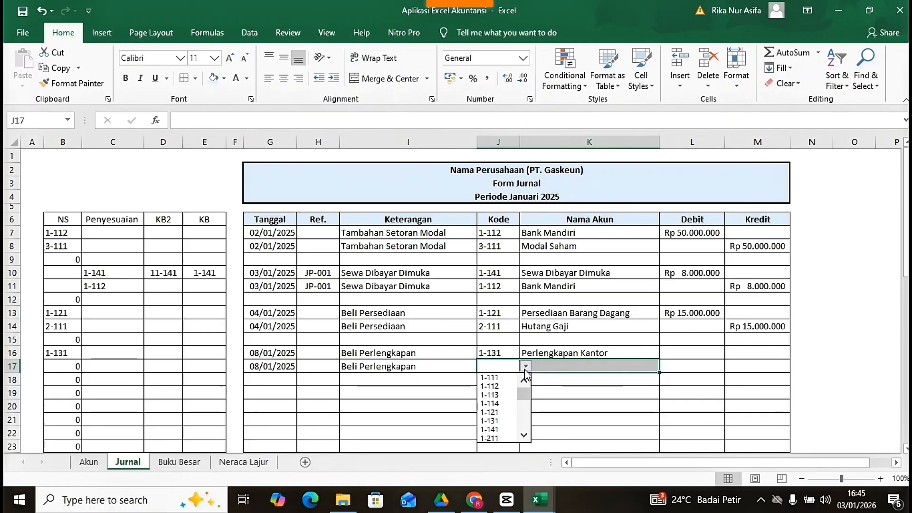
{"action": "left_click", "coordinate": [505, 378]}
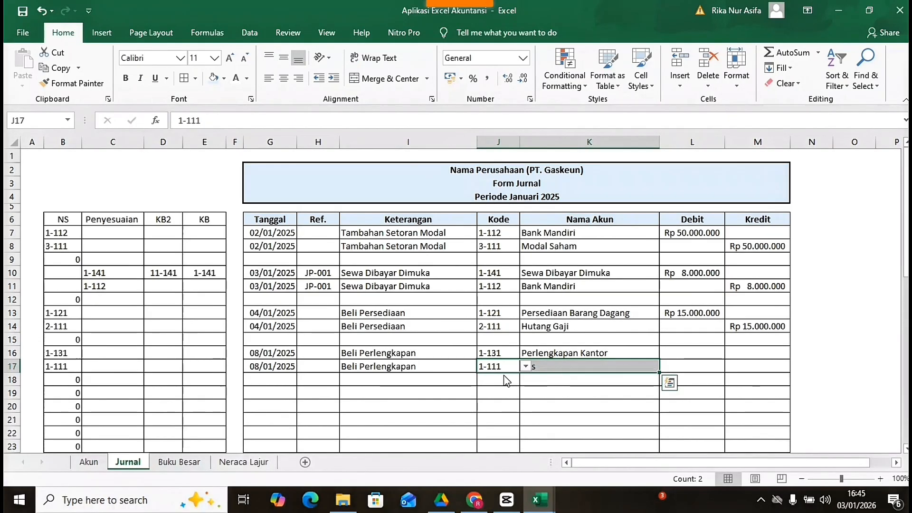
Step: Enter a debit of 500000 in L16 and set the credit in M17 equal to L16
{"action": "left_click", "coordinate": [670, 352]}
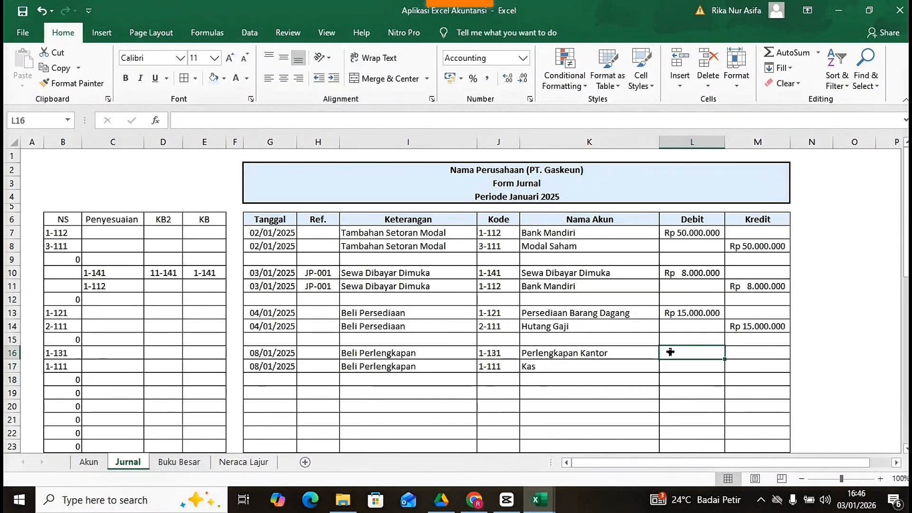
{"action": "type", "text": "50000"}
{"action": "key", "text": "Return"}
{"action": "key", "text": "Right"}
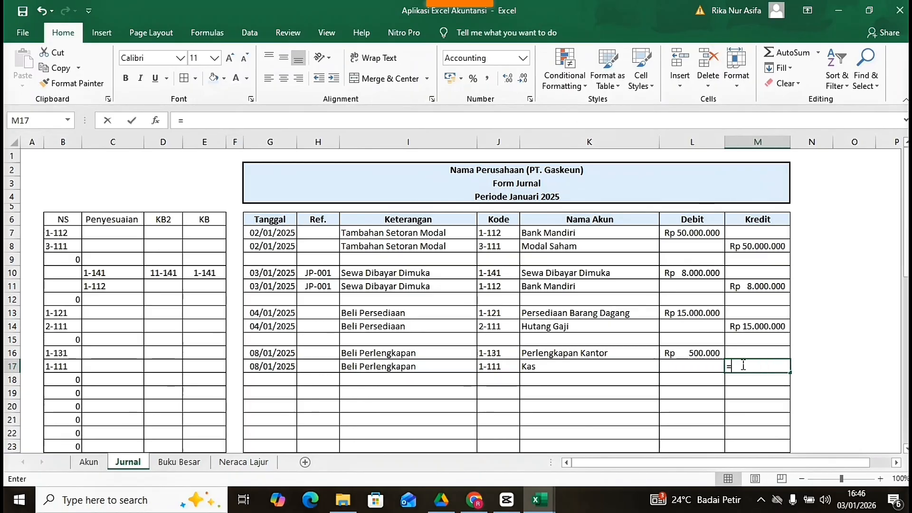
{"action": "type", "text": "="}
{"action": "left_click", "coordinate": [703, 356]}
{"action": "key", "text": "Return"}
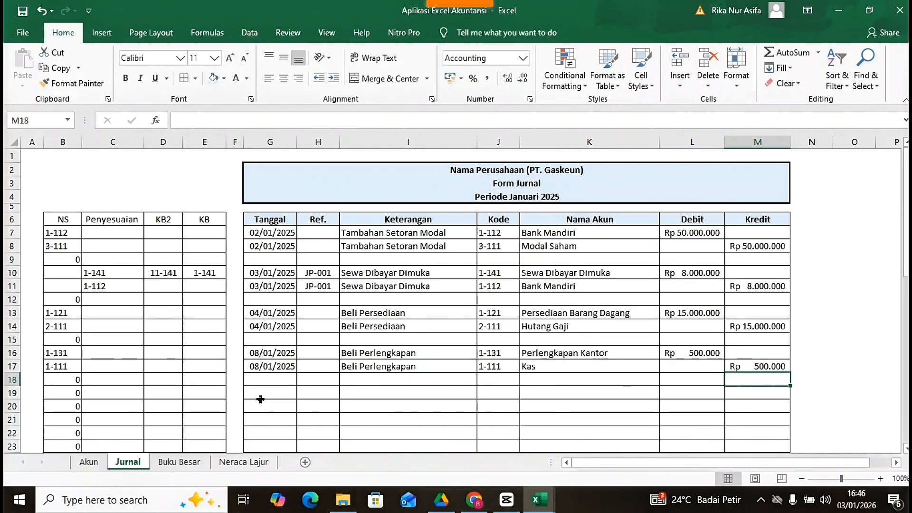
Step: Start another journal entry by entering the date 09/01/2025 in G19
{"action": "left_click", "coordinate": [260, 396]}
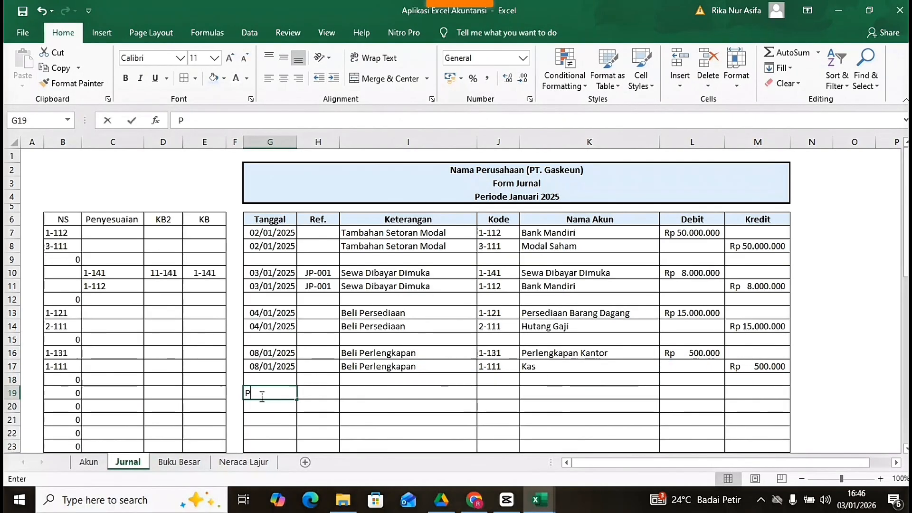
{"action": "type", "text": "Pe"}
{"action": "type", "text": "09/"}
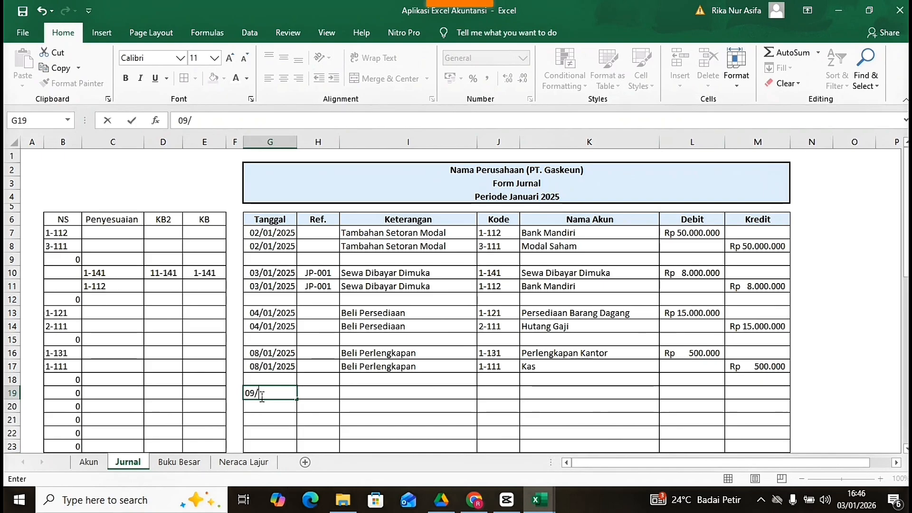
{"action": "type", "text": "1/2025"}
{"action": "key", "text": "Return"}
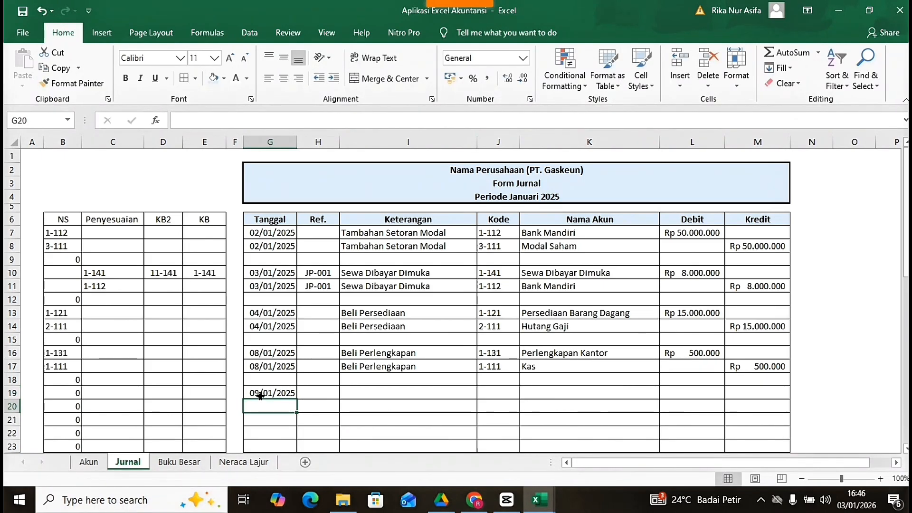
Step: Set the date in G20 equal to G19 with a cell reference
{"action": "type", "text": "="}
{"action": "left_click", "coordinate": [262, 394]}
{"action": "key", "text": "Return"}
Step: Enter "Penjualan Tunai" as the description in I19 and set I20 equal to I19
{"action": "left_click", "coordinate": [352, 393]}
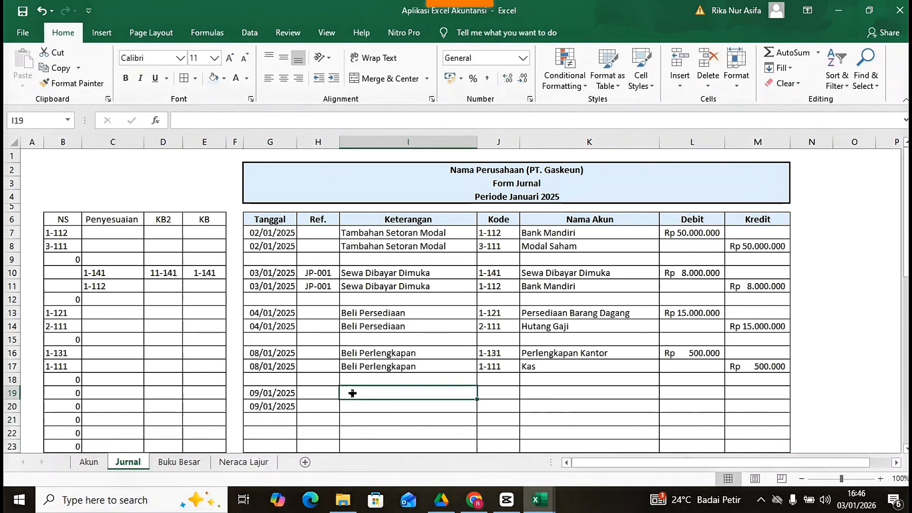
{"action": "type", "text": "Penjualan Tunai"}
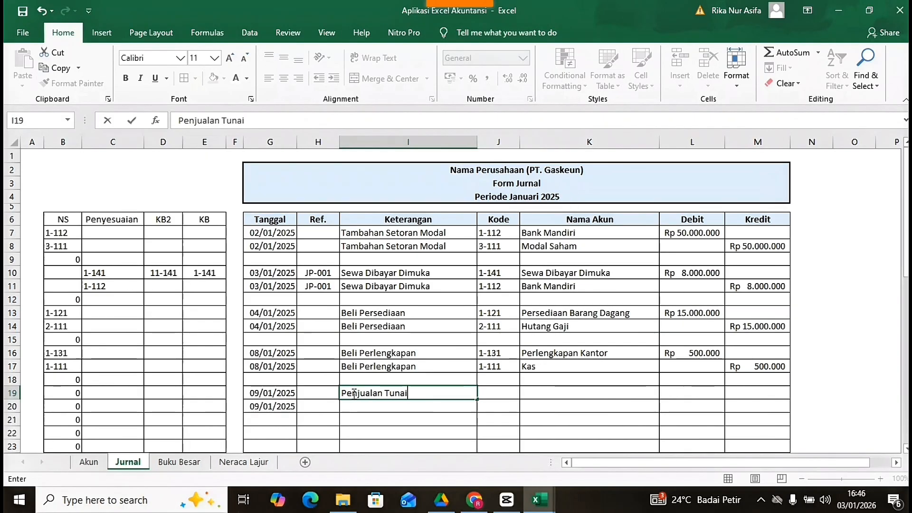
{"action": "key", "text": "Return"}
{"action": "type", "text": "="}
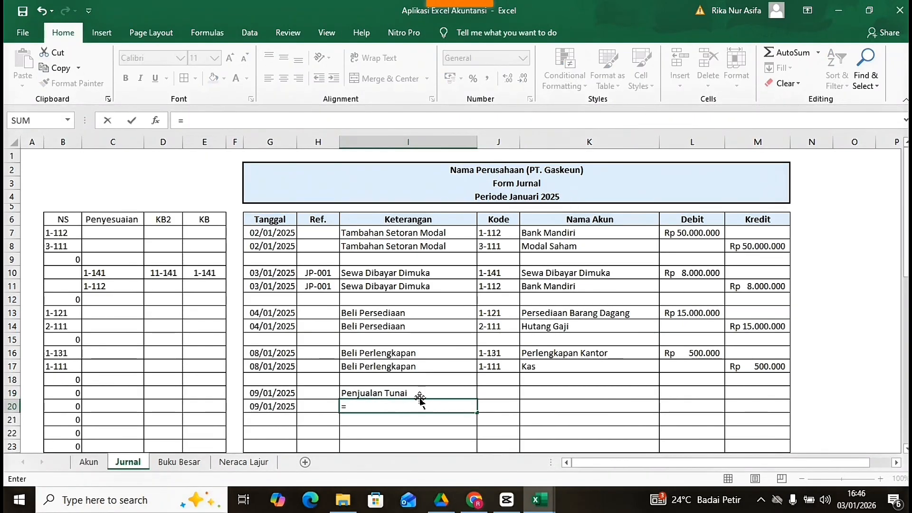
{"action": "left_click", "coordinate": [414, 393]}
{"action": "key", "text": "Return"}
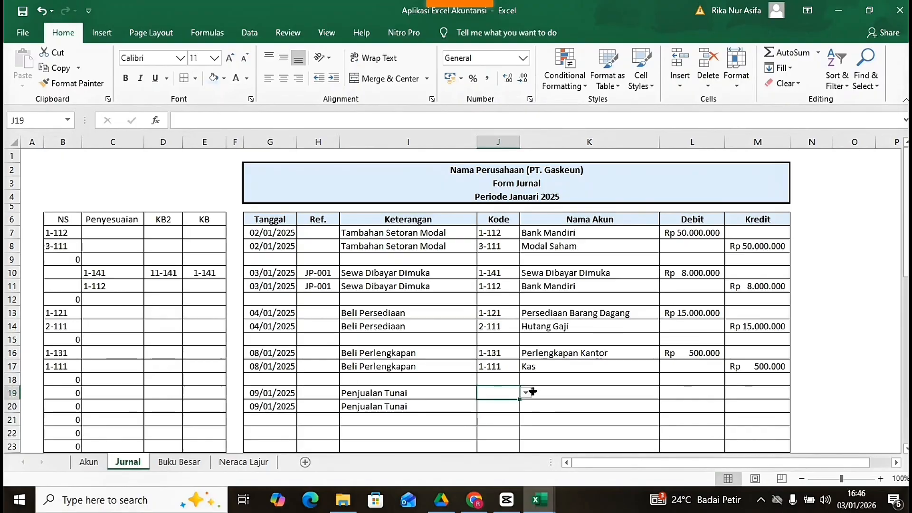
Step: Choose account code 1-112 in J19 and 4-111 in J20 for the Penjualan Tunai entry
{"action": "left_click", "coordinate": [531, 392]}
{"action": "left_click_drag", "start_coordinate": [530, 392], "coordinate": [499, 392]}
{"action": "left_click", "coordinate": [526, 392]}
{"action": "left_click", "coordinate": [489, 417]}
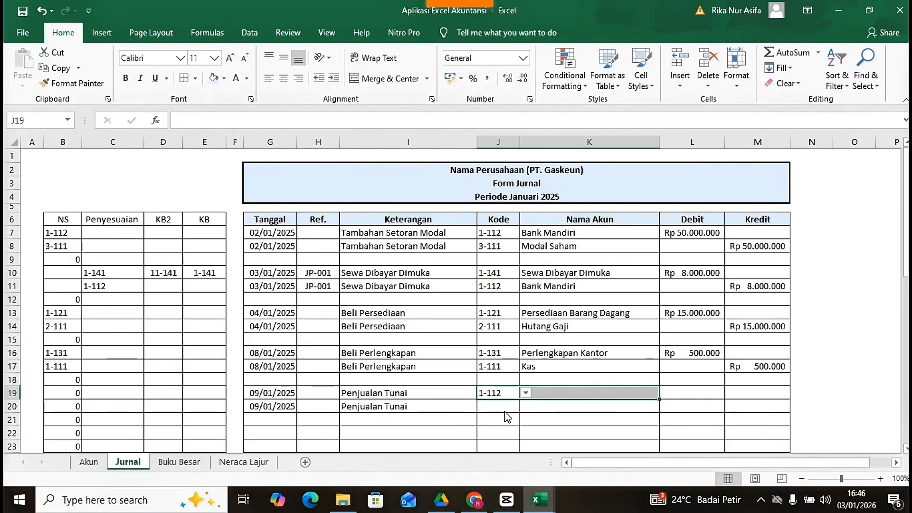
{"action": "left_click", "coordinate": [504, 406]}
{"action": "left_click", "coordinate": [526, 406]}
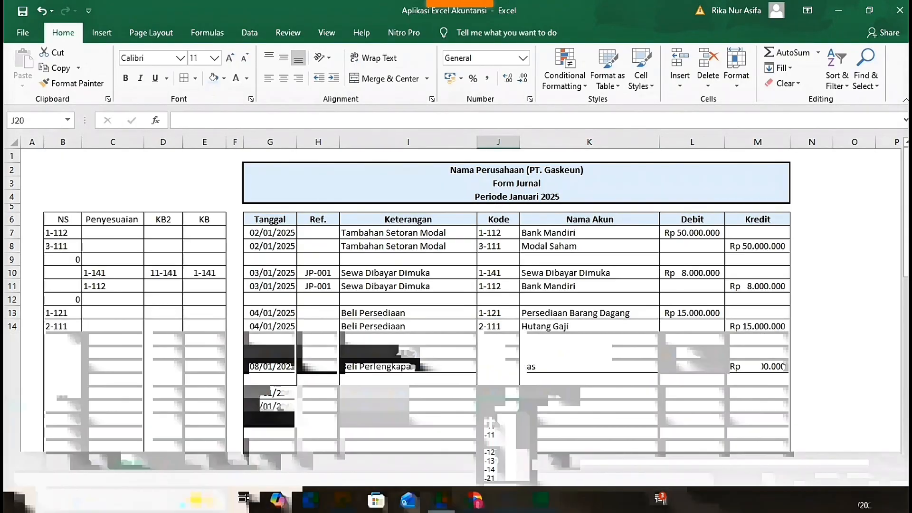
{"action": "left_click", "coordinate": [523, 475]}
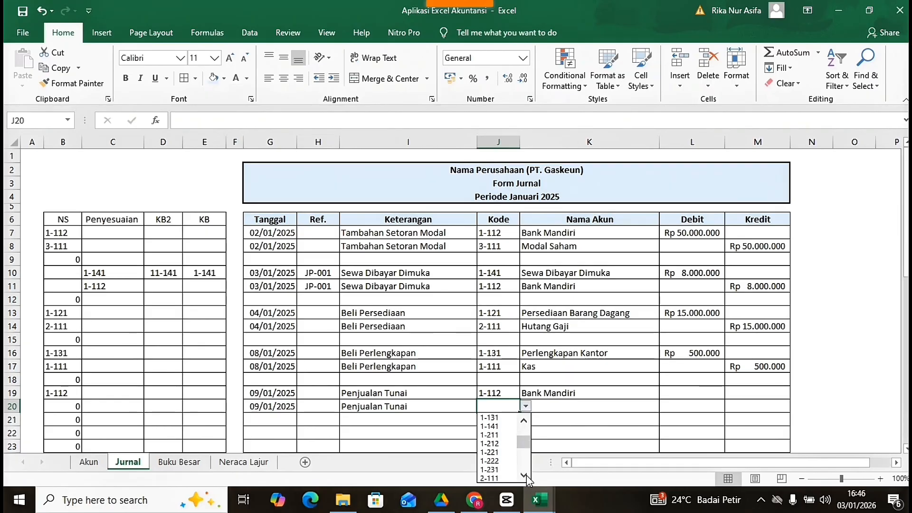
{"action": "left_click", "coordinate": [489, 443]}
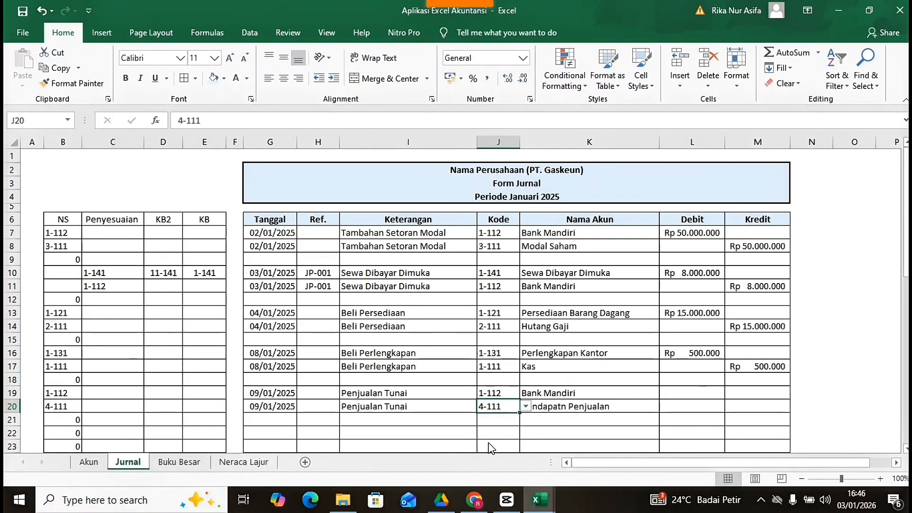
Step: Enter a debit of 8.000.000 in L19 and set the credit in M20 equal to L19
{"action": "left_click", "coordinate": [706, 392]}
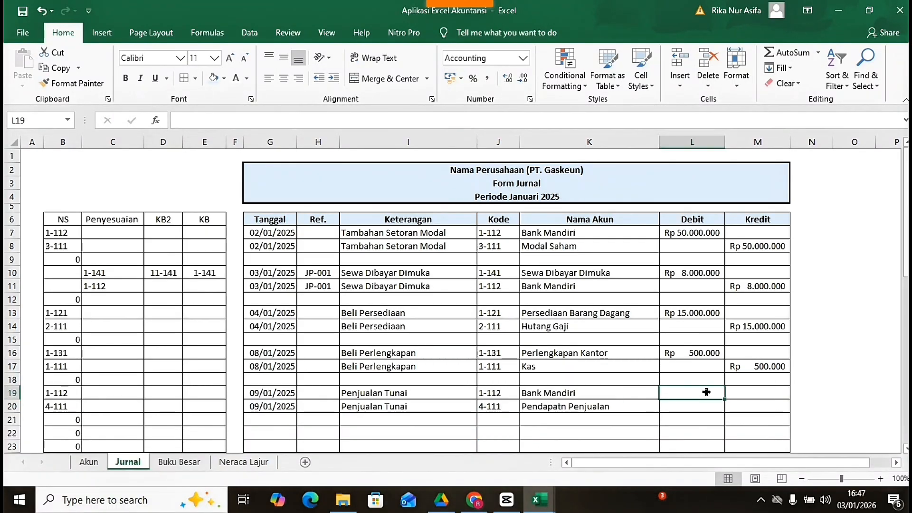
{"action": "type", "text": "8.000.000"}
{"action": "key", "text": "Return"}
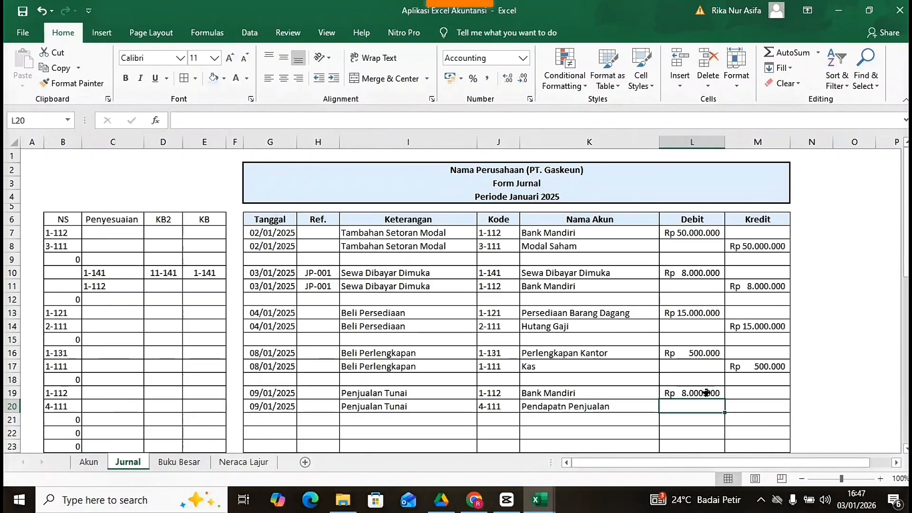
{"action": "left_click", "coordinate": [732, 405]}
{"action": "type", "text": "="}
{"action": "left_click", "coordinate": [707, 392]}
{"action": "key", "text": "Return"}
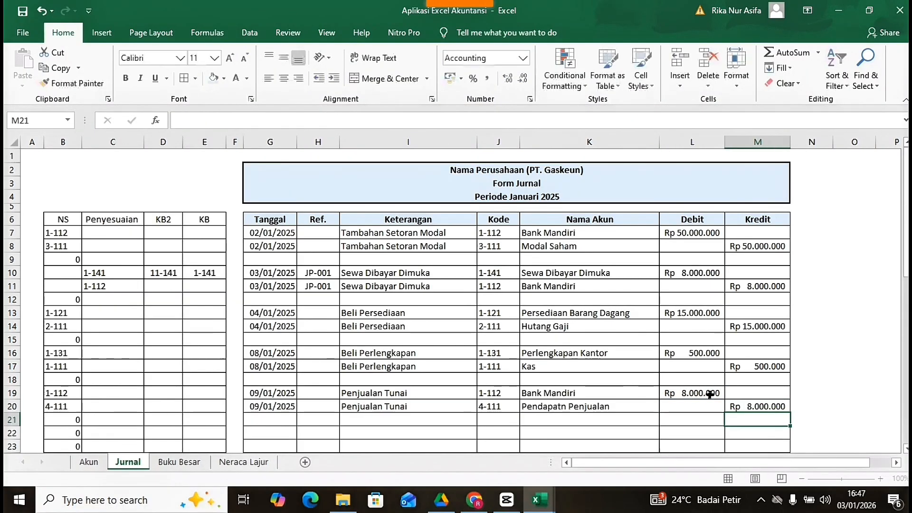
Step: Widen columns I, K, L, M, O and S on the Neraca Lajur sheet to fit their rupiah amounts
{"action": "left_click", "coordinate": [245, 466]}
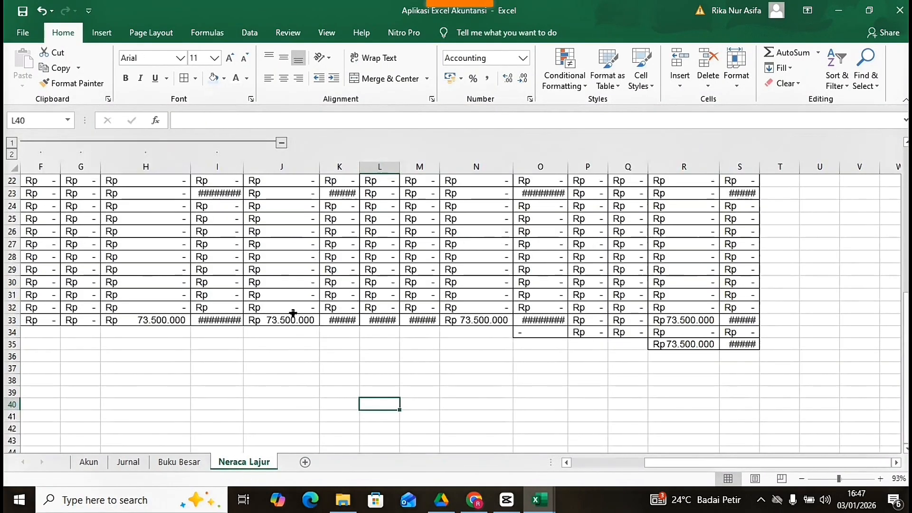
{"action": "left_click_drag", "start_coordinate": [243, 166], "coordinate": [261, 171]}
{"action": "left_click_drag", "start_coordinate": [379, 169], "coordinate": [565, 170]}
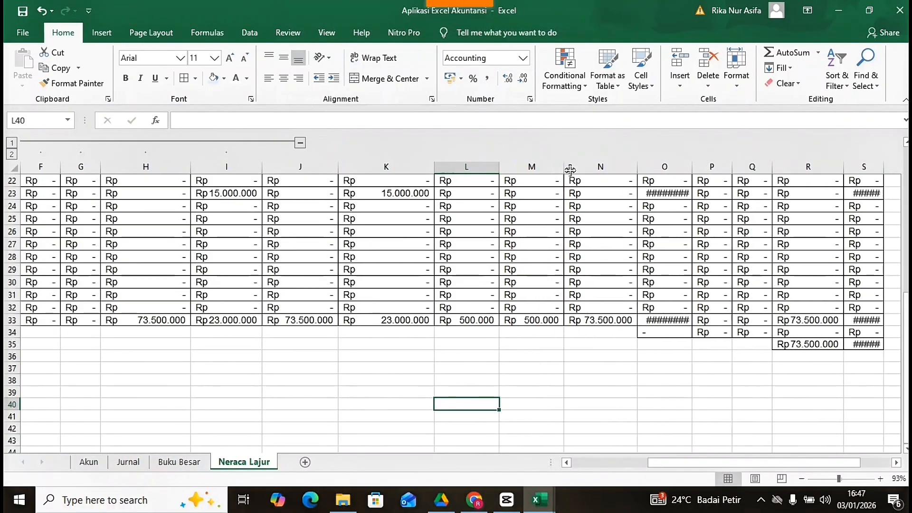
{"action": "mouse_move", "coordinate": [693, 167]}
{"action": "left_mouse_down"}
{"action": "mouse_move", "coordinate": [718, 167]}
{"action": "mouse_move", "coordinate": [676, 171]}
{"action": "mouse_move", "coordinate": [694, 169]}
{"action": "mouse_move", "coordinate": [699, 180]}
{"action": "left_mouse_up"}
{"action": "scroll", "coordinate": [727, 206], "scroll_direction": "right", "scroll_amount": 3}
{"action": "left_click", "coordinate": [639, 378]}
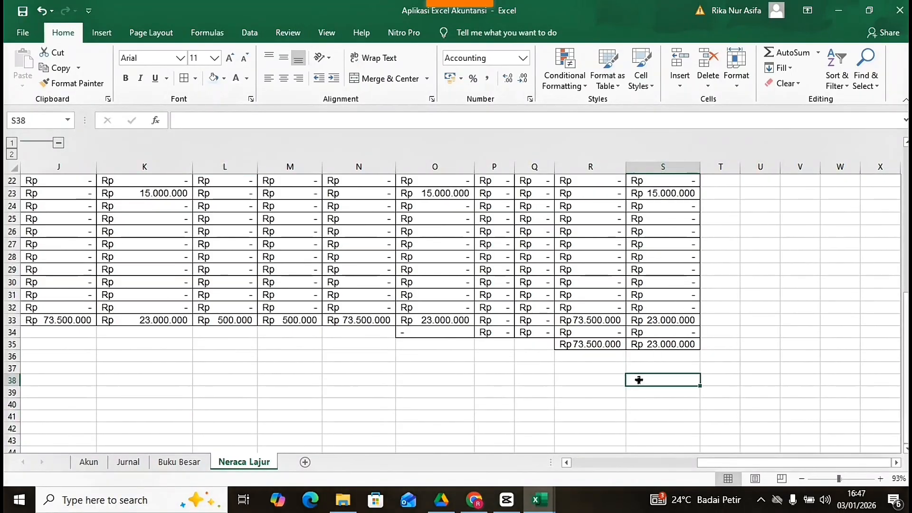
Step: Inspect the Rugi/Laba formula in O34 of the Neraca Lajur sheet without changing it
{"action": "left_click", "coordinate": [452, 332]}
{"action": "double_click", "coordinate": [453, 332]}
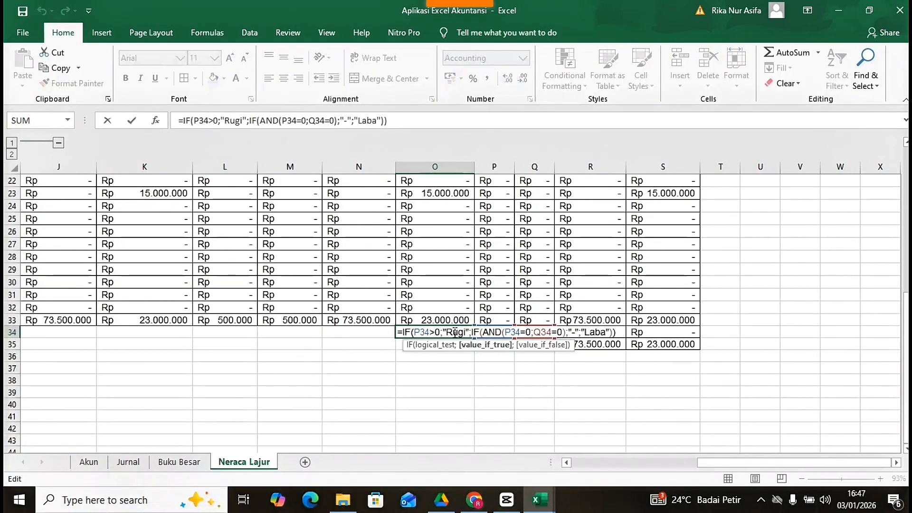
{"action": "left_click", "coordinate": [361, 355]}
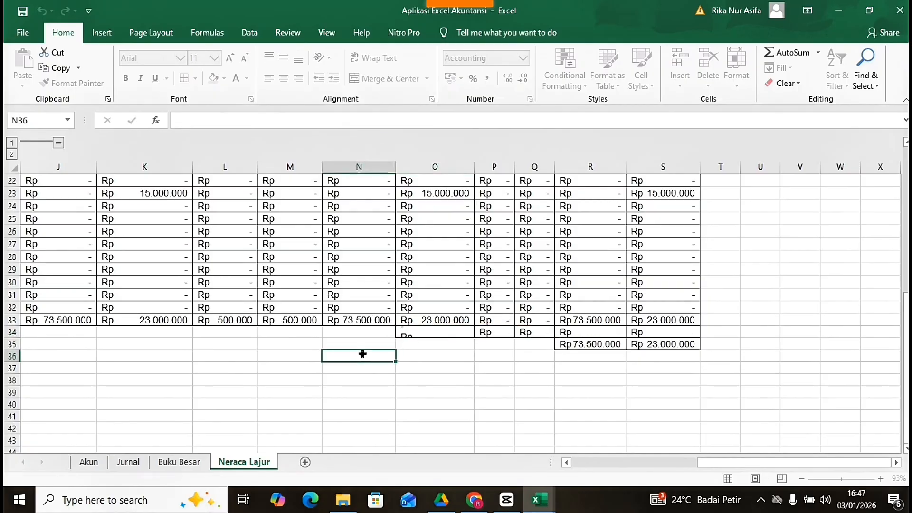
Step: Group helper columns A to E on the Jurnal sheet and collapse the group
{"action": "left_click", "coordinate": [129, 462]}
{"action": "left_click_drag", "start_coordinate": [206, 142], "coordinate": [32, 145]}
{"action": "left_click", "coordinate": [250, 32]}
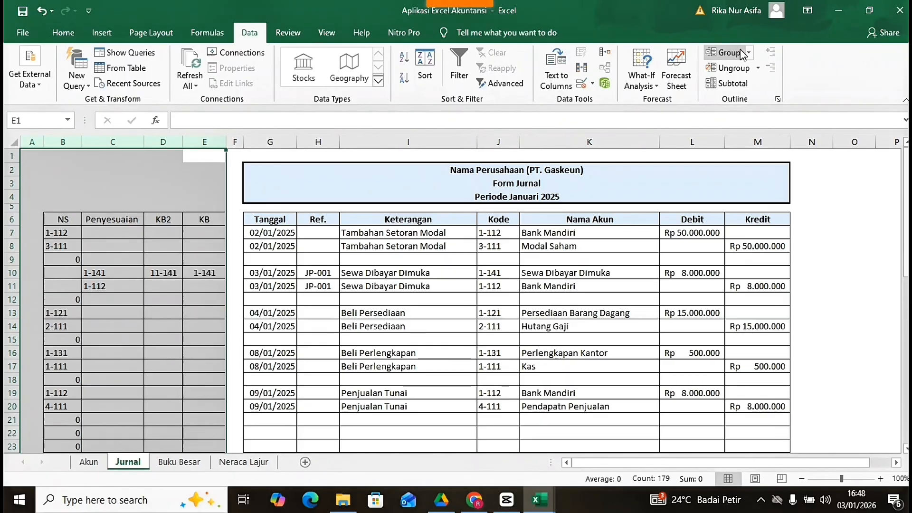
{"action": "left_click", "coordinate": [723, 53]}
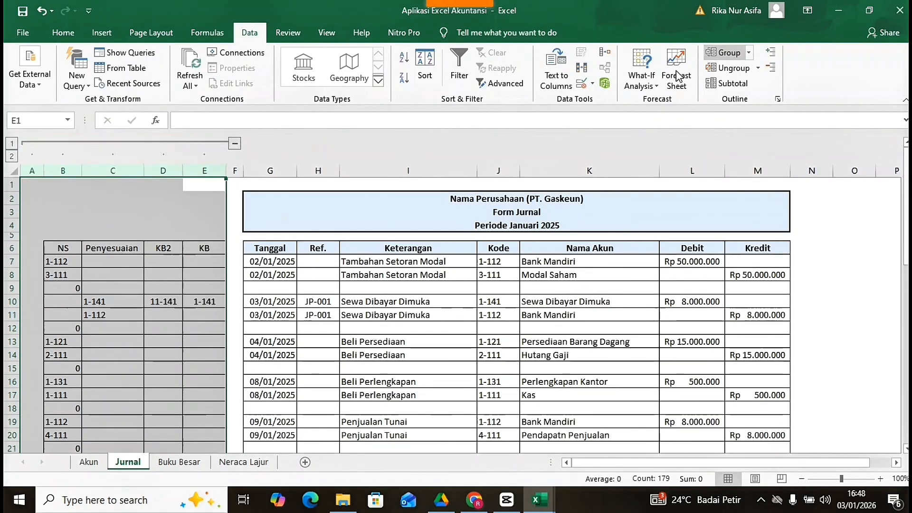
{"action": "left_click", "coordinate": [232, 145]}
{"action": "left_click", "coordinate": [591, 273]}
{"action": "scroll", "coordinate": [474, 332], "scroll_direction": "down", "scroll_amount": 4}
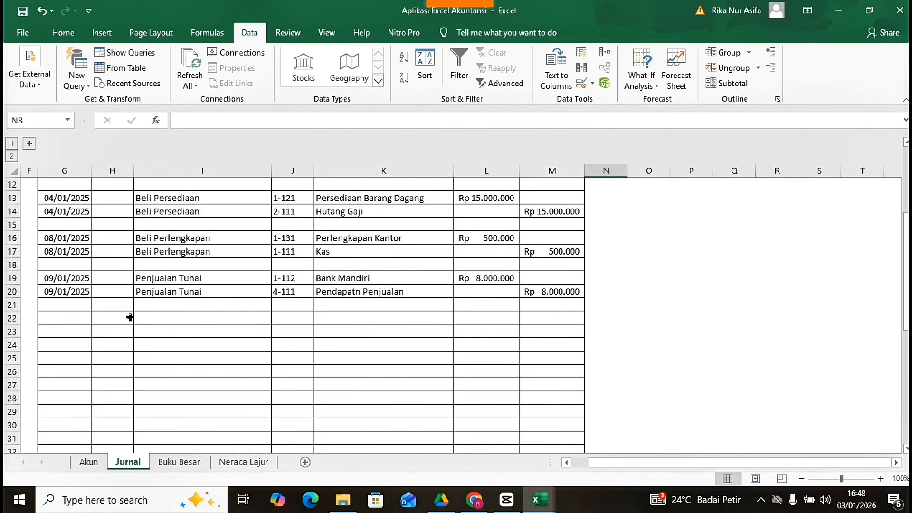
Step: On the Jurnal sheet, enter the date 12/1/2025 in G22 and set G23 equal to G22
{"action": "mouse_move", "coordinate": [454, 5]}
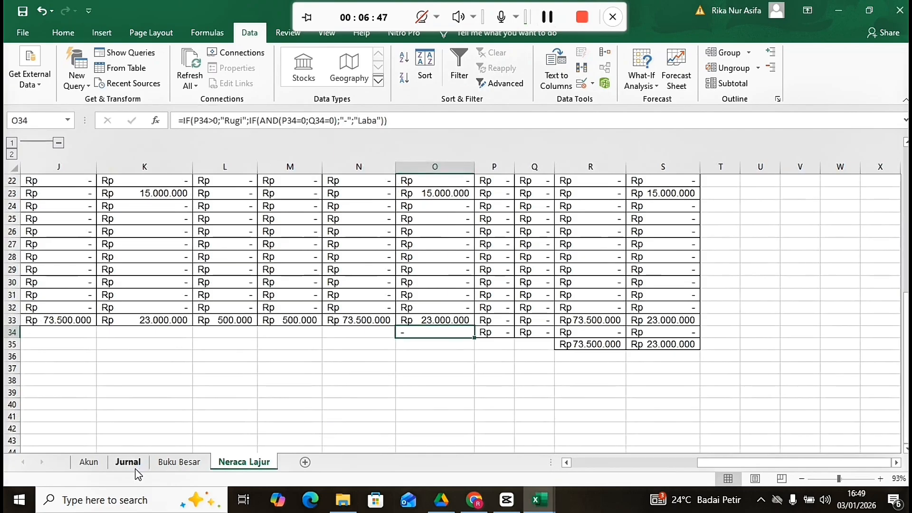
{"action": "left_click", "coordinate": [133, 463]}
{"action": "left_click", "coordinate": [68, 364]}
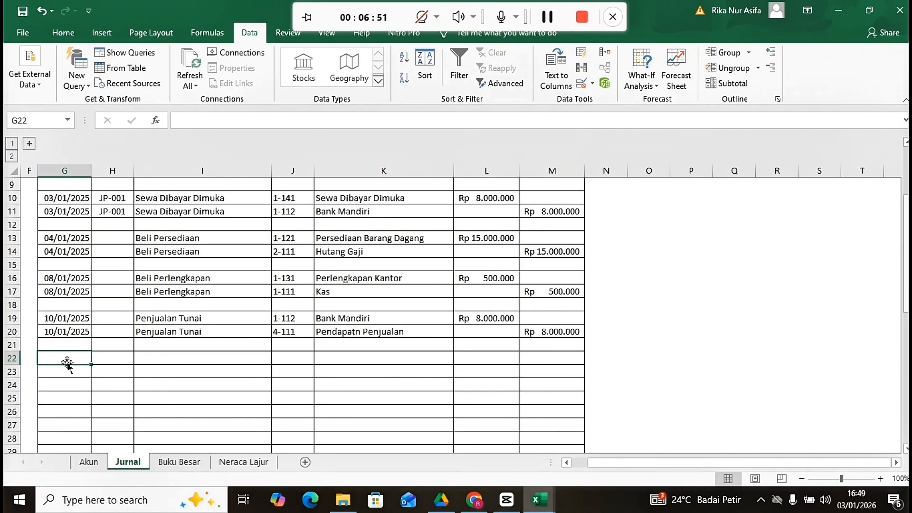
{"action": "type", "text": "12"}
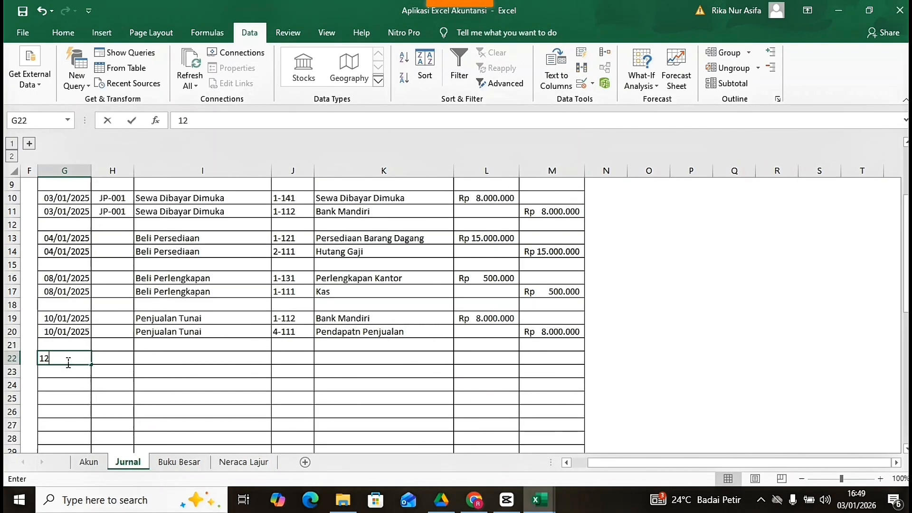
{"action": "type", "text": "/1/2025"}
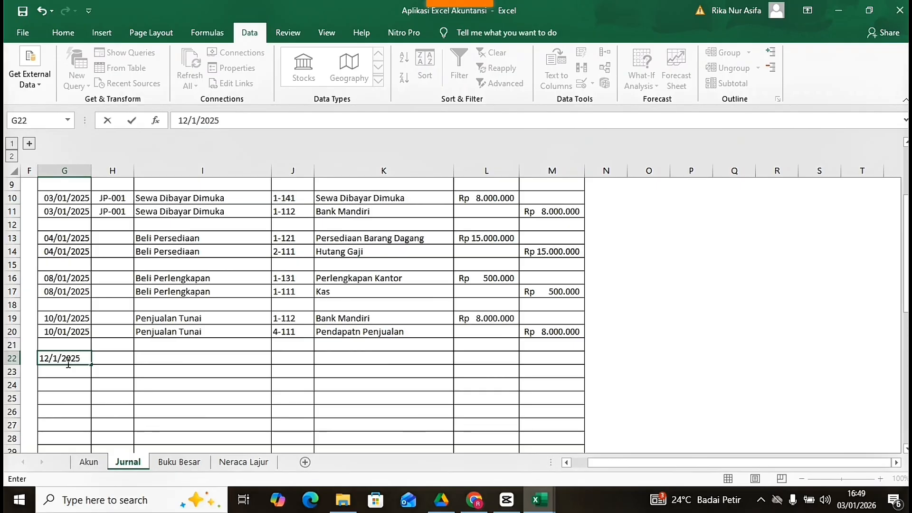
{"action": "key", "text": "Return"}
{"action": "type", "text": "="}
{"action": "left_click", "coordinate": [68, 361]}
{"action": "key", "text": "Return"}
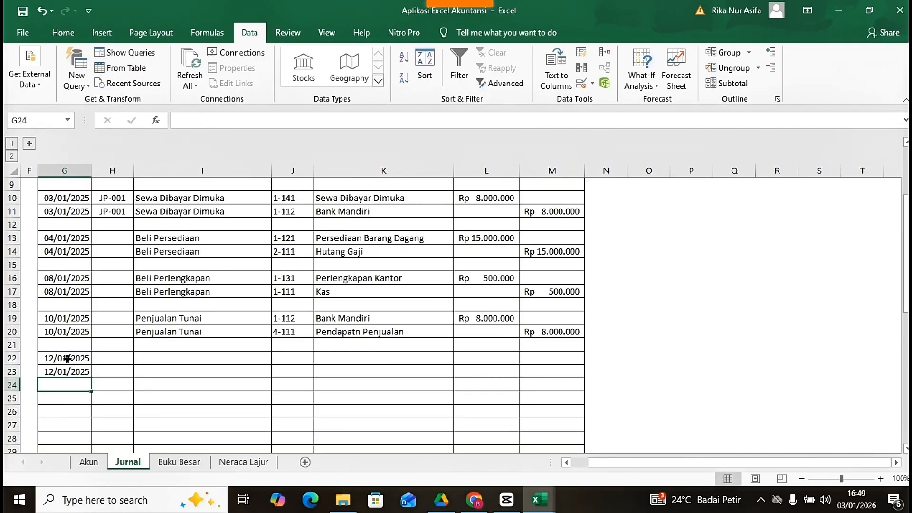
Step: Enter "Penjualan Kredit" as the description in I22 and fill it down to I23
{"action": "left_click", "coordinate": [164, 359]}
{"action": "type", "text": "P"}
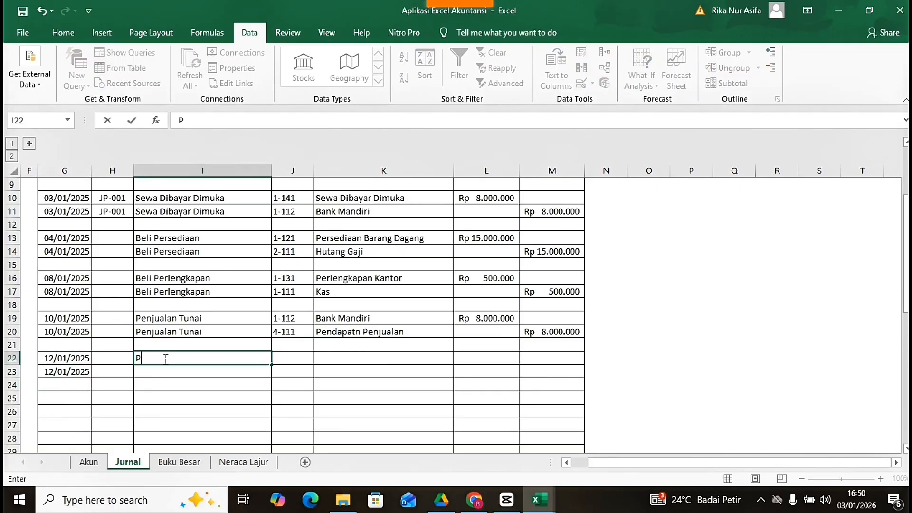
{"action": "type", "text": "enjualan "}
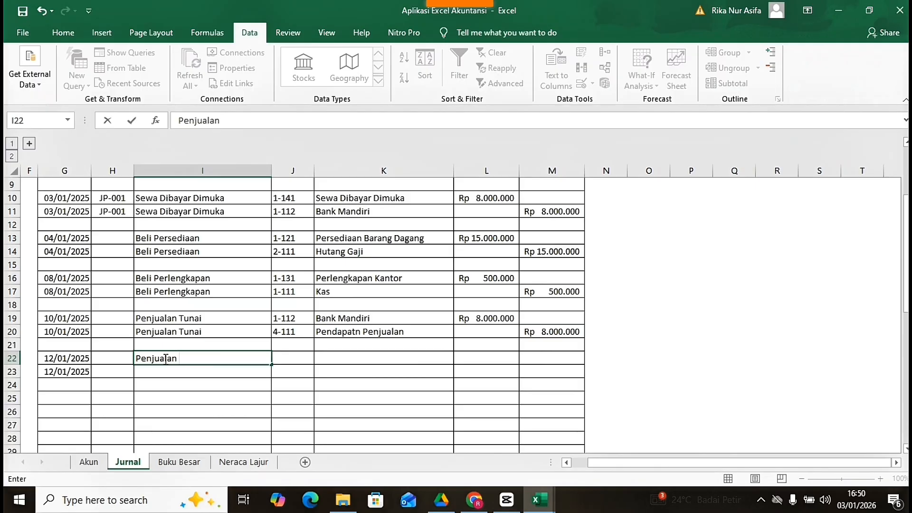
{"action": "type", "text": "Kredit"}
{"action": "key", "text": "Return"}
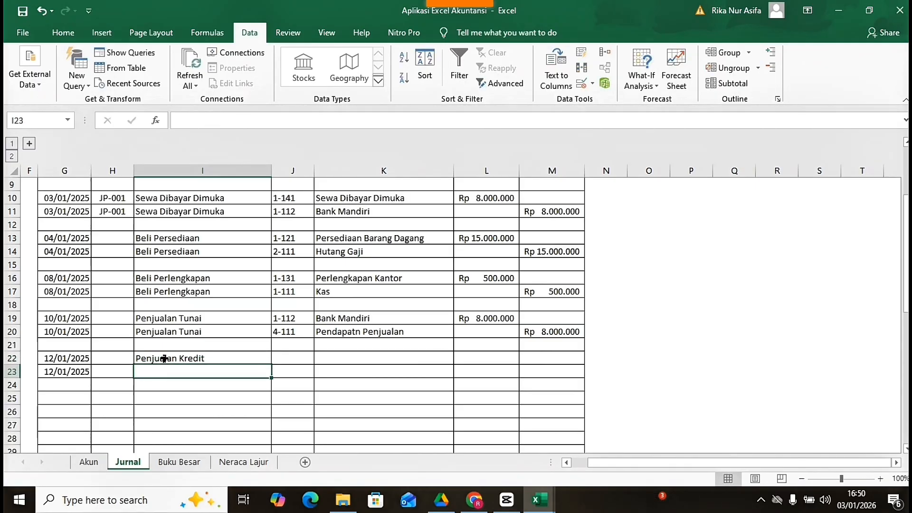
{"action": "mouse_move", "coordinate": [254, 358]}
{"action": "left_mouse_down"}
{"action": "mouse_move", "coordinate": [271, 367]}
{"action": "mouse_move", "coordinate": [240, 358]}
{"action": "left_mouse_up"}
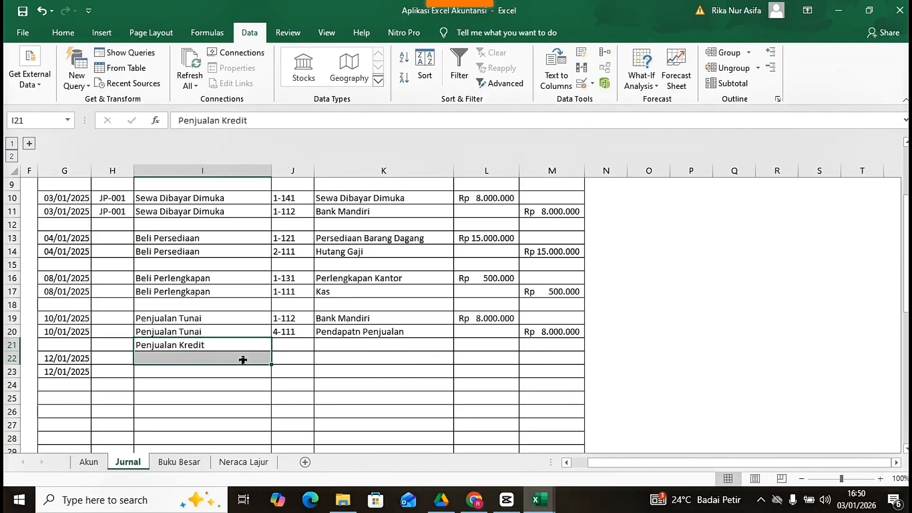
{"action": "left_click", "coordinate": [41, 10]}
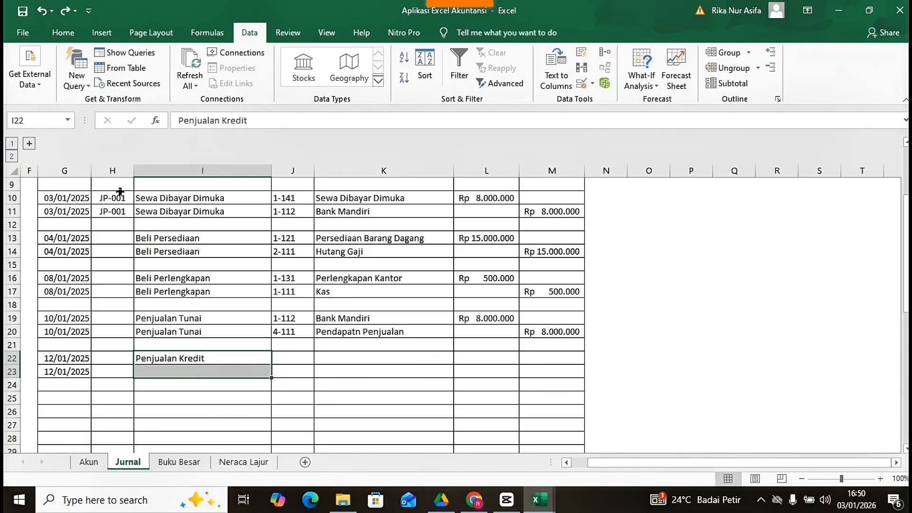
{"action": "left_click", "coordinate": [217, 357]}
{"action": "left_click_drag", "start_coordinate": [270, 366], "coordinate": [272, 377]}
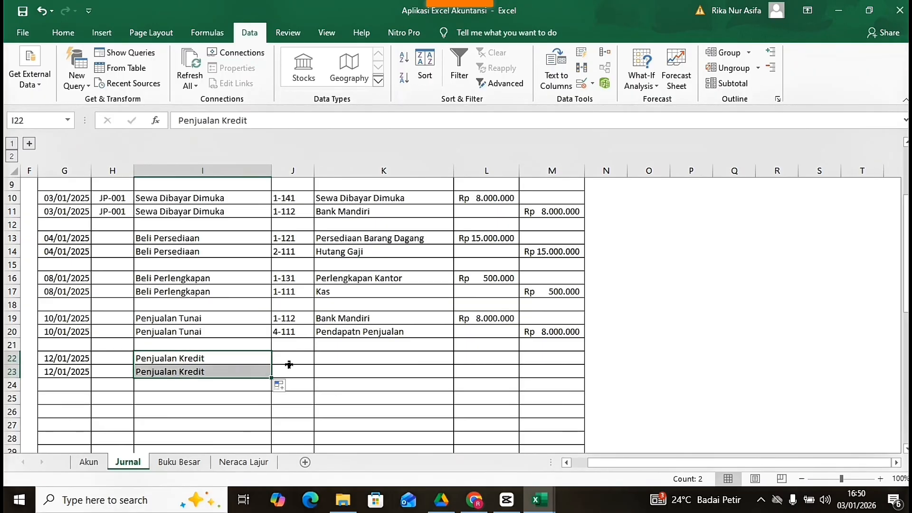
Step: Choose account code 1-113 in J22 and open the account code choices for J23
{"action": "left_click", "coordinate": [285, 358]}
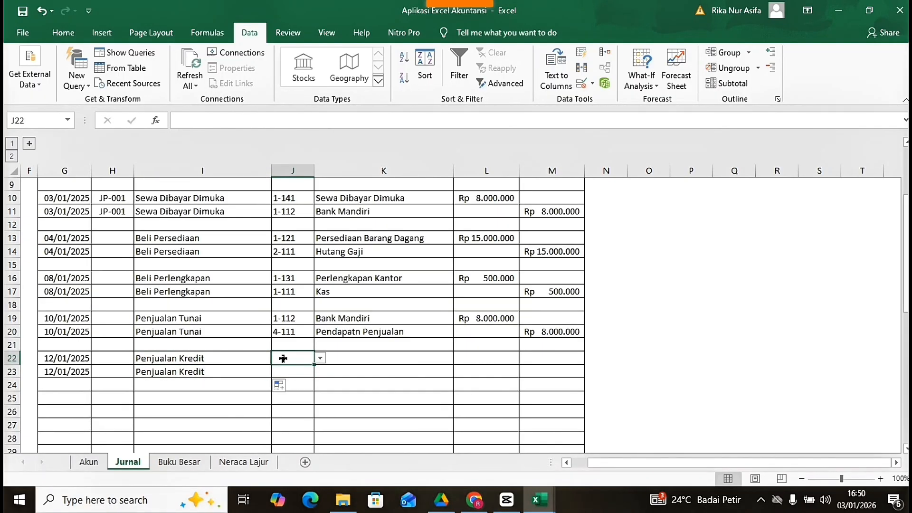
{"action": "left_click", "coordinate": [320, 358]}
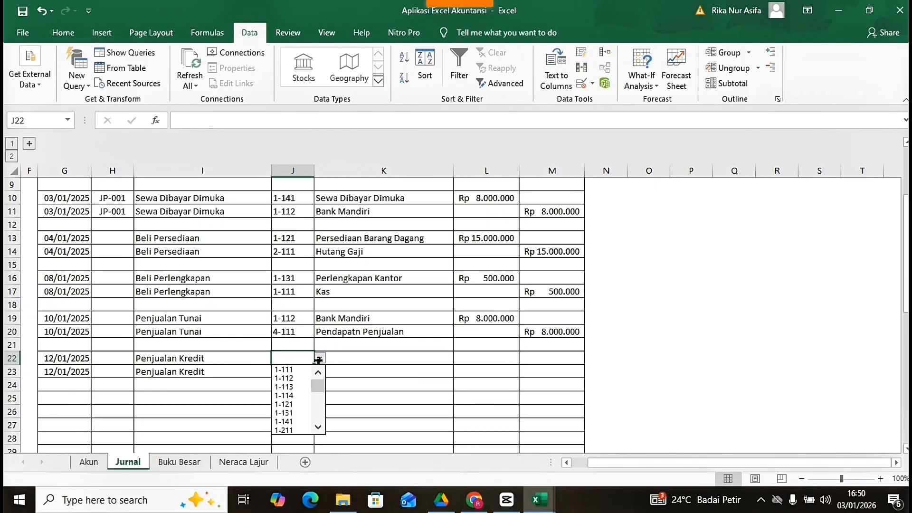
{"action": "left_click", "coordinate": [285, 383]}
{"action": "left_click", "coordinate": [308, 372]}
{"action": "left_click", "coordinate": [321, 372]}
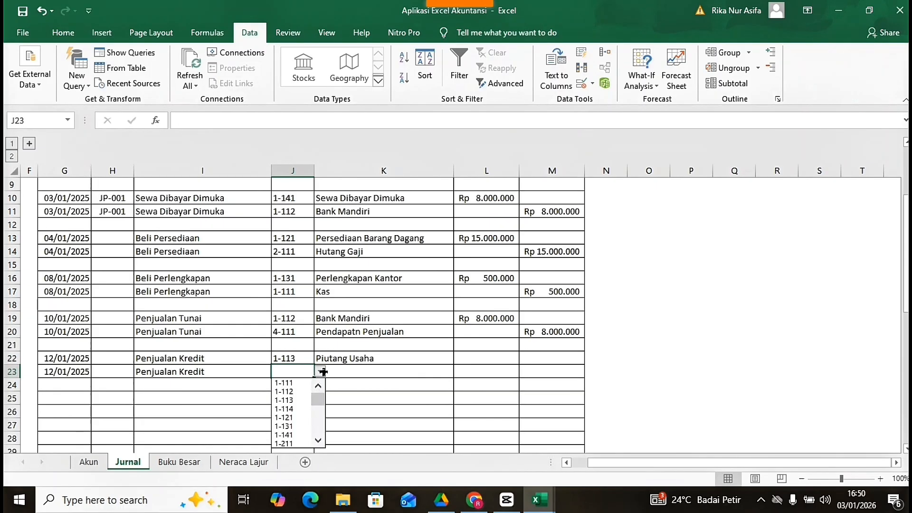
Step: Assign account 4-111 in J23, enter 5000000 as debit in L22 and link the credit in M23 to L22
{"action": "scroll", "coordinate": [313, 445], "scroll_direction": "down", "scroll_amount": 5}
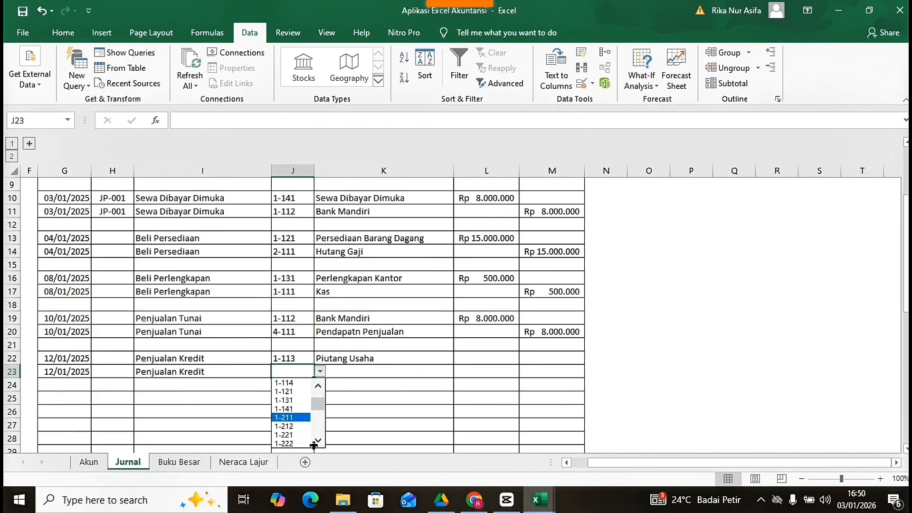
{"action": "left_click", "coordinate": [294, 382]}
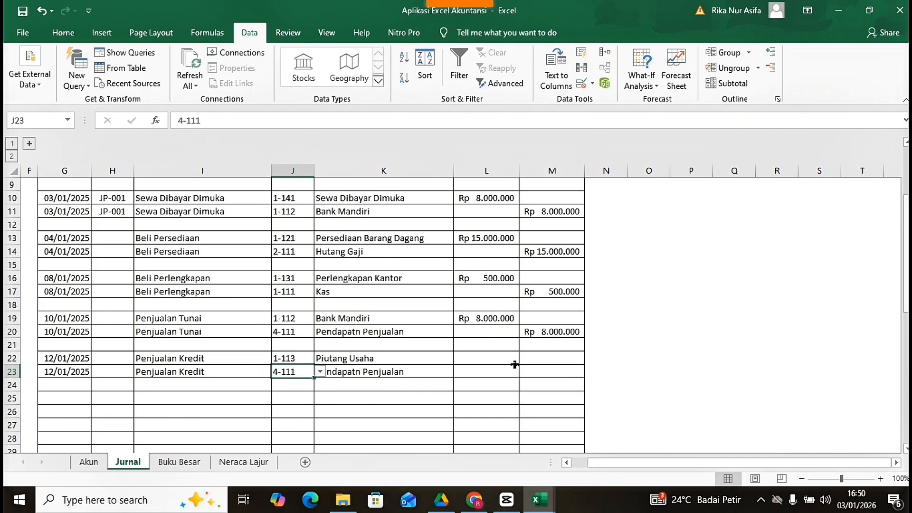
{"action": "left_click", "coordinate": [494, 355]}
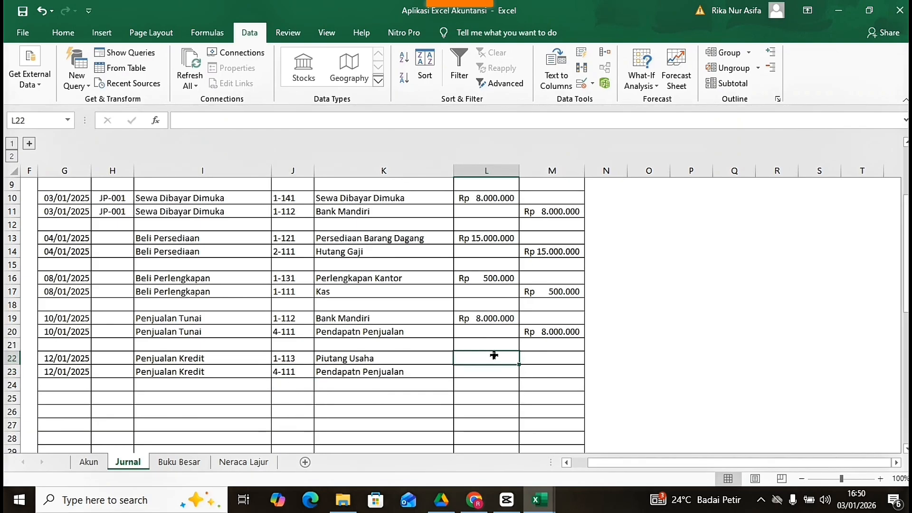
{"action": "type", "text": "5000000"}
{"action": "key", "text": "Return"}
{"action": "left_click", "coordinate": [531, 374]}
{"action": "type", "text": "="}
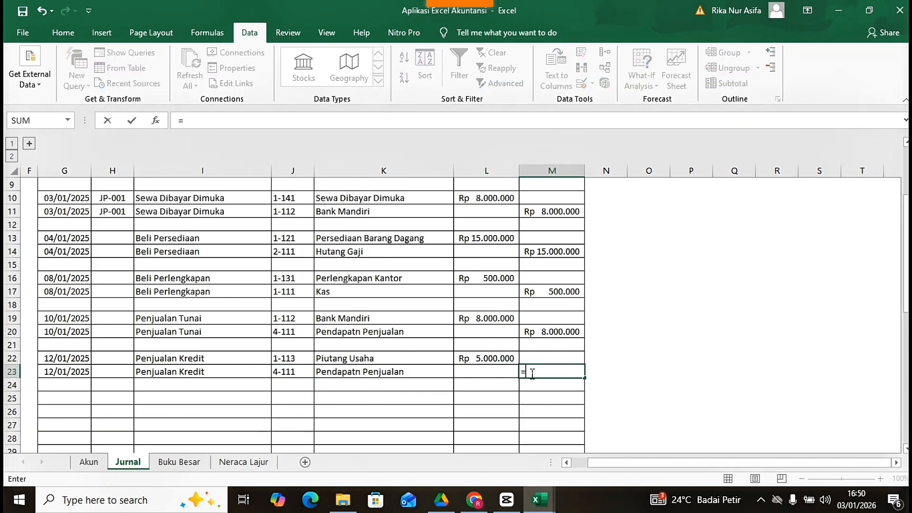
{"action": "left_click", "coordinate": [504, 360]}
{"action": "key", "text": "Return"}
Step: On the Neraca Lajur sheet, shorten the formula in O34 to =IF(P34>0;"Rugi";"Laba")
{"action": "left_click", "coordinate": [250, 467]}
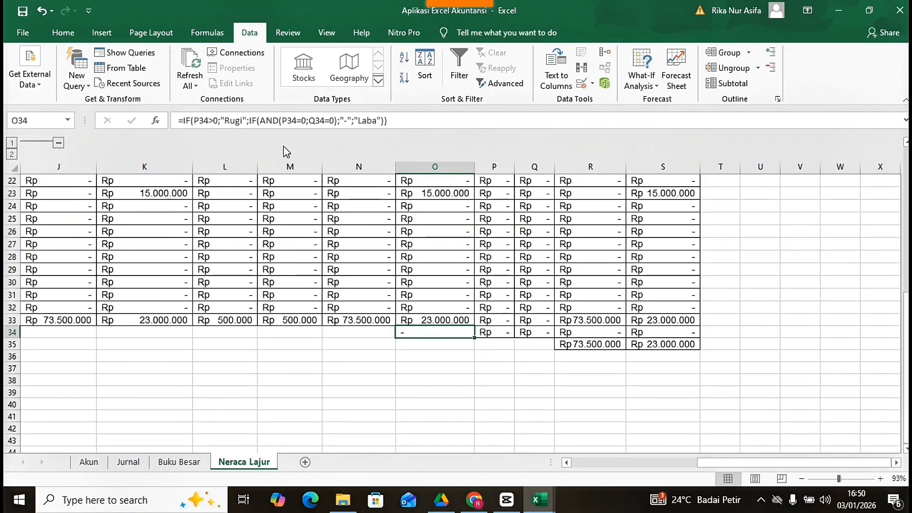
{"action": "double_click", "coordinate": [417, 329]}
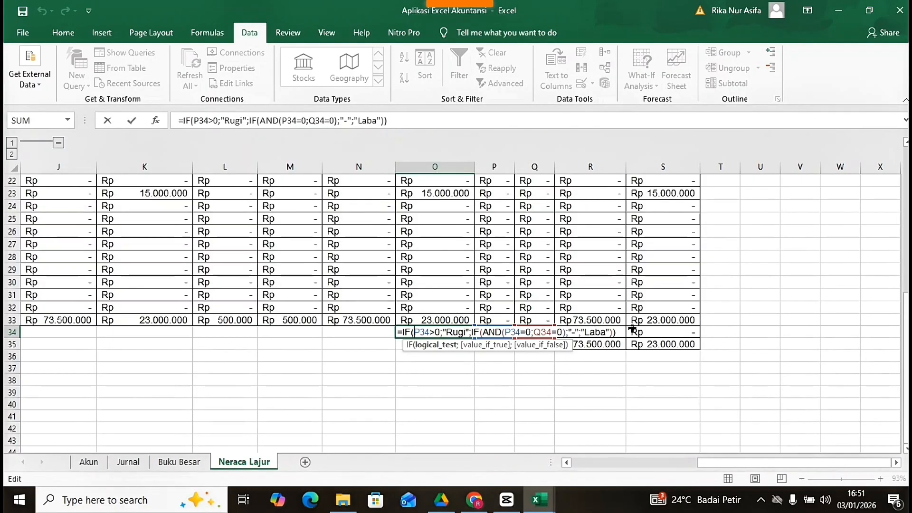
{"action": "left_click_drag", "start_coordinate": [583, 332], "coordinate": [472, 332]}
{"action": "key", "text": "BackSpace"}
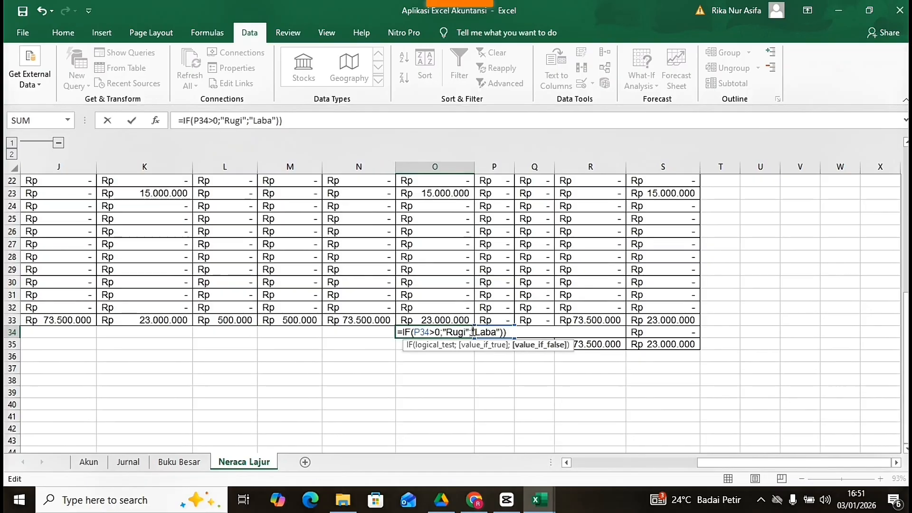
{"action": "key", "text": "Return"}
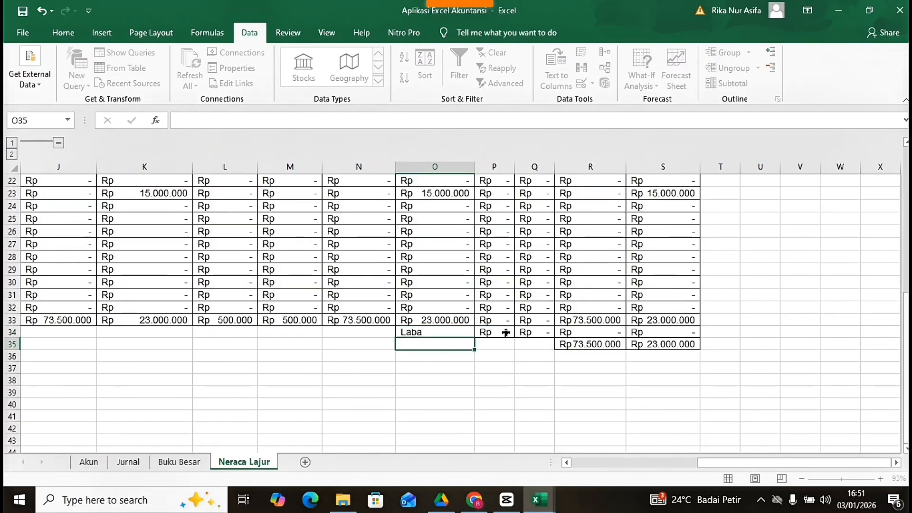
Step: On the Jurnal sheet, enter the date 15/1/2025 in G25 and make G26 reference G25
{"action": "left_click", "coordinate": [130, 462]}
{"action": "left_click", "coordinate": [79, 399]}
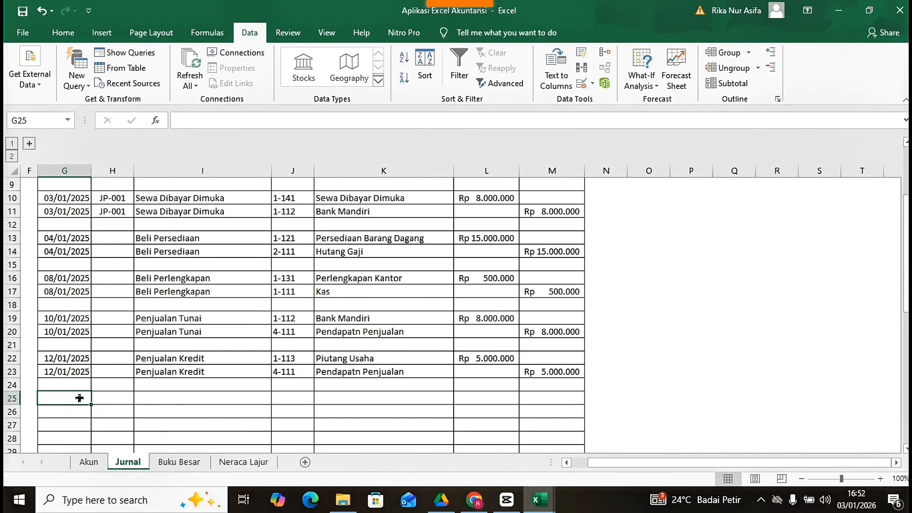
{"action": "type", "text": "15/1/2025"}
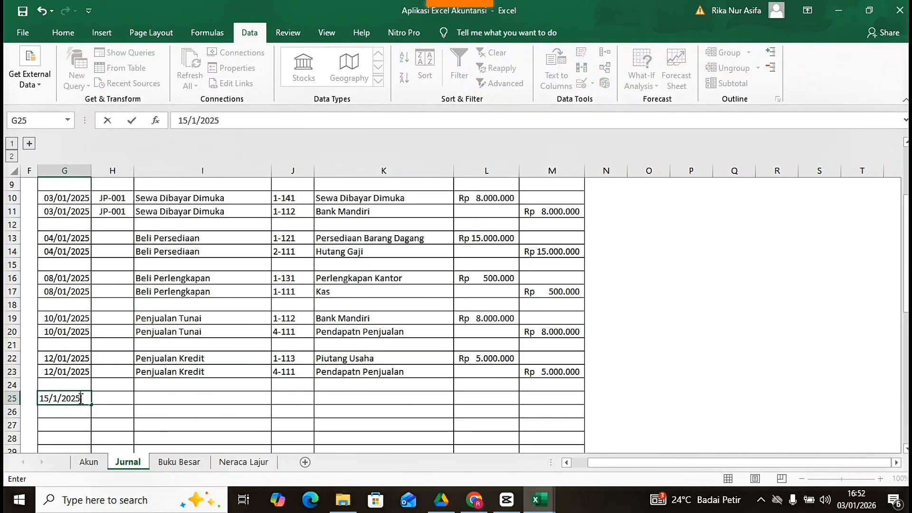
{"action": "key", "text": "Return"}
{"action": "left_click", "coordinate": [81, 400]}
{"action": "left_click", "coordinate": [78, 409]}
{"action": "type", "text": "="}
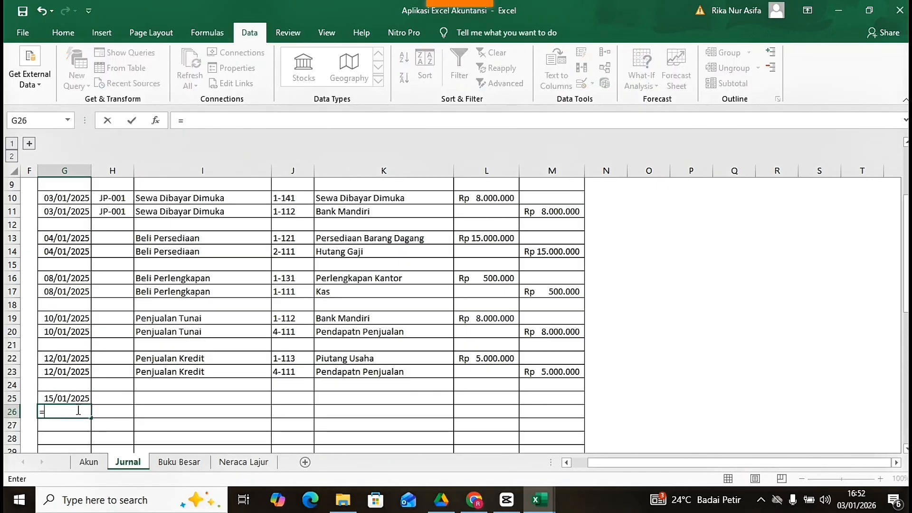
{"action": "left_click", "coordinate": [65, 399]}
{"action": "key", "text": "Return"}
Step: Enter the description "Bayar Listrik & Air" in I25 and fill it down to I26
{"action": "left_click", "coordinate": [142, 401]}
{"action": "mouse_move", "coordinate": [570, 6]}
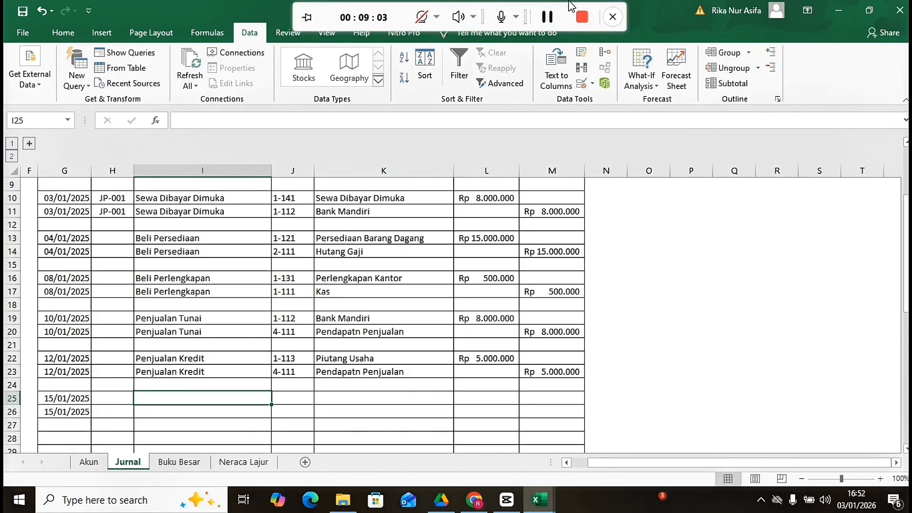
{"action": "left_click", "coordinate": [195, 394]}
{"action": "type", "text": "Bbaya"}
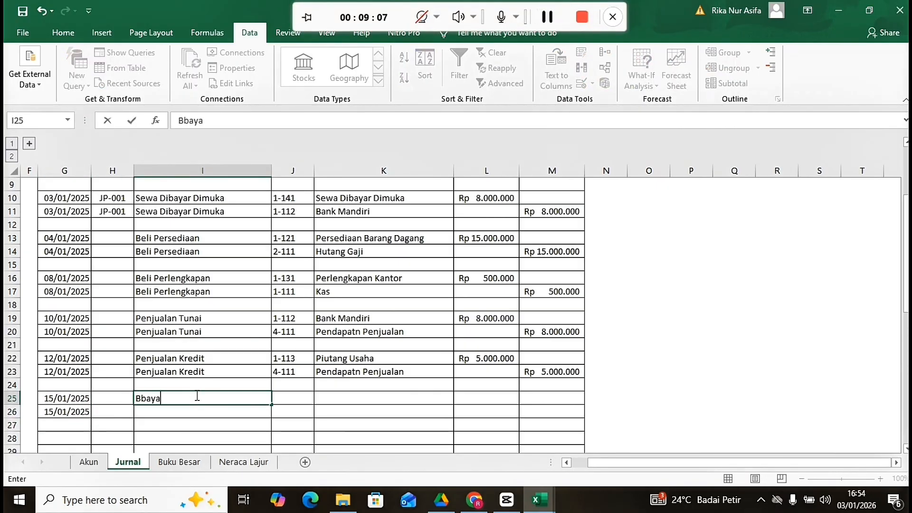
{"action": "key", "text": "BackSpace"}
{"action": "key", "text": "BackSpace"}
{"action": "key", "text": "BackSpace"}
{"action": "type", "text": "ayar Listr"}
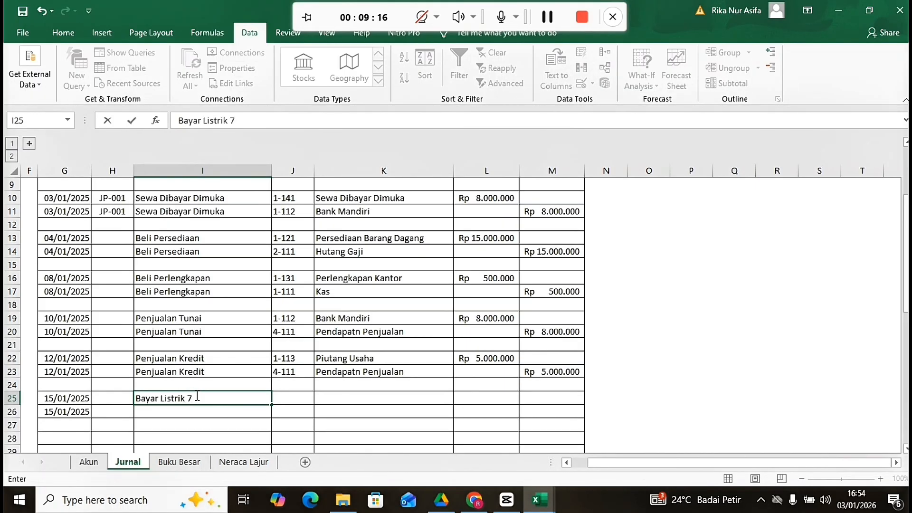
{"action": "type", "text": "ik & Air"}
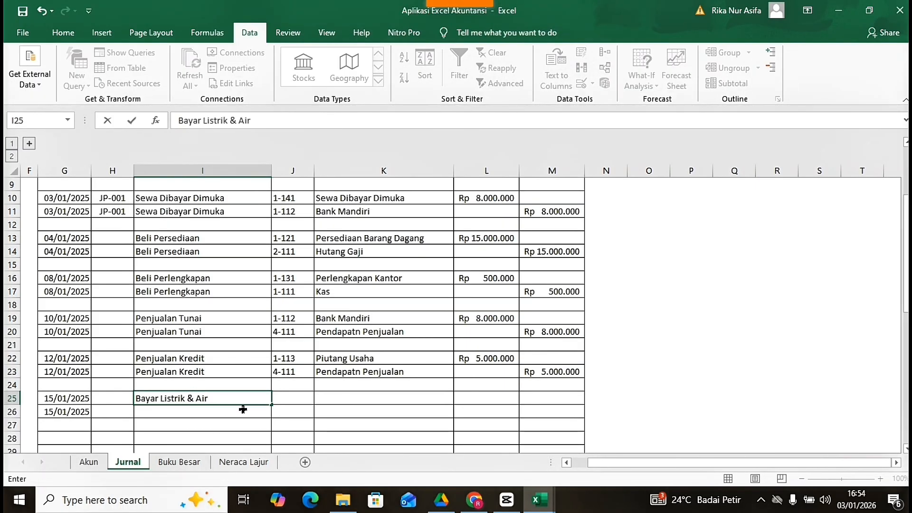
{"action": "left_click_drag", "start_coordinate": [271, 409], "coordinate": [268, 413]}
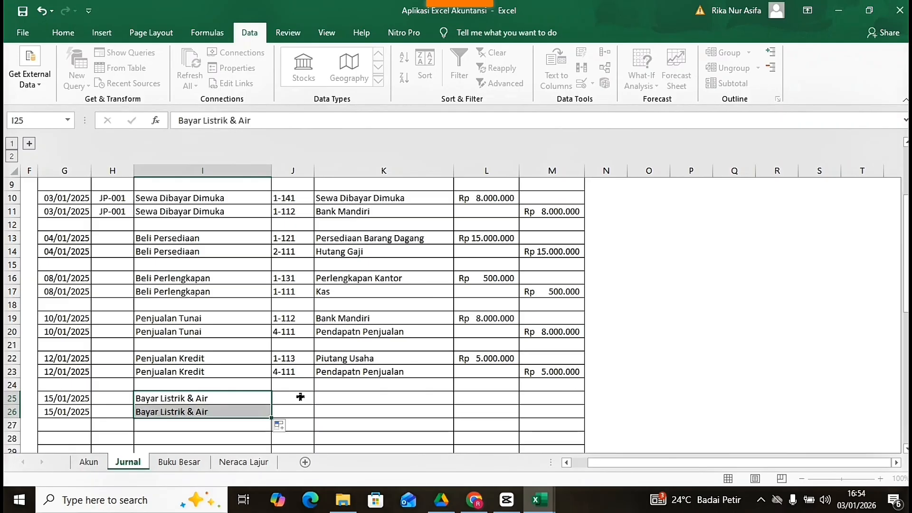
Step: Choose account 5-113 for the debit line in J25 and account 1-112 for the credit line in J26
{"action": "left_click", "coordinate": [300, 397]}
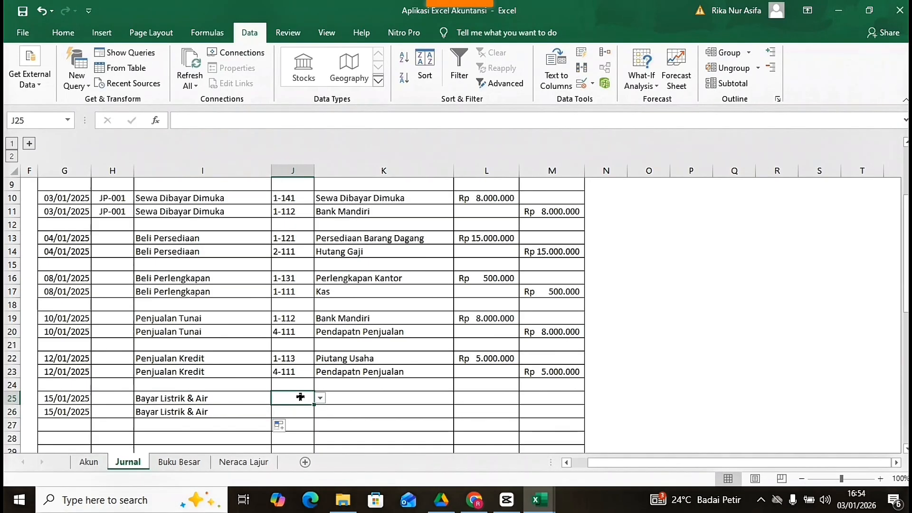
{"action": "left_click", "coordinate": [321, 398]}
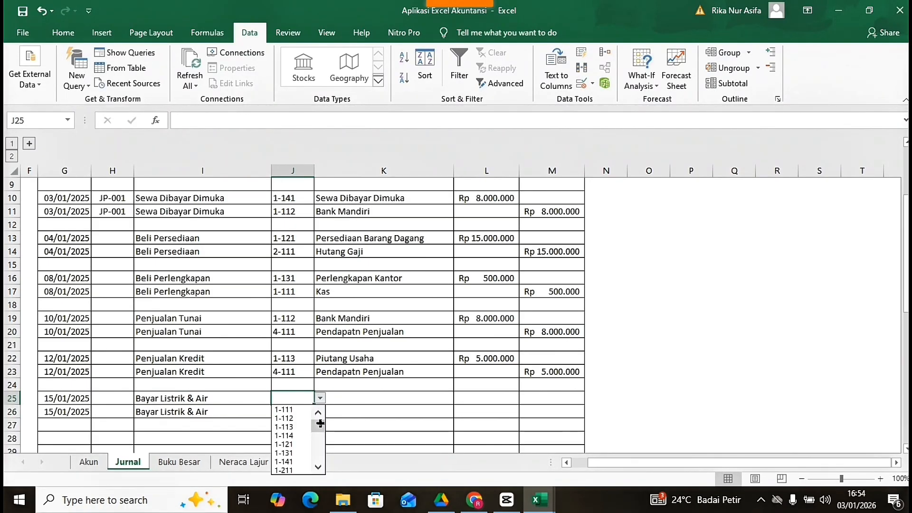
{"action": "left_click_drag", "start_coordinate": [320, 423], "coordinate": [318, 466]}
{"action": "left_click", "coordinate": [292, 451]}
{"action": "left_click", "coordinate": [298, 417]}
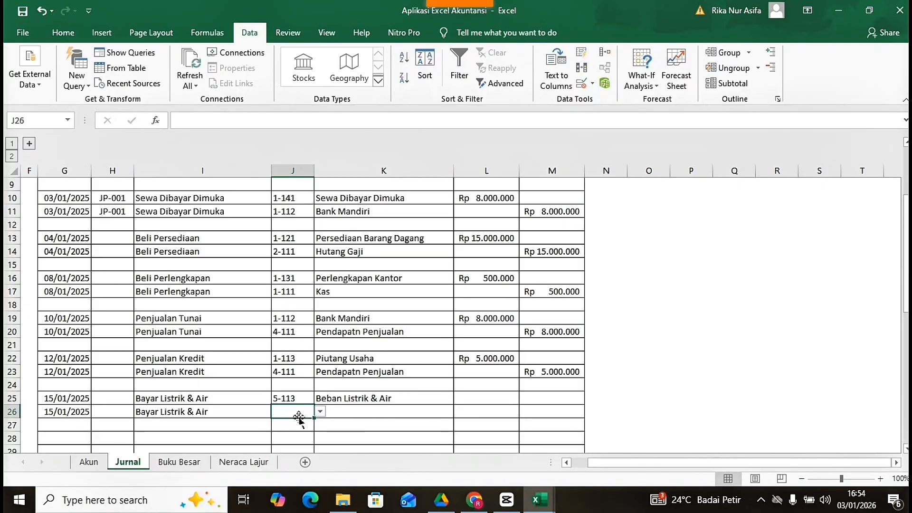
{"action": "left_click", "coordinate": [320, 412]}
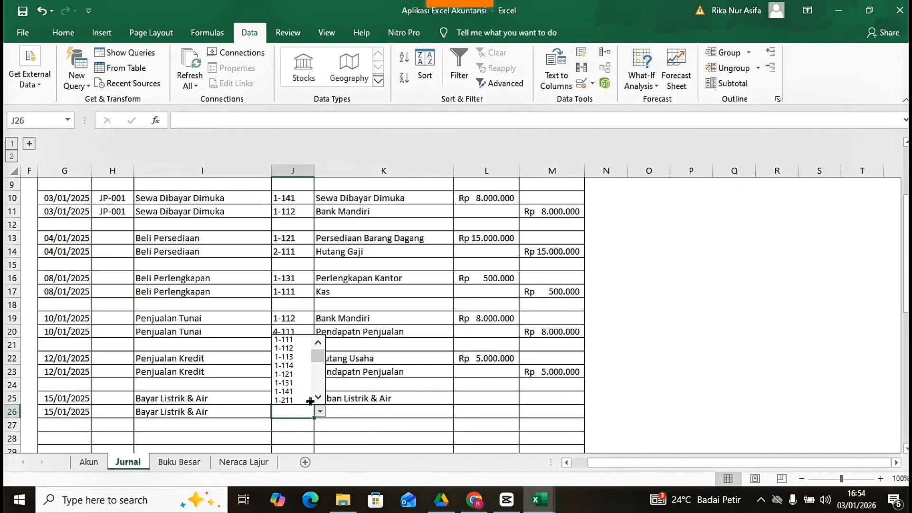
{"action": "left_click", "coordinate": [285, 348]}
Step: Enter 1.200000 as the debit amount in L25 and link the credit amount in M26 to L25
{"action": "left_click", "coordinate": [471, 399]}
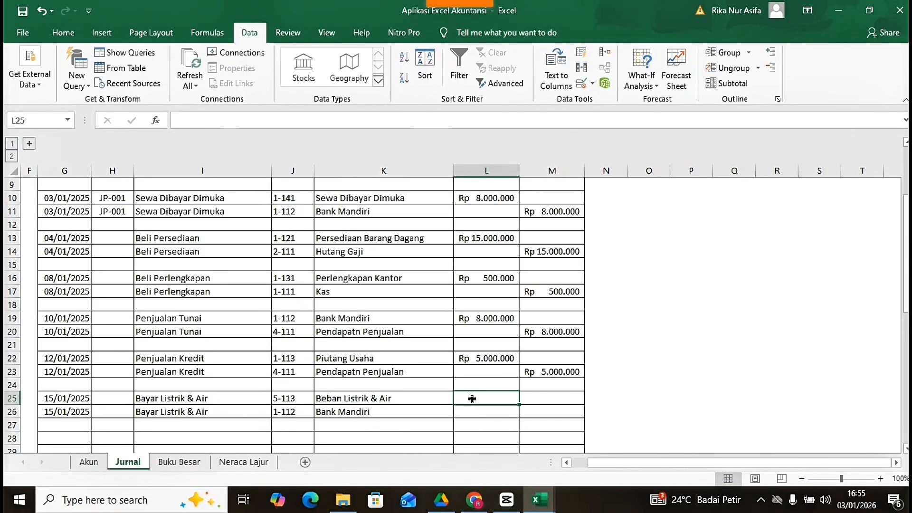
{"action": "type", "text": "1.200000"}
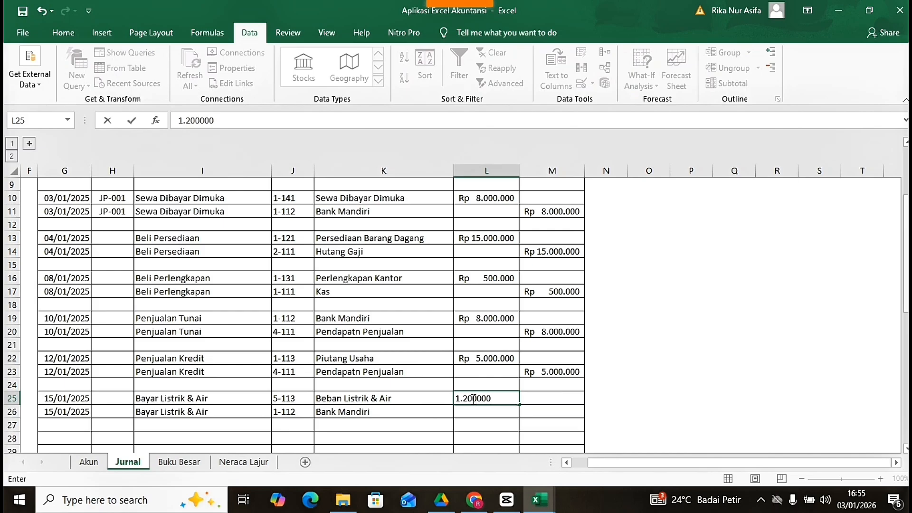
{"action": "key", "text": "Return"}
{"action": "left_click", "coordinate": [545, 411]}
{"action": "type", "text": "="}
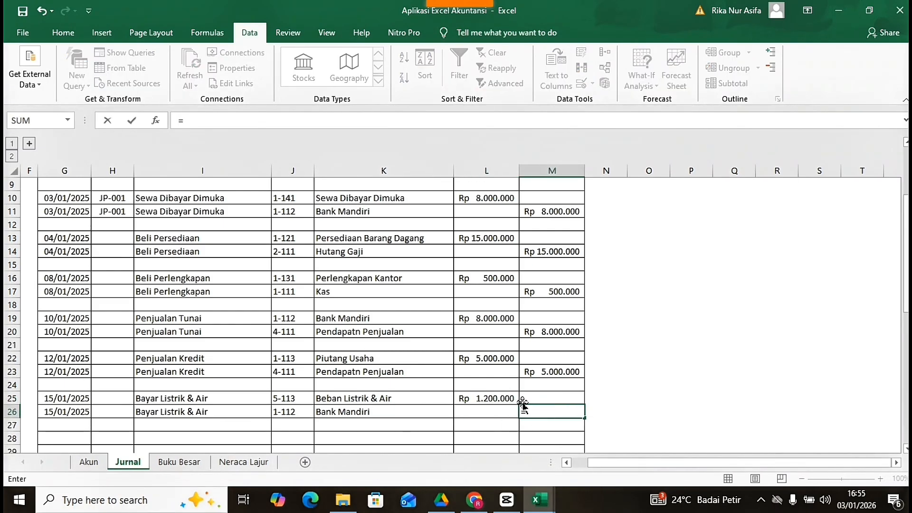
{"action": "left_click", "coordinate": [511, 399]}
{"action": "key", "text": "Return"}
Step: Check the profit/loss formulas in row 34 of the Neraca Lajur sheet, from column O to column R
{"action": "left_click", "coordinate": [233, 466]}
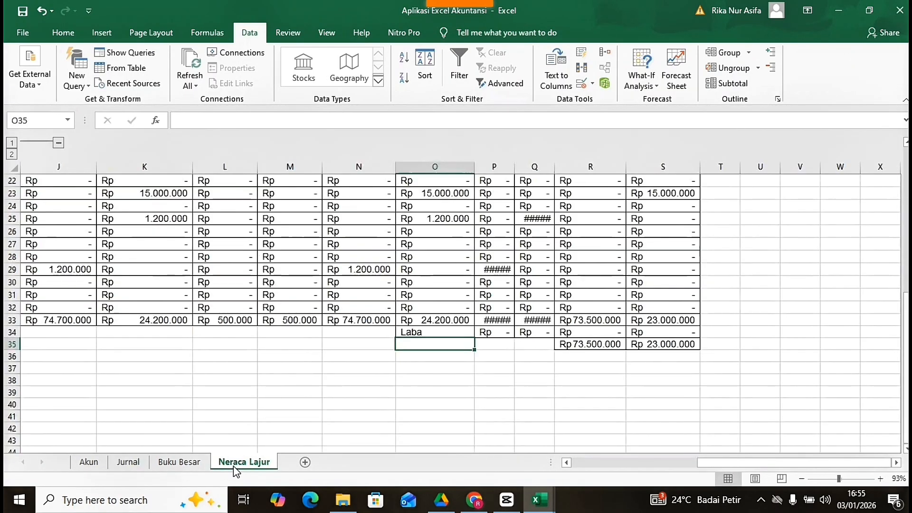
{"action": "left_click", "coordinate": [433, 333]}
{"action": "left_click", "coordinate": [494, 332]}
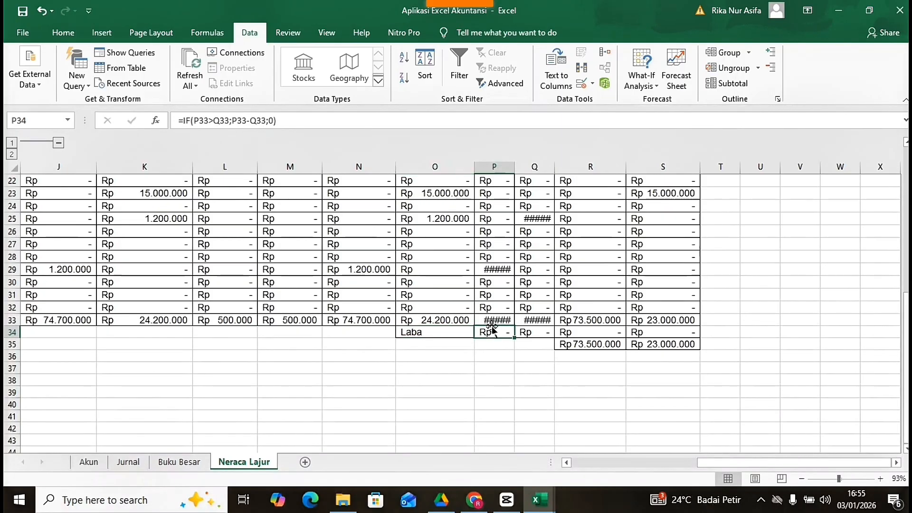
{"action": "left_click", "coordinate": [534, 332]}
{"action": "left_click", "coordinate": [589, 332]}
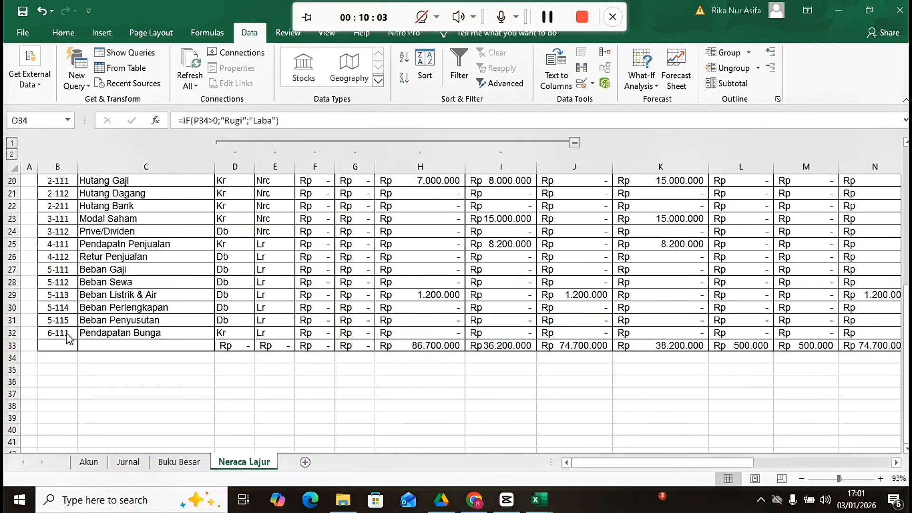
Step: Merge and center B33:C33 below the account list and label it "Total" in bold
{"action": "left_click_drag", "start_coordinate": [67, 346], "coordinate": [118, 348]}
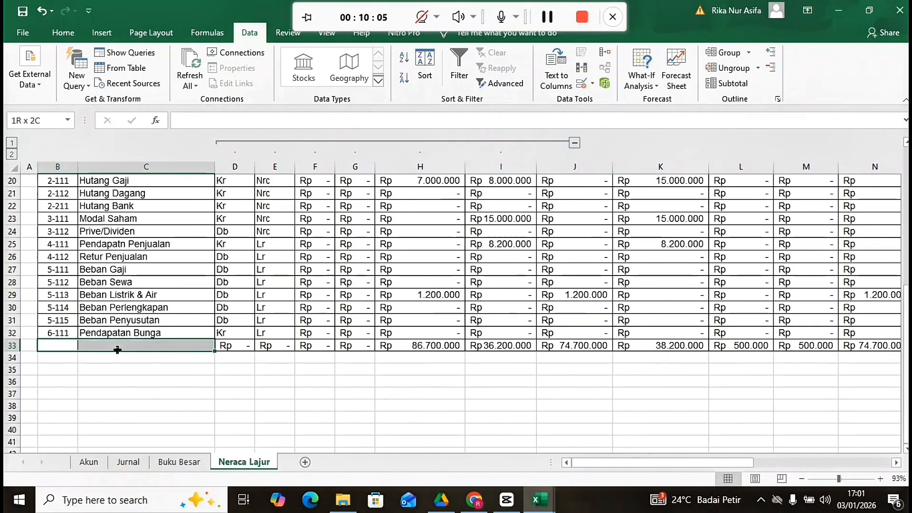
{"action": "left_click", "coordinate": [71, 33]}
{"action": "left_click", "coordinate": [378, 79]}
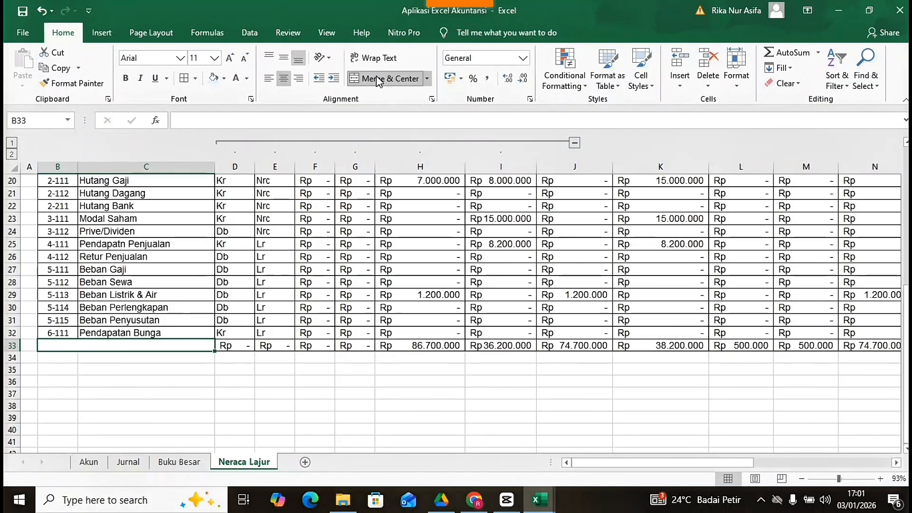
{"action": "double_click", "coordinate": [106, 345]}
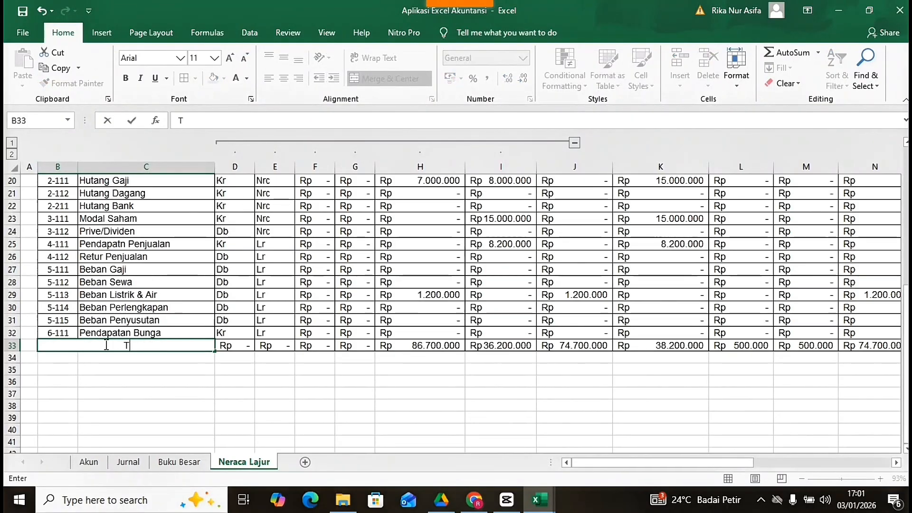
{"action": "type", "text": "TO"}
{"action": "key", "text": "BackSpace"}
{"action": "key", "text": "BackSpace"}
{"action": "type", "text": "Total"}
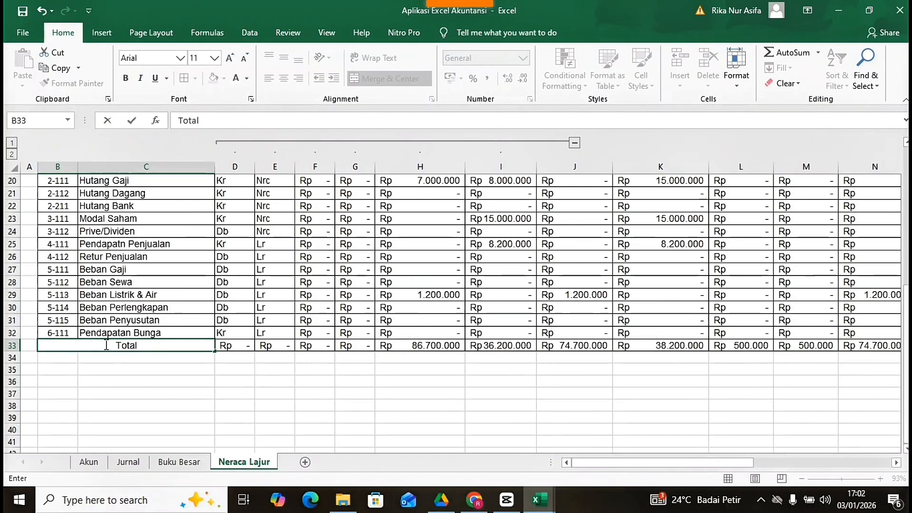
{"action": "key", "text": "Return"}
{"action": "left_click", "coordinate": [126, 345]}
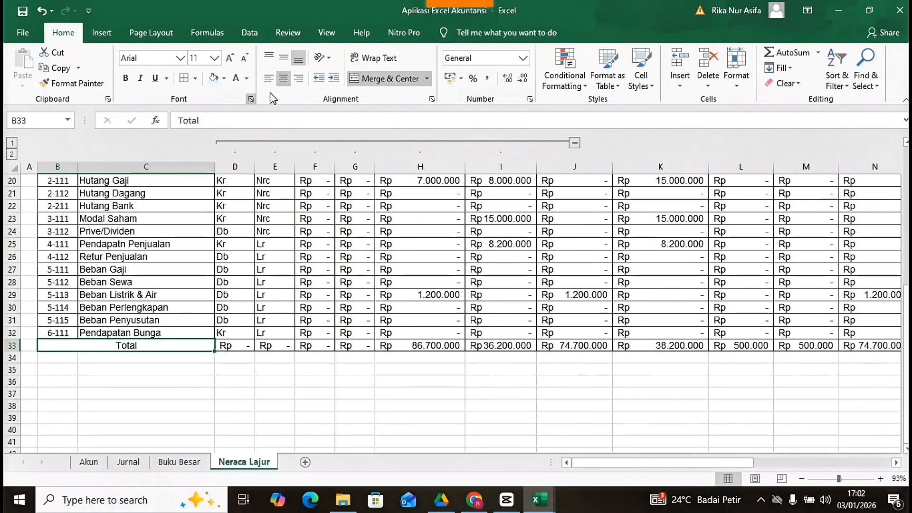
{"action": "left_click", "coordinate": [126, 78]}
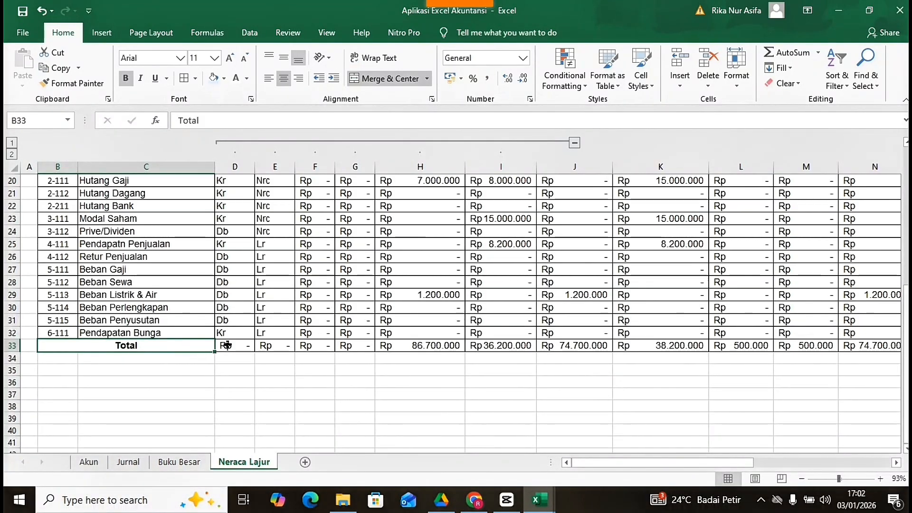
Step: Make the column totals in D33:S33 bold
{"action": "left_click_drag", "start_coordinate": [228, 344], "coordinate": [274, 345]}
{"action": "key", "text": "shift+Right"}
{"action": "key", "text": "shift+Right"}
{"action": "key", "text": "shift+Right"}
{"action": "key", "text": "shift+Right"}
{"action": "key", "text": "shift+Right"}
{"action": "key", "text": "shift+Right"}
{"action": "key", "text": "shift+Right"}
{"action": "key", "text": "shift+Right"}
{"action": "key", "text": "shift+Right"}
{"action": "key", "text": "shift+Right"}
{"action": "key", "text": "shift+Right"}
{"action": "key", "text": "shift+Right"}
{"action": "key", "text": "shift+Right"}
{"action": "key", "text": "shift+Right"}
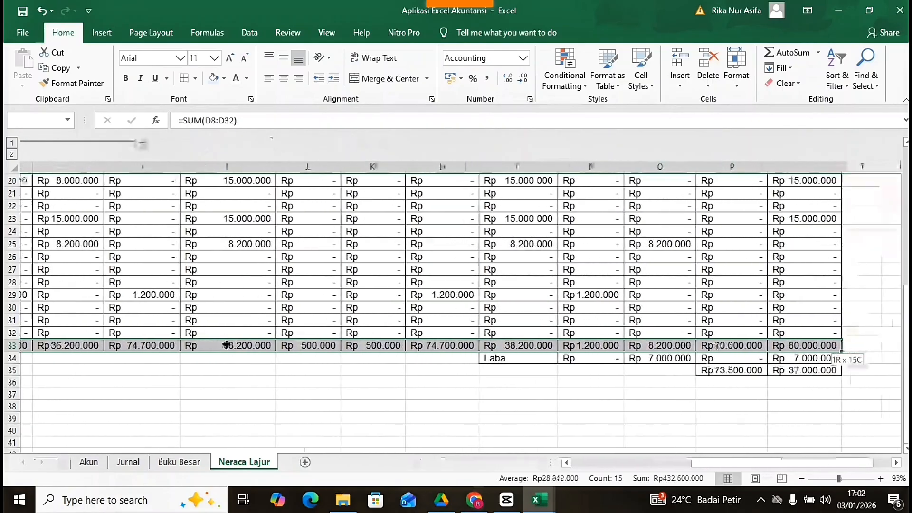
{"action": "key", "text": "ctrl+b"}
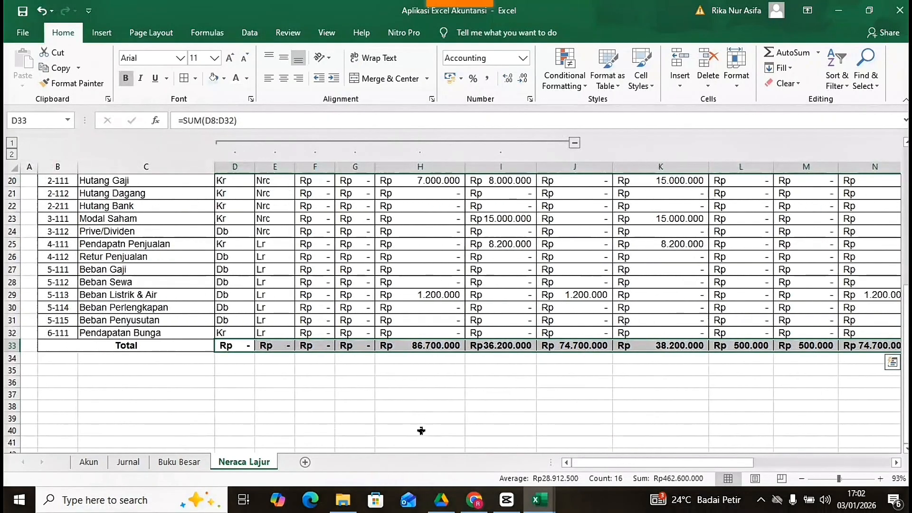
Step: Make the profit/loss row cells O34:S34 bold
{"action": "scroll", "coordinate": [422, 431], "scroll_direction": "right", "scroll_amount": 4}
{"action": "left_click_drag", "start_coordinate": [700, 359], "coordinate": [789, 356]}
{"action": "key", "text": "ctrl+b"}
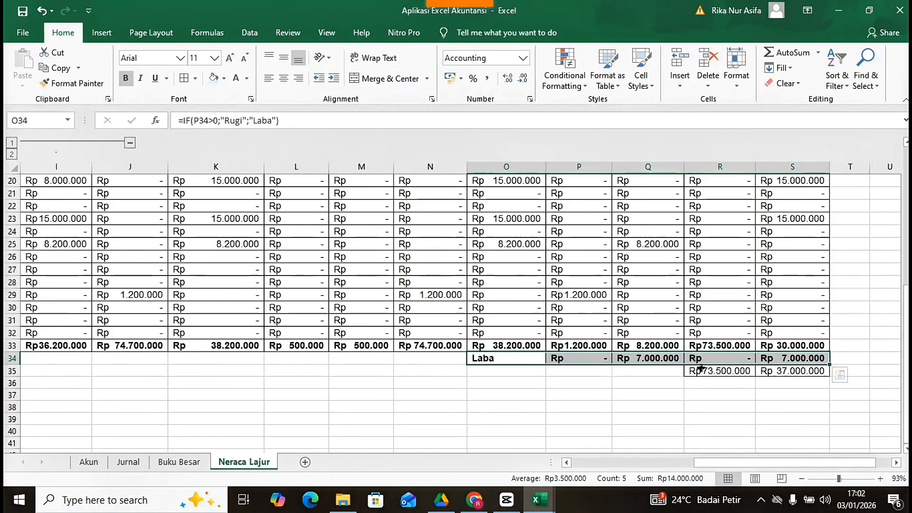
Step: Make the closing totals in R35:S35 of the Neraca Lajur sheet bold
{"action": "left_click_drag", "start_coordinate": [722, 370], "coordinate": [768, 372]}
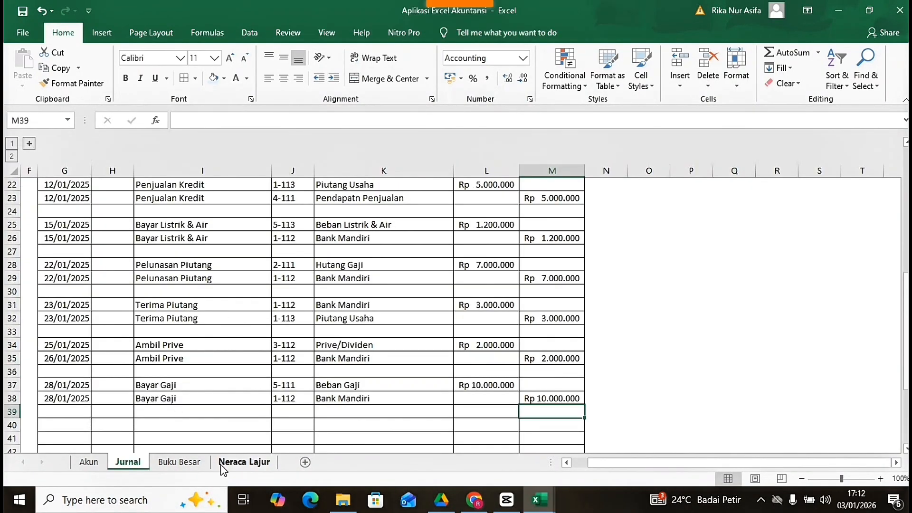
Step: Widen columns P and R of the Neraca Lajur sheet so their amounts fit
{"action": "left_click", "coordinate": [243, 462]}
{"action": "left_click_drag", "start_coordinate": [305, 170], "coordinate": [317, 170]}
{"action": "left_click_drag", "start_coordinate": [468, 168], "coordinate": [479, 168]}
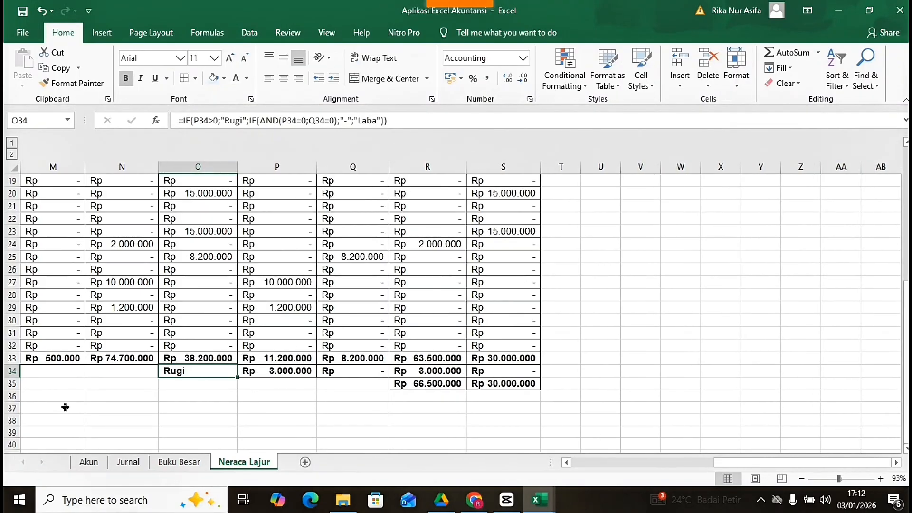
Step: In the Jurnal sheet, enter the date 30/01/2025 in G40 and make G41 refer to it
{"action": "left_click", "coordinate": [128, 462]}
{"action": "left_click", "coordinate": [57, 427]}
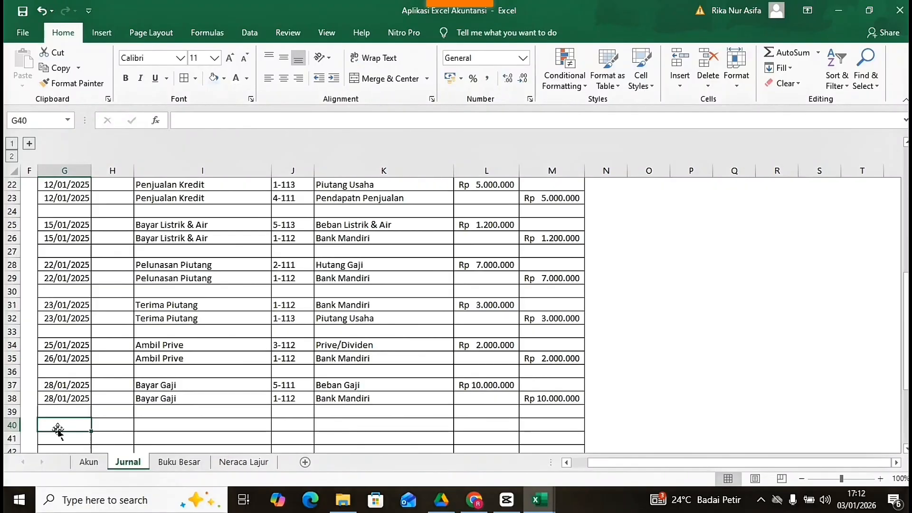
{"action": "type", "text": "30"}
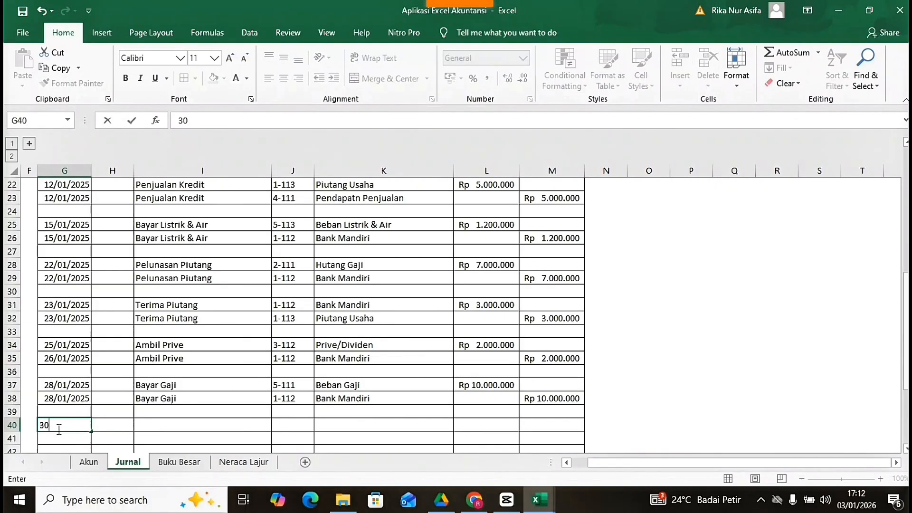
{"action": "type", "text": "/01/2025"}
{"action": "key", "text": "Return"}
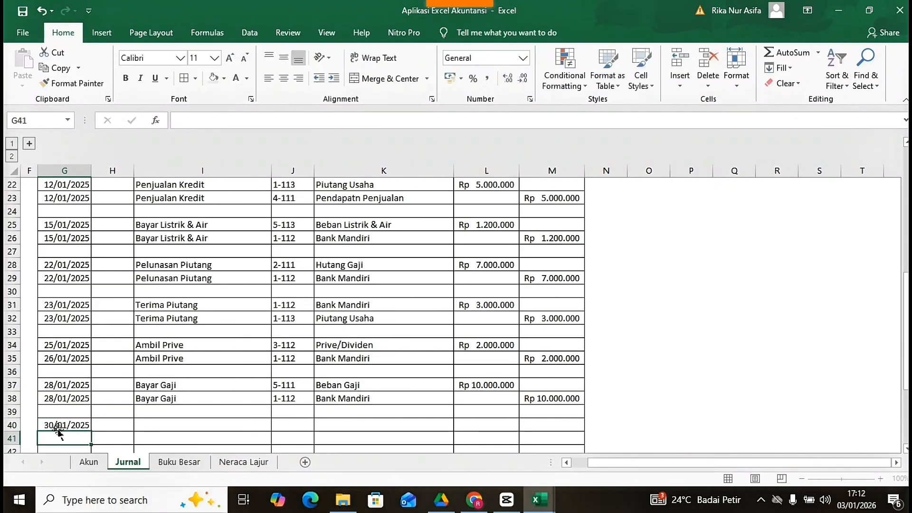
{"action": "type", "text": "="}
{"action": "left_click", "coordinate": [56, 424]}
{"action": "key", "text": "Return"}
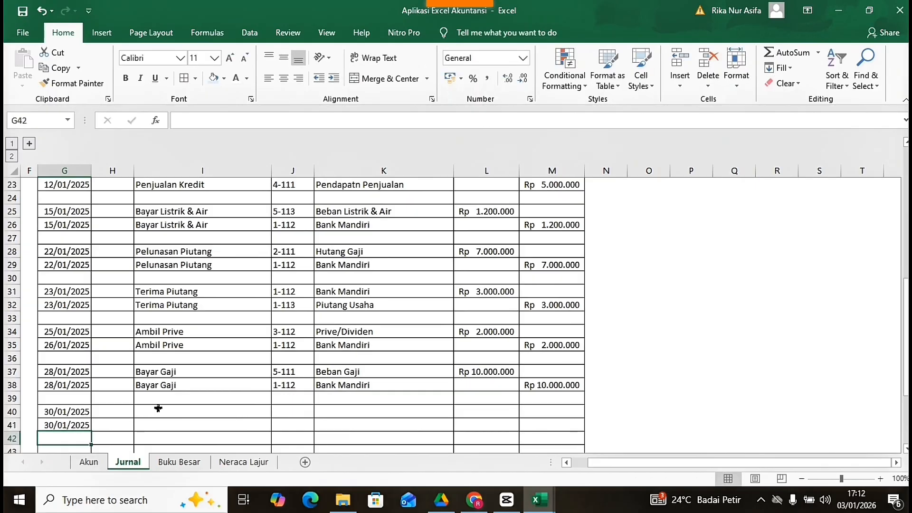
Step: Describe the new journal entry as "Bunga Bank" in I40 and fill the description into I41
{"action": "left_click", "coordinate": [159, 408]}
{"action": "type", "text": "Bunga Bank"}
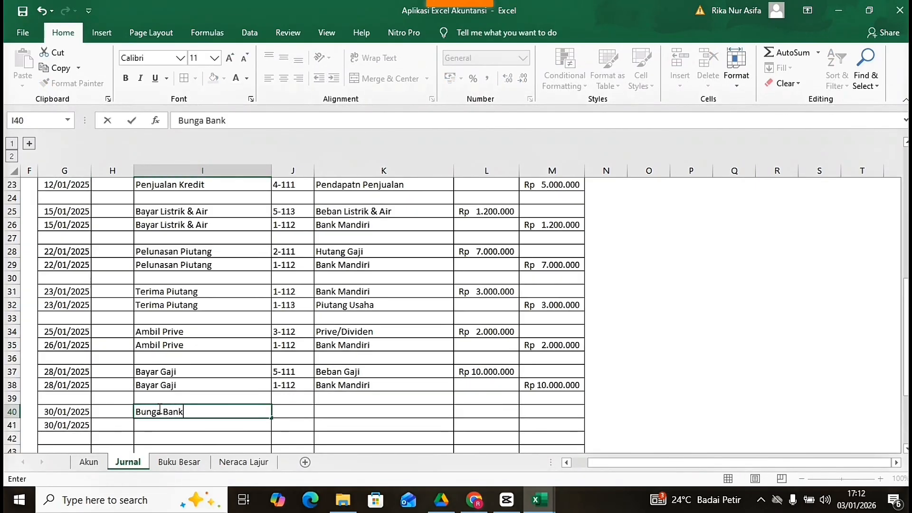
{"action": "key", "text": "Return"}
{"action": "left_click", "coordinate": [215, 414]}
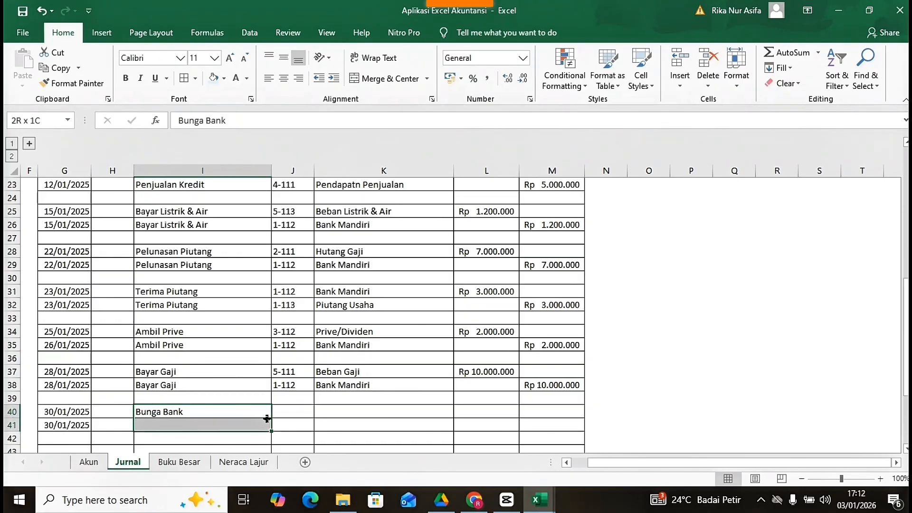
{"action": "left_click_drag", "start_coordinate": [259, 417], "coordinate": [266, 426]}
Step: Choose account code 1-112 in J40 and account code 6-111 in J41 for the Bunga Bank entry
{"action": "left_click", "coordinate": [305, 409]}
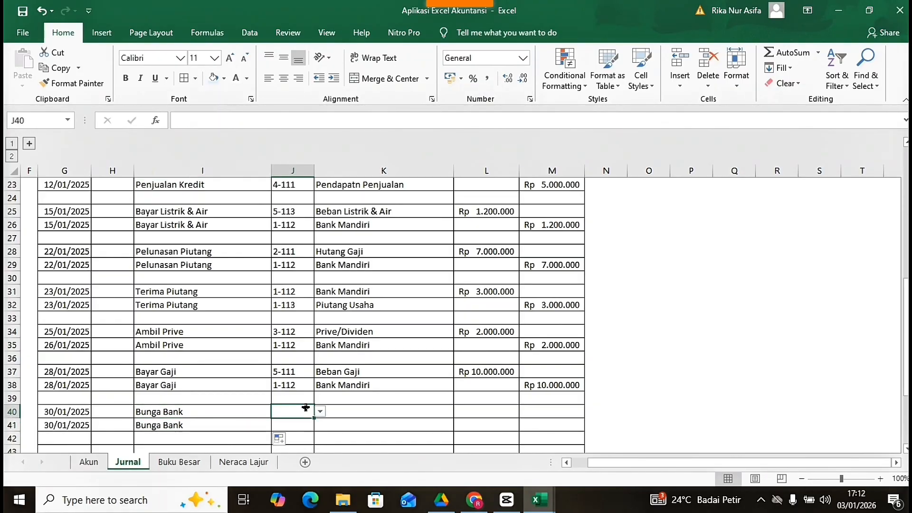
{"action": "left_click", "coordinate": [321, 412]}
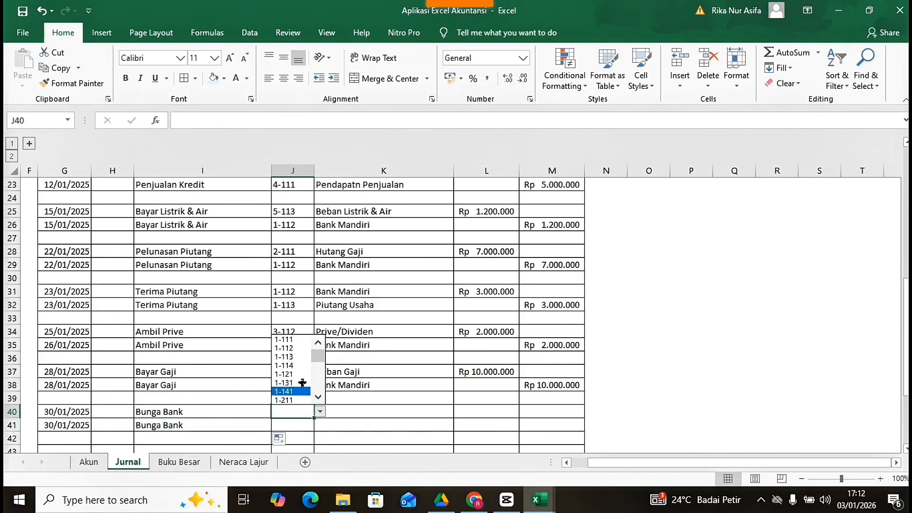
{"action": "left_click", "coordinate": [288, 351]}
{"action": "left_click", "coordinate": [301, 429]}
{"action": "left_click", "coordinate": [318, 425]}
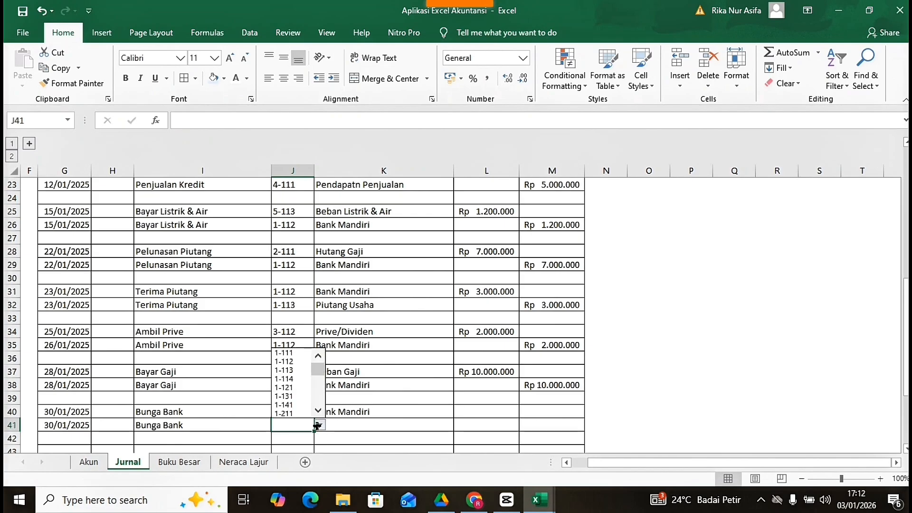
{"action": "left_click", "coordinate": [318, 410]}
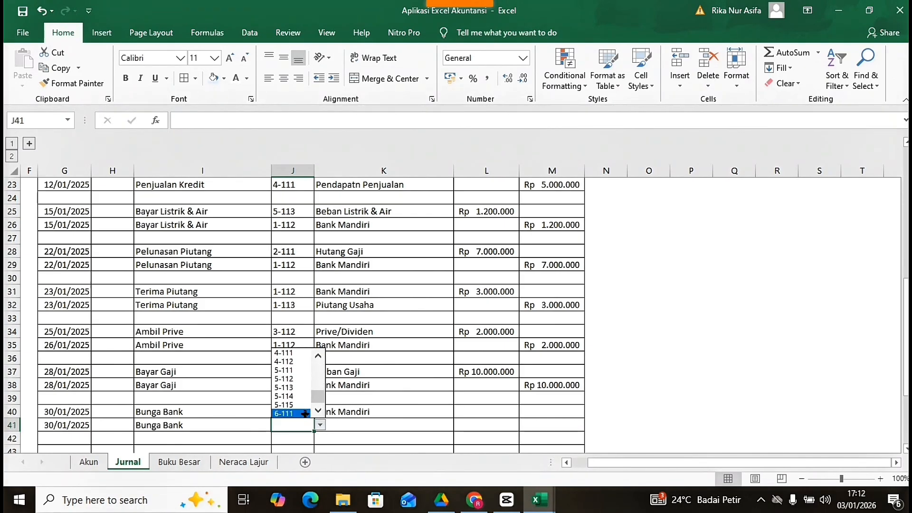
{"action": "left_click", "coordinate": [287, 413]}
Step: Enter a debit of 150.000 in L40 and link the credit in M41 to that amount
{"action": "left_click", "coordinate": [470, 414]}
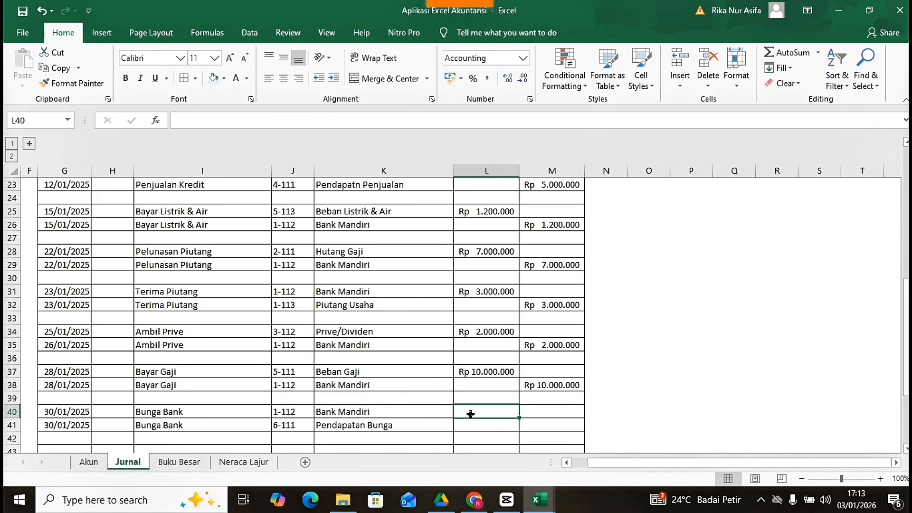
{"action": "type", "text": "150.000"}
{"action": "key", "text": "Return"}
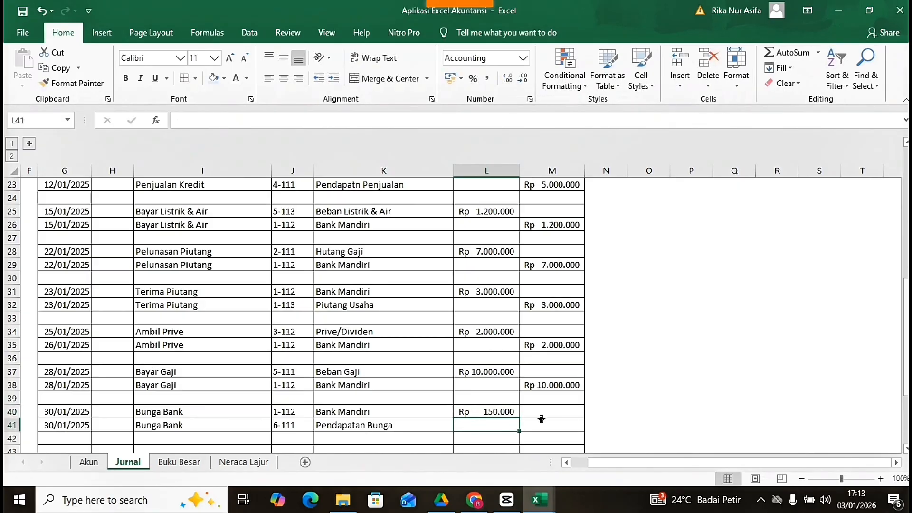
{"action": "left_click", "coordinate": [546, 422]}
{"action": "type", "text": "="}
{"action": "left_click", "coordinate": [499, 409]}
{"action": "key", "text": "Return"}
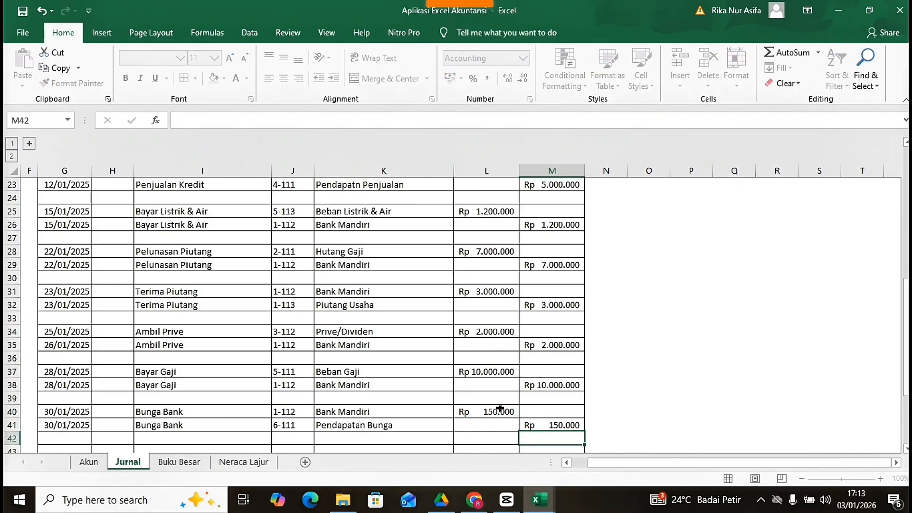
Step: Examine the account balances, column totals and profit/loss row in the Neraca Lajur sheet, including the R35 closing total formula
{"action": "left_click", "coordinate": [261, 463]}
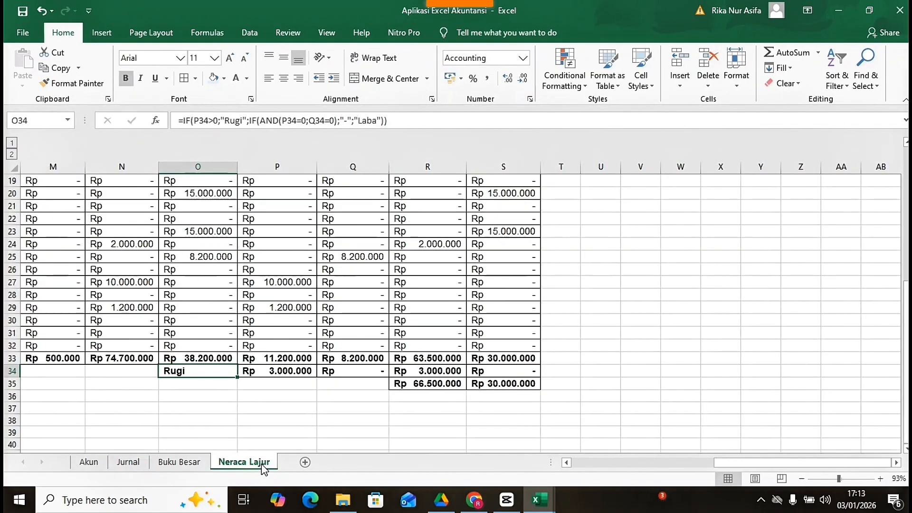
{"action": "left_click", "coordinate": [281, 407]}
{"action": "scroll", "coordinate": [332, 404], "scroll_direction": "up", "scroll_amount": 4}
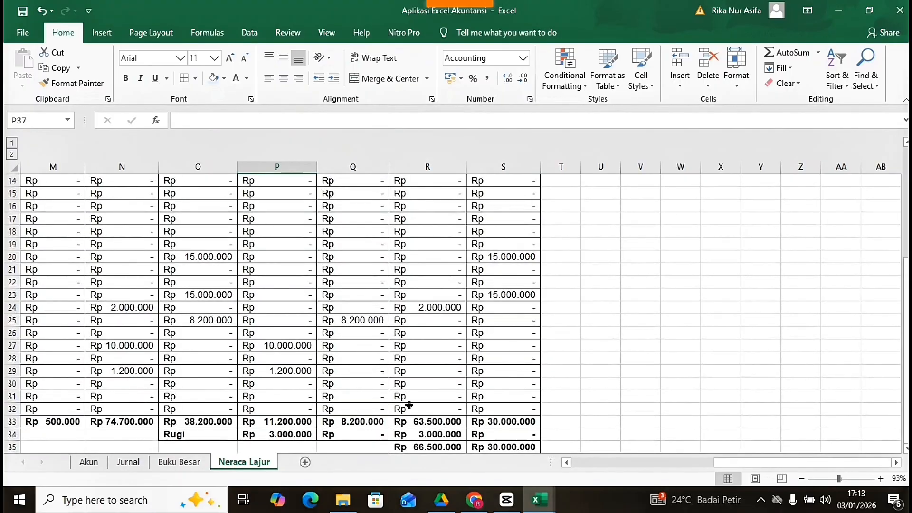
{"action": "scroll", "coordinate": [325, 375], "scroll_direction": "up", "scroll_amount": 1}
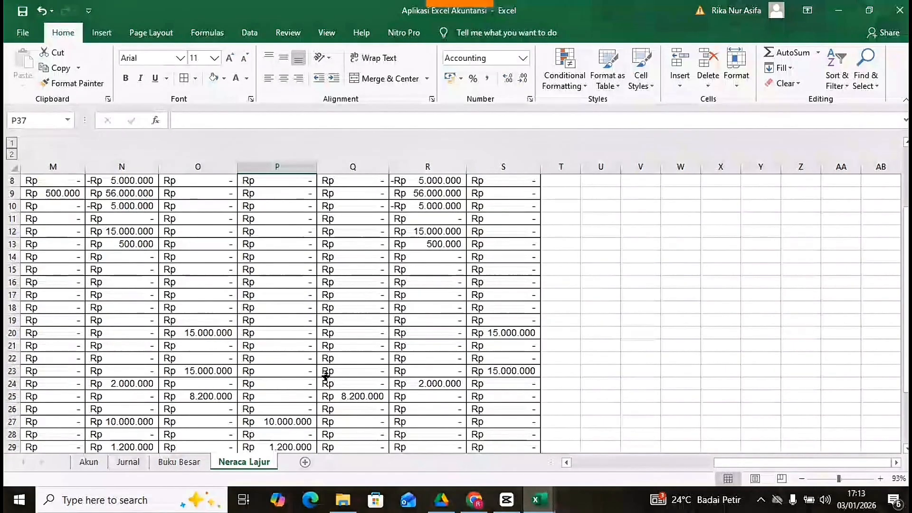
{"action": "scroll", "coordinate": [220, 346], "scroll_direction": "left", "scroll_amount": 5}
{"action": "scroll", "coordinate": [224, 346], "scroll_direction": "left", "scroll_amount": 3}
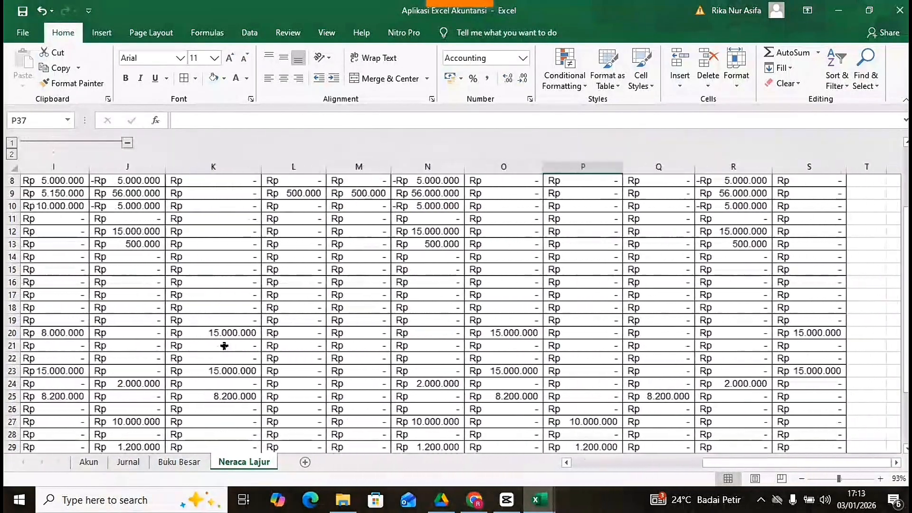
{"action": "scroll", "coordinate": [224, 346], "scroll_direction": "down", "scroll_amount": 3}
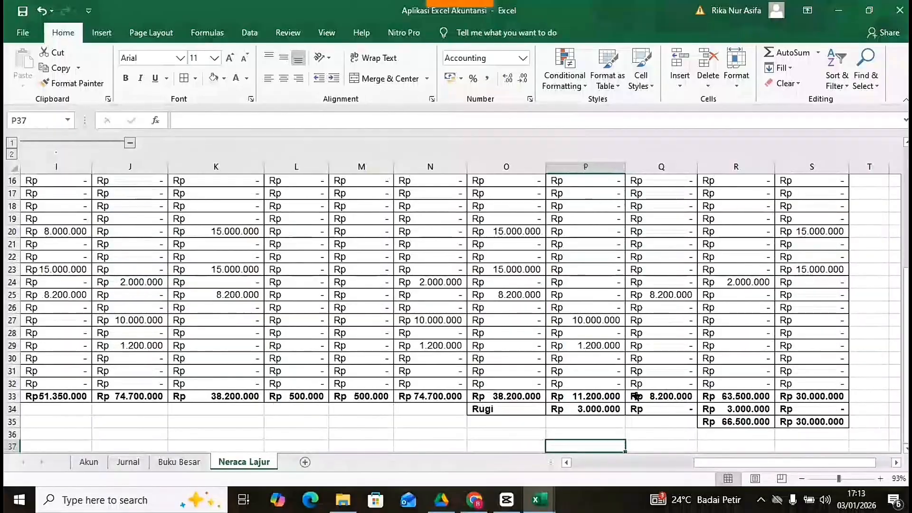
{"action": "key", "text": "Up"}
{"action": "key", "text": "Up"}
{"action": "key", "text": "Right"}
{"action": "key", "text": "Right"}
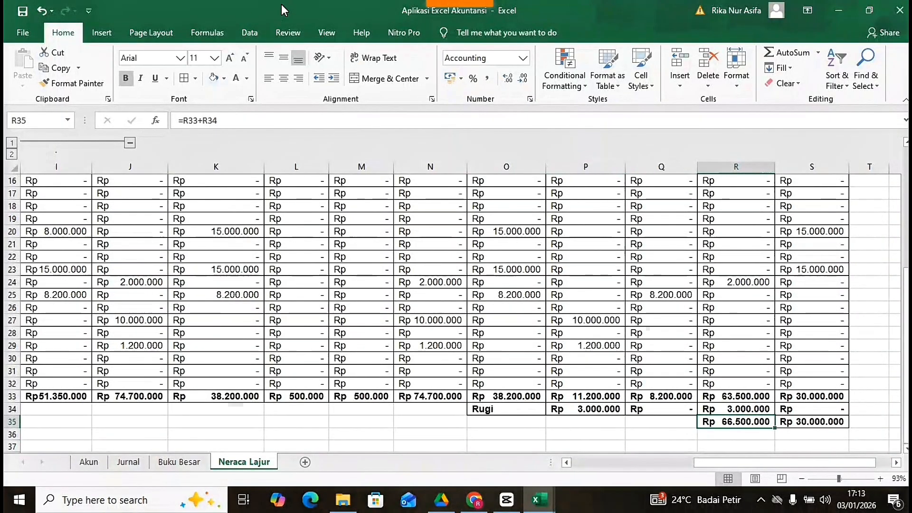
Step: Toggle the display of row and column headings and gridlines on the Neraca Lajur sheet
{"action": "left_click", "coordinate": [326, 33]}
{"action": "left_click", "coordinate": [216, 80]}
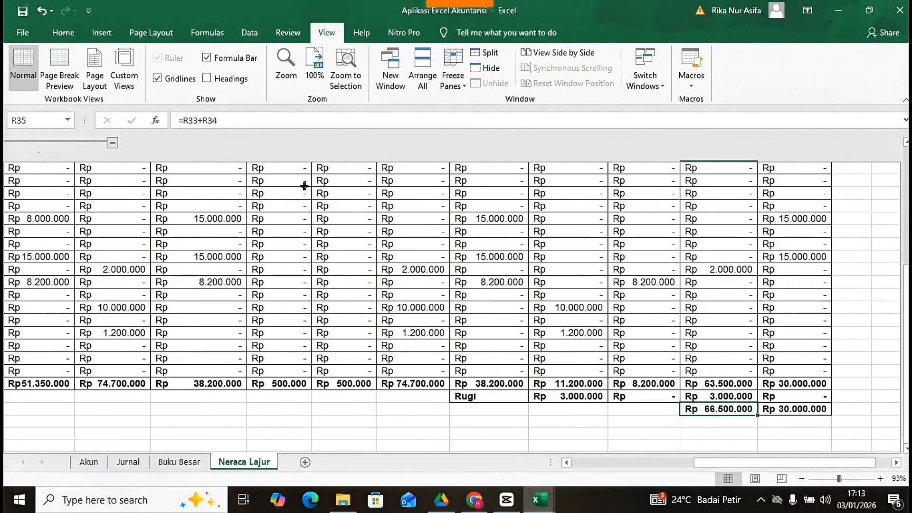
{"action": "scroll", "coordinate": [437, 315], "scroll_direction": "up", "scroll_amount": 5}
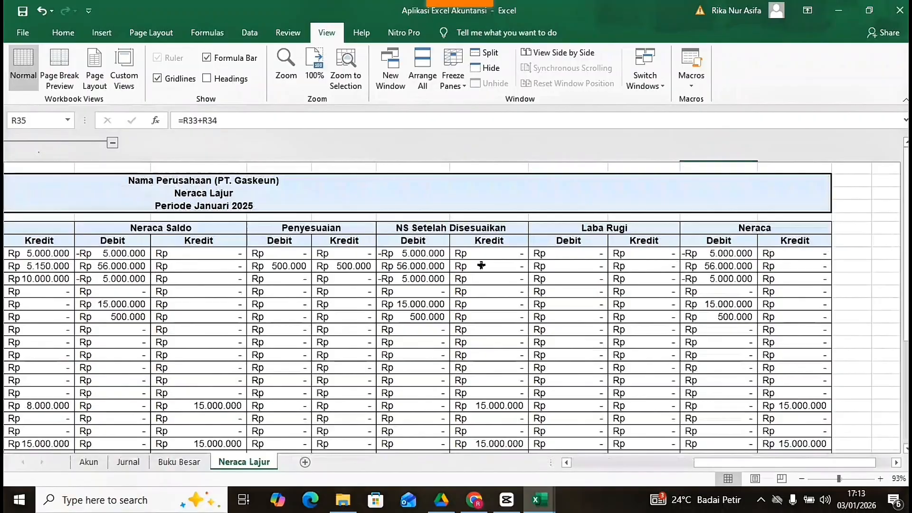
{"action": "left_click", "coordinate": [209, 79]}
{"action": "left_click", "coordinate": [174, 81]}
{"action": "scroll", "coordinate": [438, 315], "scroll_direction": "left", "scroll_amount": 5}
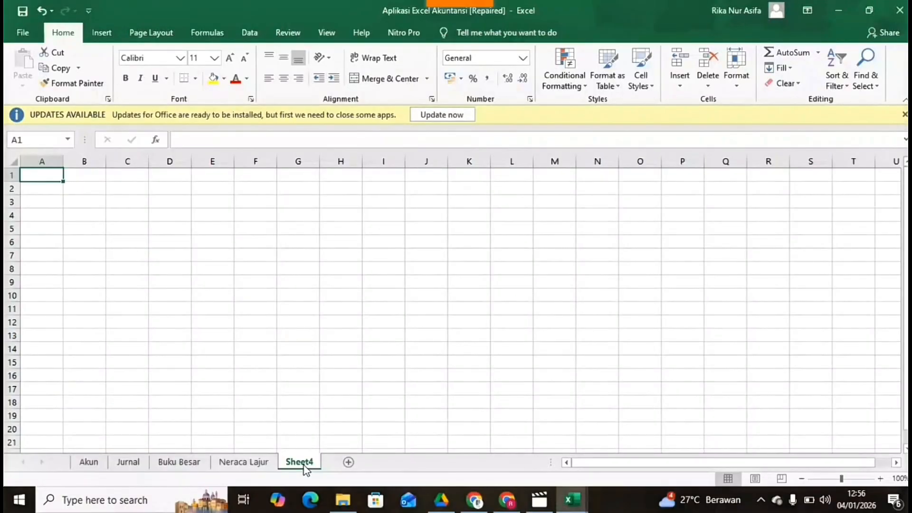
Step: Rename the new Sheet4 worksheet as "Neraca"
{"action": "right_click", "coordinate": [304, 468]}
{"action": "left_click", "coordinate": [339, 342]}
{"action": "type", "text": "Neraca"}
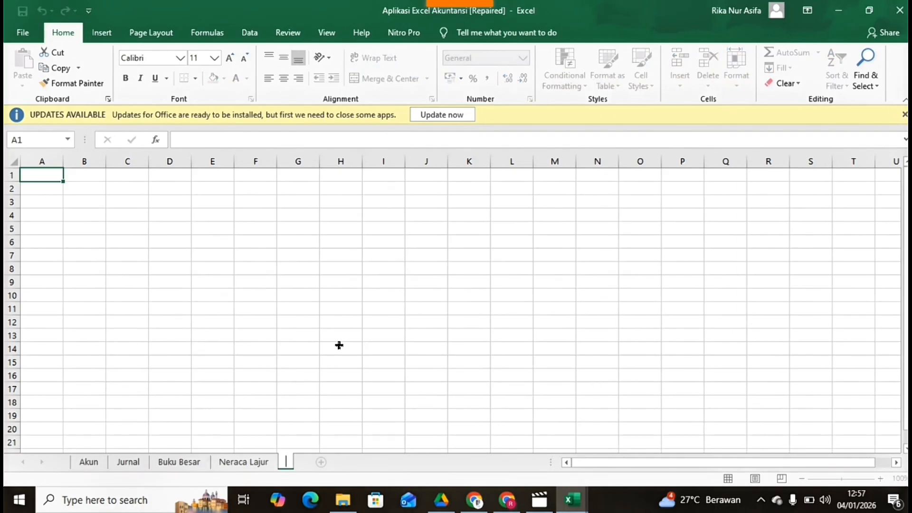
Step: Enter the report title lines "Nama Perusahaan (PT. Gaskeun)", "Neraca" and "Periode Januari 2025" in B2:B4
{"action": "left_click", "coordinate": [84, 190]}
{"action": "type", "text": "Nama Perusahaan (PT. Gaskeun"}
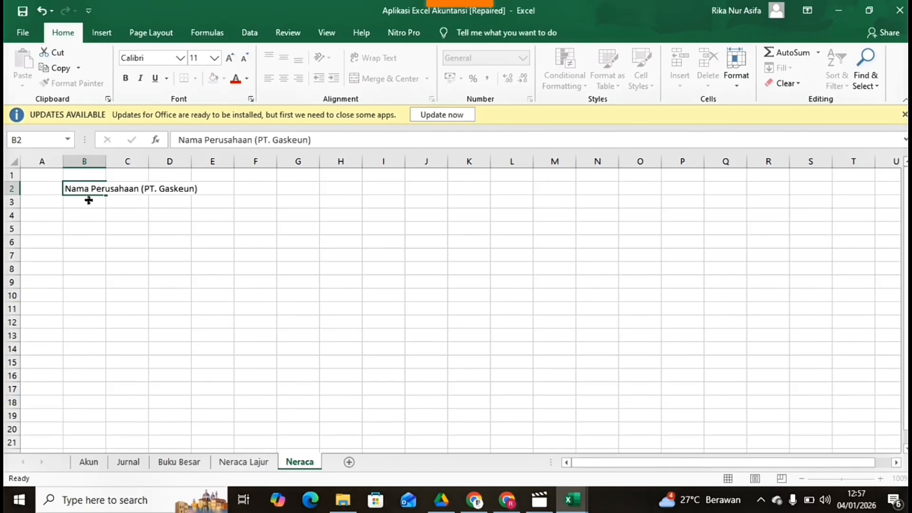
{"action": "left_click", "coordinate": [88, 200]}
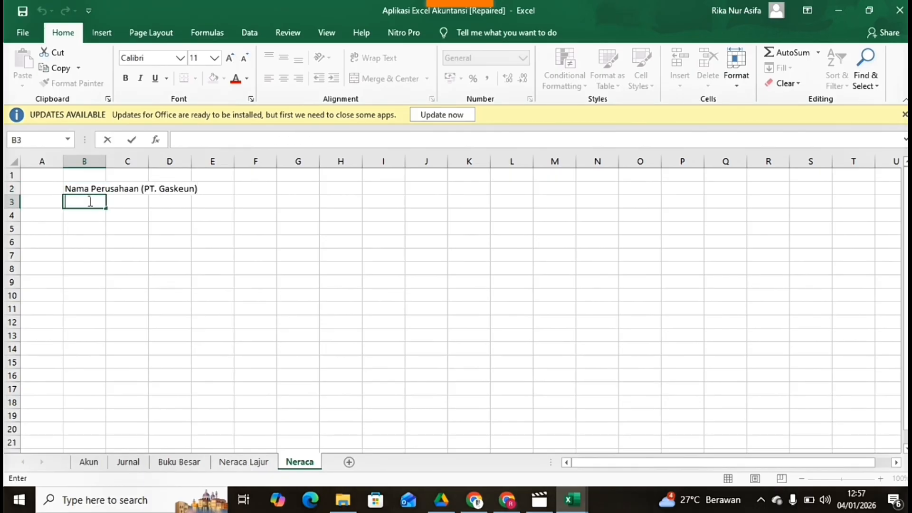
{"action": "type", "text": "Neraca"}
{"action": "key", "text": "Return"}
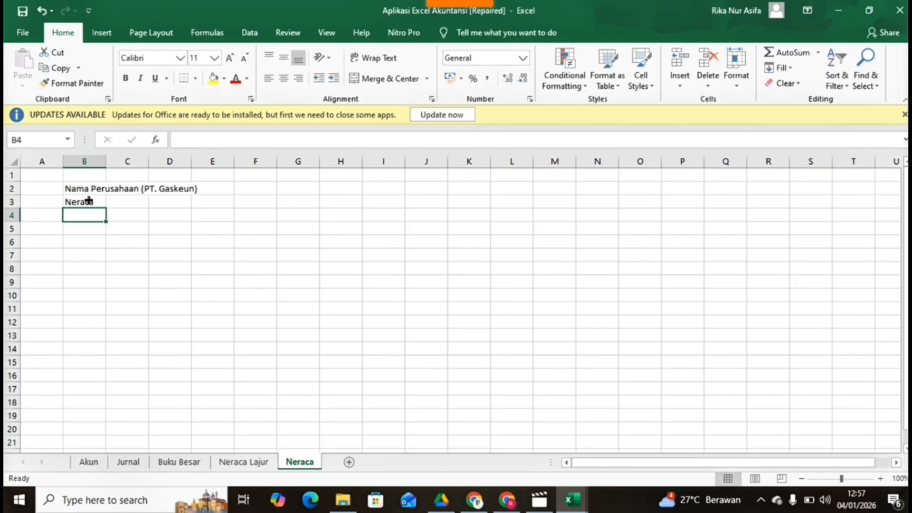
{"action": "type", "text": "Periode Januari 2025"}
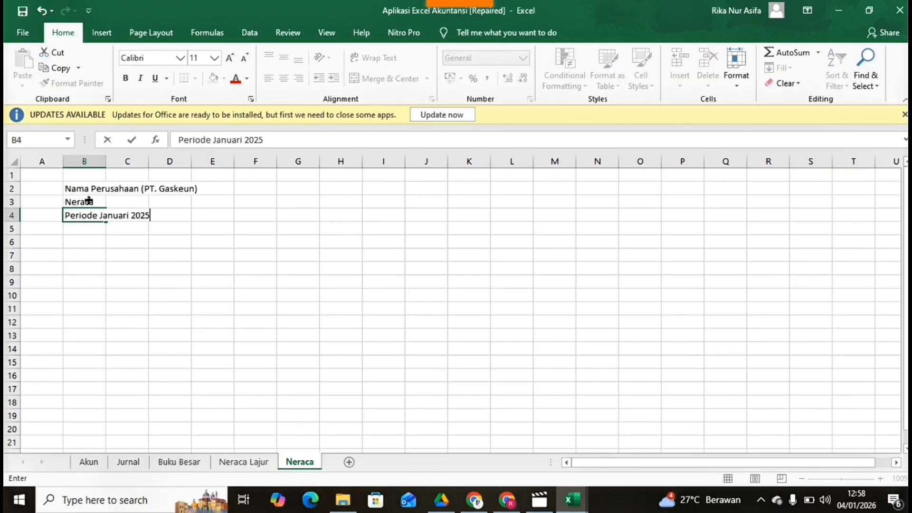
{"action": "key", "text": "Return"}
Step: Enter the table headers Kode, Nama Akun, SN, Debit, Kredit and Saldo across B6:G6
{"action": "key", "text": "Return"}
{"action": "type", "text": "Kode"}
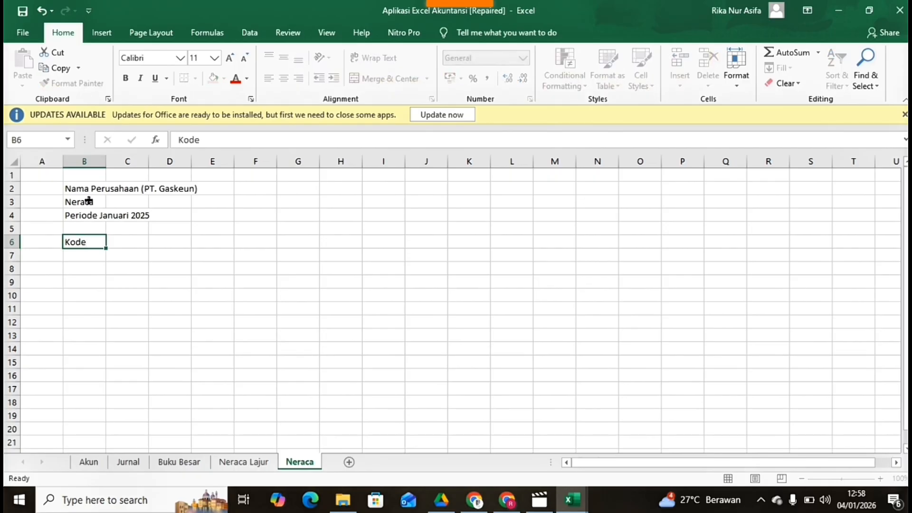
{"action": "key", "text": "Tab"}
{"action": "type", "text": "Nama"}
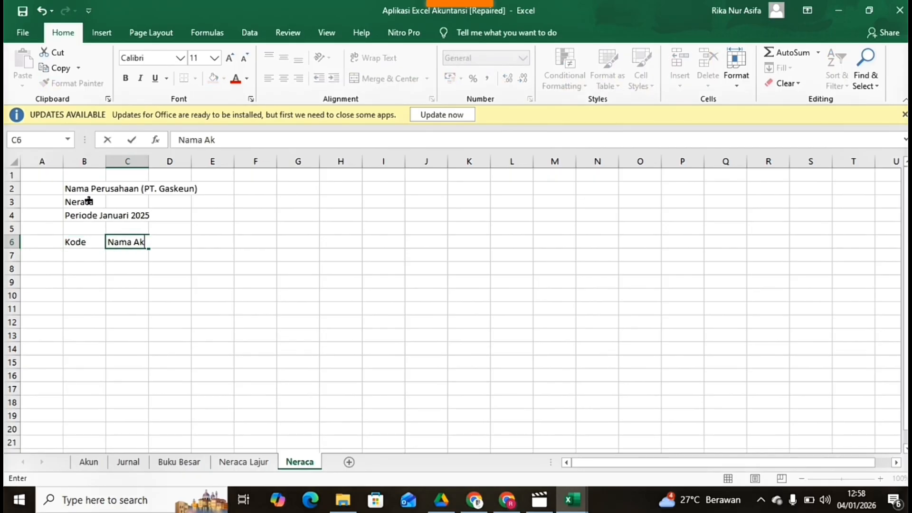
{"action": "type", "text": " Akun"}
{"action": "left_click", "coordinate": [179, 243]}
{"action": "type", "text": "S"}
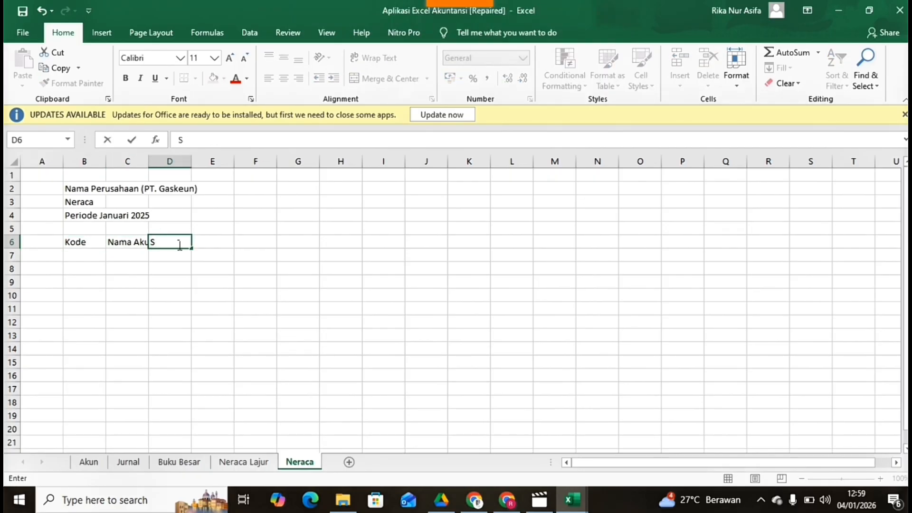
{"action": "type", "text": "N"}
{"action": "key", "text": "Tab"}
{"action": "type", "text": "d"}
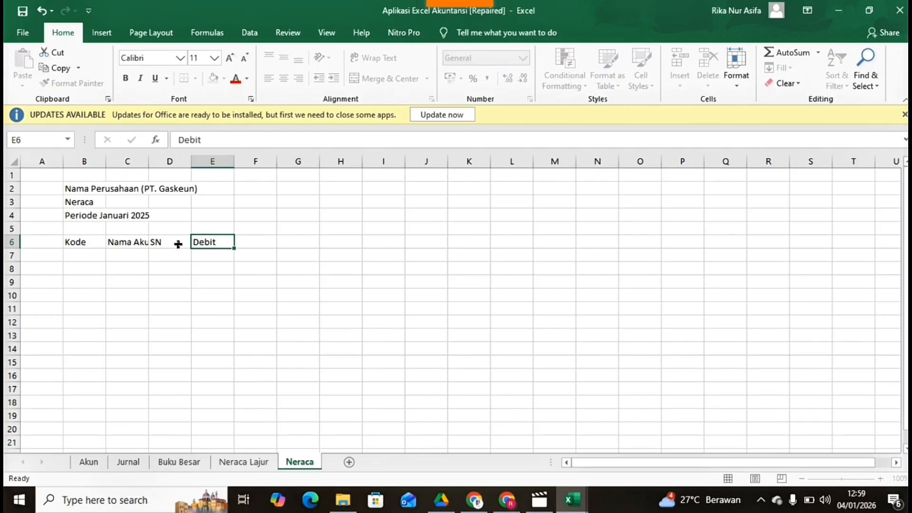
{"action": "key", "text": "Tab"}
{"action": "type", "text": "Kredit"}
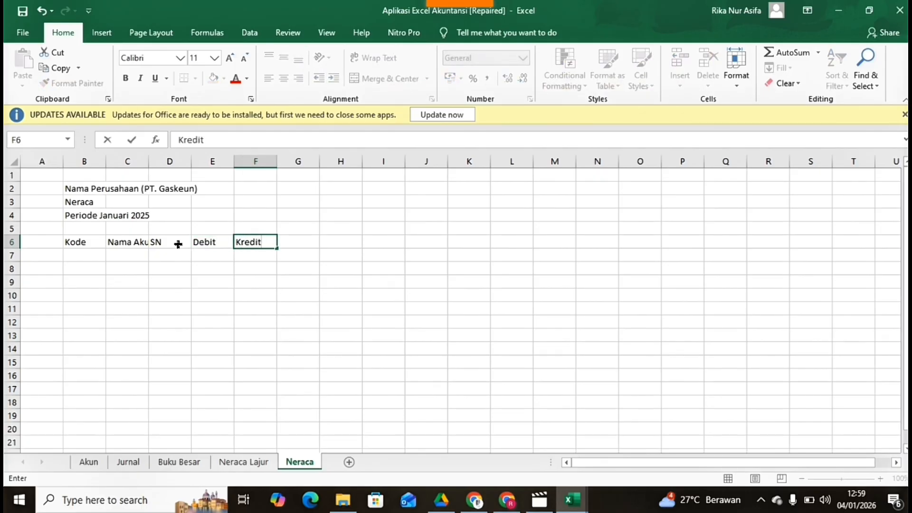
{"action": "key", "text": "Tab"}
{"action": "type", "text": "Sal"}
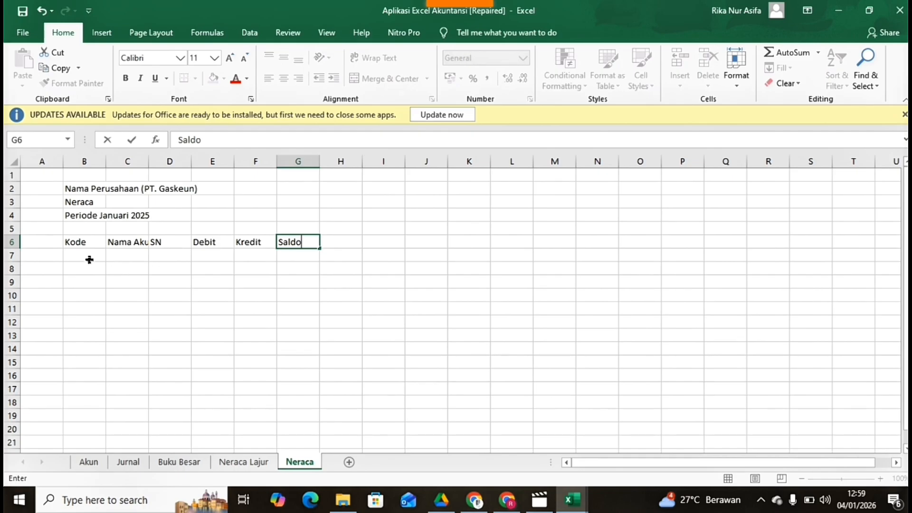
Step: Finish the Saldo header, widen the Nama Akun column, and centre and bold the header row B6:G6
{"action": "type", "text": "do"}
{"action": "left_click", "coordinate": [147, 174]}
{"action": "left_click_drag", "start_coordinate": [149, 166], "coordinate": [282, 162]}
{"action": "left_click_drag", "start_coordinate": [94, 236], "coordinate": [415, 241]}
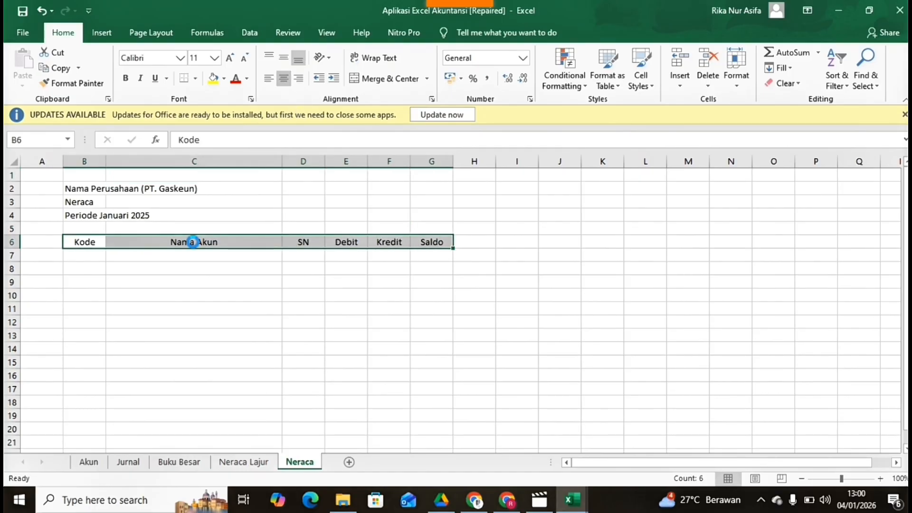
{"action": "key", "text": "ctrl+b"}
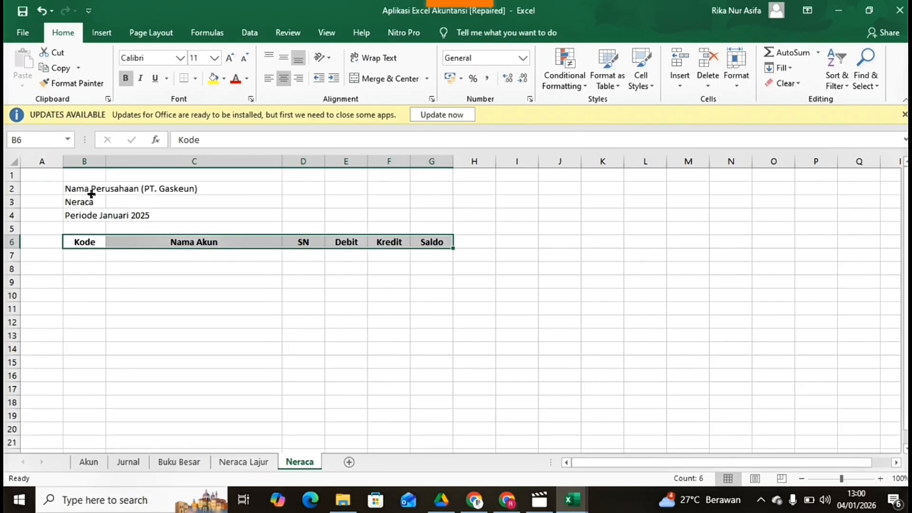
Step: Merge and centre each of the three report title lines in rows 2 to 4 across columns B to G
{"action": "left_click_drag", "start_coordinate": [91, 193], "coordinate": [435, 190]}
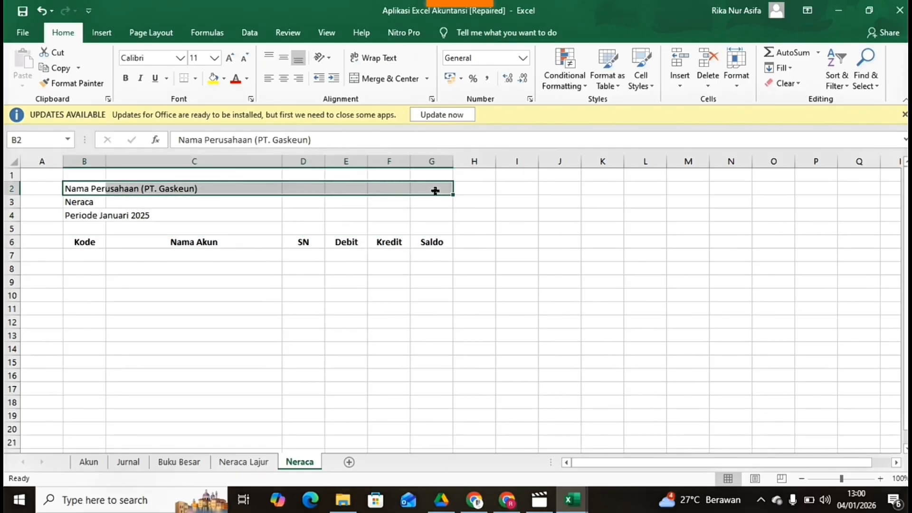
{"action": "left_click", "coordinate": [385, 79]}
{"action": "left_click_drag", "start_coordinate": [84, 201], "coordinate": [427, 205]}
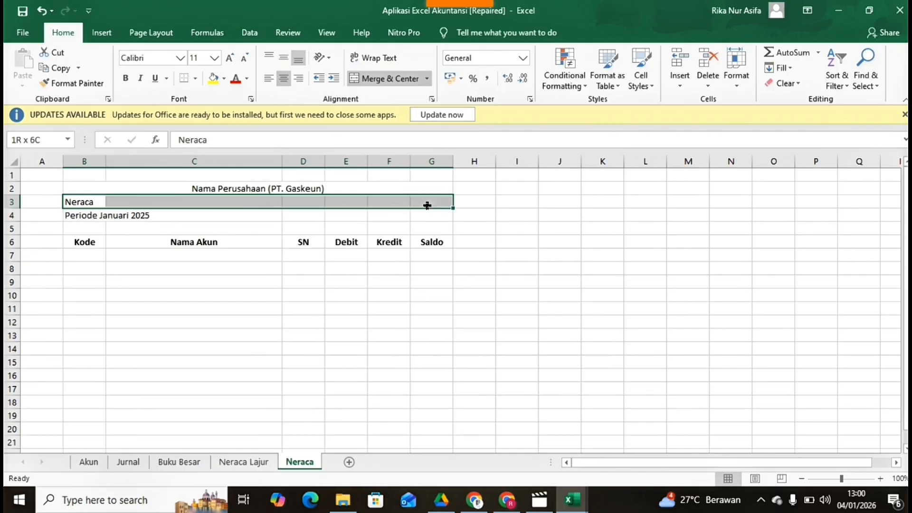
{"action": "left_click", "coordinate": [376, 81]}
{"action": "left_click_drag", "start_coordinate": [108, 216], "coordinate": [433, 215]}
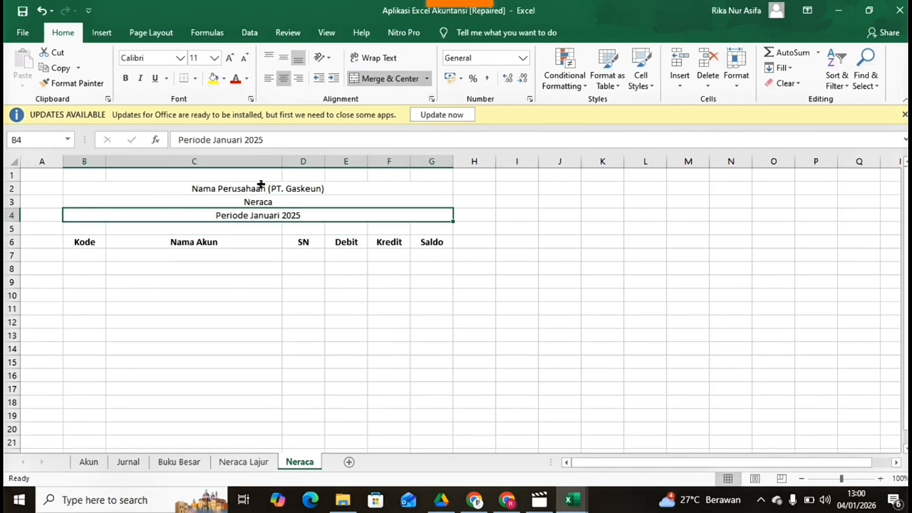
Step: Make the title block in rows 2 to 4 bold with a light blue fill
{"action": "left_click_drag", "start_coordinate": [261, 187], "coordinate": [249, 212]}
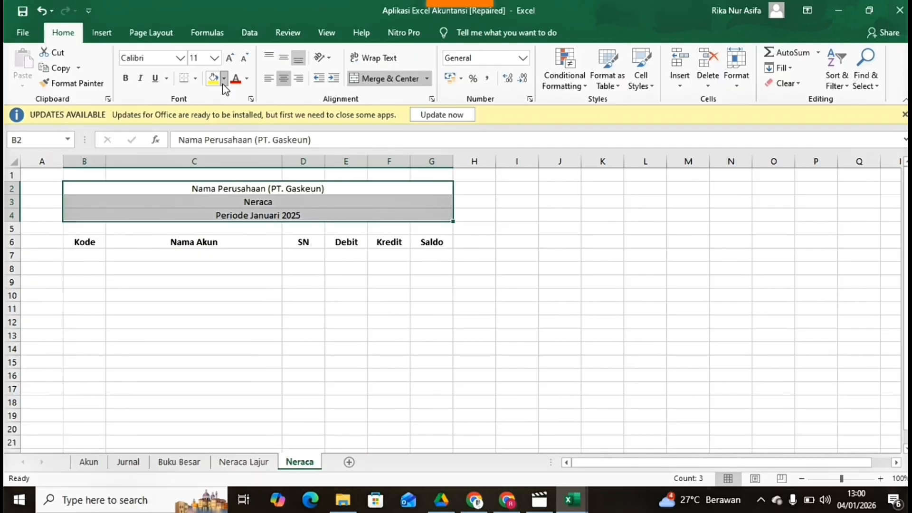
{"action": "left_click", "coordinate": [223, 79]}
{"action": "left_click", "coordinate": [305, 124]}
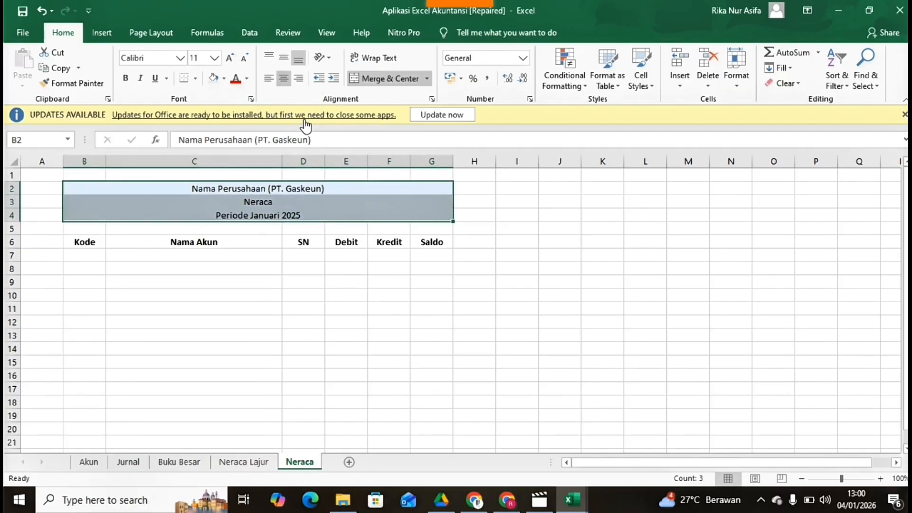
Step: Copy the account codes 1-111 to 6-111 from the Akun sheet into the Neraca sheet's Kode column, starting at B7
{"action": "left_click", "coordinate": [100, 254]}
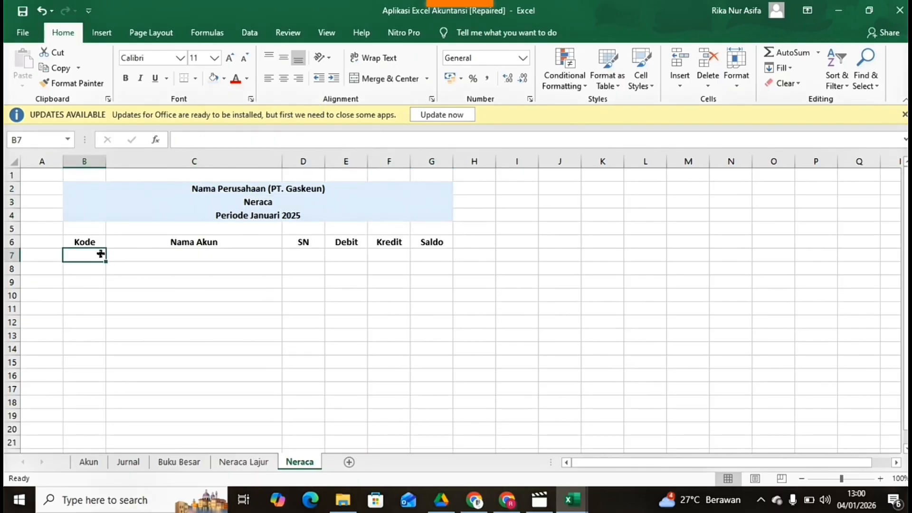
{"action": "left_click", "coordinate": [87, 462]}
{"action": "scroll", "coordinate": [49, 291], "scroll_direction": "up", "scroll_amount": 4}
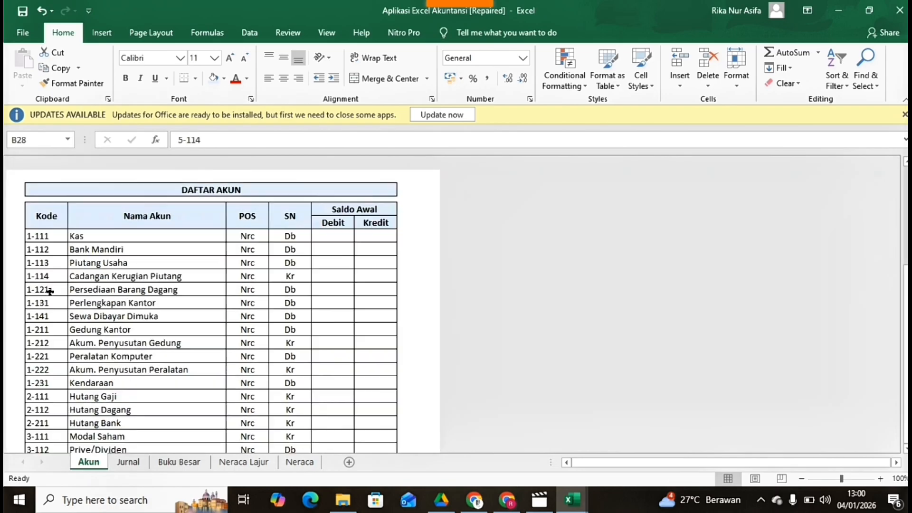
{"action": "left_click_drag", "start_coordinate": [50, 236], "coordinate": [52, 414]}
{"action": "key", "text": "ctrl+c"}
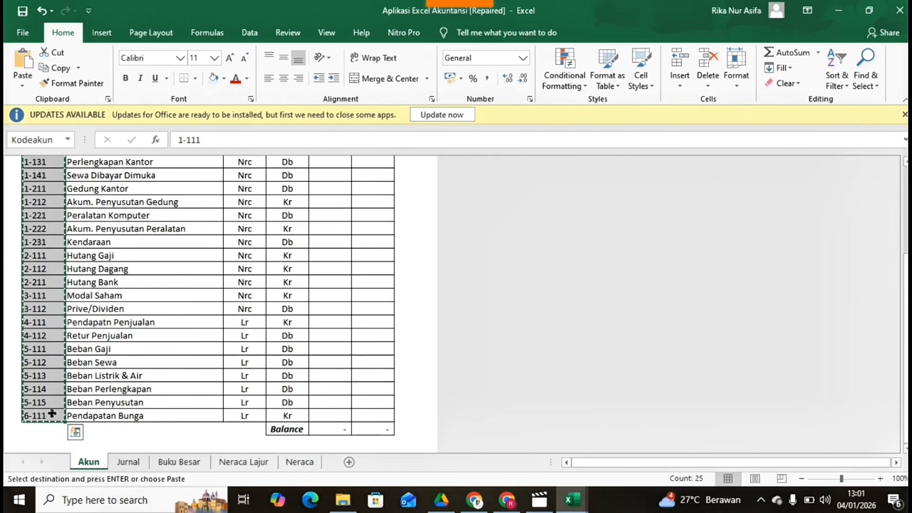
{"action": "left_click", "coordinate": [299, 461]}
{"action": "key", "text": "ctrl+v"}
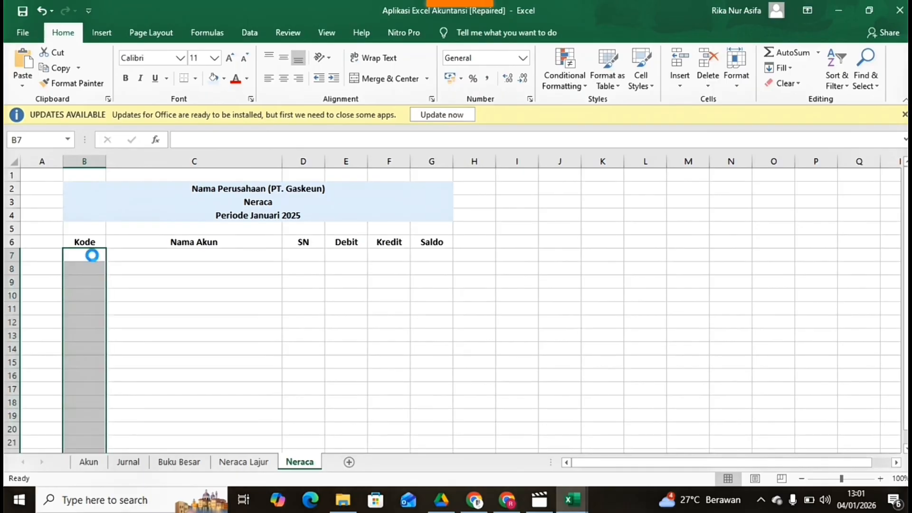
Step: Copy the account names Kas to Pendapatan Bunga from the Akun sheet into the Neraca sheet's Nama Akun column, starting at C7
{"action": "left_click", "coordinate": [149, 284]}
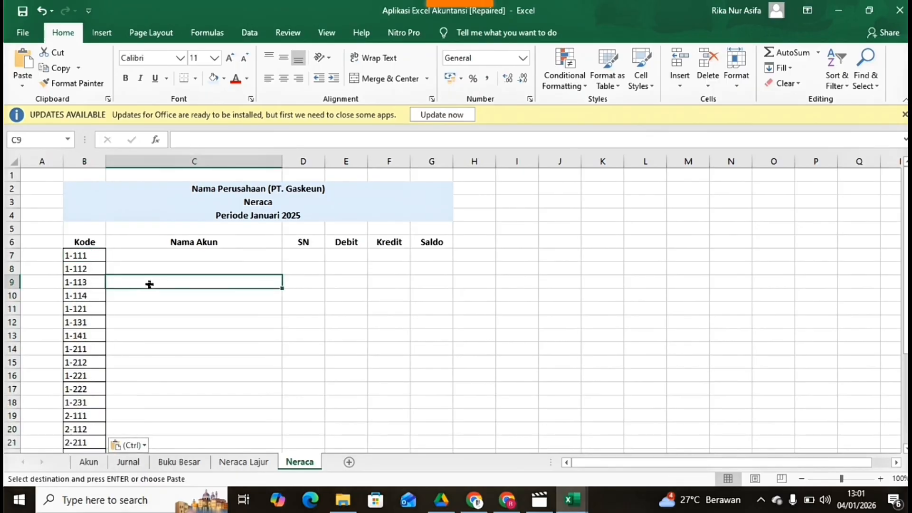
{"action": "left_click", "coordinate": [126, 258]}
{"action": "left_click", "coordinate": [101, 463]}
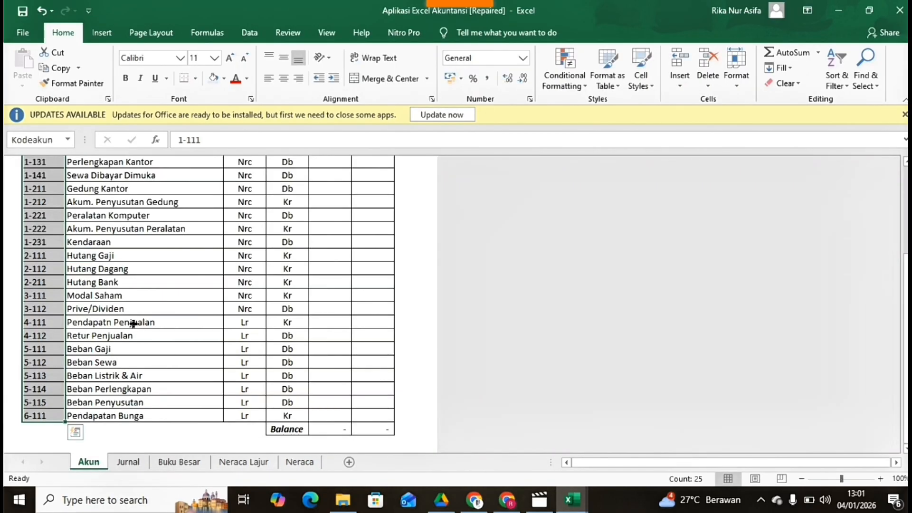
{"action": "scroll", "coordinate": [132, 309], "scroll_direction": "up", "scroll_amount": 5}
{"action": "left_click", "coordinate": [165, 224]}
{"action": "left_click_drag", "start_coordinate": [164, 224], "coordinate": [157, 442]}
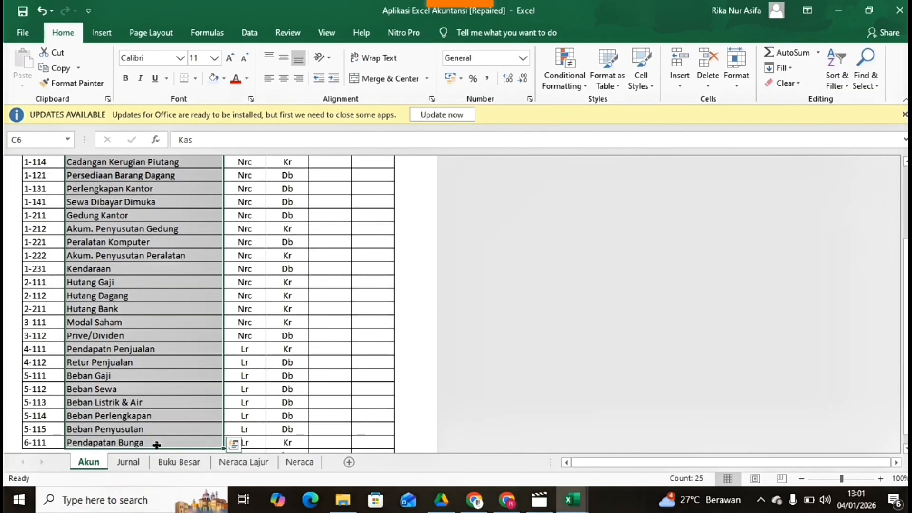
{"action": "key", "text": "ctrl+c"}
{"action": "left_click", "coordinate": [299, 462]}
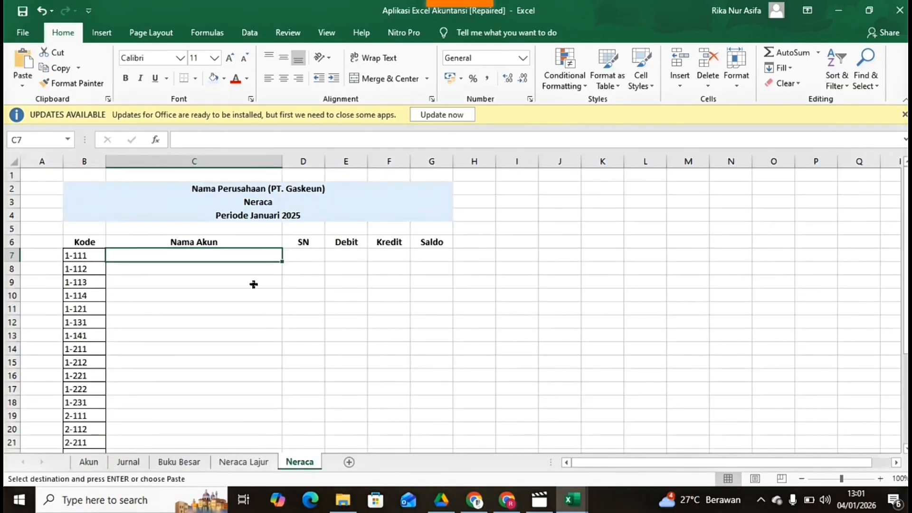
{"action": "key", "text": "ctrl+v"}
{"action": "left_click", "coordinate": [259, 309]}
Step: Remove the cell borders from the pasted account codes and names in B7:C31
{"action": "scroll", "coordinate": [310, 336], "scroll_direction": "down", "scroll_amount": 1}
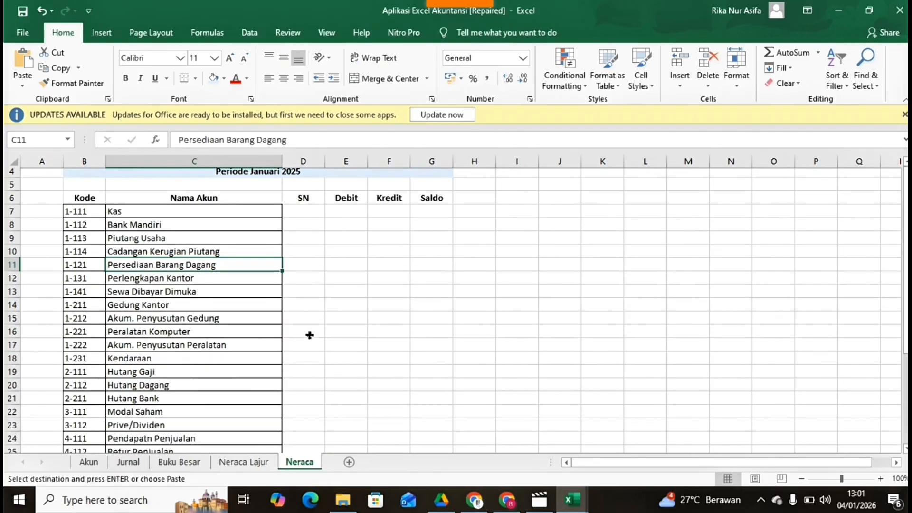
{"action": "left_click_drag", "start_coordinate": [76, 211], "coordinate": [235, 433]}
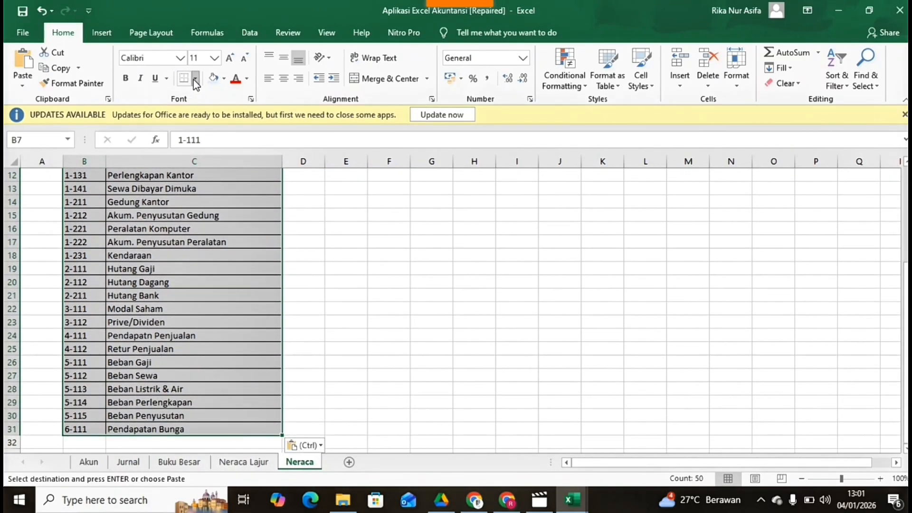
{"action": "left_click", "coordinate": [194, 78]}
{"action": "left_click", "coordinate": [202, 178]}
{"action": "scroll", "coordinate": [173, 317], "scroll_direction": "up", "scroll_amount": 4}
{"action": "left_click", "coordinate": [174, 317]}
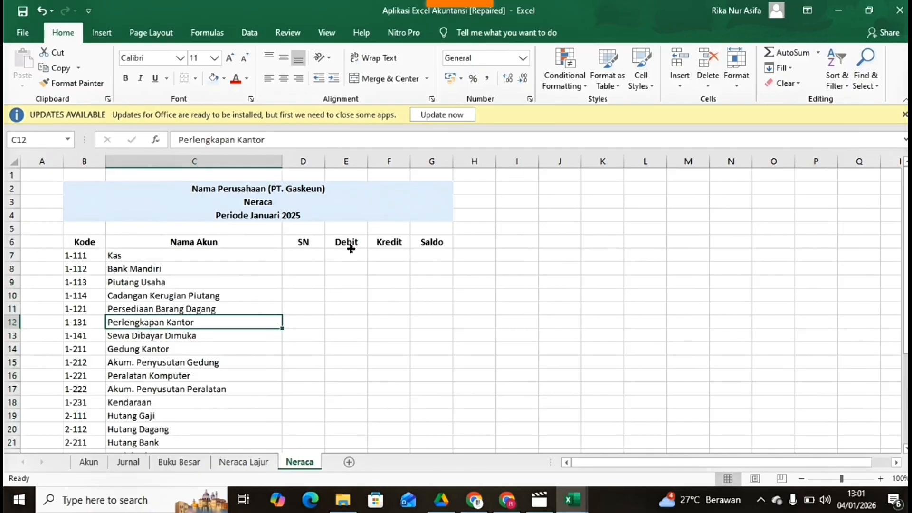
Step: Start a VLOOKUP formula in D7 that looks up B7 in the range B4:E30 of the Akun sheet
{"action": "left_click", "coordinate": [304, 253]}
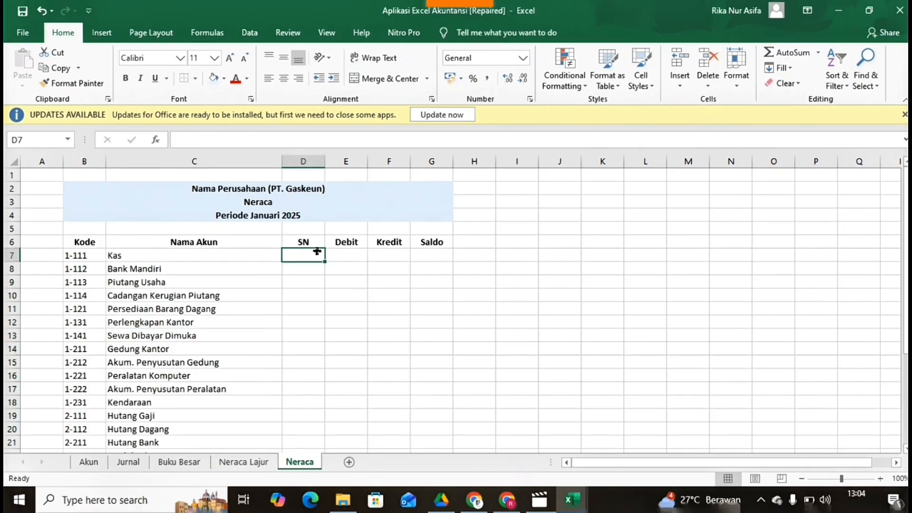
{"action": "type", "text": "=vloo"}
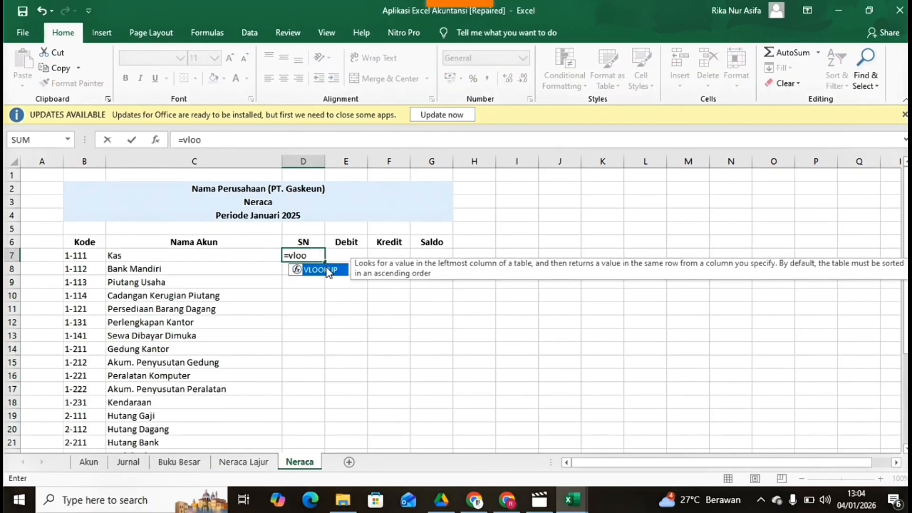
{"action": "double_click", "coordinate": [328, 269]}
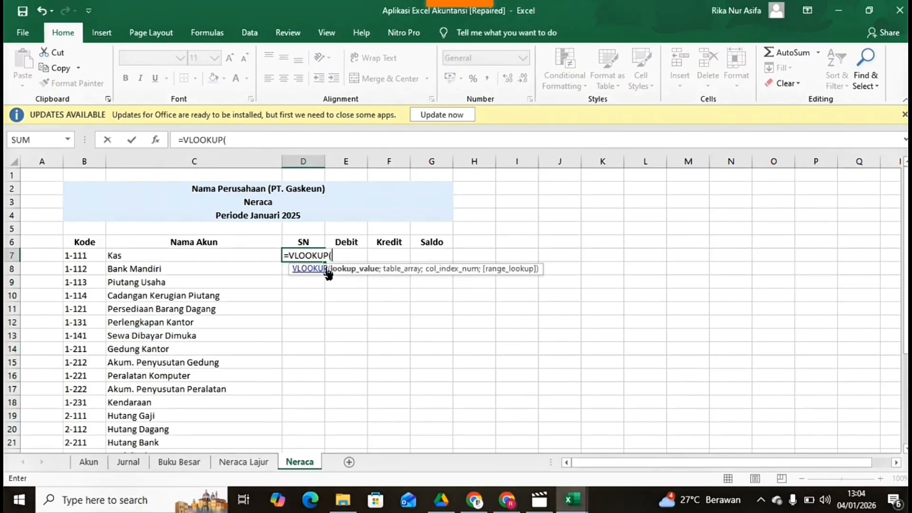
{"action": "left_click", "coordinate": [83, 256]}
{"action": "type", "text": ";"}
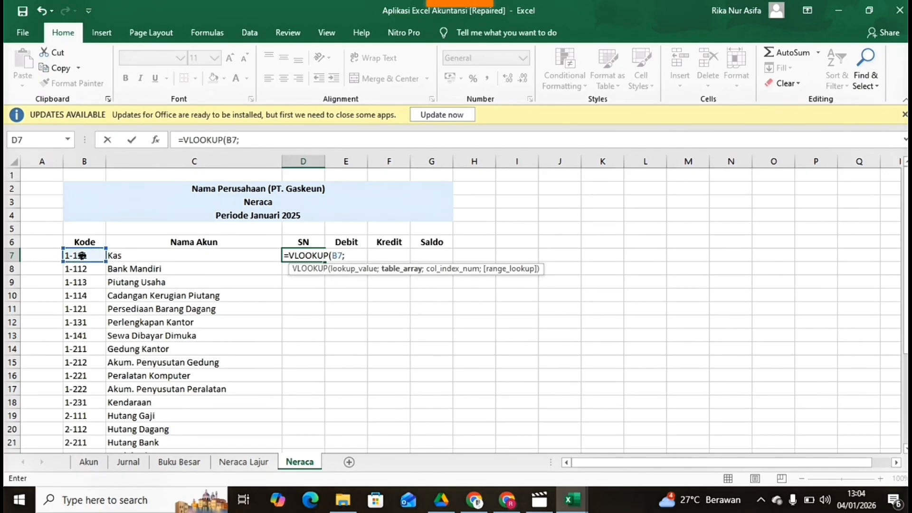
{"action": "left_click", "coordinate": [88, 462]}
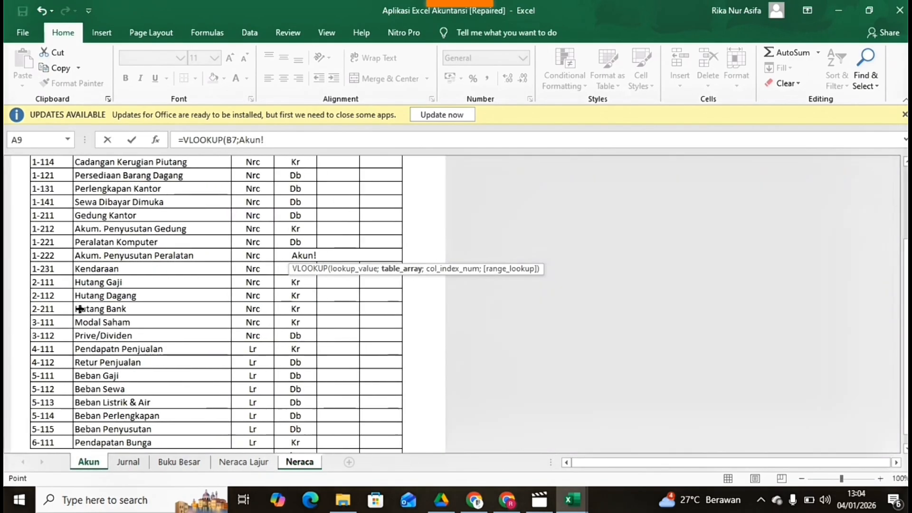
{"action": "scroll", "coordinate": [75, 332], "scroll_direction": "up", "scroll_amount": 2}
{"action": "left_click_drag", "start_coordinate": [38, 192], "coordinate": [286, 416]}
Step: Make the D7 table range absolute as $B$4:$E$30 and complete the formula with column index 4 and range lookup 0
{"action": "left_click", "coordinate": [296, 139]}
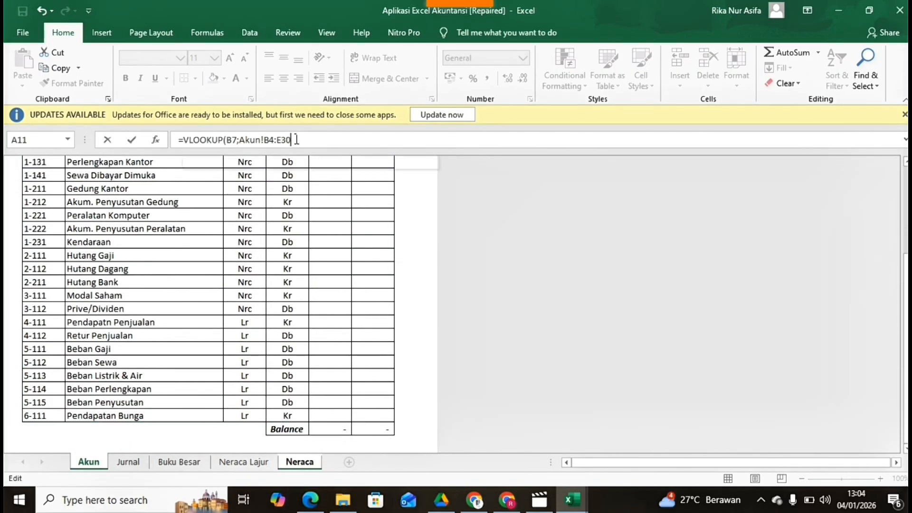
{"action": "key", "text": "F4"}
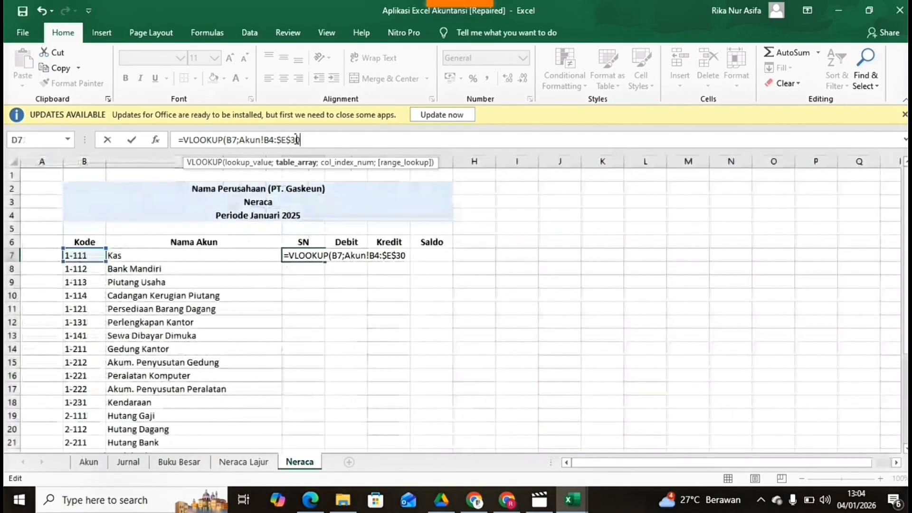
{"action": "left_click", "coordinate": [266, 140]}
{"action": "key", "text": "F4"}
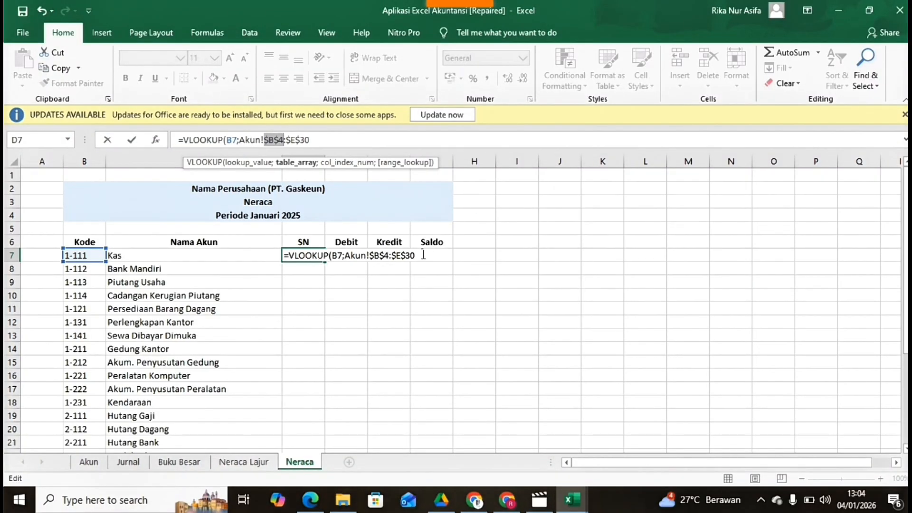
{"action": "left_click", "coordinate": [340, 136]}
{"action": "type", "text": ";"}
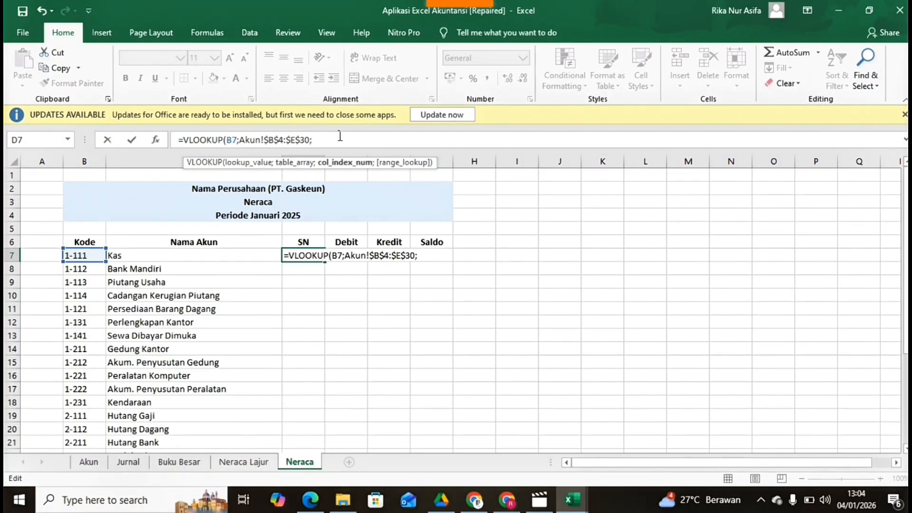
{"action": "type", "text": "4;0)"}
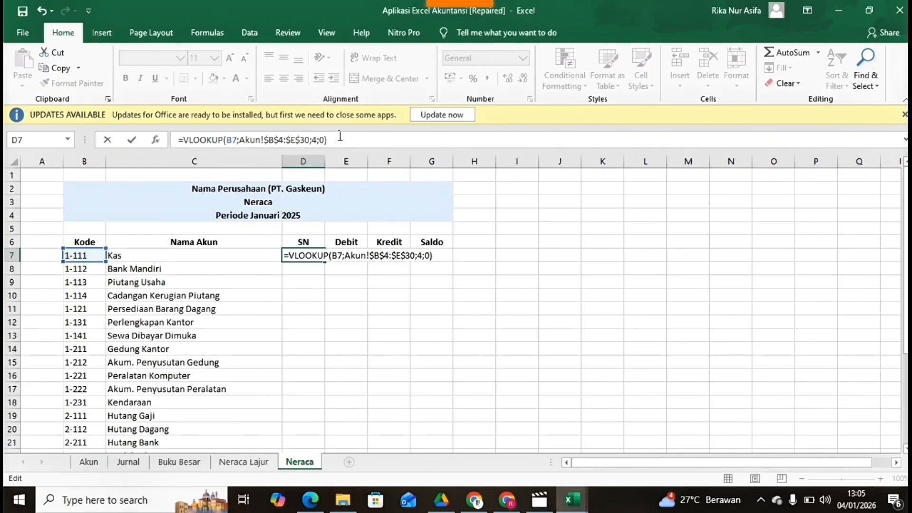
{"action": "key", "text": "Return"}
Step: Fill the D7 formula down the SN column to row 31
{"action": "left_click", "coordinate": [309, 257]}
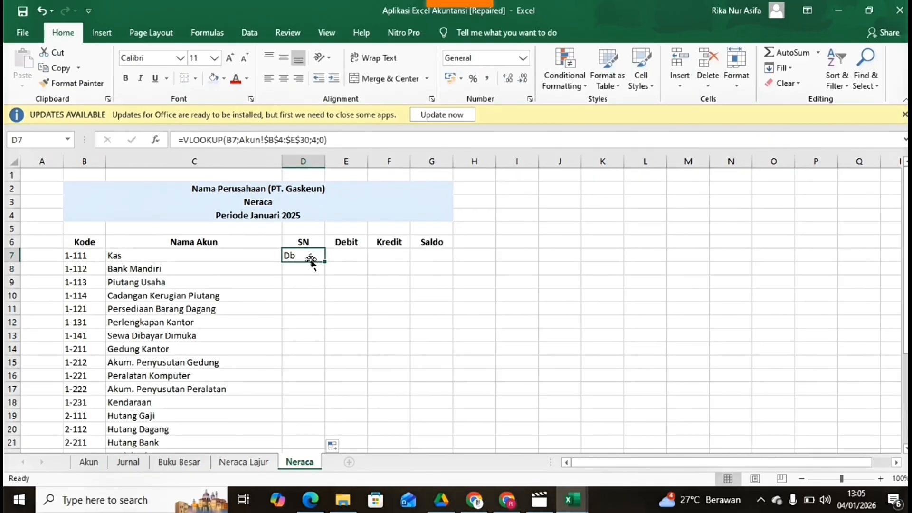
{"action": "left_click_drag", "start_coordinate": [328, 261], "coordinate": [318, 418]}
{"action": "left_click", "coordinate": [319, 320]}
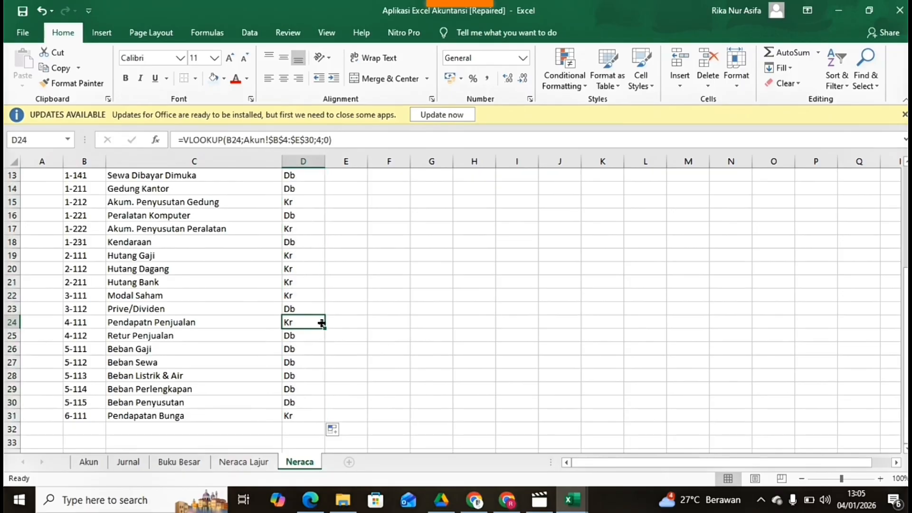
{"action": "scroll", "coordinate": [328, 382], "scroll_direction": "up", "scroll_amount": 4}
Step: Start a VLOOKUP formula in E7 that looks up B7 in the named range NeracaLajur
{"action": "left_click", "coordinate": [357, 251]}
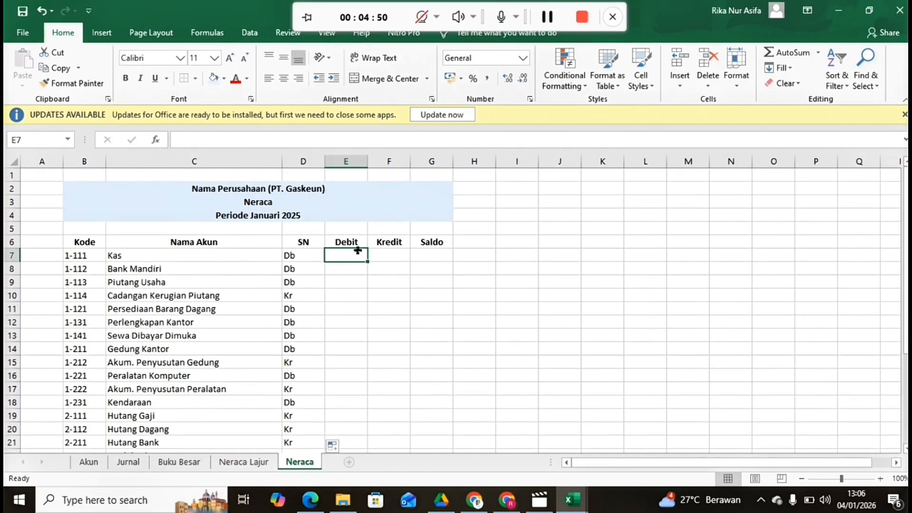
{"action": "type", "text": "=vlook"}
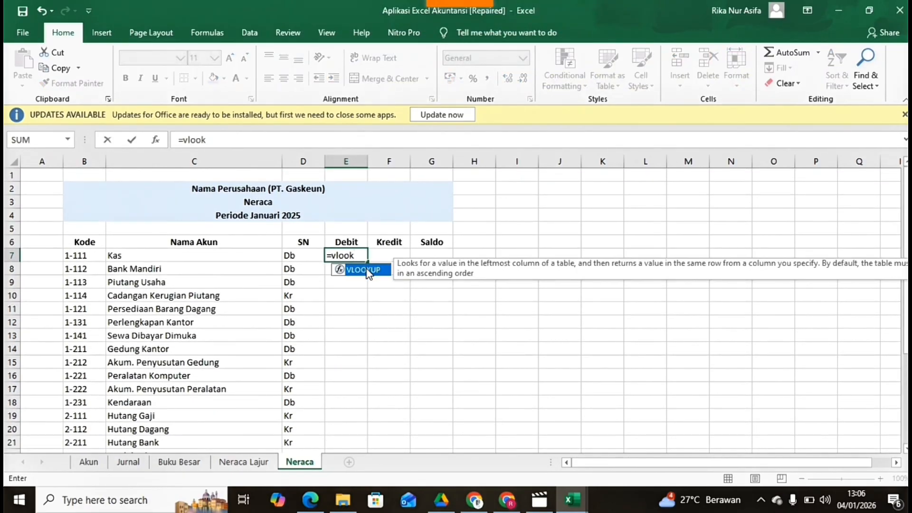
{"action": "double_click", "coordinate": [368, 269]}
{"action": "left_click", "coordinate": [91, 257]}
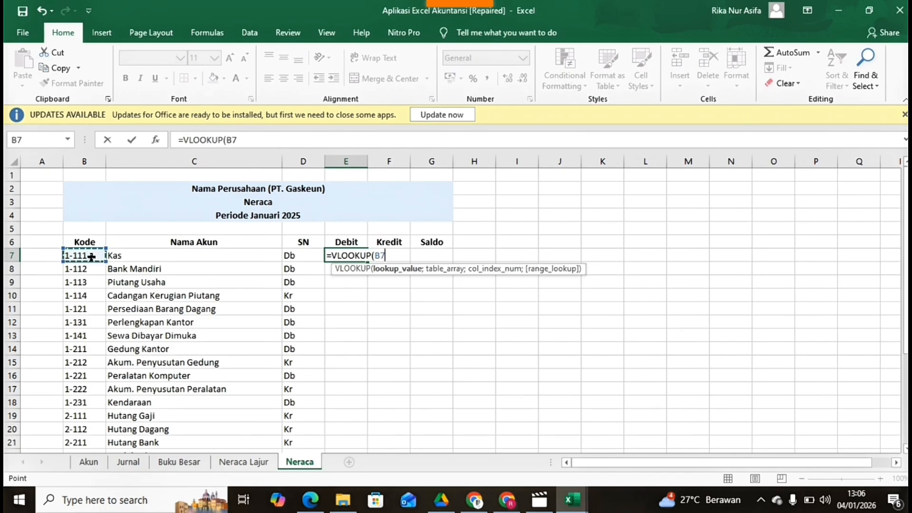
{"action": "type", "text": ";"}
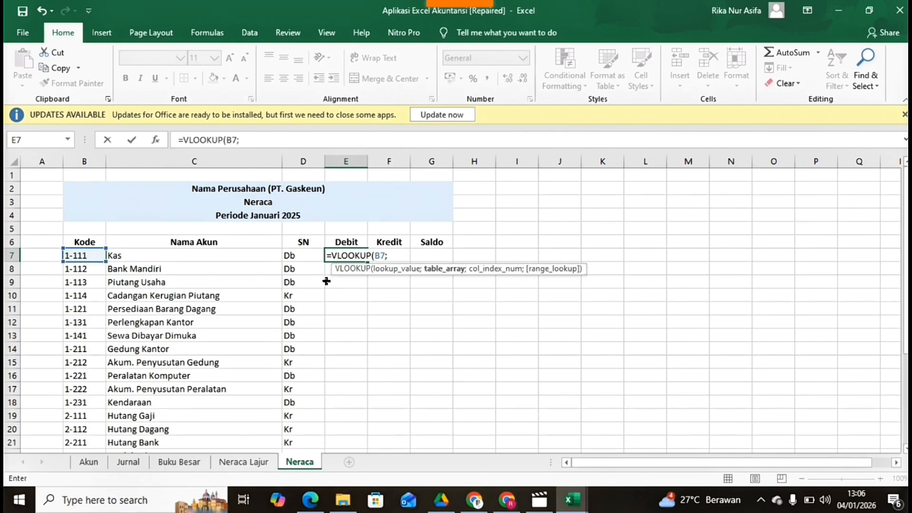
{"action": "type", "text": "nera"}
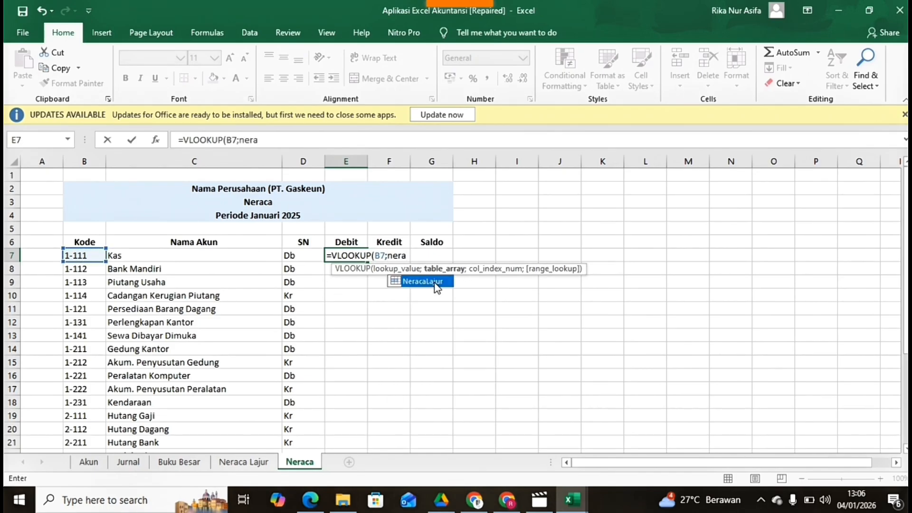
{"action": "double_click", "coordinate": [434, 283]}
{"action": "left_click", "coordinate": [433, 281]}
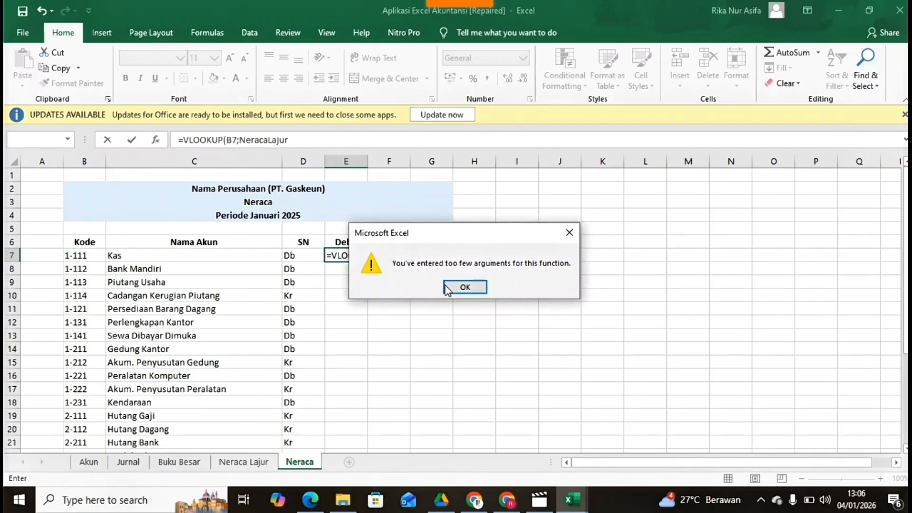
{"action": "left_click", "coordinate": [449, 286]}
{"action": "left_click", "coordinate": [438, 255]}
Step: Complete the E7 formula with column index 17 and range lookup 0
{"action": "type", "text": ";"}
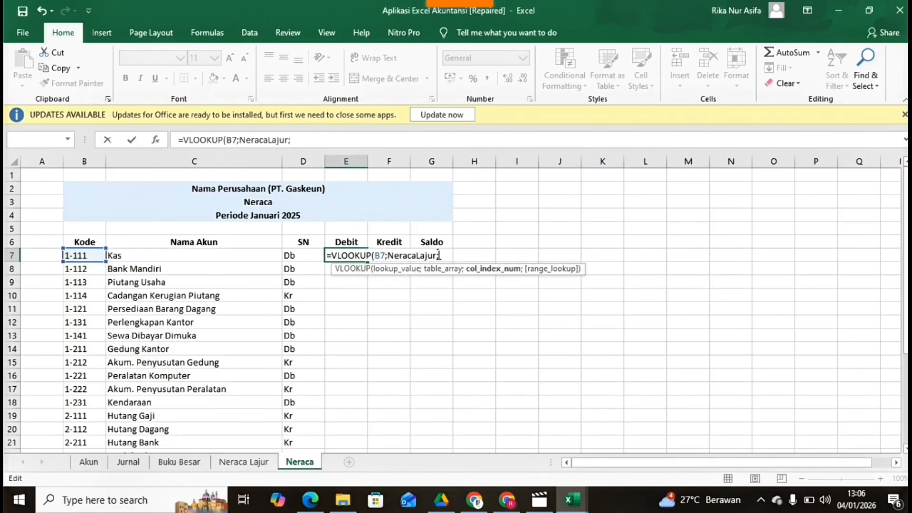
{"action": "type", "text": "17;0)"}
{"action": "key", "text": "Return"}
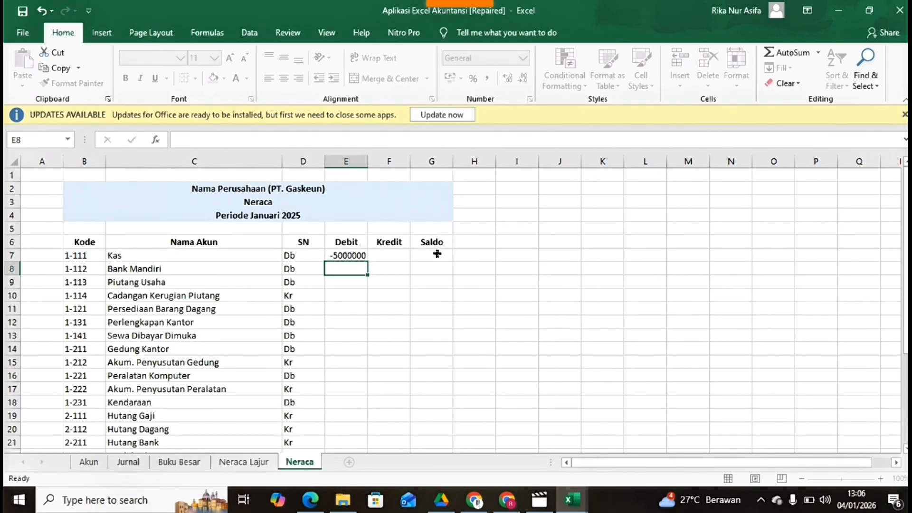
Step: Widen column E and fill the E7 formula down the Debit column to row 31
{"action": "left_click_drag", "start_coordinate": [368, 162], "coordinate": [388, 161]}
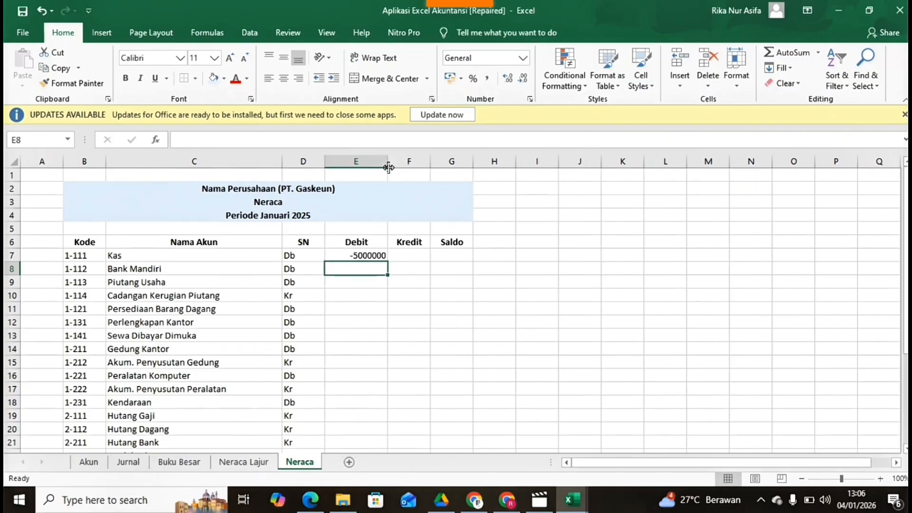
{"action": "left_click", "coordinate": [360, 255]}
{"action": "left_click_drag", "start_coordinate": [385, 263], "coordinate": [371, 429]}
{"action": "scroll", "coordinate": [358, 346], "scroll_direction": "up", "scroll_amount": 4}
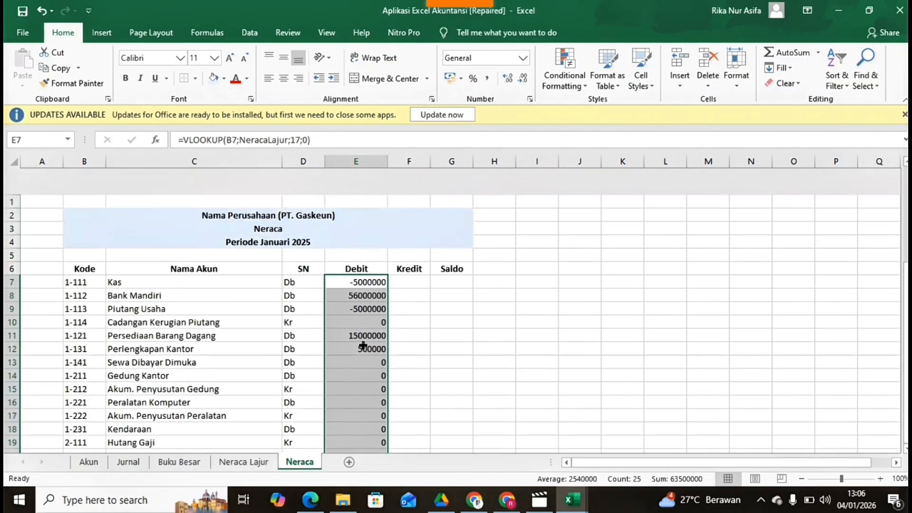
Step: Apply the Rupiah accounting format to E6:G31 and widen column E to fit the Debit amounts
{"action": "left_click_drag", "start_coordinate": [352, 242], "coordinate": [444, 358]}
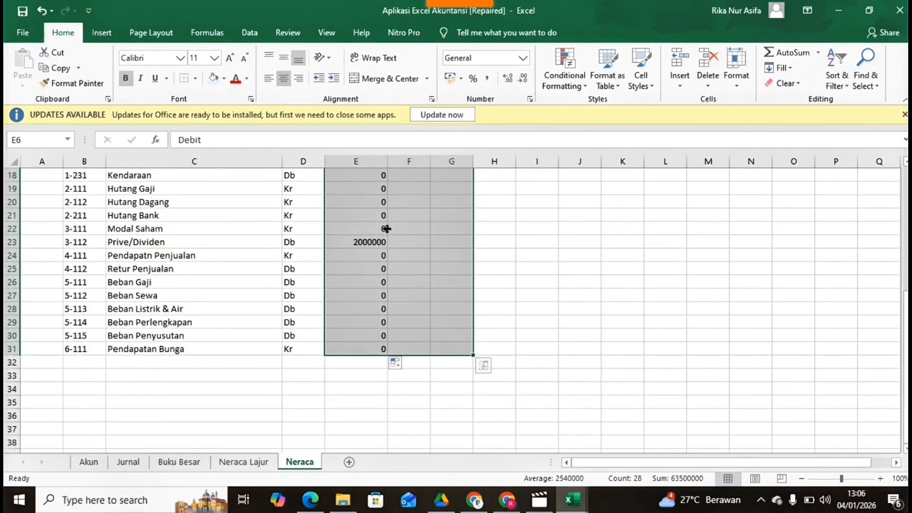
{"action": "left_click", "coordinate": [449, 80]}
{"action": "left_click", "coordinate": [398, 296]}
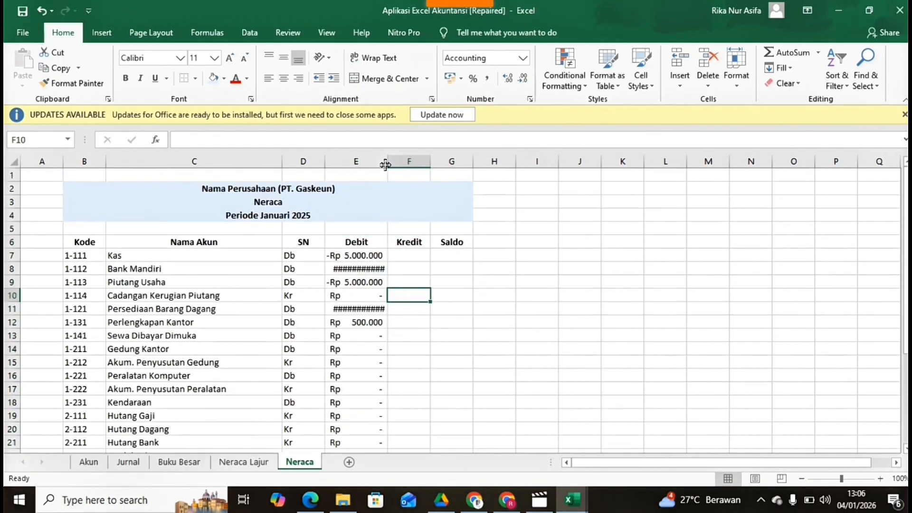
{"action": "left_click_drag", "start_coordinate": [386, 165], "coordinate": [395, 164]}
Step: Copy the text of the E7 VLOOKUP formula into F7, keeping its reference to B7
{"action": "double_click", "coordinate": [407, 257]}
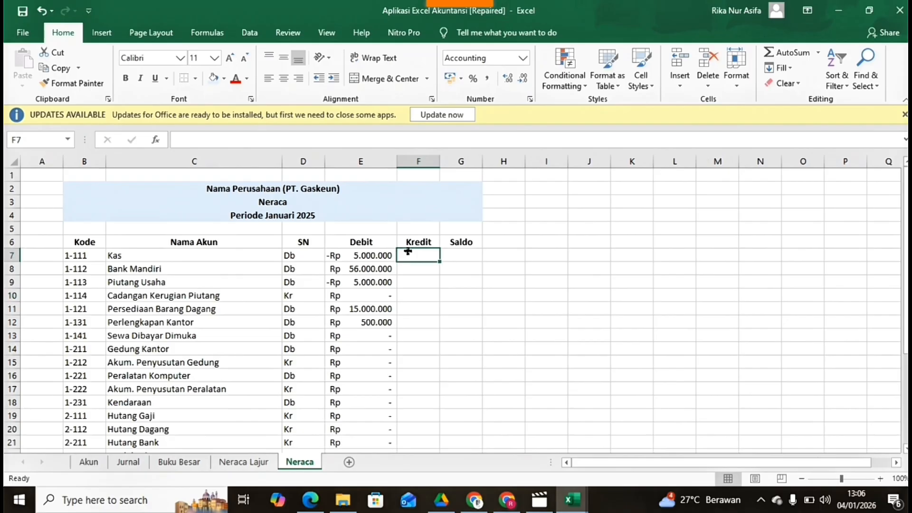
{"action": "double_click", "coordinate": [378, 260]}
{"action": "left_click_drag", "start_coordinate": [326, 256], "coordinate": [465, 252]}
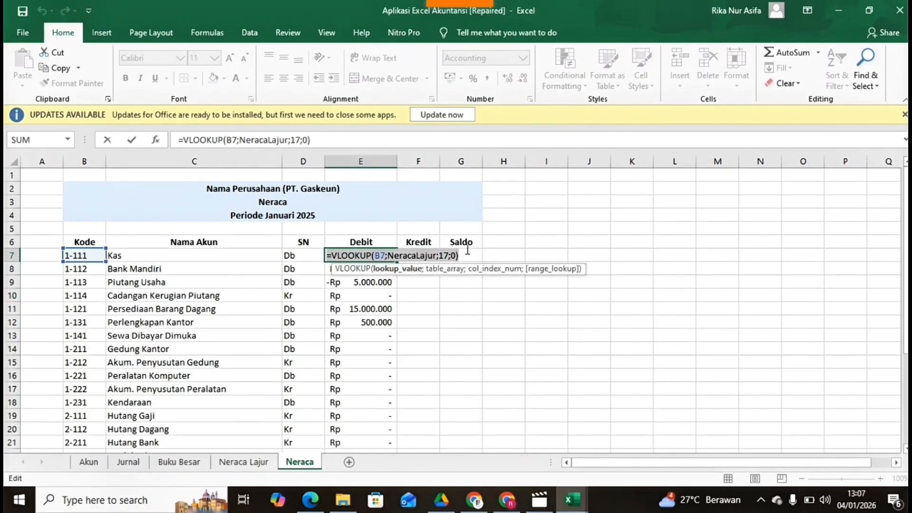
{"action": "key", "text": "ctrl+c"}
{"action": "left_click", "coordinate": [466, 252]}
{"action": "key", "text": "Return"}
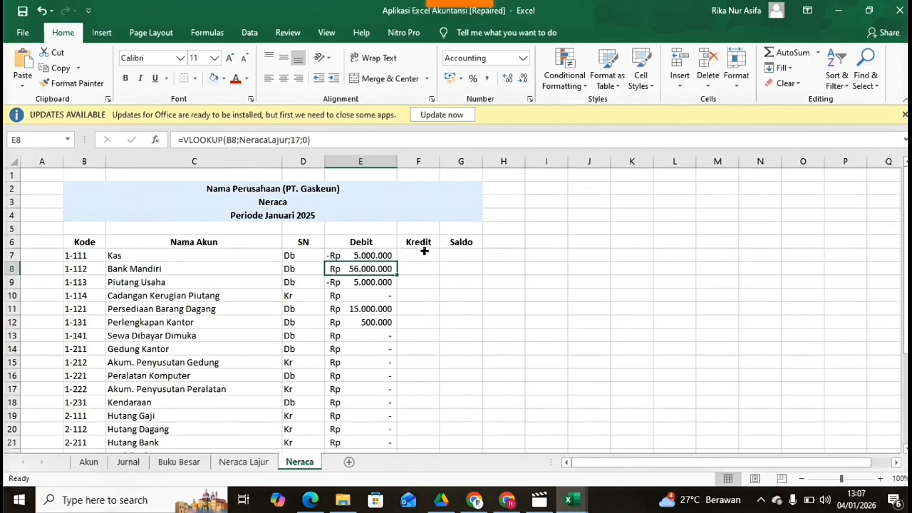
{"action": "double_click", "coordinate": [424, 252]}
{"action": "key", "text": "ctrl+v"}
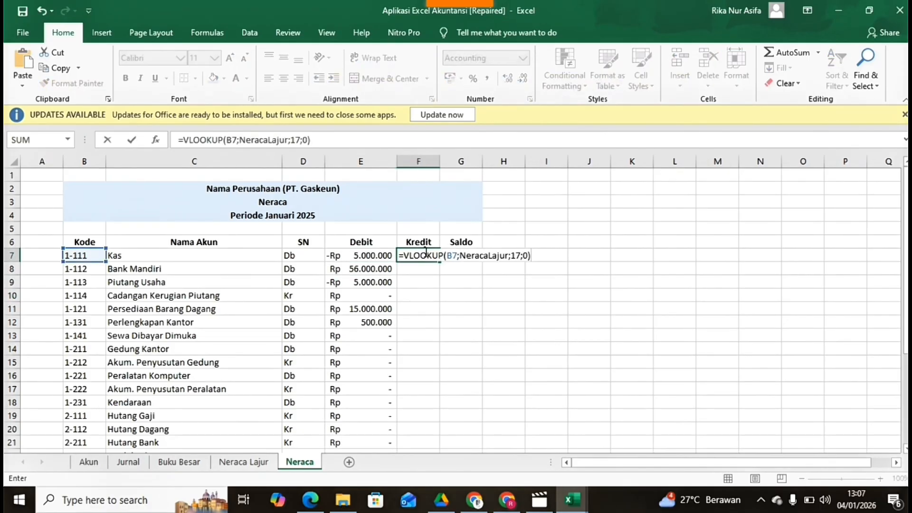
Step: Change the column index of the VLOOKUP formula in F7 to 18
{"action": "left_click", "coordinate": [521, 255]}
{"action": "key", "text": "BackSpace"}
{"action": "type", "text": "8"}
{"action": "key", "text": "Return"}
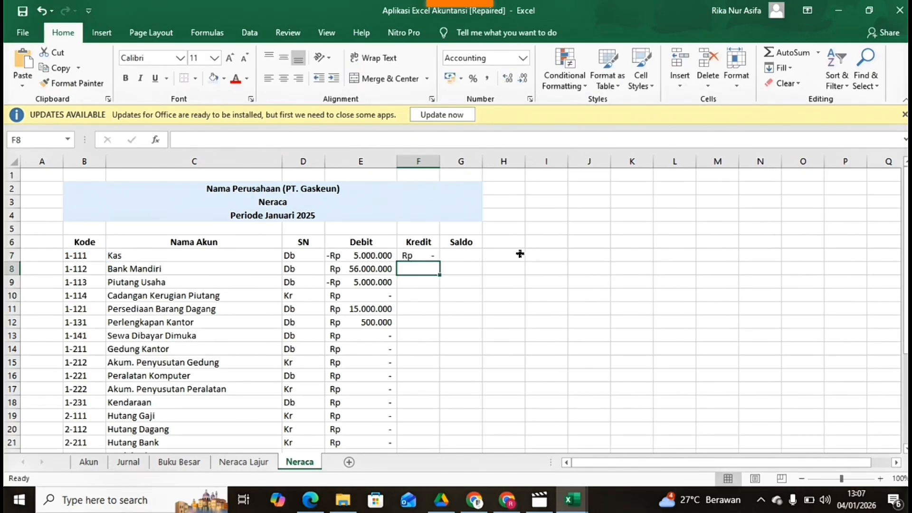
Step: Fill the F7 formula down the Kredit column to row 31 and widen column F to fit the amounts
{"action": "left_click", "coordinate": [521, 255]}
{"action": "left_click", "coordinate": [437, 256]}
{"action": "left_click_drag", "start_coordinate": [437, 256], "coordinate": [434, 430]}
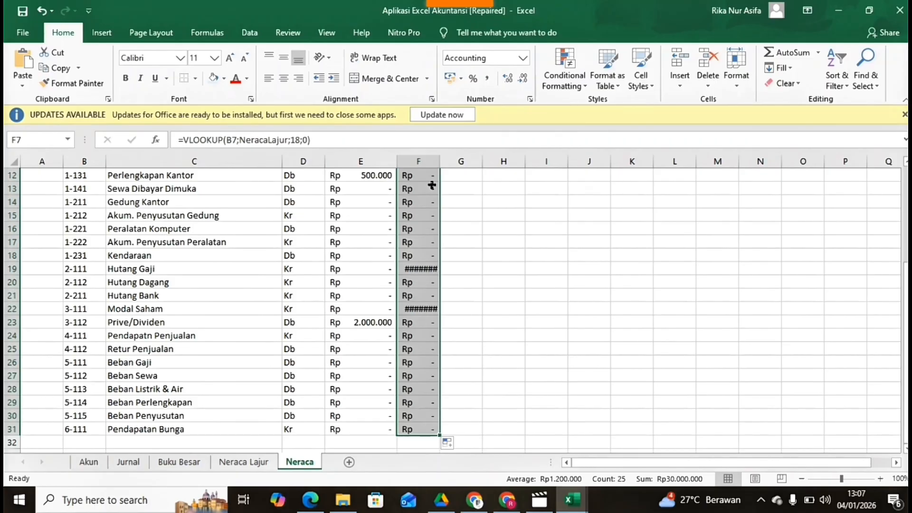
{"action": "left_click_drag", "start_coordinate": [438, 164], "coordinate": [461, 163]}
{"action": "left_click", "coordinate": [498, 245]}
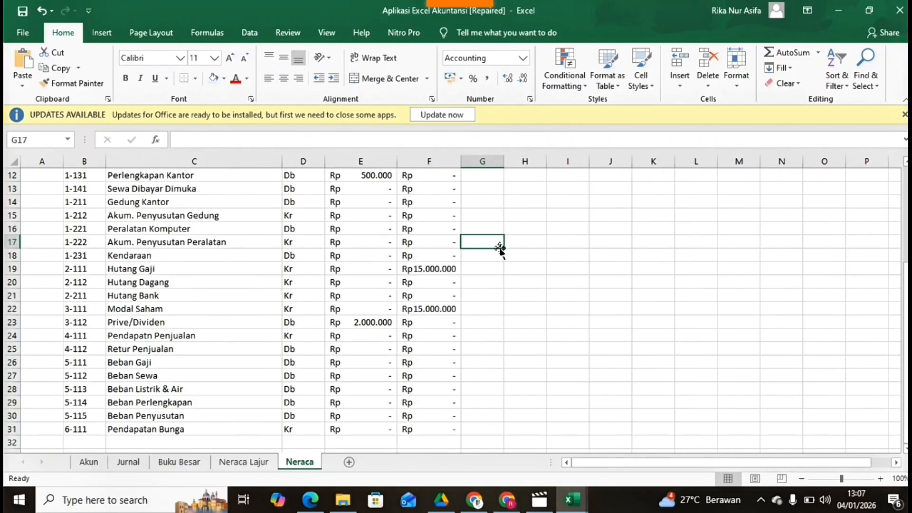
Step: Start an IF formula in G7 that tests whether D7 equals "Db"
{"action": "scroll", "coordinate": [499, 247], "scroll_direction": "up", "scroll_amount": 4}
{"action": "left_click", "coordinate": [475, 253]}
{"action": "type", "text": "=if"}
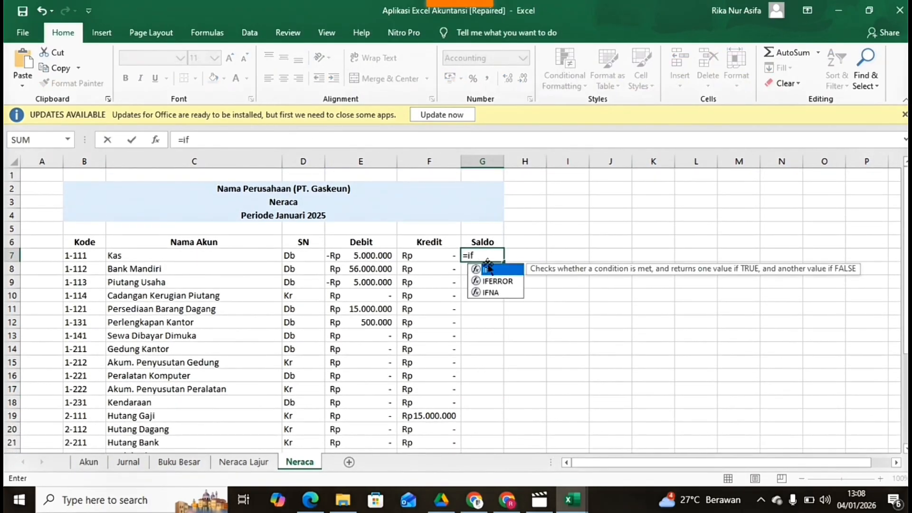
{"action": "double_click", "coordinate": [493, 274]}
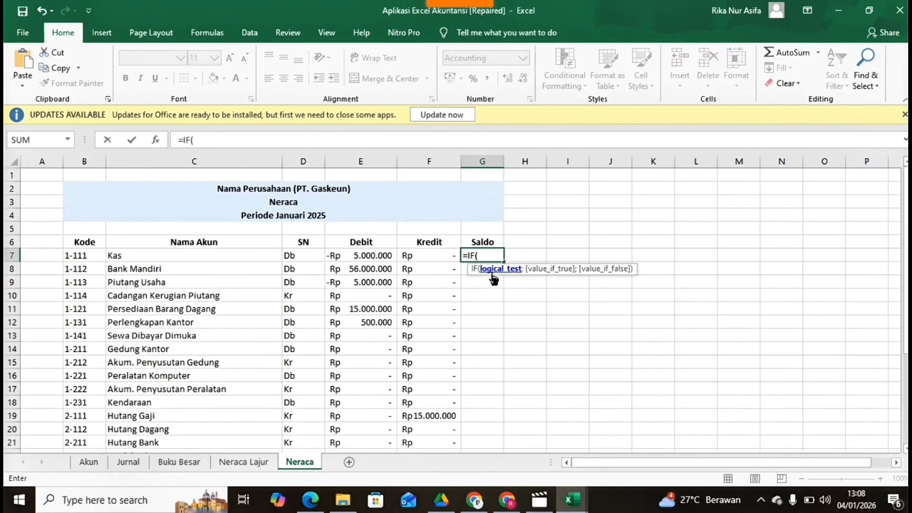
{"action": "left_click", "coordinate": [311, 253]}
{"action": "type", "text": "=\"Db"}
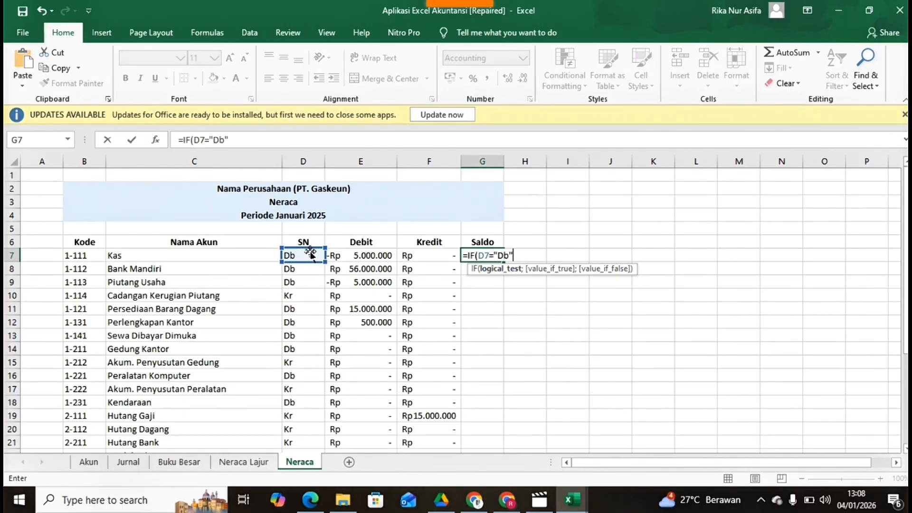
{"action": "type", "text": "\";"}
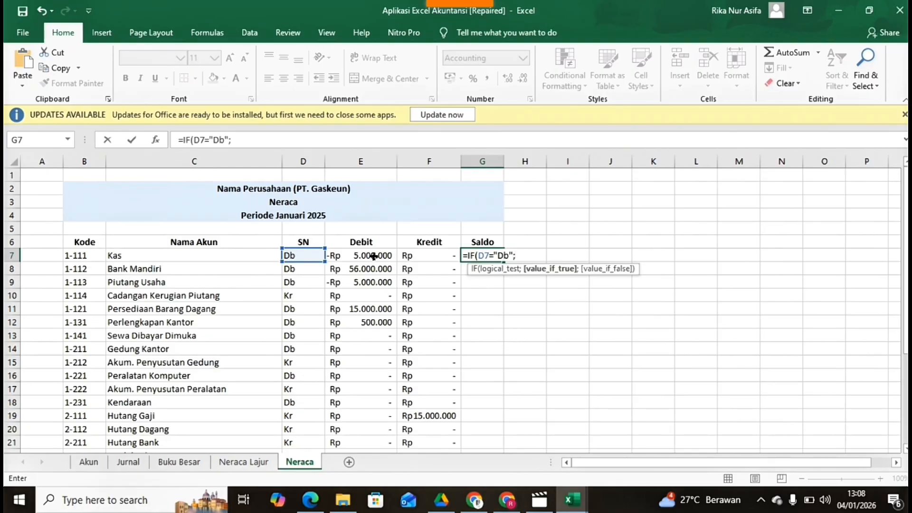
Step: Complete the G7 formula to return E7-F7 when the test is true and F7-E7 otherwise
{"action": "left_click", "coordinate": [373, 256]}
{"action": "type", "text": "-"}
{"action": "left_click", "coordinate": [408, 257]}
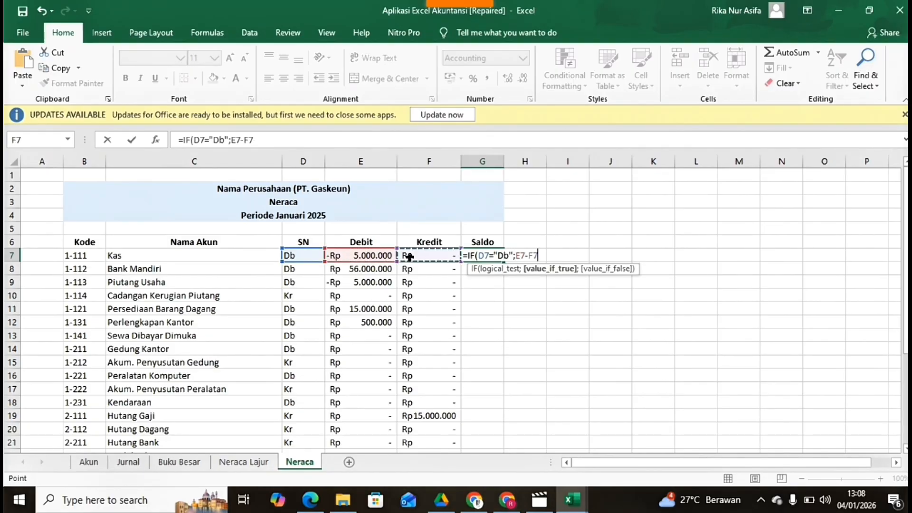
{"action": "type", "text": ";"}
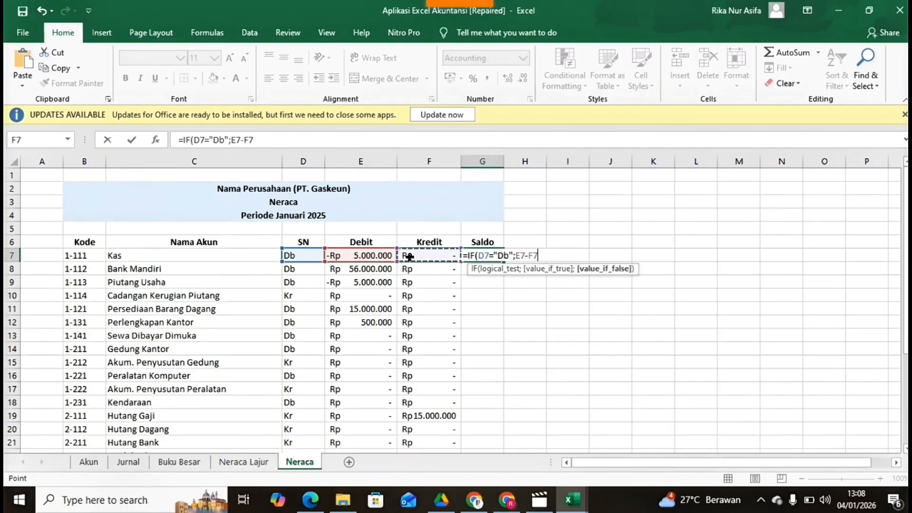
{"action": "left_click", "coordinate": [406, 257]}
{"action": "type", "text": "-"}
{"action": "left_click", "coordinate": [368, 255]}
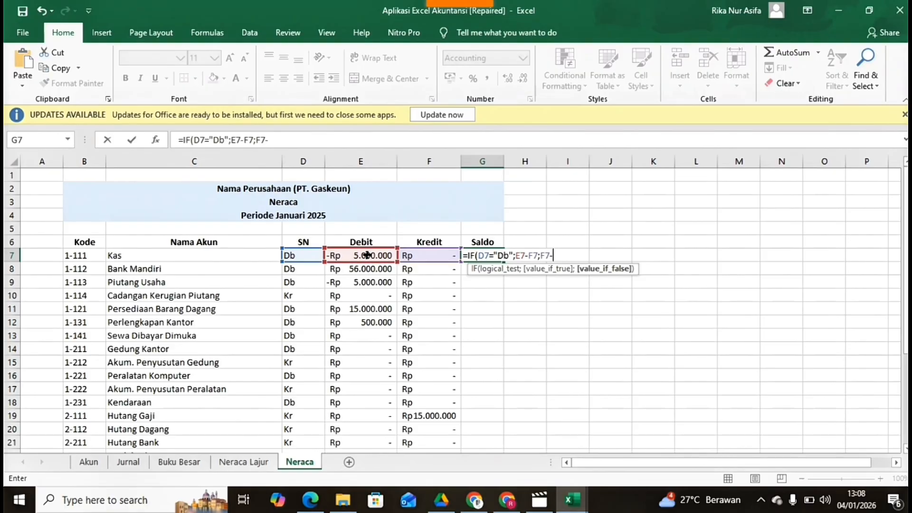
{"action": "type", "text": ")"}
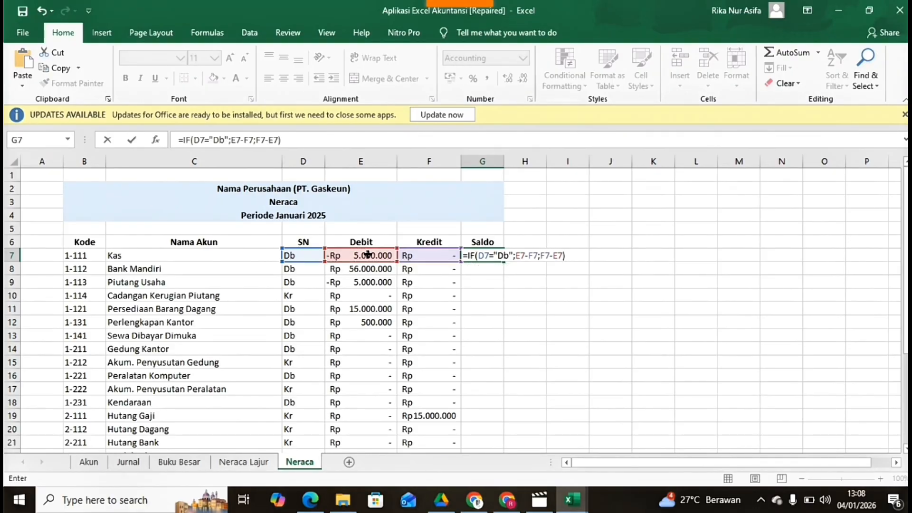
{"action": "key", "text": "Return"}
Step: Fill the G7 formula down the Saldo column to row 31 and widen column G to fit the amounts
{"action": "left_click", "coordinate": [506, 252]}
{"action": "left_click_drag", "start_coordinate": [521, 261], "coordinate": [491, 422]}
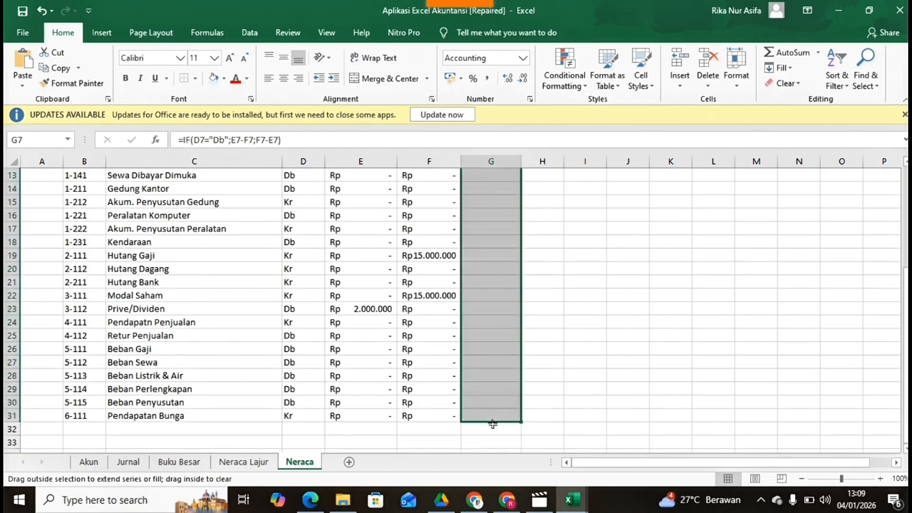
{"action": "left_click_drag", "start_coordinate": [521, 161], "coordinate": [529, 162]}
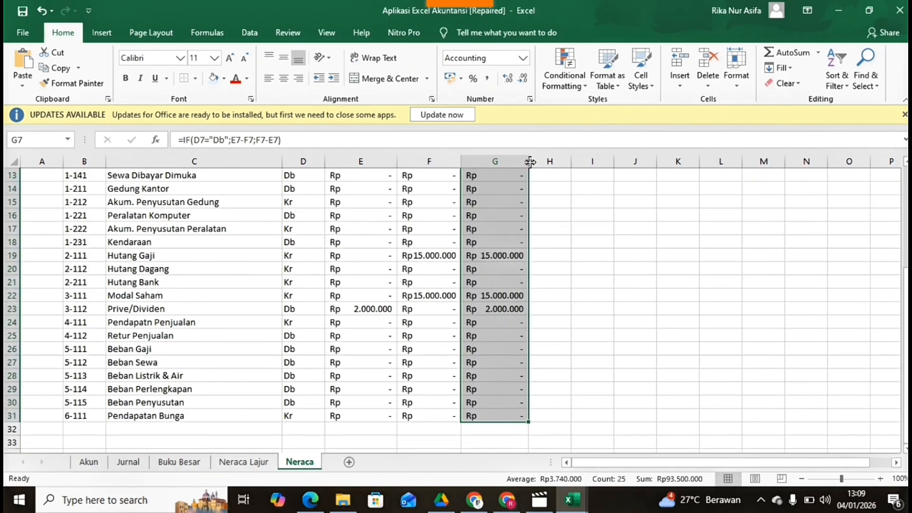
{"action": "left_click", "coordinate": [492, 348]}
{"action": "scroll", "coordinate": [492, 350], "scroll_direction": "up", "scroll_amount": 4}
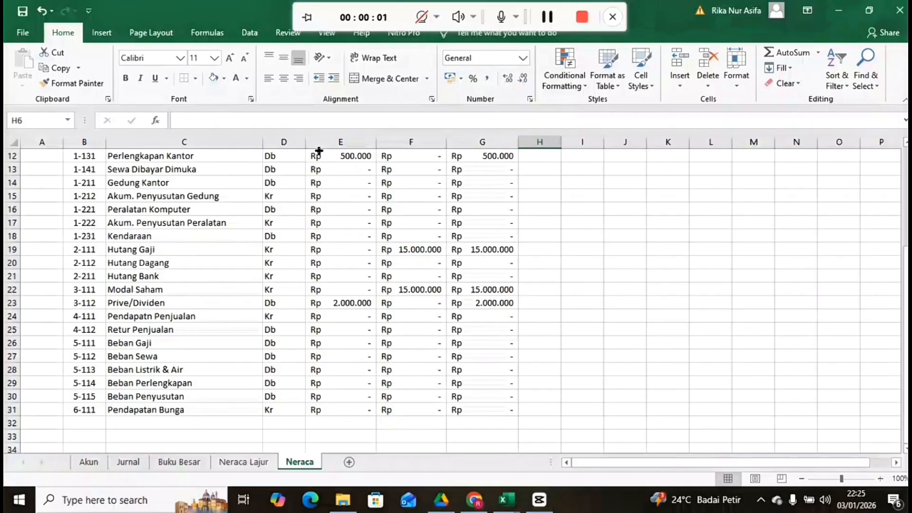
Step: Group columns D to F and collapse the group so only Kode, Nama Akun and Saldo show
{"action": "left_click_drag", "start_coordinate": [285, 142], "coordinate": [380, 141]}
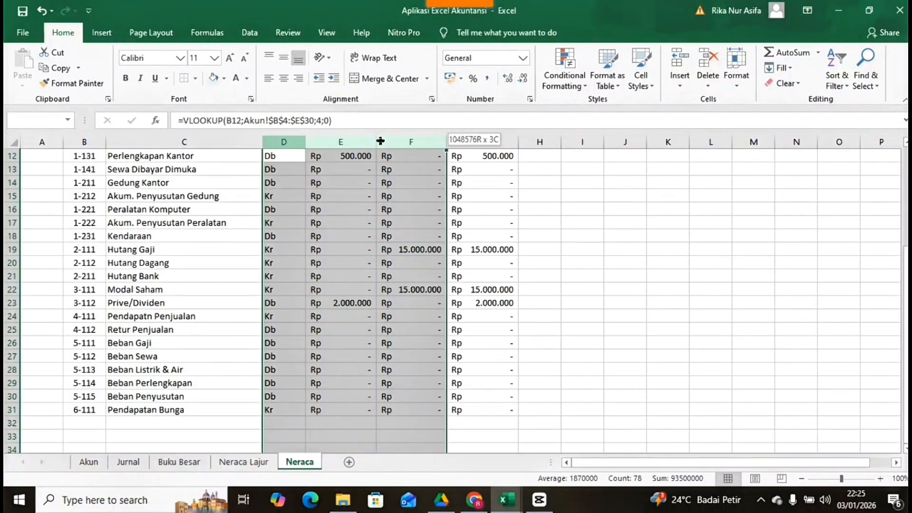
{"action": "left_click", "coordinate": [249, 34]}
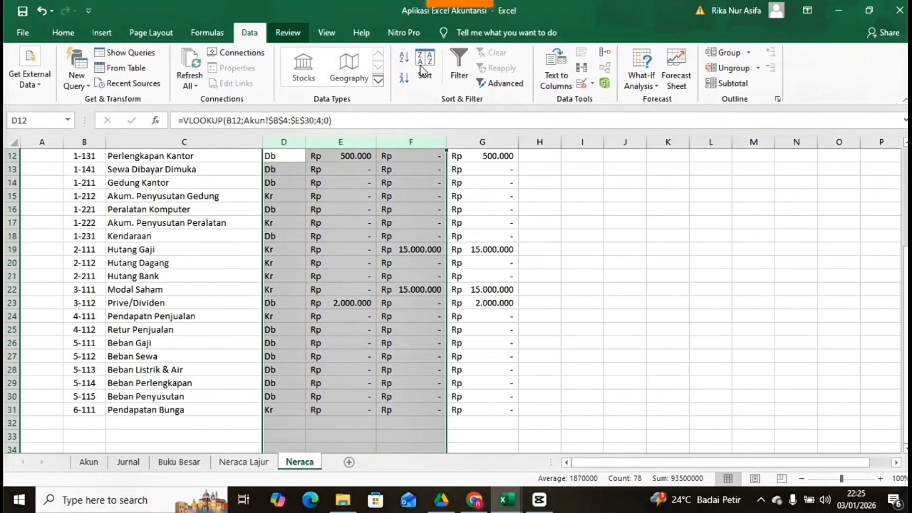
{"action": "left_click", "coordinate": [732, 53]}
{"action": "left_click", "coordinate": [481, 144]}
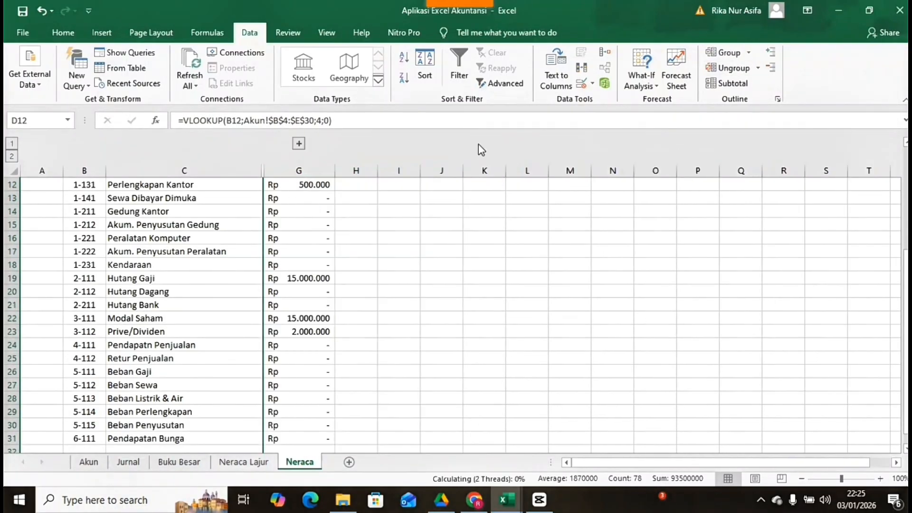
{"action": "scroll", "coordinate": [482, 150], "scroll_direction": "up", "scroll_amount": 4}
{"action": "left_click", "coordinate": [299, 321]}
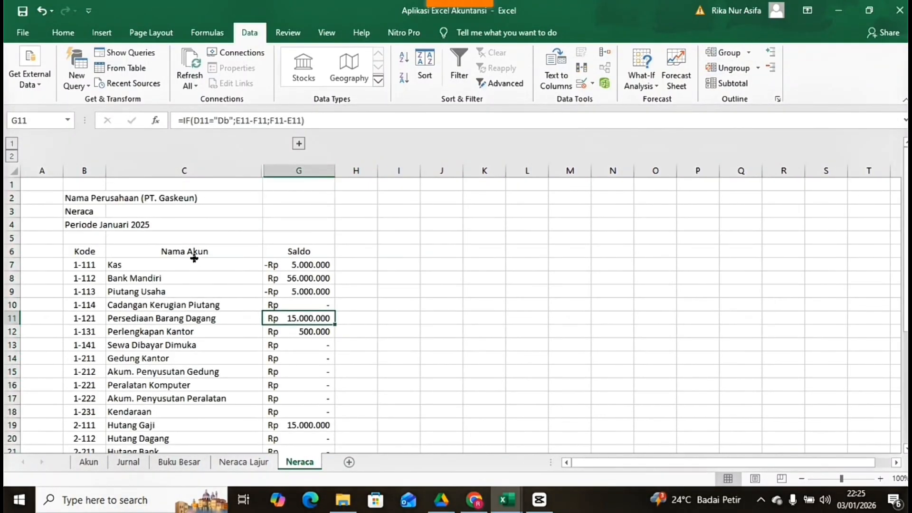
{"action": "left_click", "coordinate": [170, 266]}
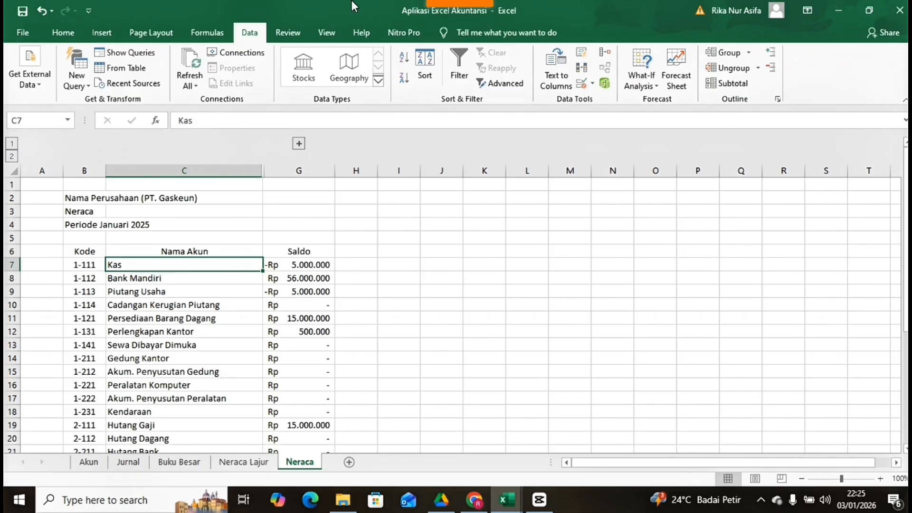
Step: Enter the heading "Aktiva Lancar" in C7 in a new row above Kas and left-align it
{"action": "type", "text": "A"}
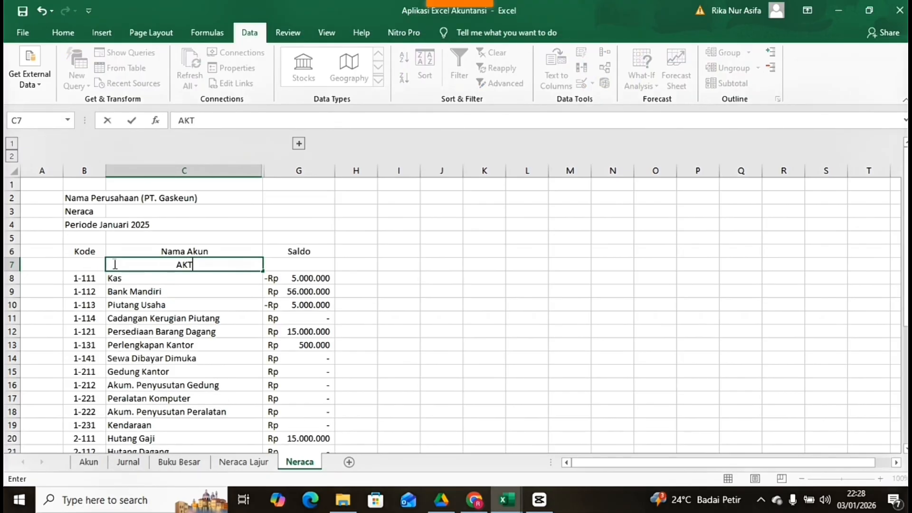
{"action": "type", "text": "ktiva Lancar"}
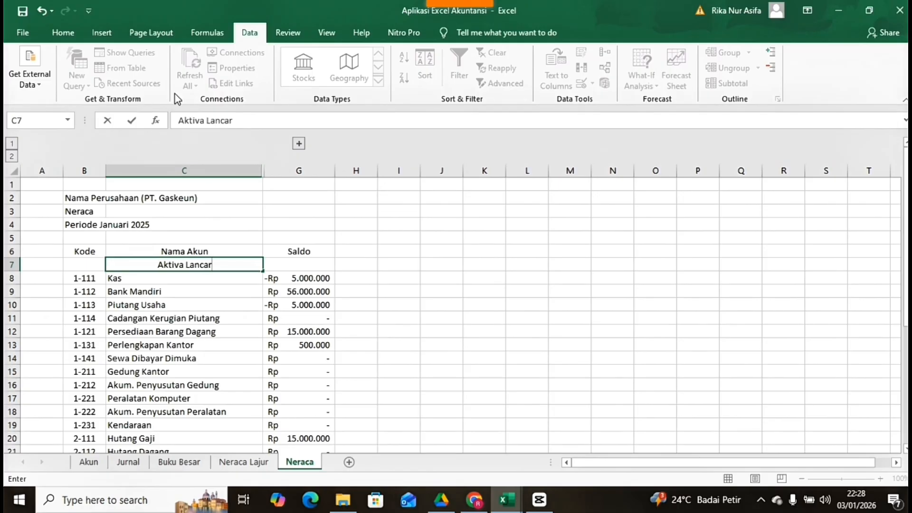
{"action": "left_click", "coordinate": [62, 32]}
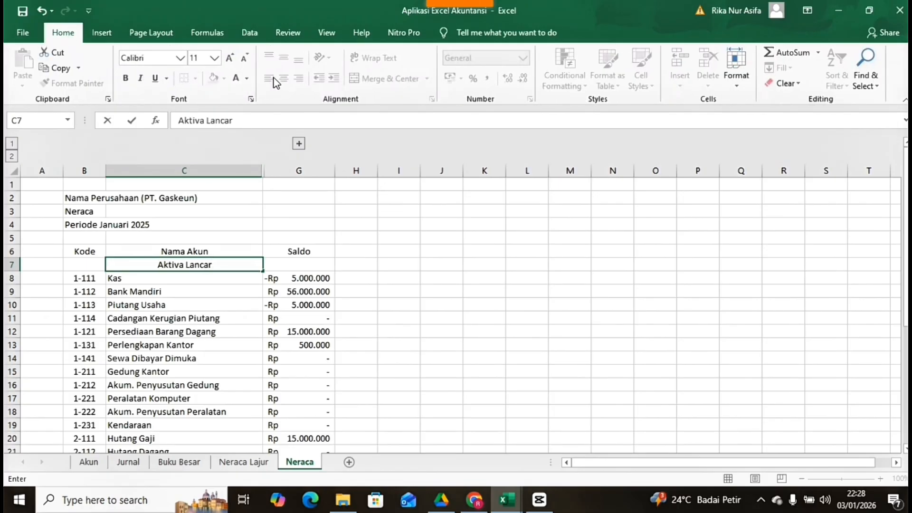
{"action": "key", "text": "Return"}
{"action": "left_click", "coordinate": [204, 261]}
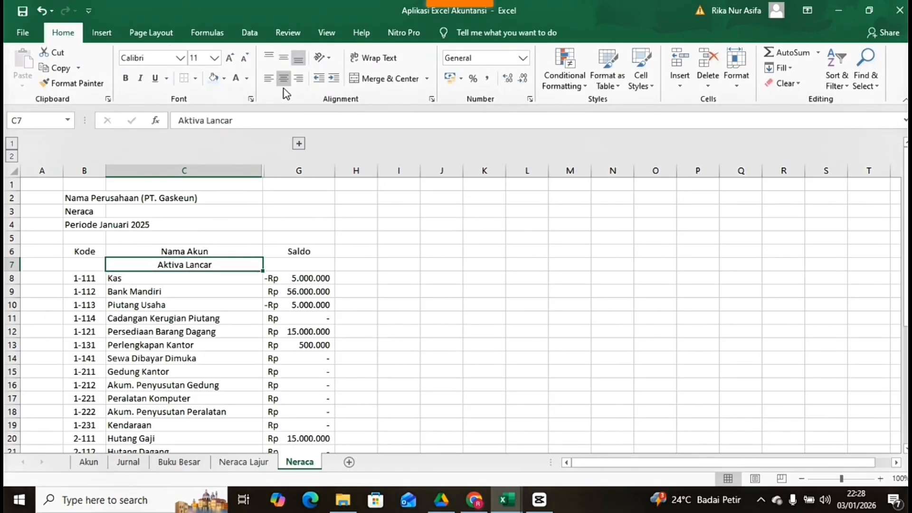
{"action": "left_click", "coordinate": [268, 78]}
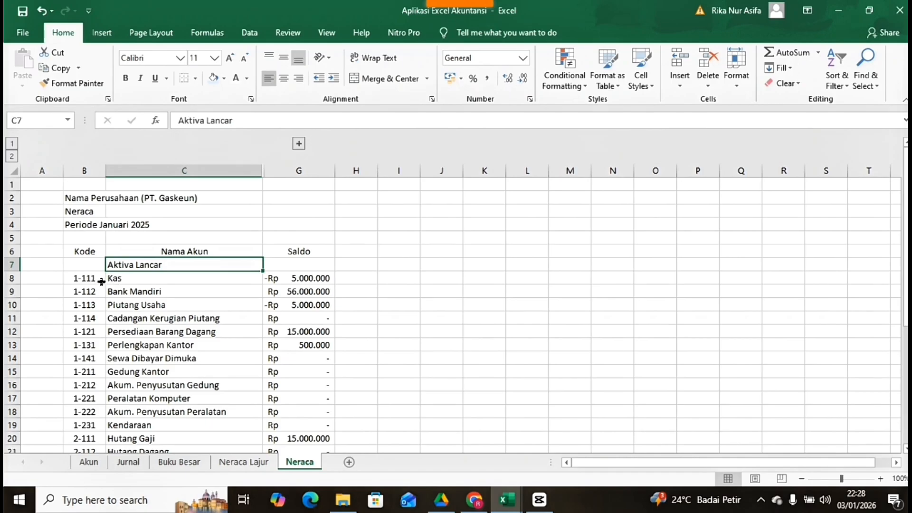
Step: Indent the codes and names of the accounts from Kas to Sewa Dibayar Dimuka (B8:C14) by one level
{"action": "left_click_drag", "start_coordinate": [101, 281], "coordinate": [214, 360]}
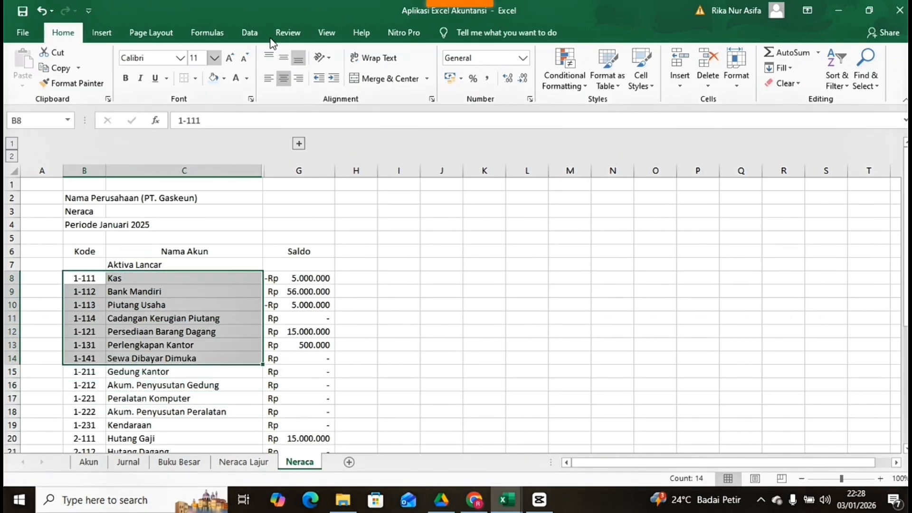
{"action": "left_click", "coordinate": [334, 78]}
{"action": "left_click", "coordinate": [317, 76]}
{"action": "left_click", "coordinate": [333, 78]}
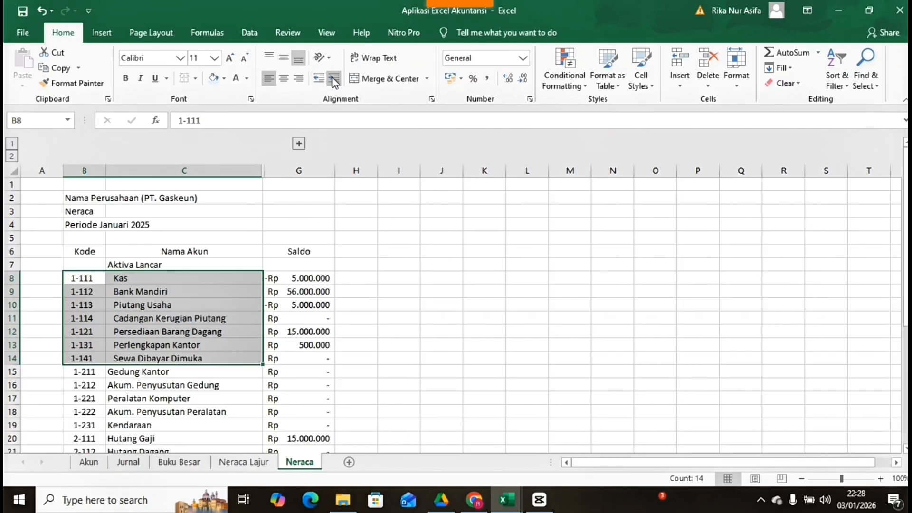
{"action": "left_click", "coordinate": [123, 265]}
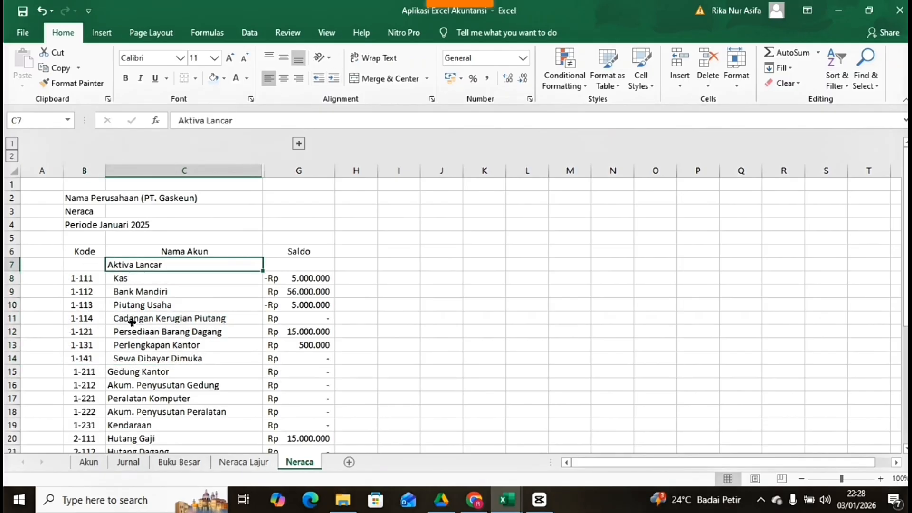
Step: Enter code 1-110 for Aktiva Lancar in B7 and extend the Saldo formula from G8 up to G7
{"action": "left_click", "coordinate": [78, 264]}
{"action": "type", "text": "1-110"}
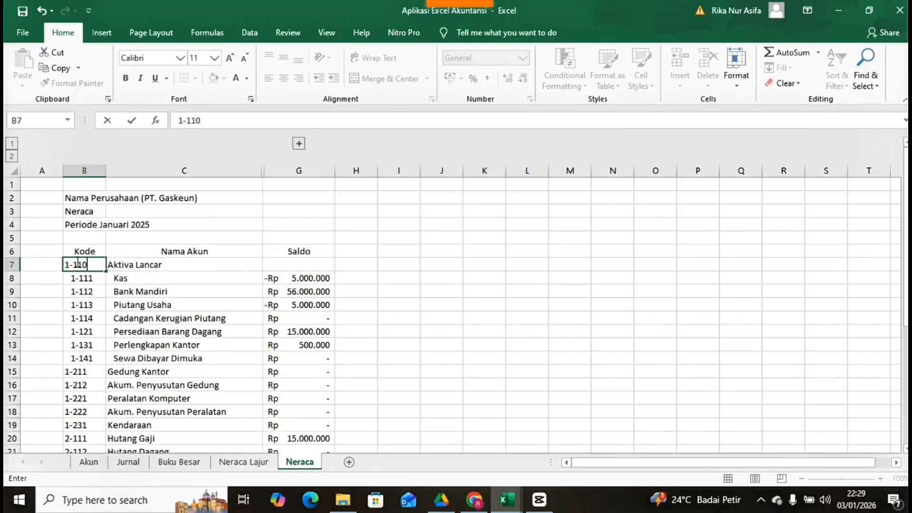
{"action": "key", "text": "Return"}
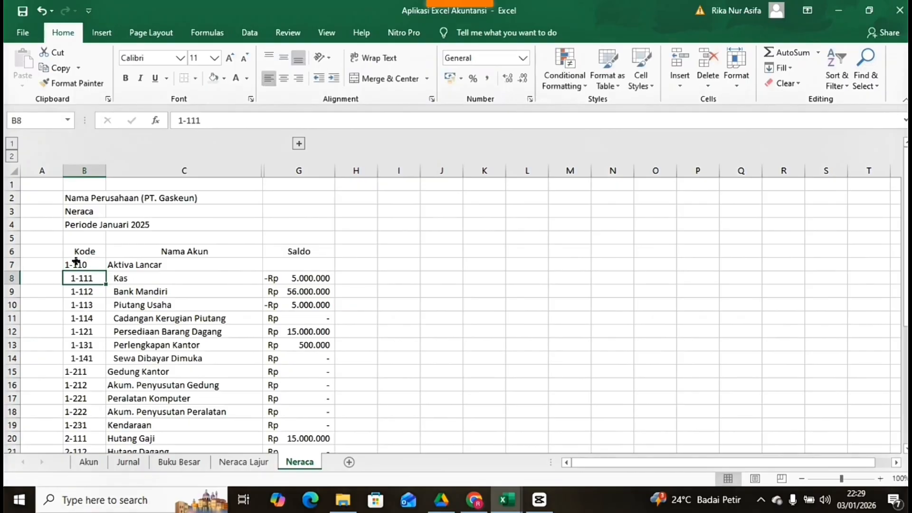
{"action": "left_click", "coordinate": [272, 277]}
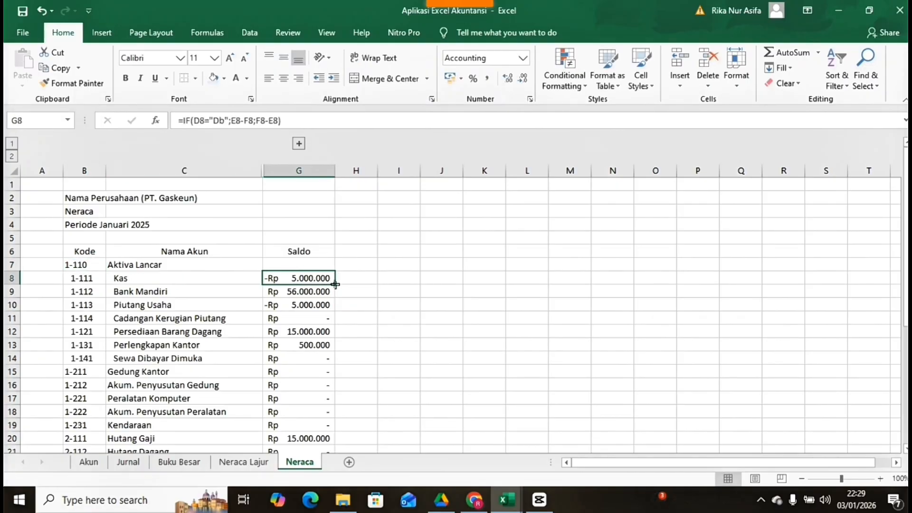
{"action": "left_click_drag", "start_coordinate": [334, 281], "coordinate": [320, 260]}
Step: Make the code and name of the Aktiva Lancar heading in B7:C7 bold
{"action": "left_click", "coordinate": [220, 280]}
{"action": "left_click_drag", "start_coordinate": [97, 264], "coordinate": [141, 270]}
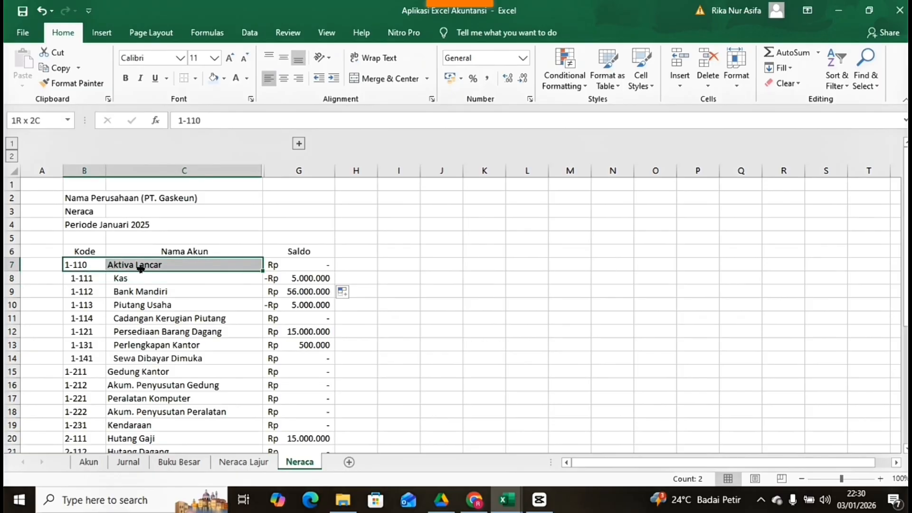
{"action": "key", "text": "ctrl+b"}
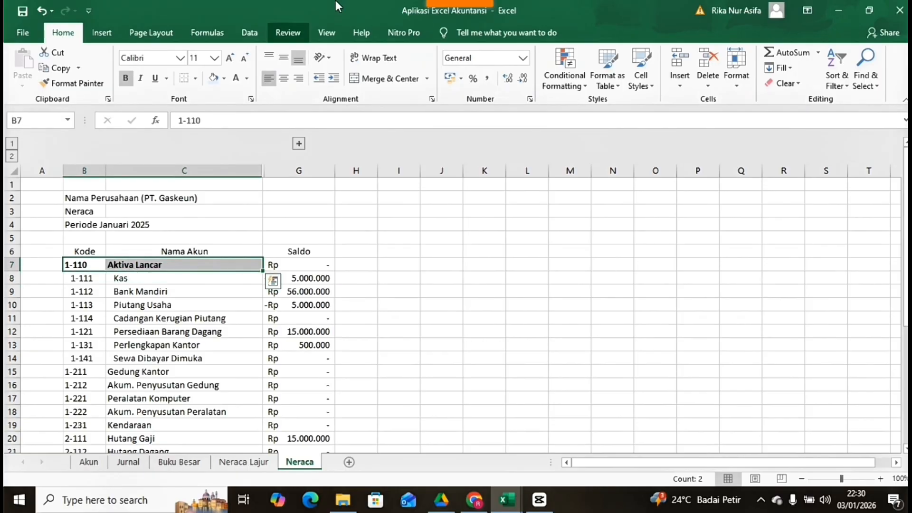
Step: Insert a row below Sewa Dibayar Dimuka and label it "Total Aktiva Lancar" in C15
{"action": "left_click", "coordinate": [13, 358]}
{"action": "right_click", "coordinate": [13, 358]}
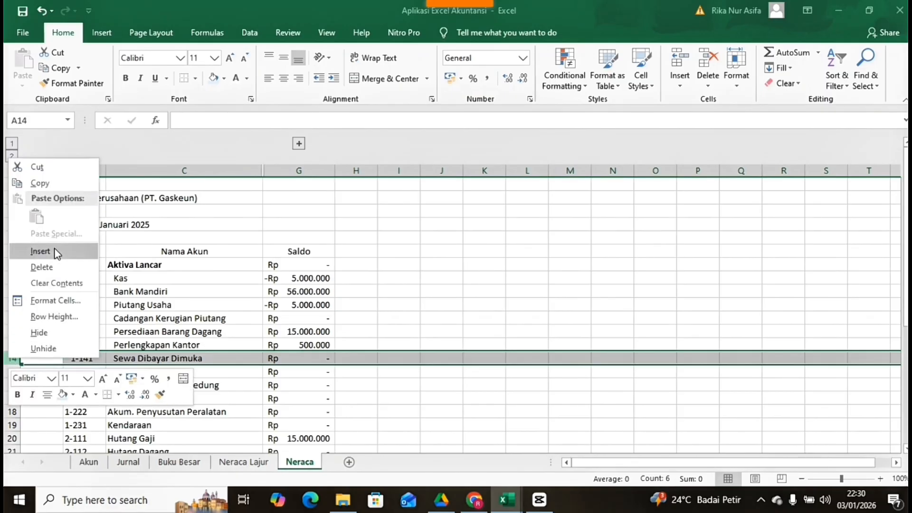
{"action": "left_click", "coordinate": [56, 251]}
{"action": "left_click", "coordinate": [147, 360]}
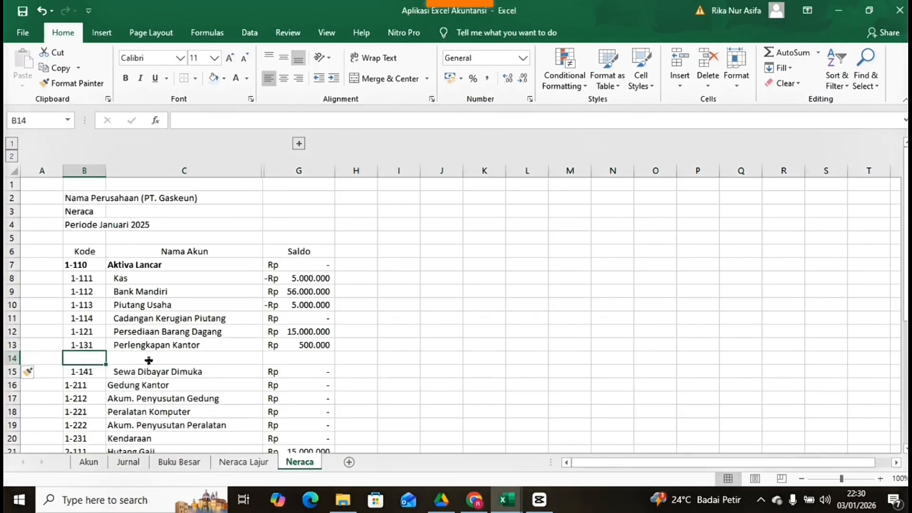
{"action": "type", "text": "Total Aktiva Lancar"}
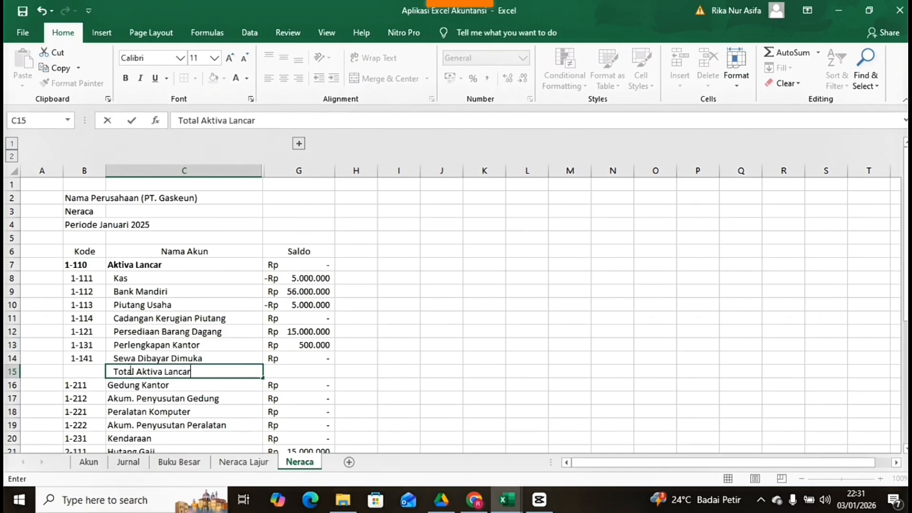
{"action": "key", "text": "Return"}
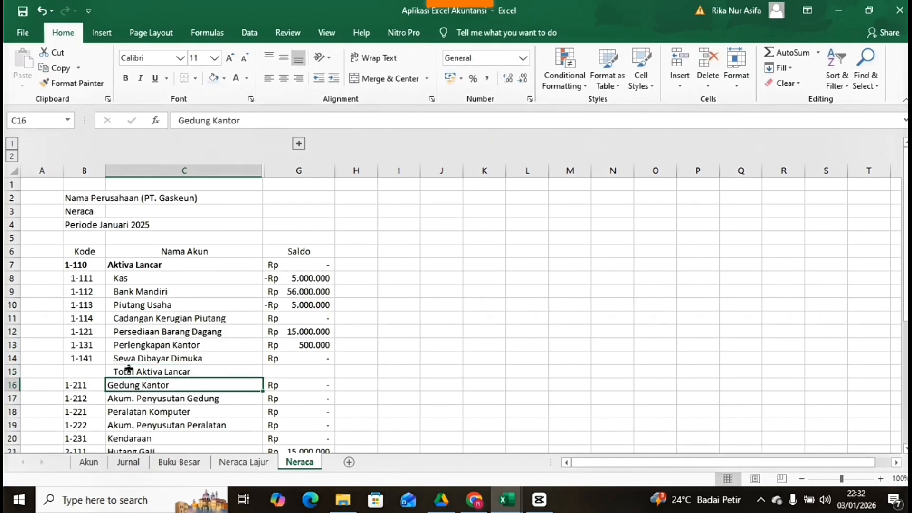
Step: Make the Total Aktiva Lancar label in C15 bold and centre it
{"action": "left_click", "coordinate": [123, 370]}
{"action": "key", "text": "ctrl+b"}
{"action": "left_click", "coordinate": [284, 79]}
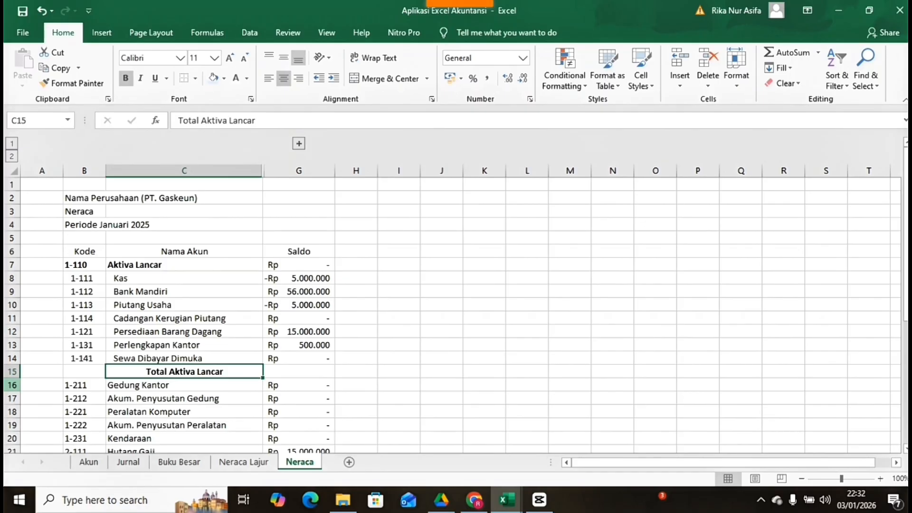
Step: Insert an empty row 16 between Total Aktiva Lancar and Gedung Kantor
{"action": "left_click", "coordinate": [12, 384]}
{"action": "right_click", "coordinate": [11, 385]}
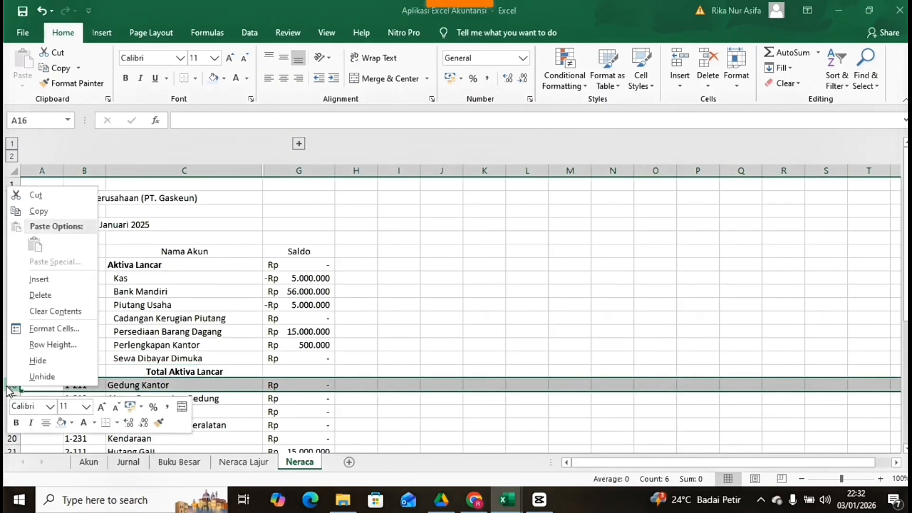
{"action": "left_click", "coordinate": [61, 279]}
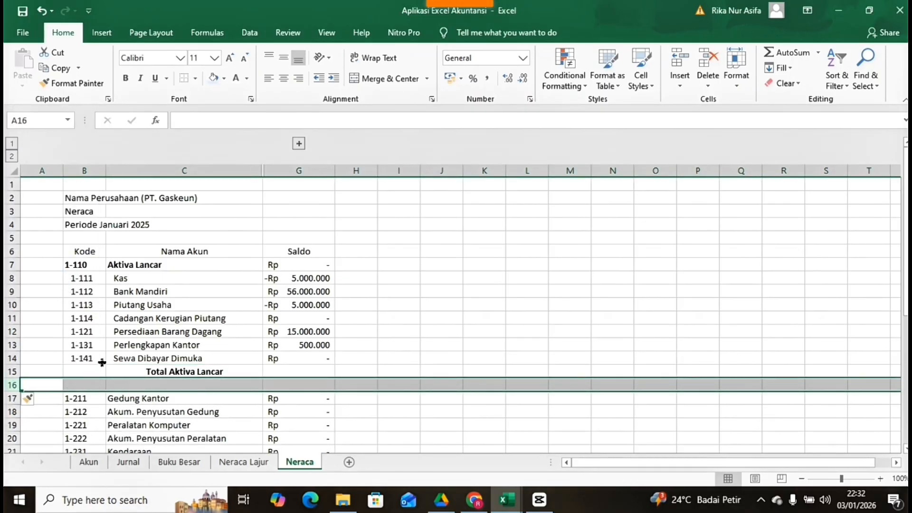
Step: Insert a spacer row 14 above Sewa Dibayar Dimuka and shrink its height to a narrow gap
{"action": "mouse_move", "coordinate": [483, 8]}
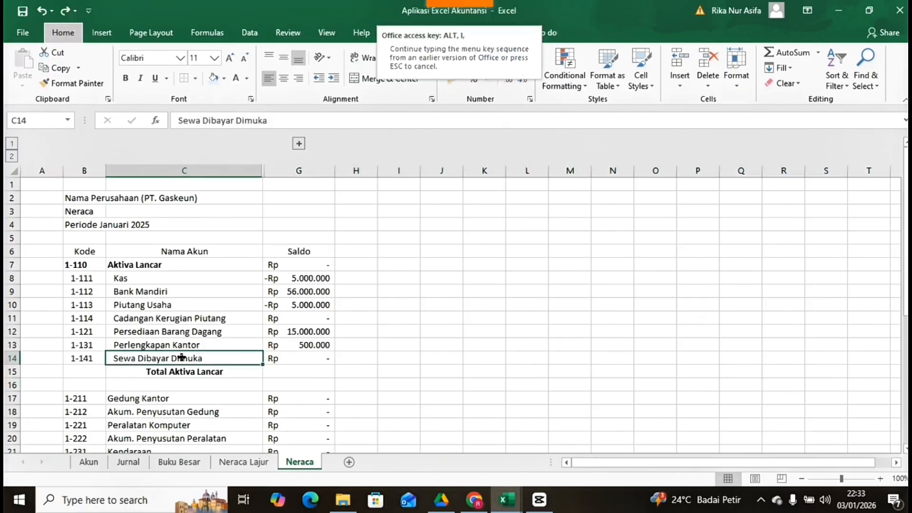
{"action": "key", "text": "r"}
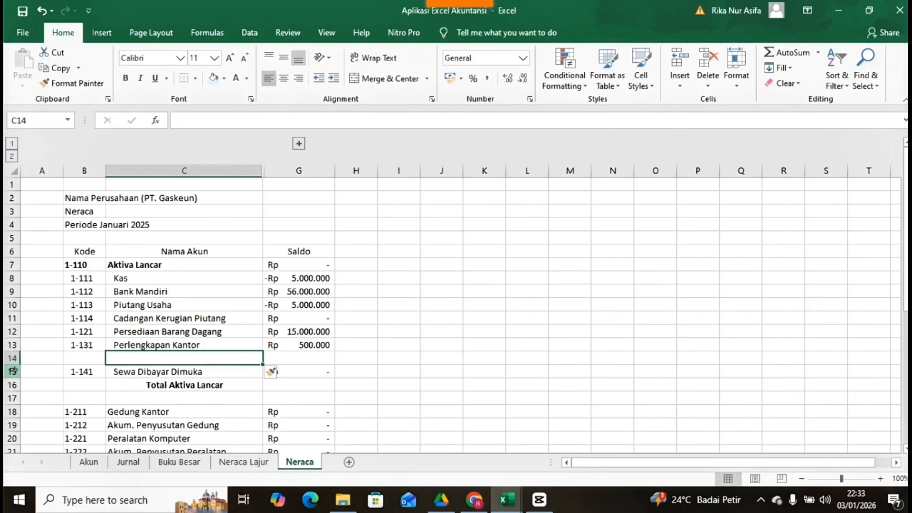
{"action": "left_click_drag", "start_coordinate": [16, 364], "coordinate": [18, 359]}
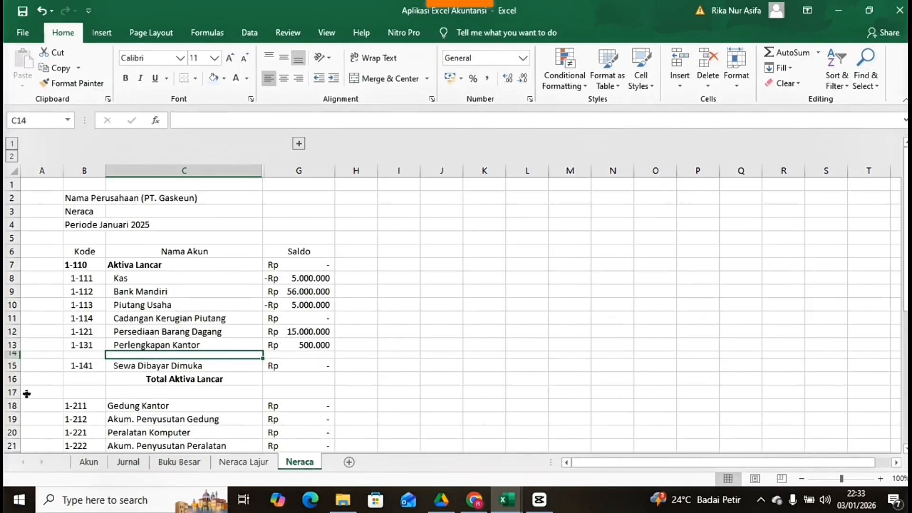
Step: Set the height of the empty row 17 below Total Aktiva Lancar to 5 and narrow the other spacer row to match
{"action": "left_click", "coordinate": [124, 389]}
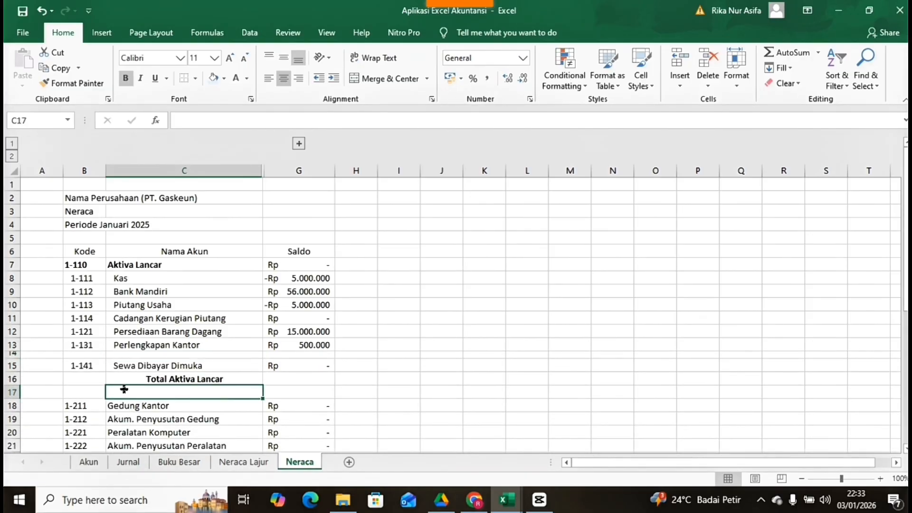
{"action": "key", "text": "alt"}
{"action": "key", "text": "h"}
{"action": "key", "text": "o"}
{"action": "key", "text": "h"}
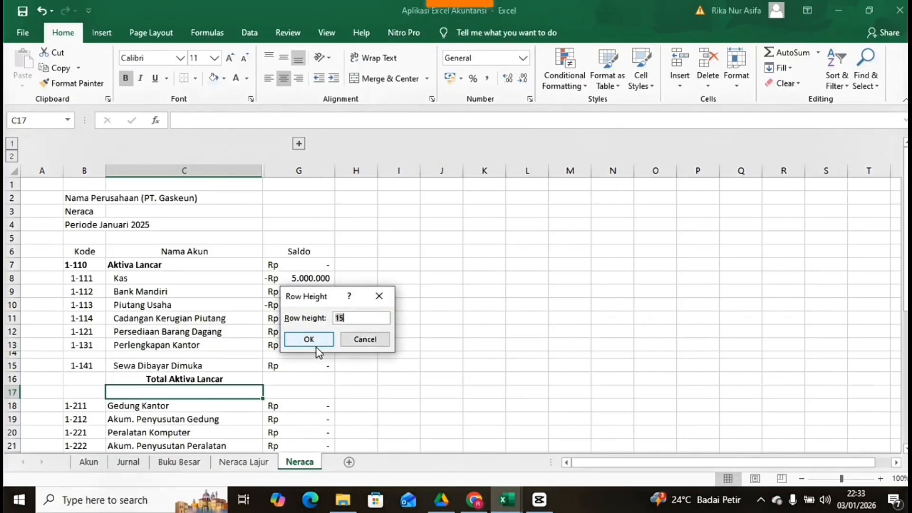
{"action": "left_click", "coordinate": [349, 318]}
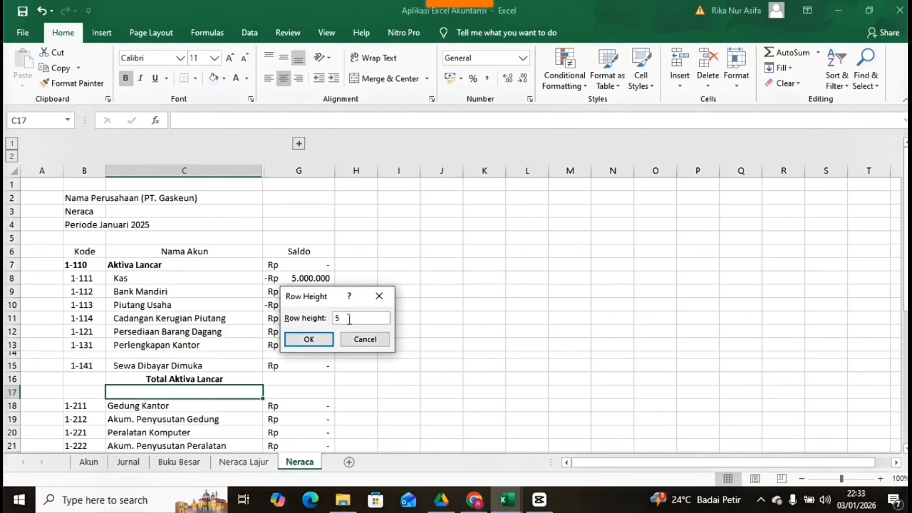
{"action": "left_click", "coordinate": [322, 338]}
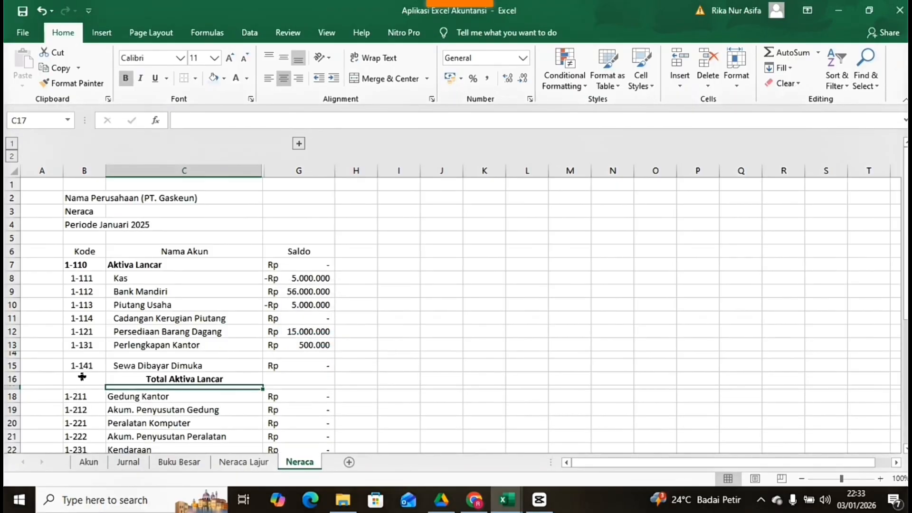
{"action": "left_click_drag", "start_coordinate": [11, 358], "coordinate": [11, 356]}
Step: Total the current asset balances in G16 with =SUM(G8:G14)
{"action": "left_click", "coordinate": [286, 374]}
{"action": "type", "text": "=sum"}
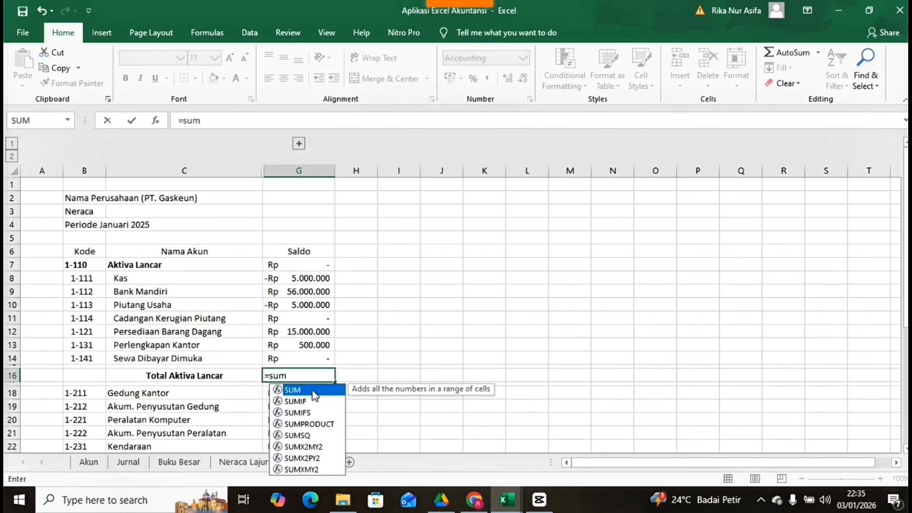
{"action": "double_click", "coordinate": [313, 390]}
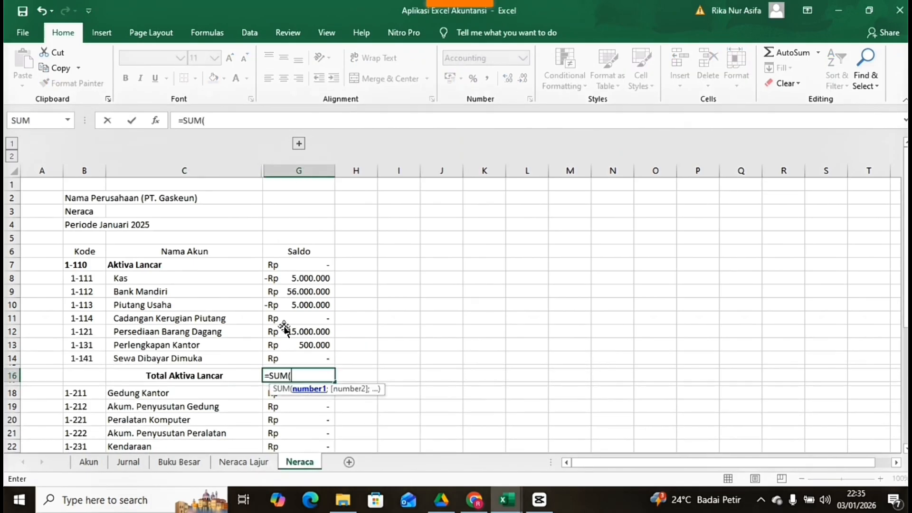
{"action": "left_click_drag", "start_coordinate": [285, 278], "coordinate": [312, 354]}
{"action": "type", "text": ")"}
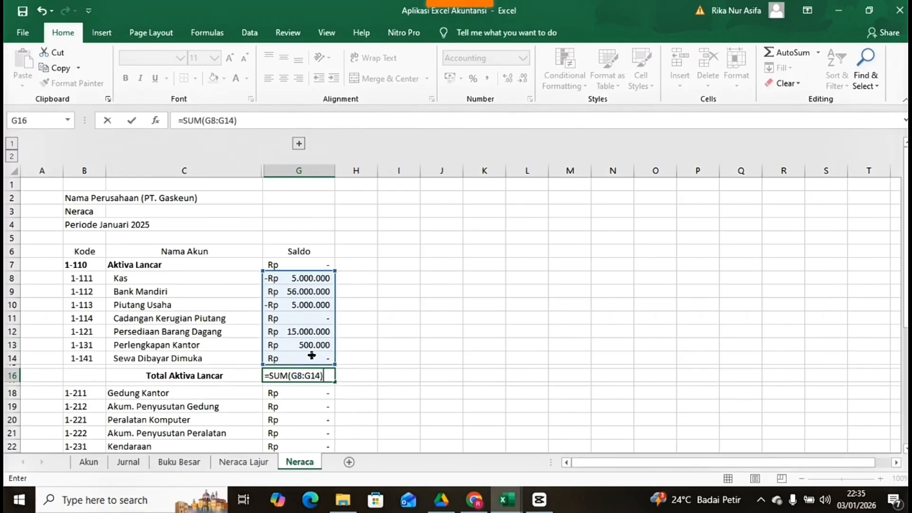
{"action": "key", "text": "Return"}
Step: Insert a row 18 above Gedung Kantor and enlarge it to about normal row height
{"action": "left_click", "coordinate": [259, 388]}
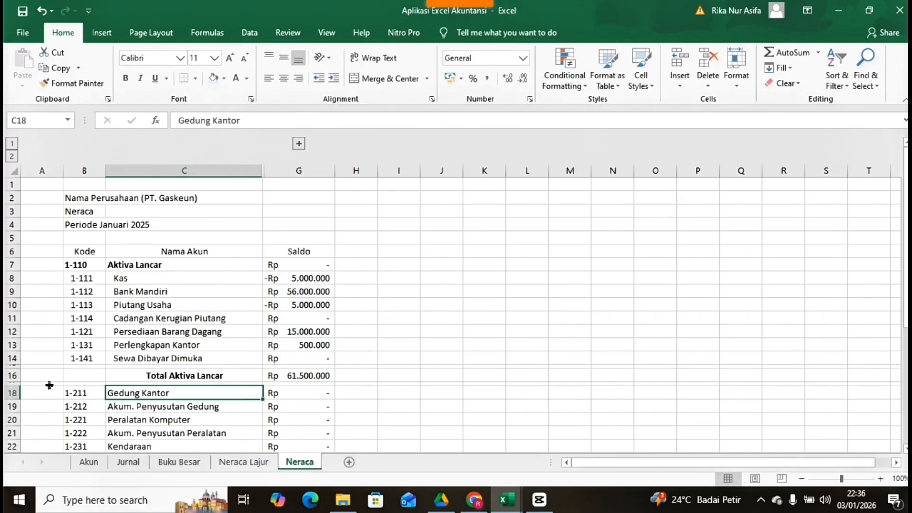
{"action": "left_click", "coordinate": [64, 393]}
{"action": "left_click", "coordinate": [124, 395]}
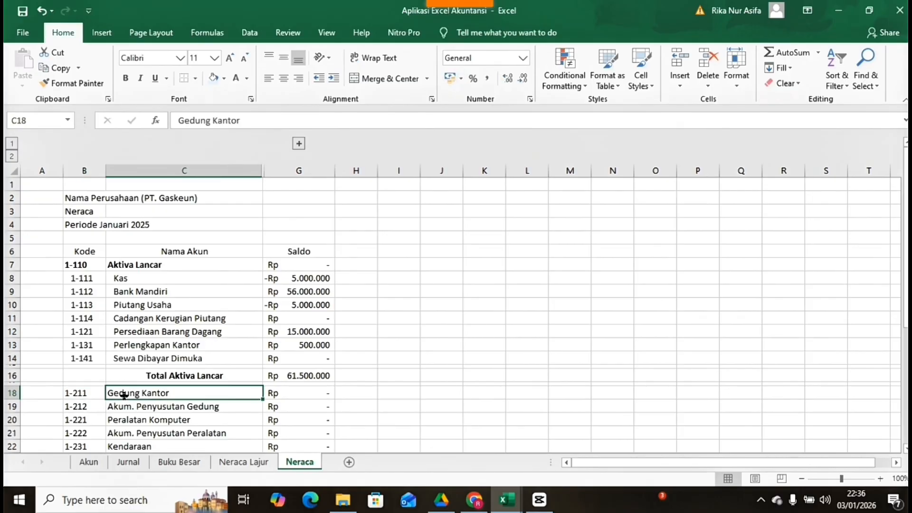
{"action": "key", "text": "alt+i"}
{"action": "key", "text": "r"}
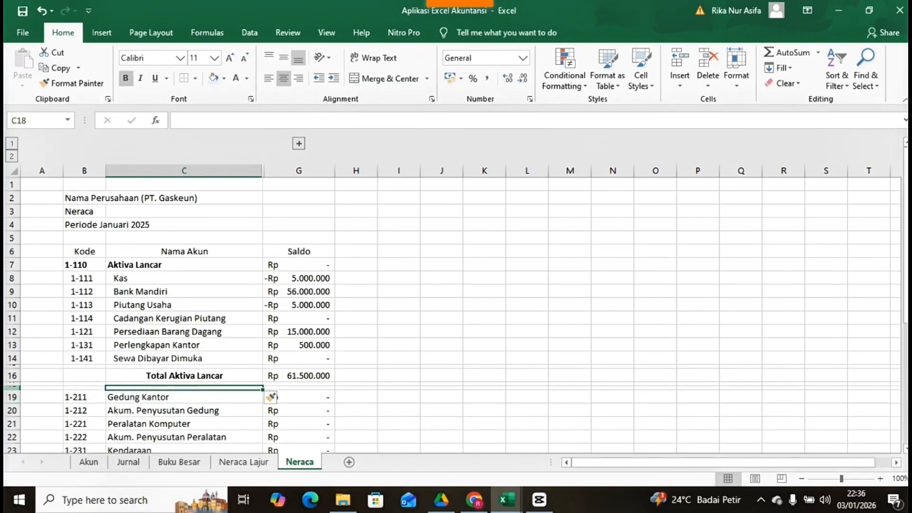
{"action": "left_click_drag", "start_coordinate": [17, 389], "coordinate": [20, 397]}
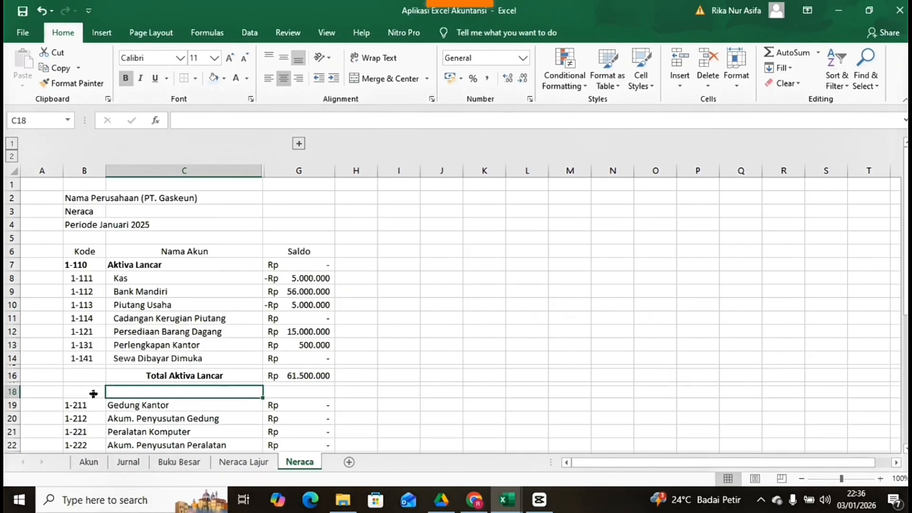
Step: Enter the heading Aktiva Tetap in C18 above Gedung Kantor and align it left
{"action": "left_click", "coordinate": [93, 392]}
{"action": "left_click", "coordinate": [129, 389]}
{"action": "type", "text": "AkT"}
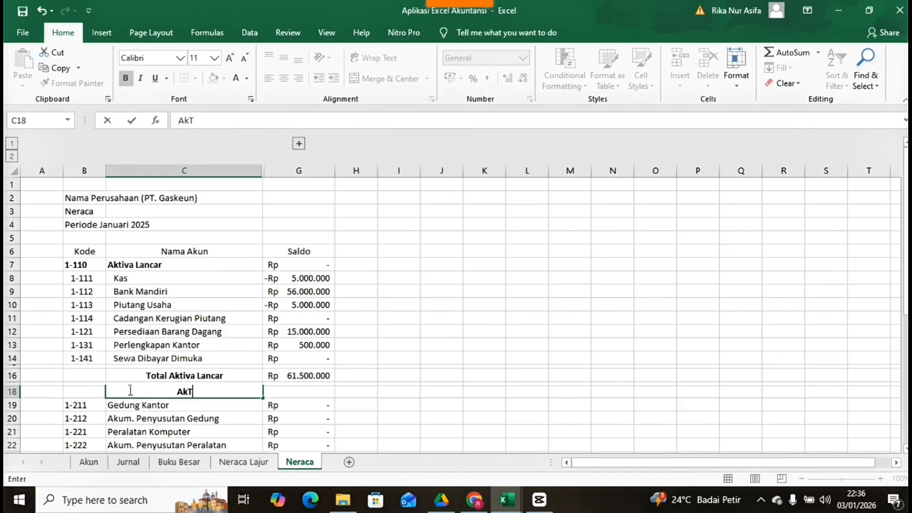
{"action": "key", "text": "BackSpace"}
{"action": "type", "text": "tiva Tetap"}
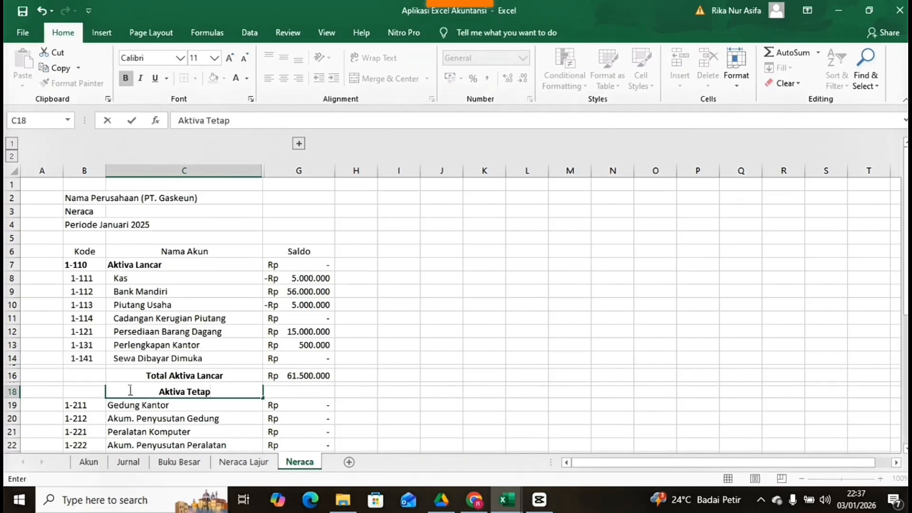
{"action": "key", "text": "Return"}
{"action": "left_click", "coordinate": [130, 390]}
{"action": "left_click", "coordinate": [269, 80]}
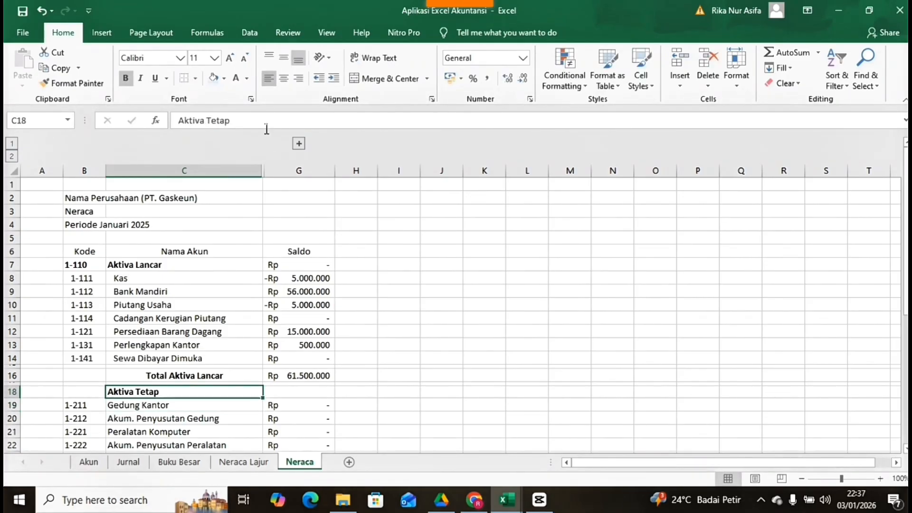
Step: Enter the code 1-210 in B18 beside Aktiva Tetap, aligned left and bold
{"action": "double_click", "coordinate": [90, 392]}
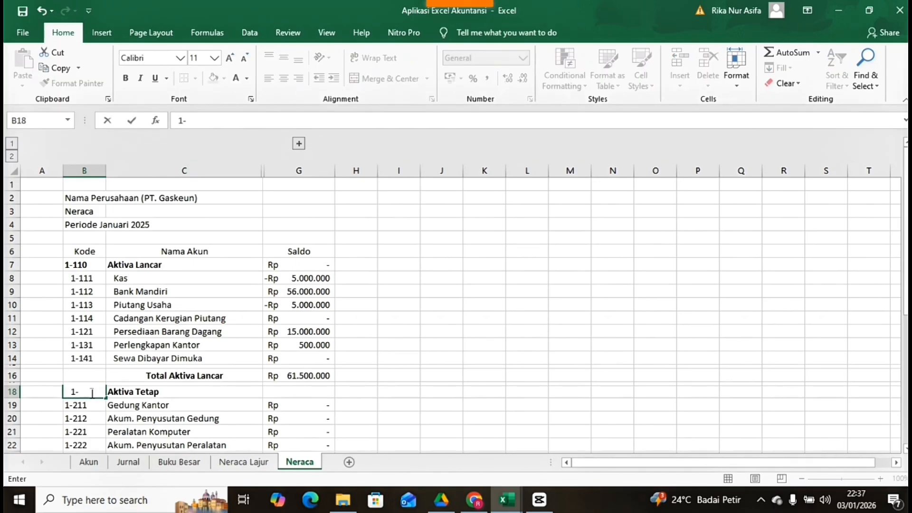
{"action": "type", "text": "1-210"}
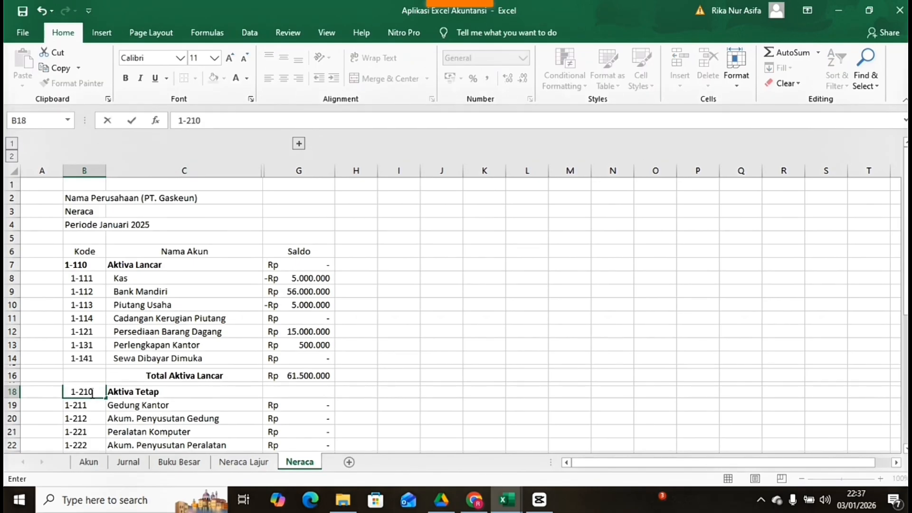
{"action": "key", "text": "Return"}
{"action": "left_click_drag", "start_coordinate": [85, 393], "coordinate": [199, 392]}
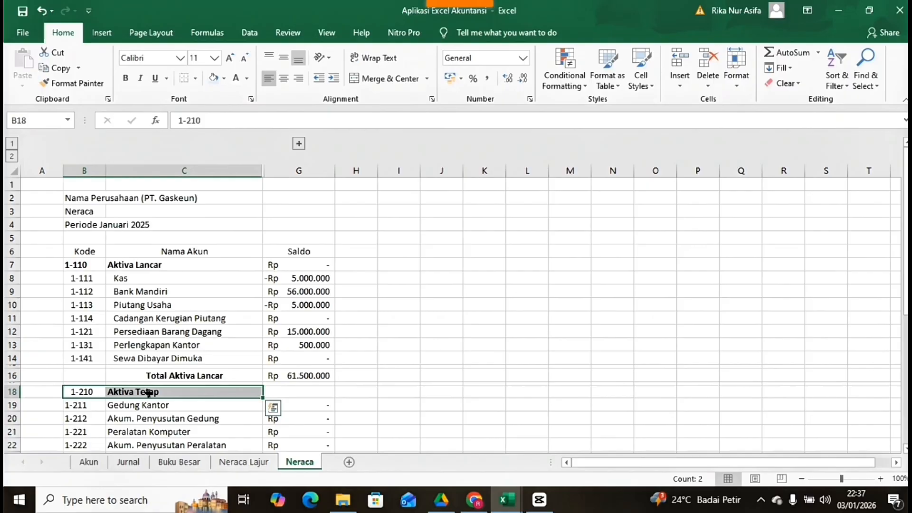
{"action": "left_click", "coordinate": [281, 80]}
{"action": "left_click", "coordinate": [269, 80]}
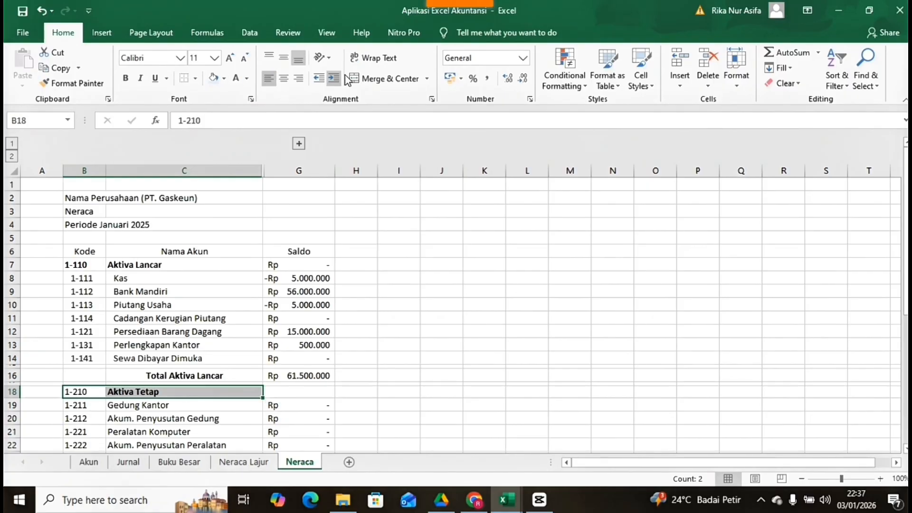
{"action": "left_click", "coordinate": [100, 392]}
{"action": "key", "text": "ctrl+b"}
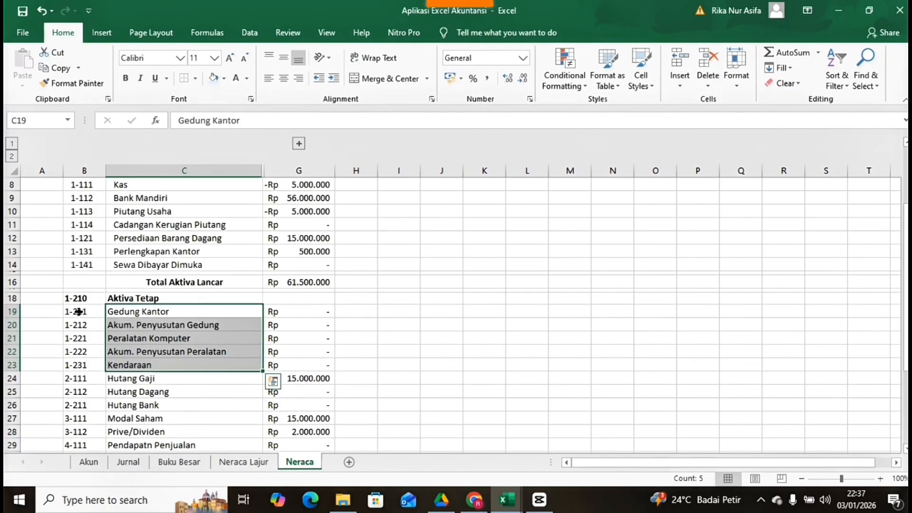
Step: Indent the codes and names of the fixed asset accounts in B19:C23, from Gedung Kantor to Kendaraan
{"action": "left_click_drag", "start_coordinate": [78, 312], "coordinate": [164, 361]}
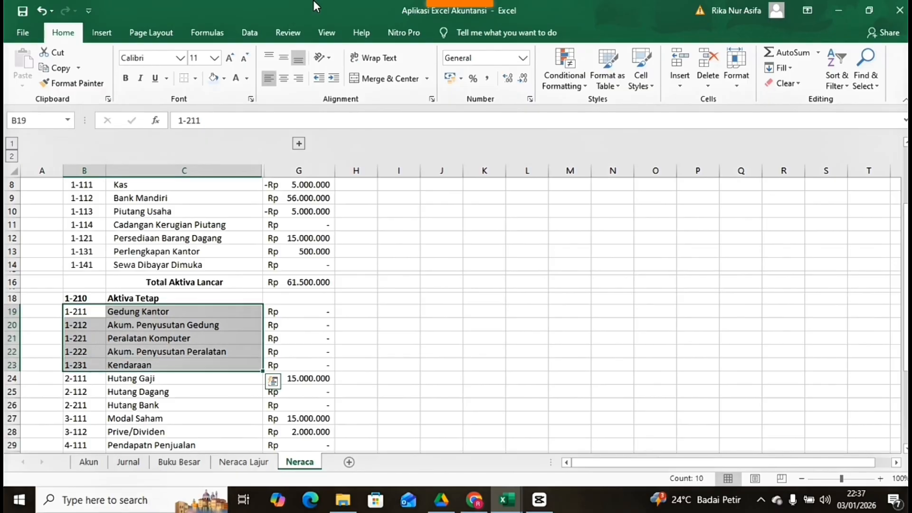
{"action": "left_click", "coordinate": [335, 79]}
{"action": "left_click", "coordinate": [169, 390]}
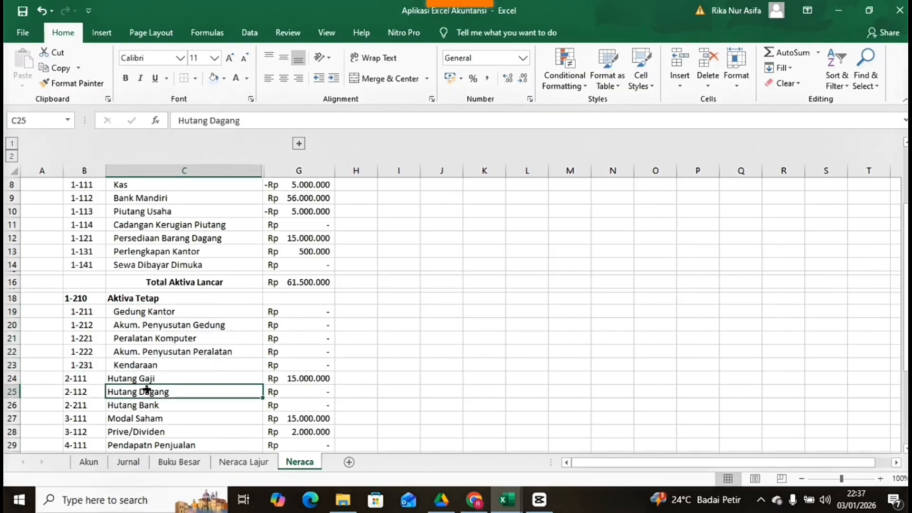
Step: Insert a row 24 above Hutang Gaji and enter the label Total Aktiva Tetap in C24
{"action": "left_click", "coordinate": [99, 378]}
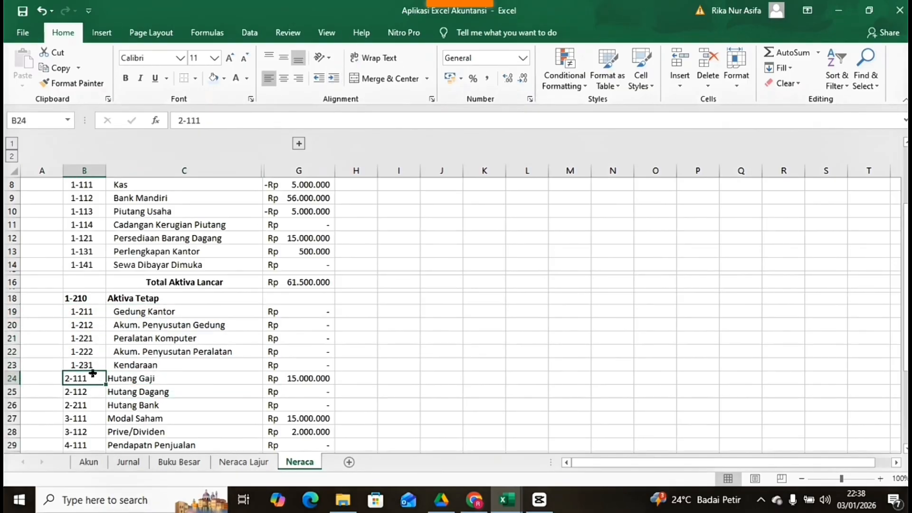
{"action": "key", "text": "alt+i"}
{"action": "key", "text": "r"}
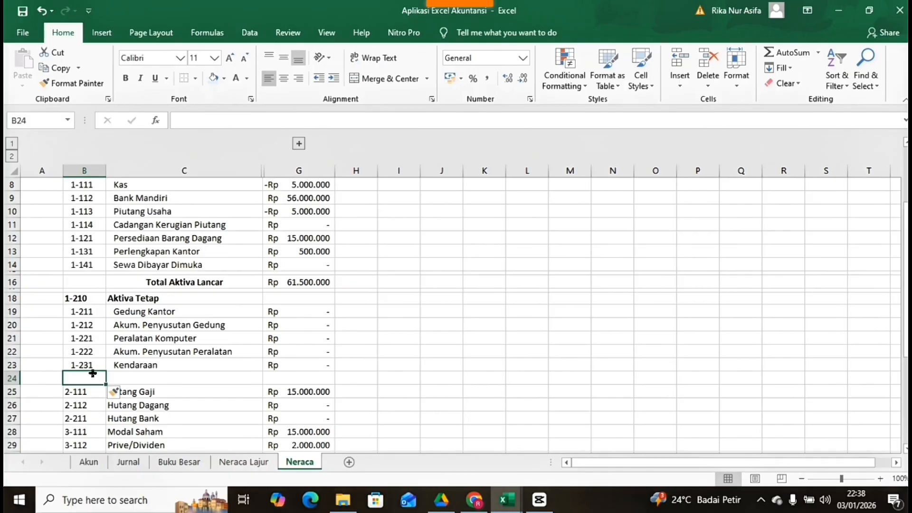
{"action": "double_click", "coordinate": [122, 376]}
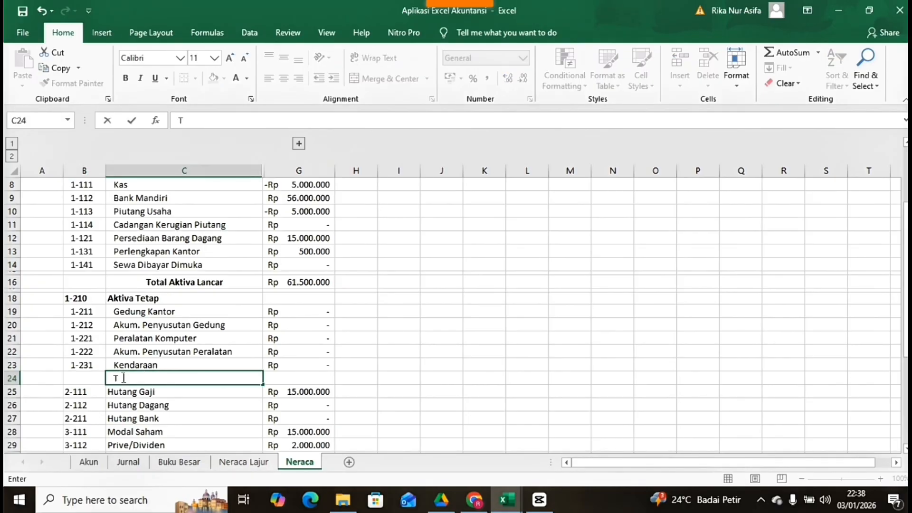
{"action": "type", "text": "Total Aktiva"}
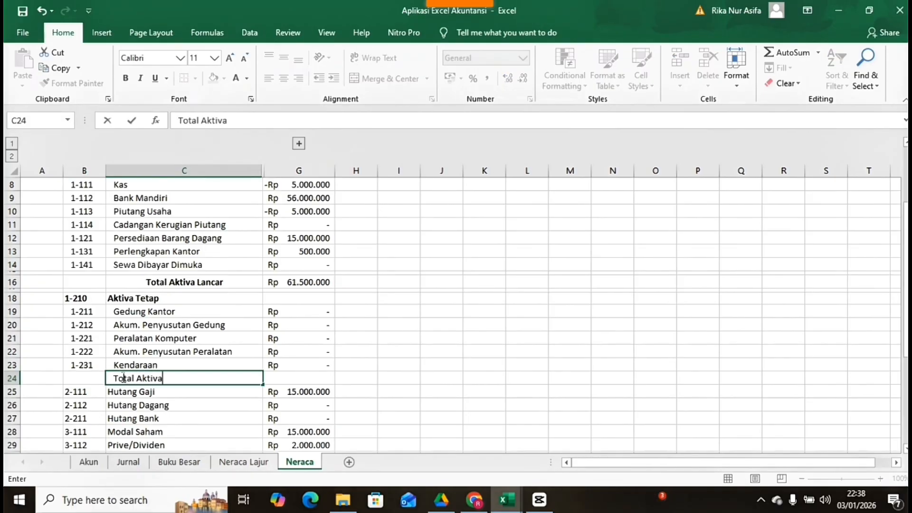
{"action": "type", "text": " Tetap"}
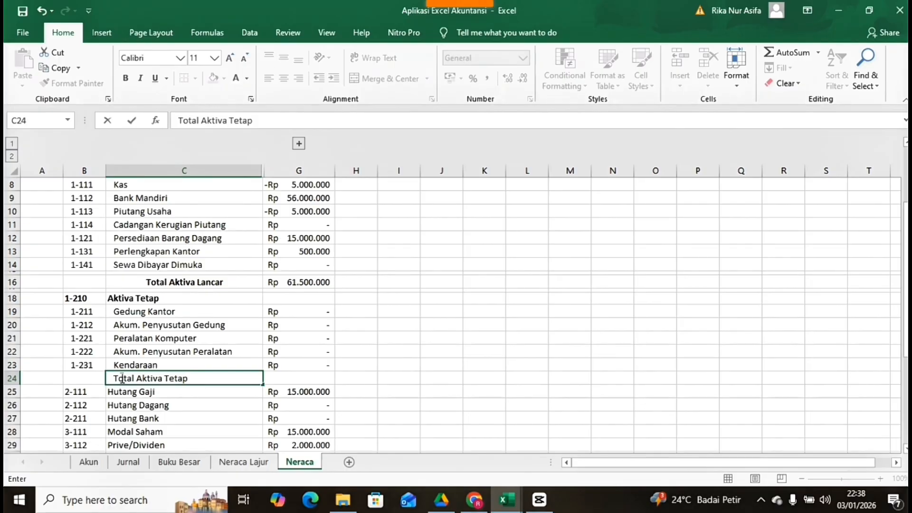
{"action": "key", "text": "Return"}
Step: Make the Total Aktiva Tetap label bold and centre it
{"action": "left_click", "coordinate": [113, 378]}
{"action": "key", "text": "ctrl+b"}
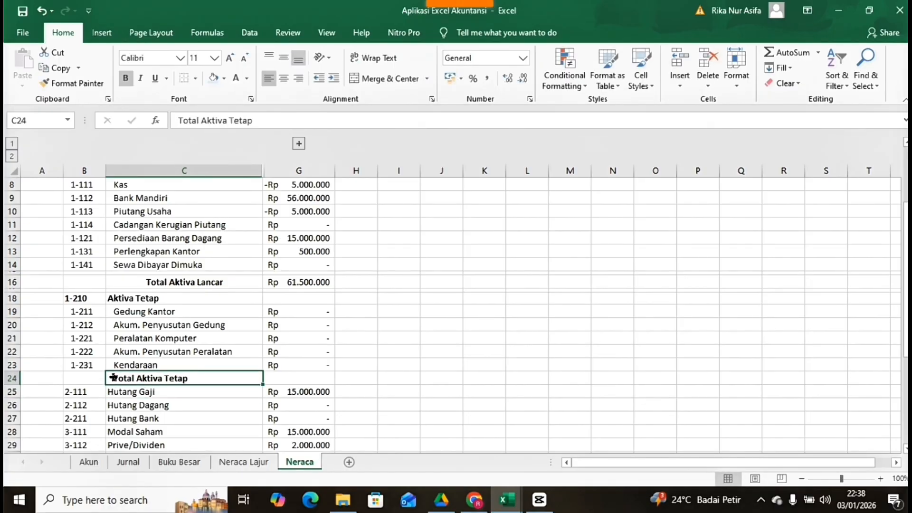
{"action": "left_click", "coordinate": [283, 78]}
Step: Insert a spacer row 24 above Total Aktiva Tetap and shrink its height to a narrow gap
{"action": "left_click", "coordinate": [76, 388]}
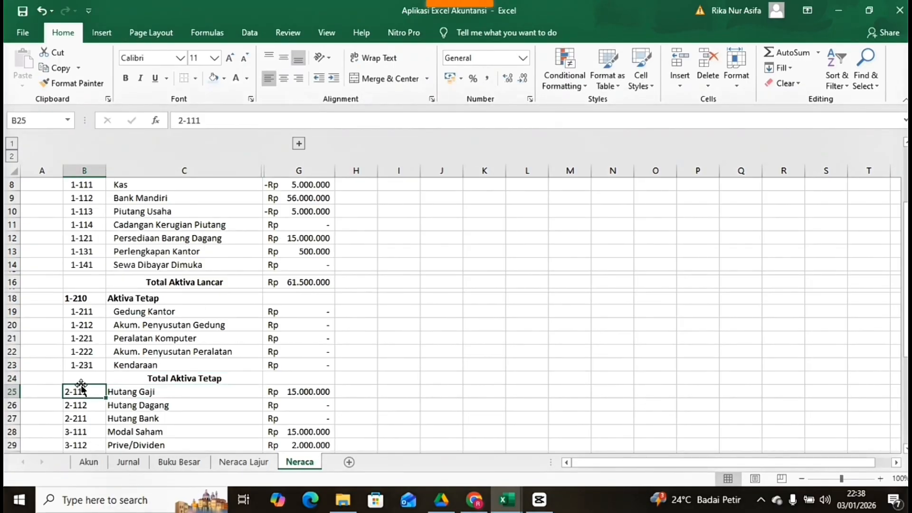
{"action": "left_click", "coordinate": [88, 376]}
{"action": "key", "text": "alt+i"}
{"action": "key", "text": "r"}
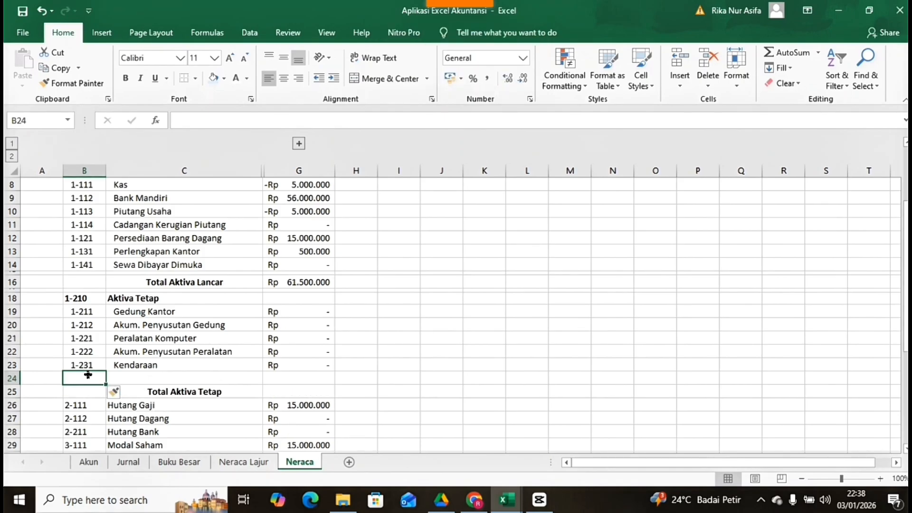
{"action": "left_click", "coordinate": [128, 379]}
{"action": "key", "text": "alt+h"}
{"action": "key", "text": "o"}
{"action": "key", "text": "h"}
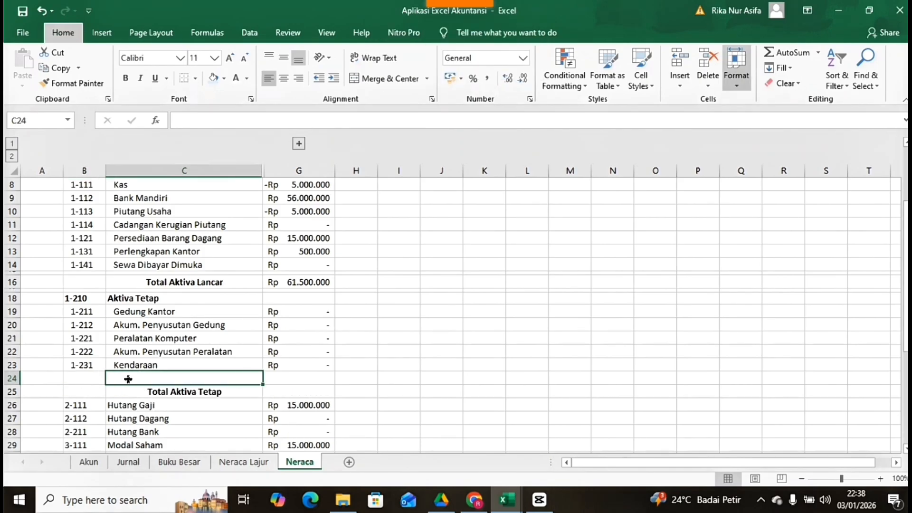
{"action": "type", "text": "3"}
{"action": "key", "text": "Return"}
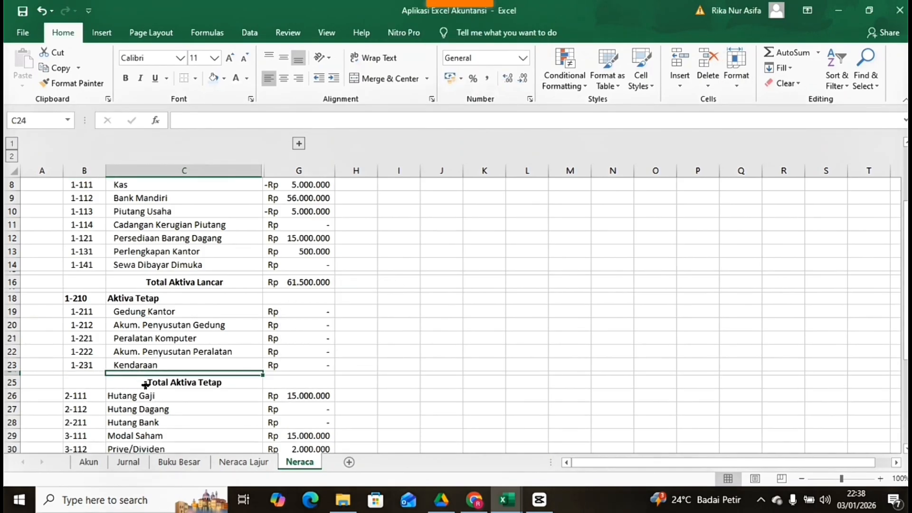
{"action": "left_click", "coordinate": [137, 383]}
{"action": "key", "text": "alt+i"}
{"action": "key", "text": "r"}
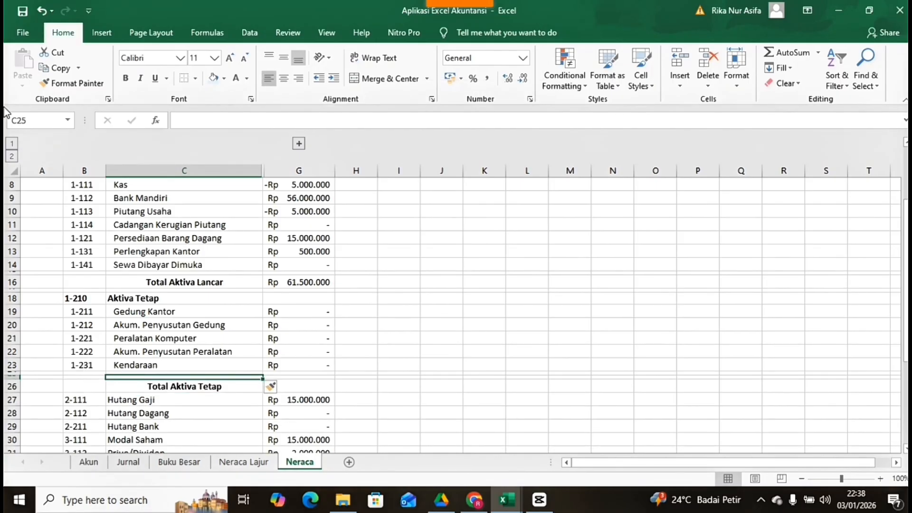
{"action": "left_click", "coordinate": [42, 10]}
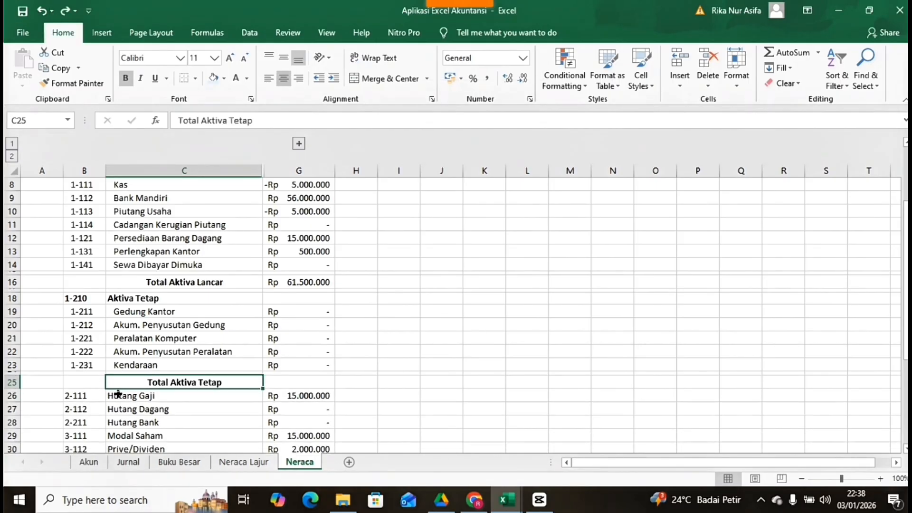
Step: Insert a spacer row 26 below Total Aktiva Tetap and shrink its height to a narrow gap
{"action": "left_click", "coordinate": [118, 394]}
{"action": "key", "text": "alt+h"}
{"action": "key", "text": "i"}
{"action": "key", "text": "r"}
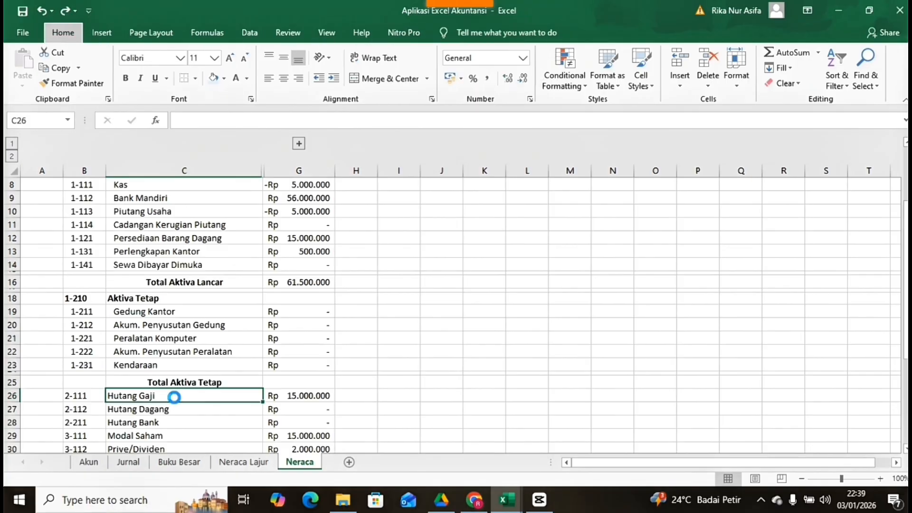
{"action": "key", "text": "alt+h"}
{"action": "key", "text": "o"}
{"action": "key", "text": "h"}
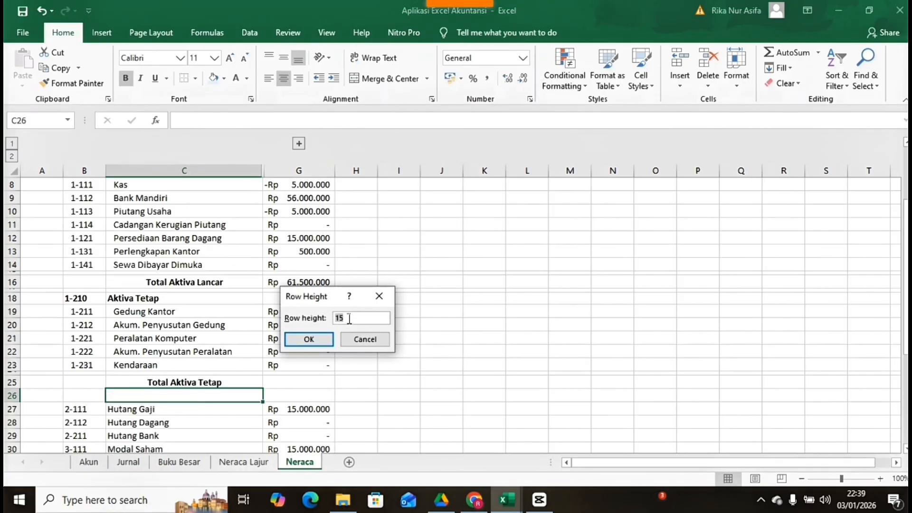
{"action": "key", "text": "Return"}
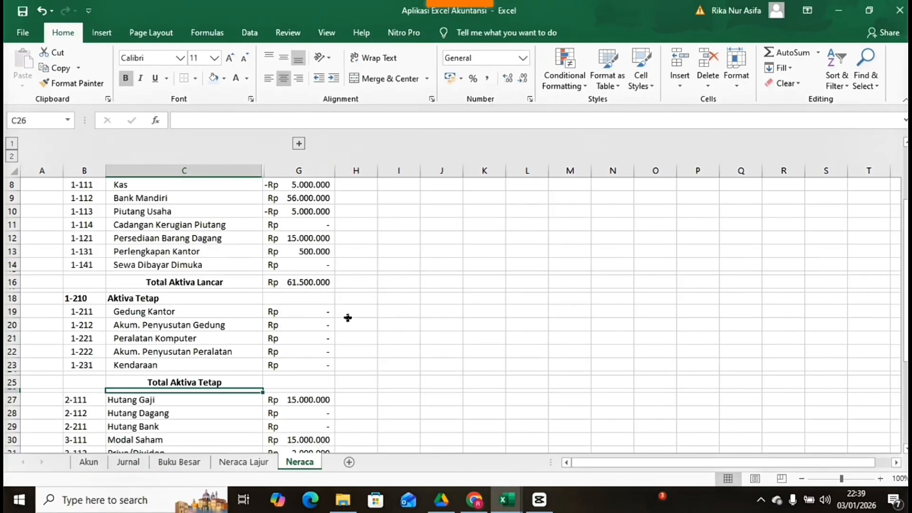
Step: Total the fixed asset balances in G25 with =SUM(G19:G23), and move the Aktiva Lancar and Aktiva Tetap totals to column H
{"action": "left_click", "coordinate": [284, 382]}
{"action": "type", "text": "=sum"}
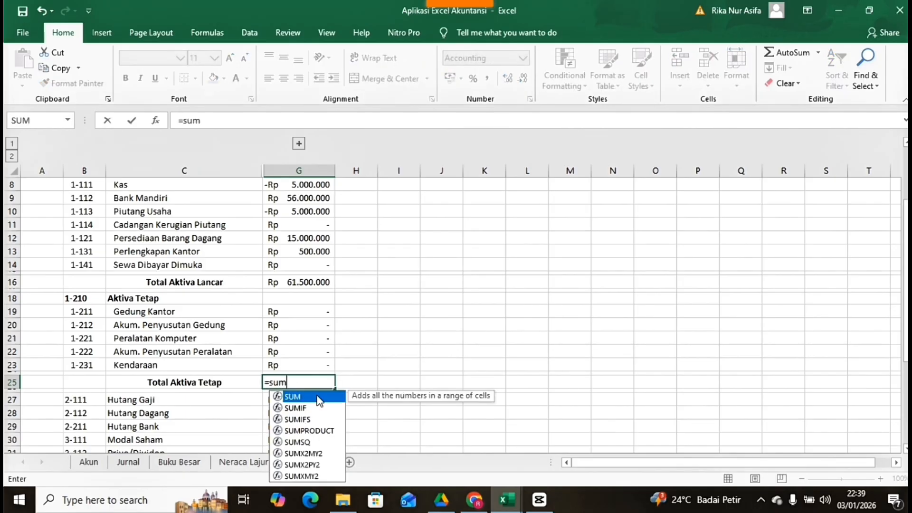
{"action": "double_click", "coordinate": [319, 400]}
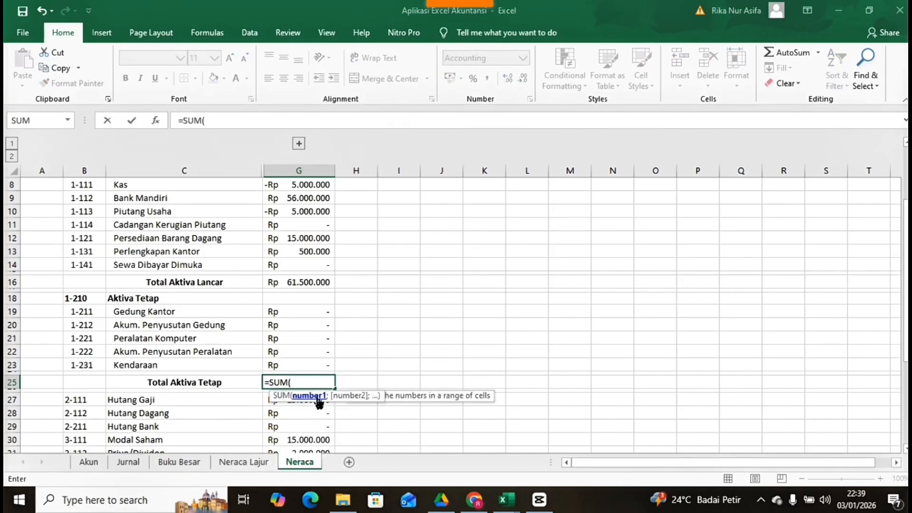
{"action": "left_click_drag", "start_coordinate": [296, 312], "coordinate": [314, 363]}
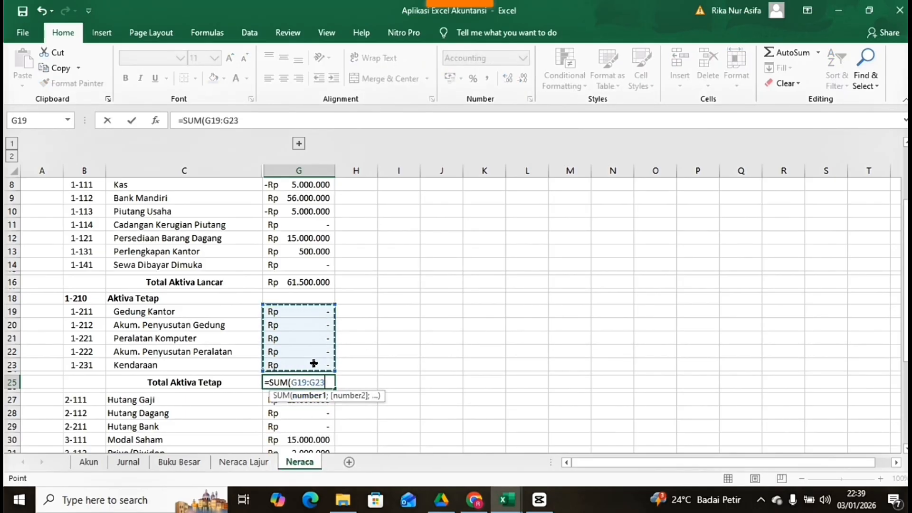
{"action": "type", "text": ")"}
{"action": "key", "text": "Return"}
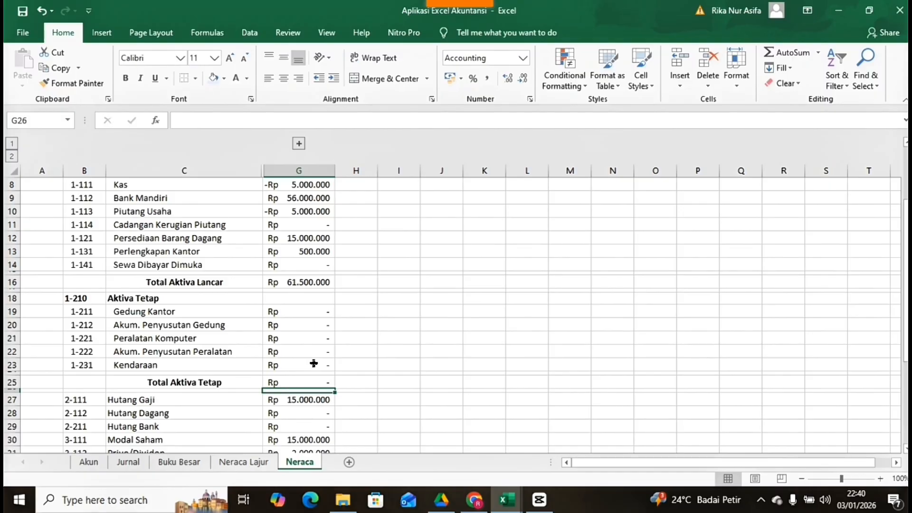
{"action": "left_click_drag", "start_coordinate": [314, 288], "coordinate": [348, 278]}
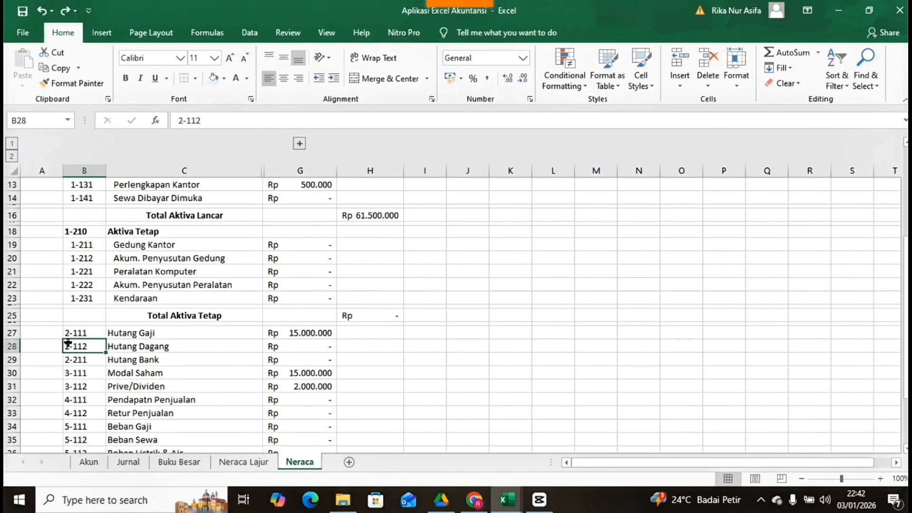
{"action": "left_click", "coordinate": [56, 344]}
{"action": "left_click", "coordinate": [67, 331]}
{"action": "left_click", "coordinate": [69, 345]}
{"action": "key", "text": "ctrl+shift+plus"}
{"action": "key", "text": "r"}
{"action": "key", "text": "Return"}
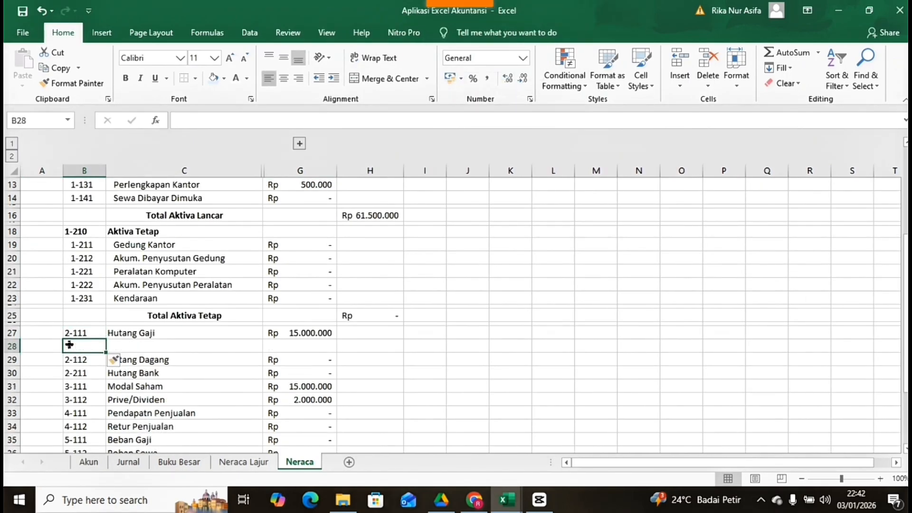
{"action": "left_click", "coordinate": [42, 11]}
Step: Insert a row 27 above Hutang Gaji and set its height to 15
{"action": "left_click", "coordinate": [73, 331]}
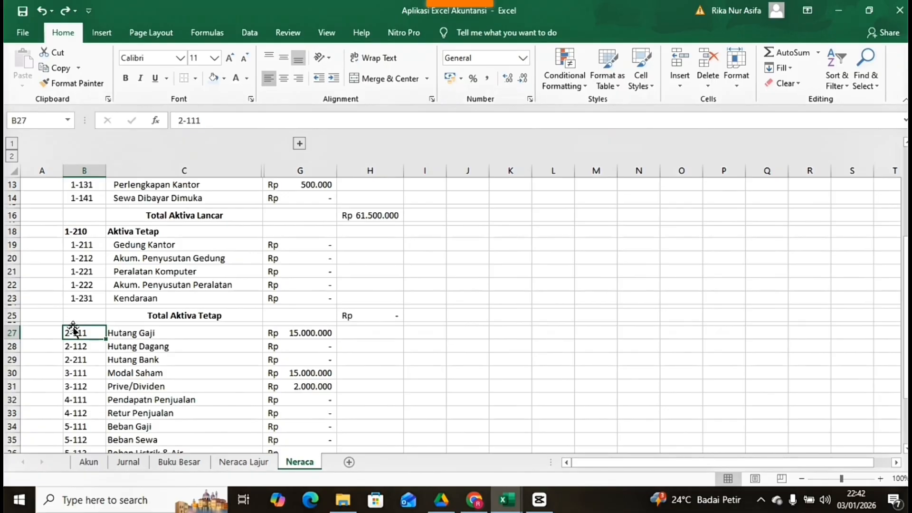
{"action": "key", "text": "alt+i"}
{"action": "key", "text": "r"}
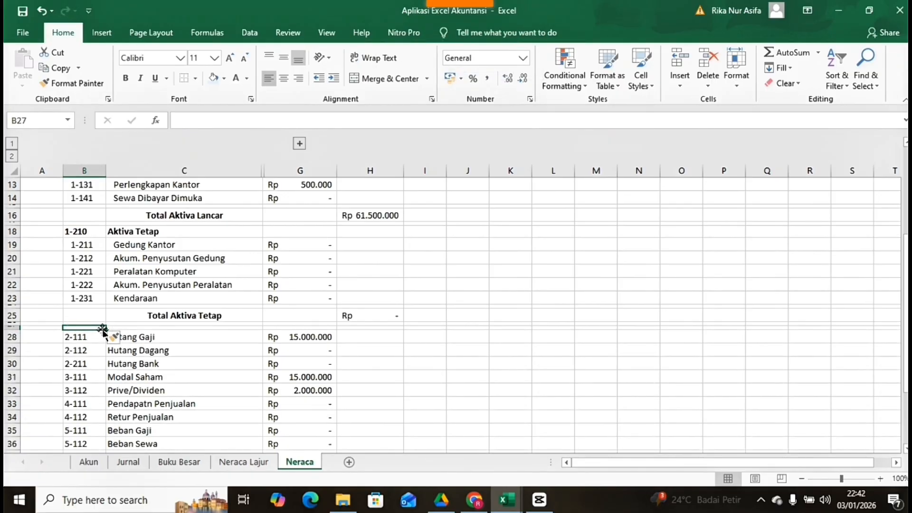
{"action": "key", "text": "alt+h"}
{"action": "type", "text": "oh5"}
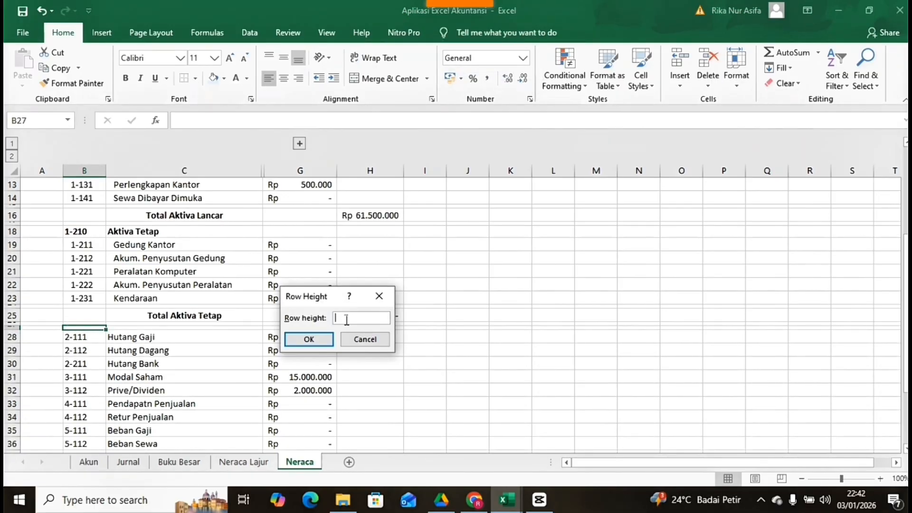
{"action": "type", "text": "15"}
{"action": "key", "text": "Return"}
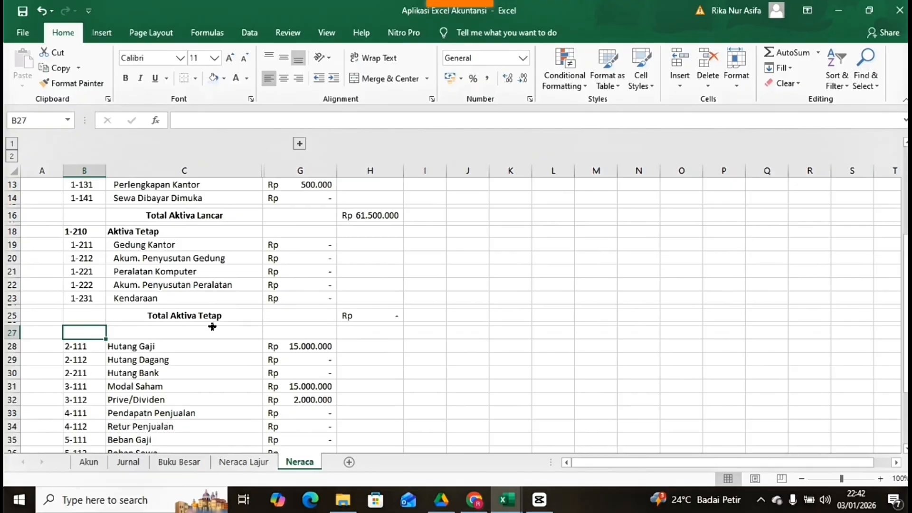
Step: Enlarge the narrow row 26 below Total Aktiva Tetap to normal text row height
{"action": "left_click", "coordinate": [212, 328]}
{"action": "left_click", "coordinate": [90, 335]}
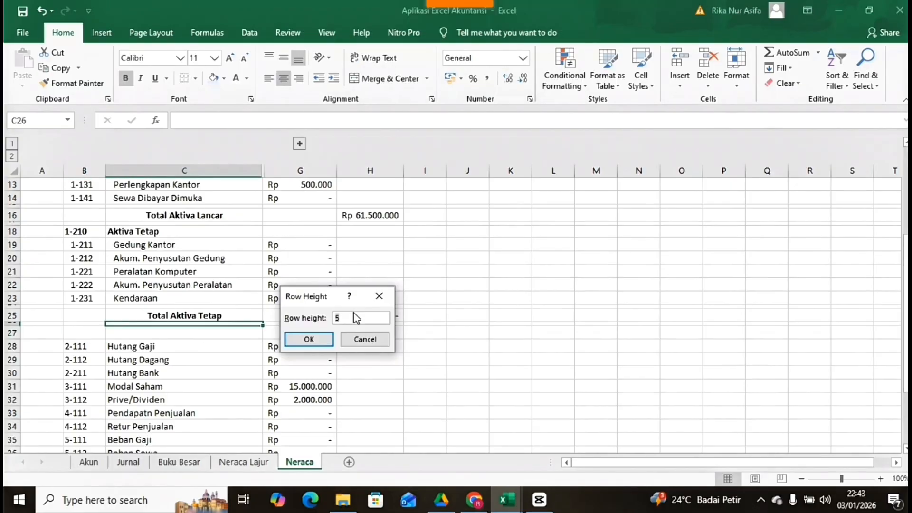
{"action": "type", "text": "1"}
{"action": "key", "text": "Return"}
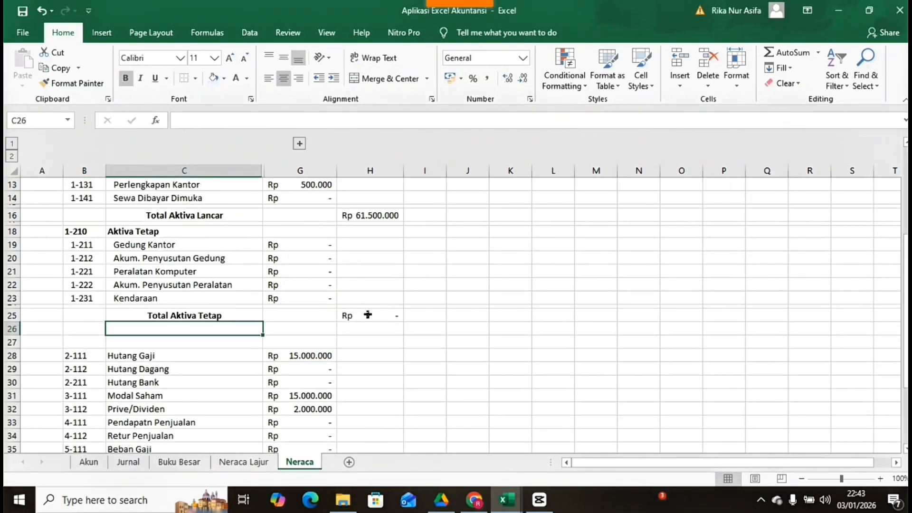
Step: Enter the label Total Aktiva in C26, directly below Total Aktiva Tetap
{"action": "double_click", "coordinate": [182, 331]}
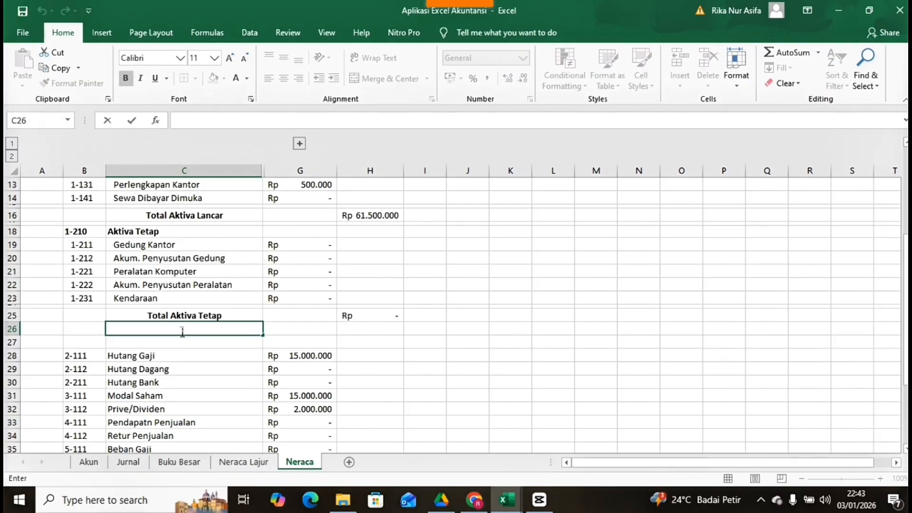
{"action": "type", "text": "t"}
{"action": "key", "text": "BackSpace"}
{"action": "key", "text": "BackSpace"}
{"action": "type", "text": "T"}
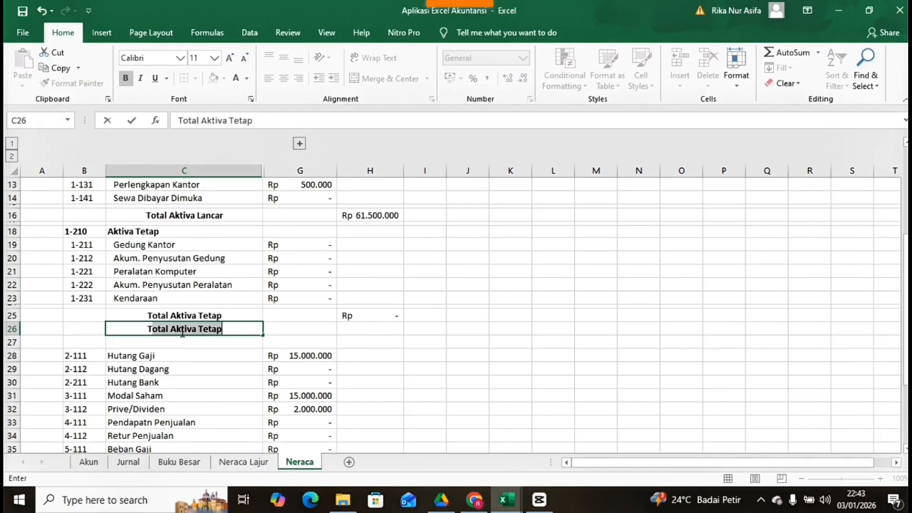
{"action": "type", "text": "otal Ak"}
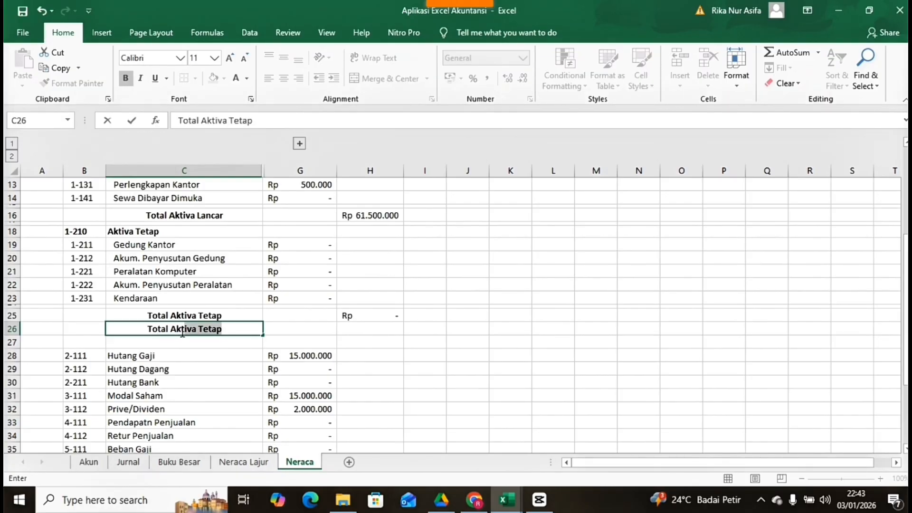
{"action": "type", "text": "tiva"}
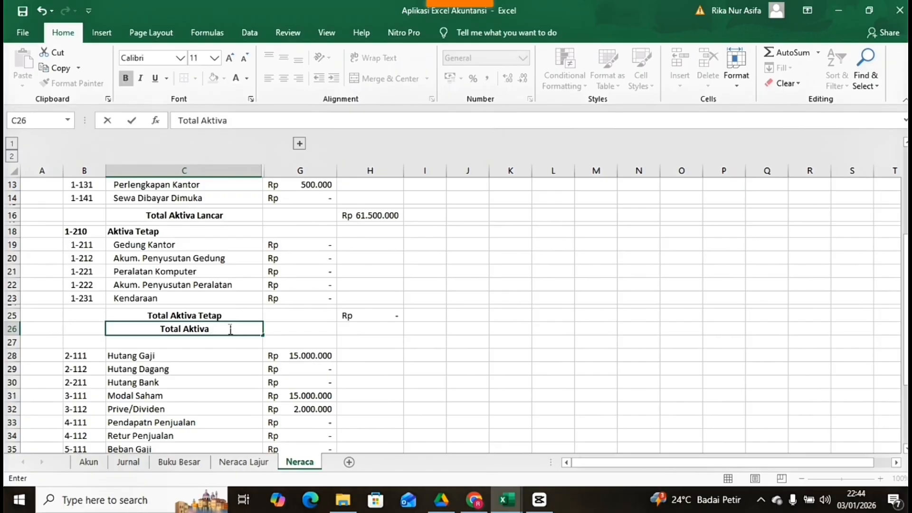
Step: Calculate Total Aktiva in H26 by adding the Aktiva Lancar and Aktiva Tetap totals with =H16+H25
{"action": "left_click", "coordinate": [343, 332]}
{"action": "type", "text": "="}
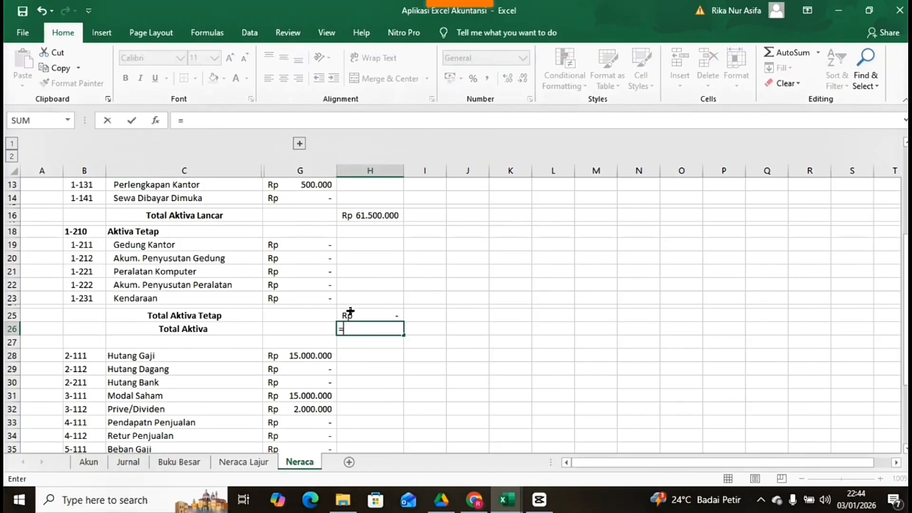
{"action": "scroll", "coordinate": [353, 300], "scroll_direction": "up", "scroll_amount": 1}
{"action": "left_click", "coordinate": [359, 243]}
{"action": "type", "text": "+"}
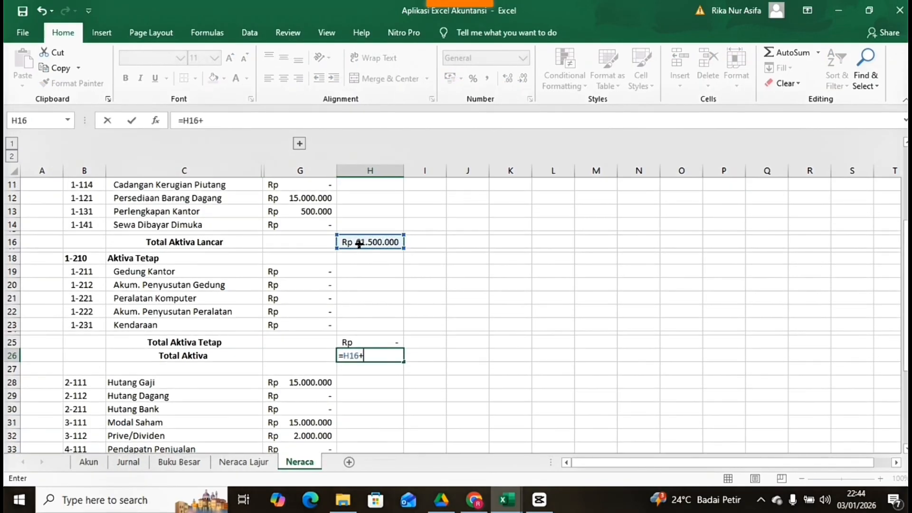
{"action": "left_click", "coordinate": [350, 340]}
{"action": "key", "text": "Return"}
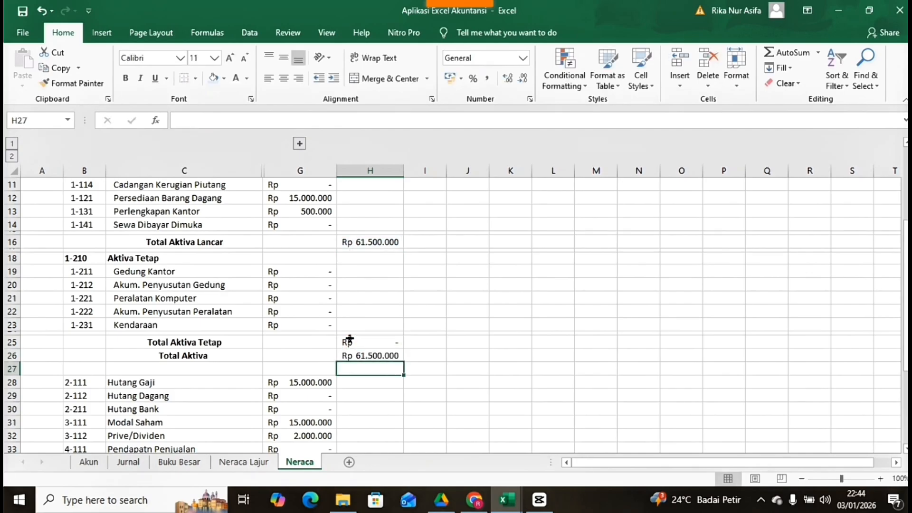
Step: Set the height of the empty row 27 below Total Aktiva to 5
{"action": "scroll", "coordinate": [318, 340], "scroll_direction": "down", "scroll_amount": 1}
{"action": "left_click", "coordinate": [95, 346]}
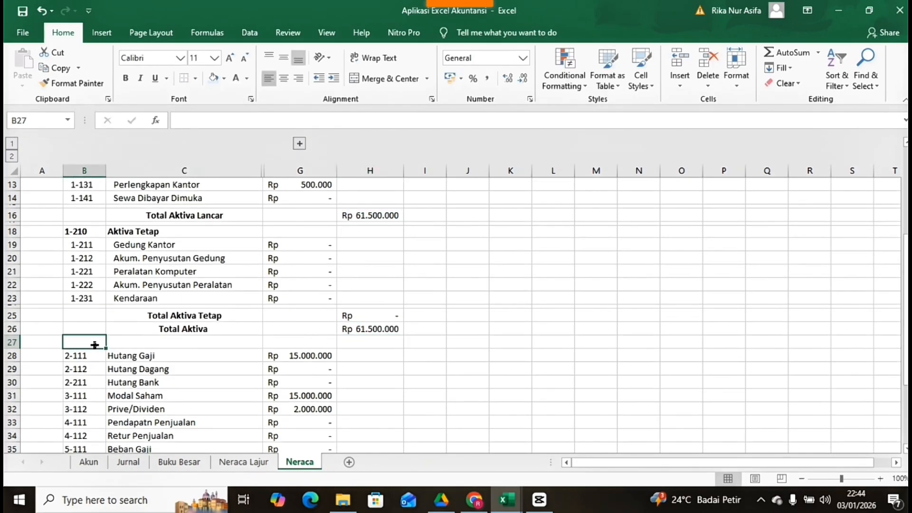
{"action": "scroll", "coordinate": [95, 346], "scroll_direction": "up", "scroll_amount": 1}
{"action": "key", "text": "alt+h"}
{"action": "key", "text": "o"}
{"action": "key", "text": "h"}
{"action": "key", "text": "BackSpace"}
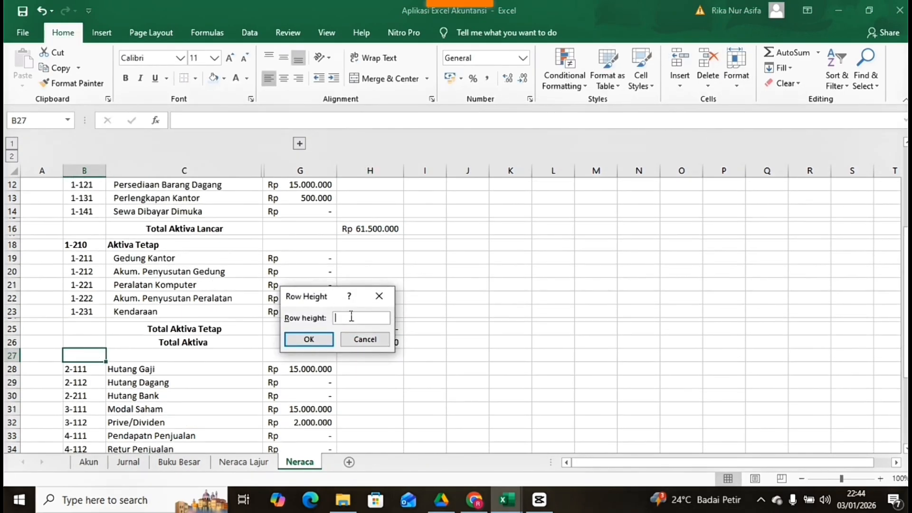
{"action": "type", "text": "5"}
{"action": "key", "text": "Return"}
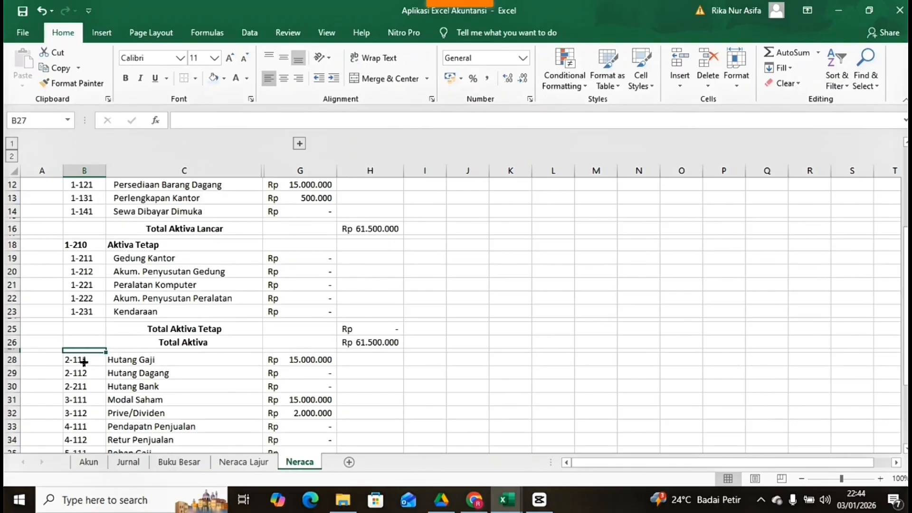
Step: Insert a row 28 above Hutang Gaji and set its height to 15
{"action": "left_click", "coordinate": [84, 362], "text": "alt"}
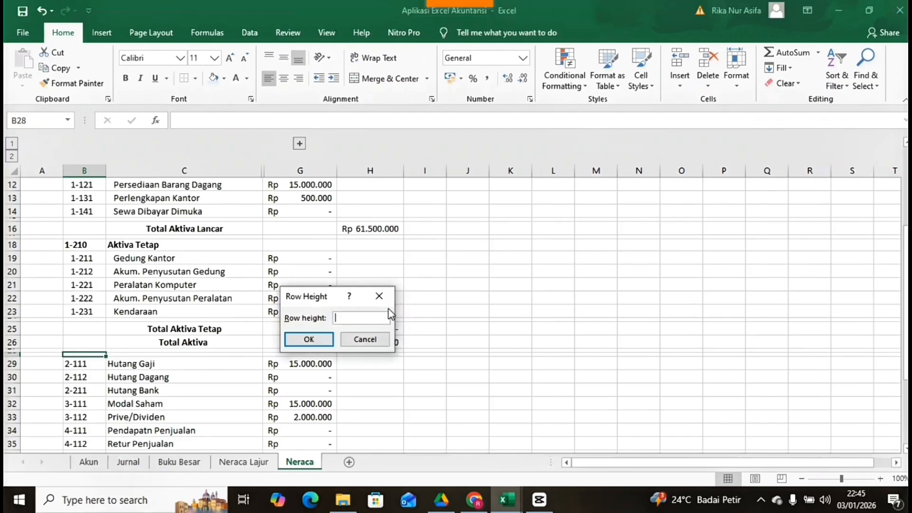
{"action": "type", "text": "15"}
{"action": "key", "text": "Return"}
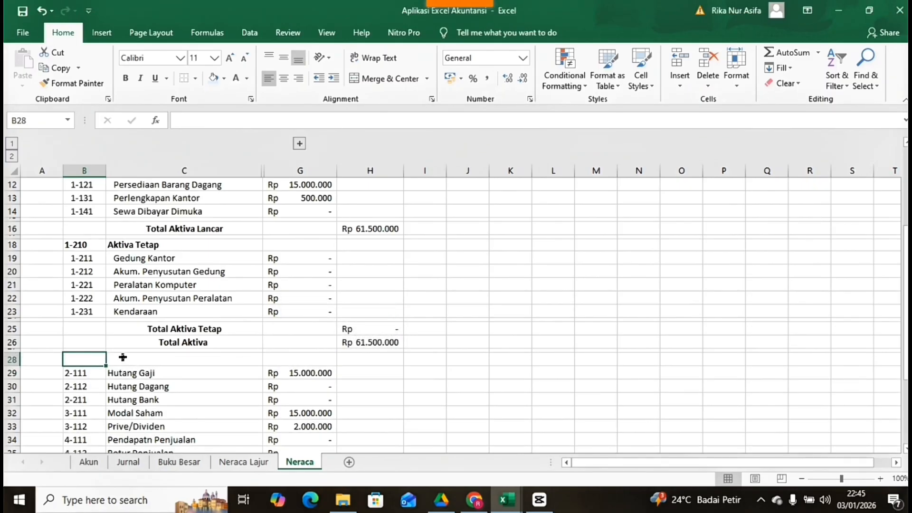
Step: Enter the heading code 2-110 in B28 and Kewajiban in C28, and left-align both cells
{"action": "type", "text": "2-110"}
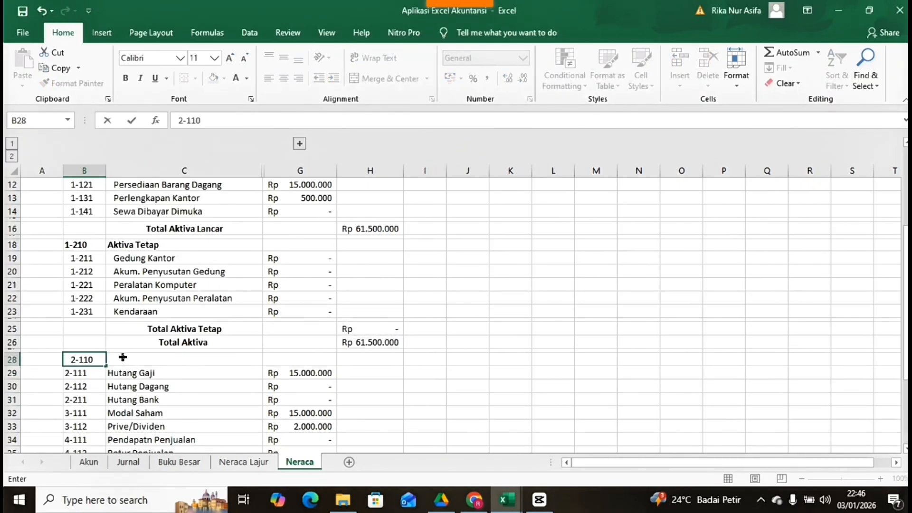
{"action": "left_click", "coordinate": [122, 357]}
{"action": "type", "text": "Kewajiban"}
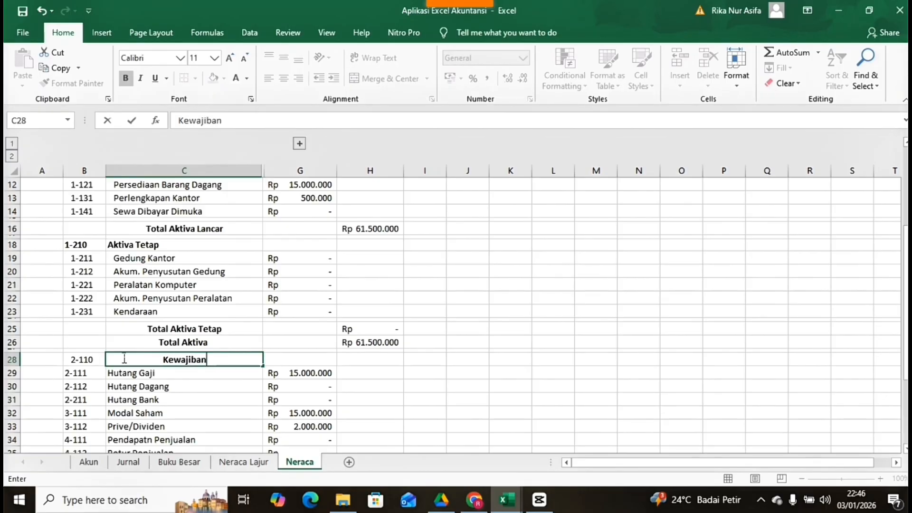
{"action": "key", "text": "Return"}
{"action": "left_click", "coordinate": [99, 357]}
{"action": "mouse_move", "coordinate": [99, 357]}
{"action": "left_mouse_down"}
{"action": "mouse_move", "coordinate": [143, 353]}
{"action": "mouse_move", "coordinate": [116, 360]}
{"action": "left_mouse_up"}
{"action": "left_click", "coordinate": [95, 360]}
{"action": "left_click", "coordinate": [268, 79]}
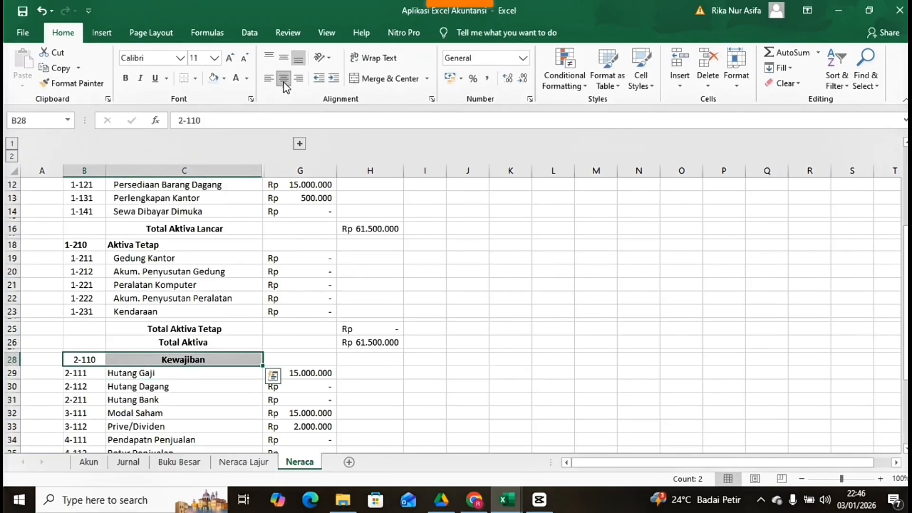
{"action": "left_click", "coordinate": [215, 385]}
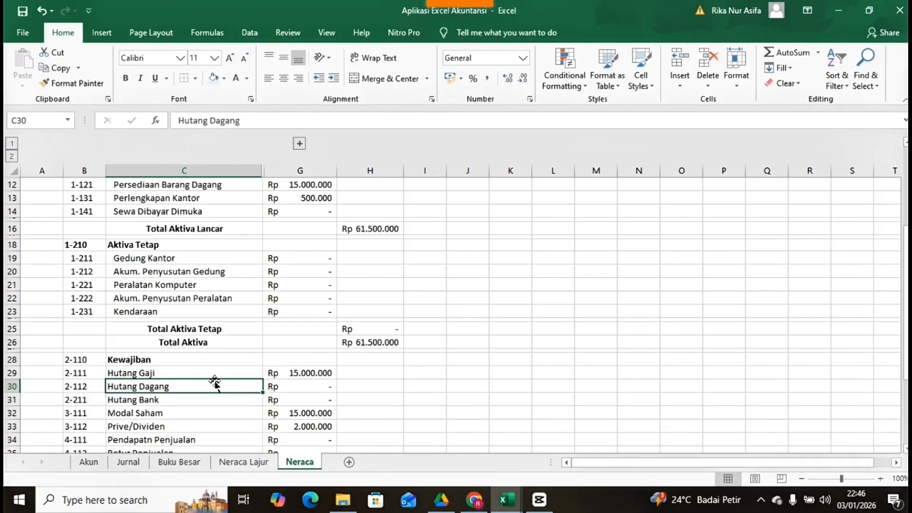
Step: Indent the codes and names of the three Hutang accounts in B29:C31 by one level
{"action": "left_click_drag", "start_coordinate": [102, 371], "coordinate": [159, 395]}
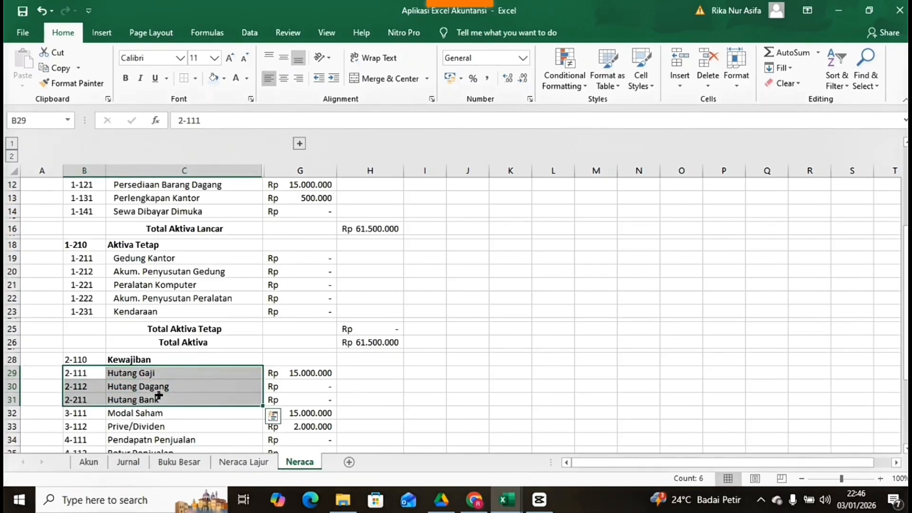
{"action": "left_click", "coordinate": [335, 77]}
{"action": "left_click", "coordinate": [186, 401]}
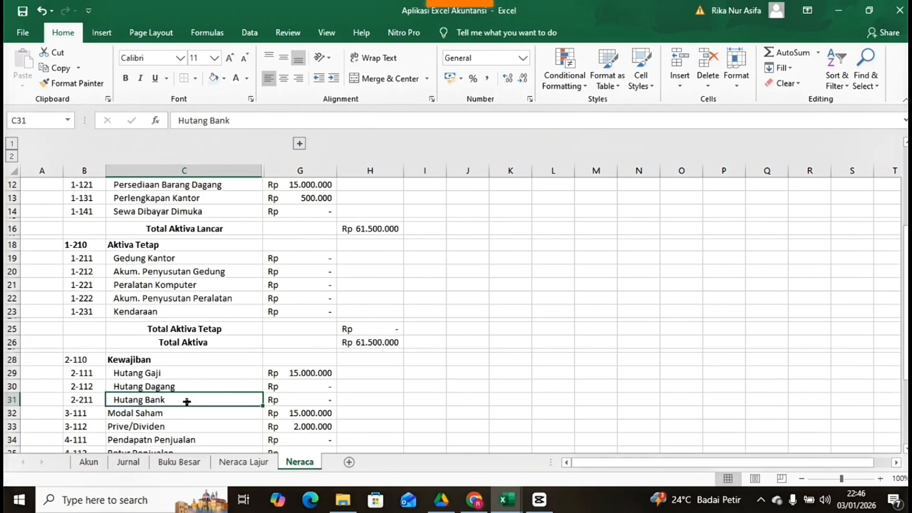
Step: Insert a spacer row 32 below Hutang Bank and set its height to 5
{"action": "left_click", "coordinate": [89, 402]}
{"action": "left_click", "coordinate": [95, 411]}
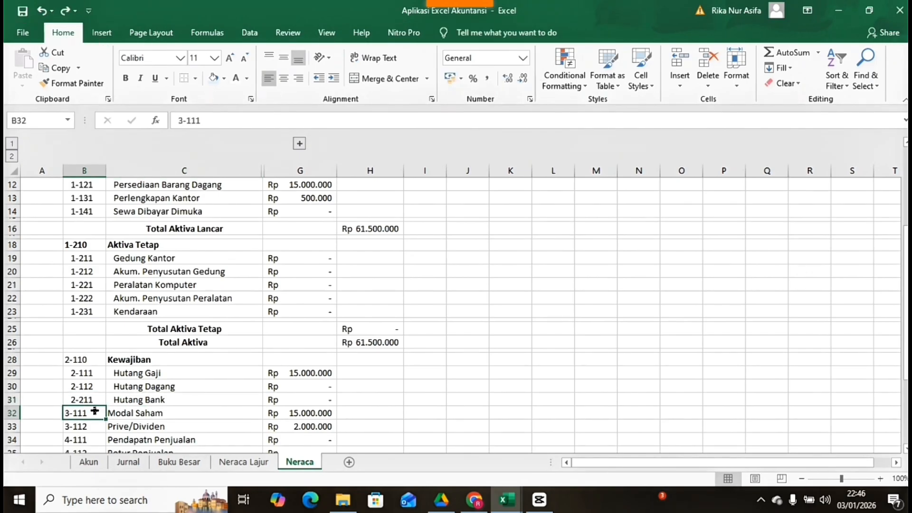
{"action": "key", "text": "alt+i"}
{"action": "key", "text": "r"}
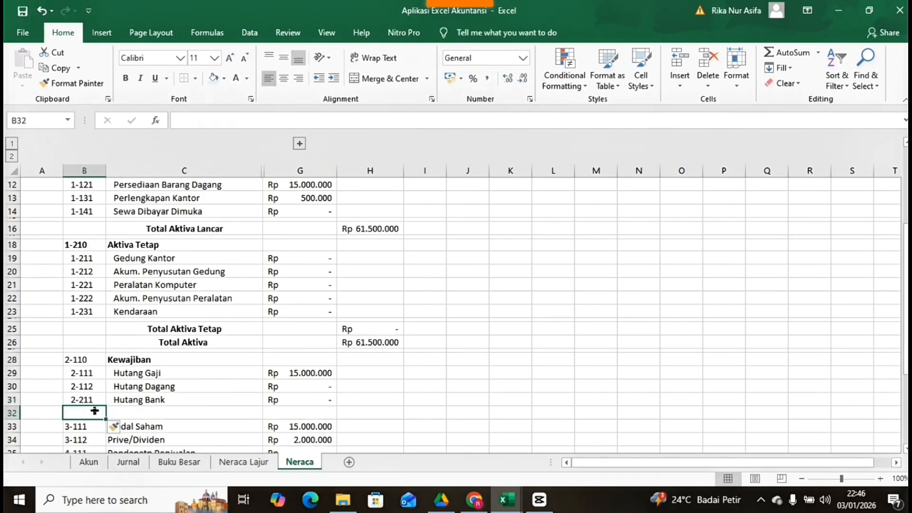
{"action": "key", "text": "alt+h"}
{"action": "type", "text": "oh"}
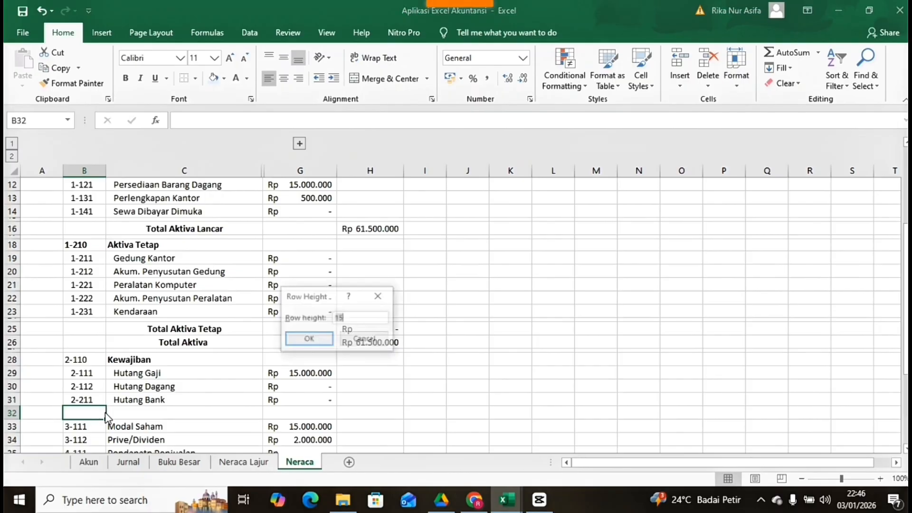
{"action": "type", "text": "5"}
{"action": "key", "text": "Return"}
{"action": "left_click", "coordinate": [362, 308]}
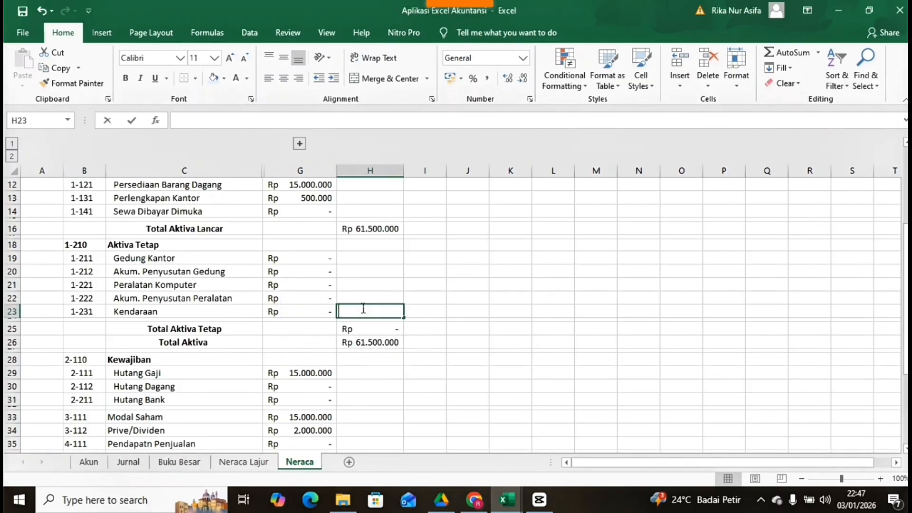
Step: Insert a row 33 above Modal Saham and set its height to 15
{"action": "left_click", "coordinate": [80, 419]}
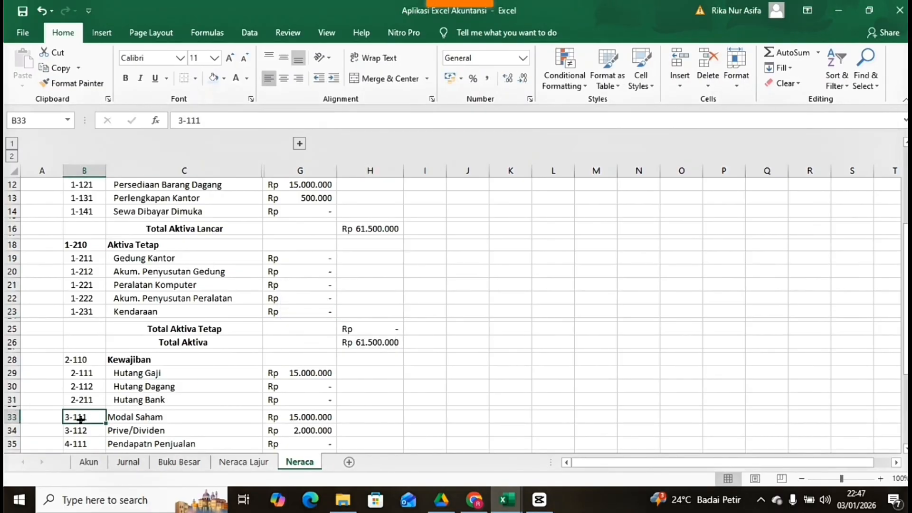
{"action": "key", "text": "alt+h"}
{"action": "key", "text": "i"}
{"action": "key", "text": "r"}
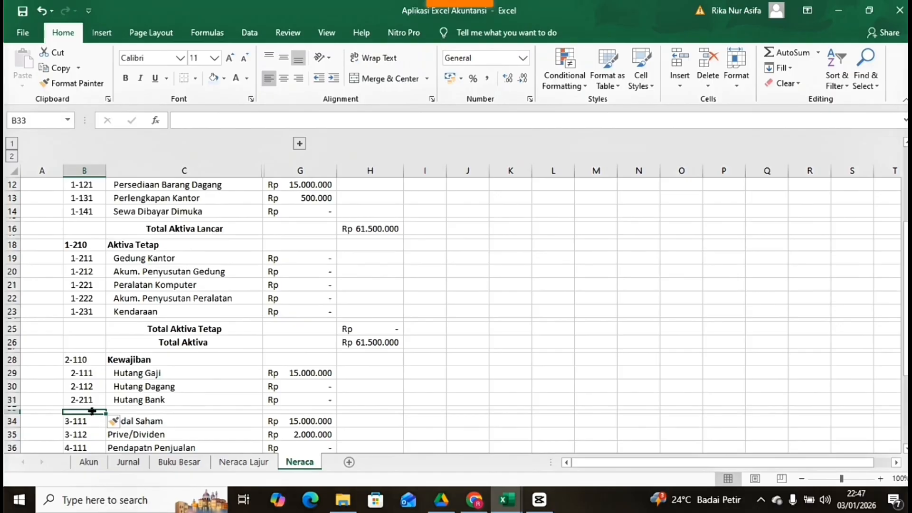
{"action": "key", "text": "alt+h"}
{"action": "key", "text": "o"}
{"action": "key", "text": "h"}
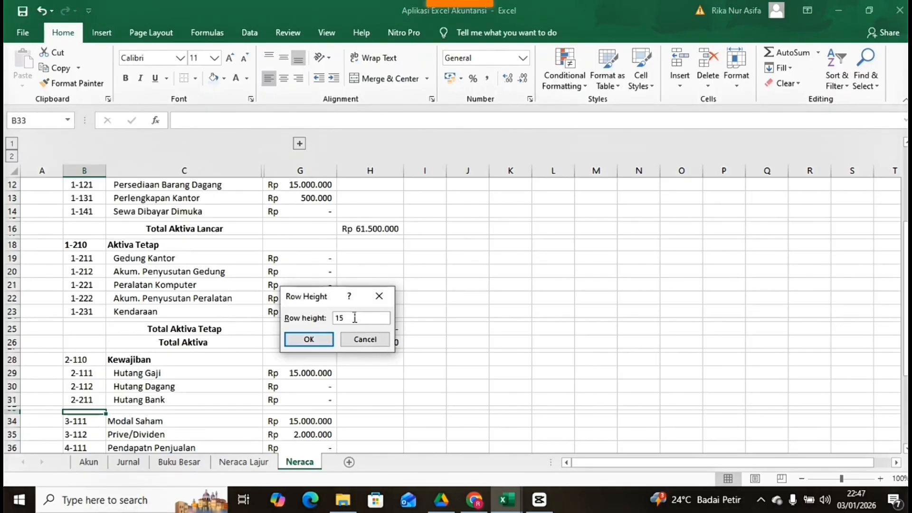
{"action": "key", "text": "Return"}
Step: Insert a spacer row 34 directly above Modal Saham and set its height to 5
{"action": "left_click", "coordinate": [96, 425]}
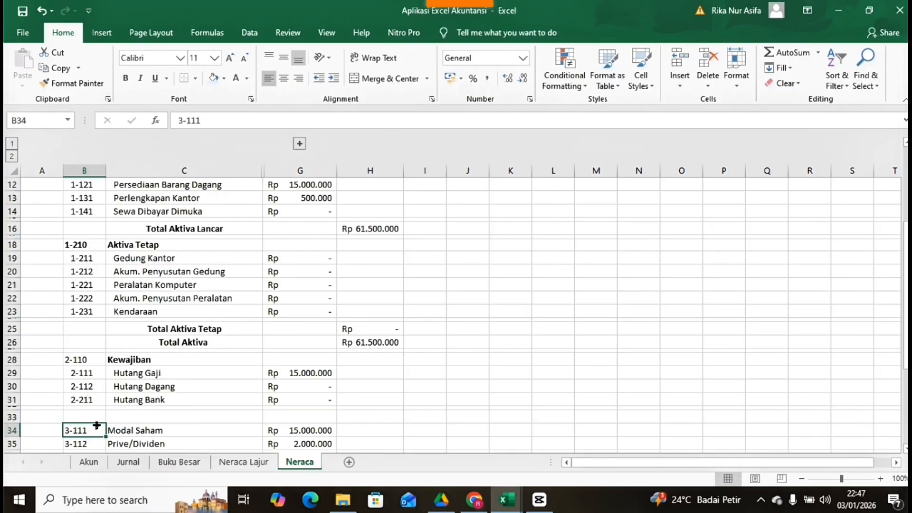
{"action": "key", "text": "alt+h"}
{"action": "key", "text": "i"}
{"action": "key", "text": "r"}
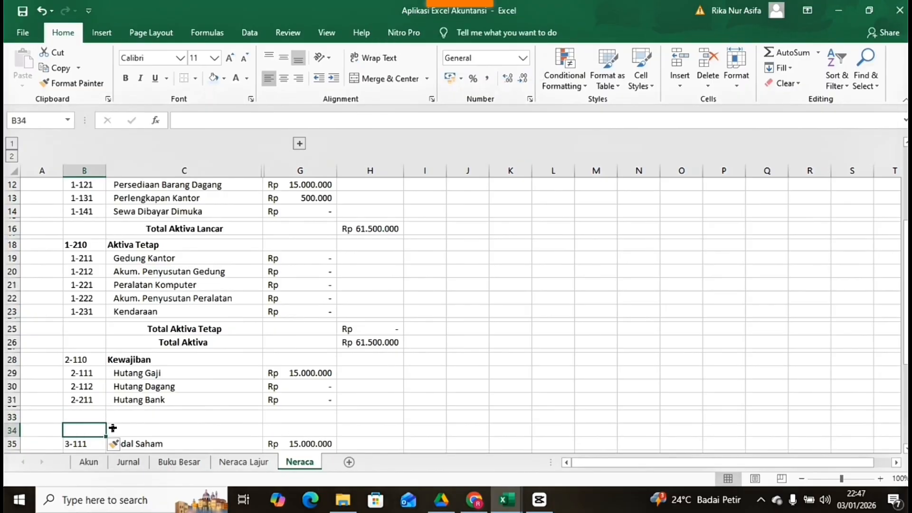
{"action": "left_click", "coordinate": [112, 428]}
{"action": "key", "text": "alt+h"}
{"action": "key", "text": "o"}
{"action": "key", "text": "h"}
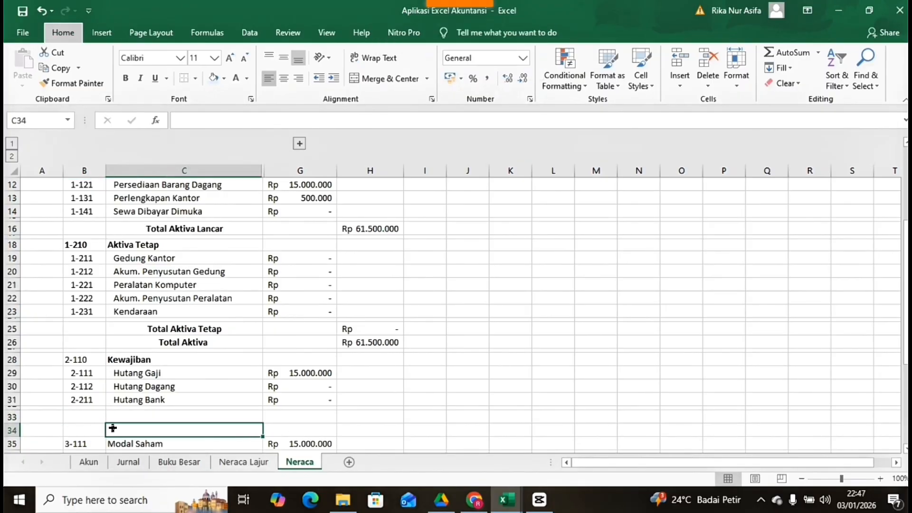
{"action": "type", "text": "5"}
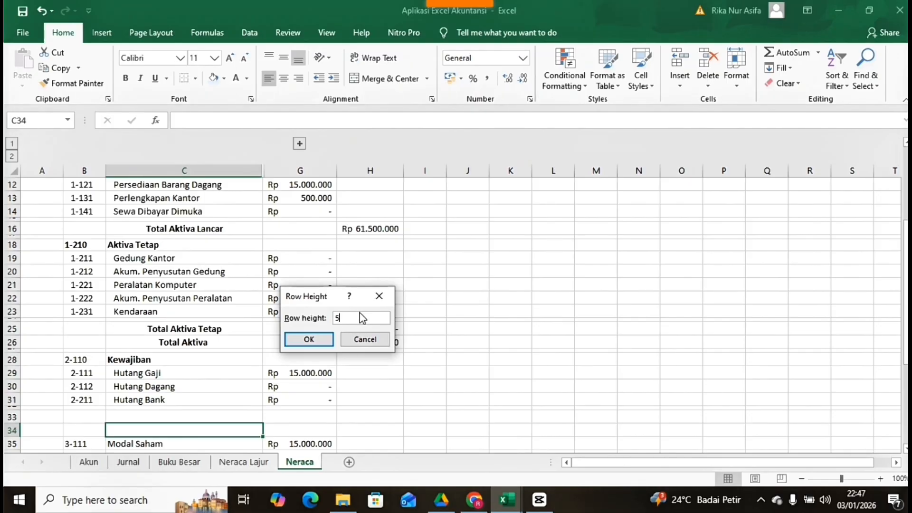
{"action": "key", "text": "Return"}
Step: Enter the label "Total Kewajiaban" in C33 below Hutang Bank and make it bold
{"action": "left_click", "coordinate": [165, 412]}
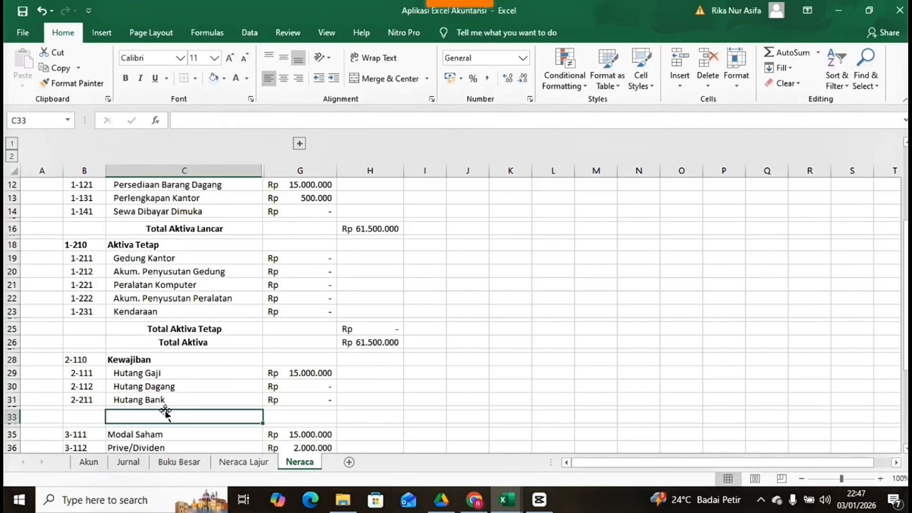
{"action": "type", "text": "Total"}
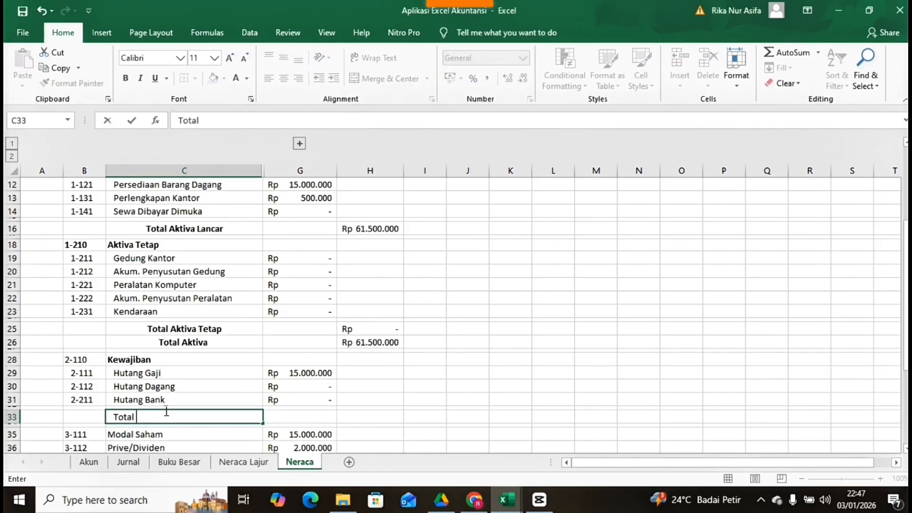
{"action": "type", "text": " Kewajiabn"}
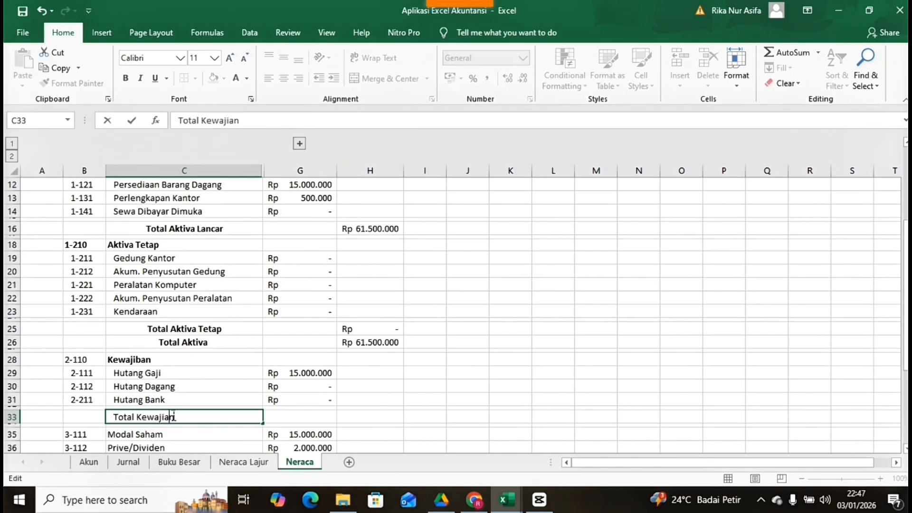
{"action": "type", "text": "a"}
{"action": "left_click", "coordinate": [133, 420]}
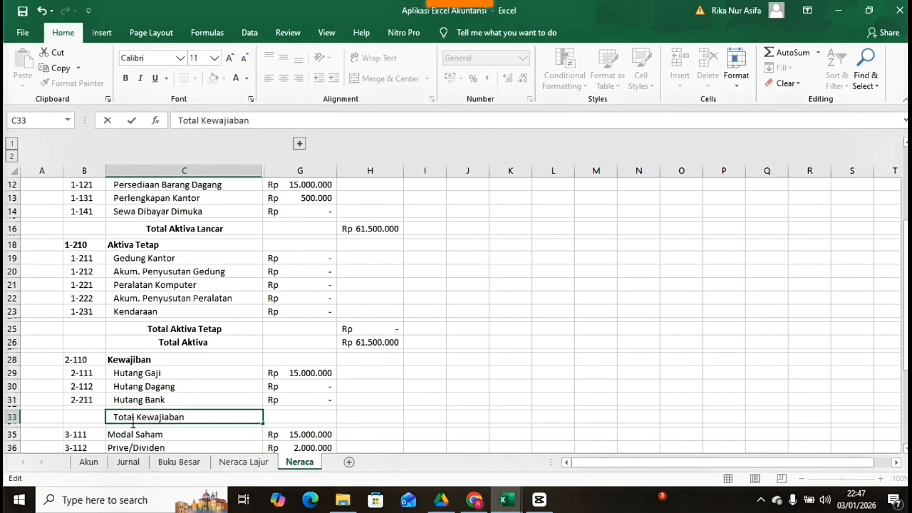
{"action": "key", "text": "Return"}
{"action": "left_click", "coordinate": [125, 417]}
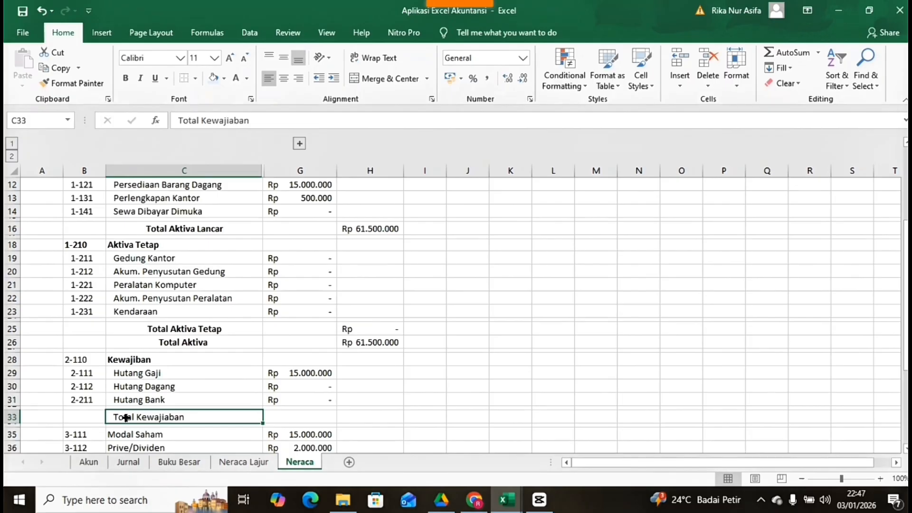
{"action": "key", "text": "ctrl+b"}
Step: Sum the three Hutang amounts in H33 with =SUM(G29:G31)
{"action": "left_click", "coordinate": [358, 417]}
{"action": "type", "text": "=sum"}
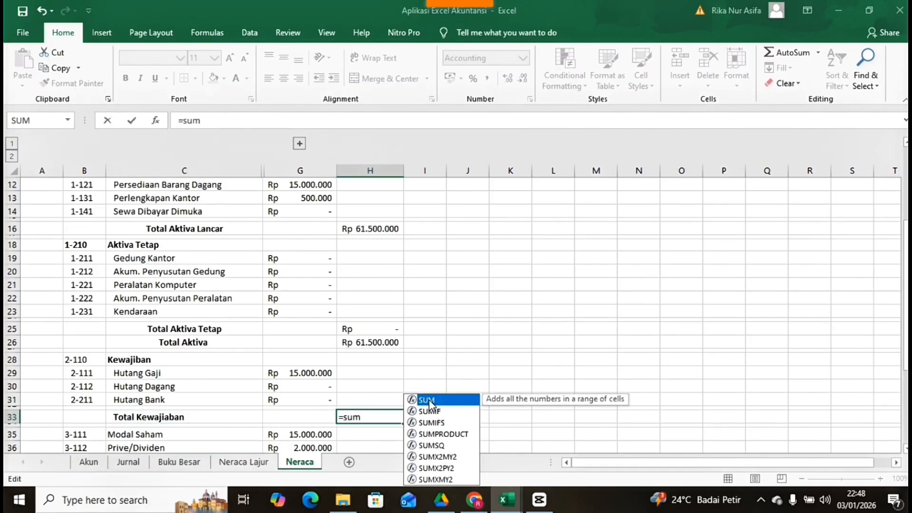
{"action": "double_click", "coordinate": [429, 400]}
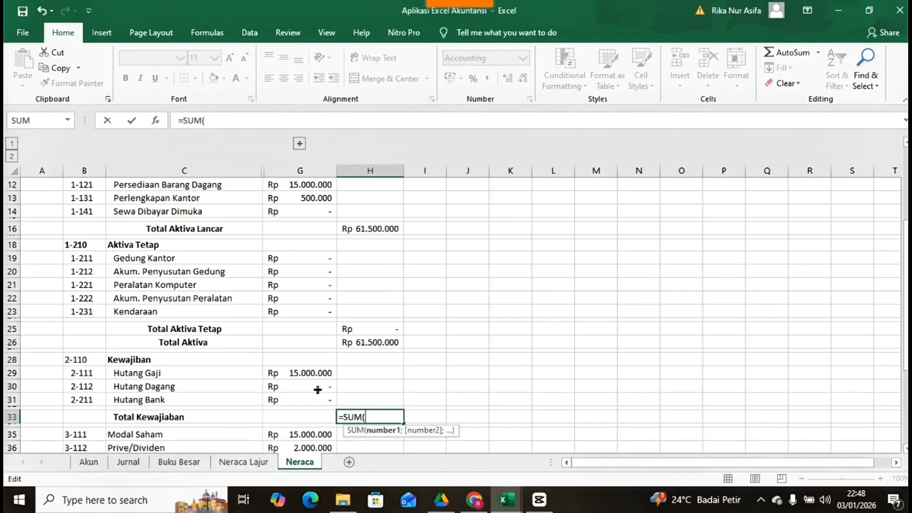
{"action": "left_click_drag", "start_coordinate": [304, 373], "coordinate": [309, 396]}
{"action": "type", "text": ")"}
{"action": "key", "text": "Return"}
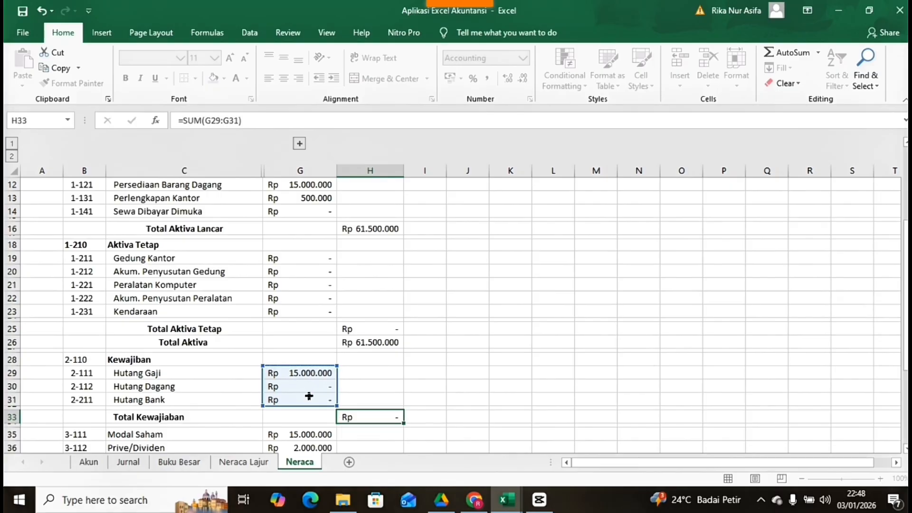
Step: Insert a row 35 directly above Modal Saham and set its height to 15
{"action": "scroll", "coordinate": [308, 397], "scroll_direction": "down", "scroll_amount": 2}
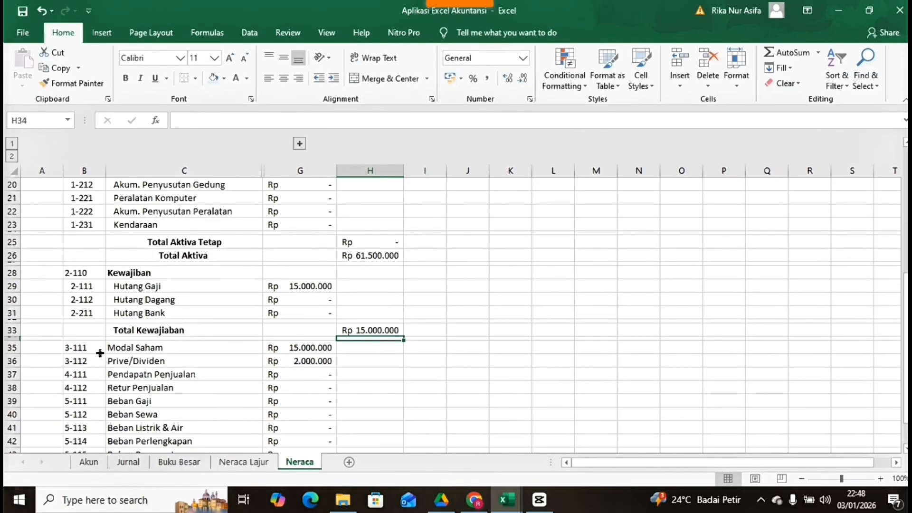
{"action": "left_click", "coordinate": [95, 350]}
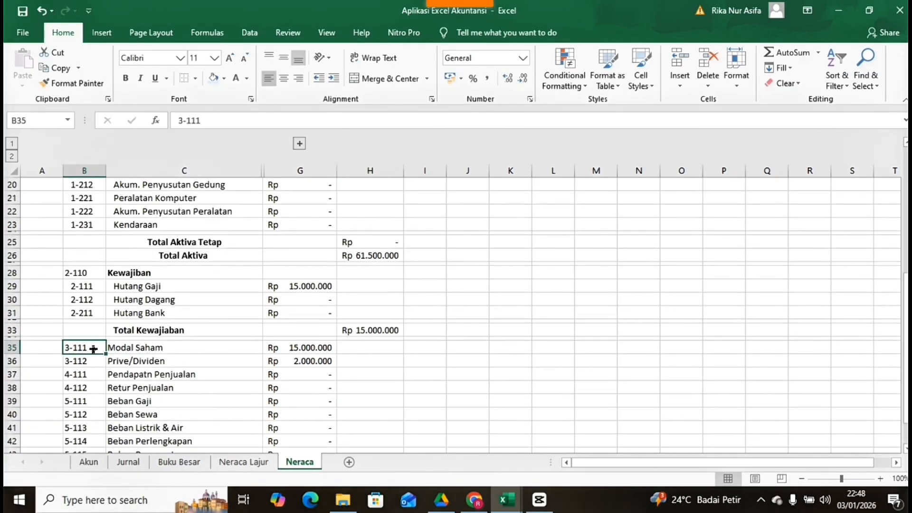
{"action": "left_click", "coordinate": [127, 347]}
{"action": "key", "text": "alt+i"}
{"action": "key", "text": "r"}
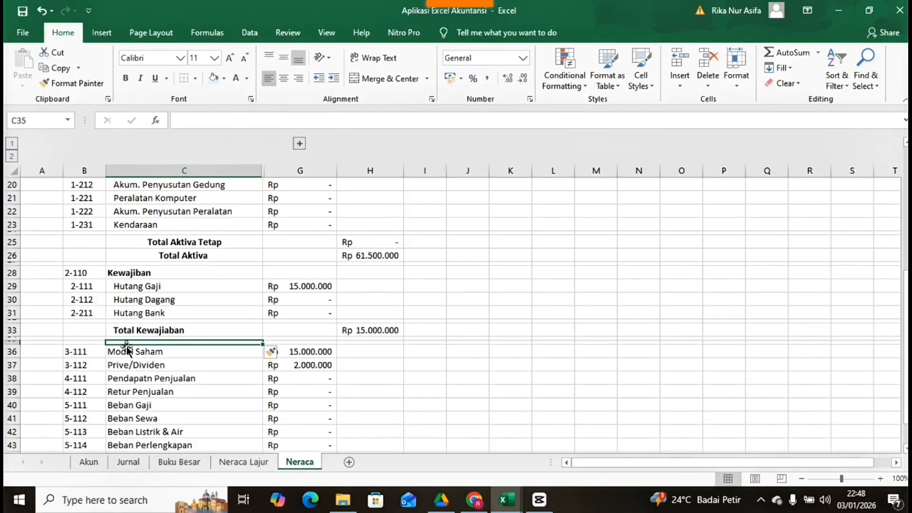
{"action": "key", "text": "alt+h"}
{"action": "type", "text": "oh"}
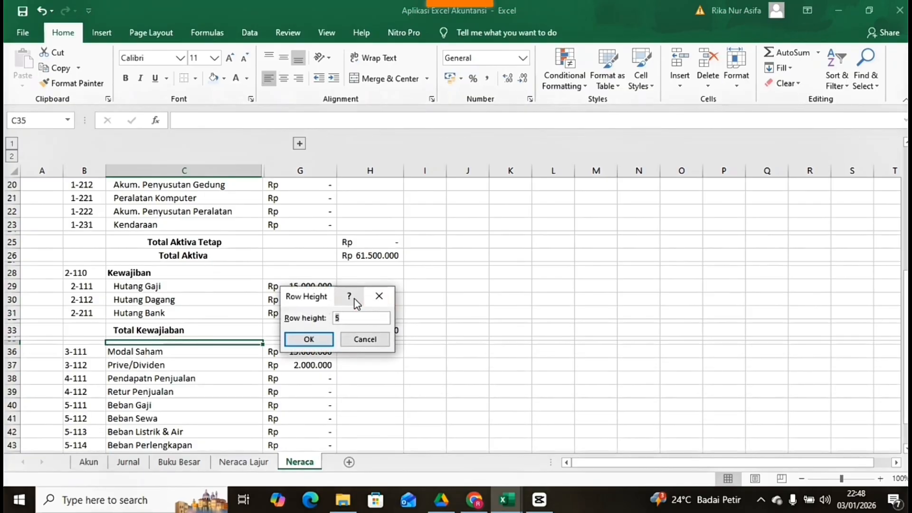
{"action": "type", "text": "5"}
{"action": "key", "text": "Return"}
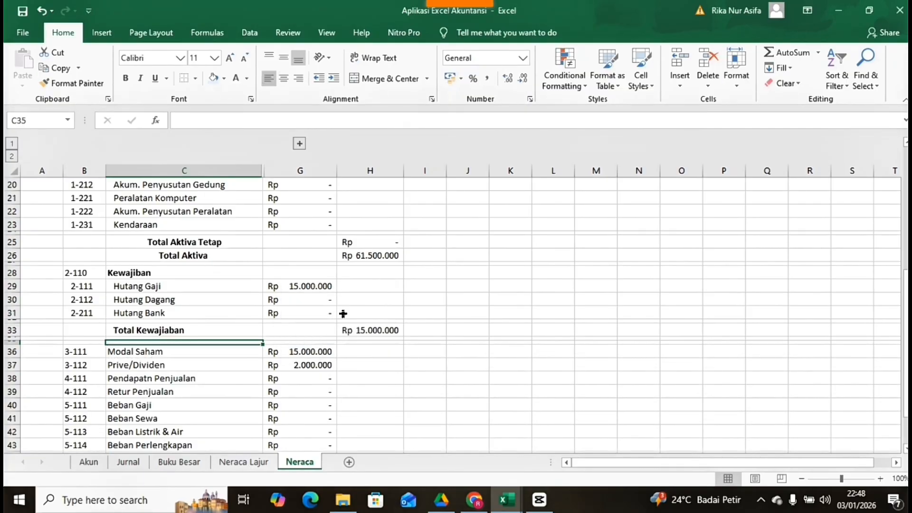
Step: Enter the code 3-110 in B35 and the heading "Ekuitas" in C35
{"action": "left_click", "coordinate": [90, 348]}
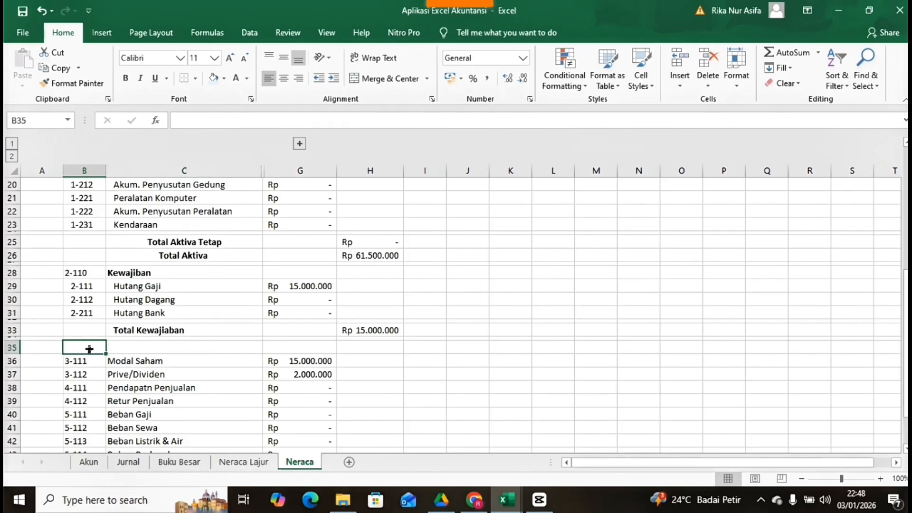
{"action": "type", "text": "3"}
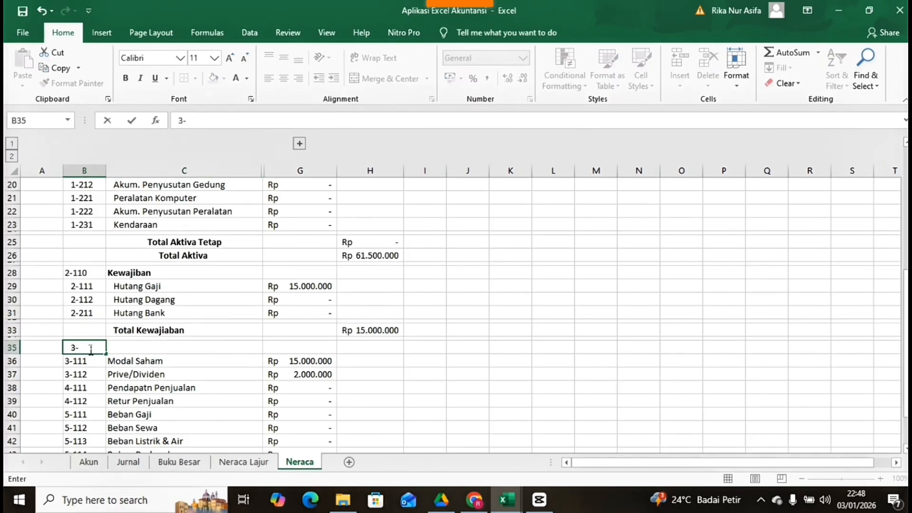
{"action": "type", "text": "-110"}
{"action": "key", "text": "Return"}
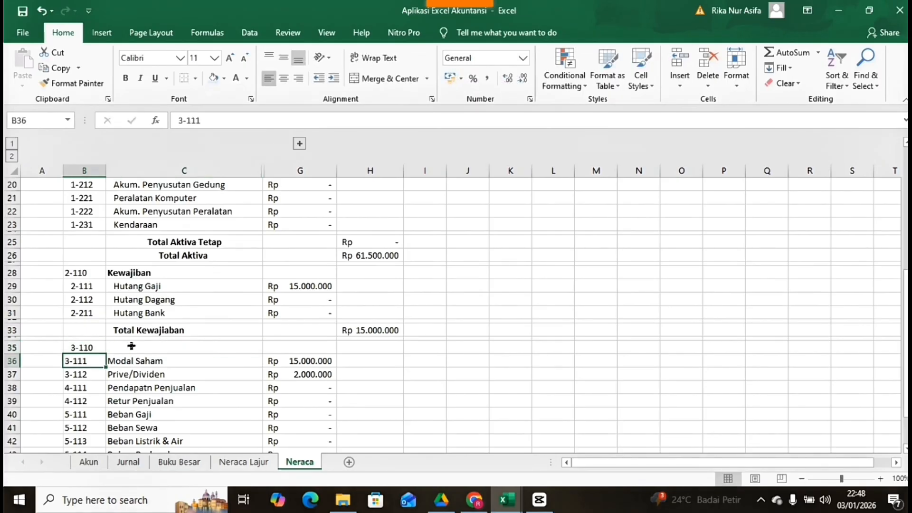
{"action": "left_click", "coordinate": [133, 347]}
{"action": "type", "text": "Ekuit"}
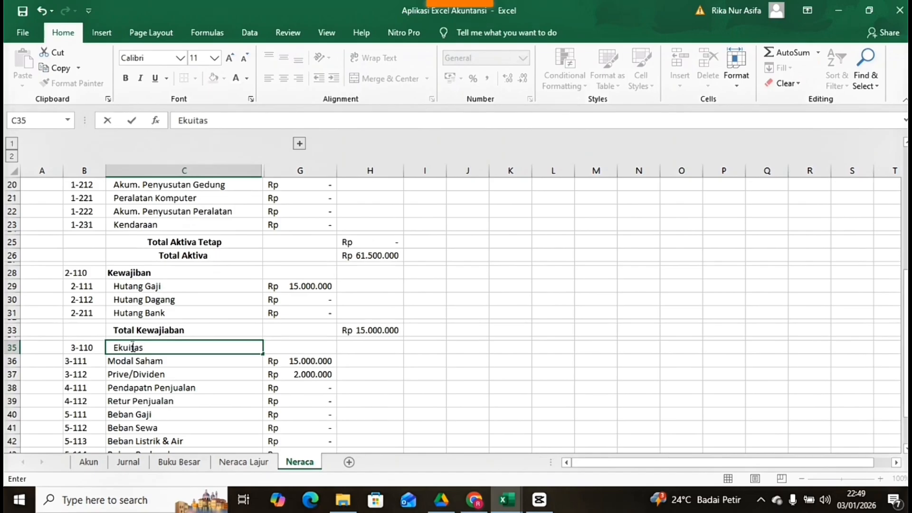
{"action": "type", "text": "as"}
{"action": "key", "text": "Return"}
Step: Left-align the 3-110 Ekuitas heading in B35:C35 and make it bold
{"action": "left_click_drag", "start_coordinate": [101, 345], "coordinate": [138, 347]}
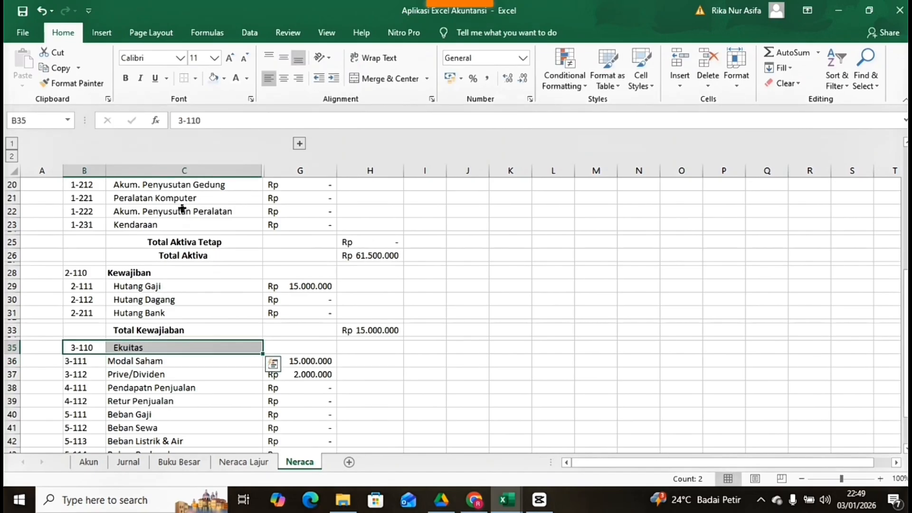
{"action": "left_click", "coordinate": [268, 78]}
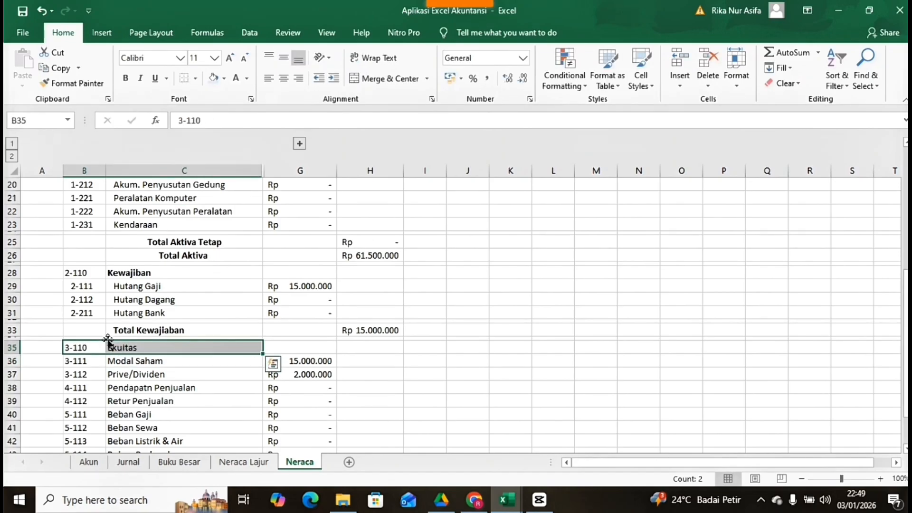
{"action": "key", "text": "ctrl+b"}
Step: Indent the codes and names of Modal Saham and Prive/Dividen in B36:C37 by one level
{"action": "left_click", "coordinate": [88, 360]}
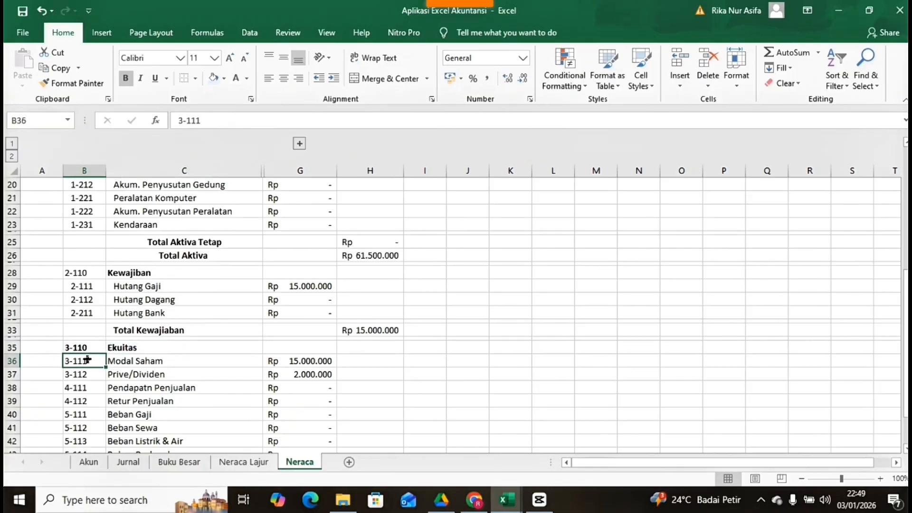
{"action": "left_click_drag", "start_coordinate": [97, 361], "coordinate": [237, 376]}
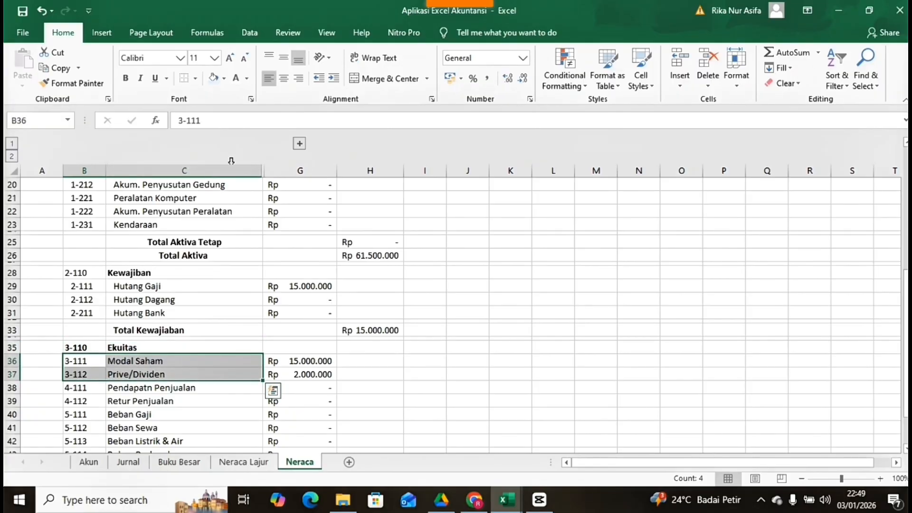
{"action": "left_click", "coordinate": [334, 79]}
Step: Insert two empty rows, 38 and 39, between Prive/Dividen and Pendapatn Penjualan
{"action": "left_click", "coordinate": [199, 387]}
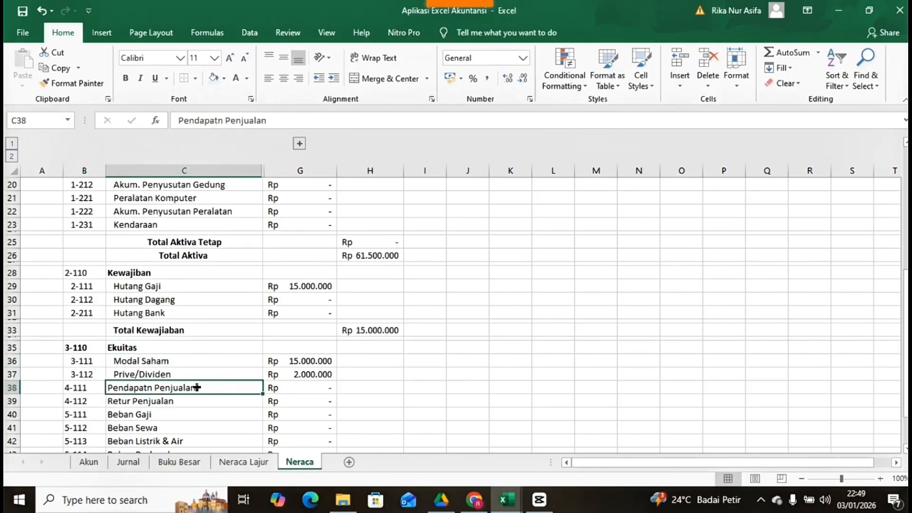
{"action": "left_click", "coordinate": [91, 392]}
{"action": "key", "text": "alt+i"}
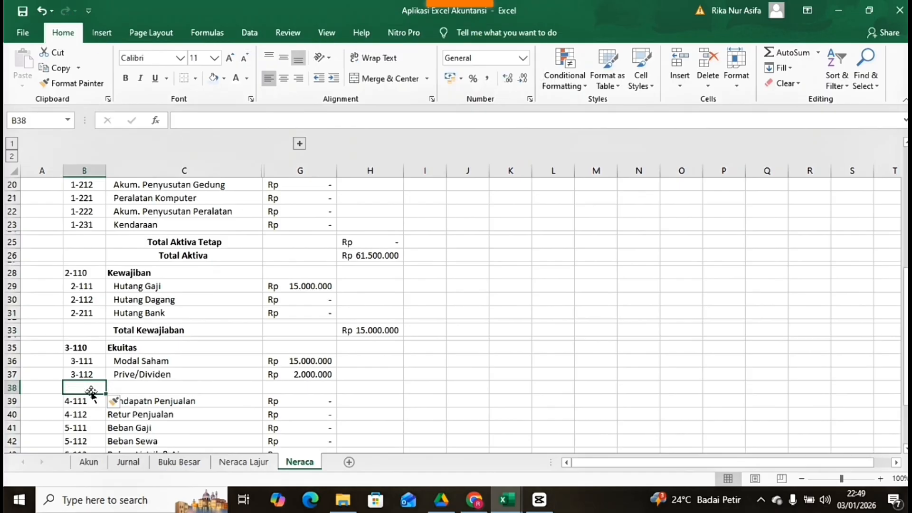
{"action": "key", "text": "r"}
{"action": "left_click", "coordinate": [84, 400]}
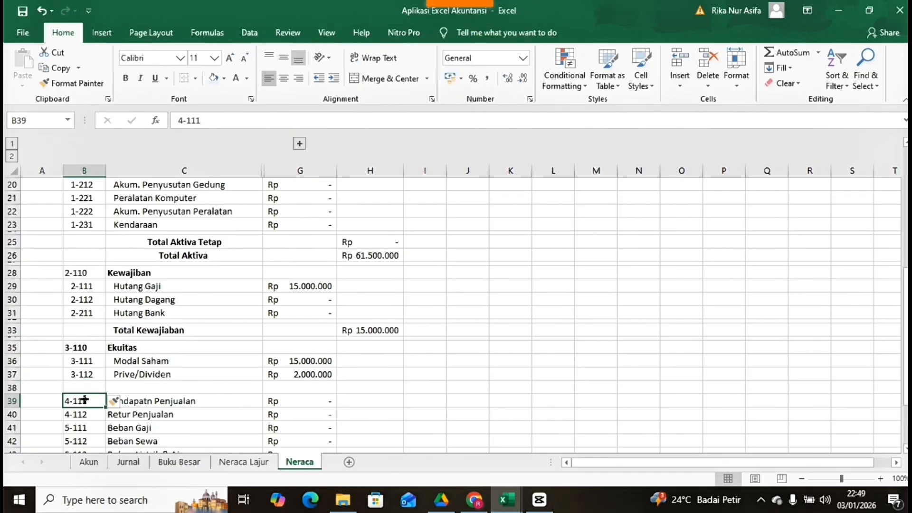
{"action": "key", "text": "alt+i"}
{"action": "key", "text": "r"}
Step: Set the height of row 38 below Prive/Dividen to 5
{"action": "left_click", "coordinate": [126, 390]}
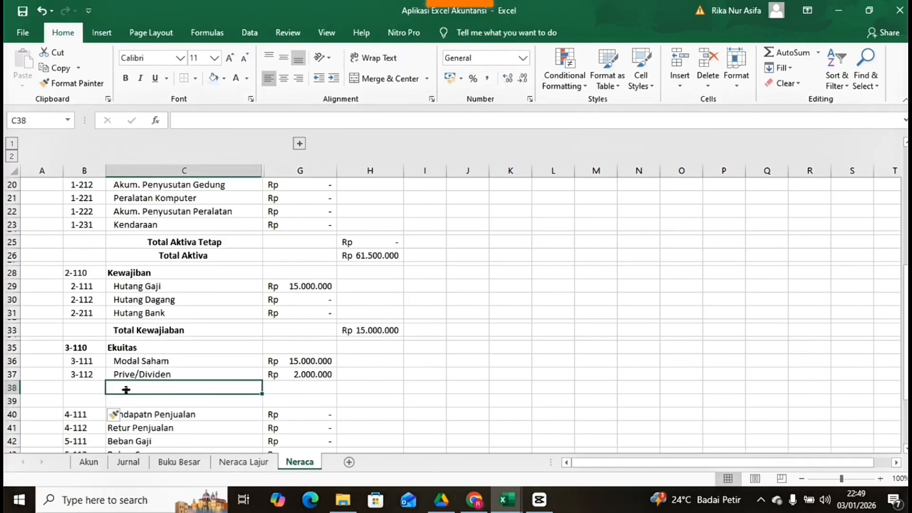
{"action": "key", "text": "alt+h"}
{"action": "type", "text": "oh4"}
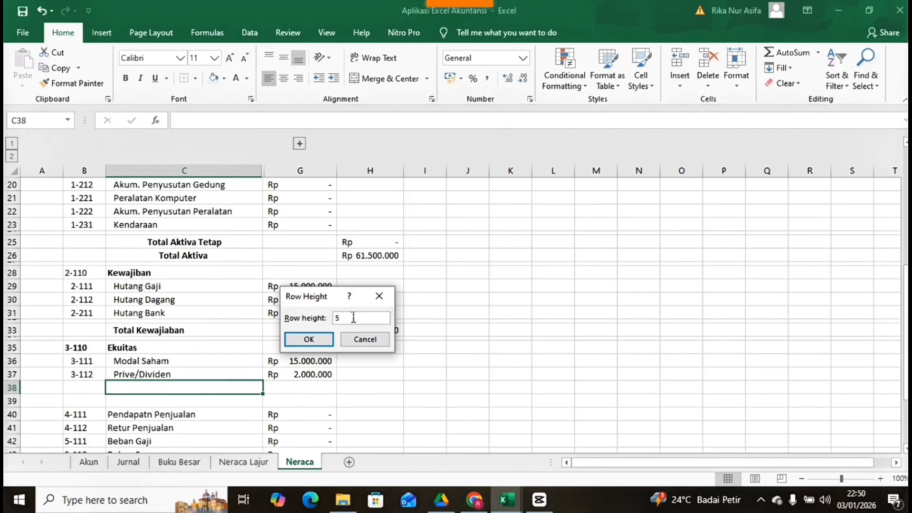
{"action": "left_click", "coordinate": [309, 339]}
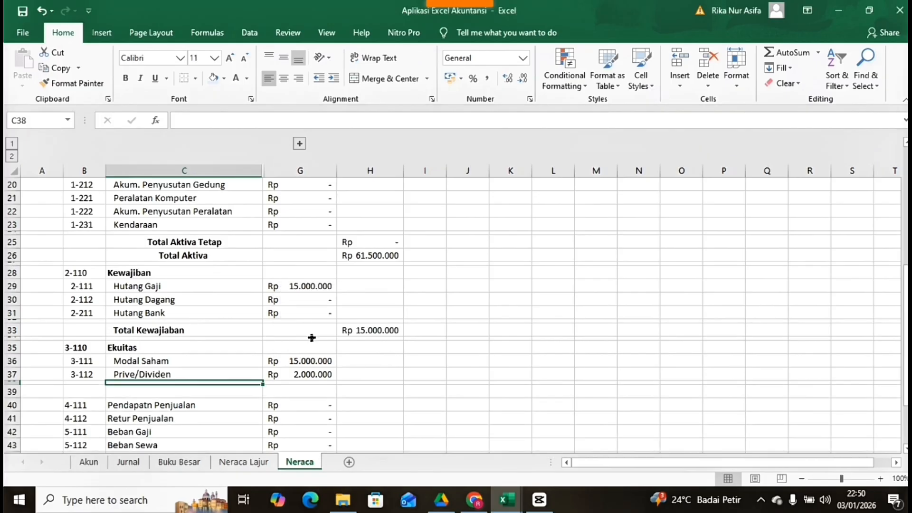
Step: Enter the label "Total Ekuitas" in C39
{"action": "left_click", "coordinate": [184, 397]}
{"action": "type", "text": "Tot"}
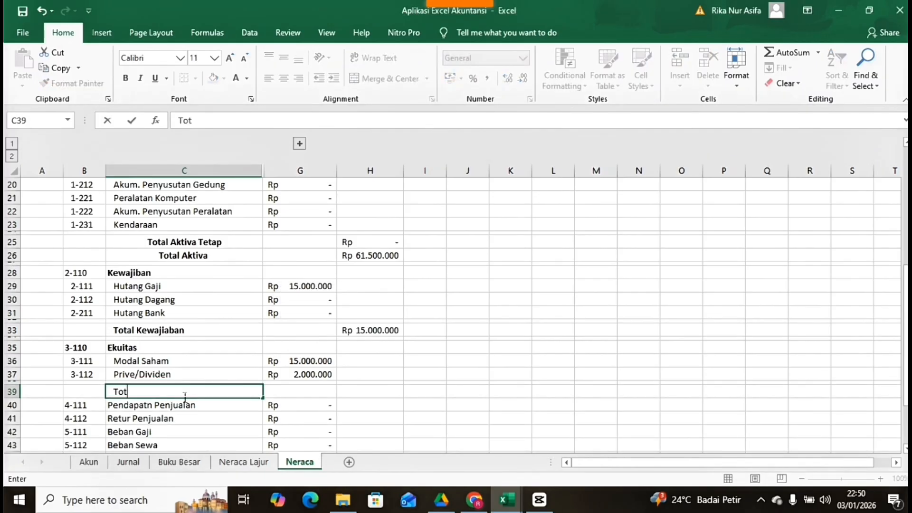
{"action": "type", "text": "al Ekuitas"}
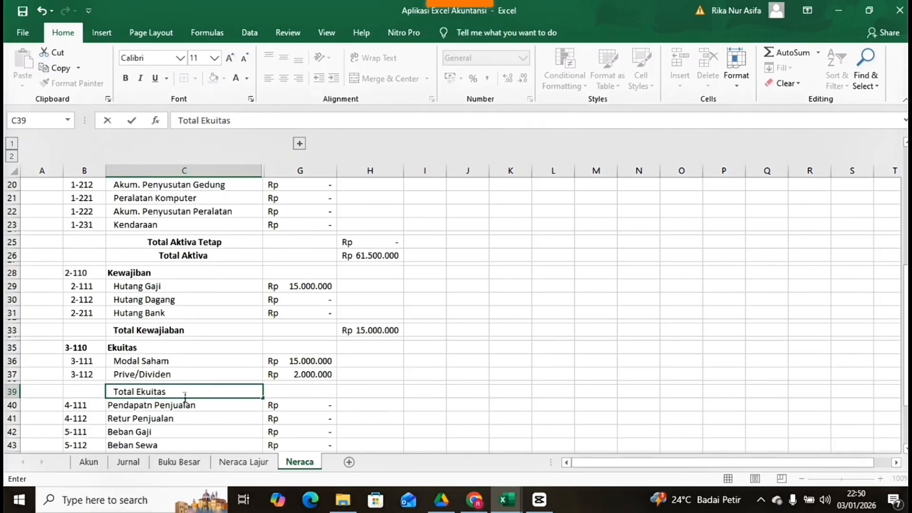
{"action": "key", "text": "Return"}
Step: Insert a spacer row 40 directly above Pendapatn Penjualan and set its height to 5
{"action": "left_click", "coordinate": [90, 407]}
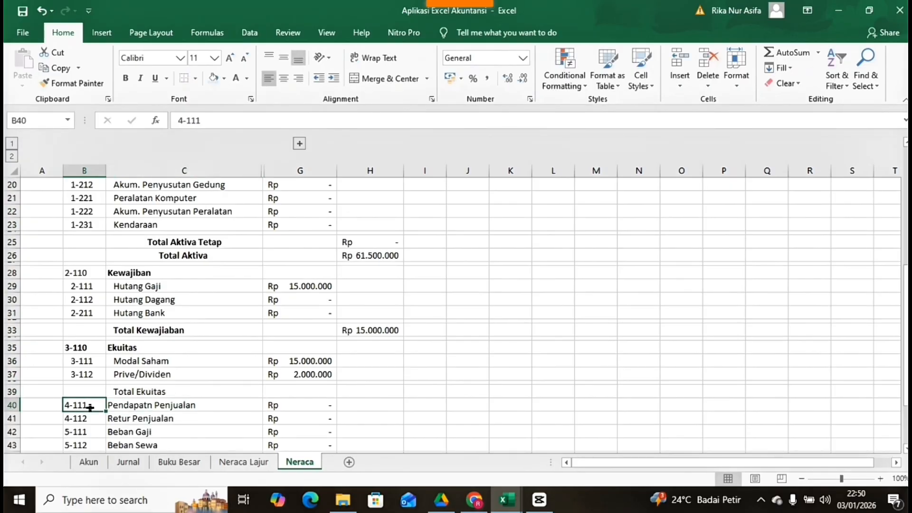
{"action": "key", "text": "alt+i"}
{"action": "key", "text": "r"}
{"action": "left_click", "coordinate": [127, 407]}
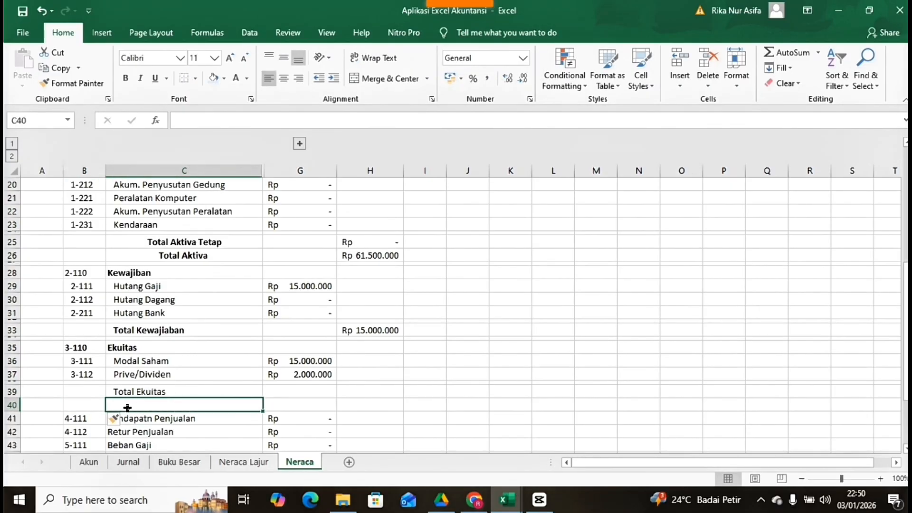
{"action": "key", "text": "alt+h"}
{"action": "type", "text": "oh"}
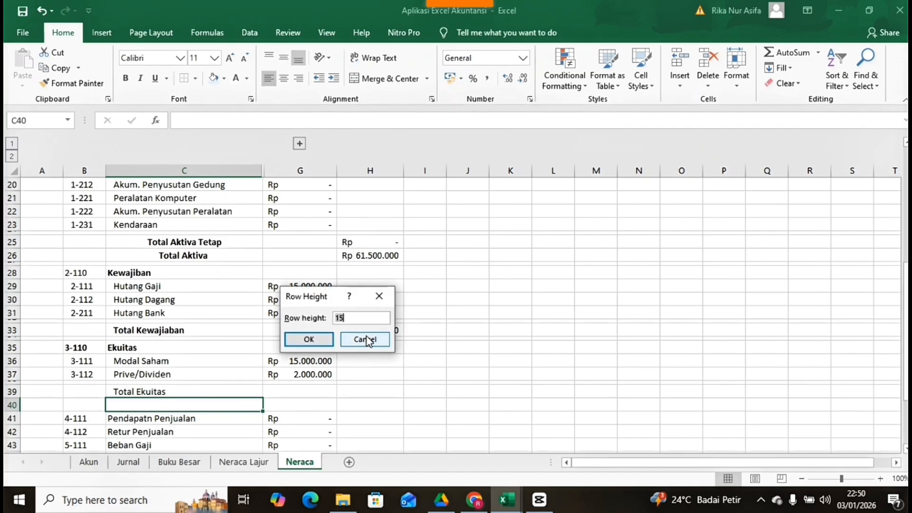
{"action": "type", "text": "5"}
{"action": "key", "text": "Return"}
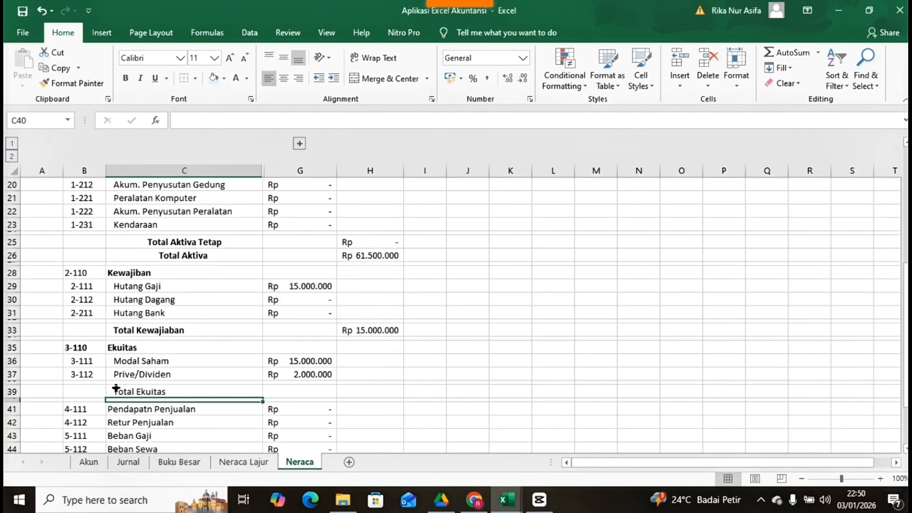
Step: Center the Total Ekuitas label in C39 and make it bold
{"action": "left_click", "coordinate": [115, 389]}
{"action": "left_click", "coordinate": [283, 78]}
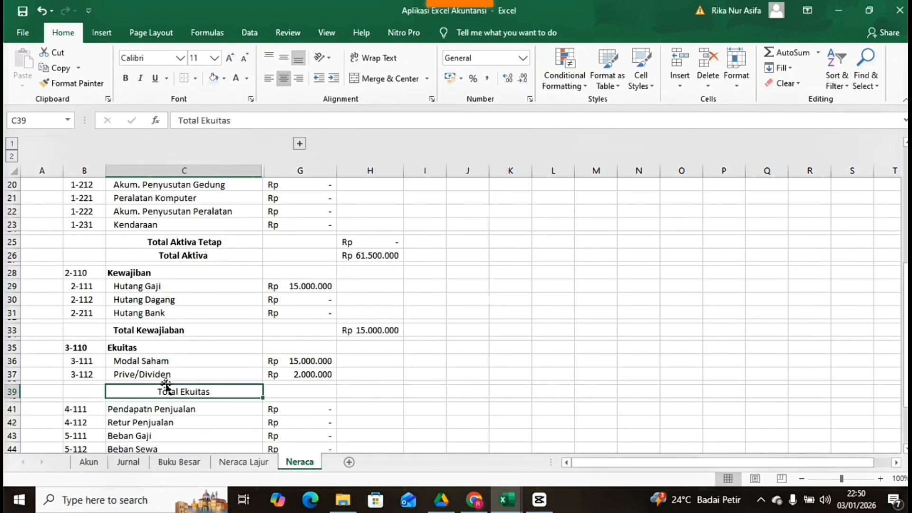
{"action": "left_click", "coordinate": [301, 393]}
Step: Total the Modal Saham and Prive/Dividen amounts in H39 with =SUM(G36:G37)
{"action": "left_click", "coordinate": [357, 391]}
{"action": "type", "text": "="}
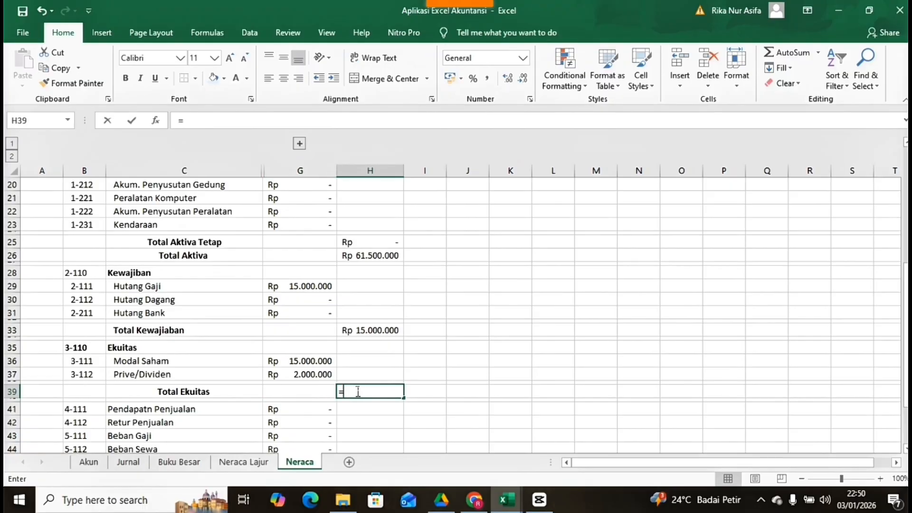
{"action": "type", "text": "sum"}
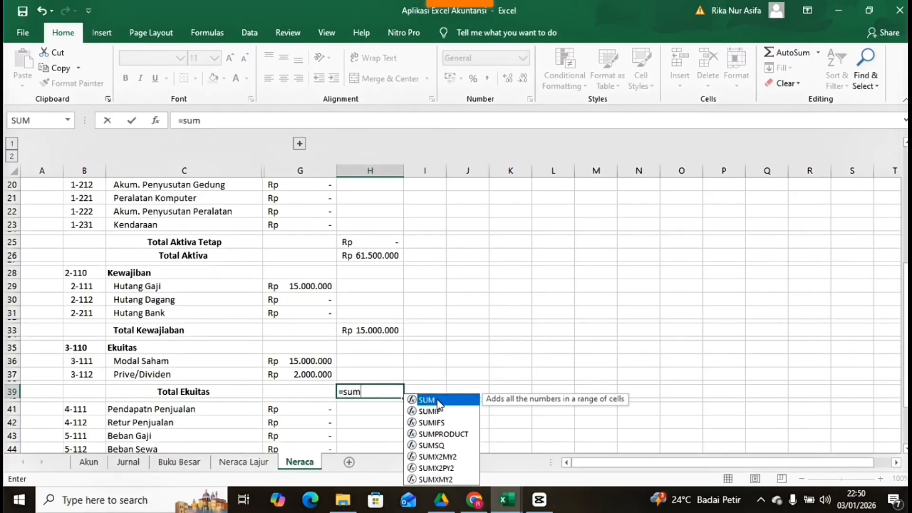
{"action": "double_click", "coordinate": [437, 401]}
{"action": "left_click_drag", "start_coordinate": [313, 369], "coordinate": [312, 371]}
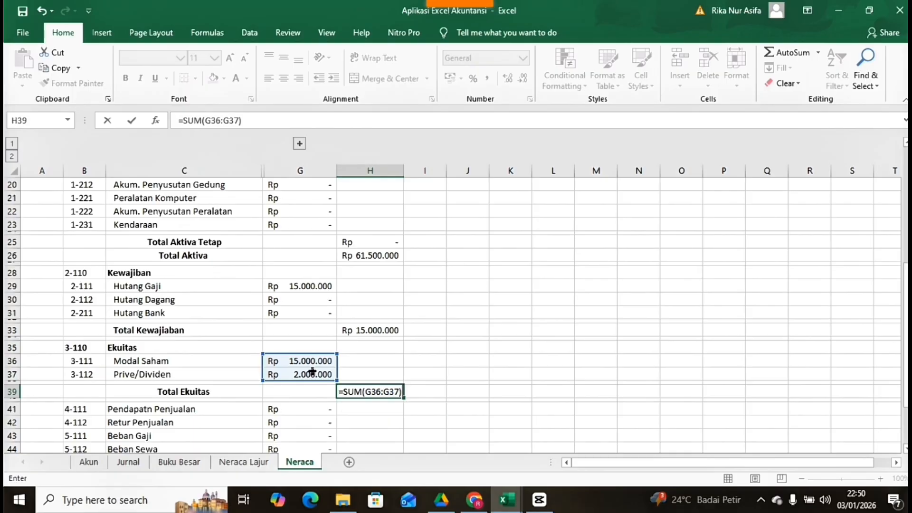
{"action": "key", "text": "Return"}
Step: Insert a row 41 directly above Pendapatn Penjualan and set its height to 15
{"action": "scroll", "coordinate": [326, 408], "scroll_direction": "down", "scroll_amount": 1}
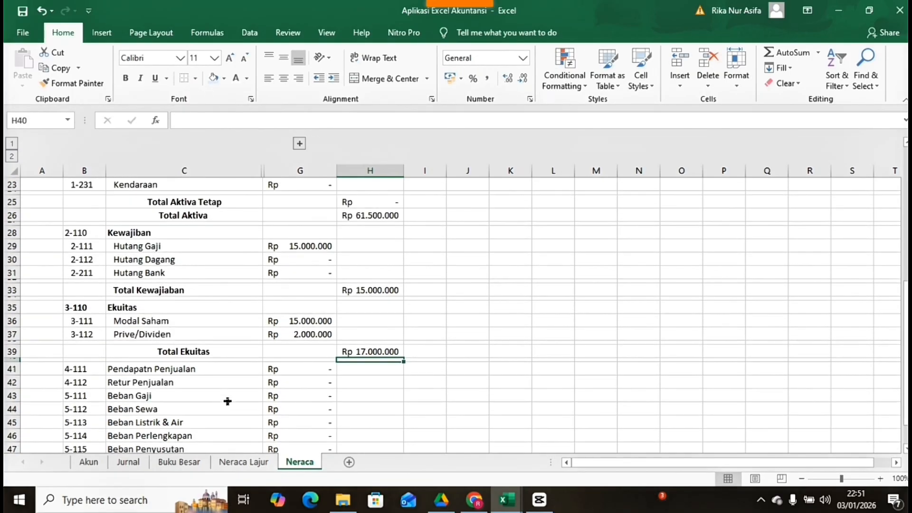
{"action": "left_click", "coordinate": [126, 372]}
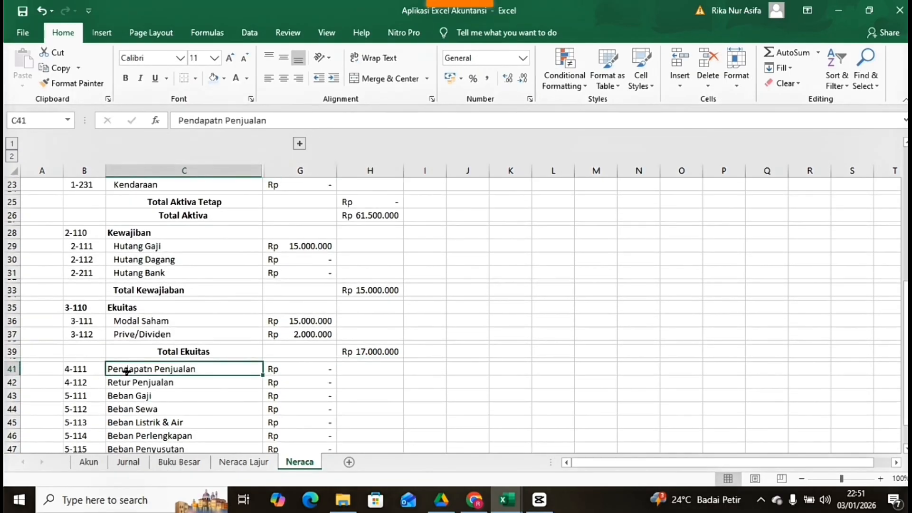
{"action": "key", "text": "alt+i"}
{"action": "key", "text": "r"}
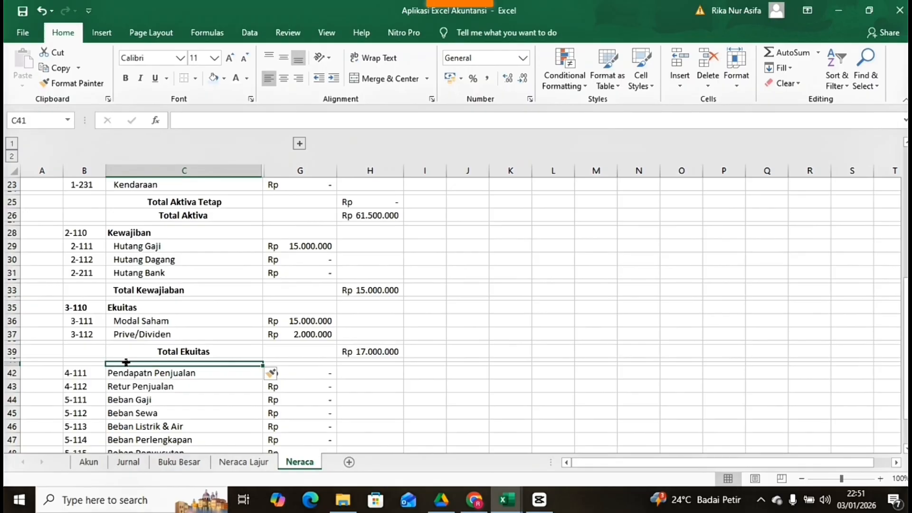
{"action": "key", "text": "alt+h"}
{"action": "type", "text": "oh"}
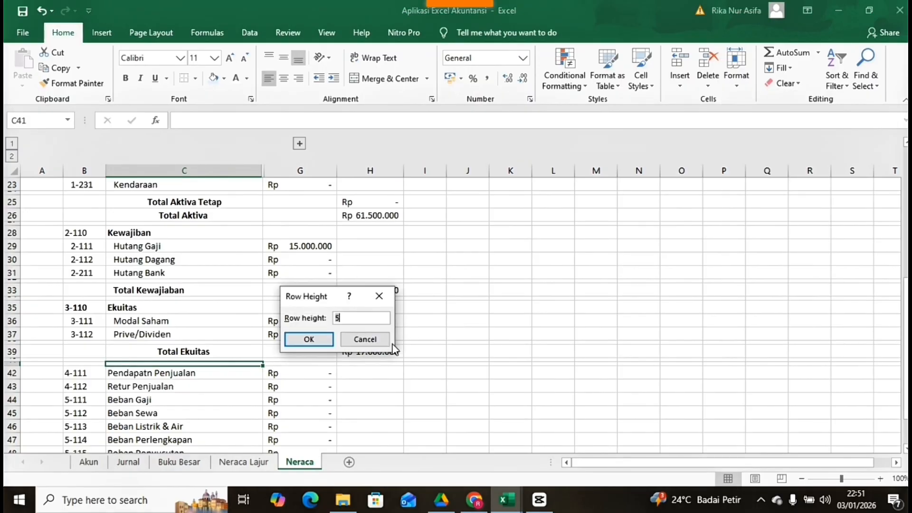
{"action": "type", "text": "15"}
{"action": "key", "text": "Return"}
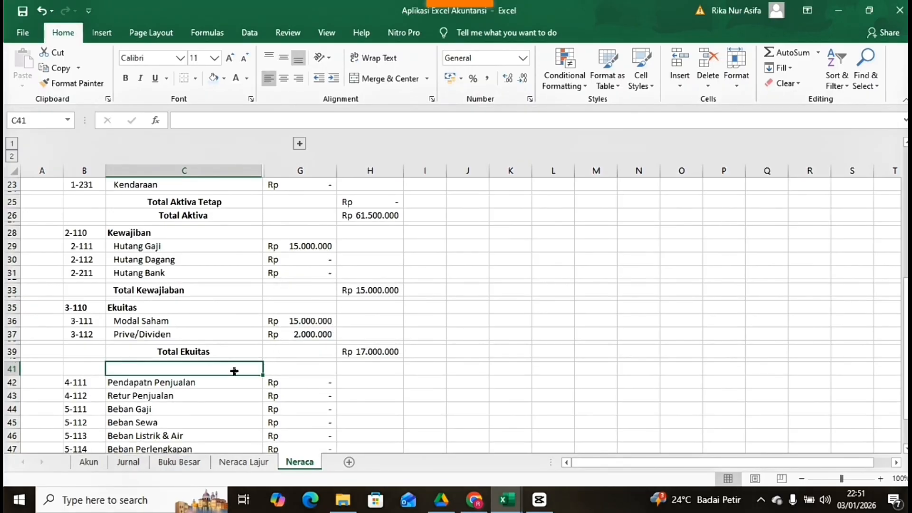
Step: Set the height of spacer row 40 below Total Ekuitas to 15
{"action": "left_click", "coordinate": [138, 359]}
{"action": "key", "text": "alt+h"}
{"action": "key", "text": "o"}
{"action": "type", "text": "h"}
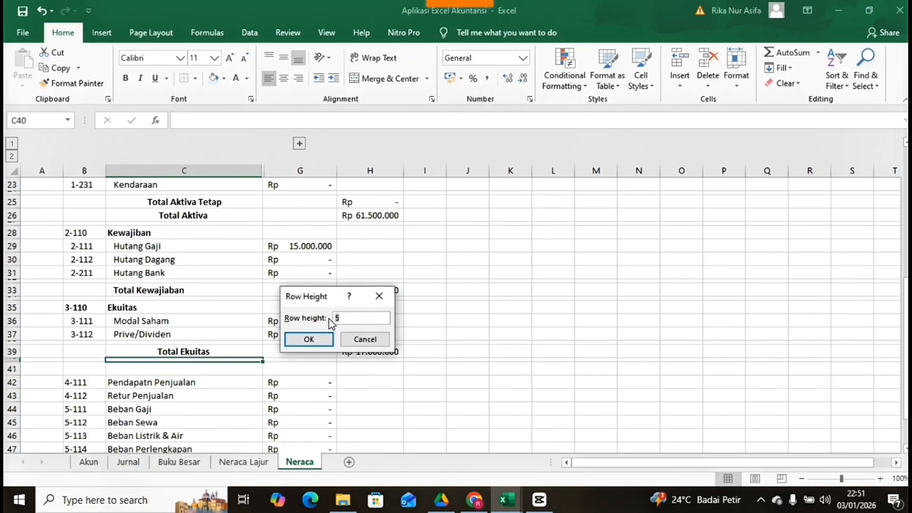
{"action": "type", "text": "15"}
{"action": "key", "text": "Return"}
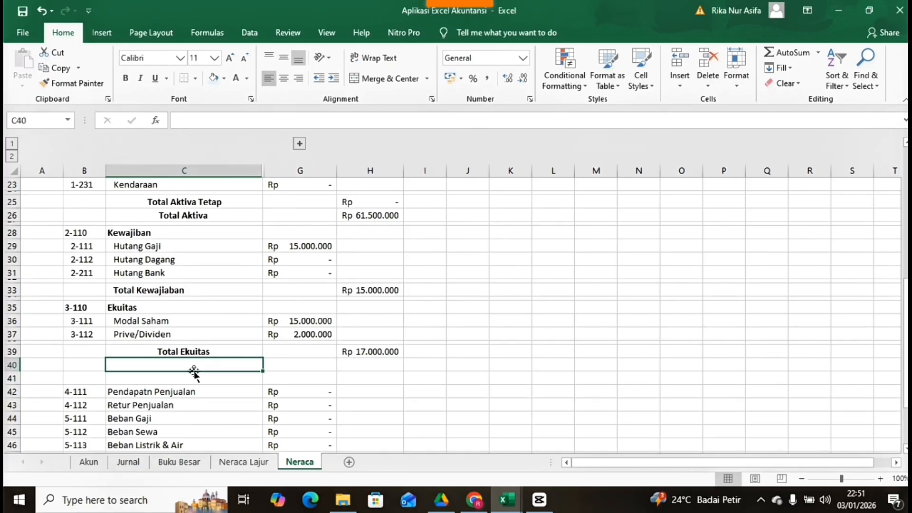
Step: Enter the label "Total Kewajiban + Ekuitas" in C40
{"action": "type", "text": "Total Ekuitas"}
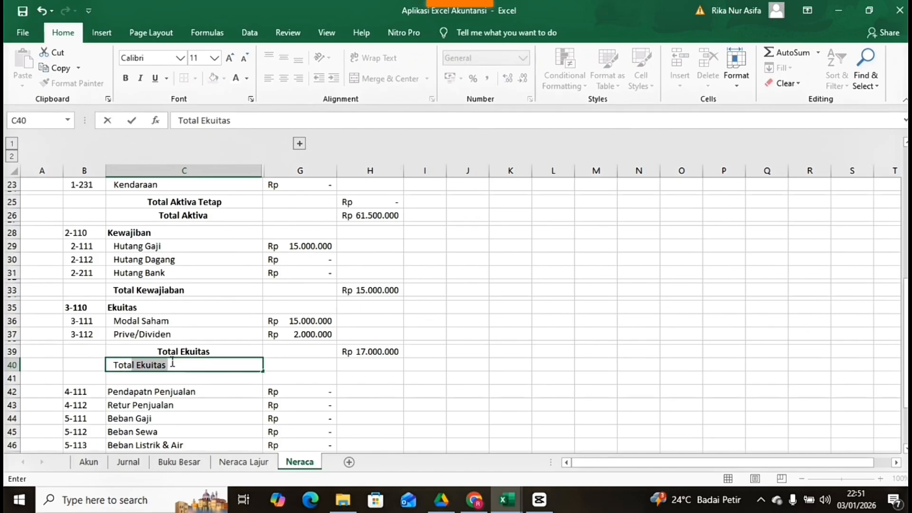
{"action": "key", "text": "BackSpace"}
{"action": "key", "text": "BackSpace"}
{"action": "key", "text": "BackSpace"}
{"action": "key", "text": "BackSpace"}
{"action": "key", "text": "BackSpace"}
{"action": "key", "text": "BackSpace"}
{"action": "key", "text": "BackSpace"}
{"action": "type", "text": "Kewajiaban"}
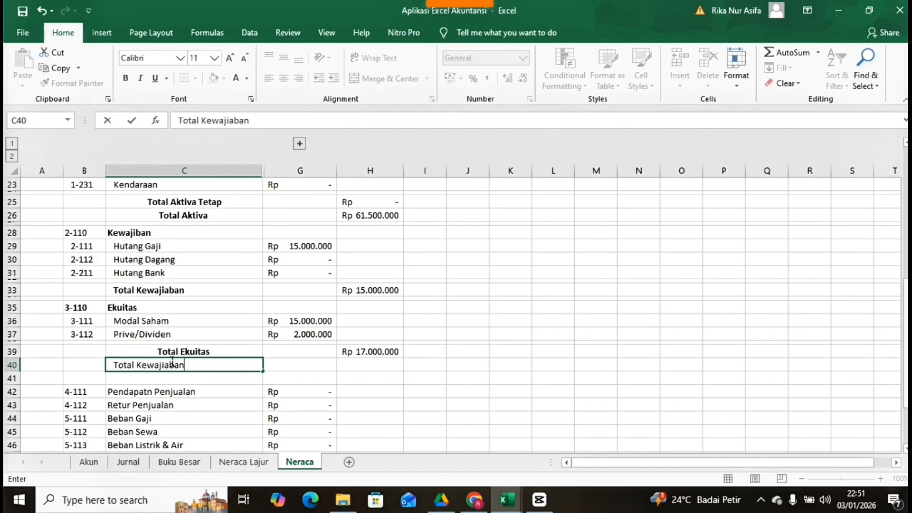
{"action": "key", "text": "BackSpace"}
{"action": "key", "text": "BackSpace"}
{"action": "key", "text": "BackSpace"}
{"action": "key", "text": "BackSpace"}
{"action": "type", "text": "ban + Ekuitas"}
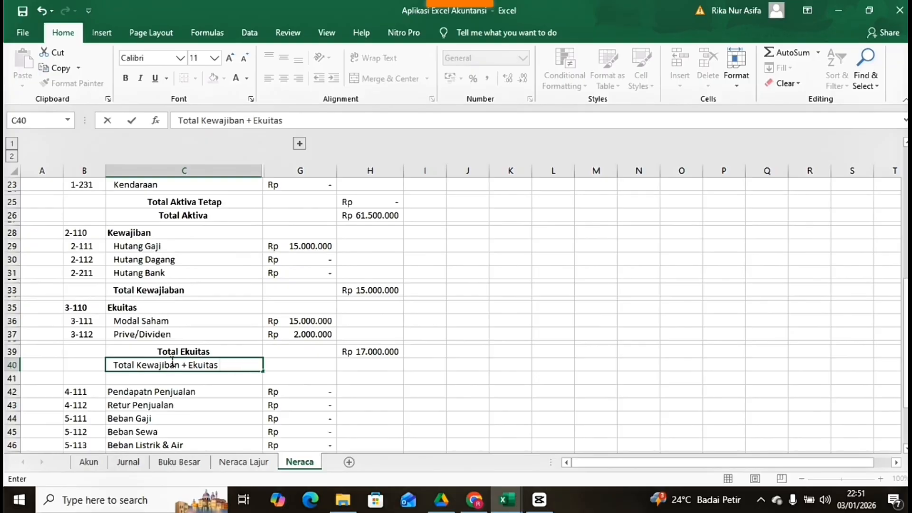
{"action": "left_click", "coordinate": [361, 362]}
Step: Make the Total Kewajiban + Ekuitas label in C40 bold and center it
{"action": "left_click", "coordinate": [238, 362]}
{"action": "key", "text": "ctrl+b"}
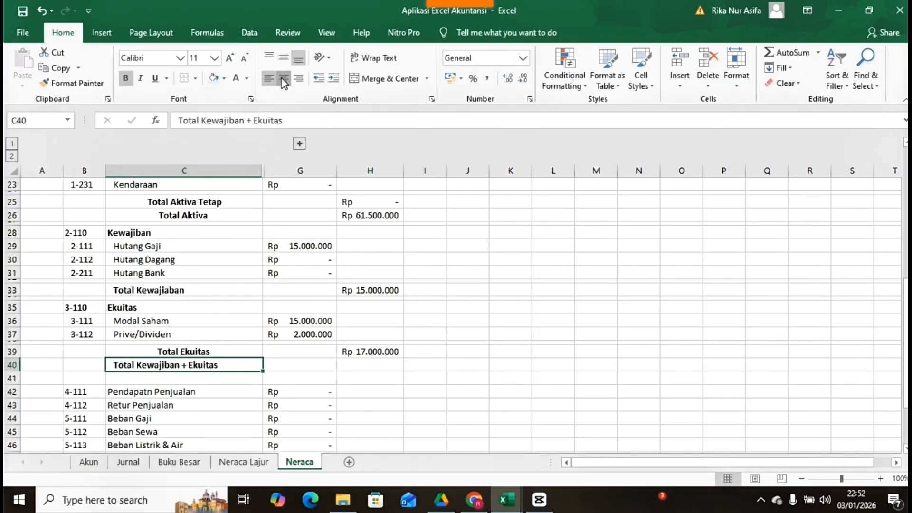
{"action": "left_click", "coordinate": [281, 78]}
Step: Add the liabilities and equity totals in H40 with the formula =H33+H39
{"action": "left_click", "coordinate": [363, 363]}
{"action": "type", "text": "="}
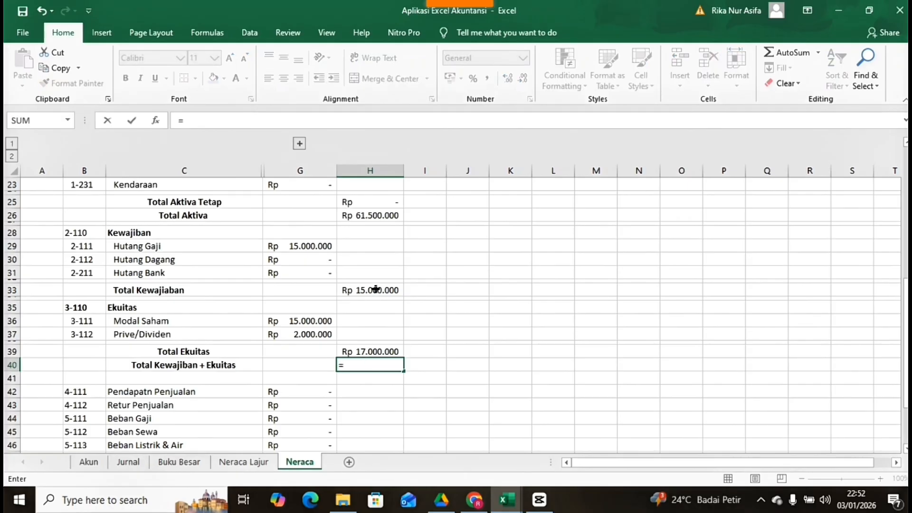
{"action": "left_click", "coordinate": [375, 289]}
{"action": "type", "text": "+"}
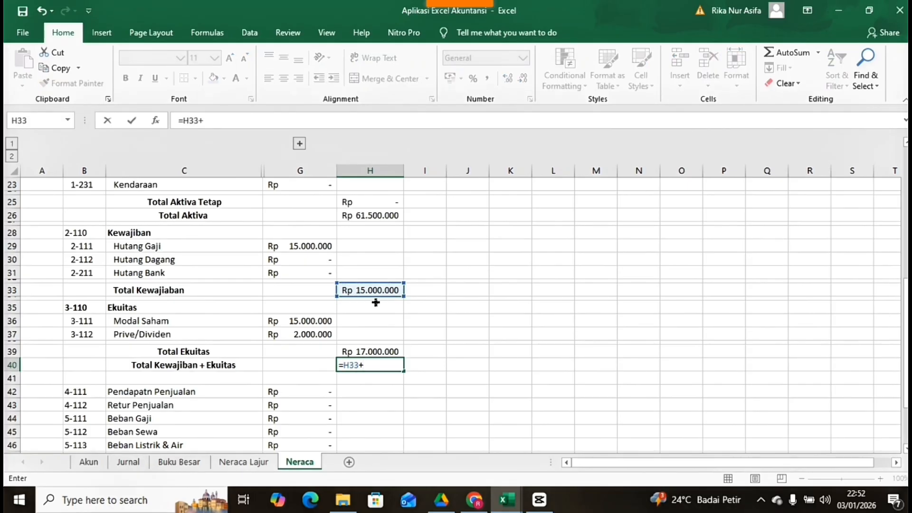
{"action": "left_click", "coordinate": [361, 350]}
{"action": "type", "text": "+"}
{"action": "key", "text": "BackSpace"}
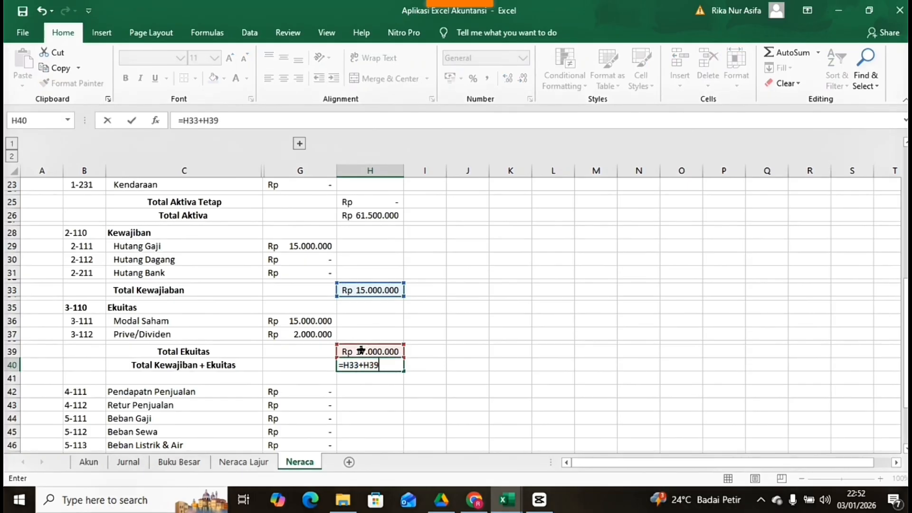
{"action": "key", "text": "Return"}
Step: Set the height of row 41 below Total Kewajiban + Ekuitas to 5
{"action": "left_click", "coordinate": [155, 379]}
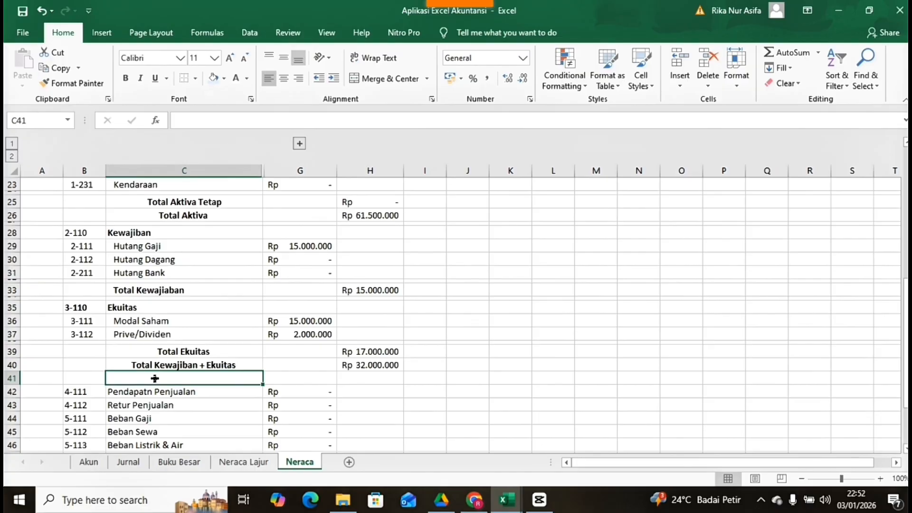
{"action": "key", "text": "alt+h"}
{"action": "key", "text": "o"}
{"action": "key", "text": "h"}
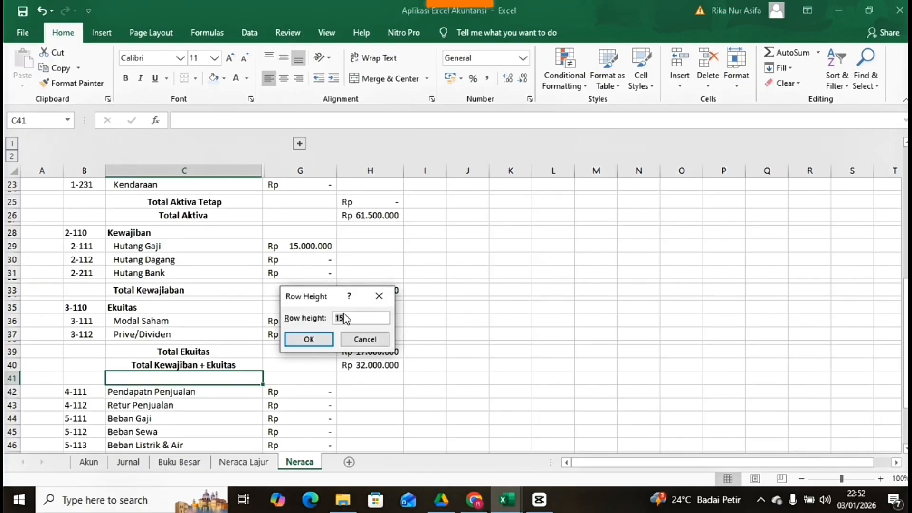
{"action": "key", "text": "Return"}
Step: Insert a row 42 directly above Pendapatn Penjualan and set its height to 15
{"action": "left_click", "coordinate": [183, 380]}
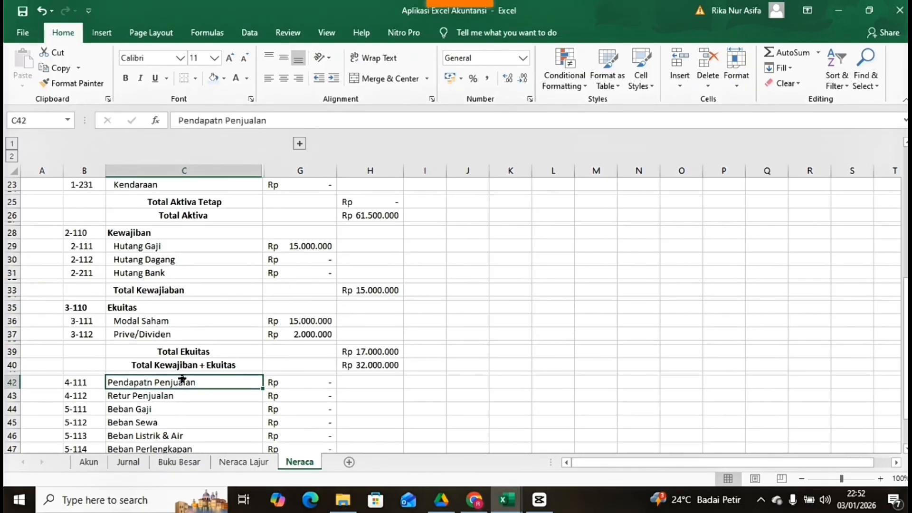
{"action": "key", "text": "alt+h"}
{"action": "key", "text": "i"}
{"action": "key", "text": "r"}
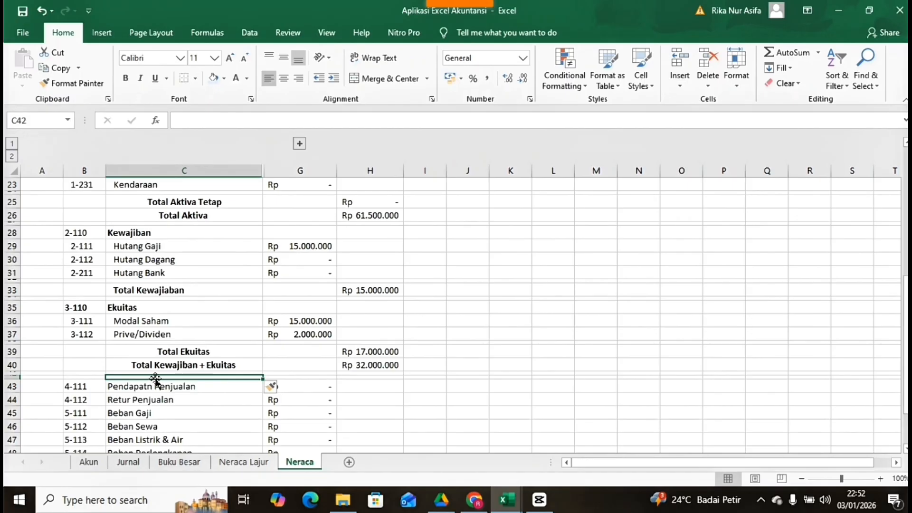
{"action": "key", "text": "alt+h"}
{"action": "key", "text": "o"}
{"action": "key", "text": "h"}
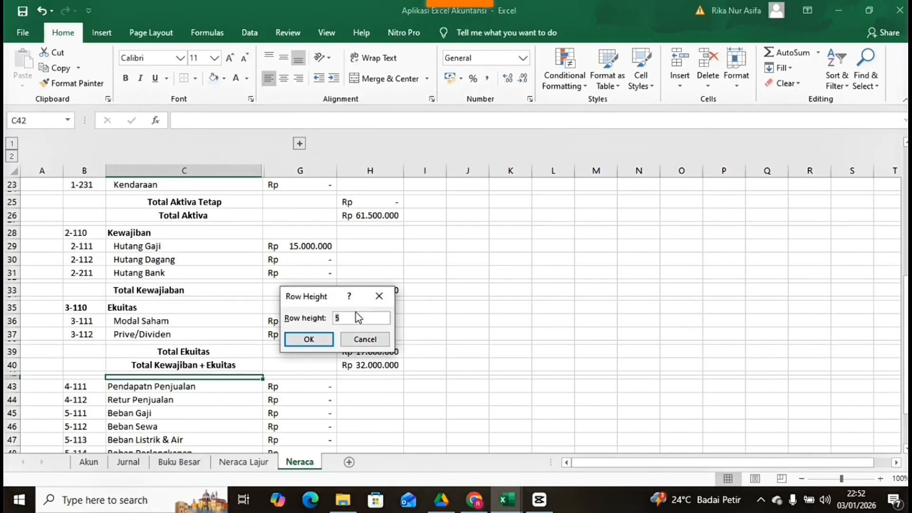
{"action": "type", "text": "15"}
{"action": "key", "text": "Return"}
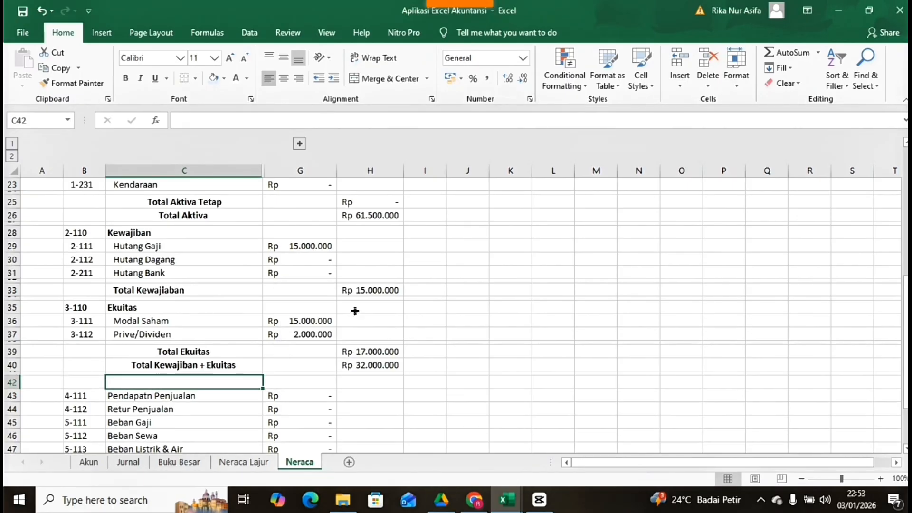
Step: Enter the account code 4-110 in B42 and the heading "Pendapatan & Beban Lainnya" in C42
{"action": "left_click", "coordinate": [72, 380]}
{"action": "double_click", "coordinate": [72, 381]}
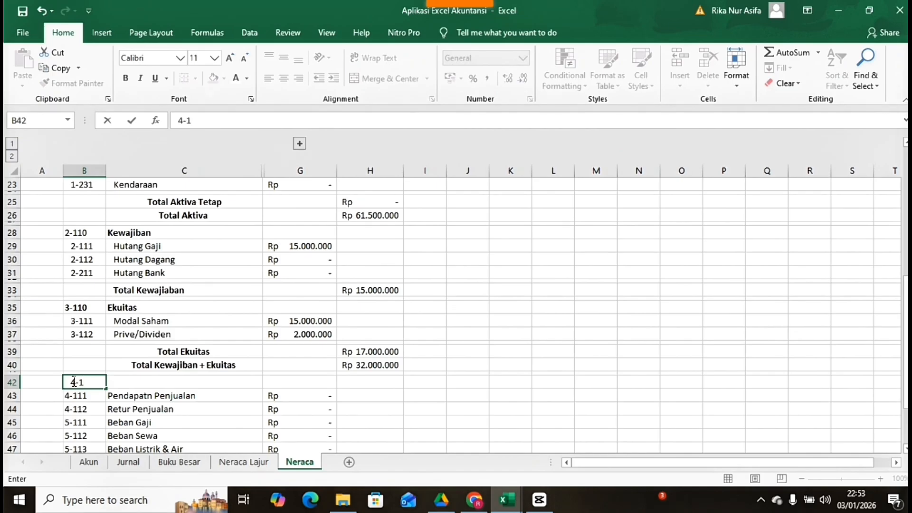
{"action": "type", "text": "4-110"}
{"action": "key", "text": "Tab"}
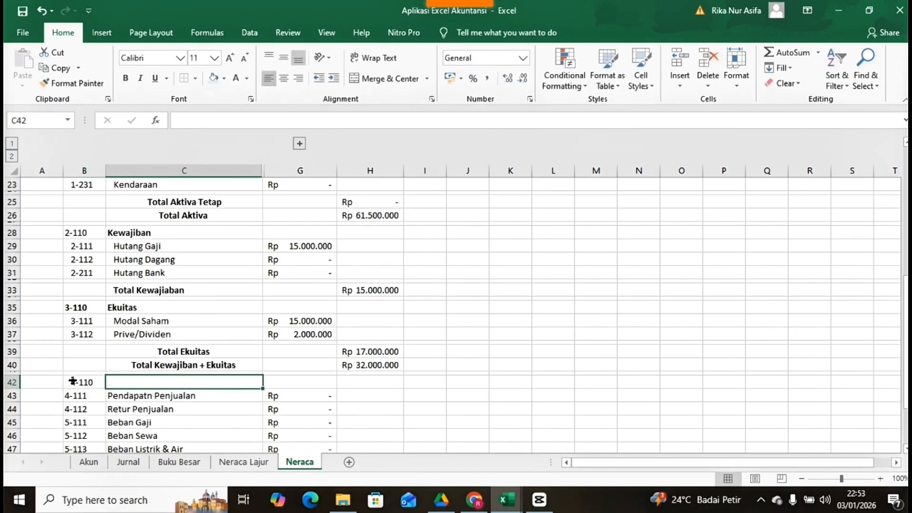
{"action": "type", "text": "Pendapatan "}
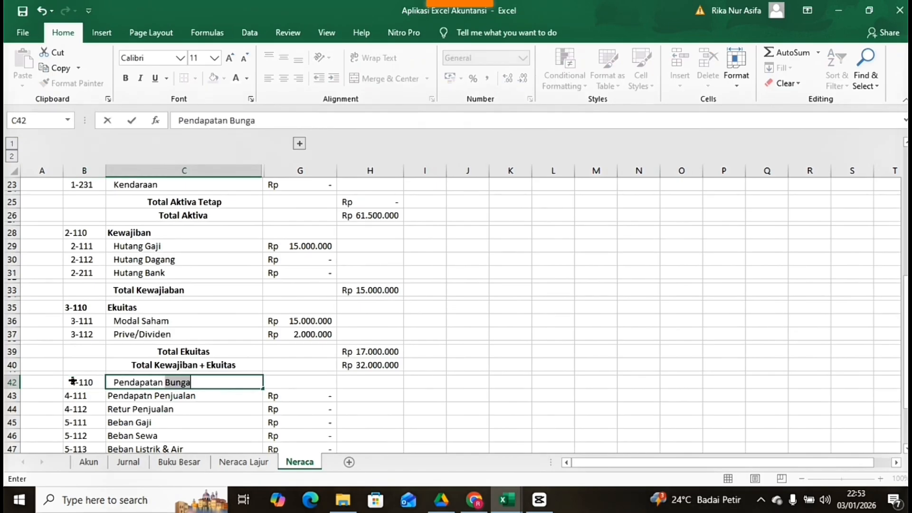
{"action": "type", "text": "& Beban Lainnya"}
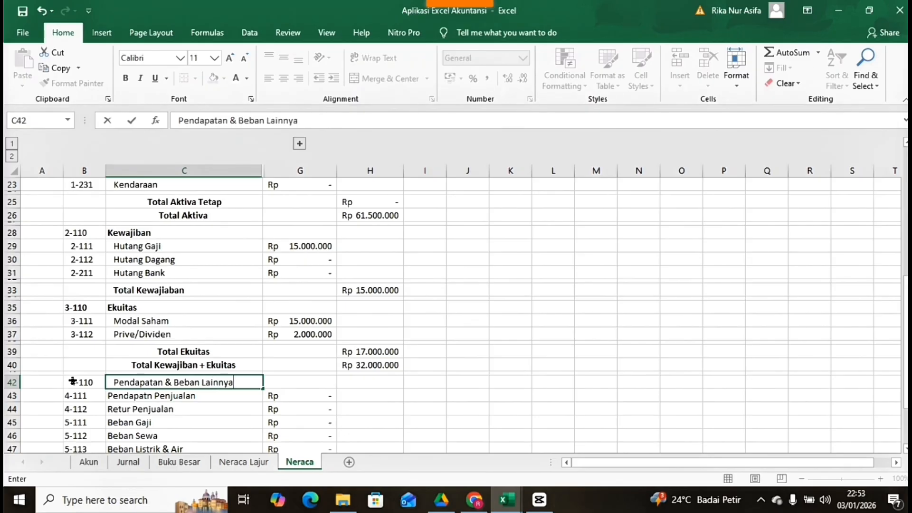
{"action": "left_click", "coordinate": [132, 394]}
Step: Align the 4-110 code and its heading in B42:C42 to the left without an indent
{"action": "left_click_drag", "start_coordinate": [81, 382], "coordinate": [200, 383]}
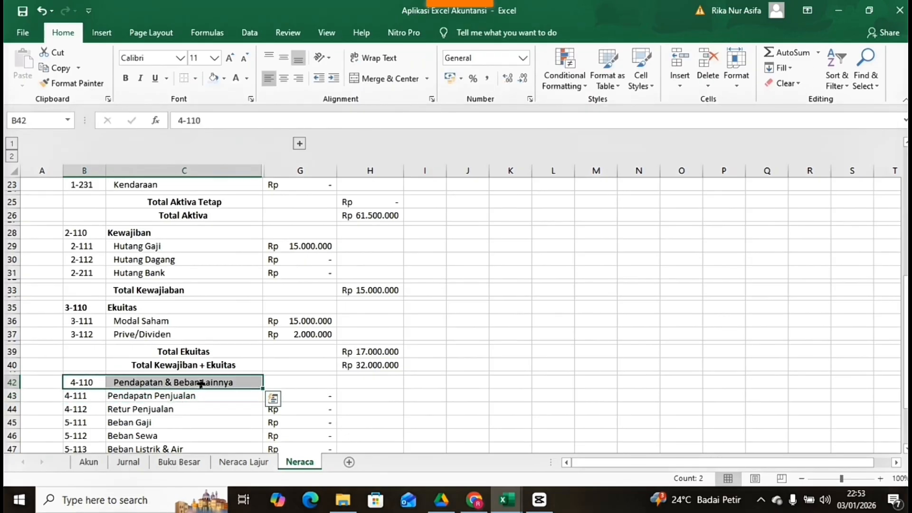
{"action": "left_click", "coordinate": [282, 85]}
{"action": "left_click", "coordinate": [269, 78]}
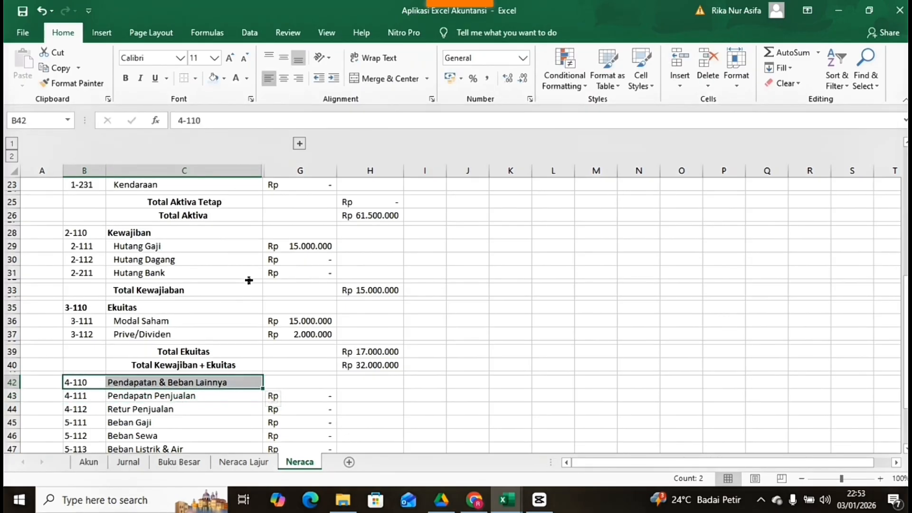
Step: Indent the account codes and names in B43:C50, from Pendapatn Penjualan to Pendapatan Bunga, by one level
{"action": "left_click", "coordinate": [102, 397]}
{"action": "scroll", "coordinate": [104, 402], "scroll_direction": "down", "scroll_amount": 3}
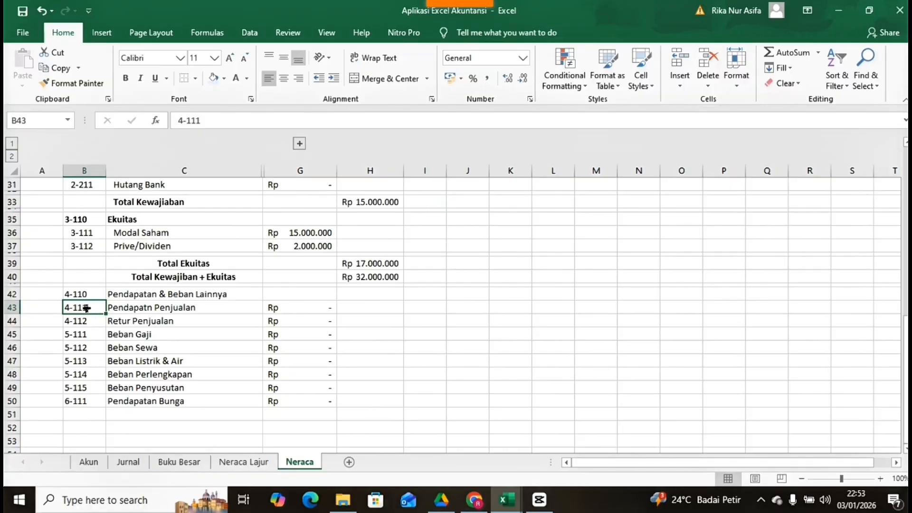
{"action": "left_click_drag", "start_coordinate": [85, 308], "coordinate": [196, 405]}
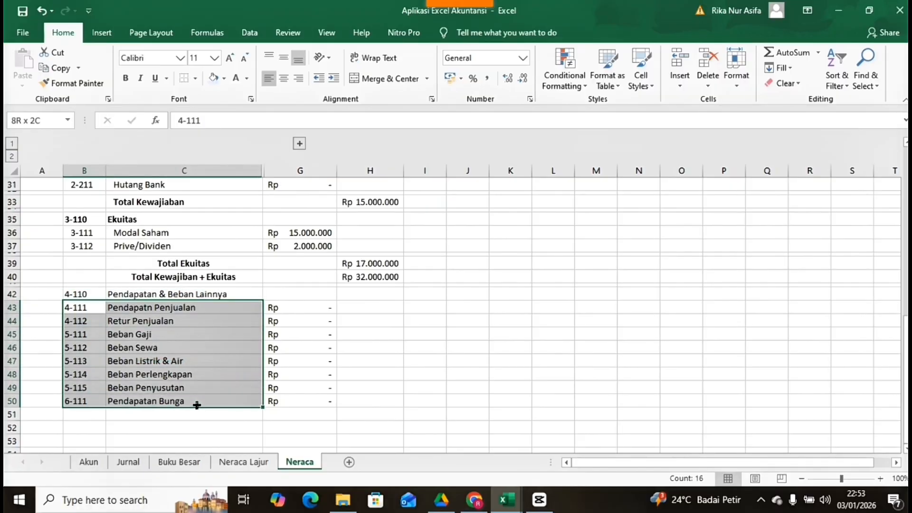
{"action": "left_click", "coordinate": [334, 78]}
Step: Make the 4-110 Pendapatan & Beban Lainnya heading in B42:C42 bold
{"action": "left_click_drag", "start_coordinate": [93, 294], "coordinate": [186, 290]}
{"action": "key", "text": "ctrl+b"}
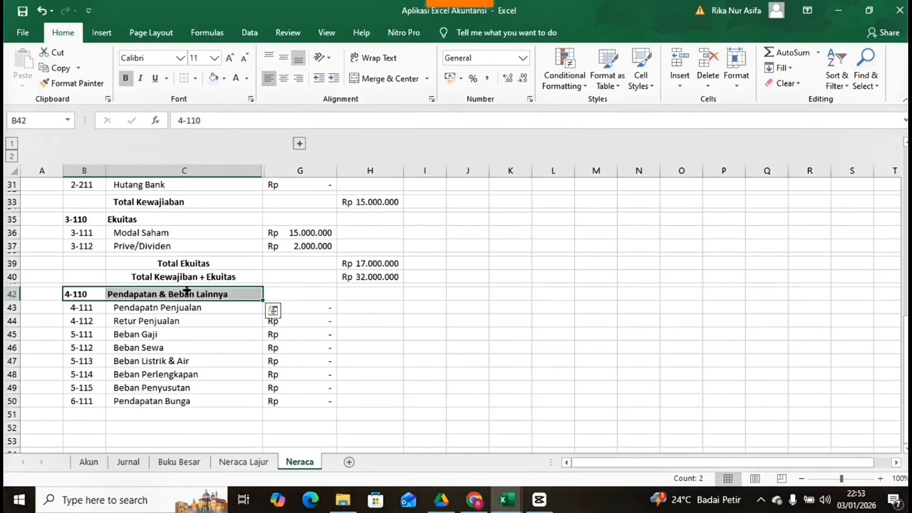
{"action": "left_click", "coordinate": [283, 374]}
Step: Reduce the height of row 51 below Pendapatan Bunga to make it a narrow spacer row
{"action": "scroll", "coordinate": [284, 373], "scroll_direction": "up", "scroll_amount": 10}
{"action": "scroll", "coordinate": [284, 374], "scroll_direction": "down", "scroll_amount": 1}
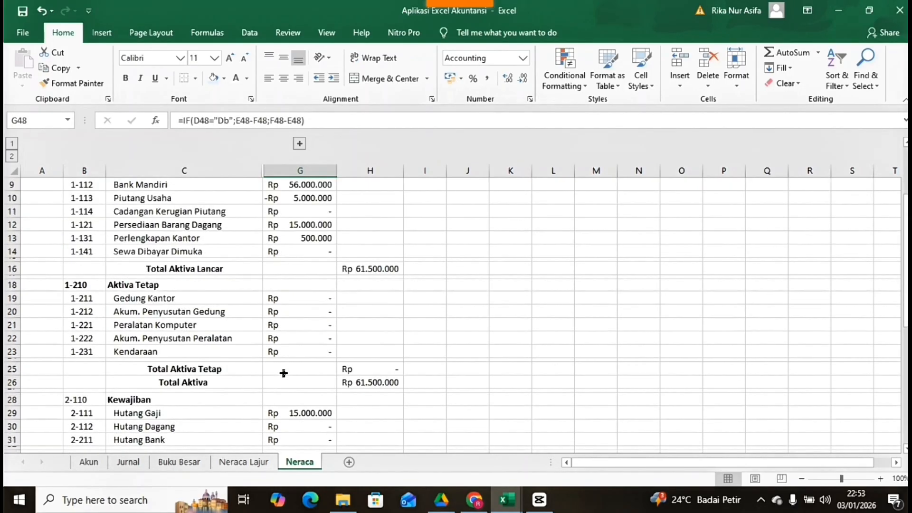
{"action": "scroll", "coordinate": [316, 332], "scroll_direction": "down", "scroll_amount": 7}
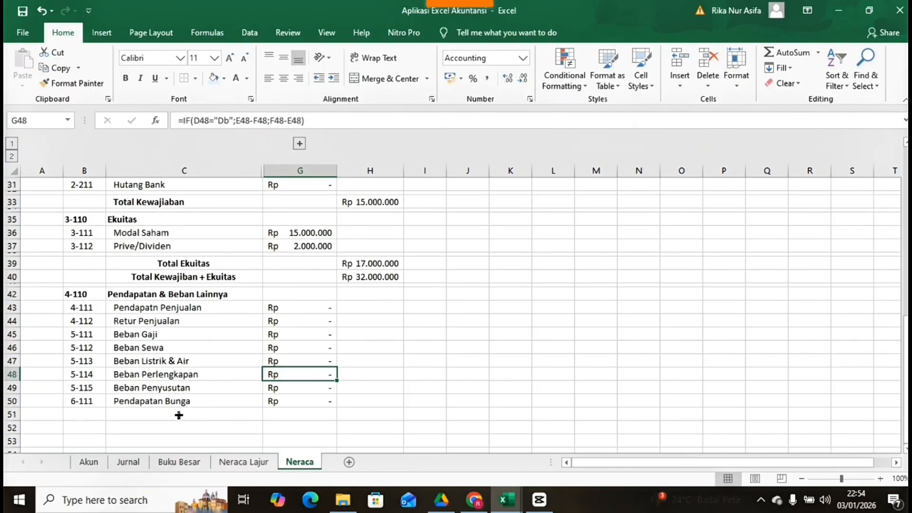
{"action": "left_click", "coordinate": [178, 415]}
{"action": "key", "text": "alt+h"}
{"action": "key", "text": "o"}
{"action": "key", "text": "h"}
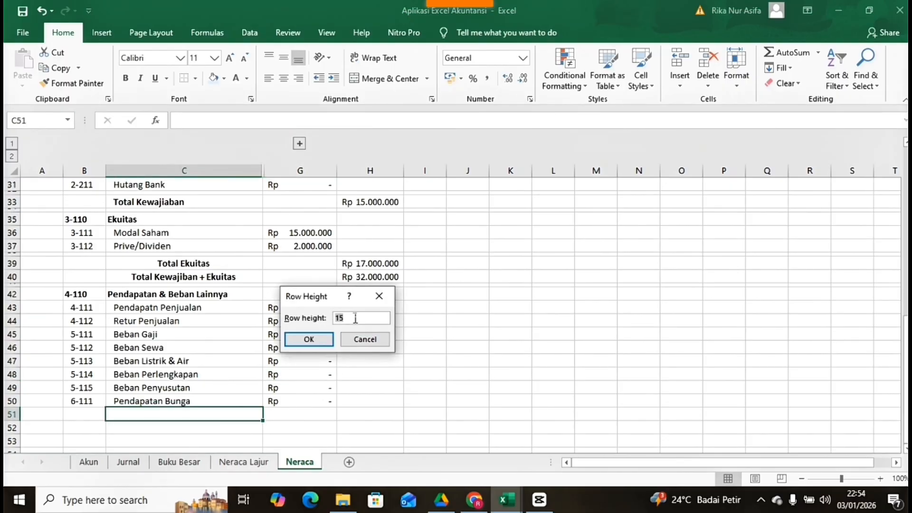
{"action": "key", "text": "BackSpace"}
{"action": "key", "text": "Return"}
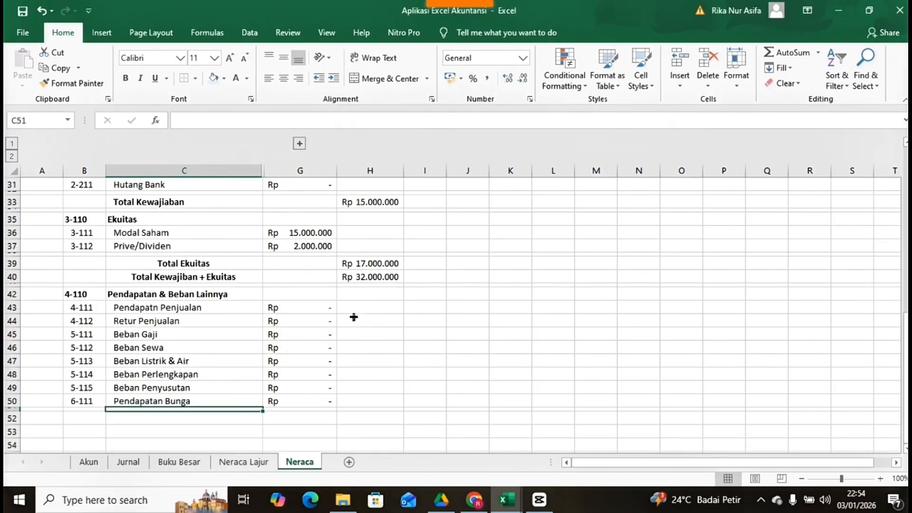
Step: Enter the label "Total Pendapatan & Beban" in C52
{"action": "left_click", "coordinate": [183, 416]}
{"action": "type", "text": "Tota"}
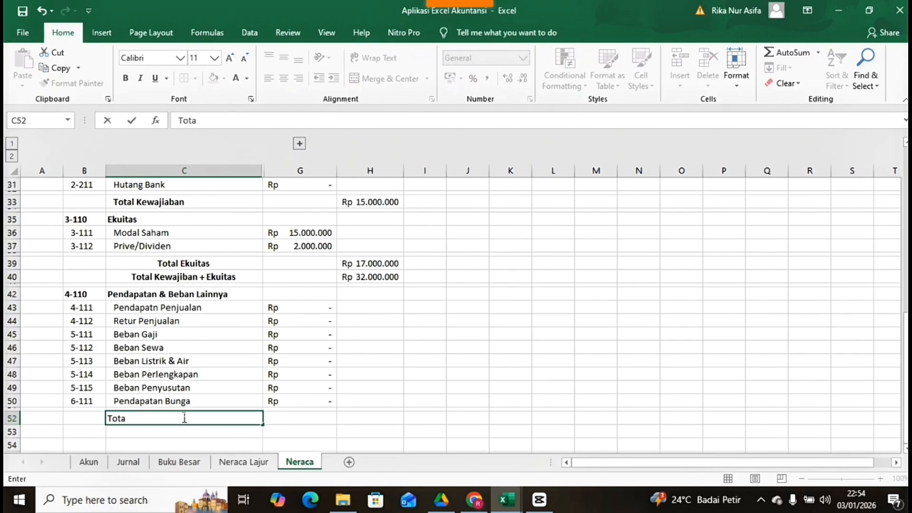
{"action": "type", "text": "l Pendapatan"}
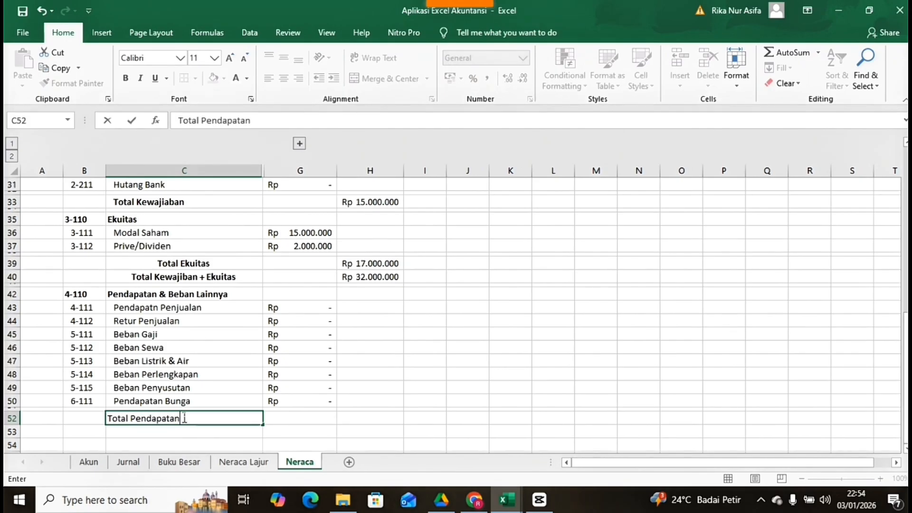
{"action": "type", "text": " & Beban"}
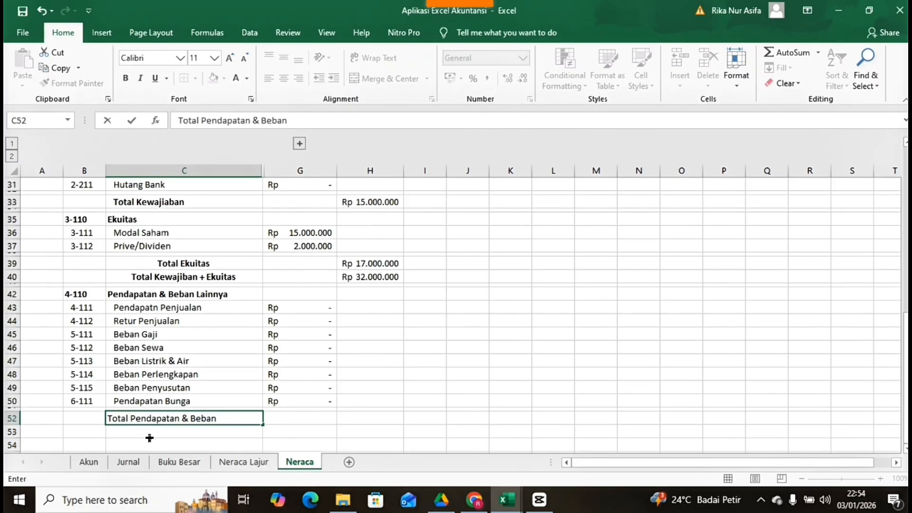
Step: Center the Total Pendapatan & Beban label in C52 and make it bold
{"action": "left_click_drag", "start_coordinate": [148, 443], "coordinate": [119, 419]}
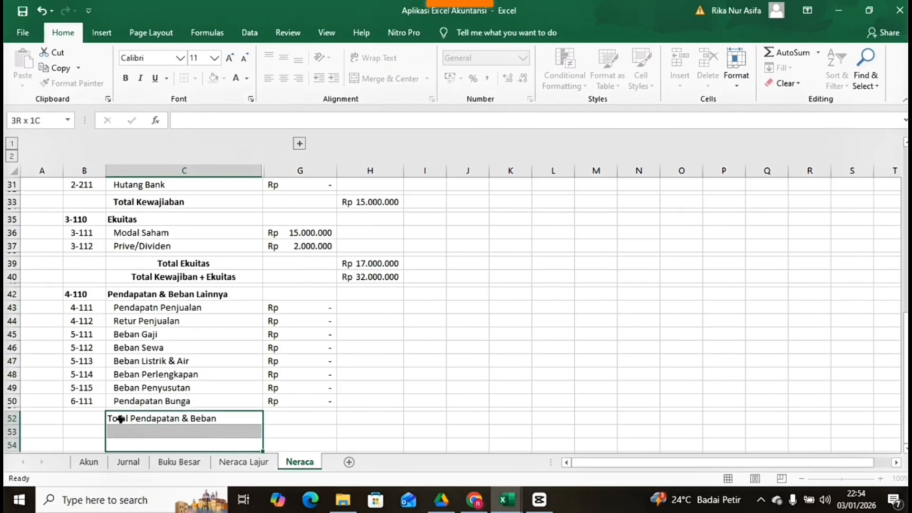
{"action": "left_click", "coordinate": [120, 418]}
{"action": "left_click", "coordinate": [334, 79]}
{"action": "left_click", "coordinate": [284, 79]}
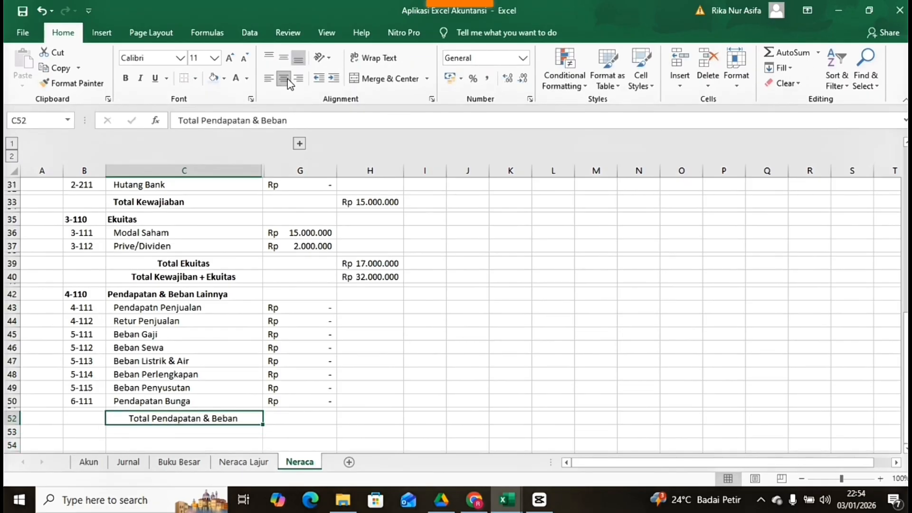
{"action": "key", "text": "ctrl+b"}
Step: Total the revenue and expense balances in H52 with the formula =SUM(G43:G50)
{"action": "left_click", "coordinate": [354, 418]}
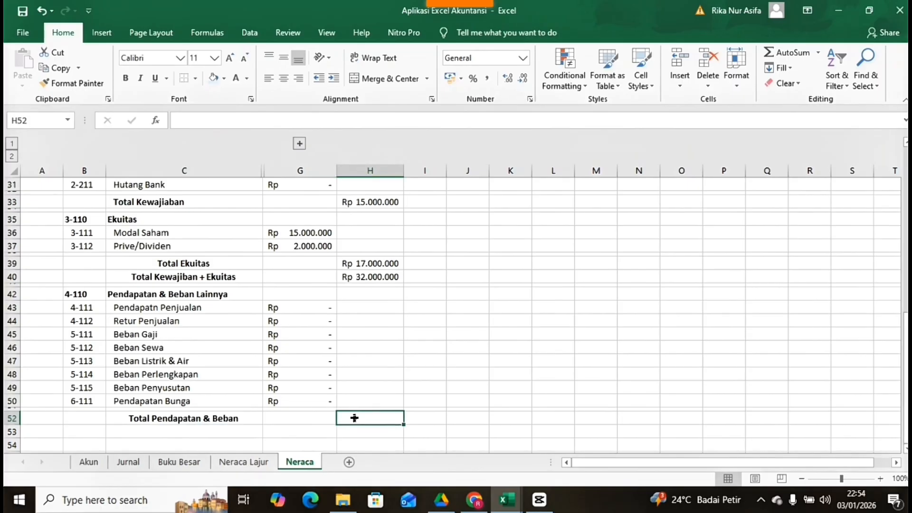
{"action": "type", "text": "=sum"}
{"action": "key", "text": "Tab"}
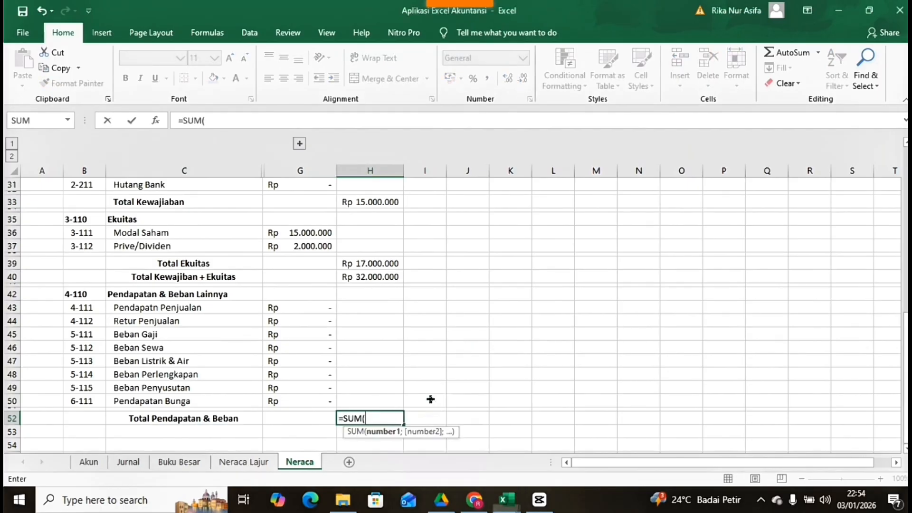
{"action": "left_click_drag", "start_coordinate": [289, 307], "coordinate": [316, 400]}
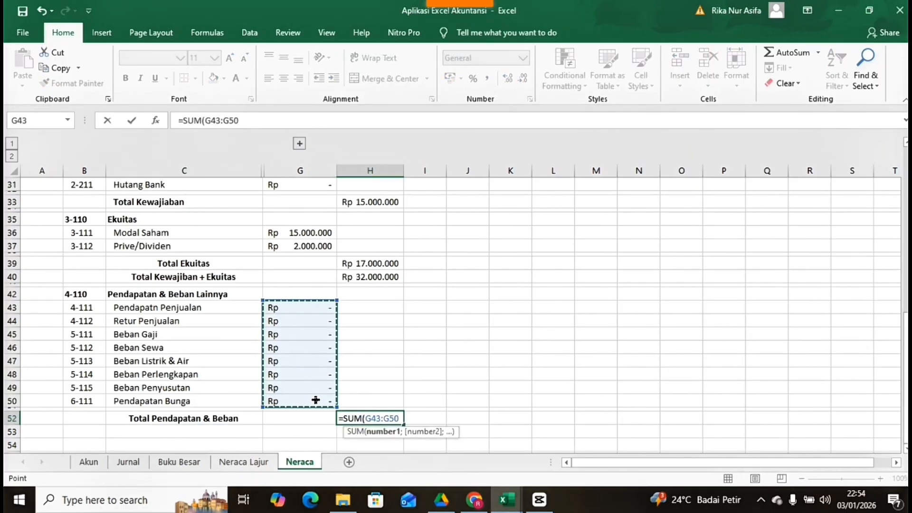
{"action": "key", "text": "Return"}
Step: Set the height of row 53, below the Total Pendapatan & Beban row, to 5
{"action": "left_click", "coordinate": [214, 429]}
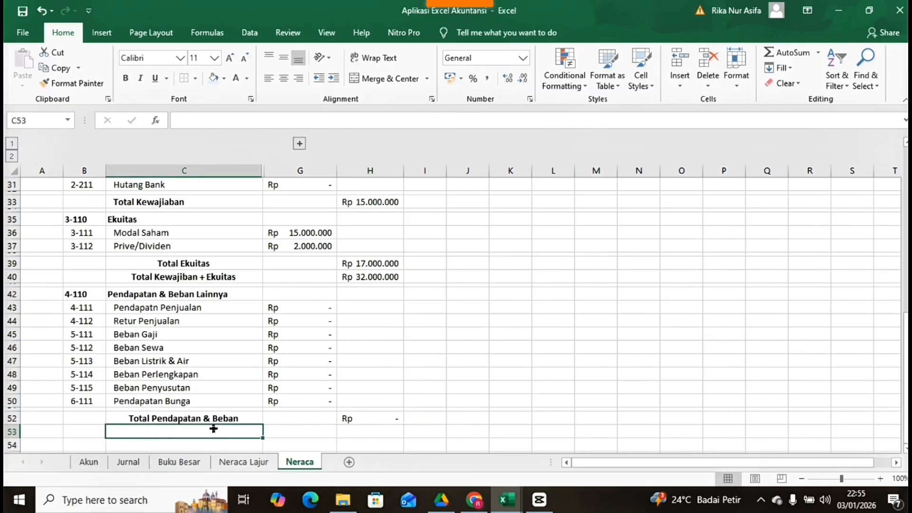
{"action": "key", "text": "alt+h"}
{"action": "type", "text": "oh5"}
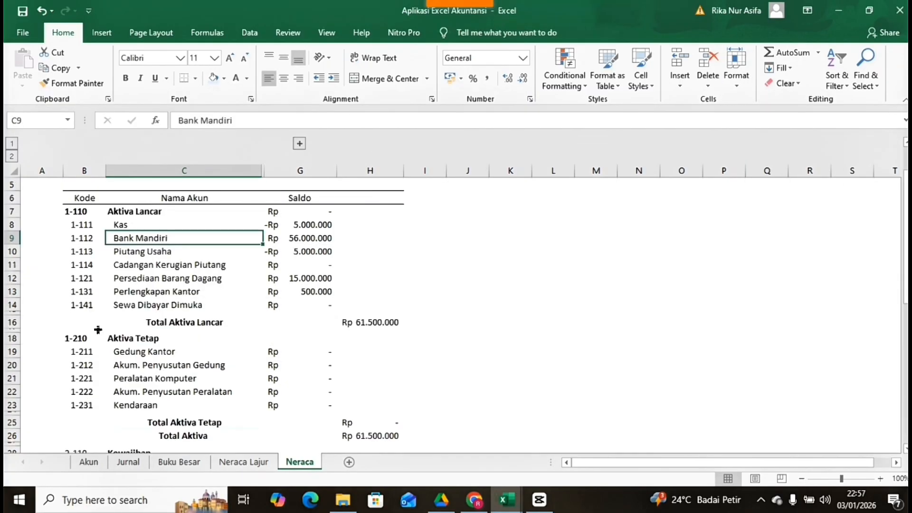
Step: Add top and bottom borders to the Total Aktiva Lancar row across B16:H16
{"action": "left_click_drag", "start_coordinate": [84, 320], "coordinate": [356, 324]}
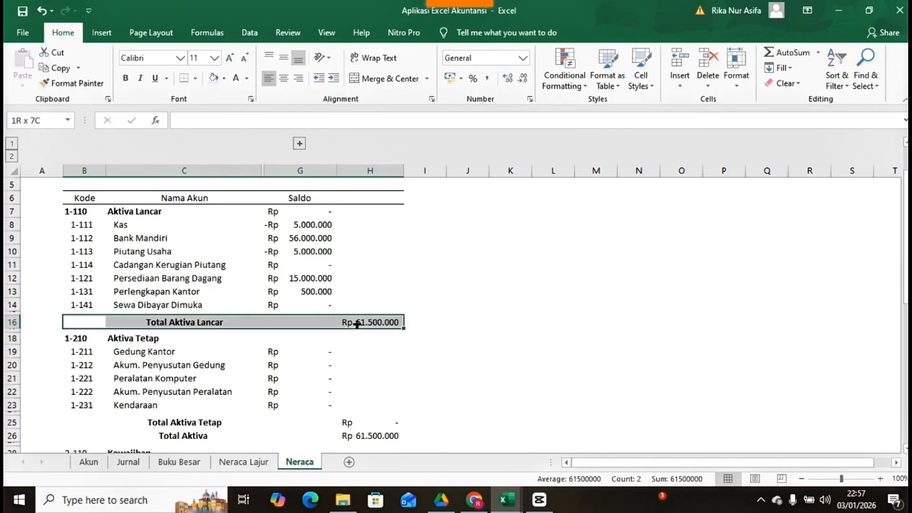
{"action": "left_click", "coordinate": [195, 78]}
{"action": "left_click", "coordinate": [217, 113]}
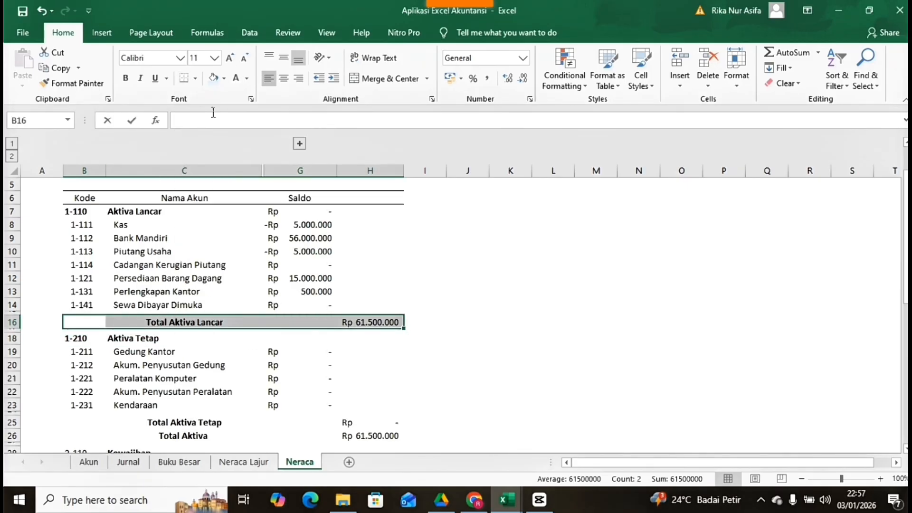
{"action": "key", "text": "F2"}
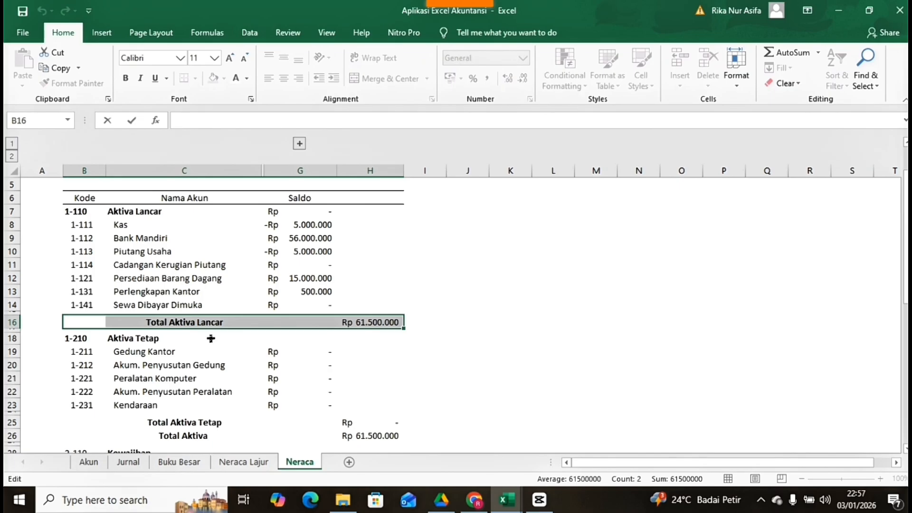
{"action": "left_click", "coordinate": [211, 338]}
{"action": "left_click", "coordinate": [211, 322]}
{"action": "left_click_drag", "start_coordinate": [78, 323], "coordinate": [384, 324]}
{"action": "left_click", "coordinate": [194, 78]}
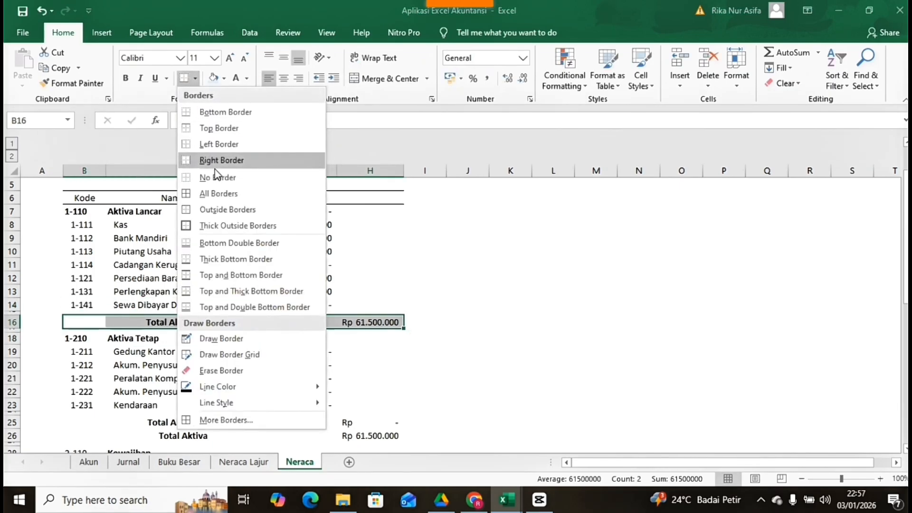
{"action": "left_click", "coordinate": [202, 128]}
{"action": "left_click", "coordinate": [195, 377]}
Step: Add a top border to the Total Aktiva Tetap row in B25:H25 and top and bottom borders to the Total Aktiva row in B26:H26
{"action": "scroll", "coordinate": [194, 377], "scroll_direction": "down", "scroll_amount": 2}
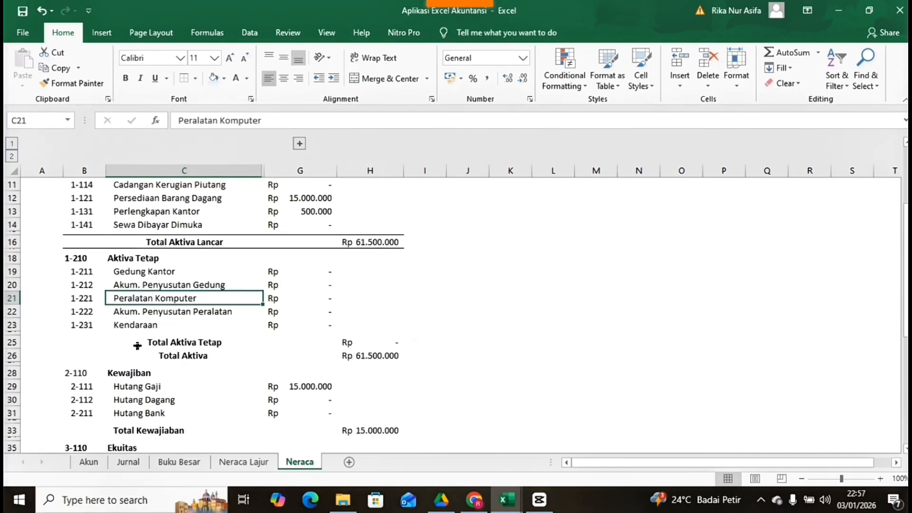
{"action": "left_click_drag", "start_coordinate": [81, 342], "coordinate": [363, 344]}
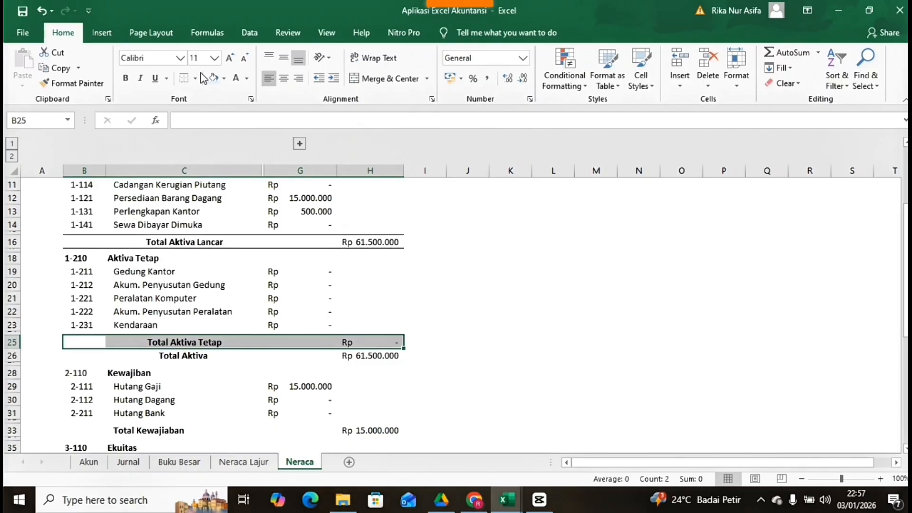
{"action": "left_click", "coordinate": [194, 77]}
{"action": "left_click", "coordinate": [218, 128]}
{"action": "left_click_drag", "start_coordinate": [81, 356], "coordinate": [347, 357]}
{"action": "left_click", "coordinate": [197, 82]}
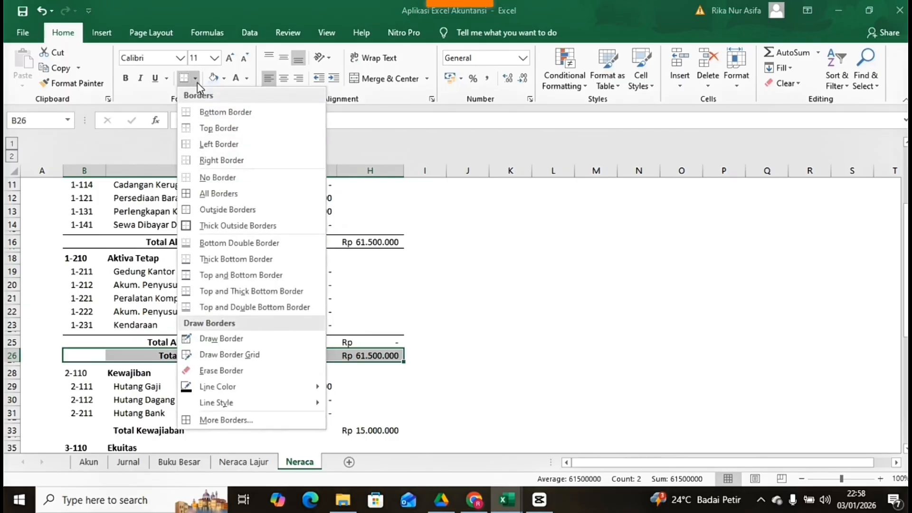
{"action": "left_click", "coordinate": [207, 127]}
Step: Add top and bottom borders to the Total Kewajiaban row across B33:H33
{"action": "scroll", "coordinate": [187, 359], "scroll_direction": "down", "scroll_amount": 3}
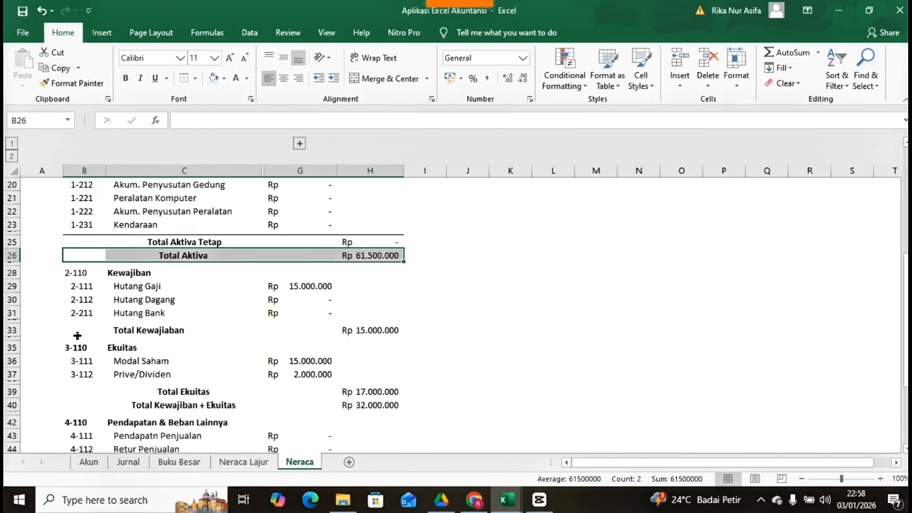
{"action": "left_click_drag", "start_coordinate": [77, 335], "coordinate": [379, 339]}
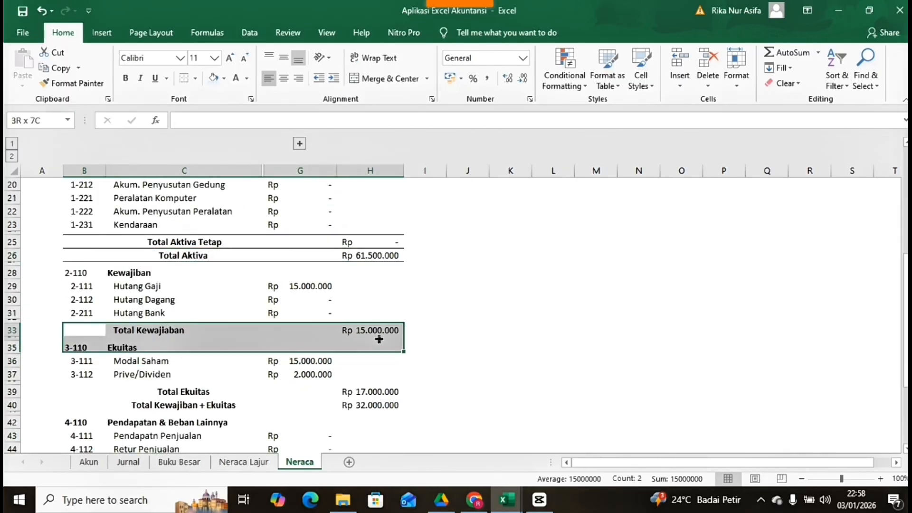
{"action": "left_click", "coordinate": [195, 79]}
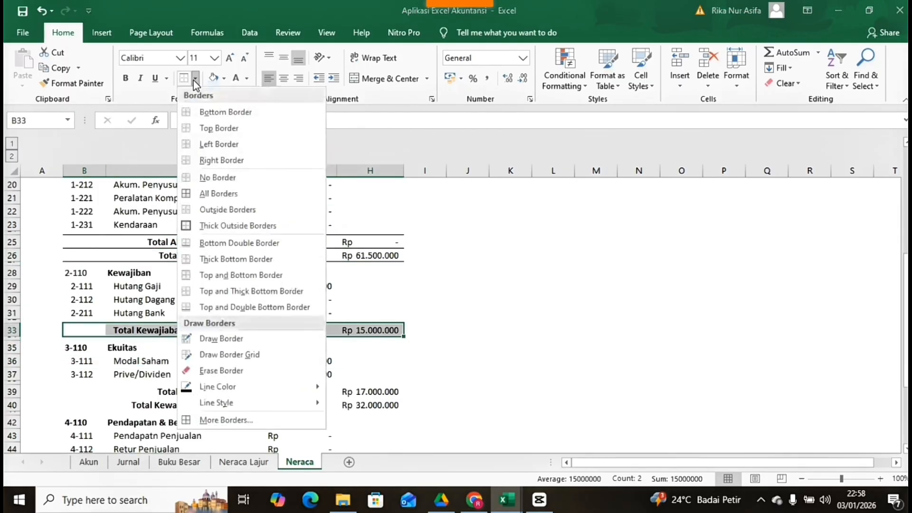
{"action": "left_click", "coordinate": [213, 112]}
Step: Add a top border to the Total Ekuitas row in B39:H39 and top and bottom borders to the Total Kewajiban + Ekuitas row in B40:H40
{"action": "scroll", "coordinate": [148, 346], "scroll_direction": "down", "scroll_amount": 1}
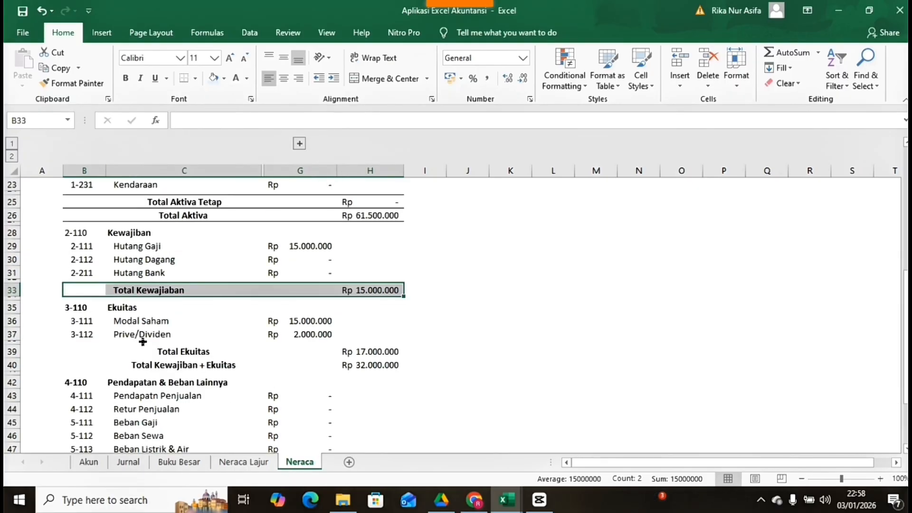
{"action": "left_click_drag", "start_coordinate": [90, 351], "coordinate": [380, 351]}
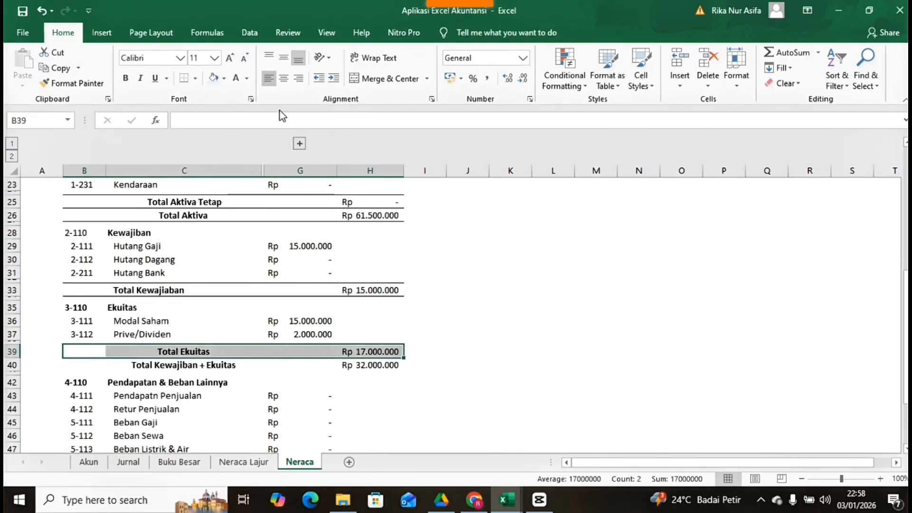
{"action": "left_click", "coordinate": [195, 79]}
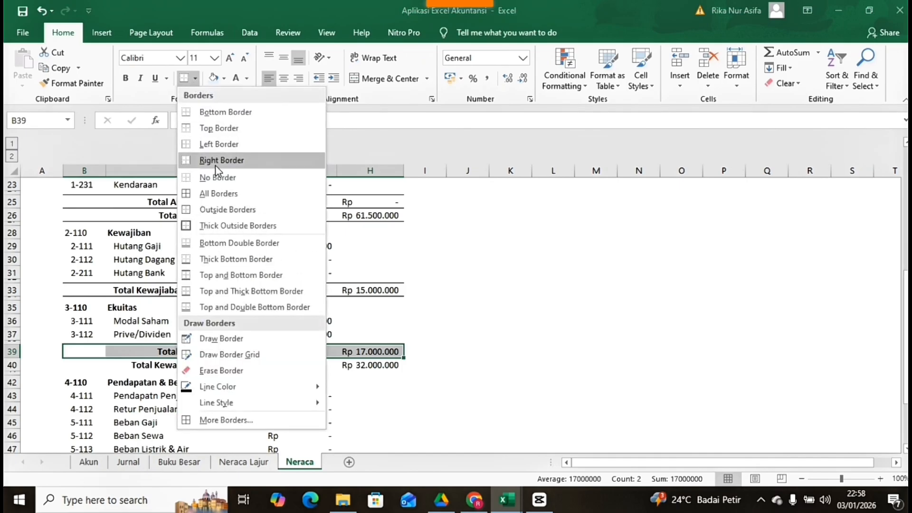
{"action": "left_click", "coordinate": [194, 125]}
{"action": "left_click", "coordinate": [188, 382]}
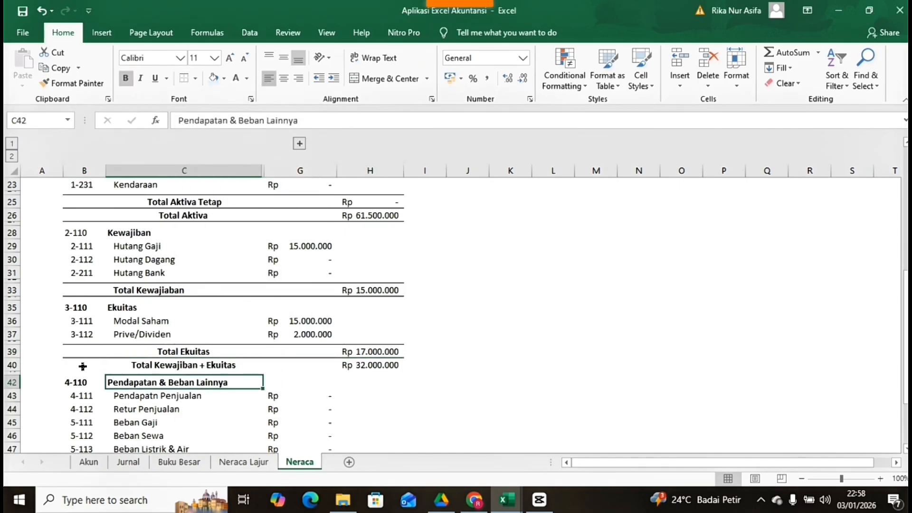
{"action": "left_click_drag", "start_coordinate": [65, 364], "coordinate": [363, 368]}
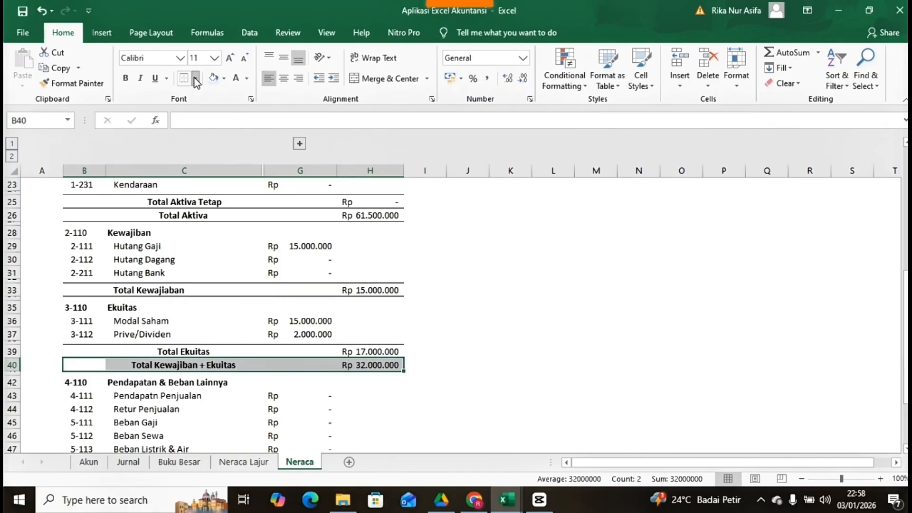
{"action": "left_click", "coordinate": [196, 80]}
{"action": "left_click", "coordinate": [207, 110]}
Step: Add borders above the Total Pendapatan & Beban row and below its spacer row, across B52:H53
{"action": "scroll", "coordinate": [198, 264], "scroll_direction": "down", "scroll_amount": 4}
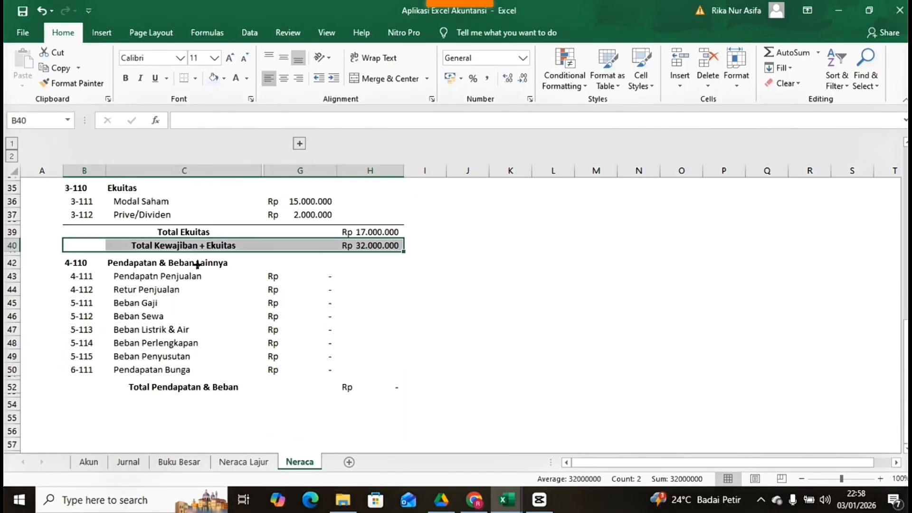
{"action": "left_click_drag", "start_coordinate": [78, 382], "coordinate": [393, 386]}
{"action": "left_click", "coordinate": [195, 80]}
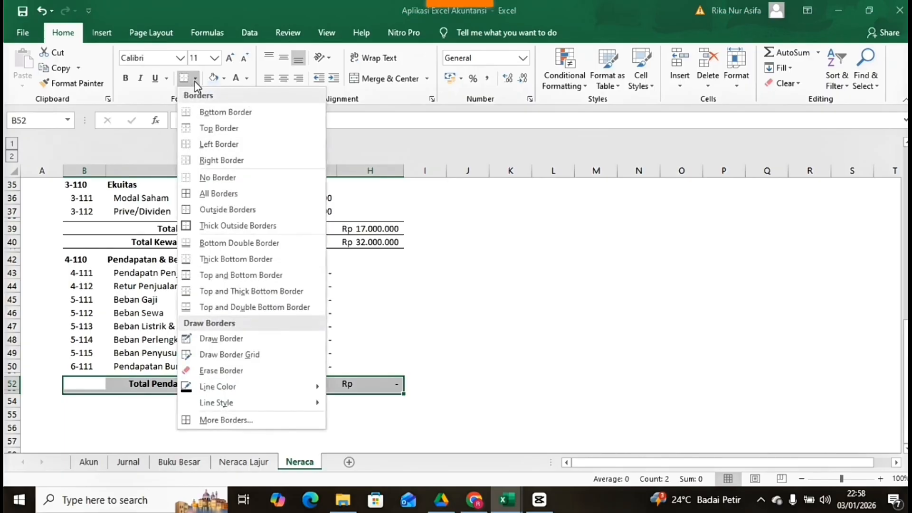
{"action": "left_click", "coordinate": [203, 123]}
{"action": "left_click", "coordinate": [206, 440]}
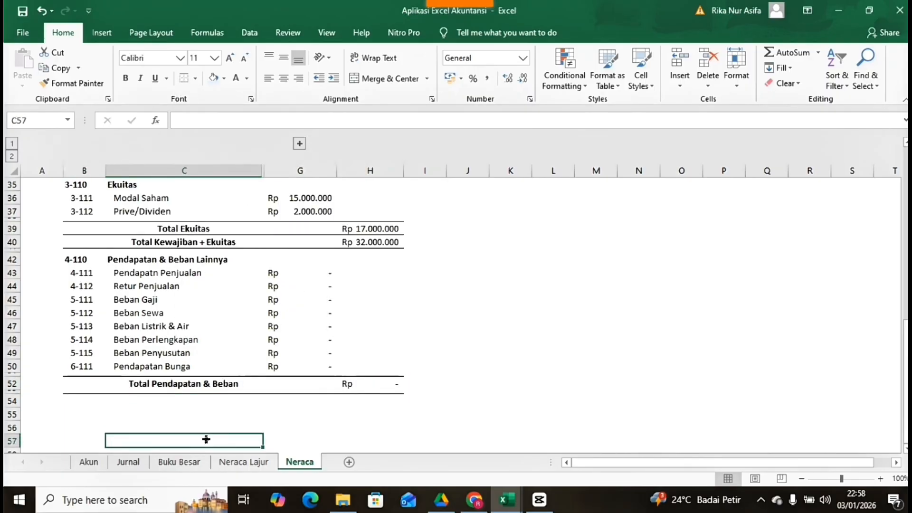
{"action": "left_click", "coordinate": [178, 393]}
{"action": "left_click", "coordinate": [100, 382]}
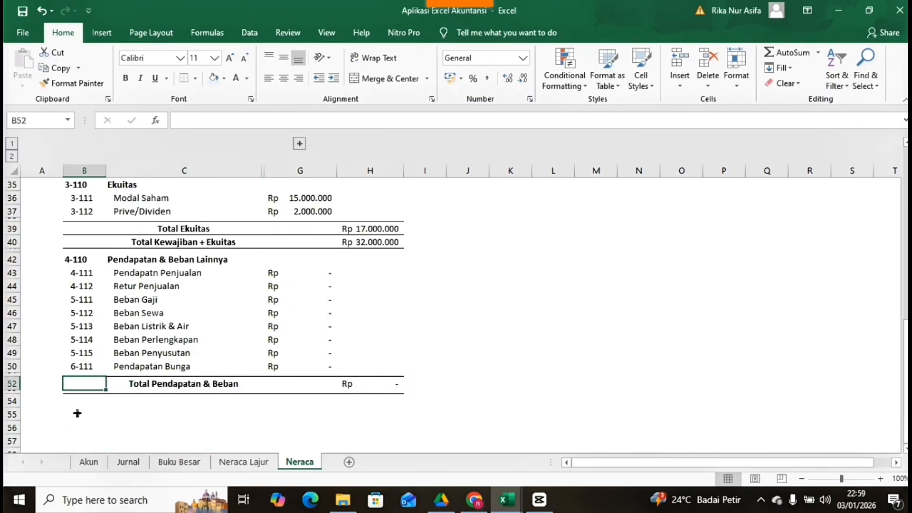
{"action": "left_click_drag", "start_coordinate": [83, 385], "coordinate": [368, 389]}
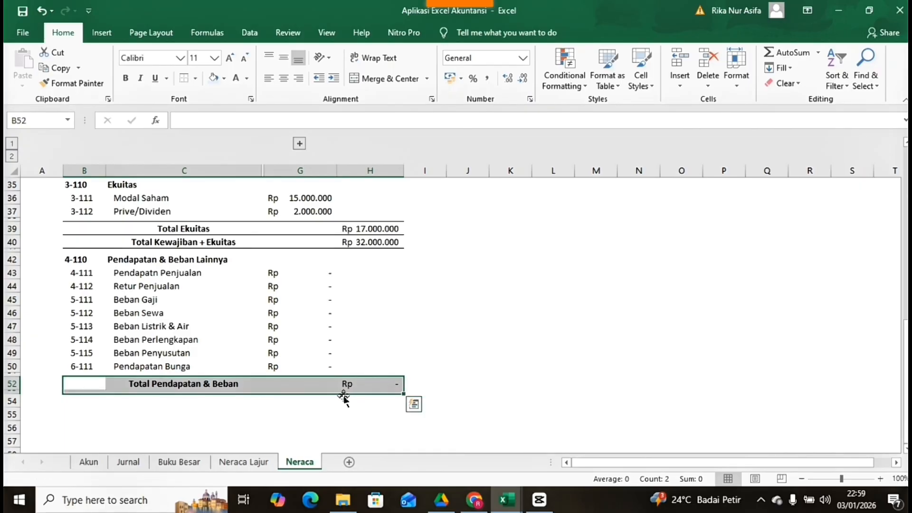
{"action": "left_click", "coordinate": [356, 413]}
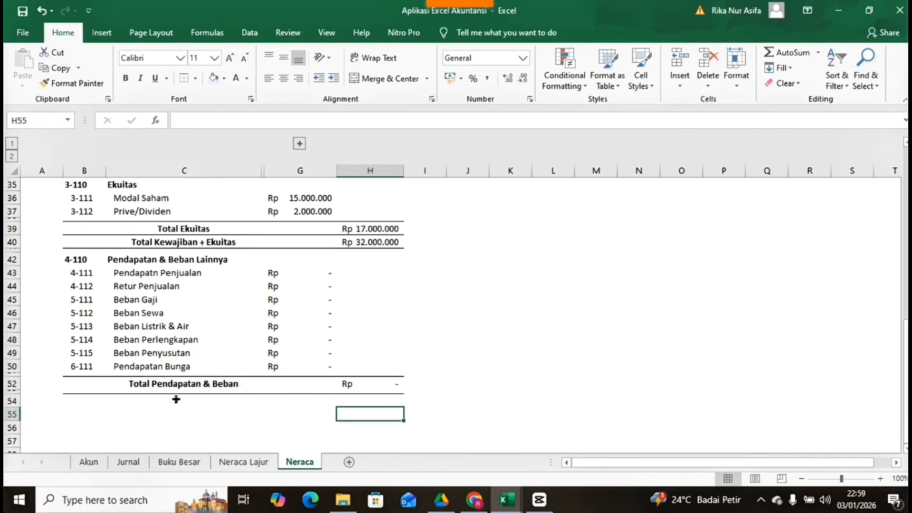
{"action": "left_click", "coordinate": [138, 398]}
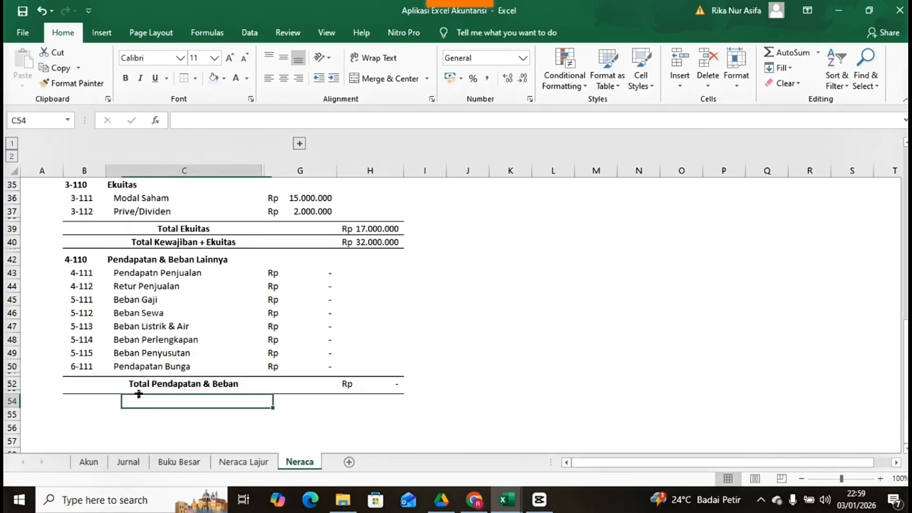
{"action": "left_click", "coordinate": [89, 393]}
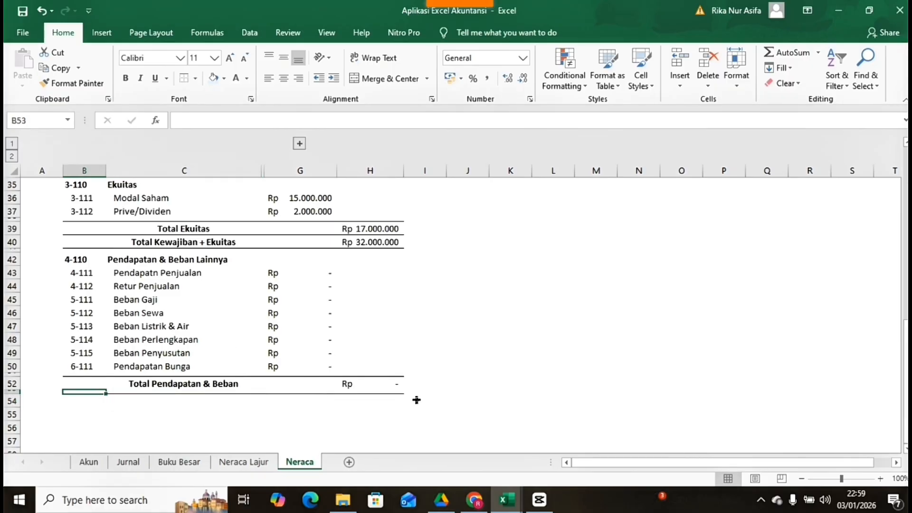
{"action": "scroll", "coordinate": [366, 264], "scroll_direction": "up", "scroll_amount": 11}
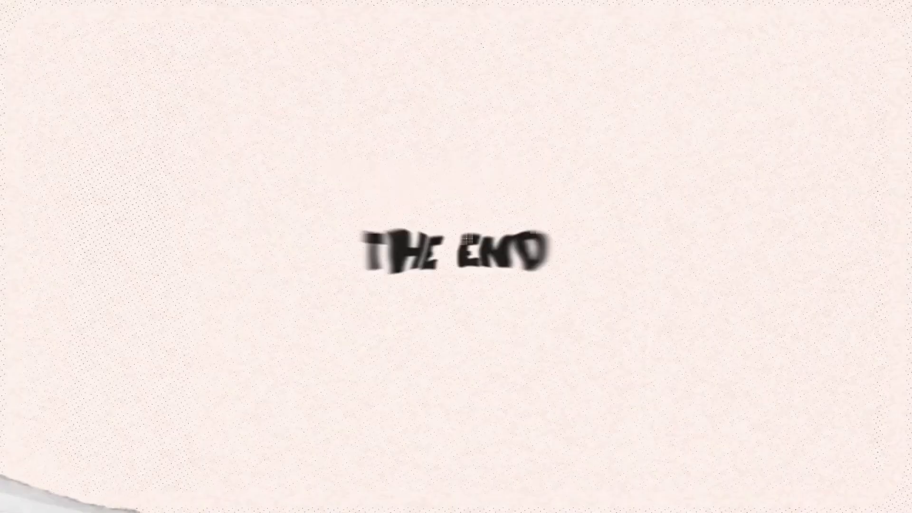